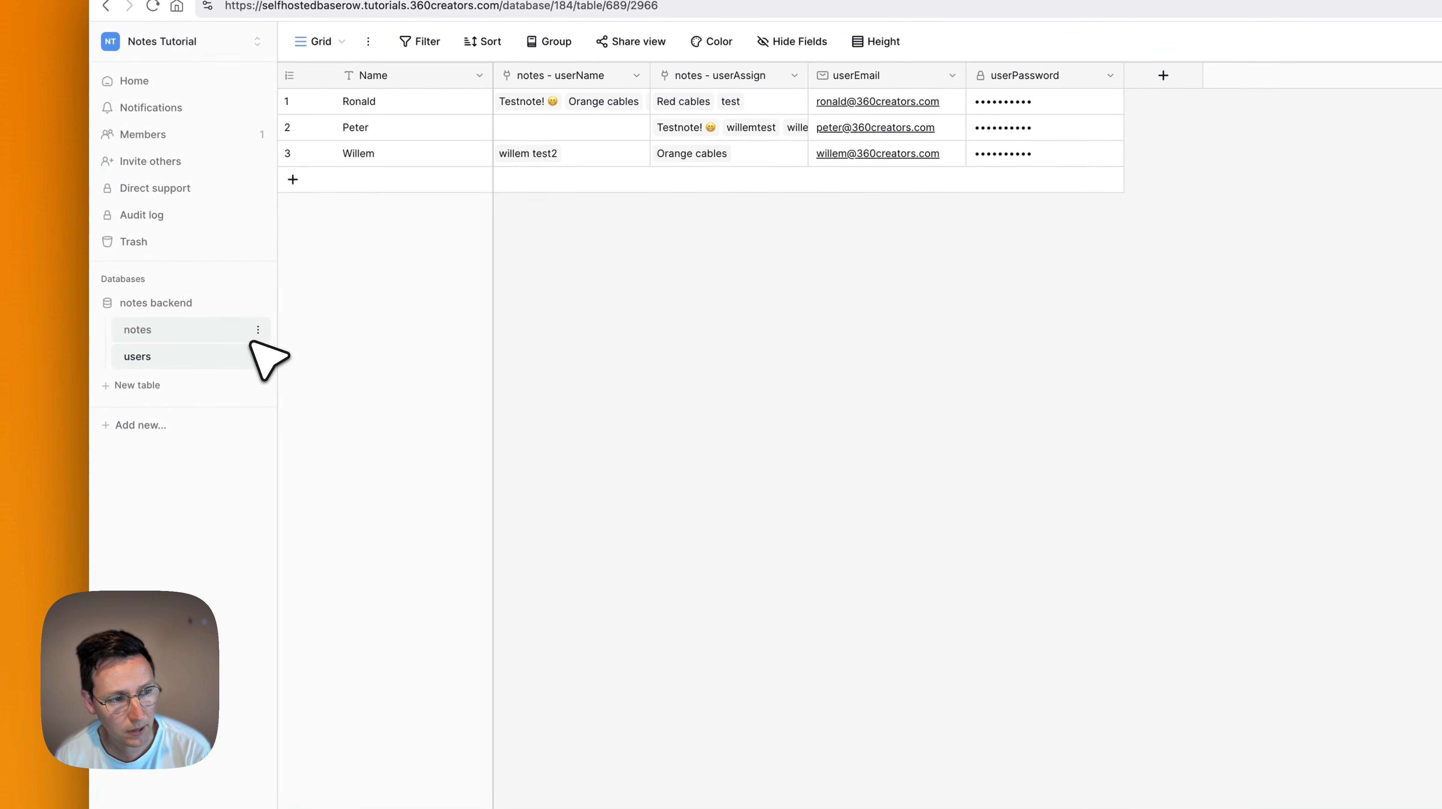
Create a new application named 'notes frontend'.
click(142, 431)
click(180, 527)
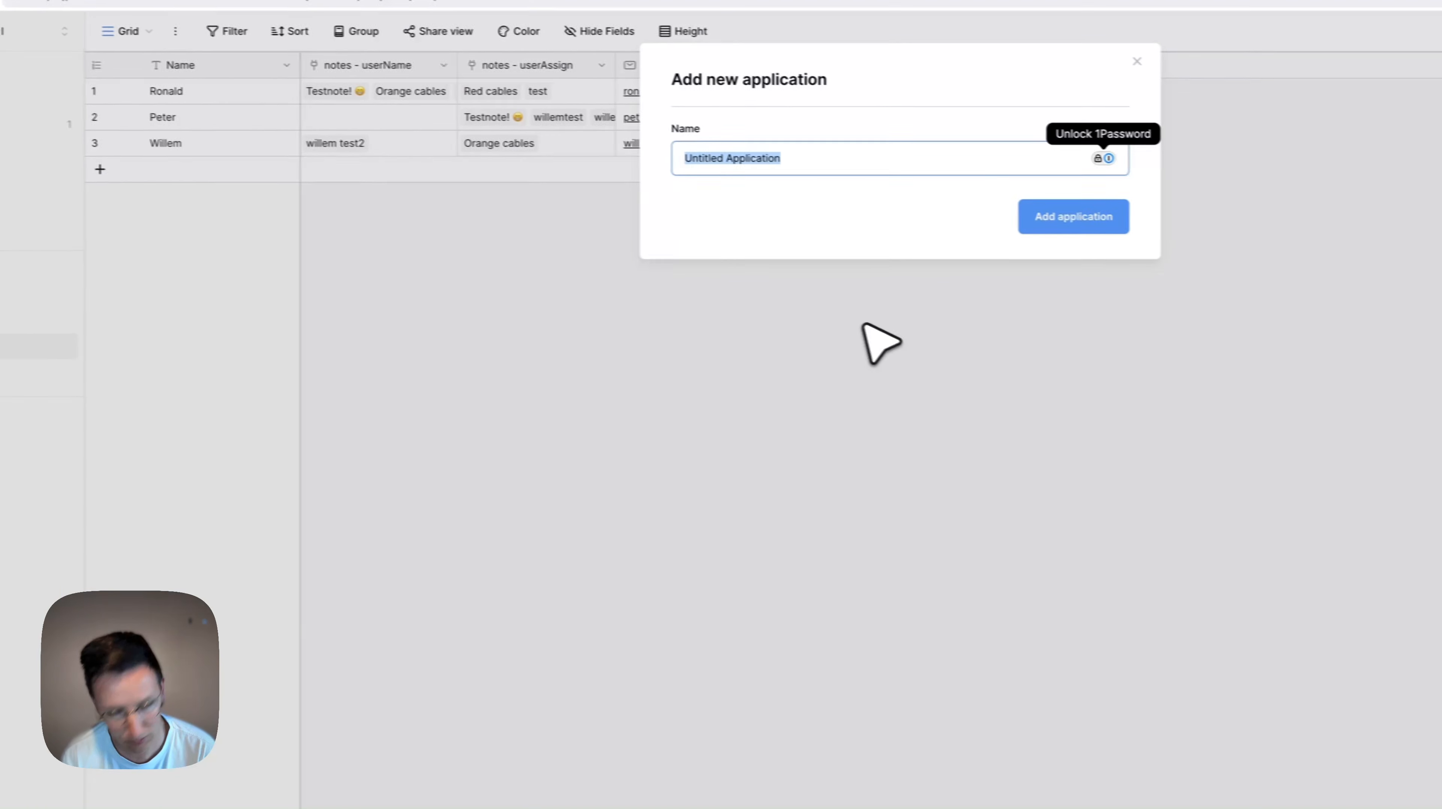
text(notes from)
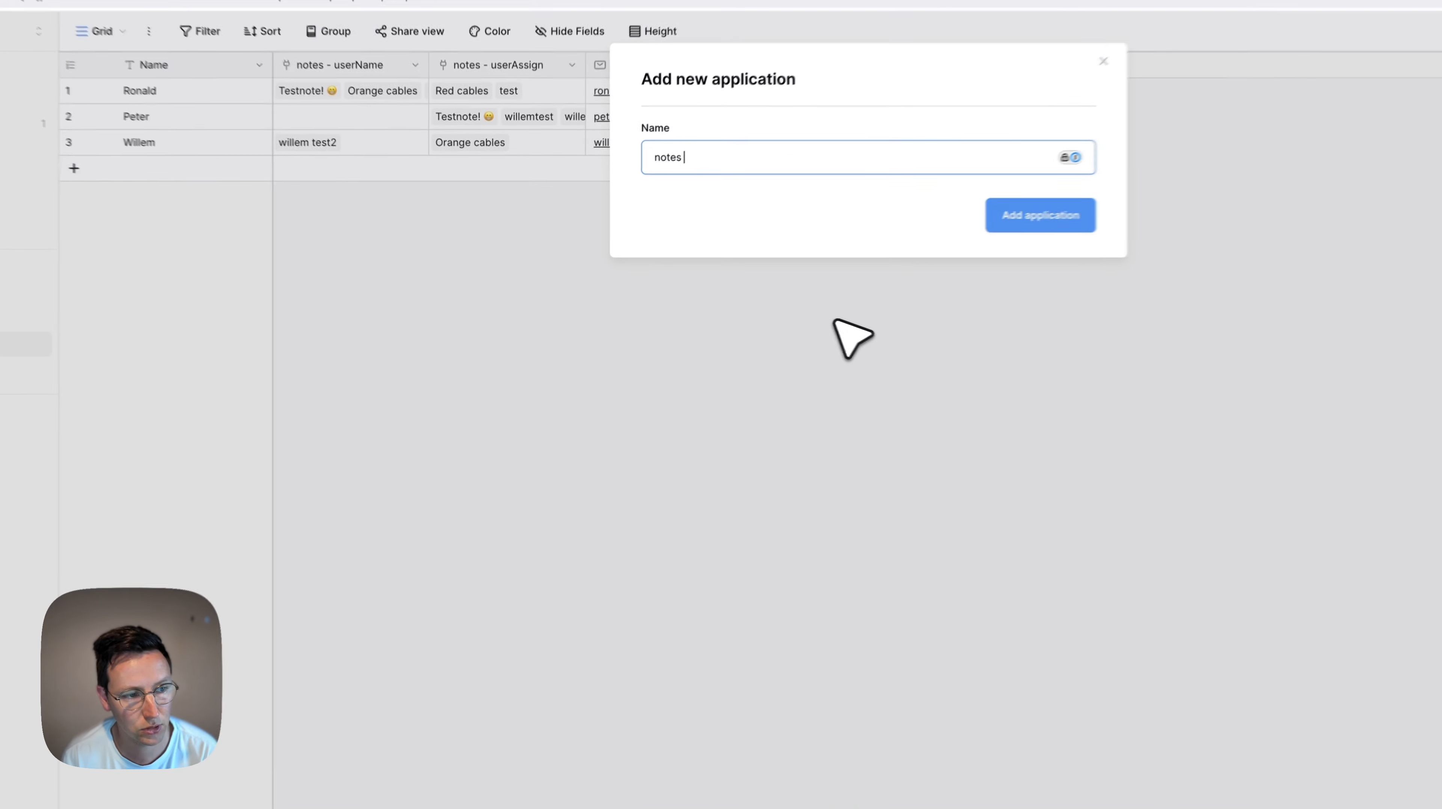
text(tend)
key(Return)
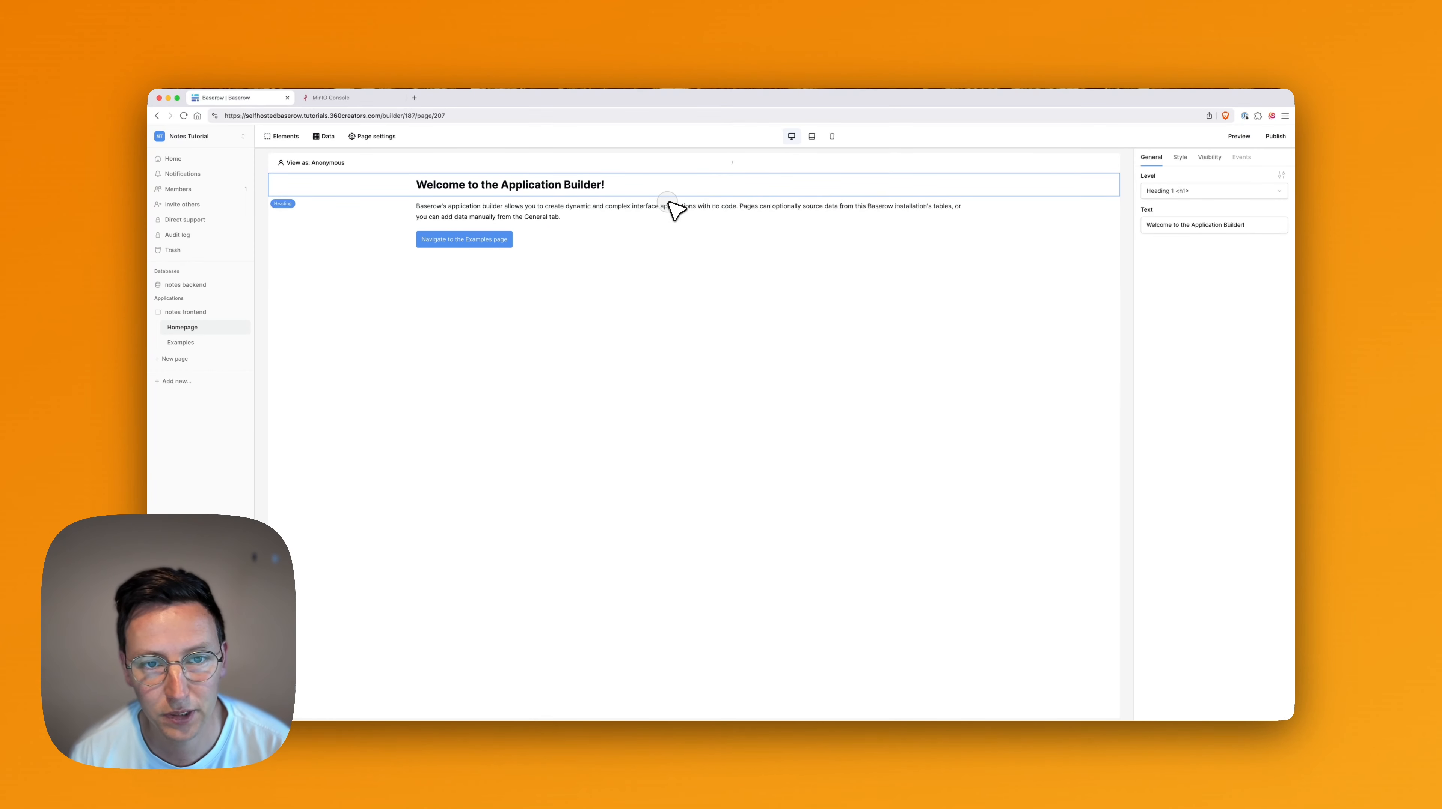
Remove the introductory paragraph, the Examples button and the Examples page.
click(672, 207)
key(BackSpace)
click(506, 214)
key(BackSpace)
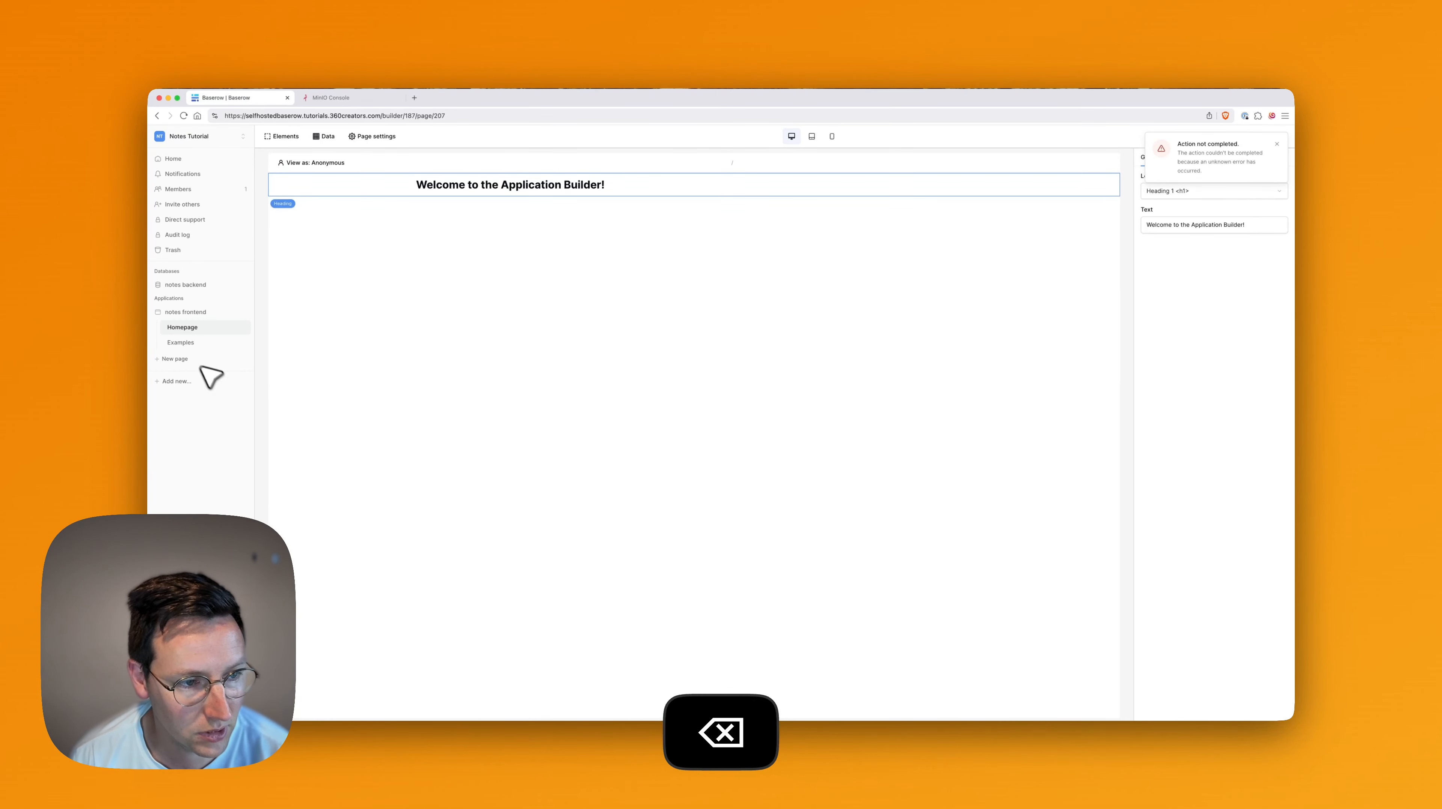
click(243, 342)
click(238, 408)
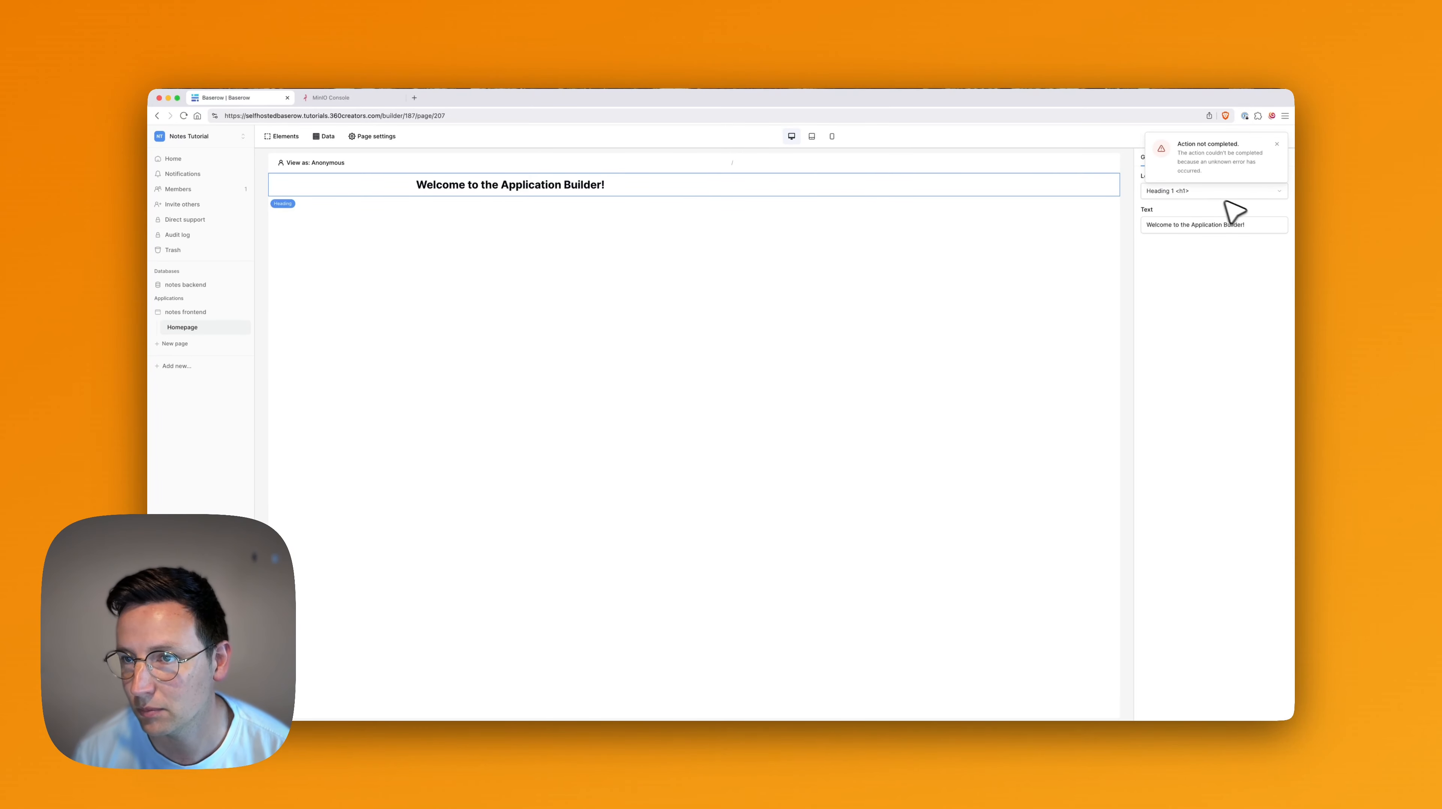
click(1277, 144)
Change the heading text to 'Welcome' followed by the user's Username.
click(1196, 224)
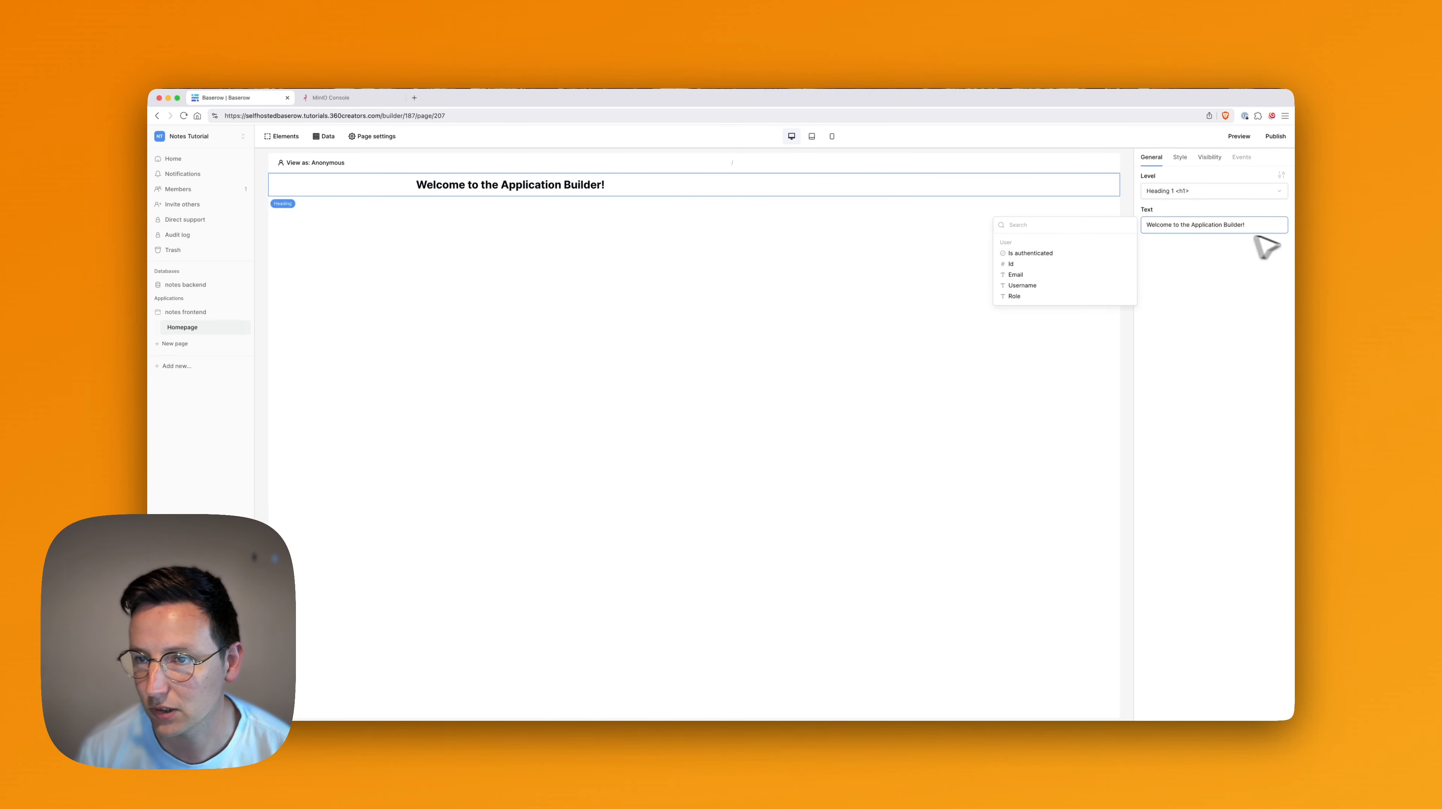
key(super+a)
text(Wel)
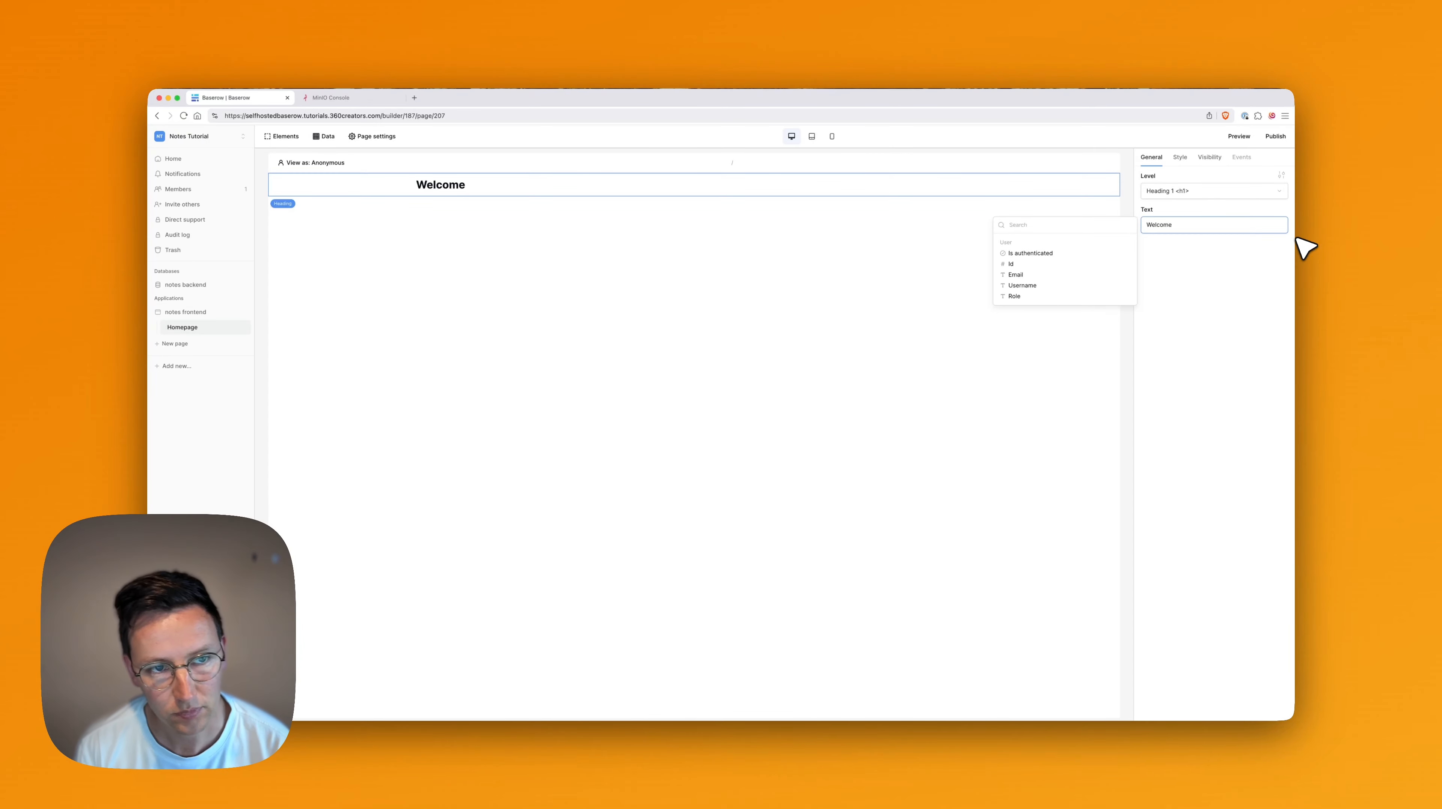
text(come)
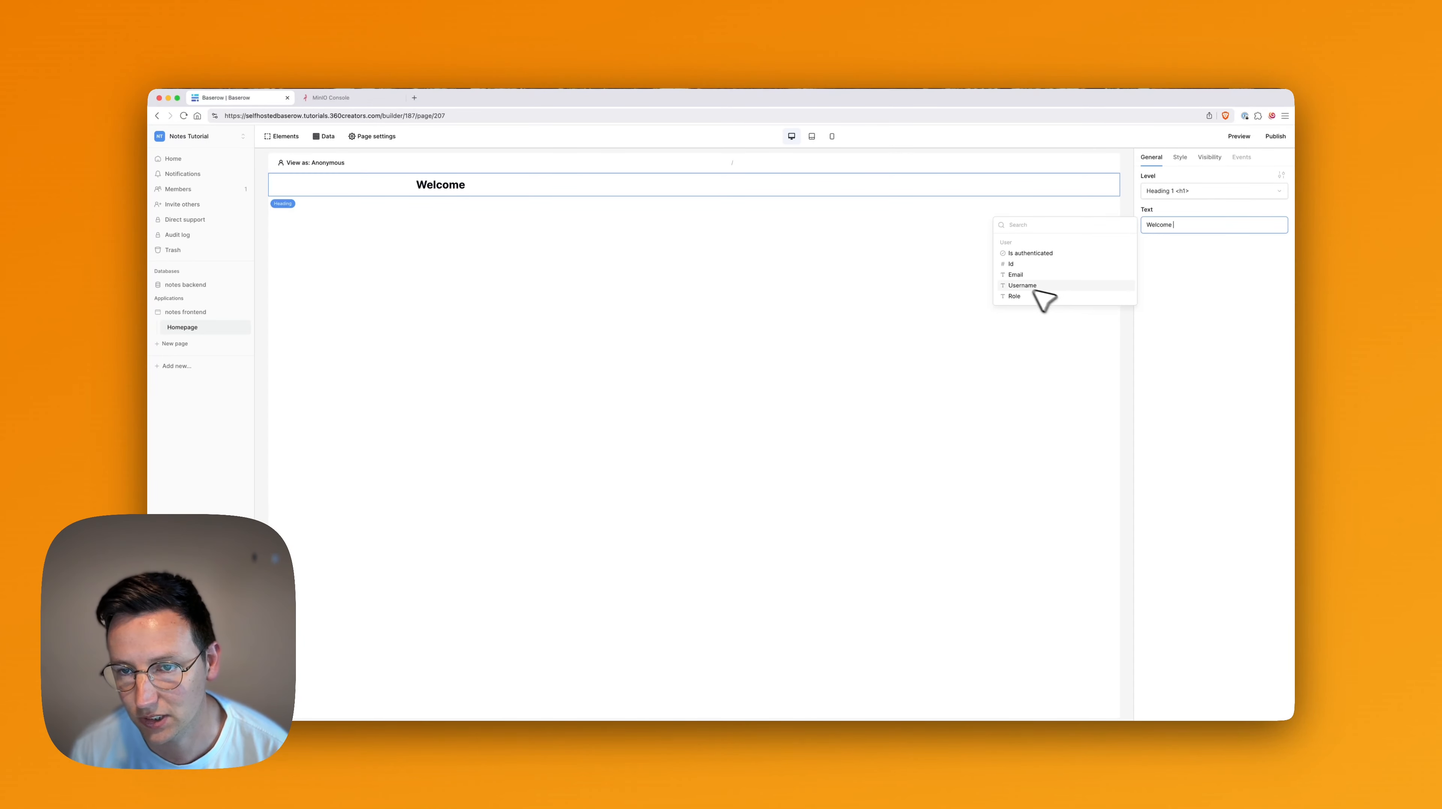
click(1022, 285)
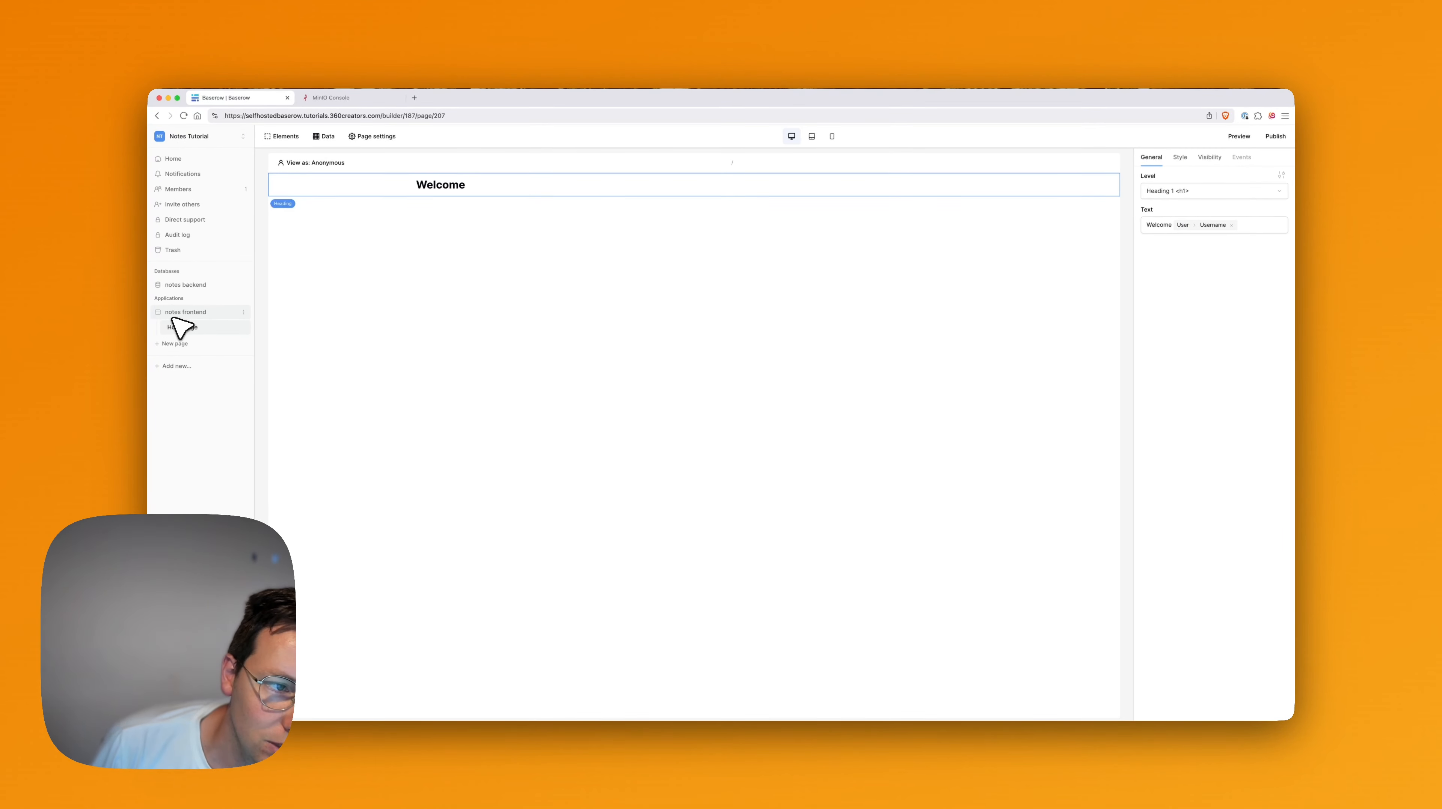
click(244, 311)
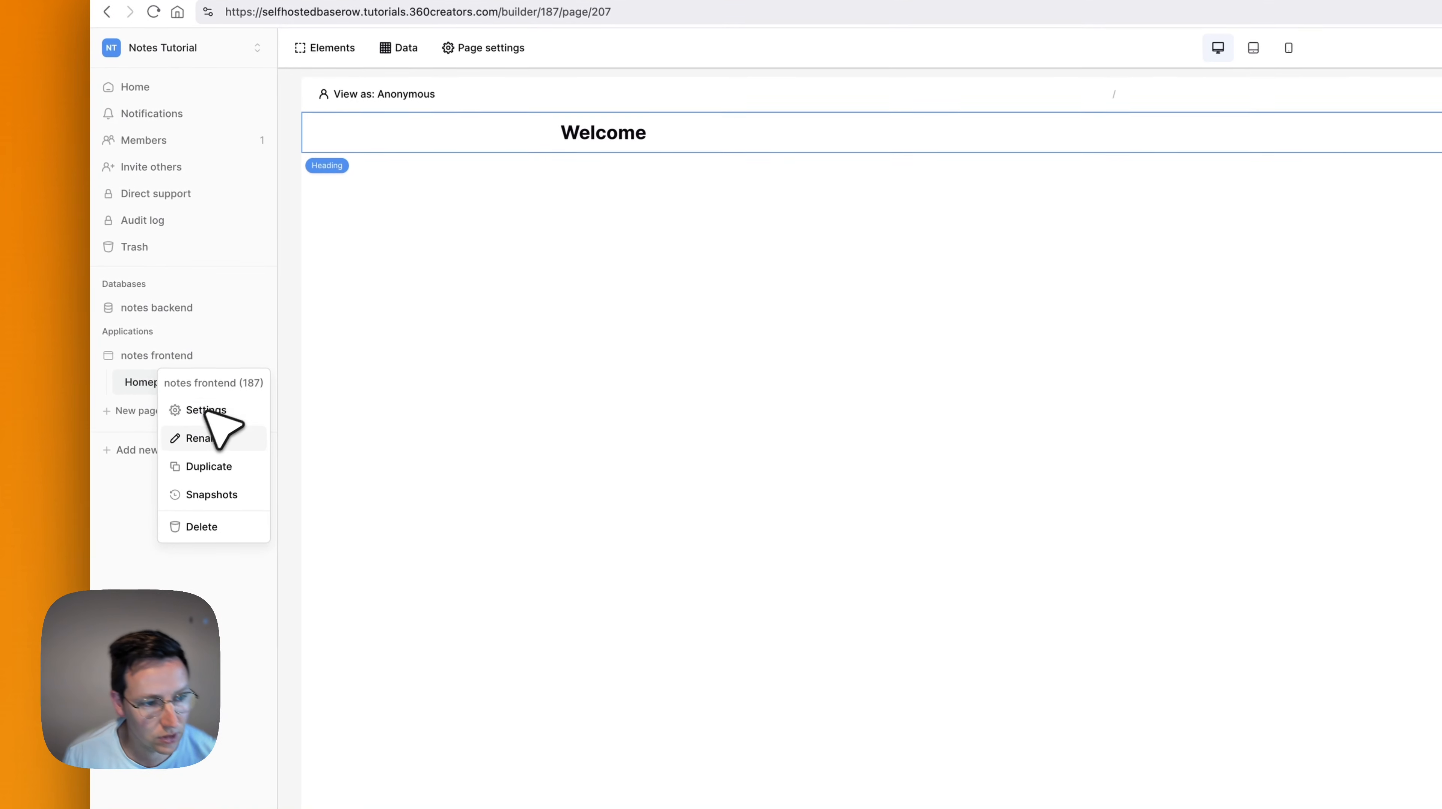
Add a Baserow table authentication user source using the Local Baserow integration.
click(205, 411)
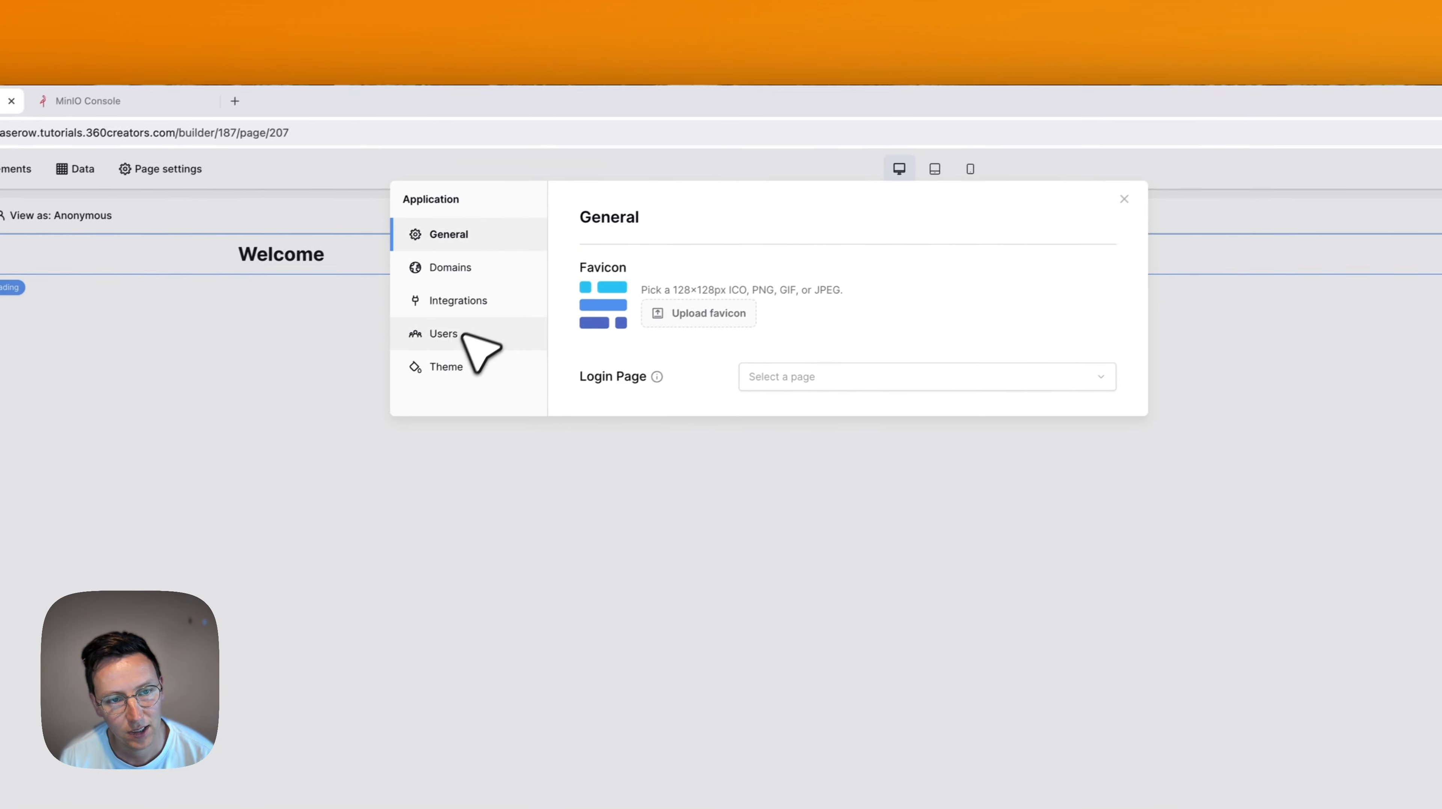
click(814, 210)
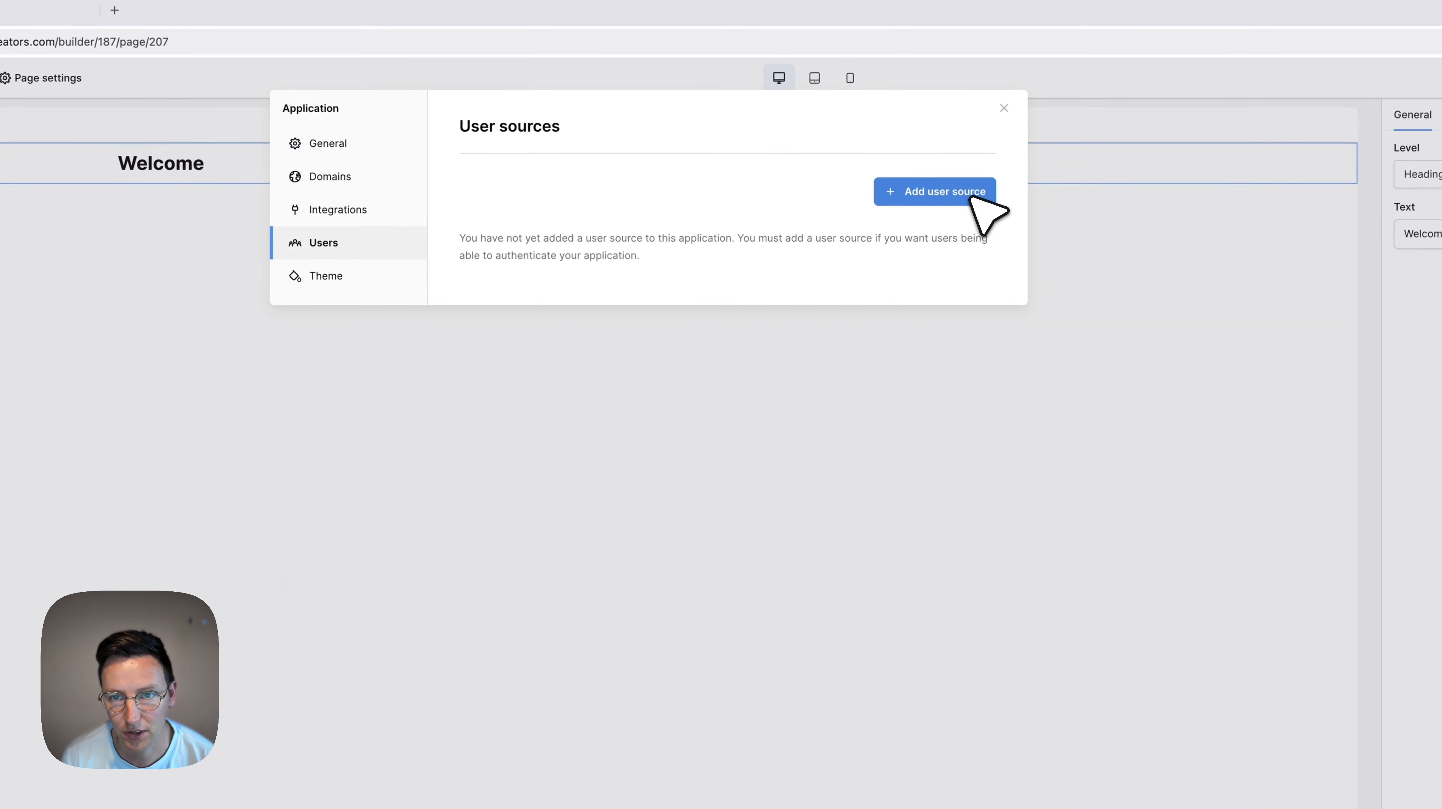
click(1078, 289)
click(986, 213)
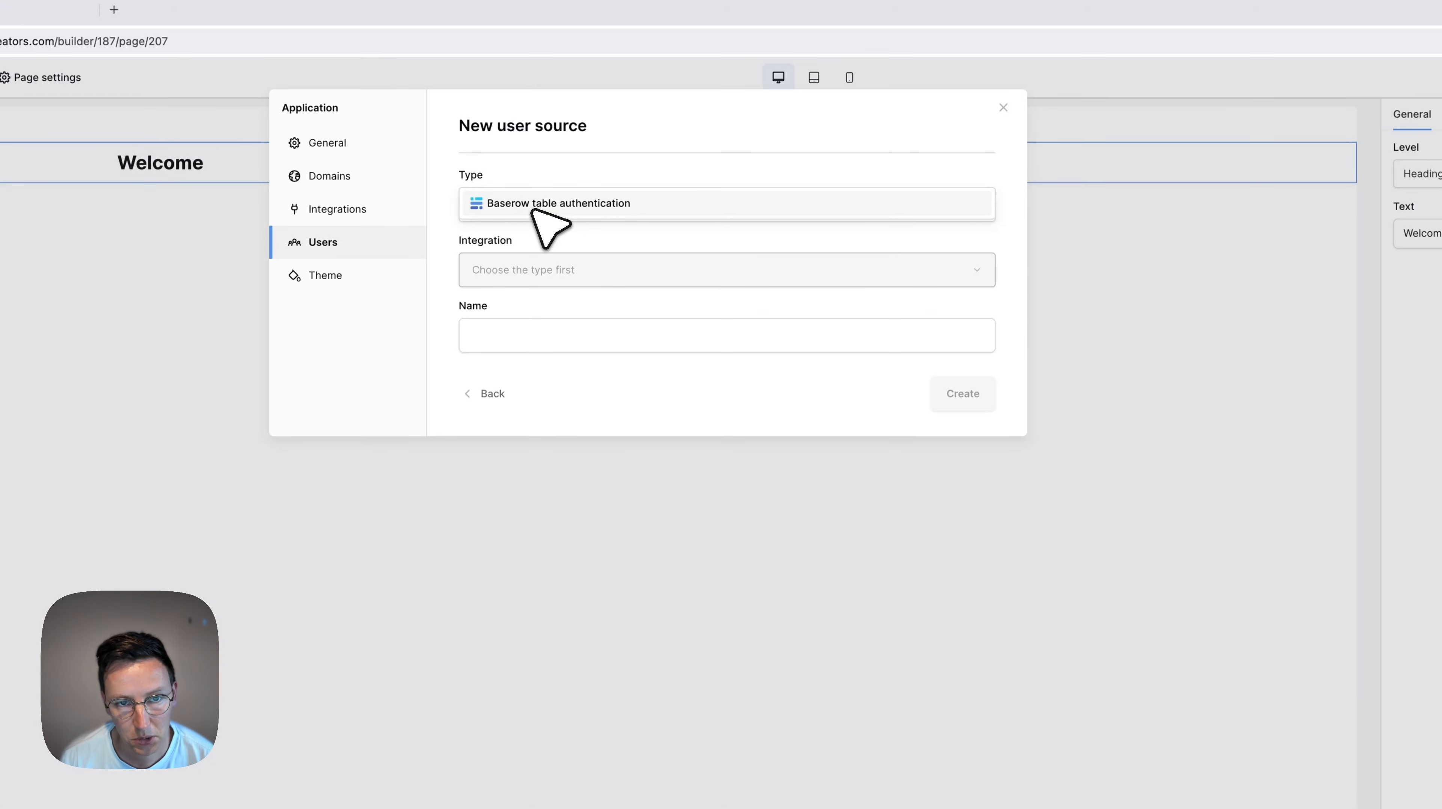
click(578, 204)
click(519, 272)
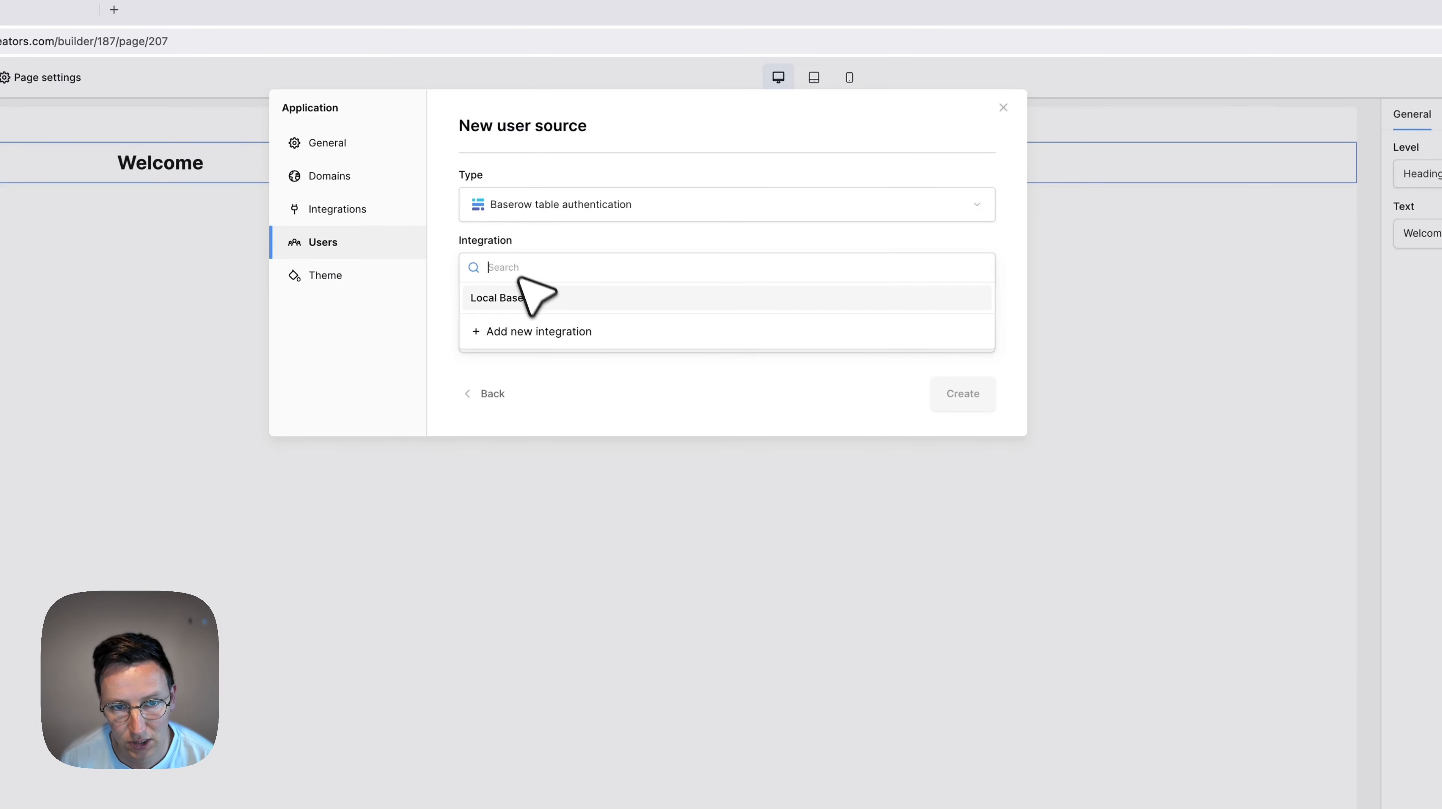
click(518, 299)
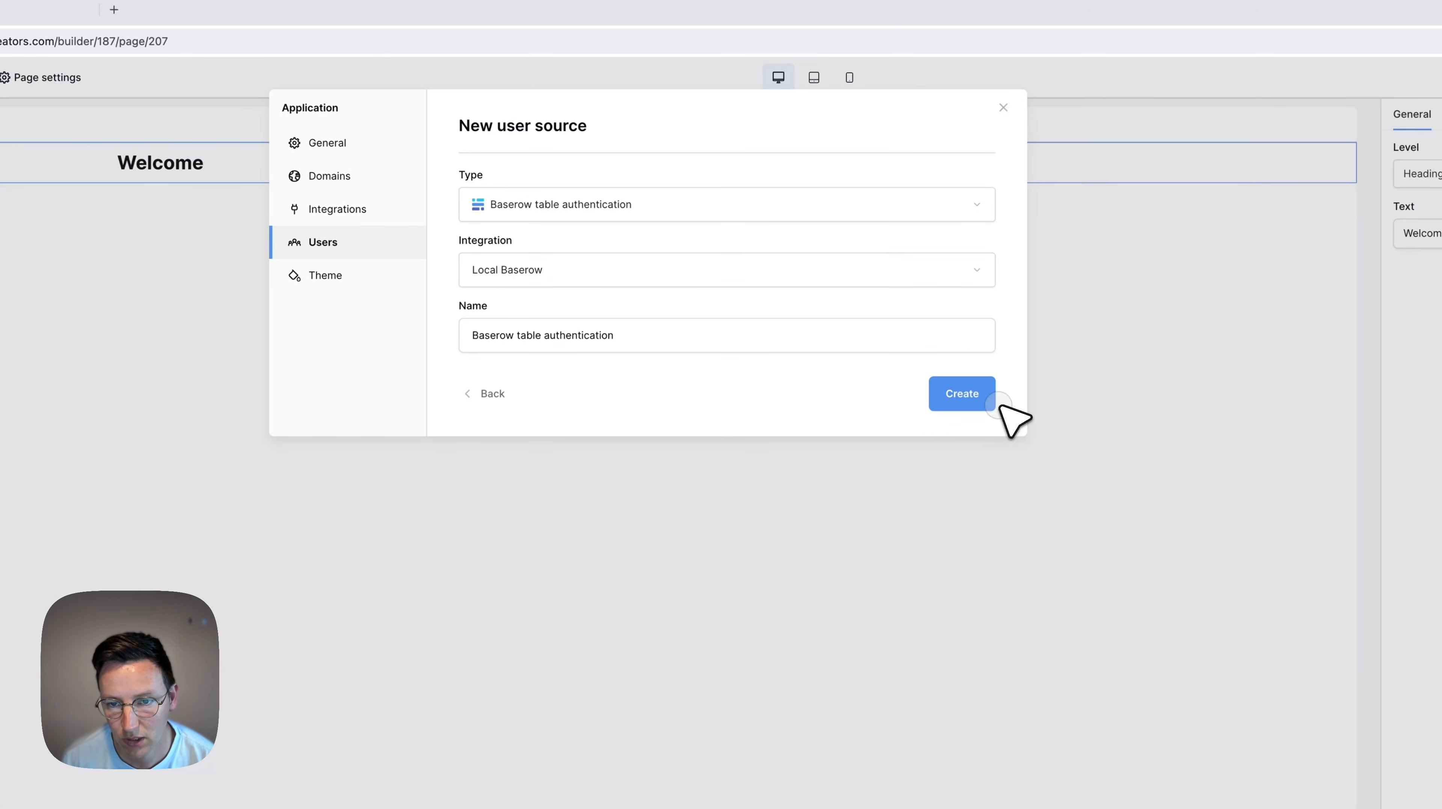
click(984, 395)
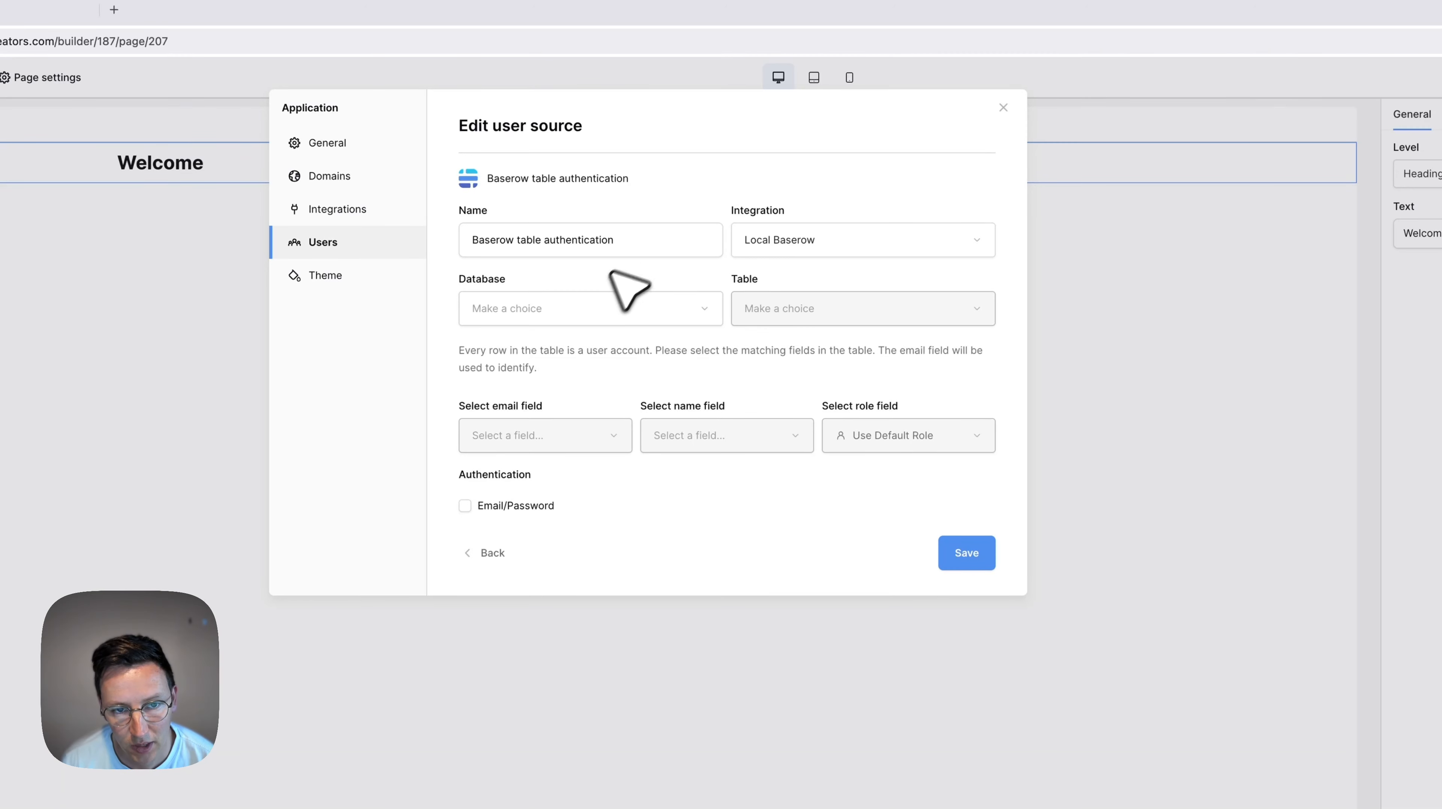
Point the user source at notes backend's users table, using userEmail and Name.
click(589, 324)
click(567, 317)
click(850, 312)
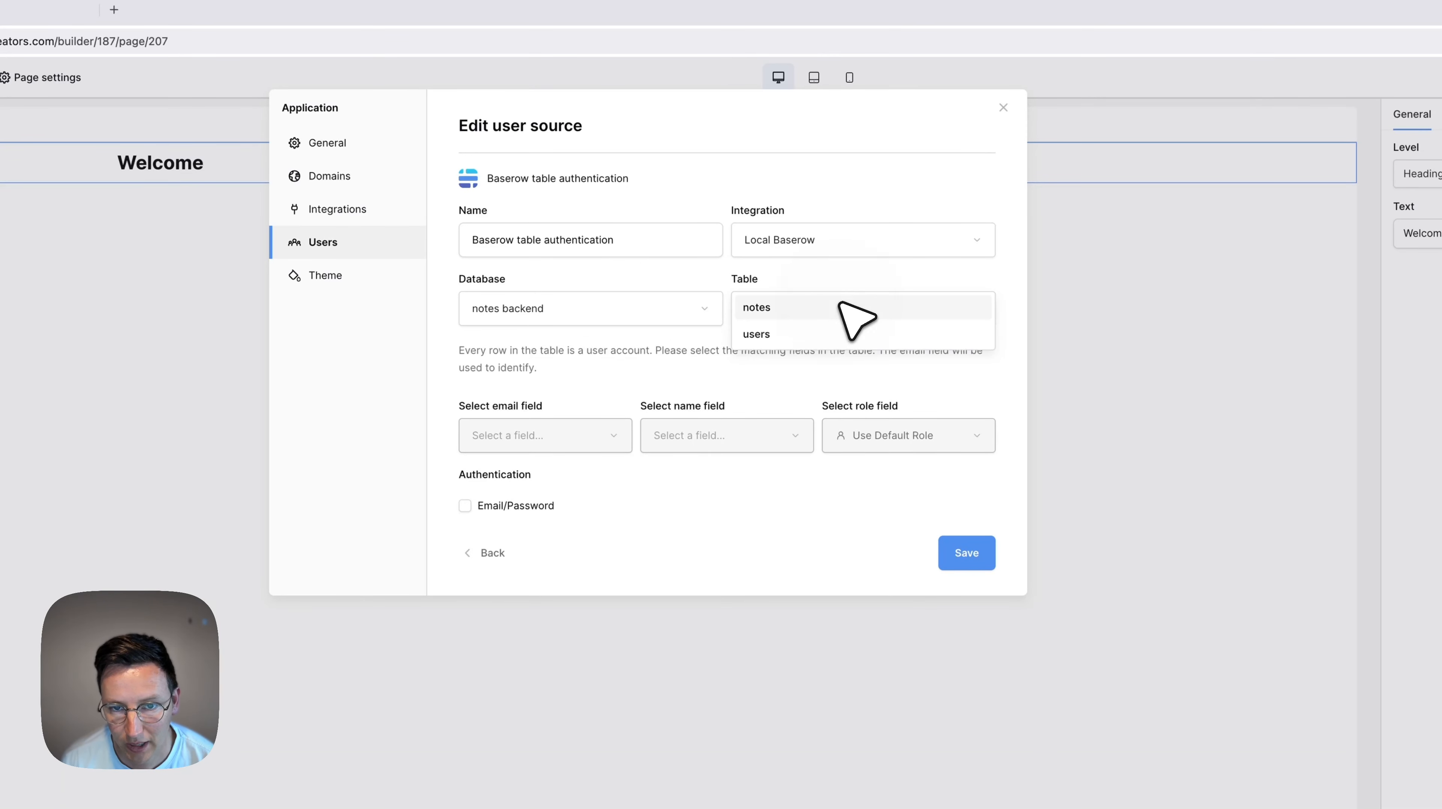
click(785, 332)
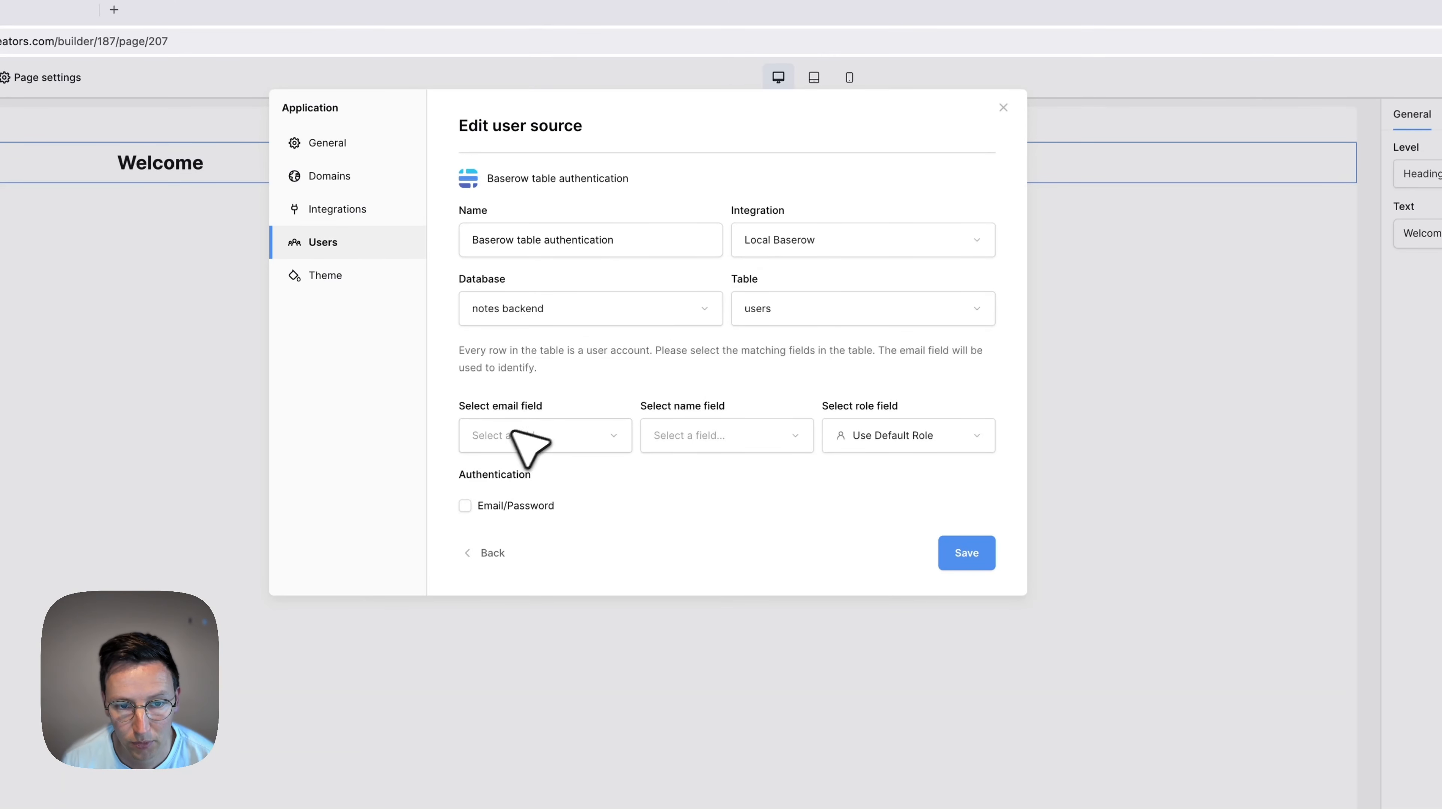
click(510, 445)
click(589, 490)
click(708, 439)
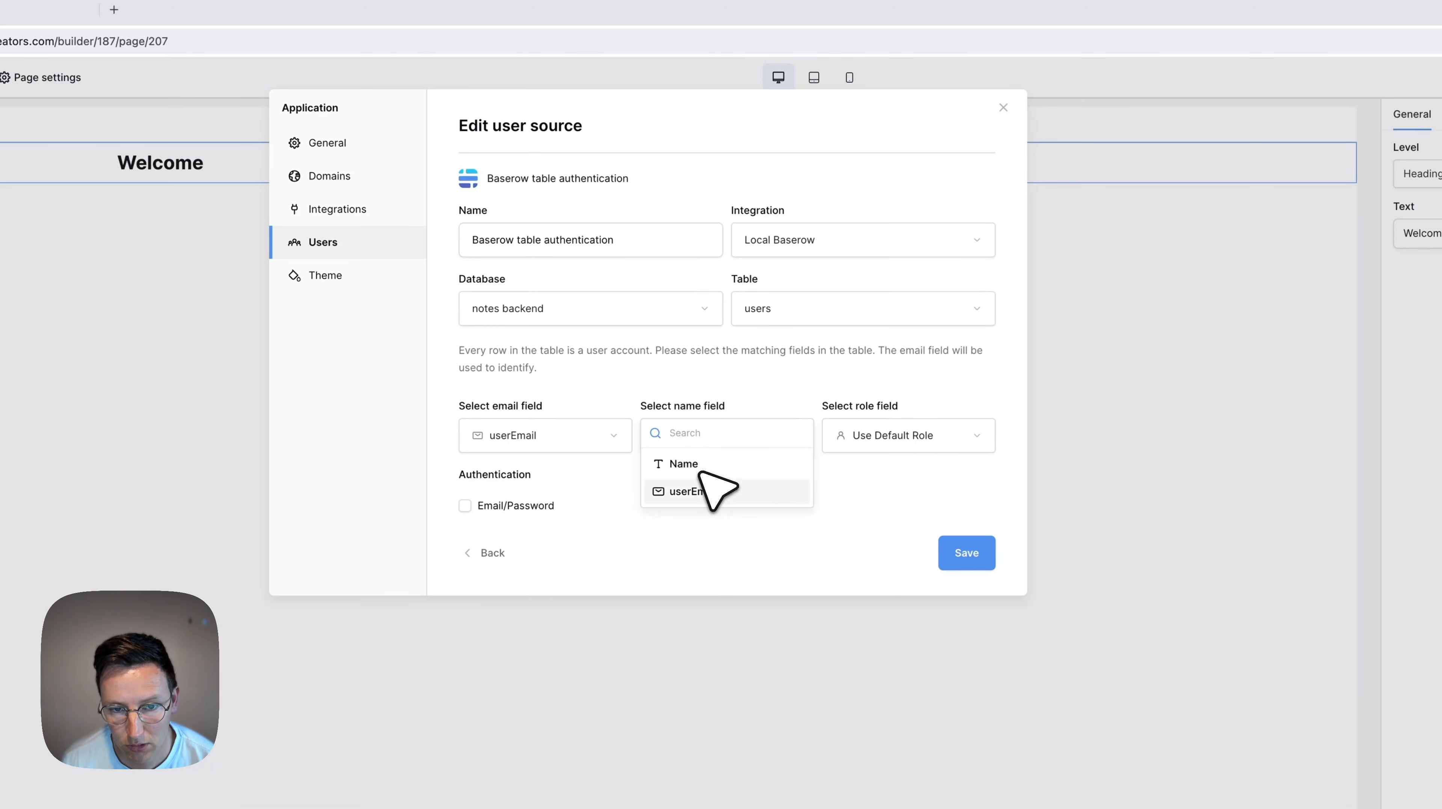
click(726, 466)
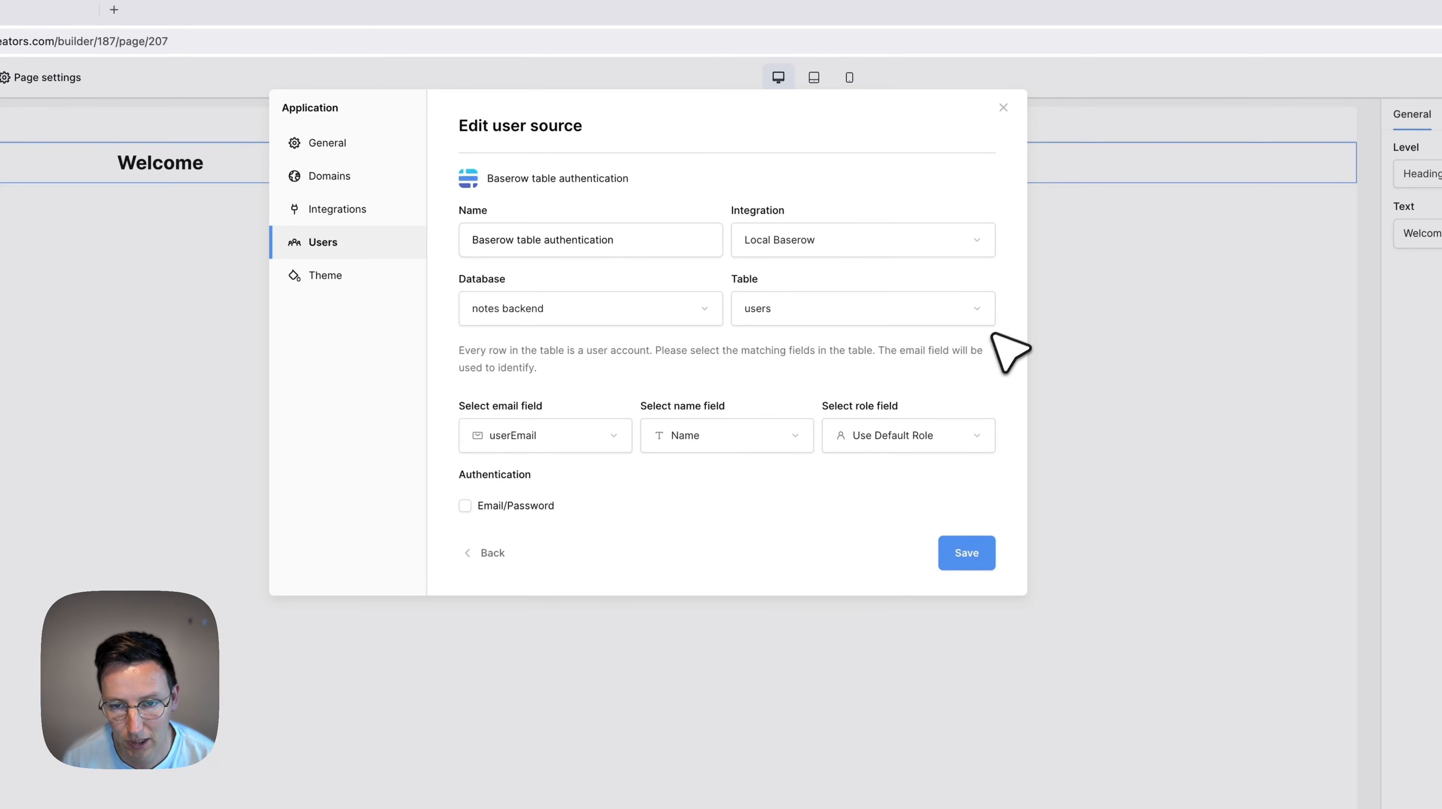
Enable email/password login with userPassword as the password field and save.
click(519, 507)
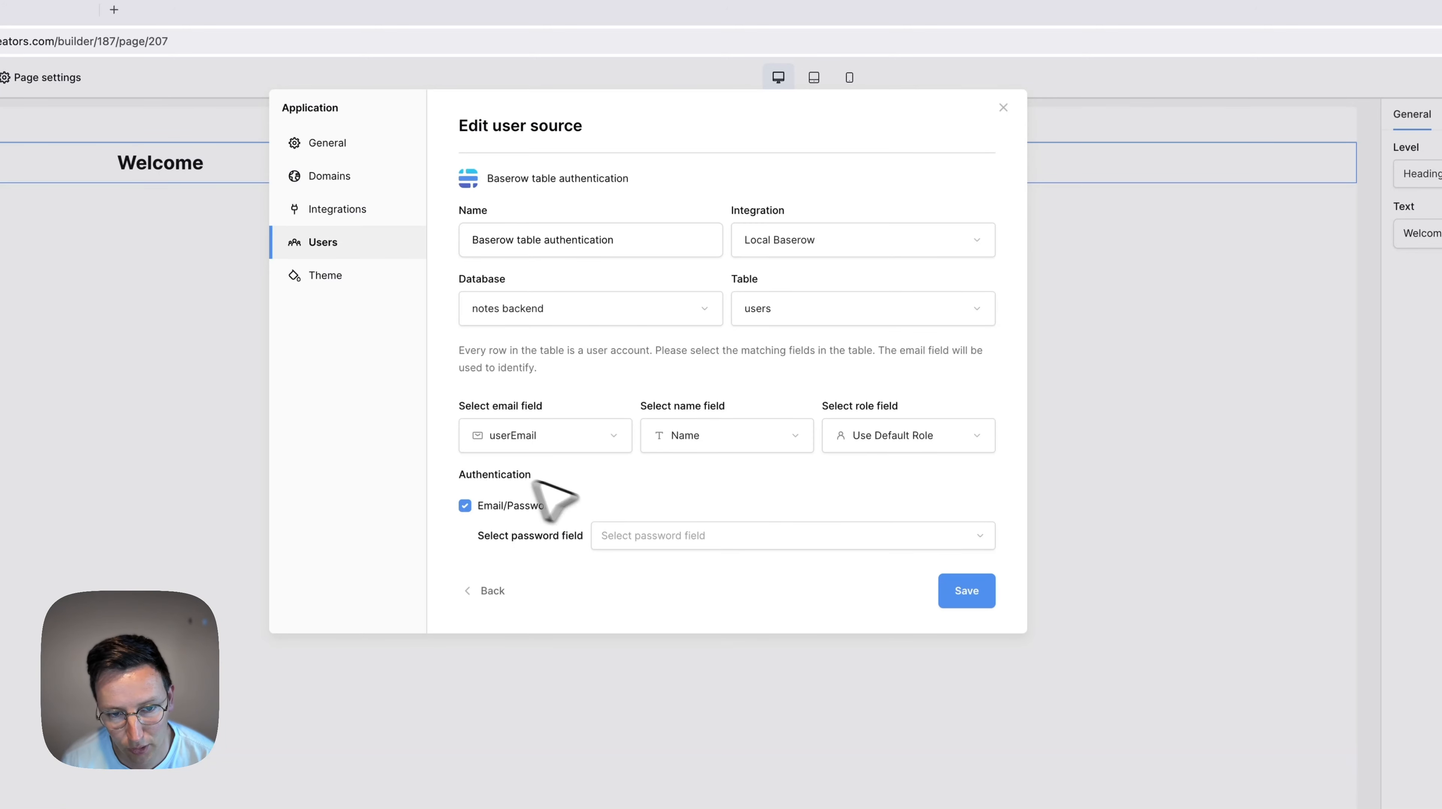
click(641, 535)
click(656, 564)
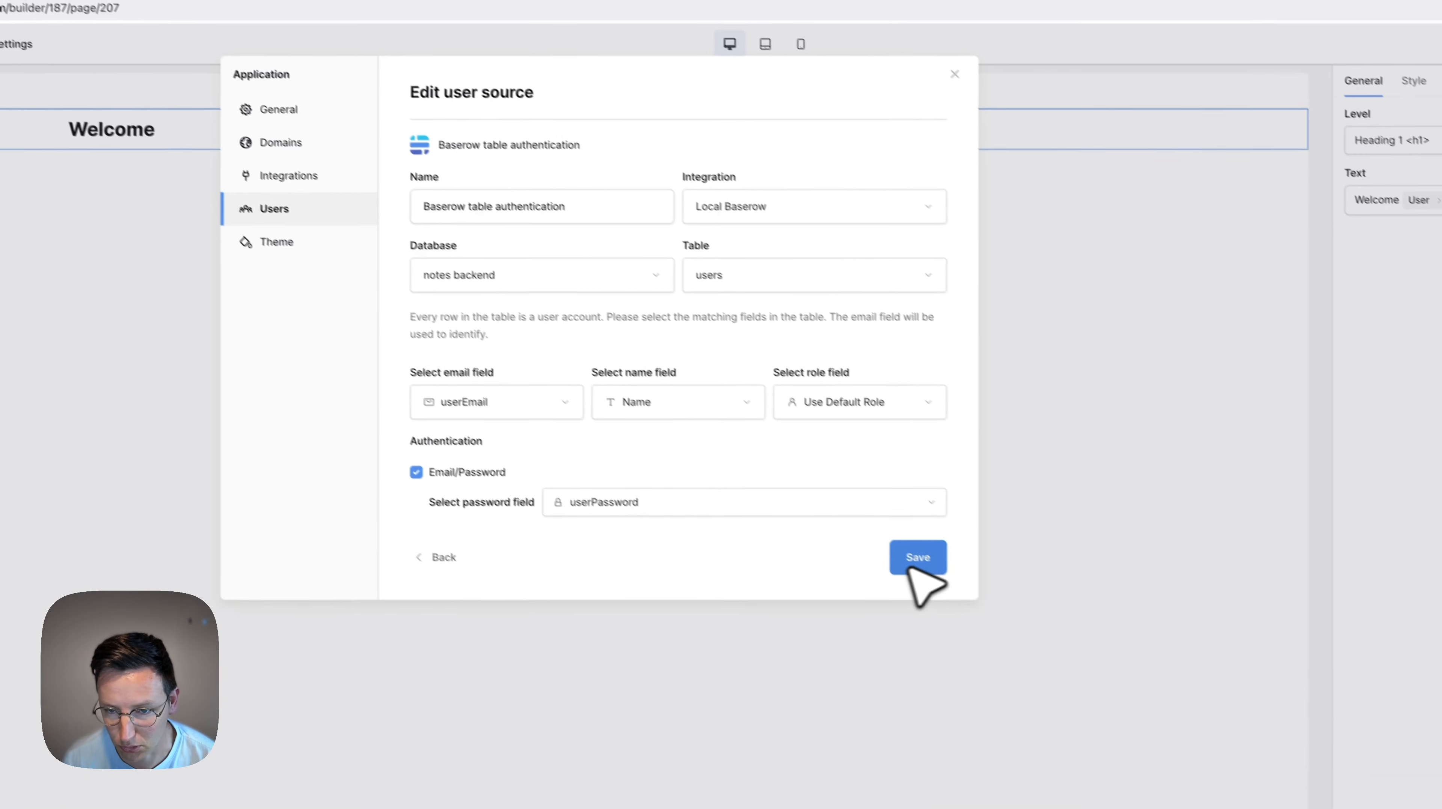
click(968, 591)
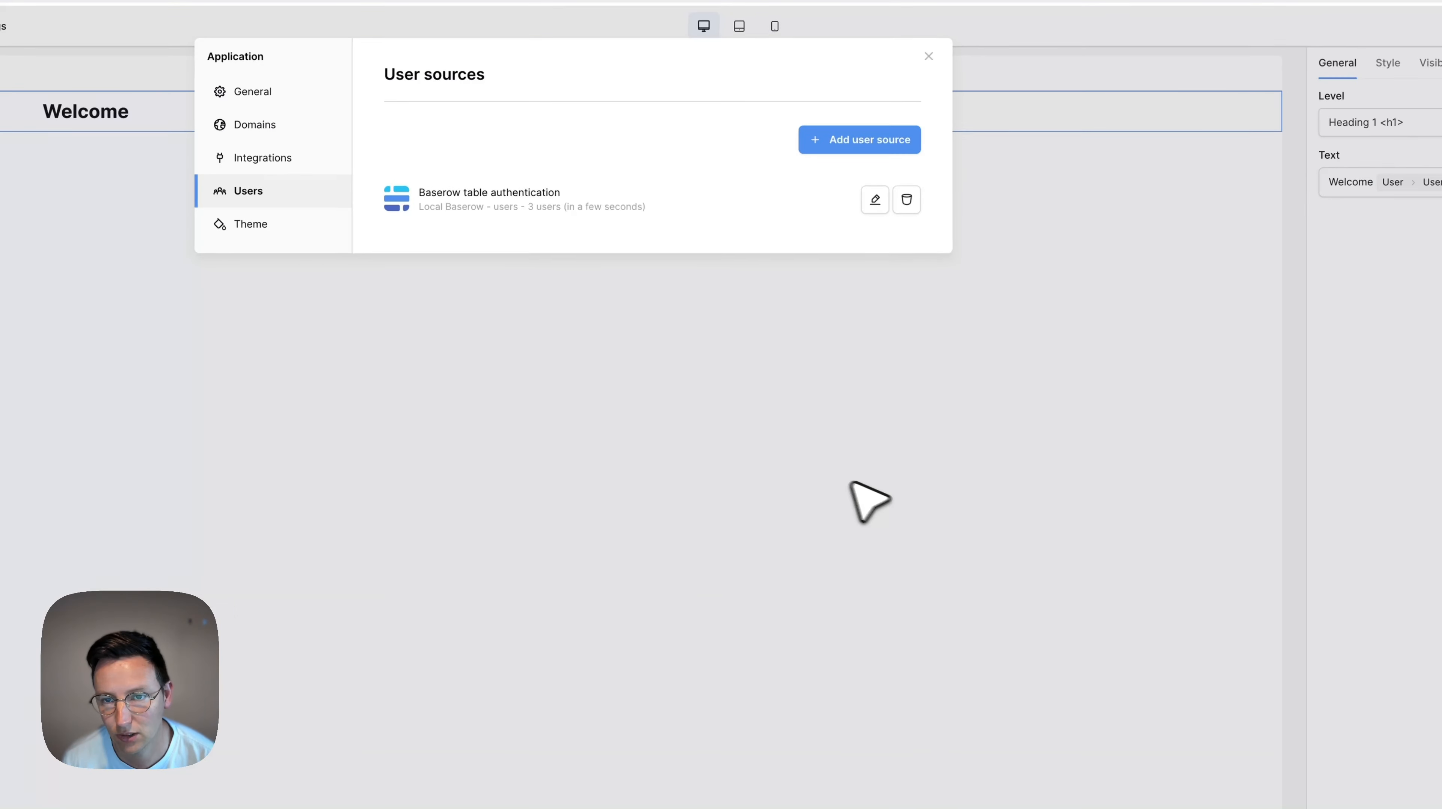
click(851, 484)
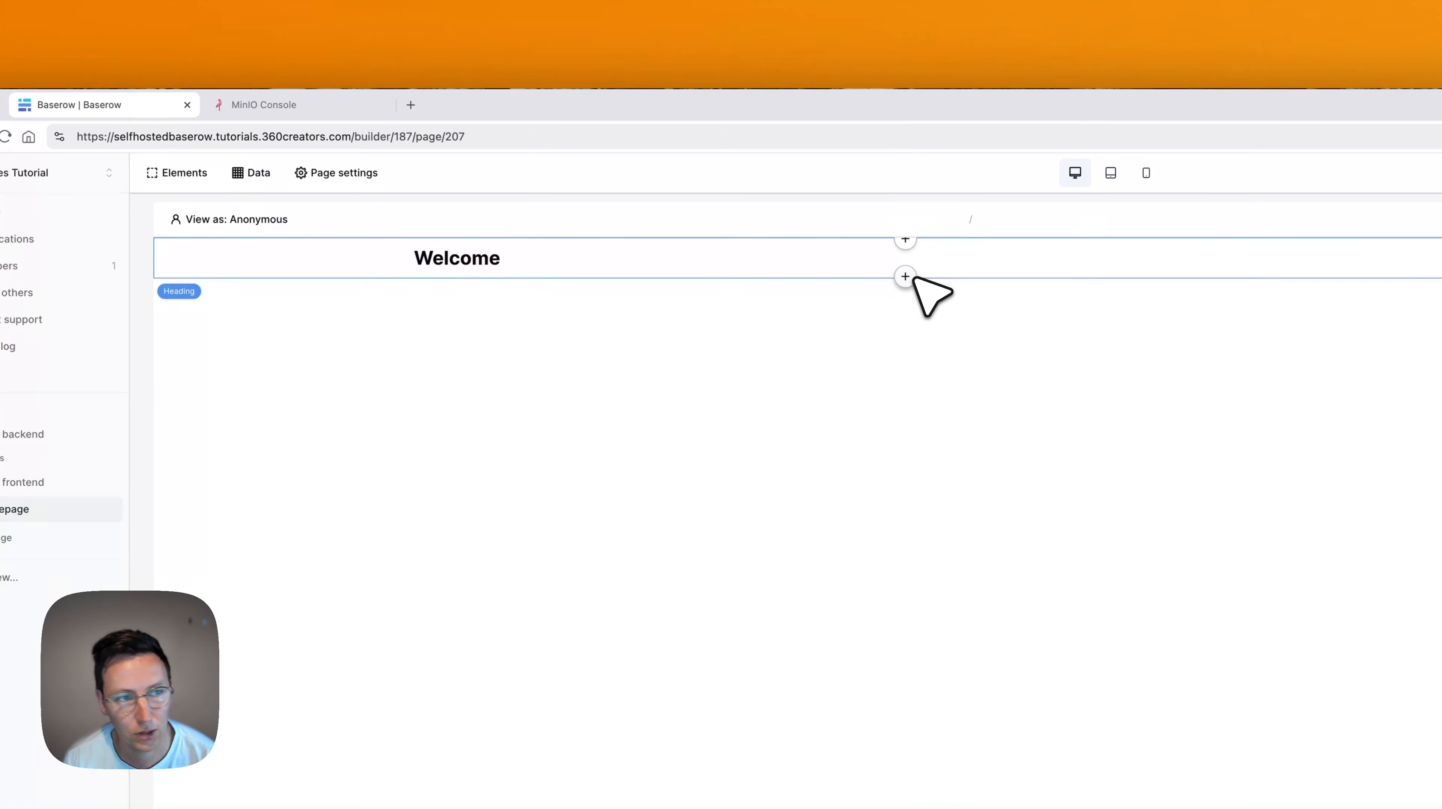
Add a login form below the heading, linked to the Baserow table authentication source.
click(186, 173)
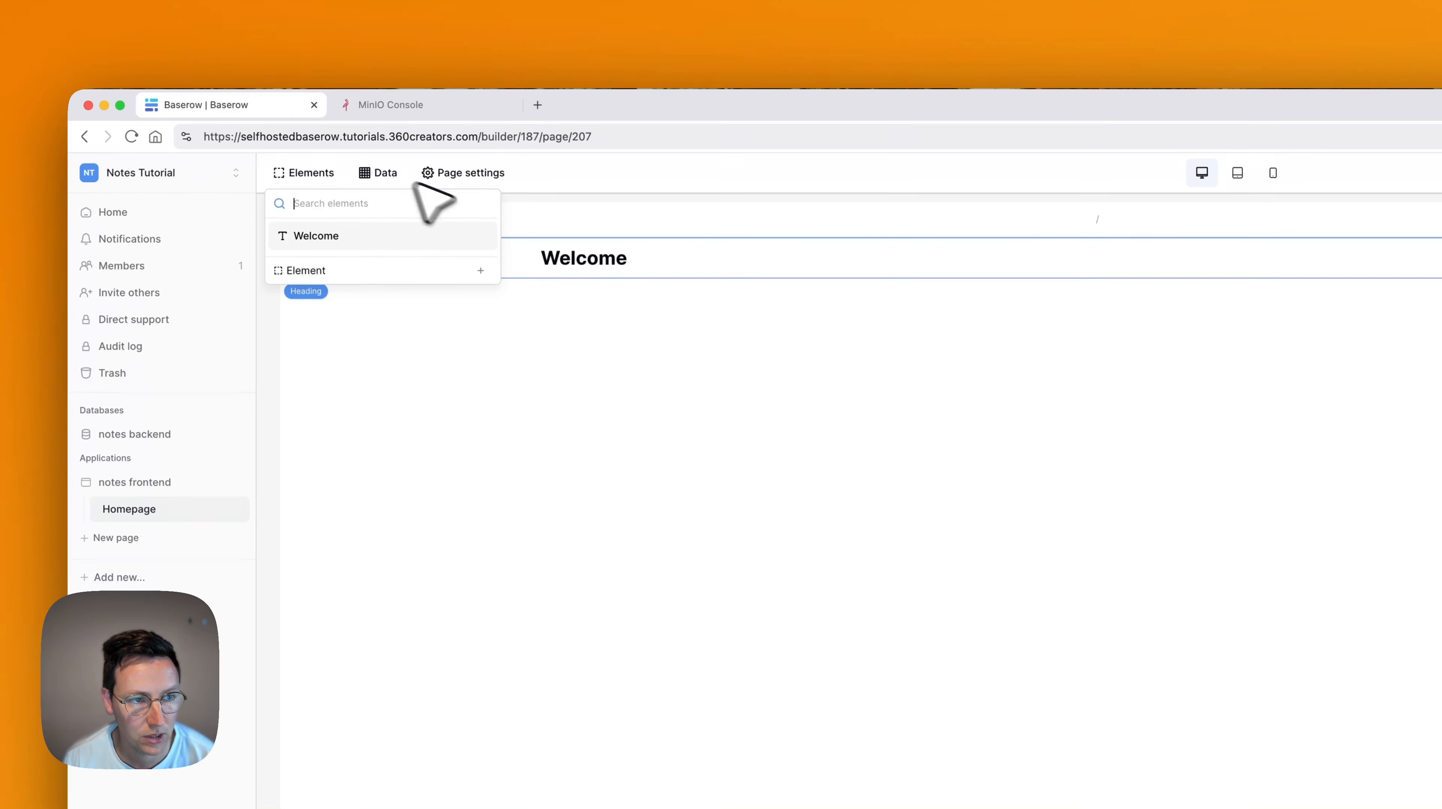
click(387, 270)
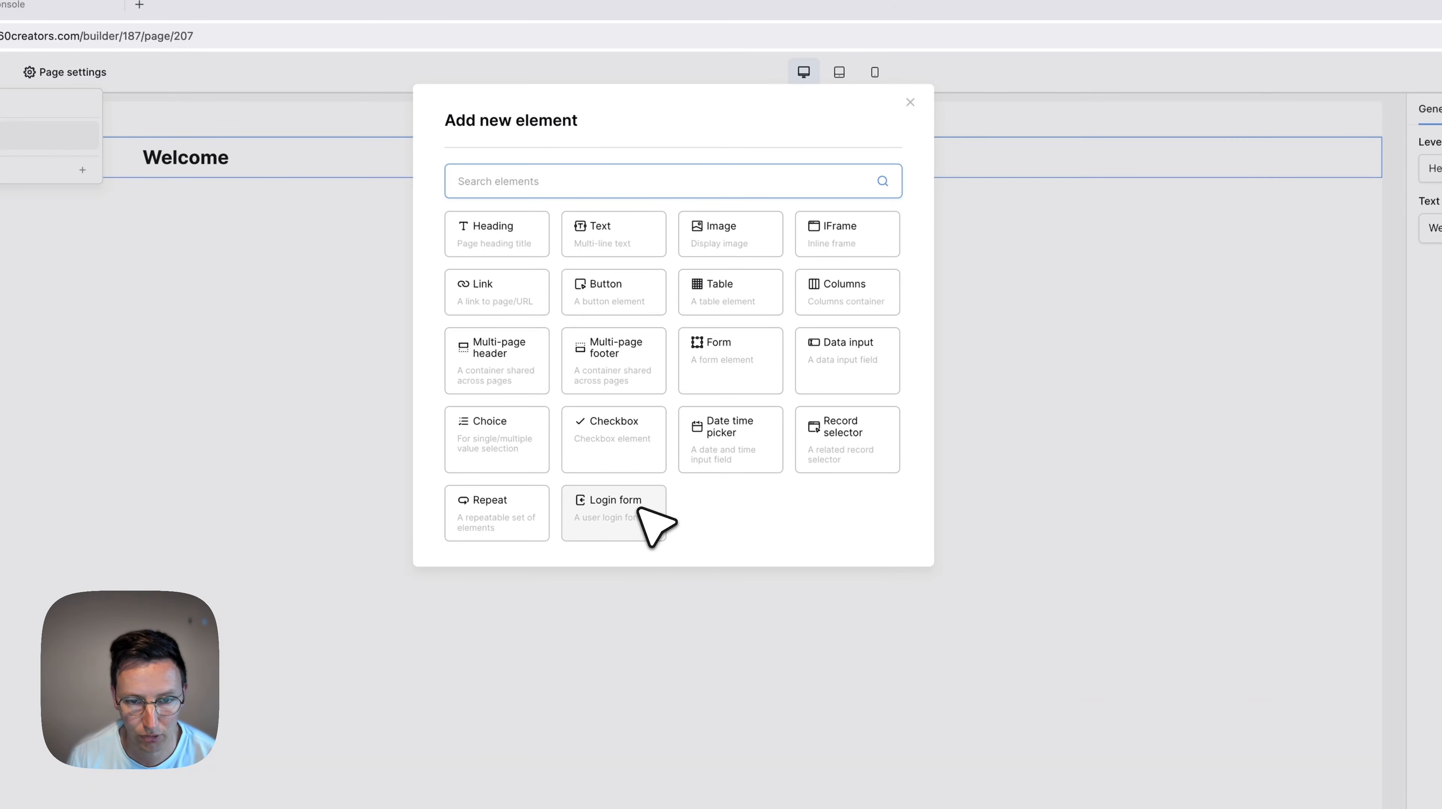
click(629, 503)
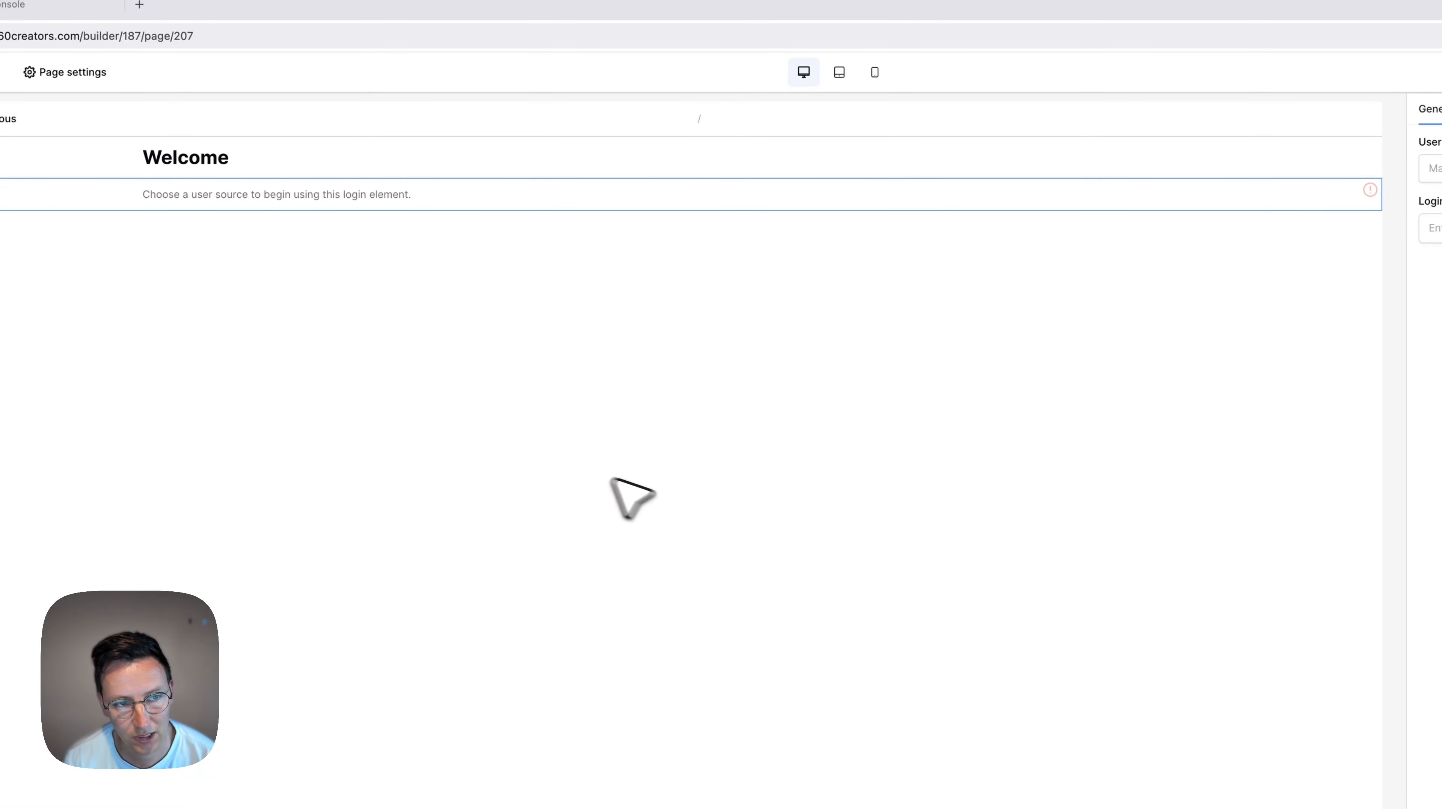
click(1431, 168)
click(1431, 193)
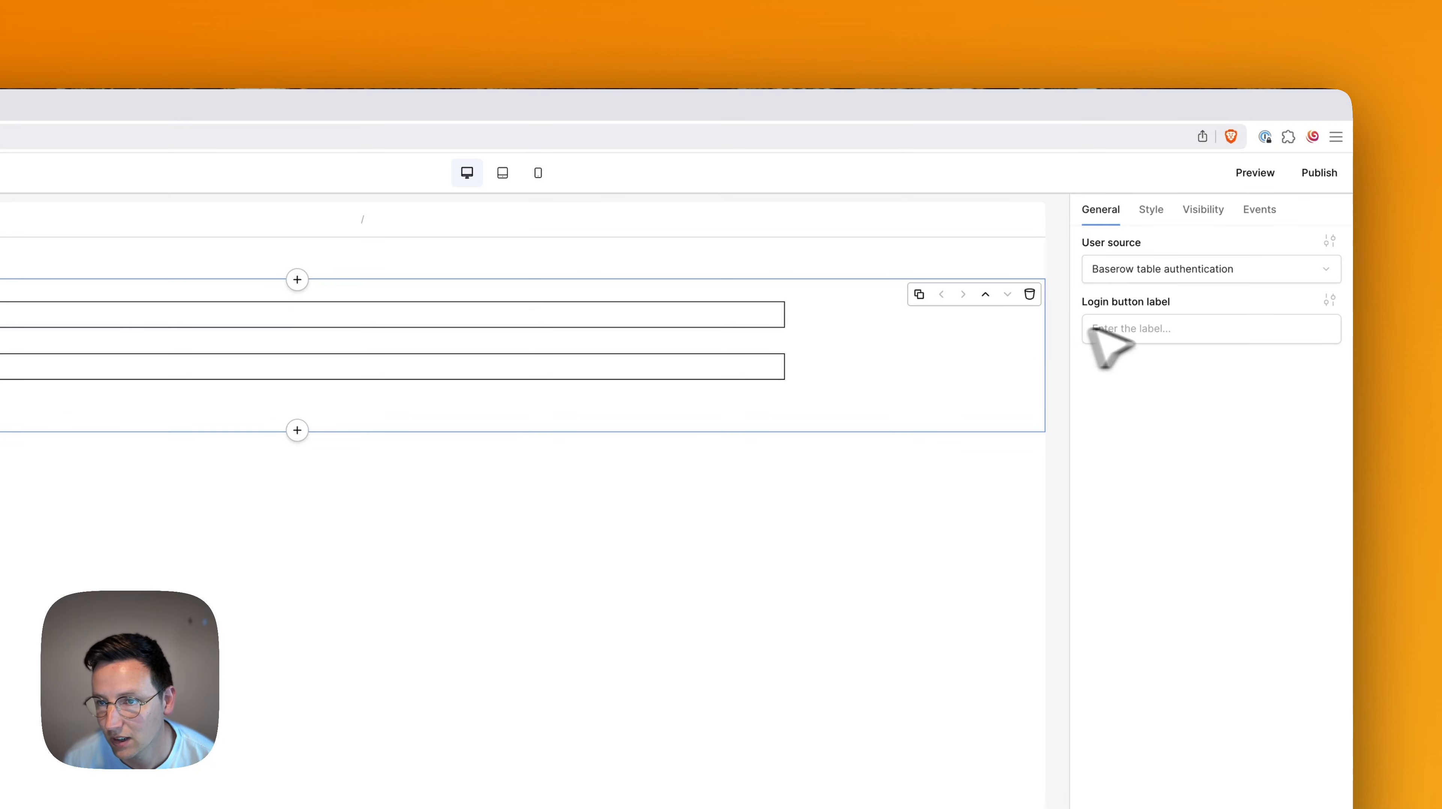
click(1153, 329)
click(1196, 431)
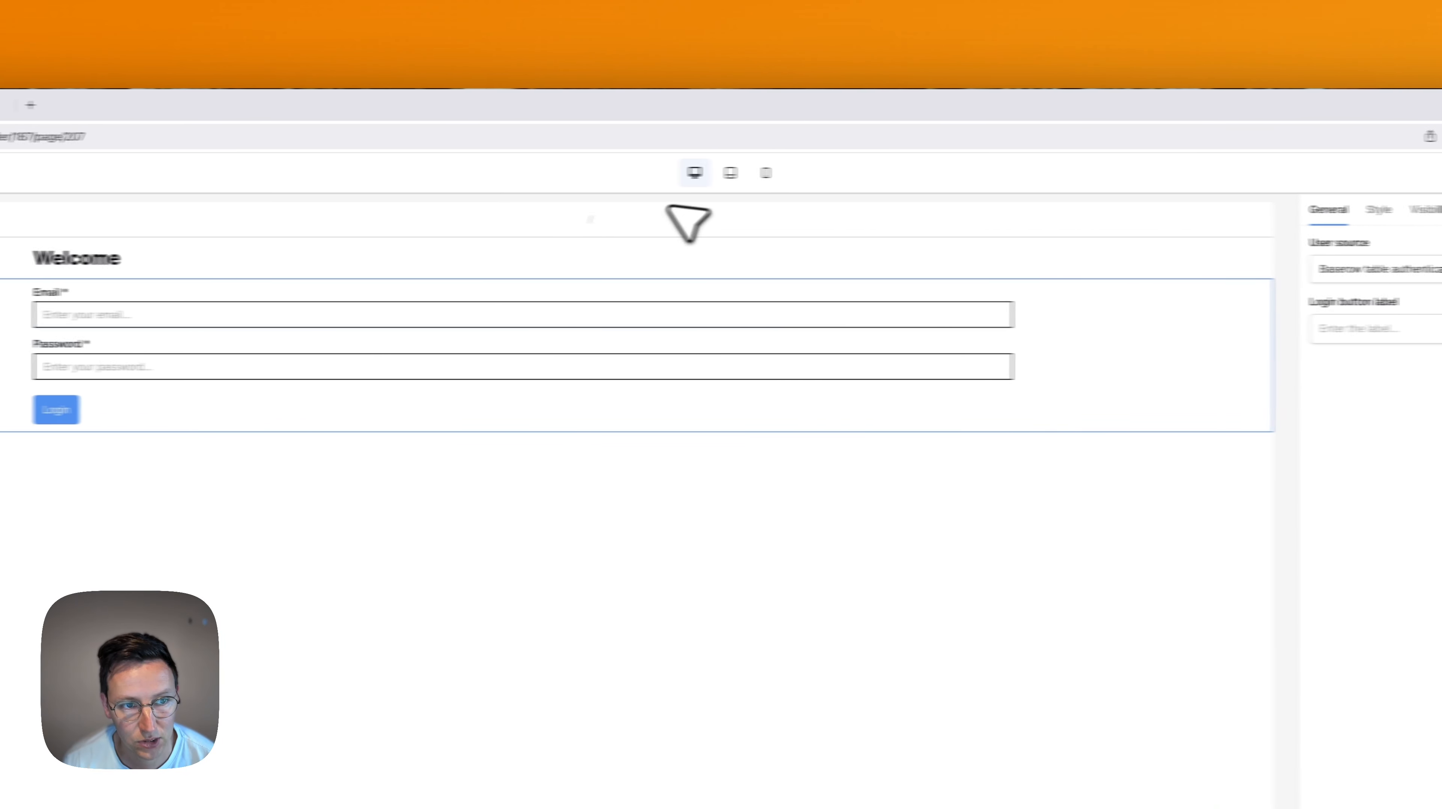
click(149, 258)
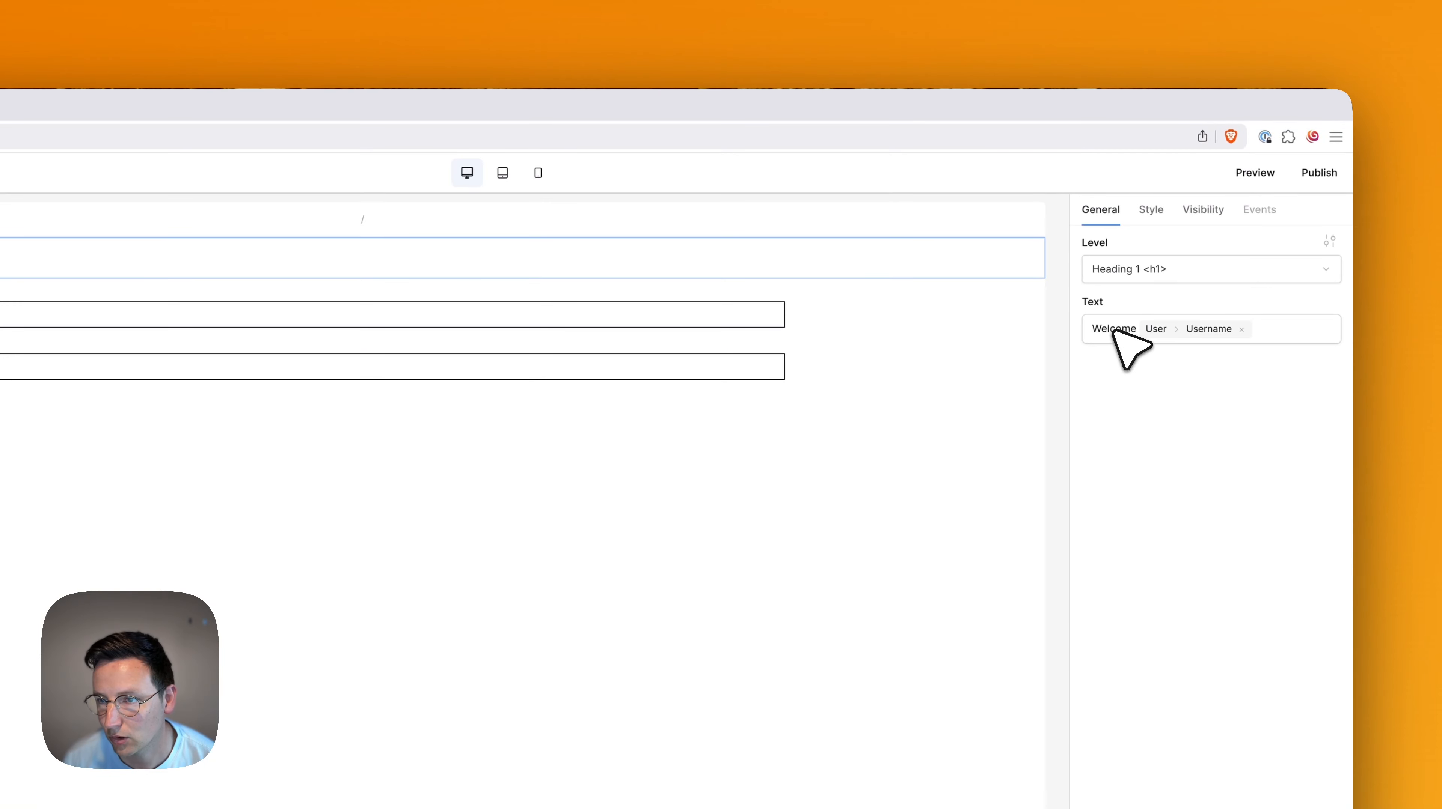
Preview the page, log in with the user's email, then go back to the builder.
click(1255, 172)
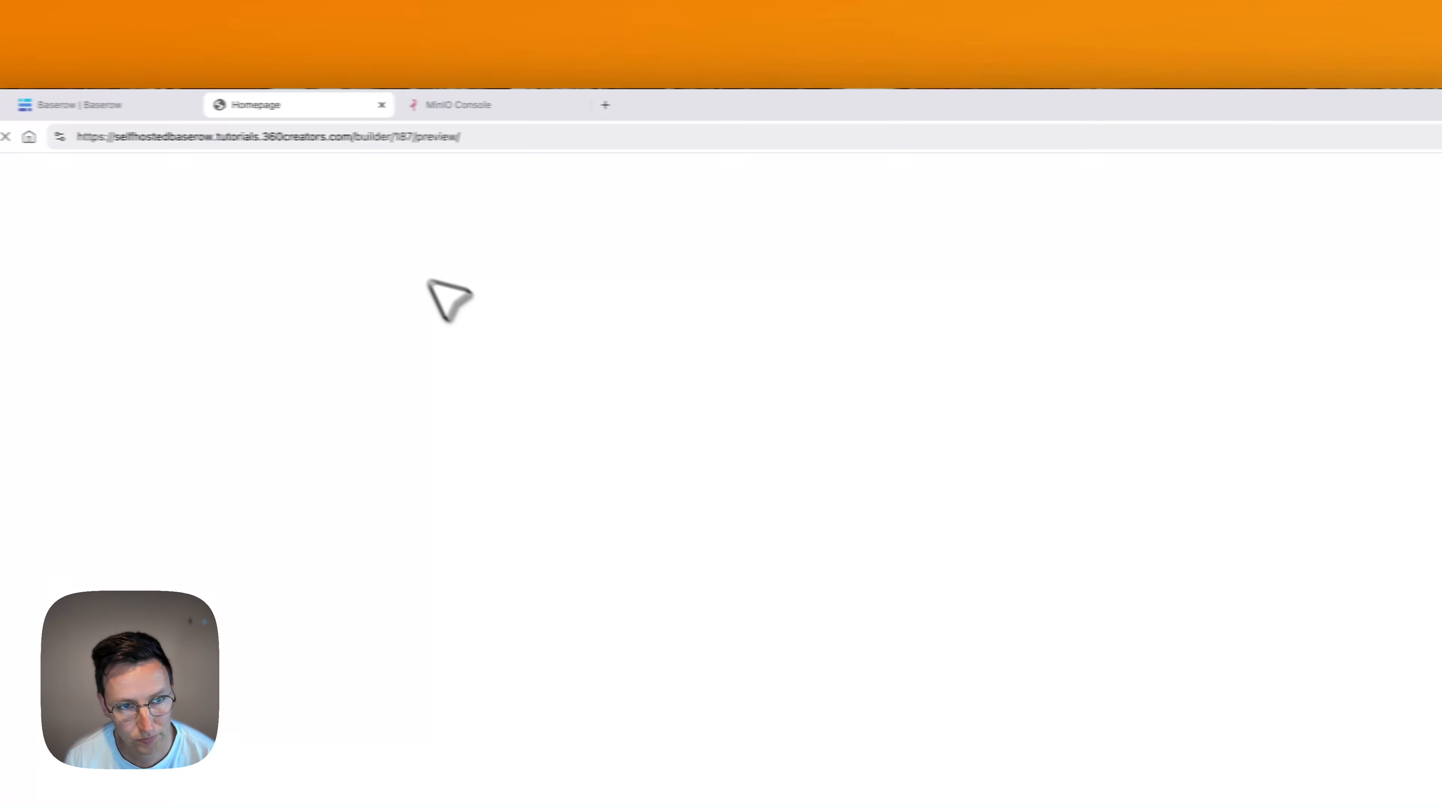
click(537, 237)
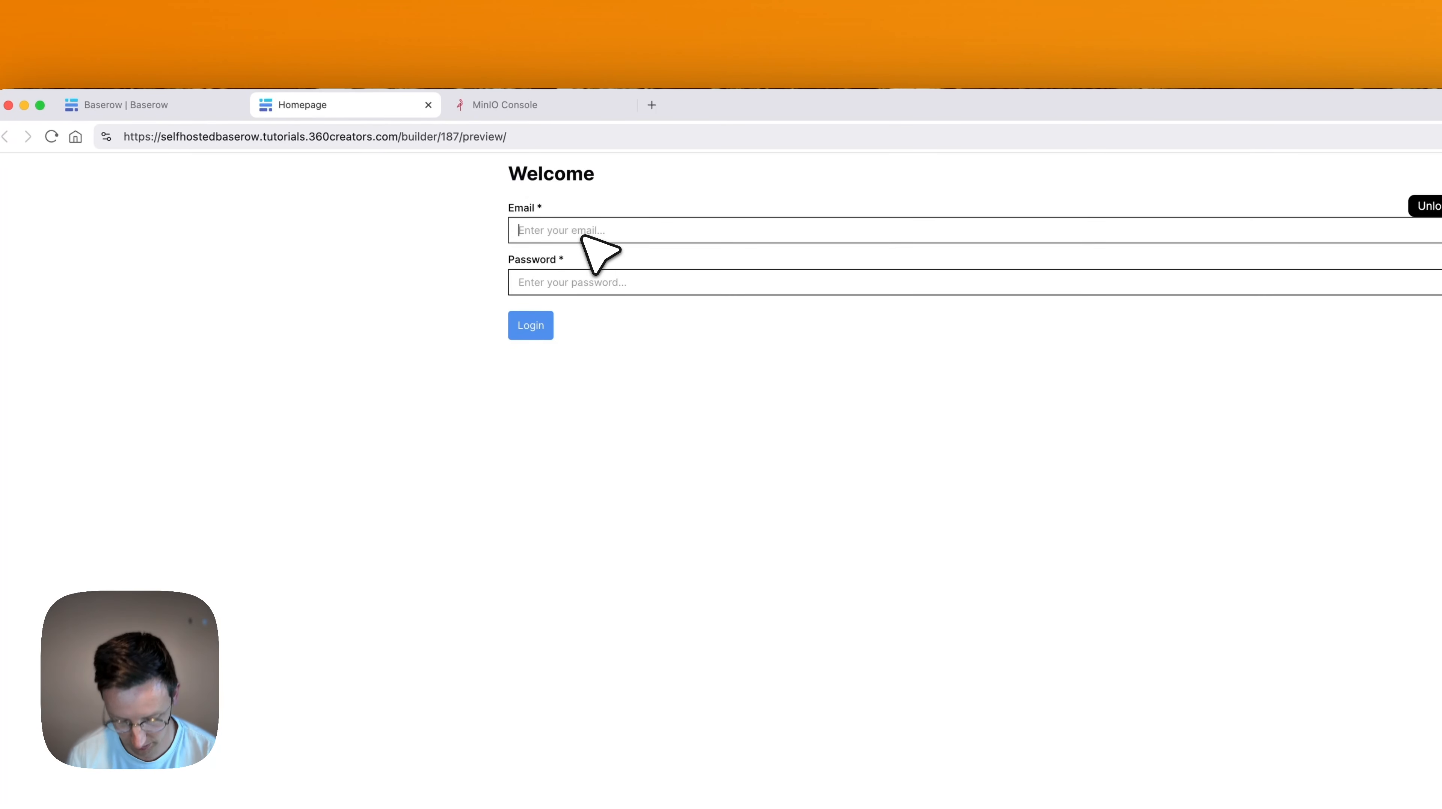
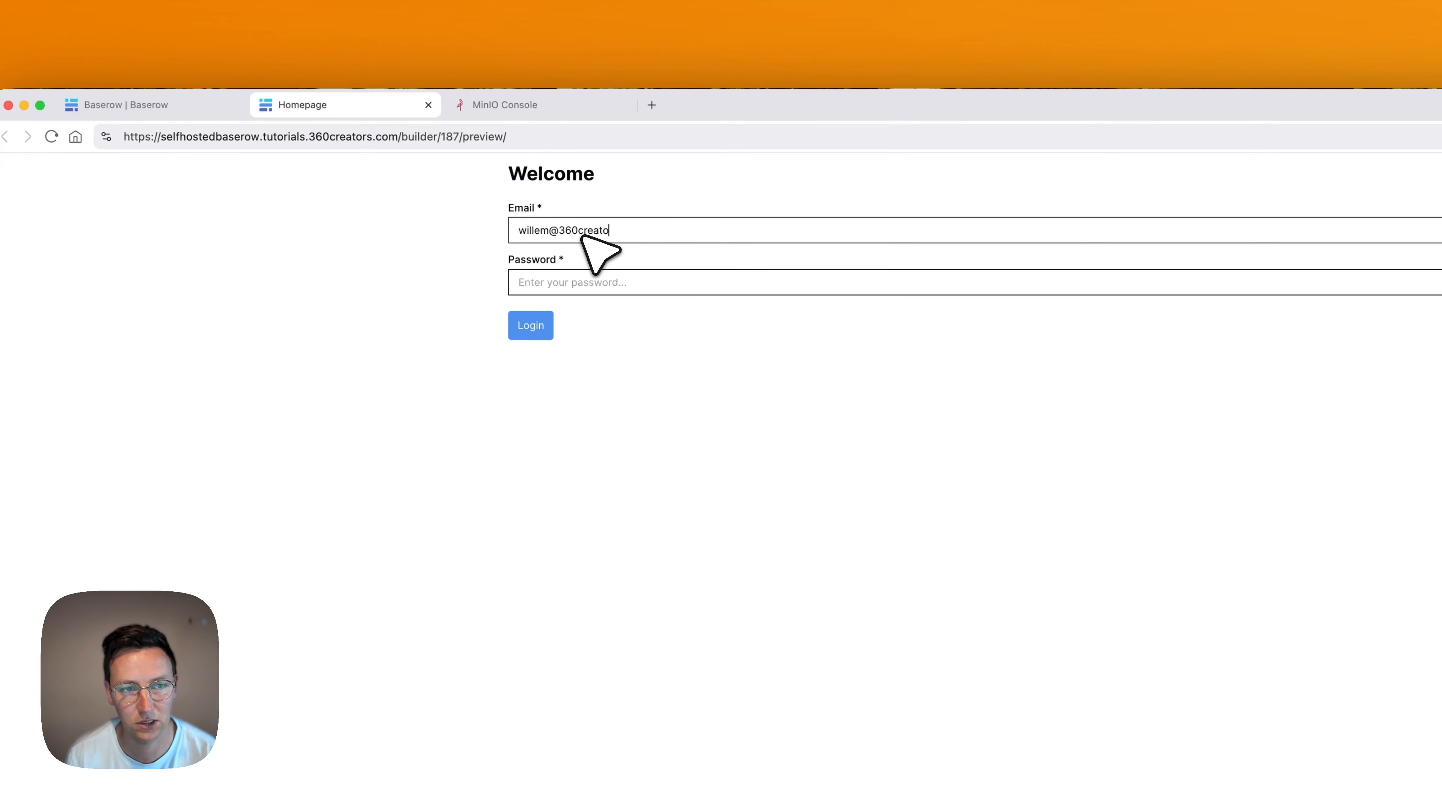
key(Tab)
key(Return)
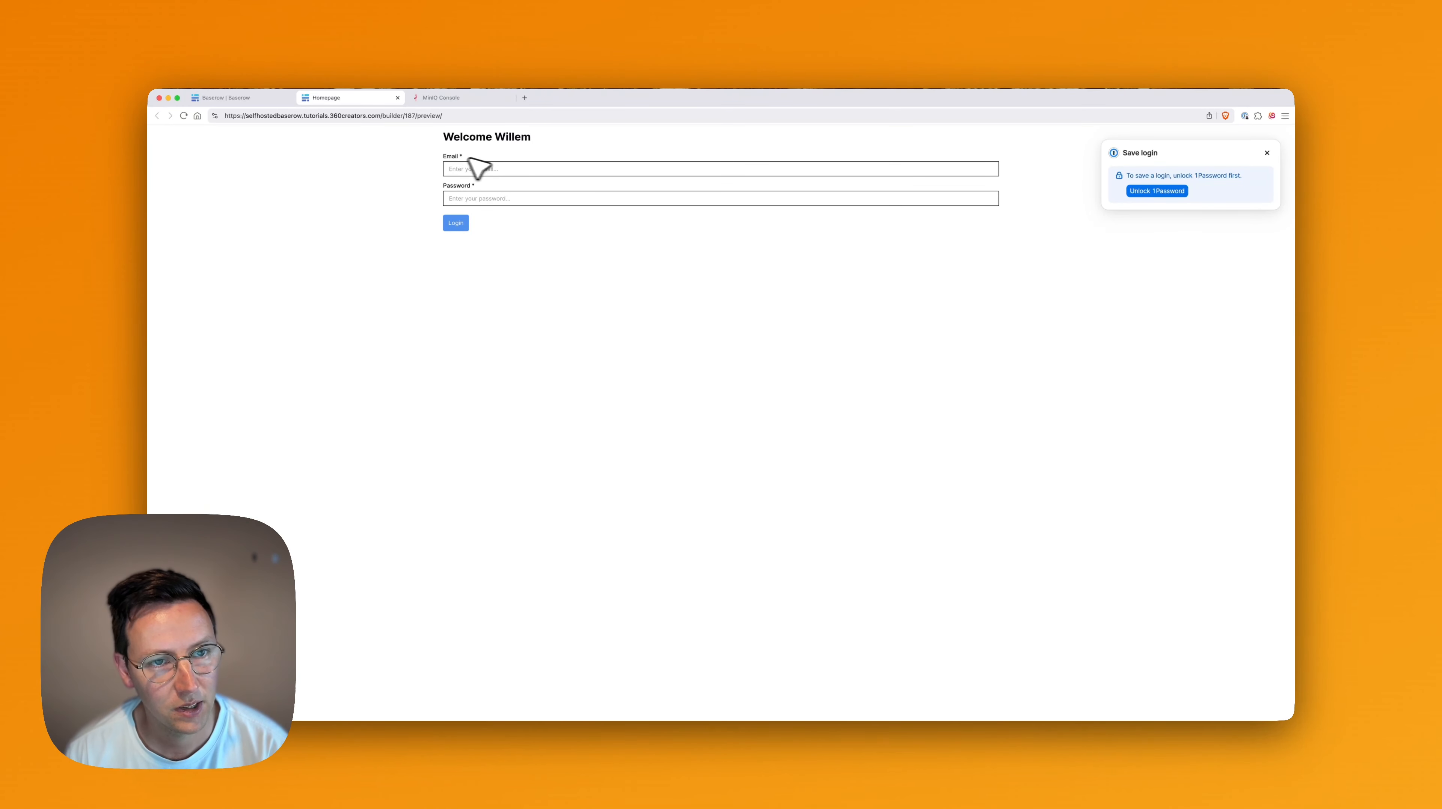
click(264, 101)
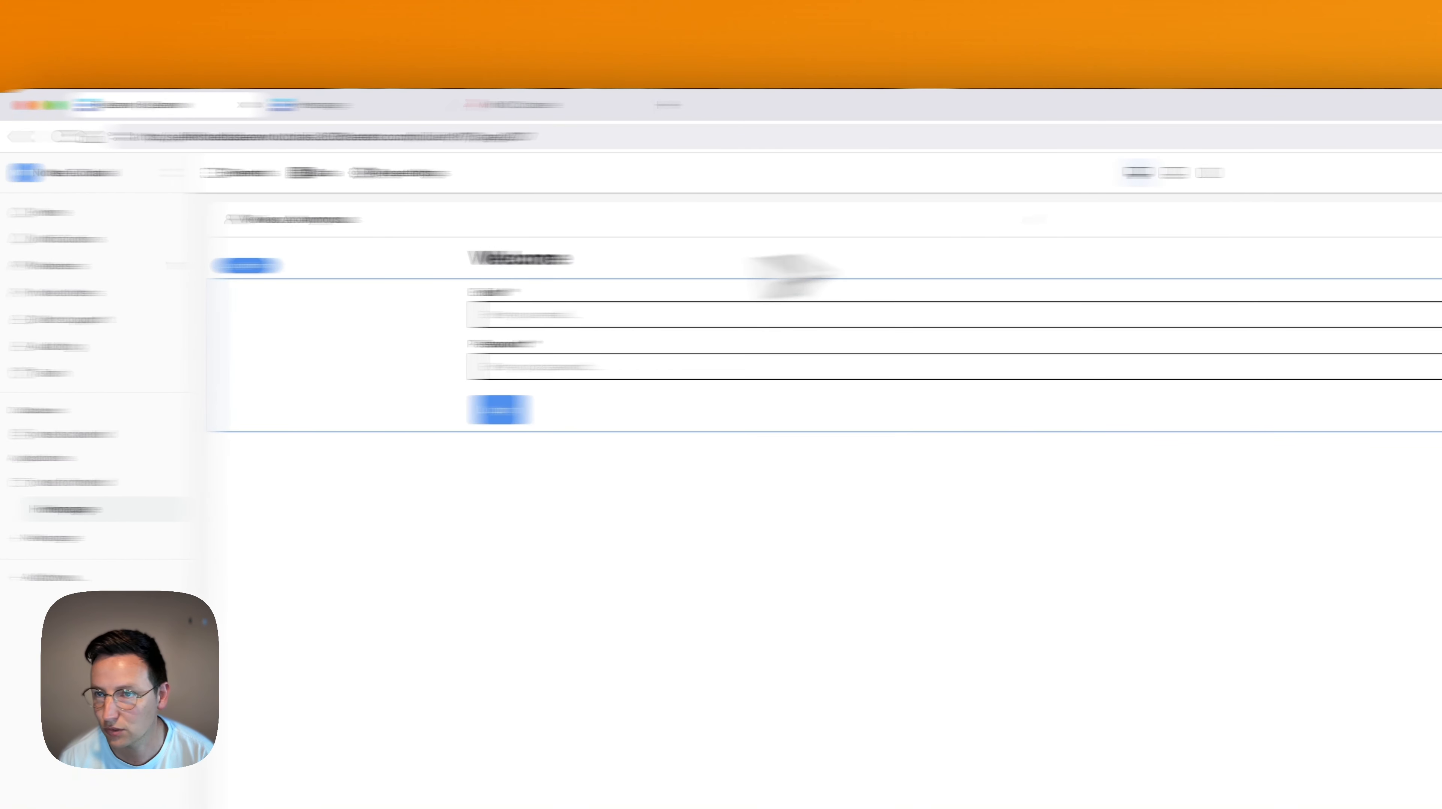
Limit the login form to logged-out visitors and confirm it disappears after a preview login.
click(1203, 210)
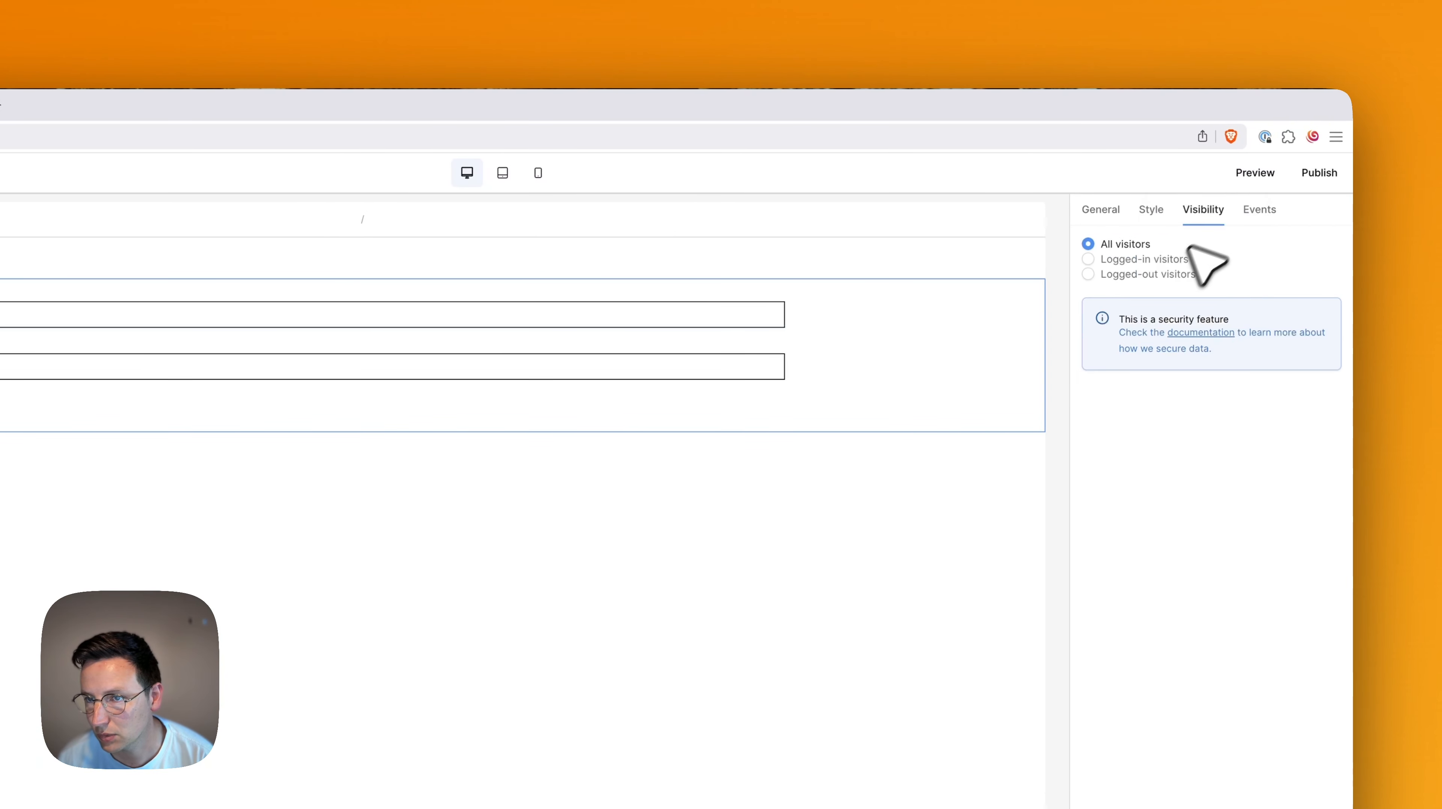
click(1140, 274)
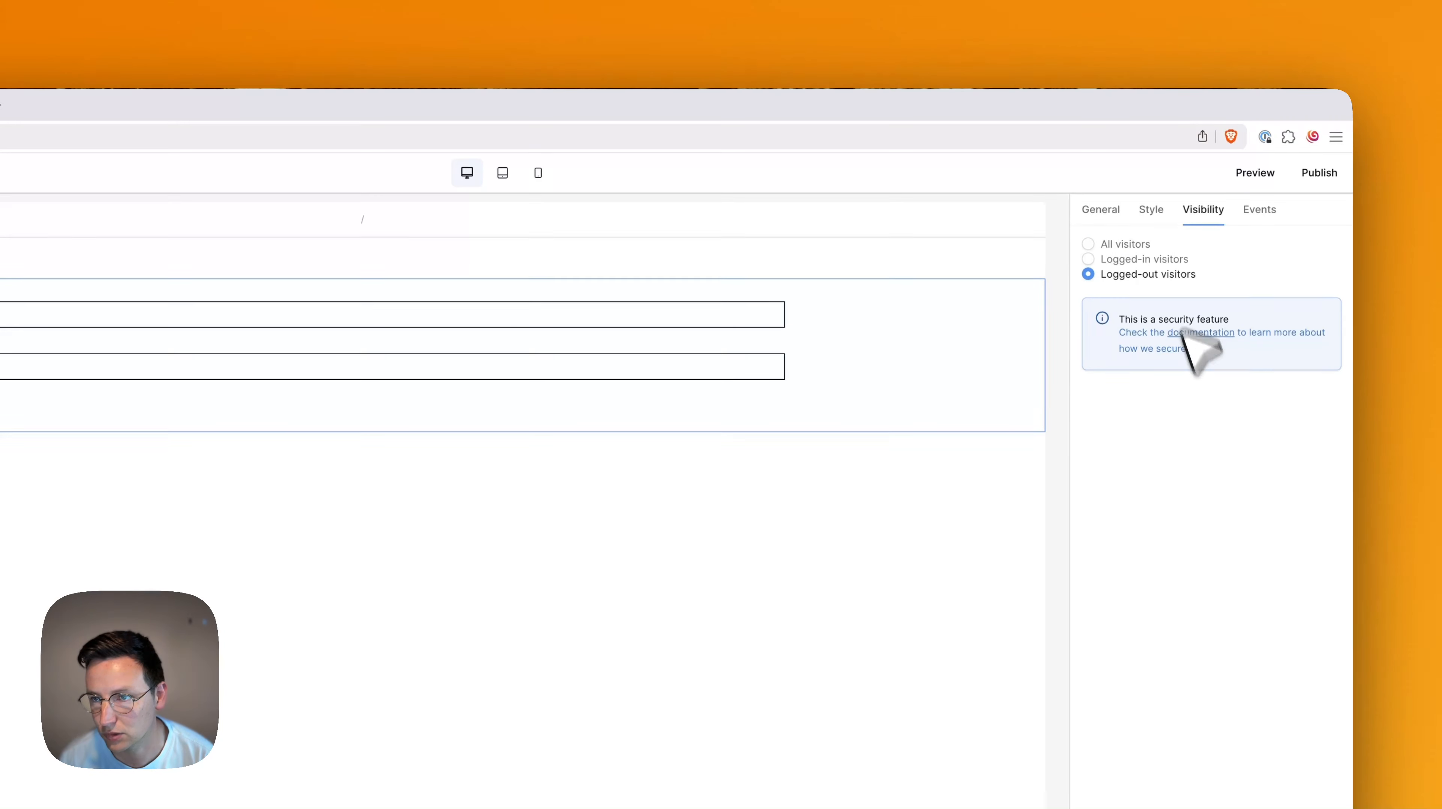
click(1254, 171)
click(634, 231)
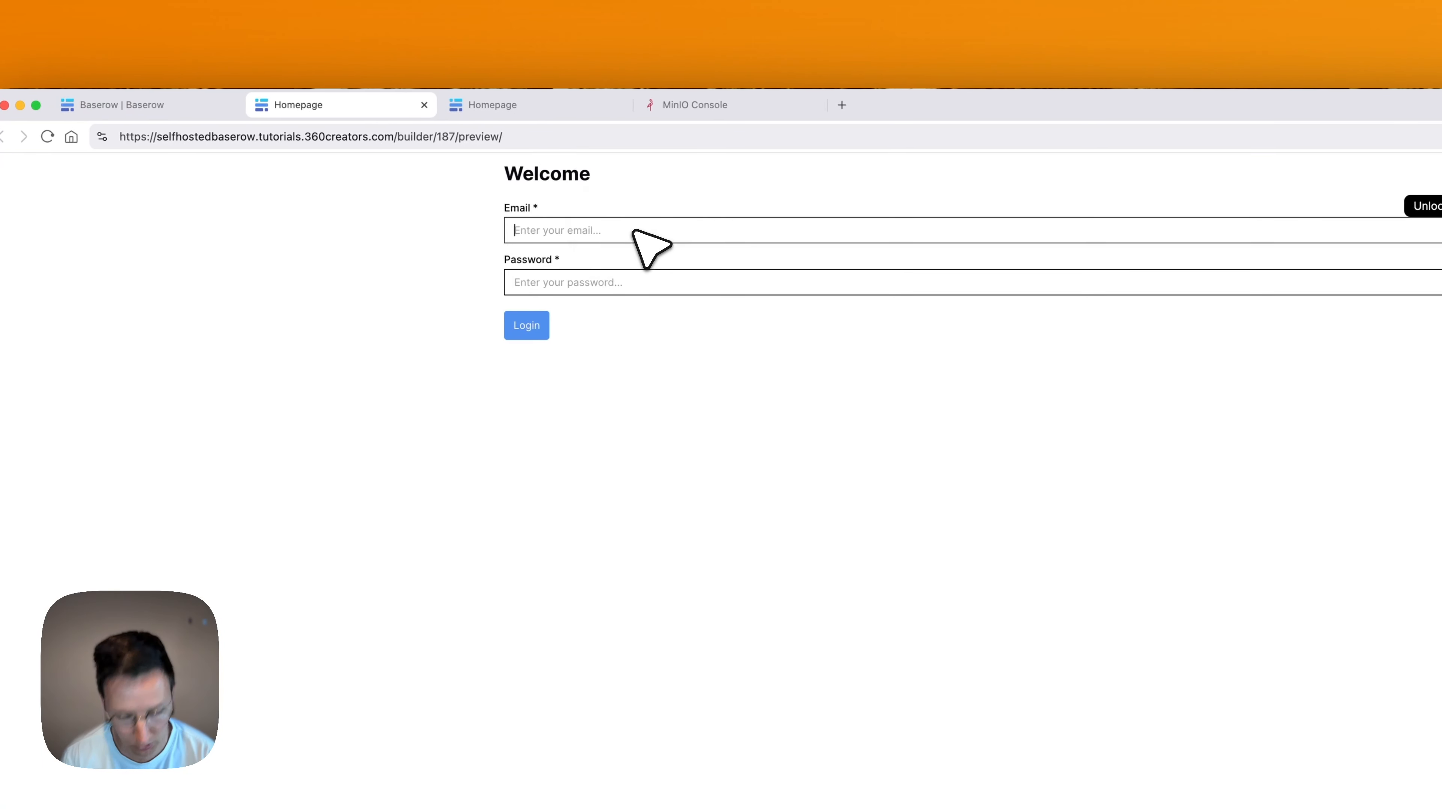
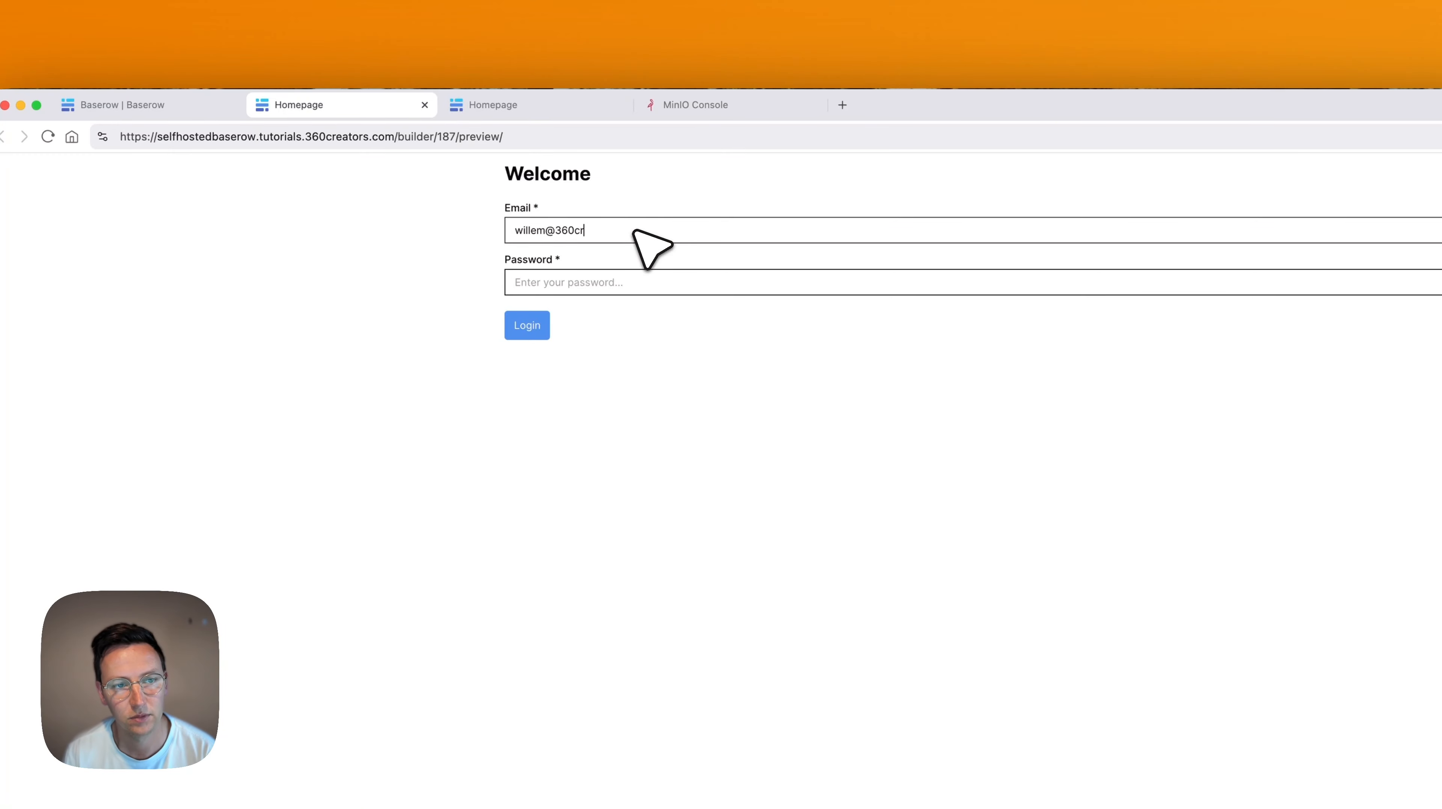
key(Tab)
text(*****)
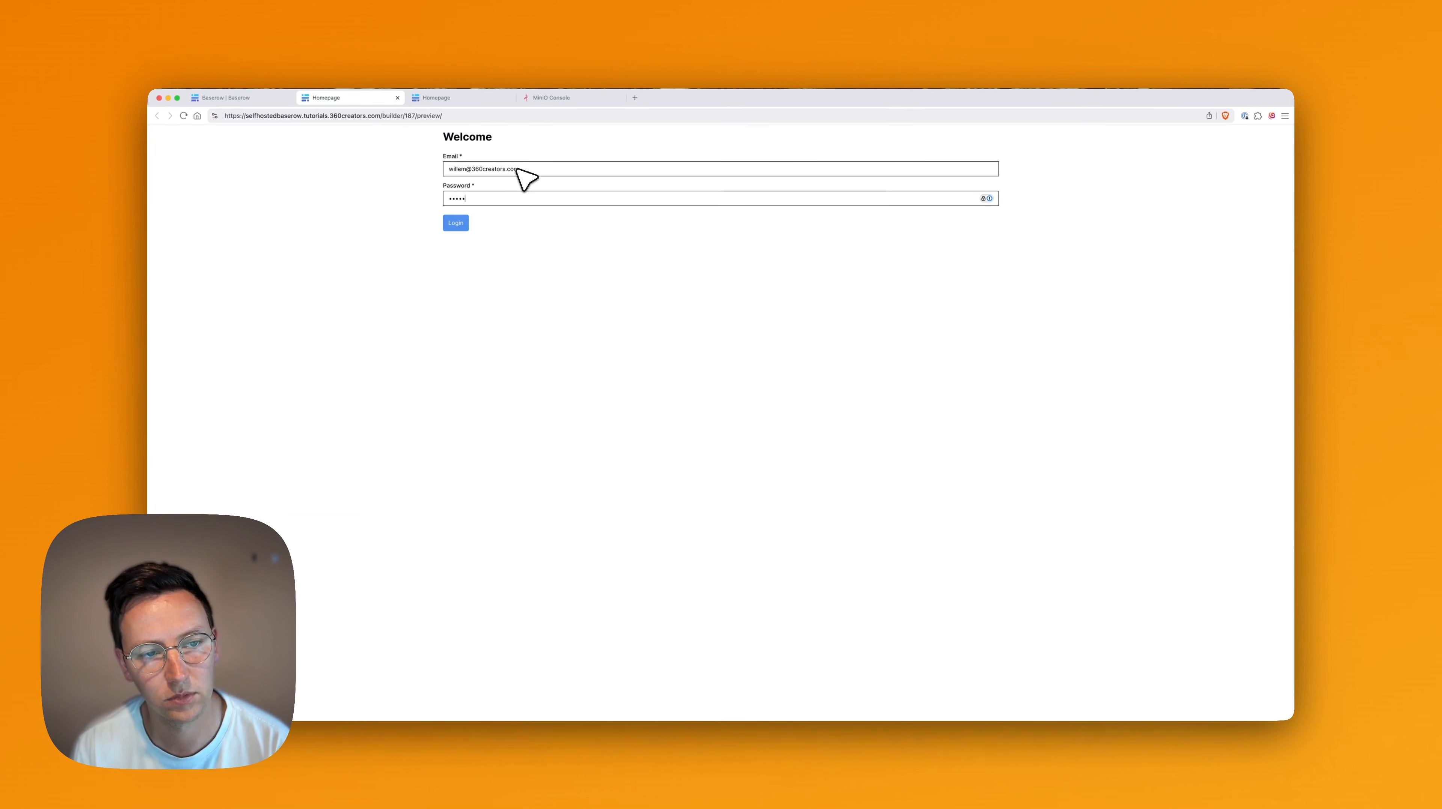
key(Return)
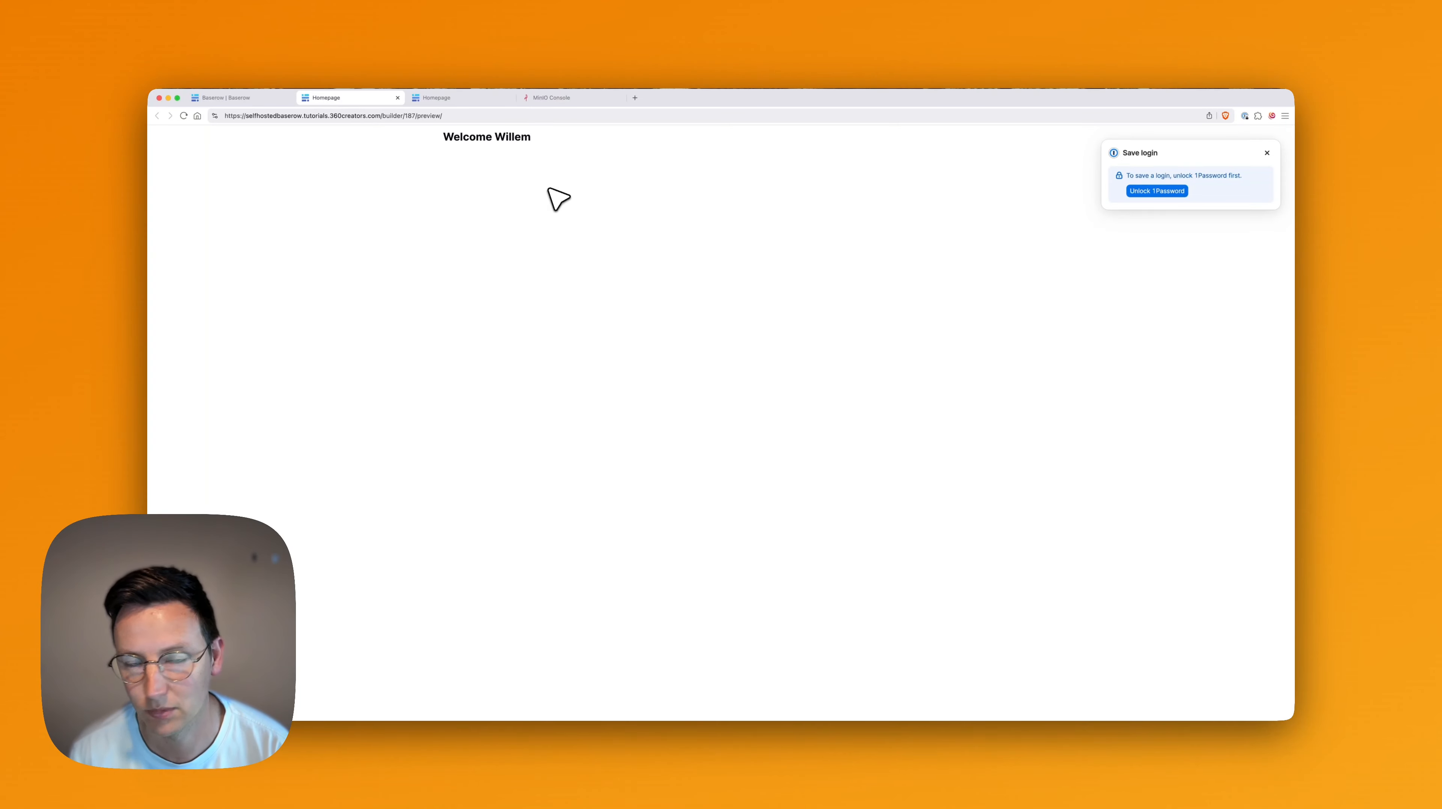
click(1267, 153)
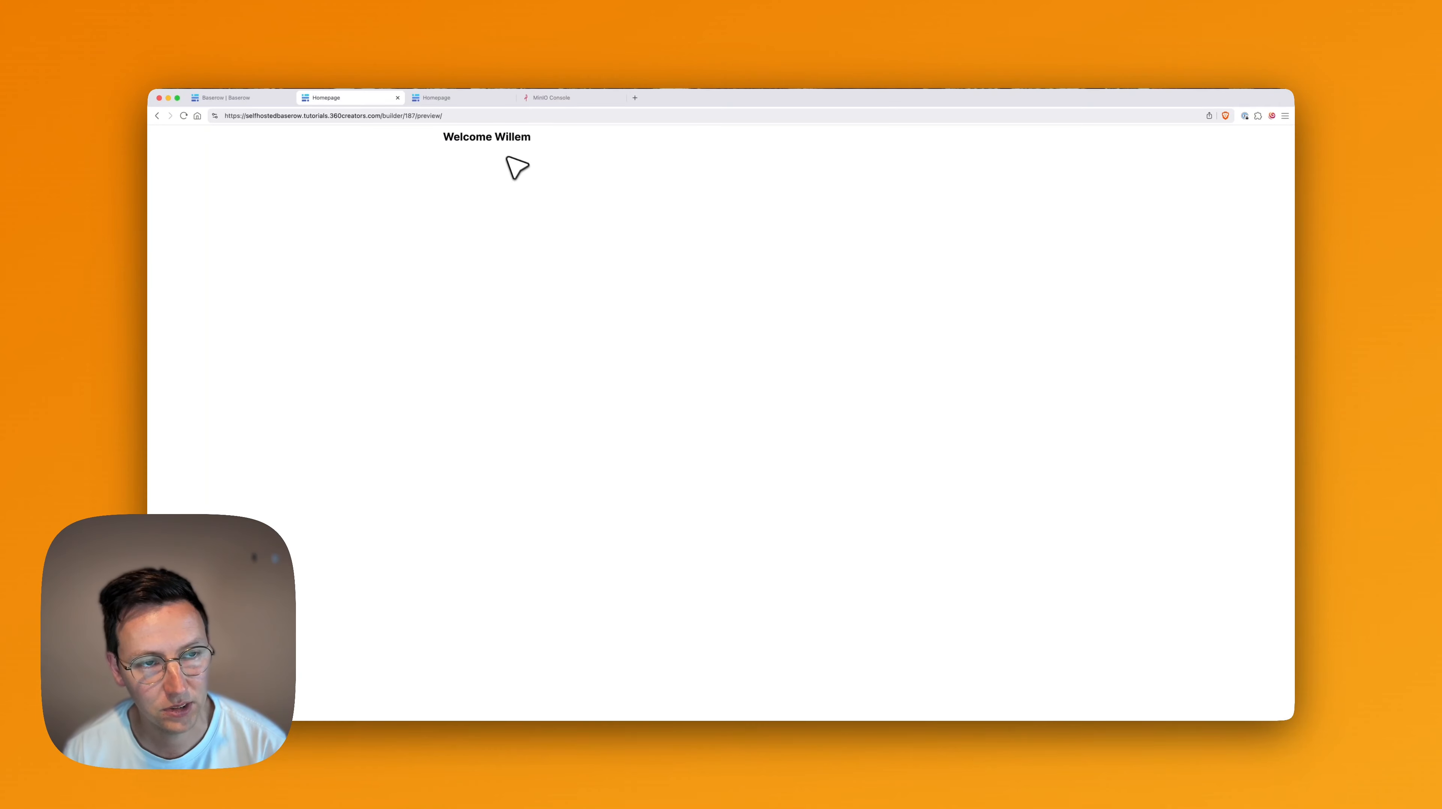
key(super+1)
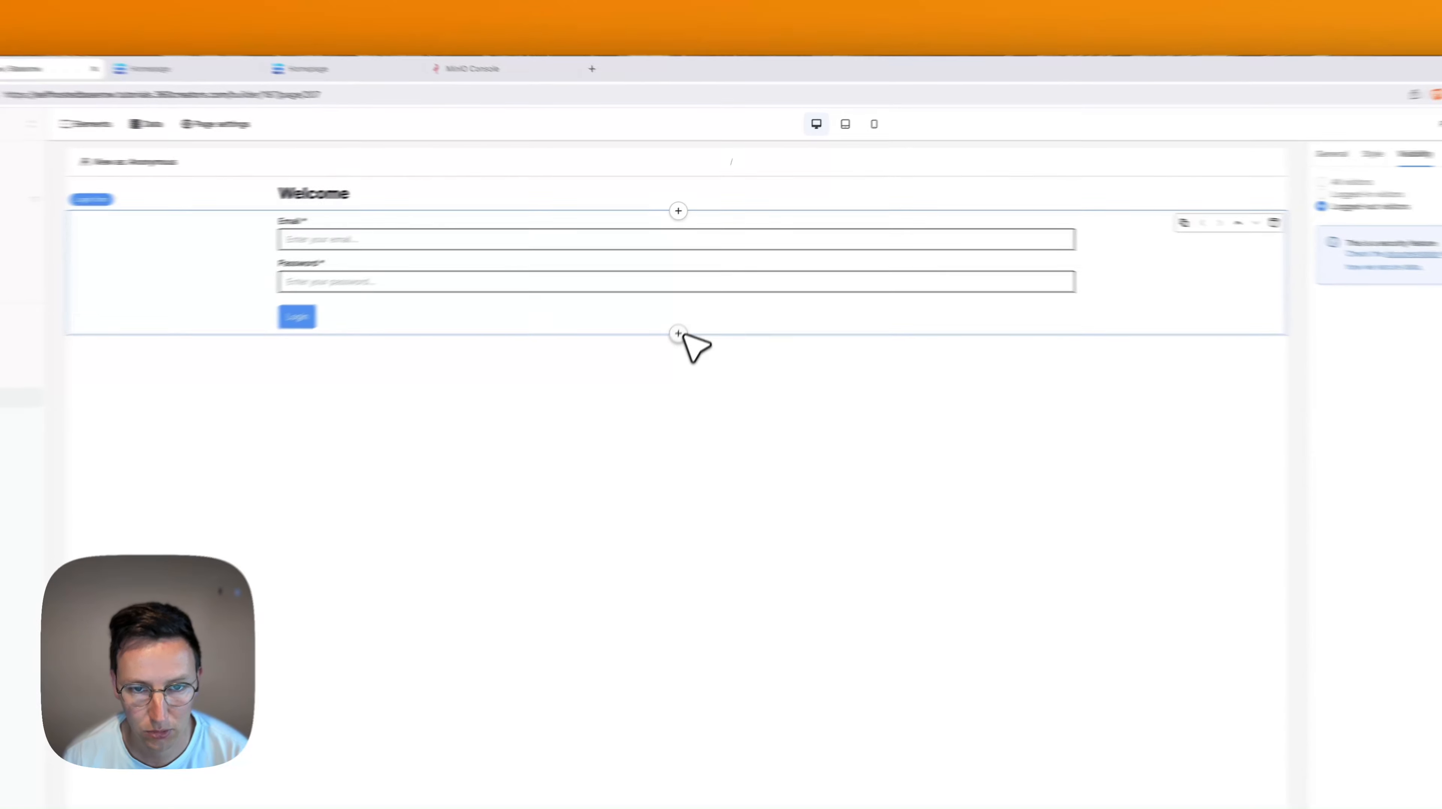
Add an IFrame element below the login form with embed code holding an empty src.
click(695, 282)
text(ifra)
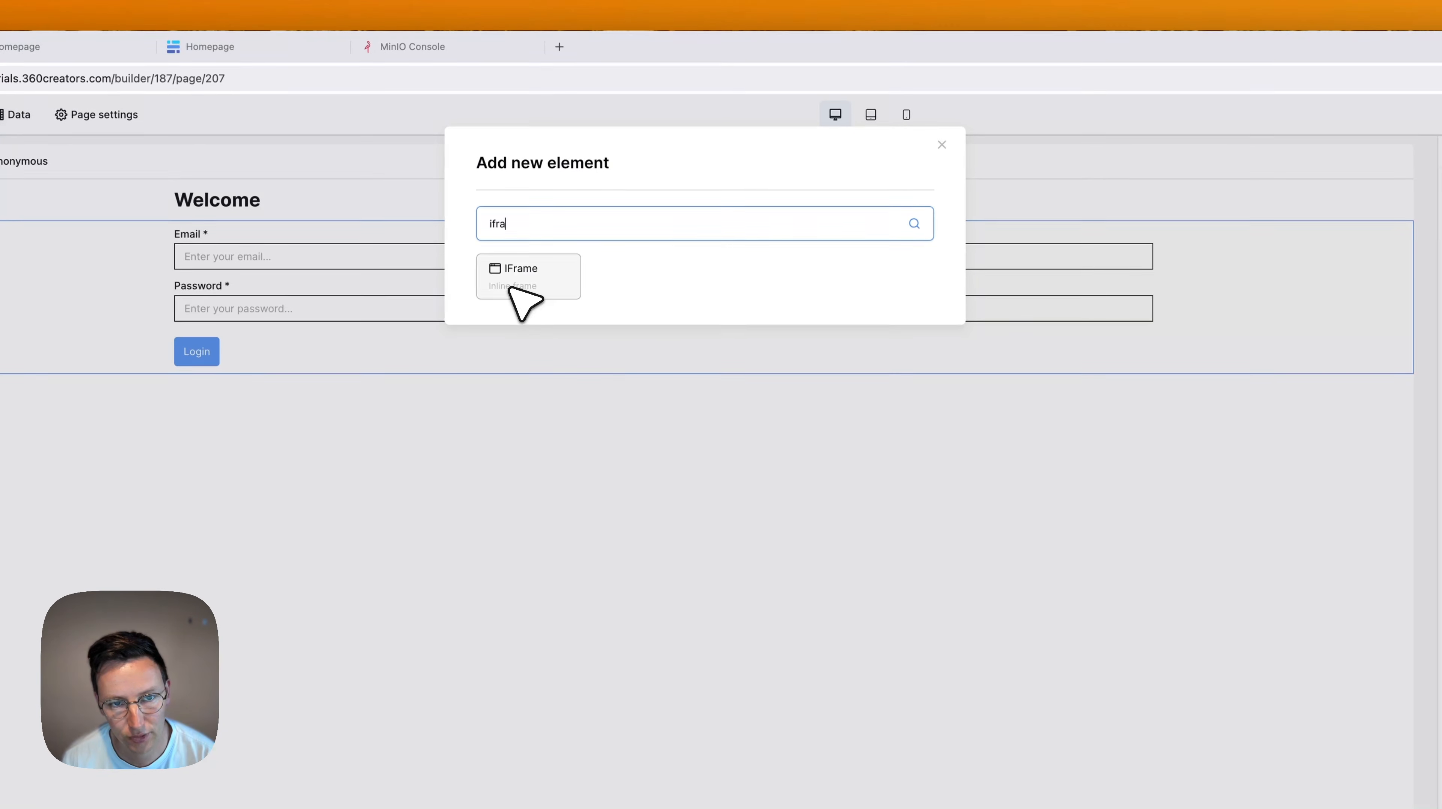
click(507, 285)
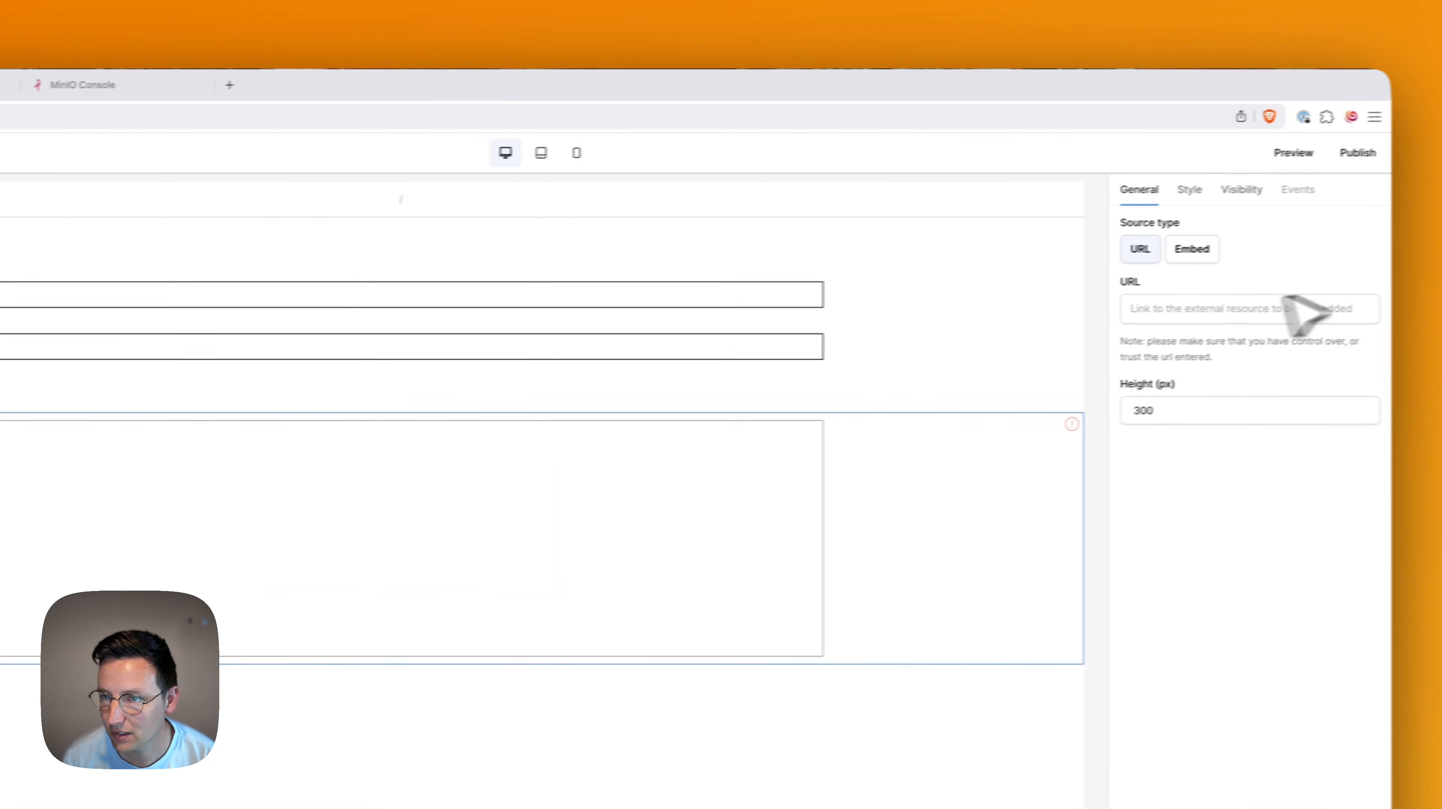
click(1192, 250)
click(1165, 312)
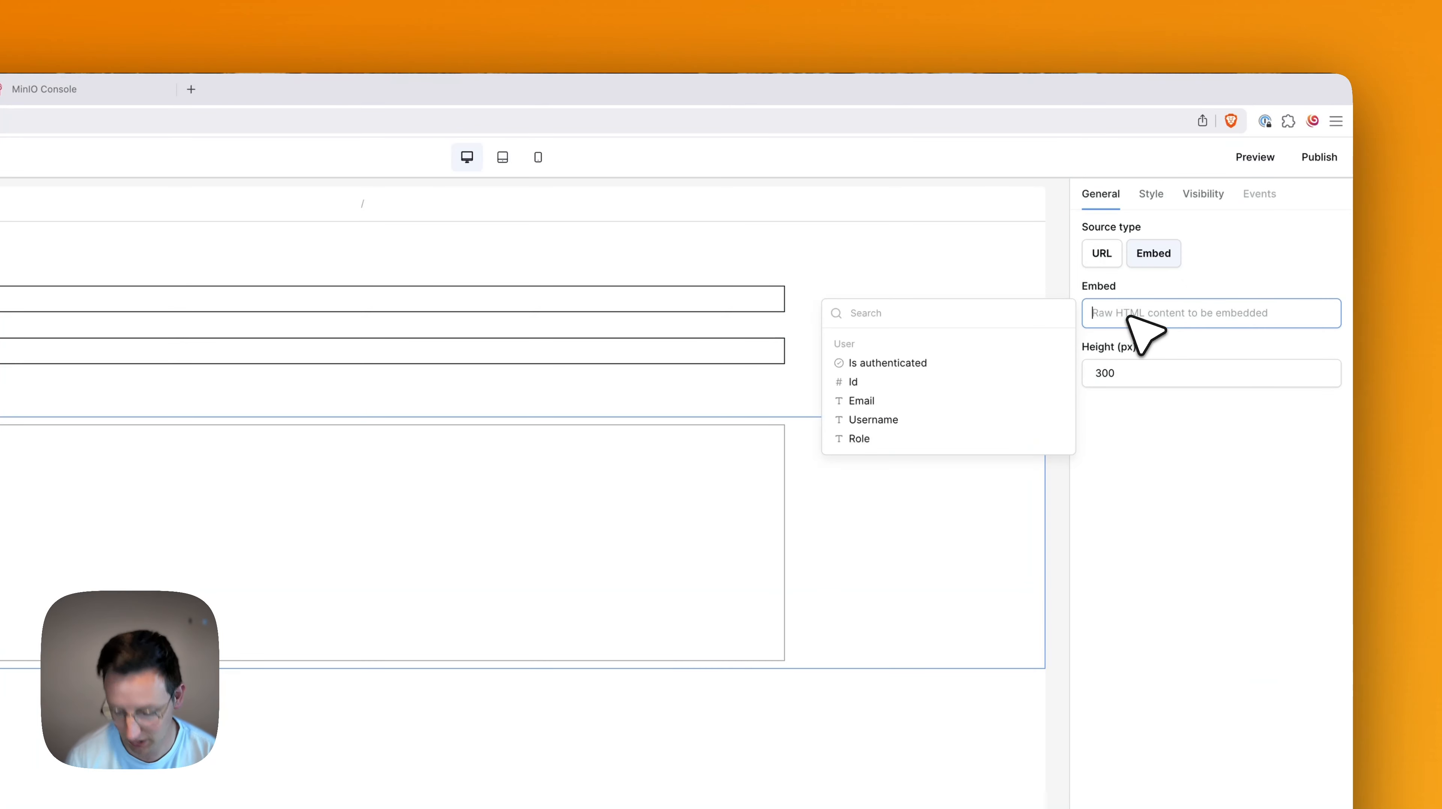
text(<iframe src="" width="100%" height="100%" style="border:none; overflow: hidden" scrolling="no" frameborder="0" allowfullscreen="true"></iframe>)
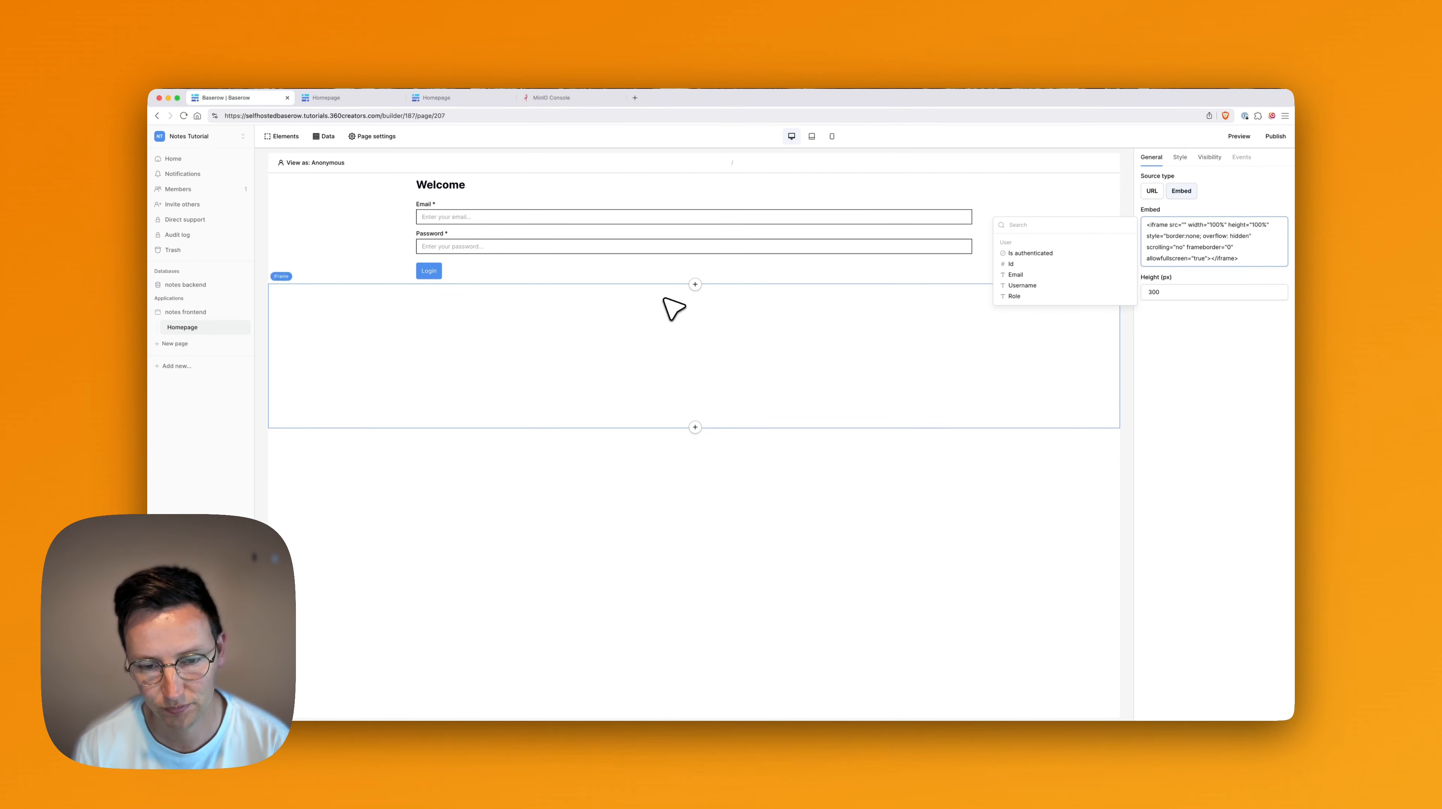
key(super+t)
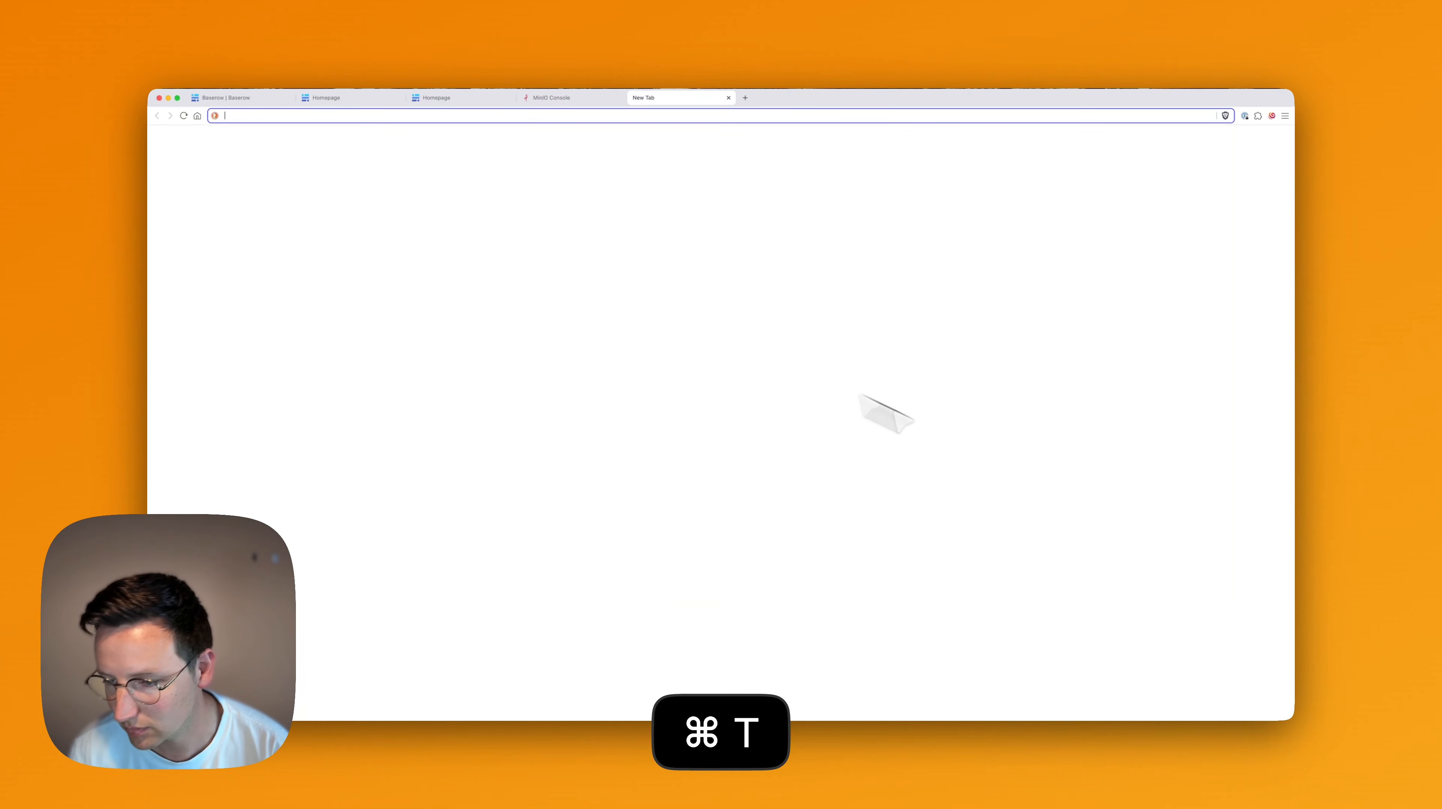
Paste the 360° notes tour URL into the iframe's src.
text(https://s3.360creators.com/staging/notes-tutorial/index.html)
key(Return)
click(453, 118)
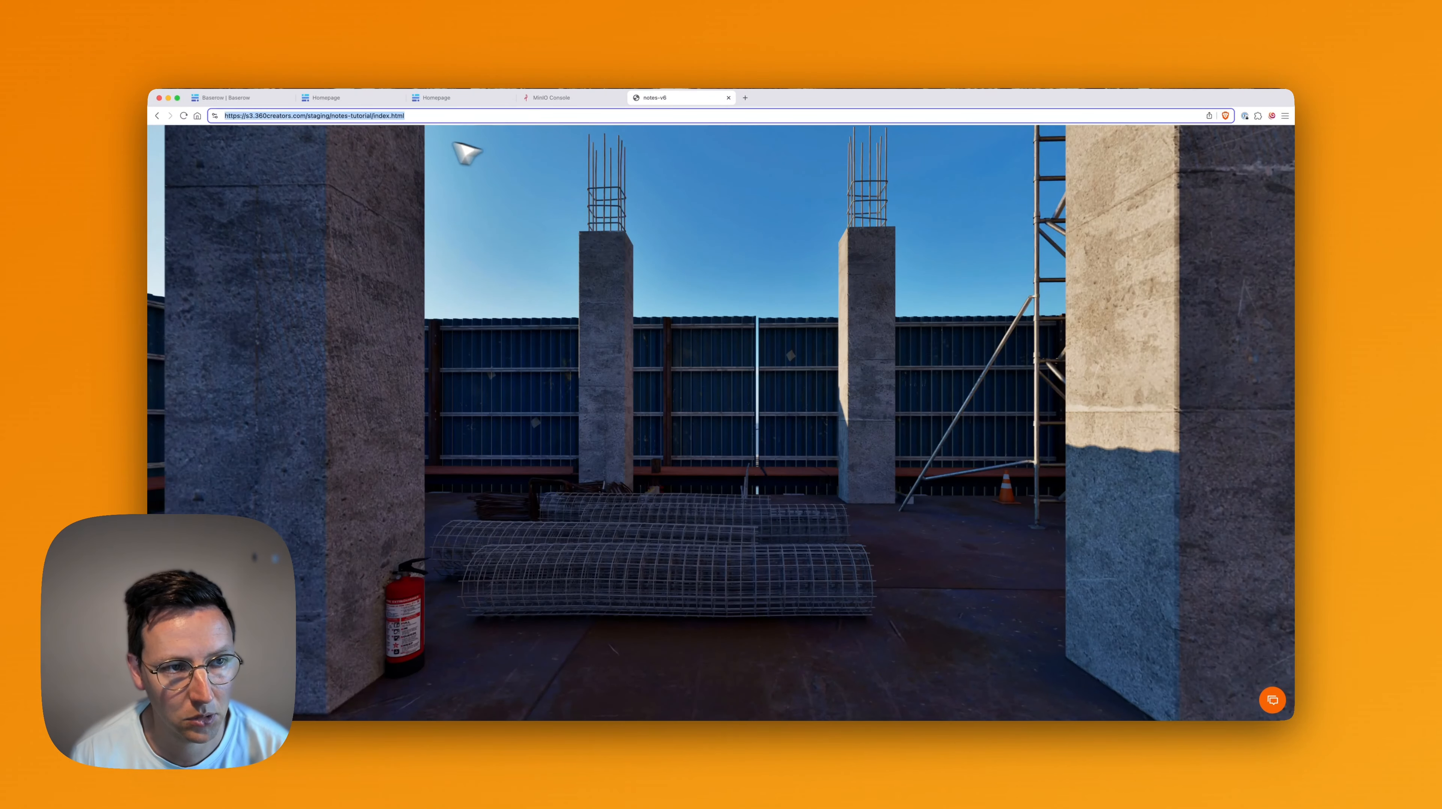
key(super+c)
click(245, 103)
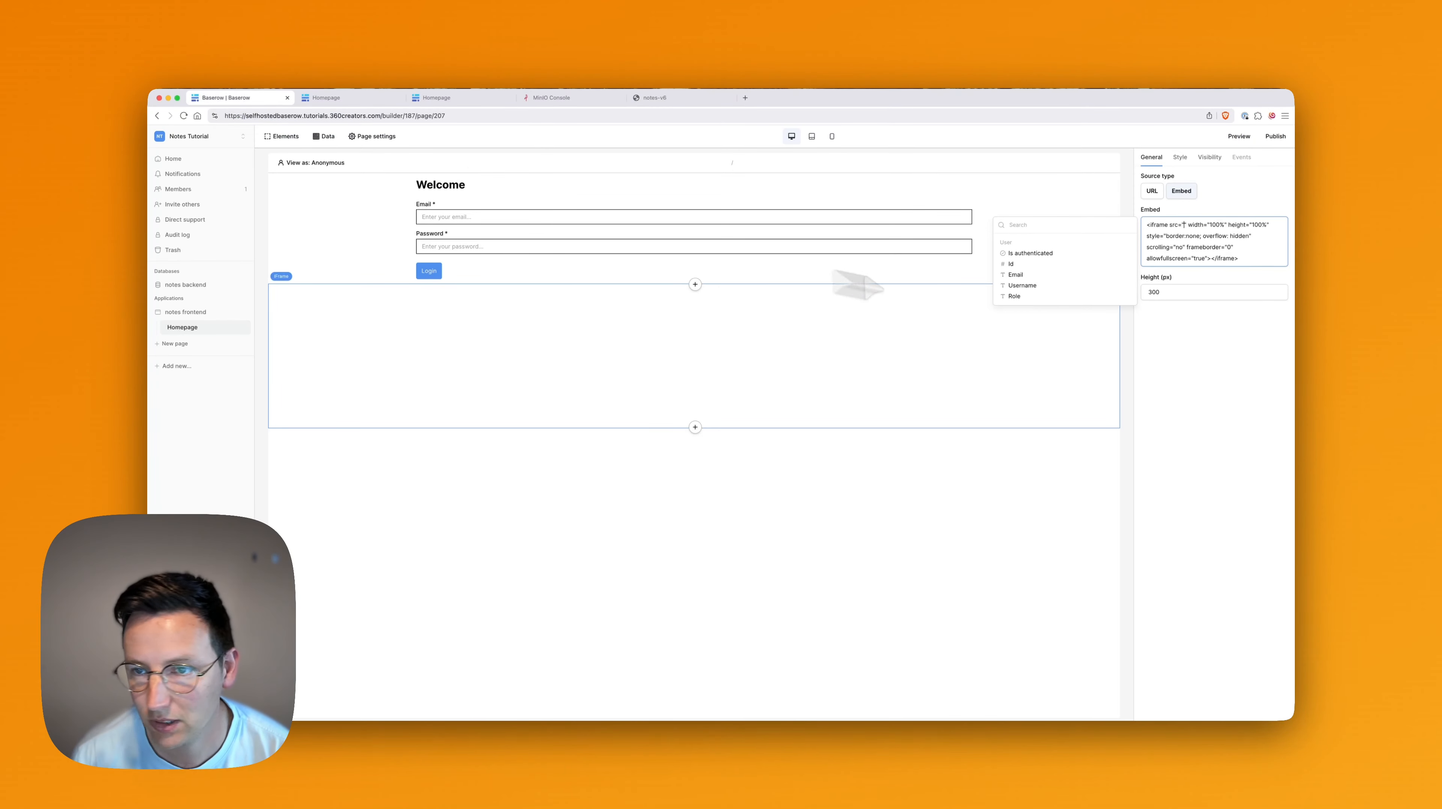
key(super+v)
click(1247, 437)
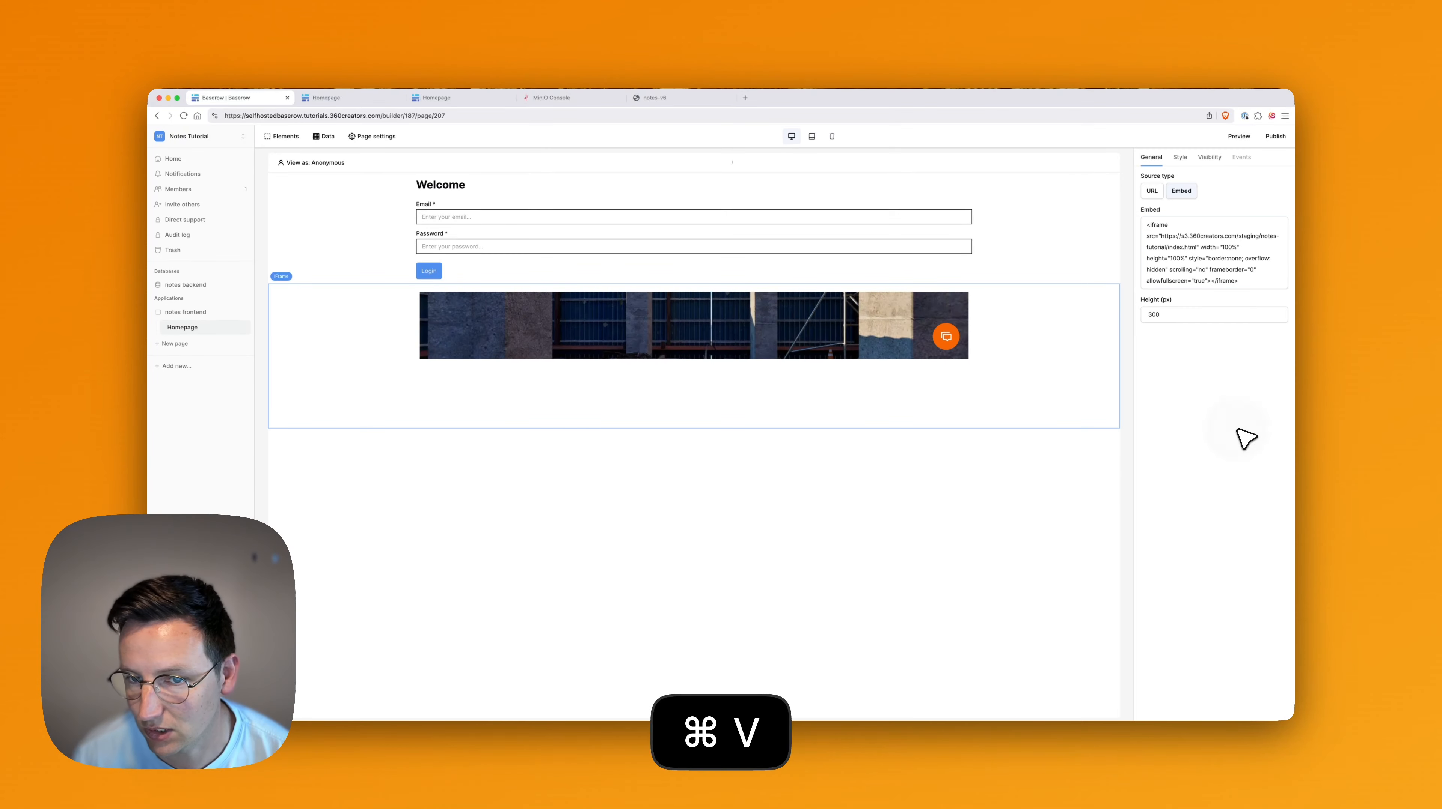
Set the embed code height to 800px and the iframe element height to 900.
click(1204, 313)
key(super+a)
text(80)
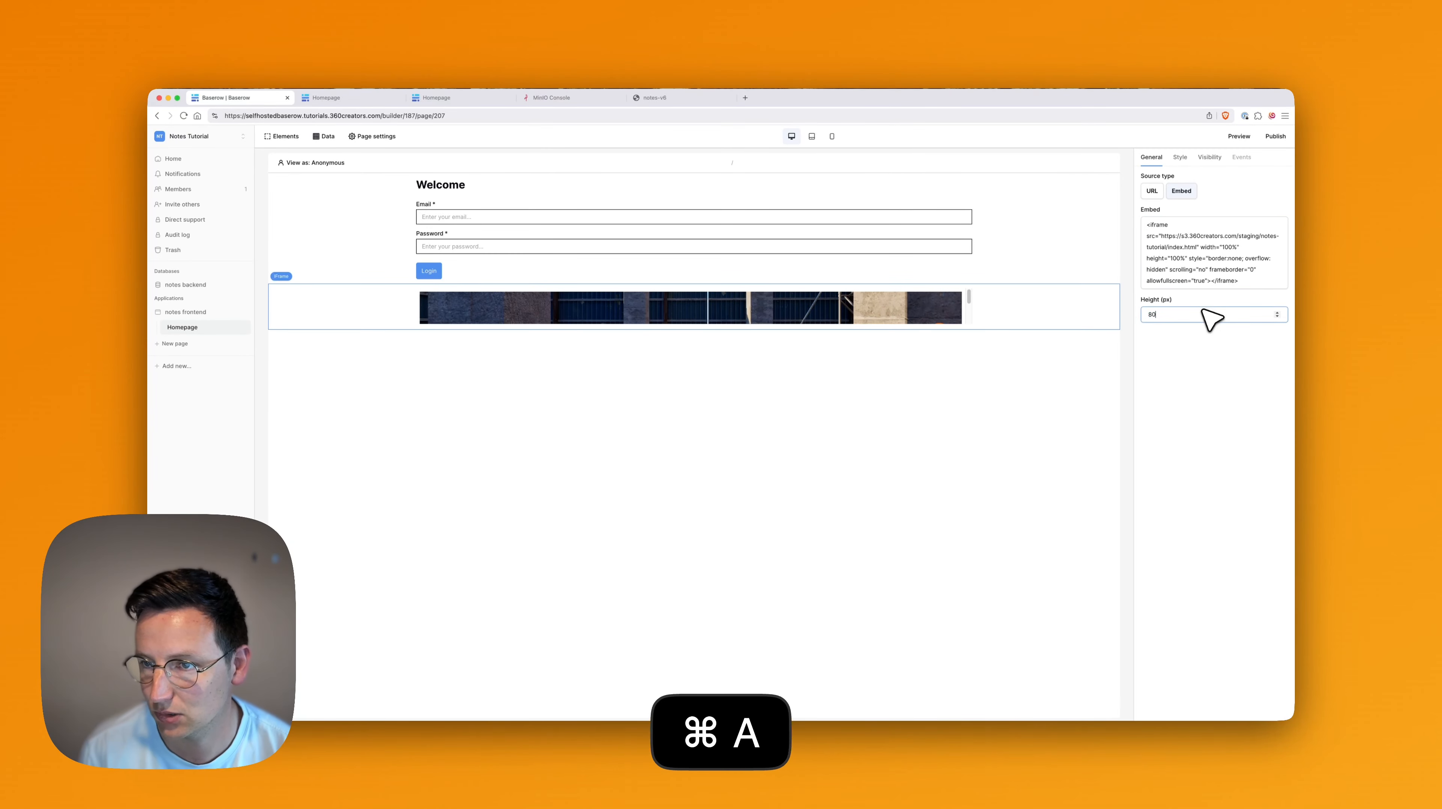
text(0)
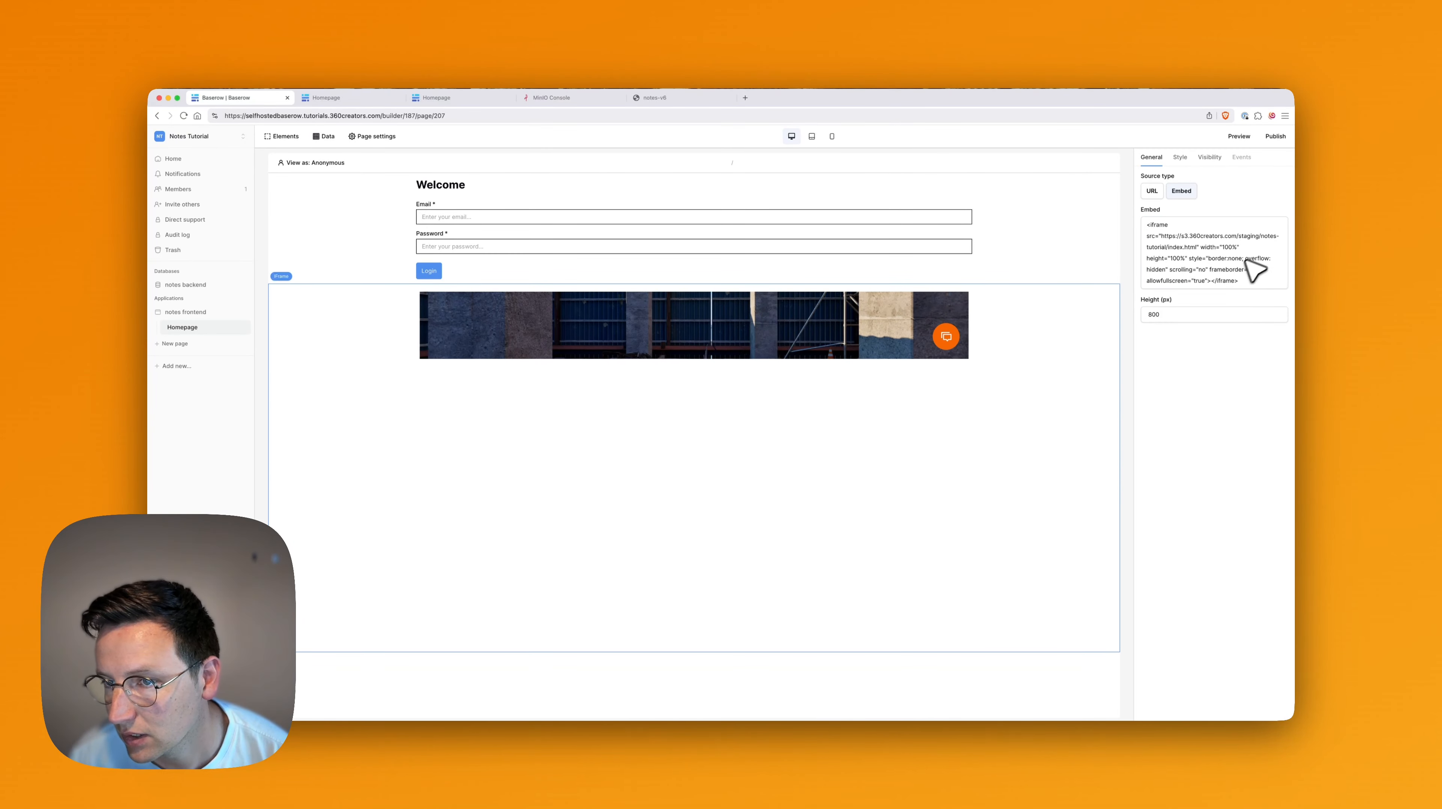
double_click(1176, 258)
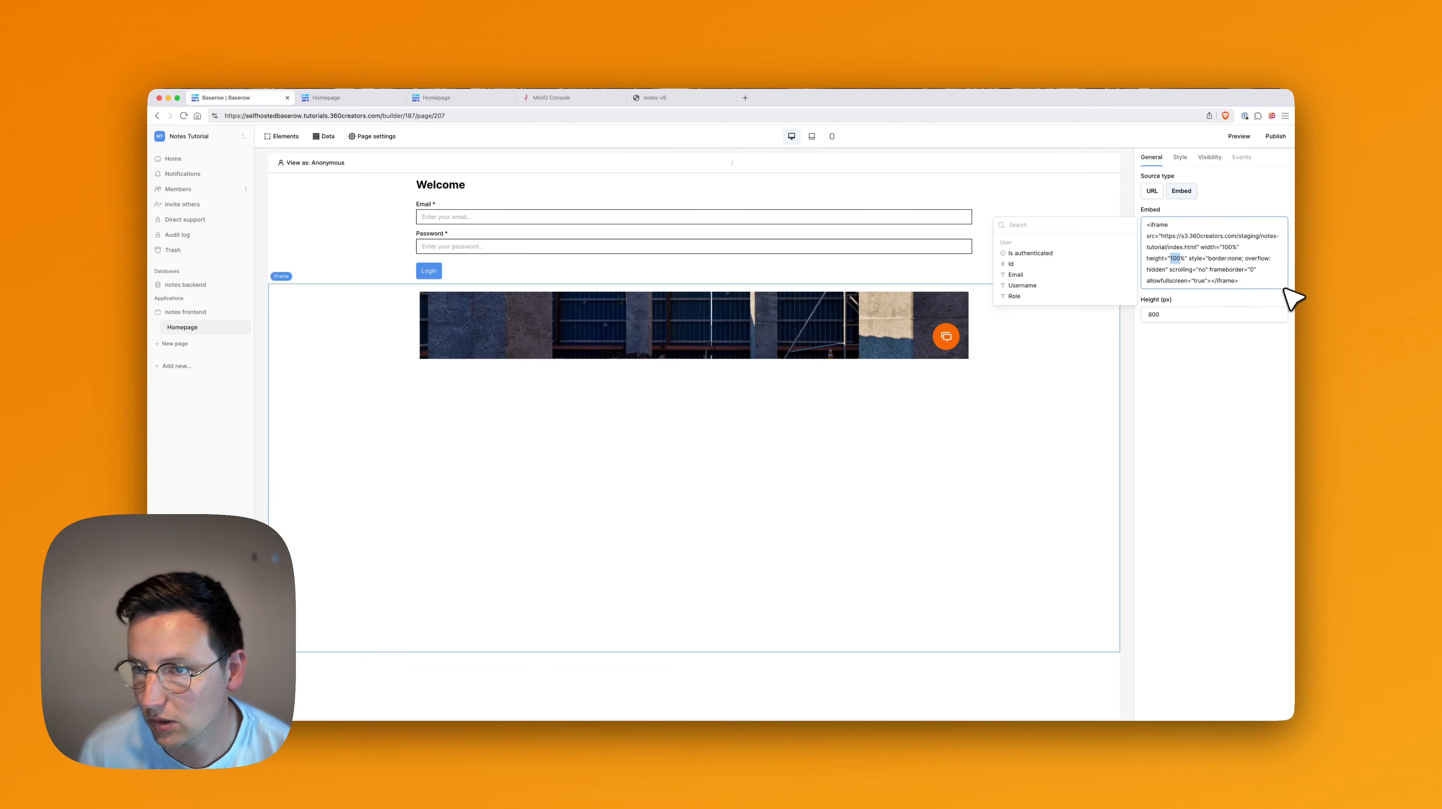
key(Left)
key(shift+Right)
key(shift+Right)
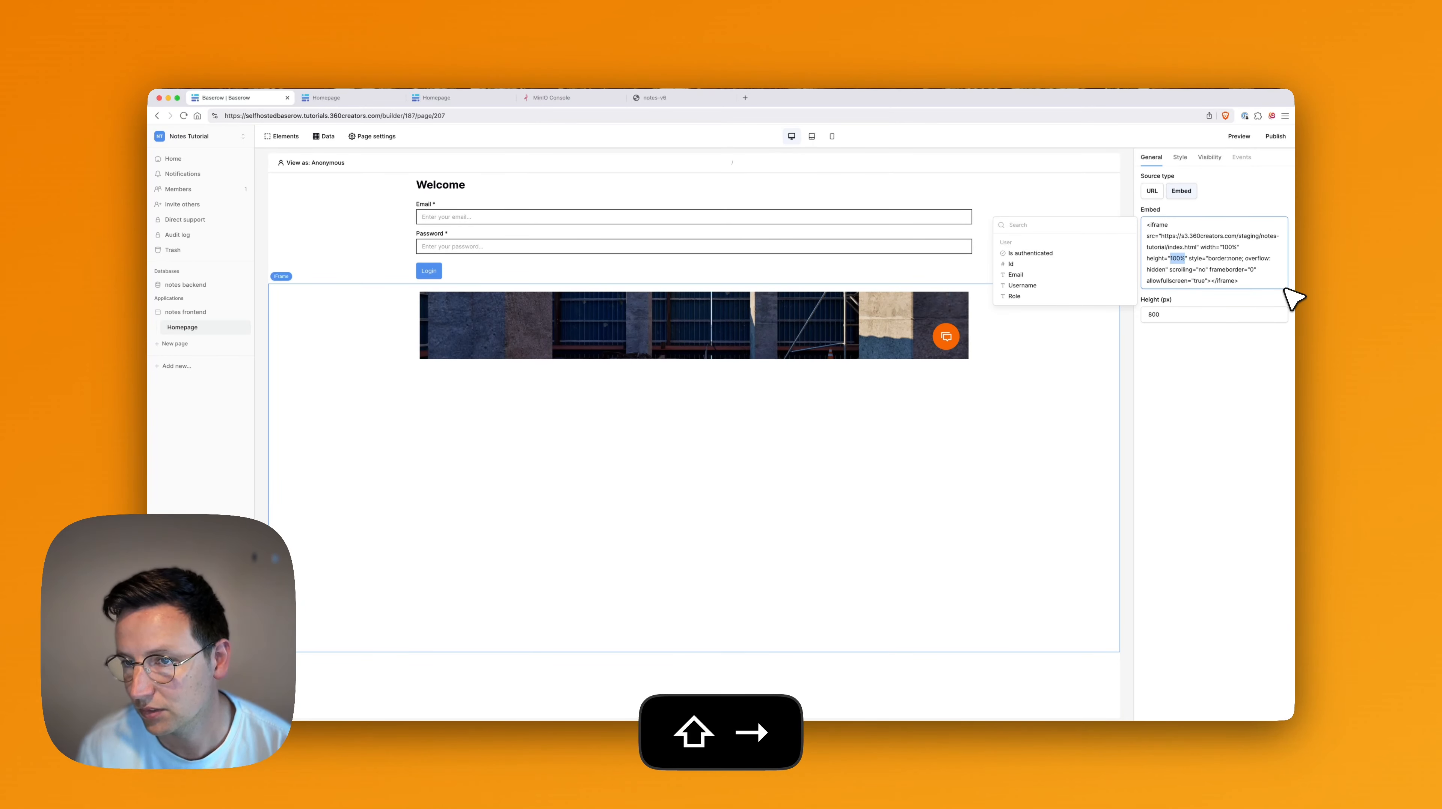
text(800px)
click(1294, 474)
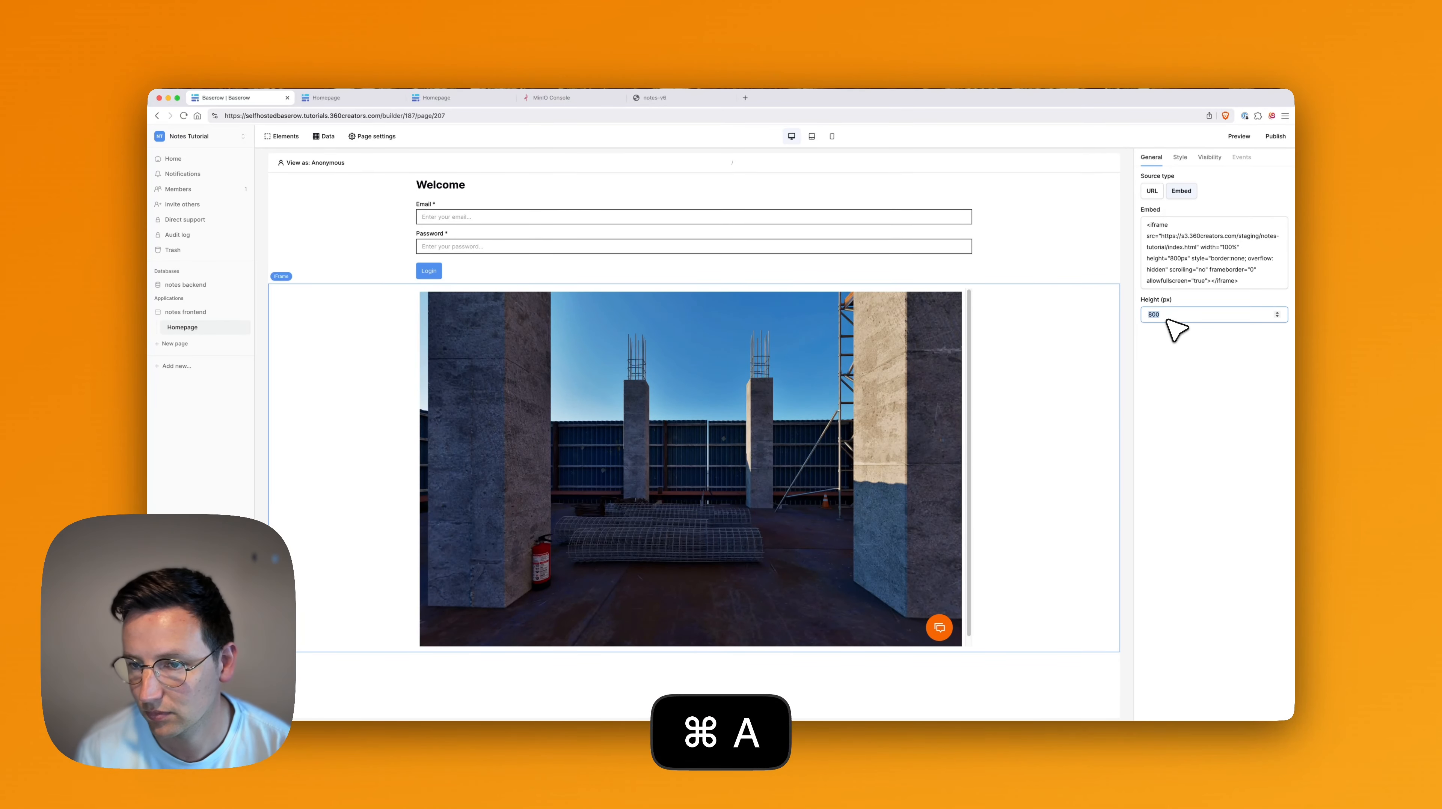
text(900)
click(1210, 376)
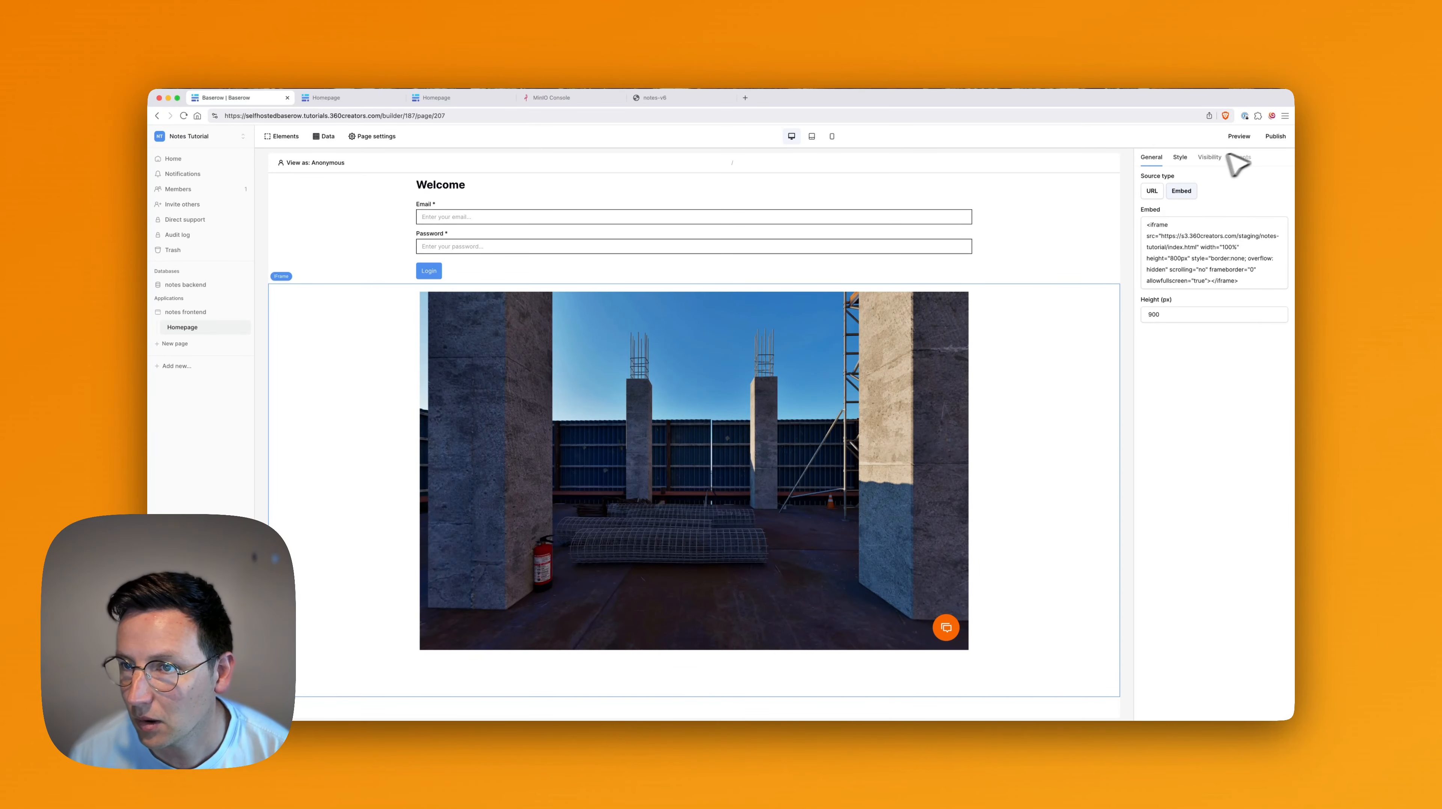
Show the iframe only to logged-in visitors and preview the page.
click(1208, 159)
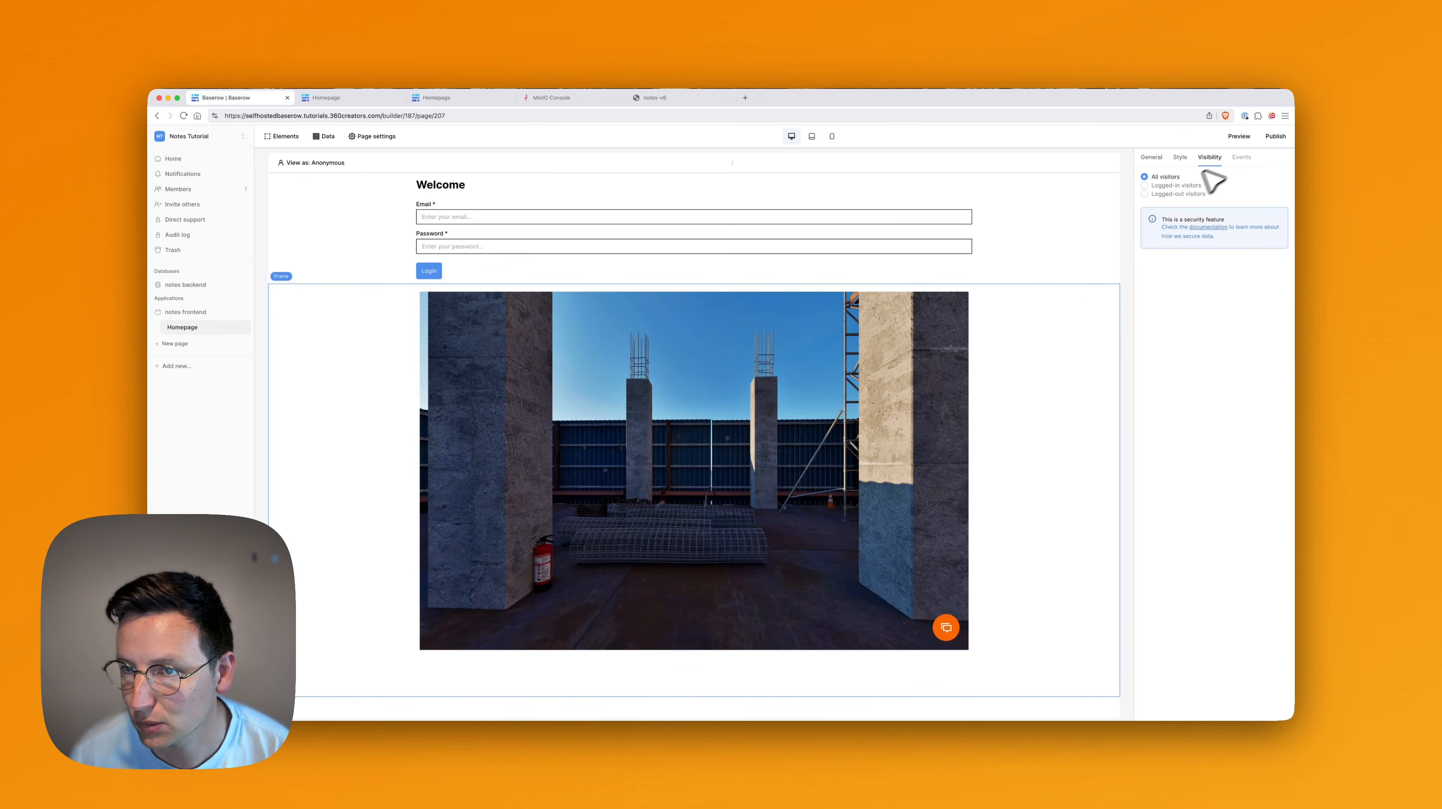
click(1179, 187)
click(1244, 137)
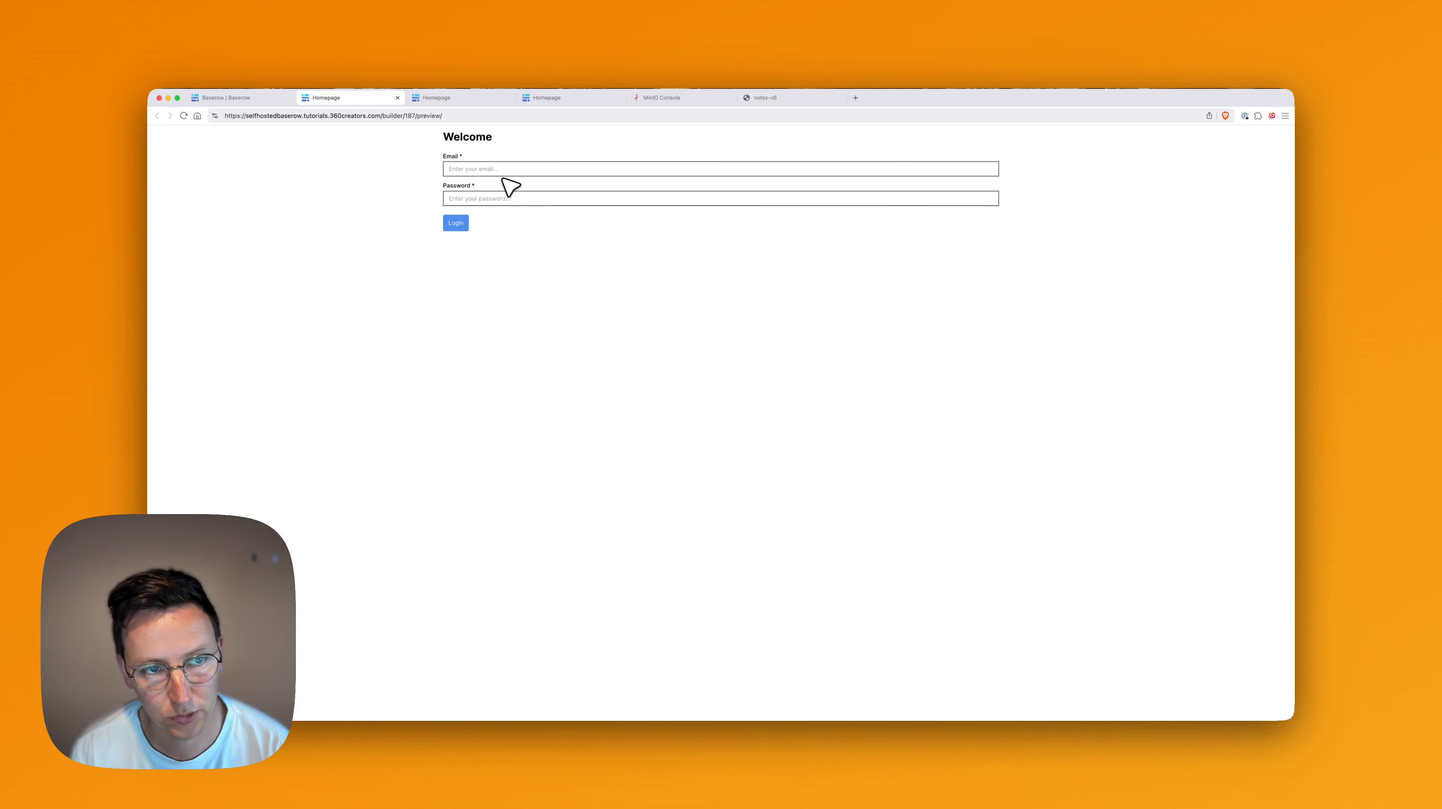
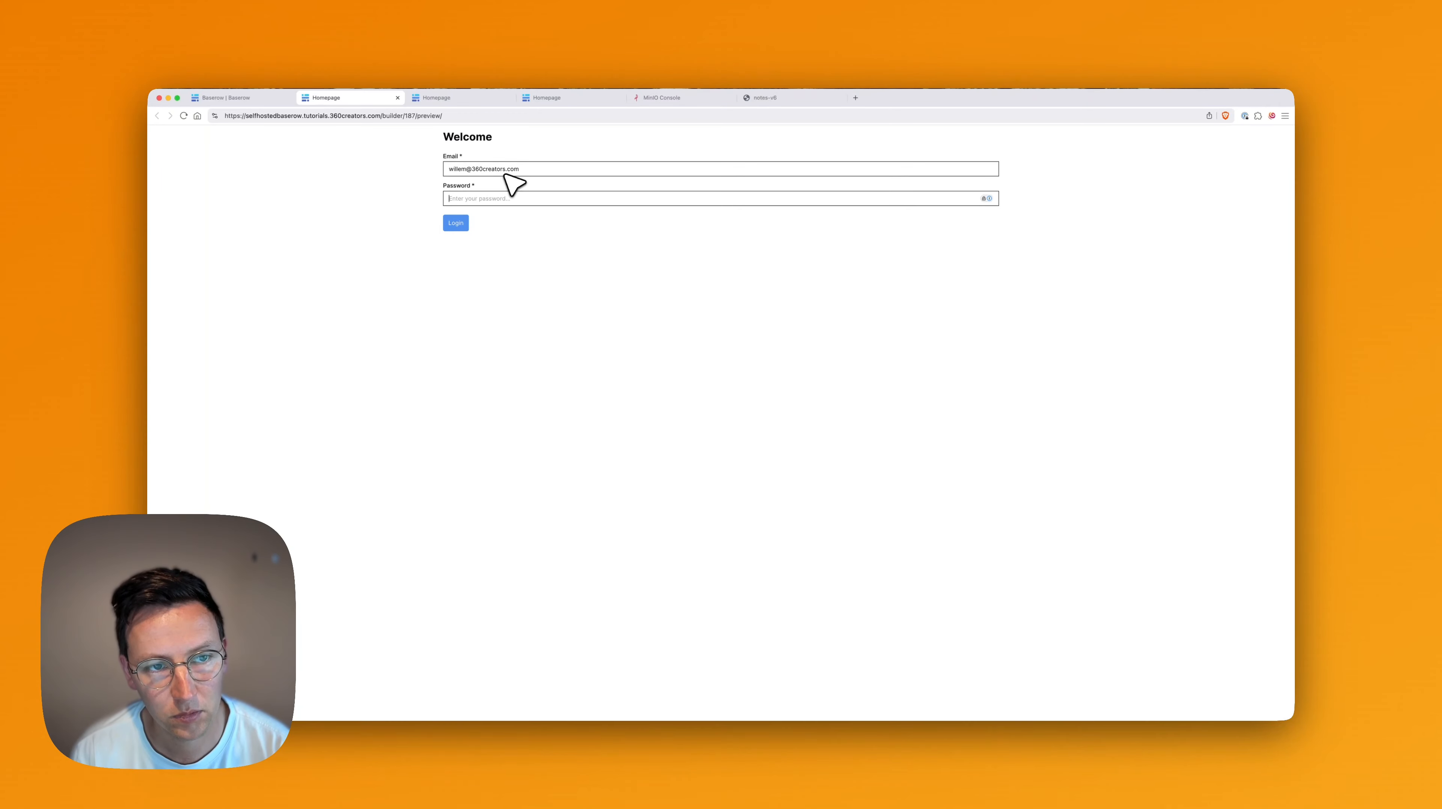
Log in on the preview page and tile it beside the notes table grid.
key(Return)
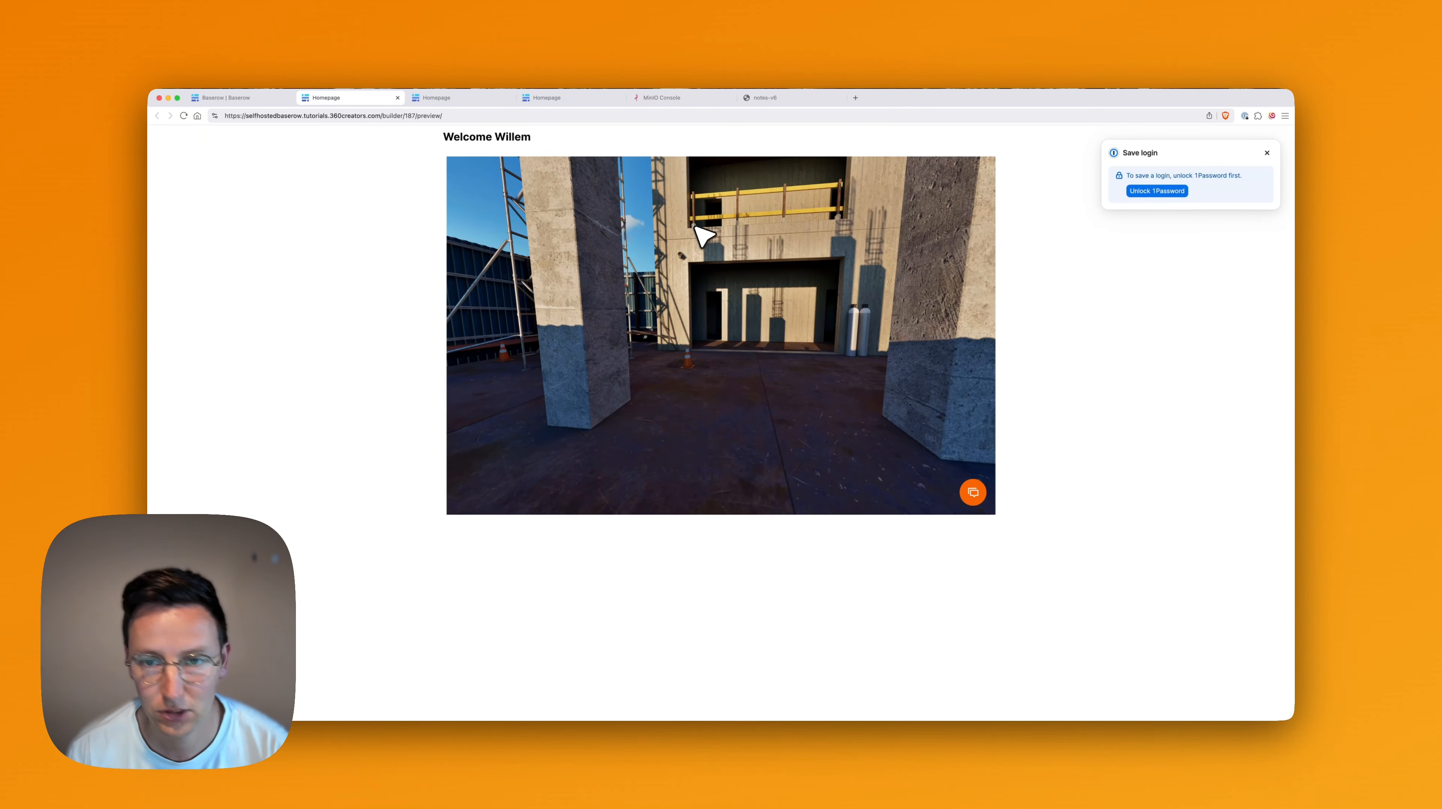
key(ctrl+alt+Left)
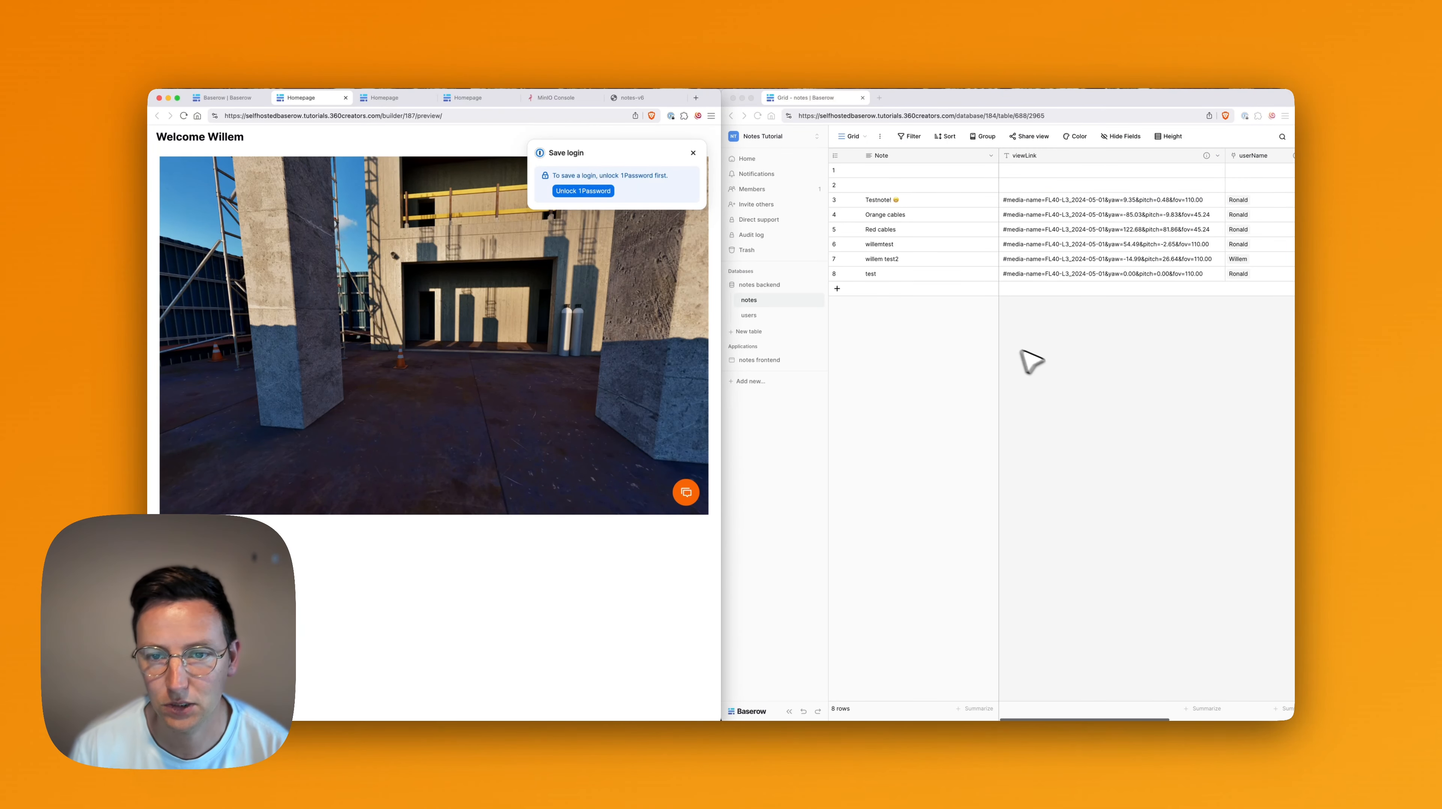
Capture a tour snapshot and submit note 'testnote' assigned to a teammate.
click(1033, 351)
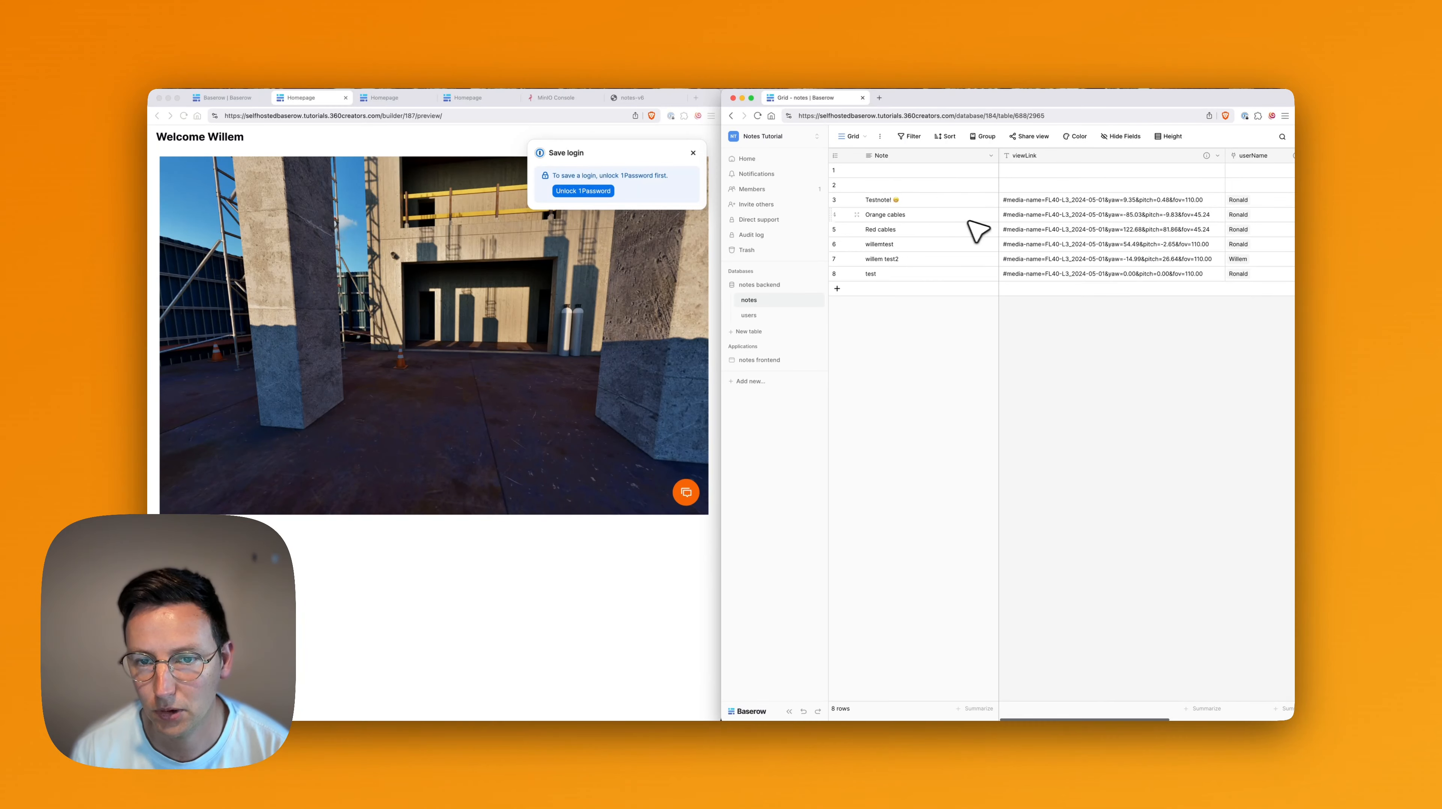
click(617, 275)
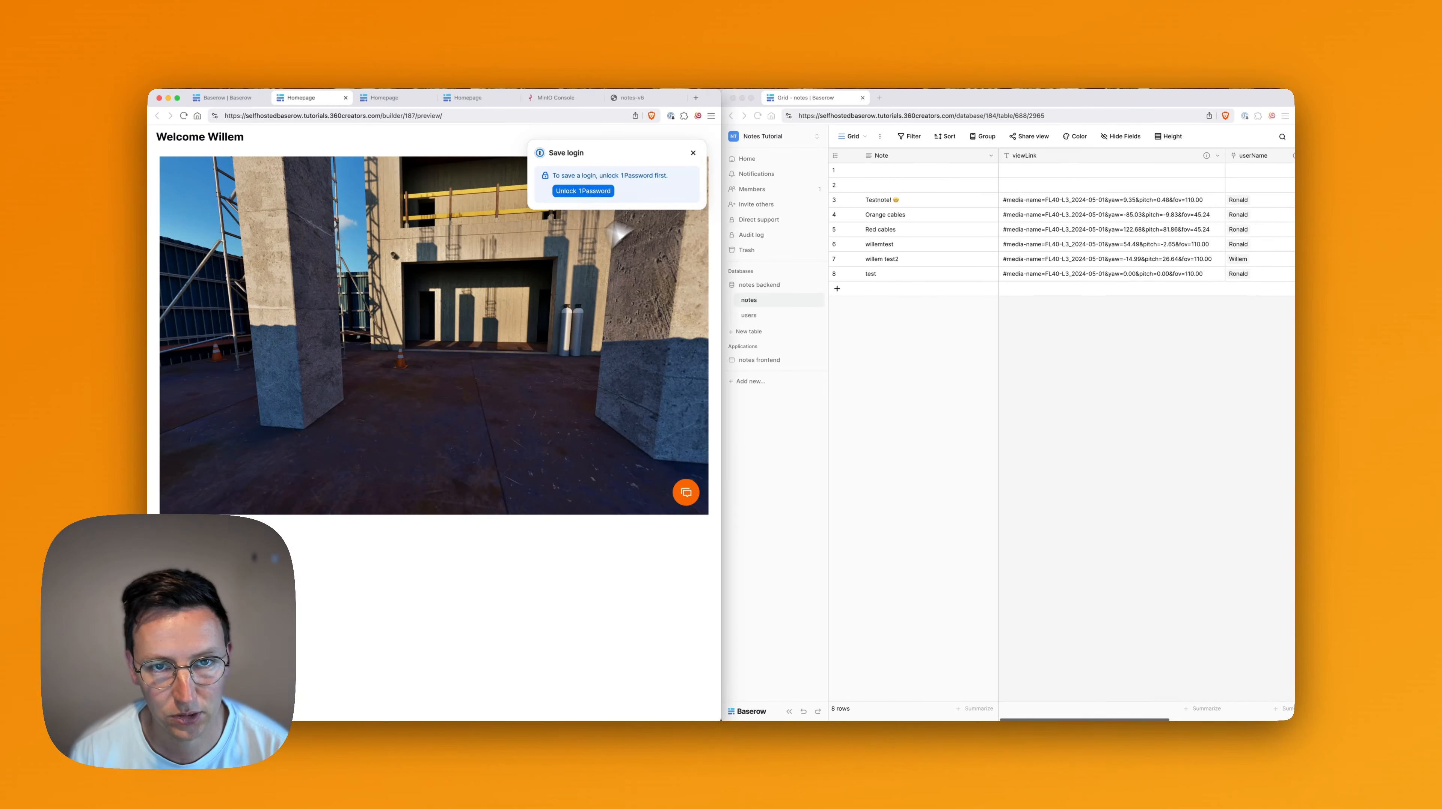
click(693, 153)
click(686, 493)
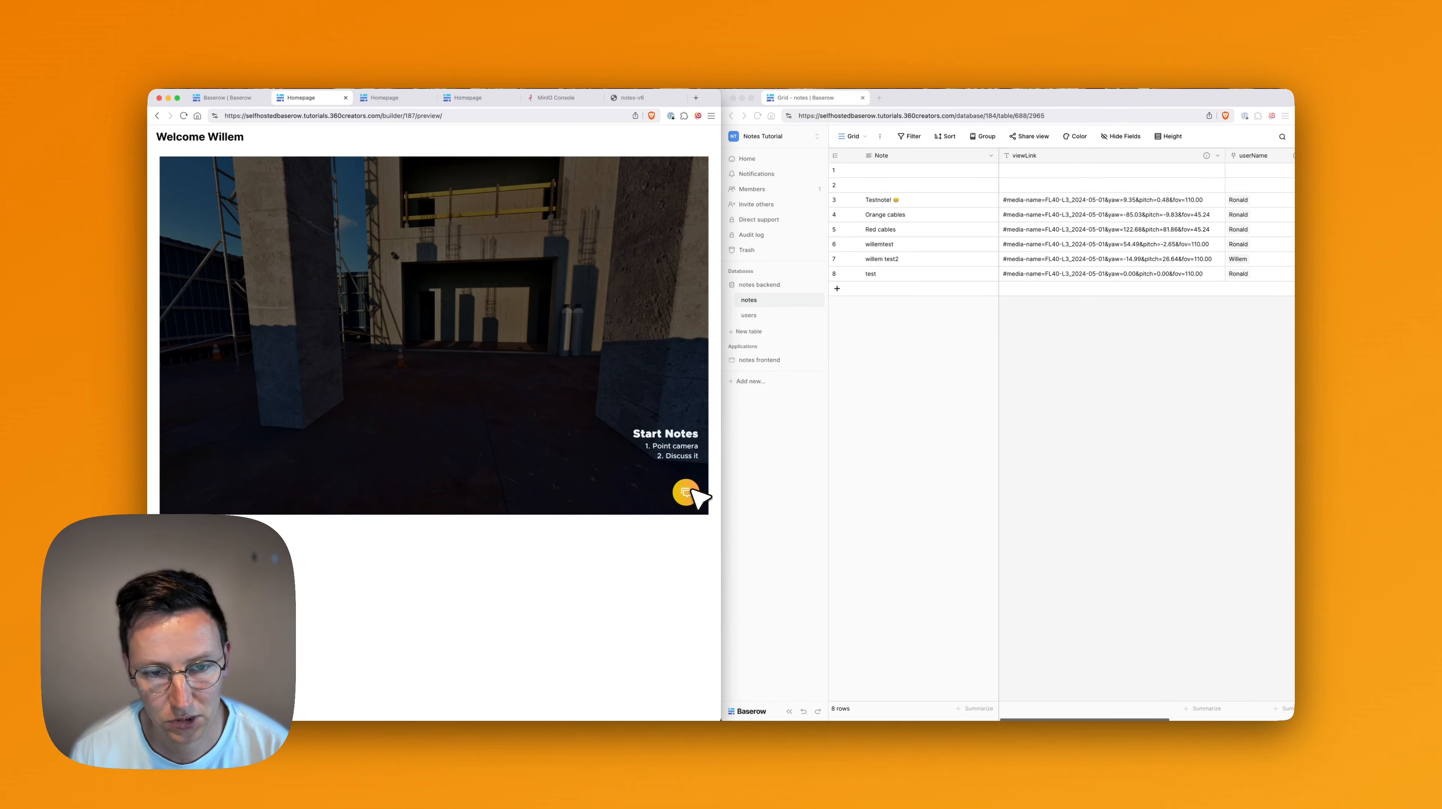
click(693, 490)
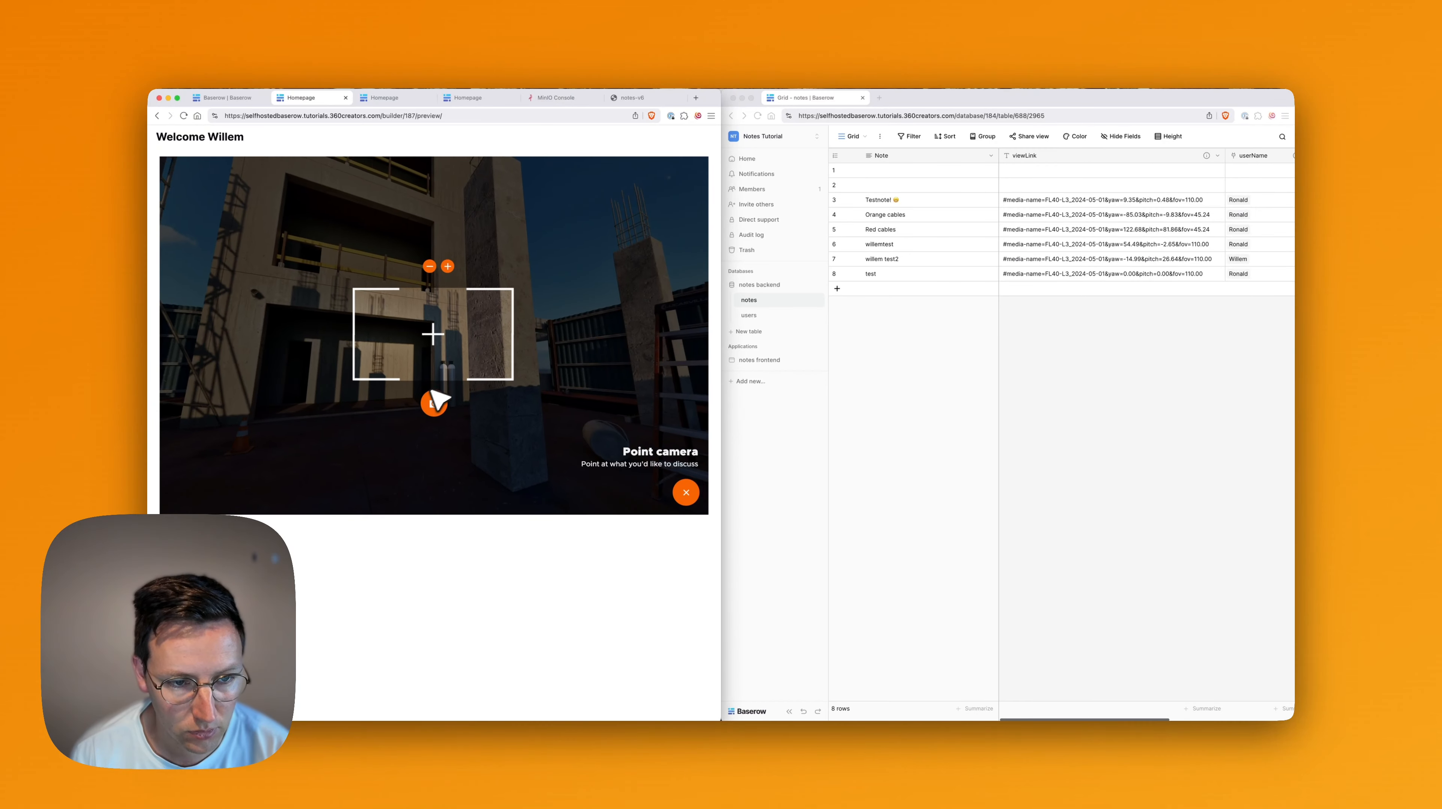
click(435, 403)
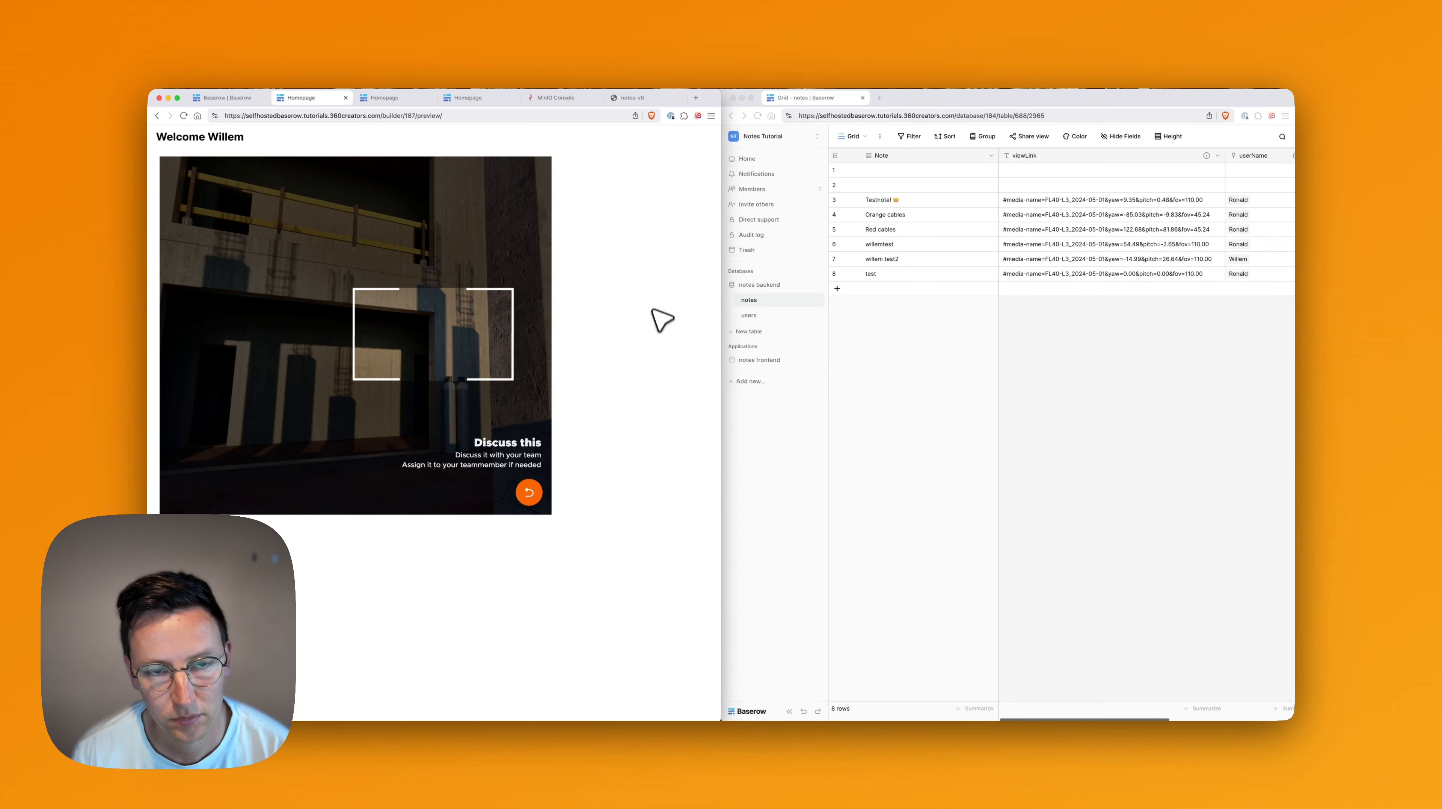
click(651, 258)
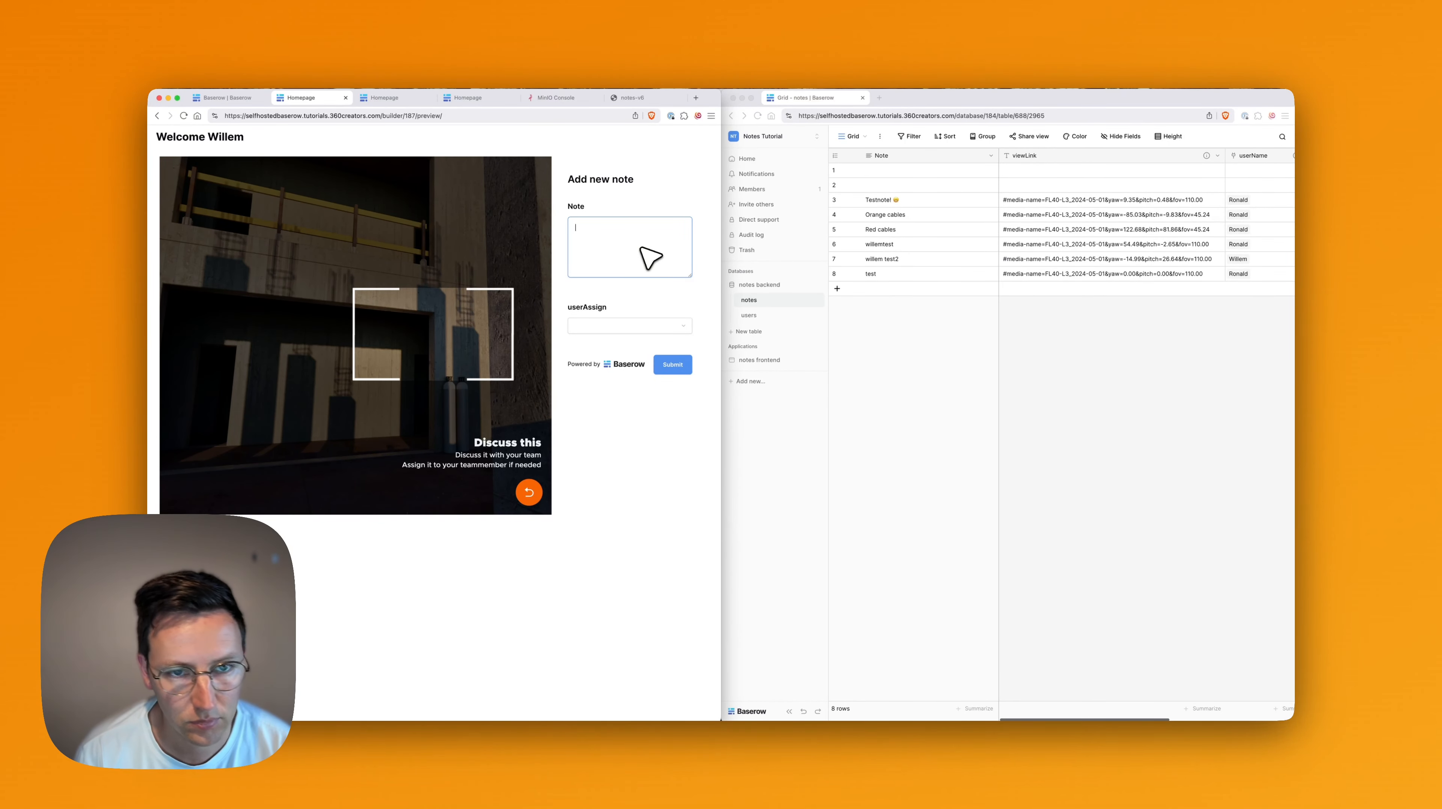
key(Tab)
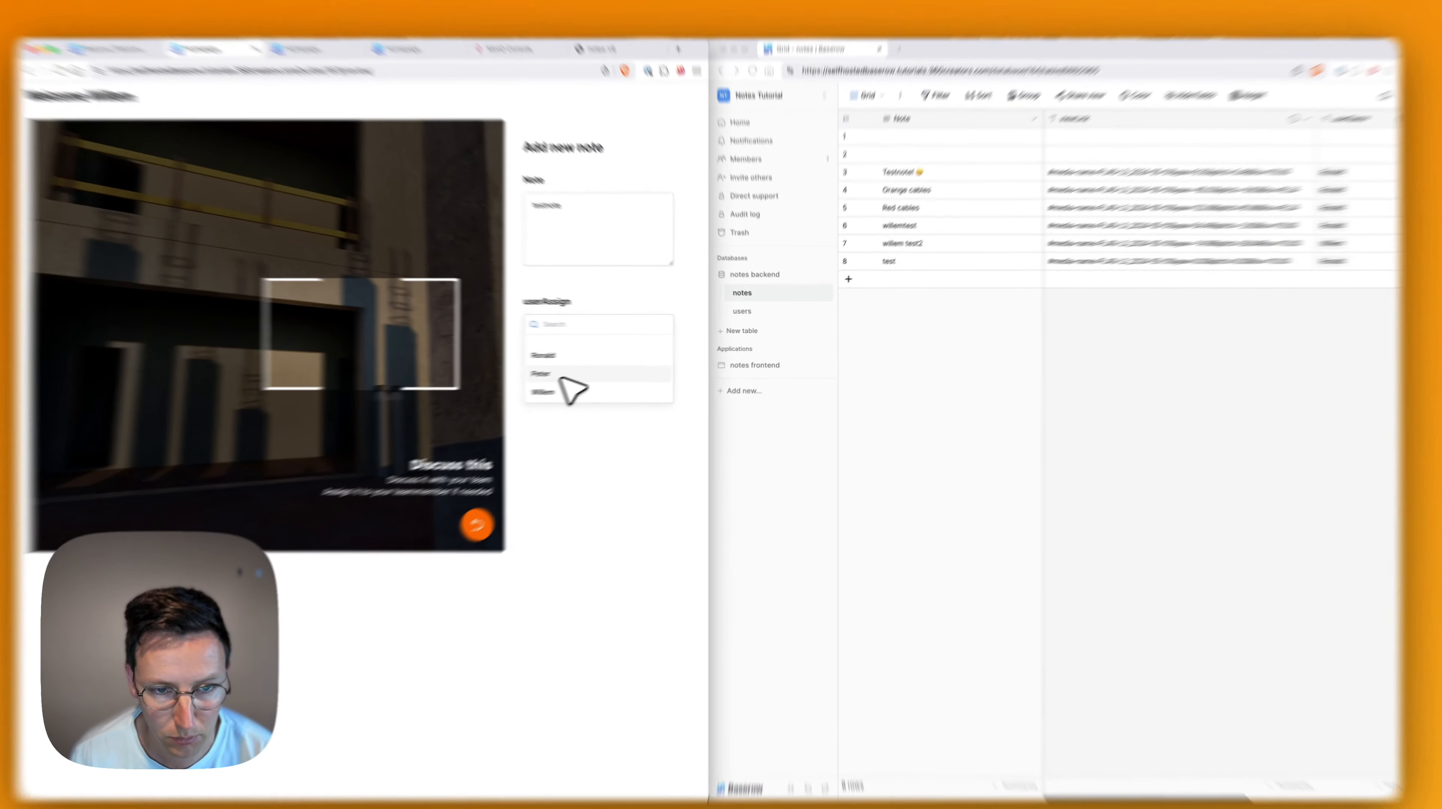
click(584, 367)
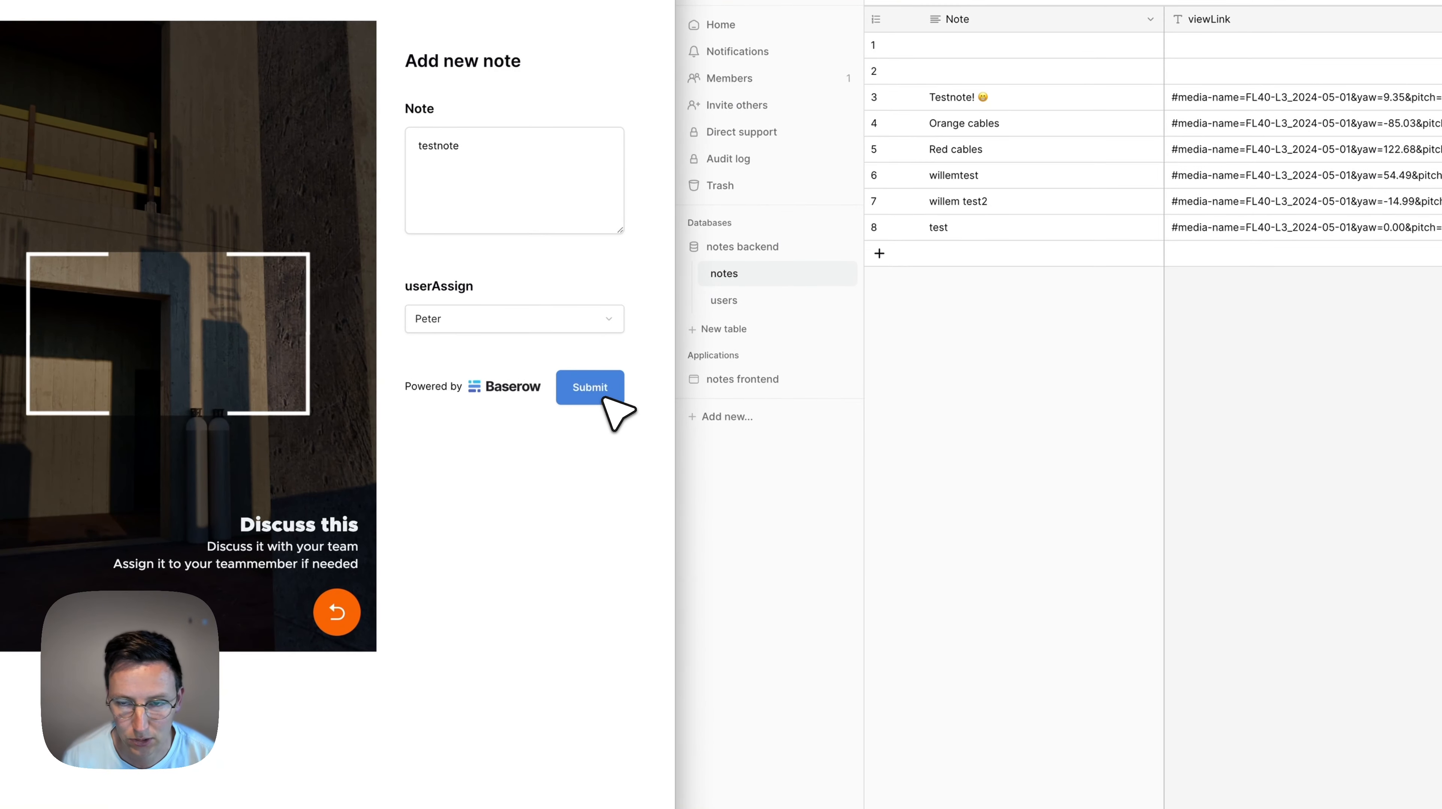
click(602, 398)
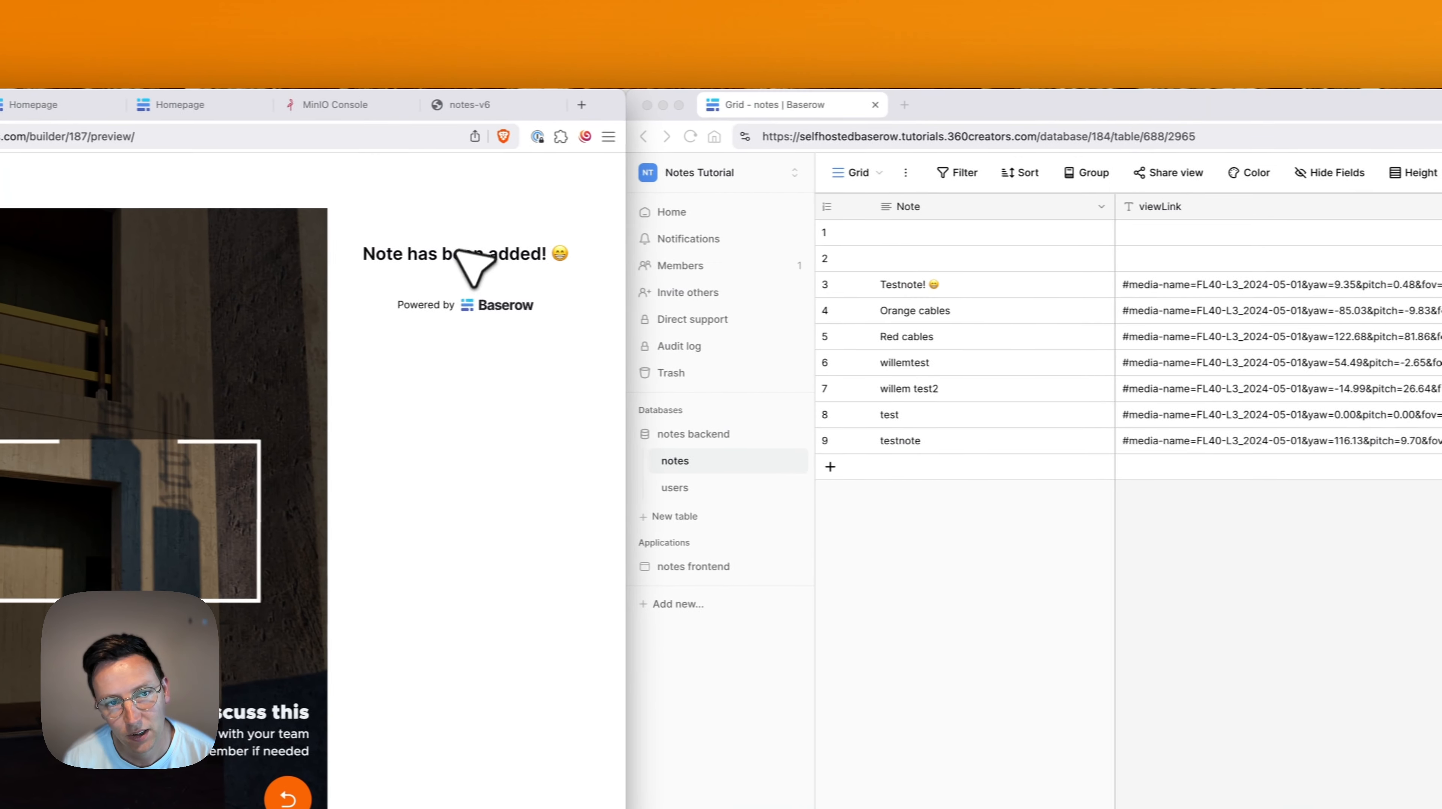
Check row 9 'testnote' in the notes grid for its userName and userAssign values.
click(941, 445)
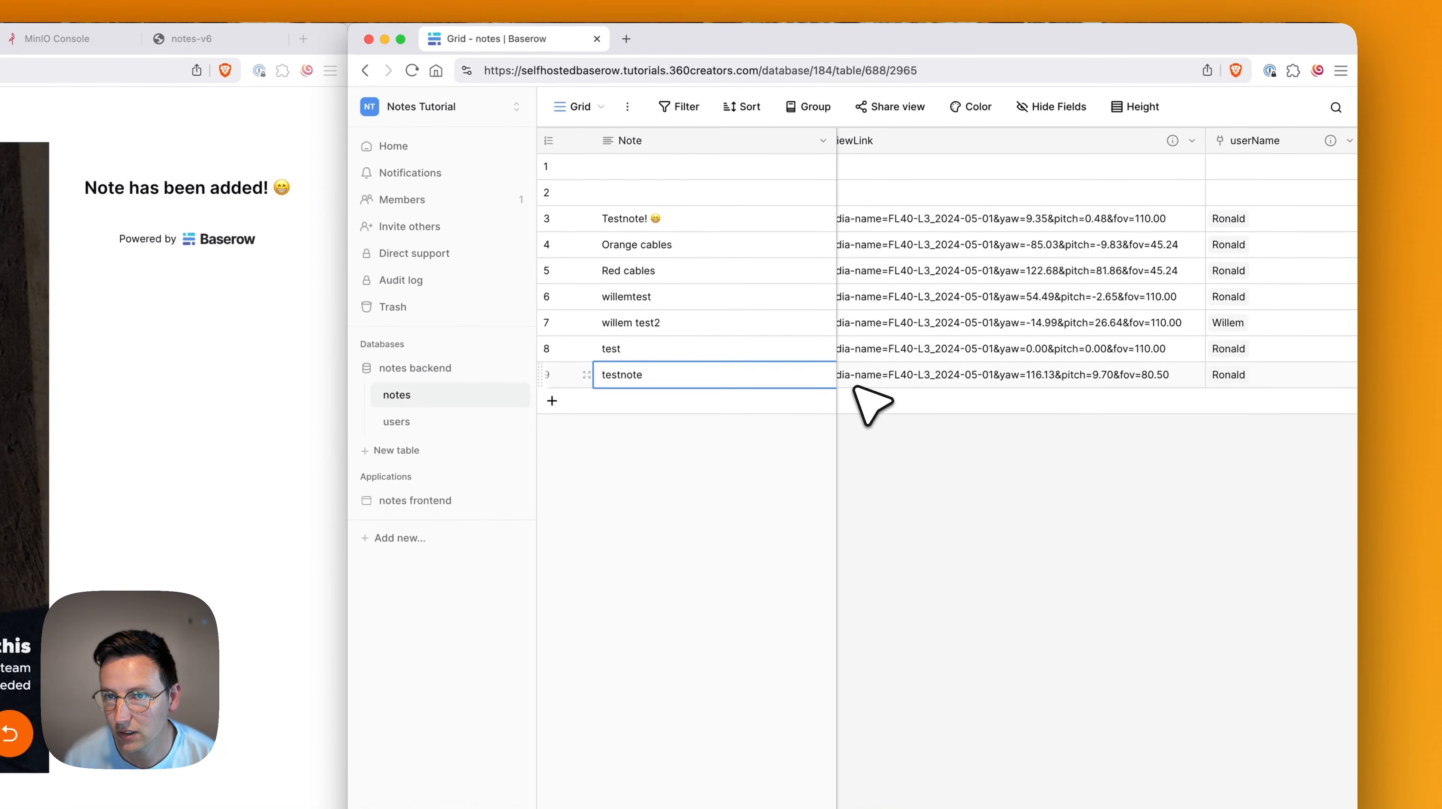
click(1009, 374)
scroll(1010, 372, right, 10)
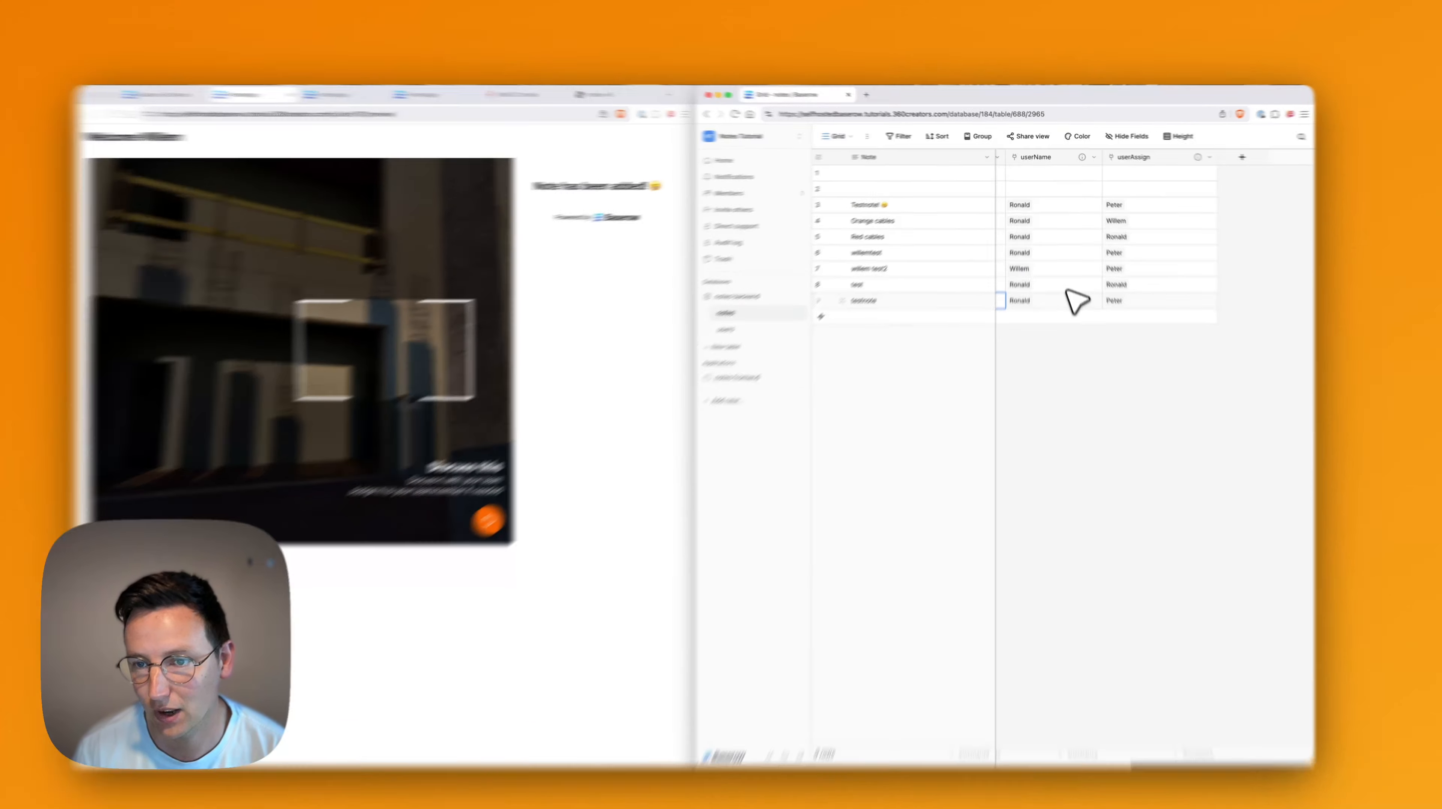
click(1066, 288)
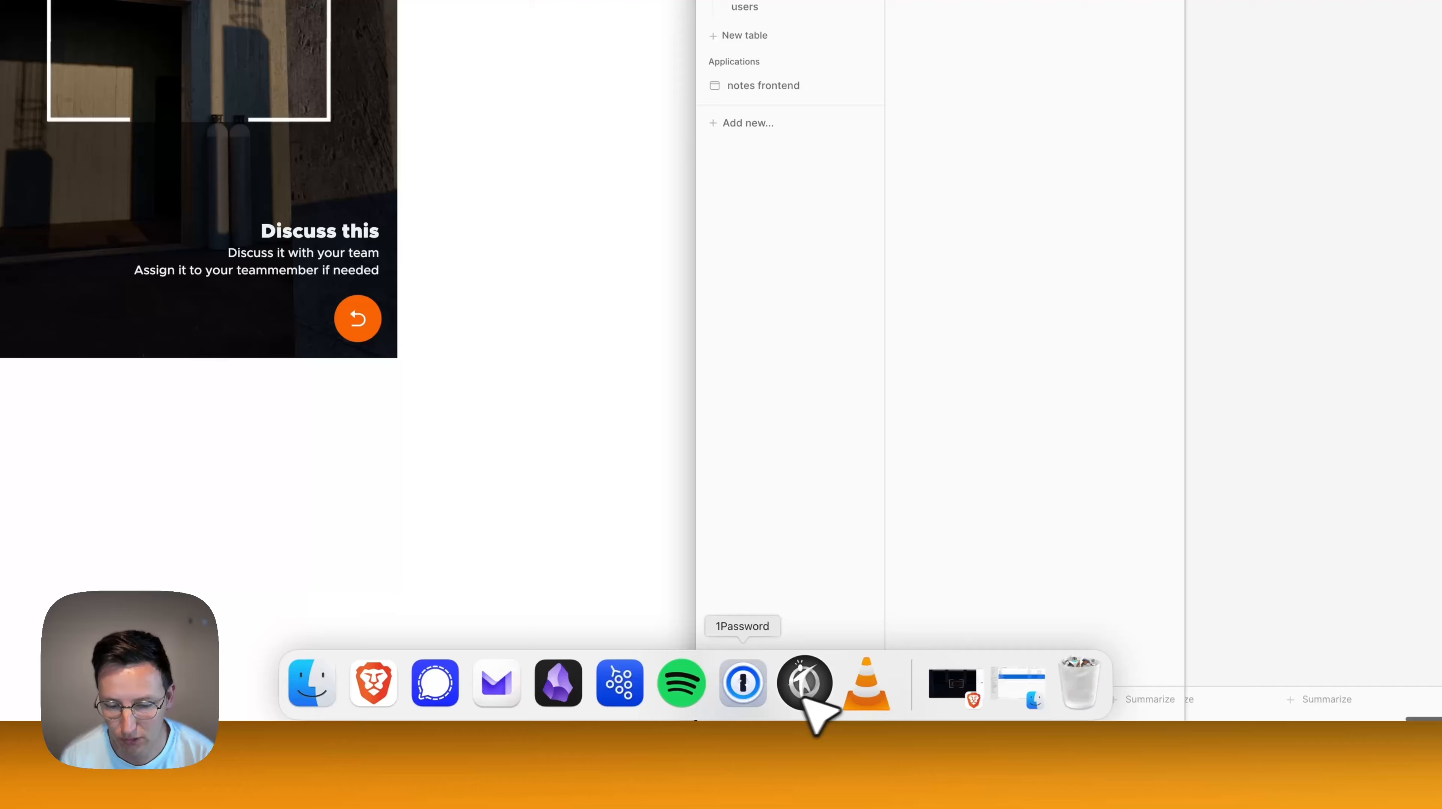
In the notes_v6 JavaScript action, delete the hardcoded name after '&prefill_userName=' +.
click(794, 694)
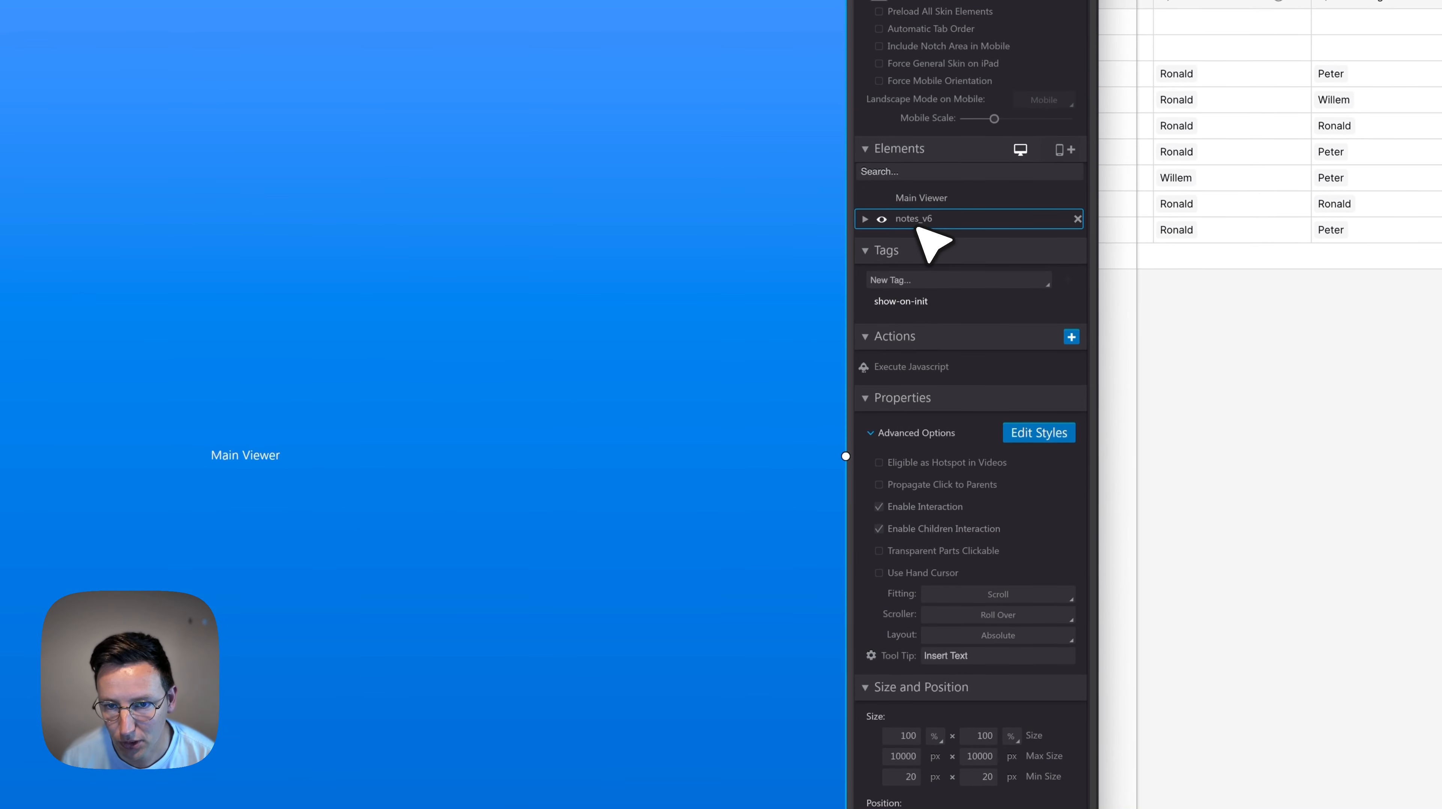
click(915, 368)
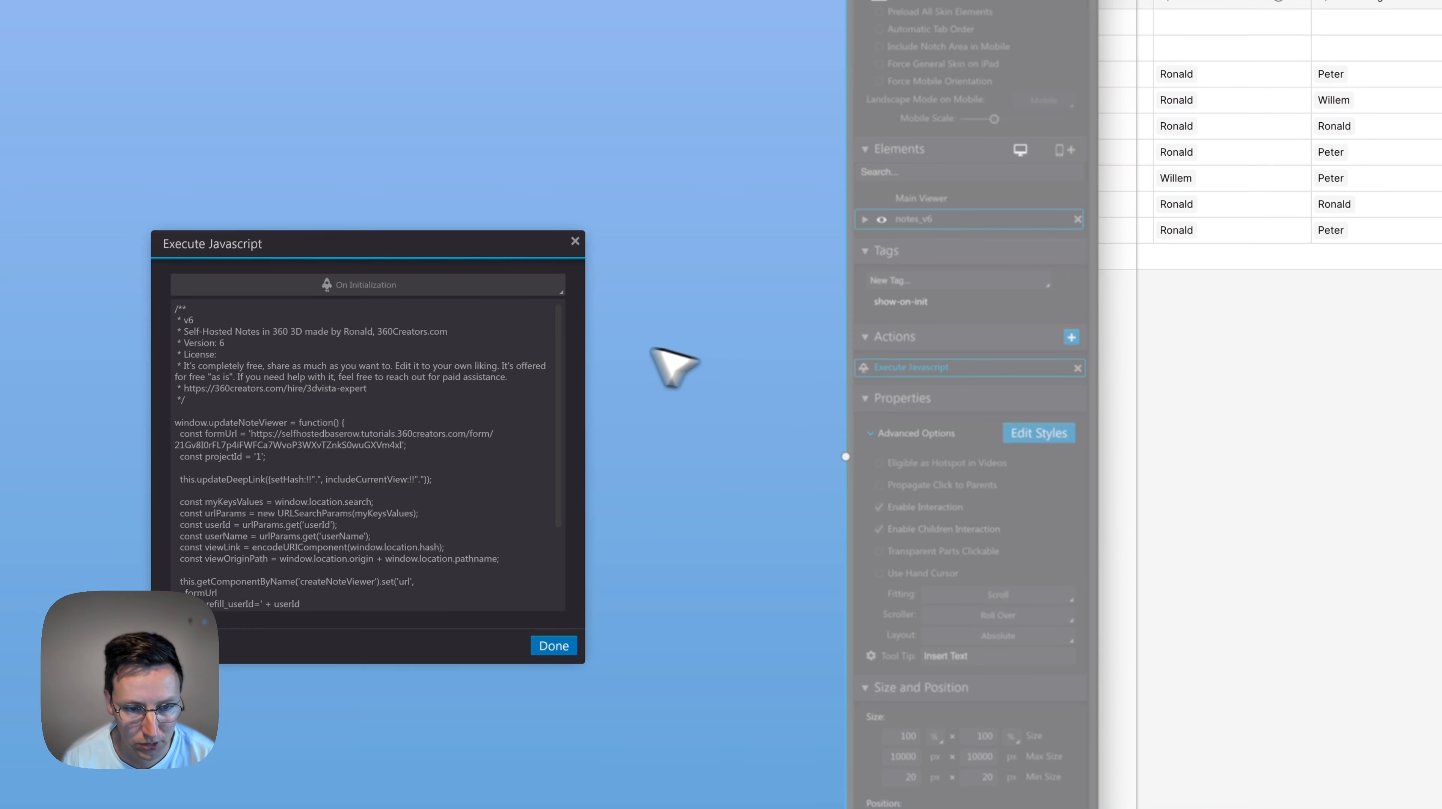
scroll(553, 582, down, 3)
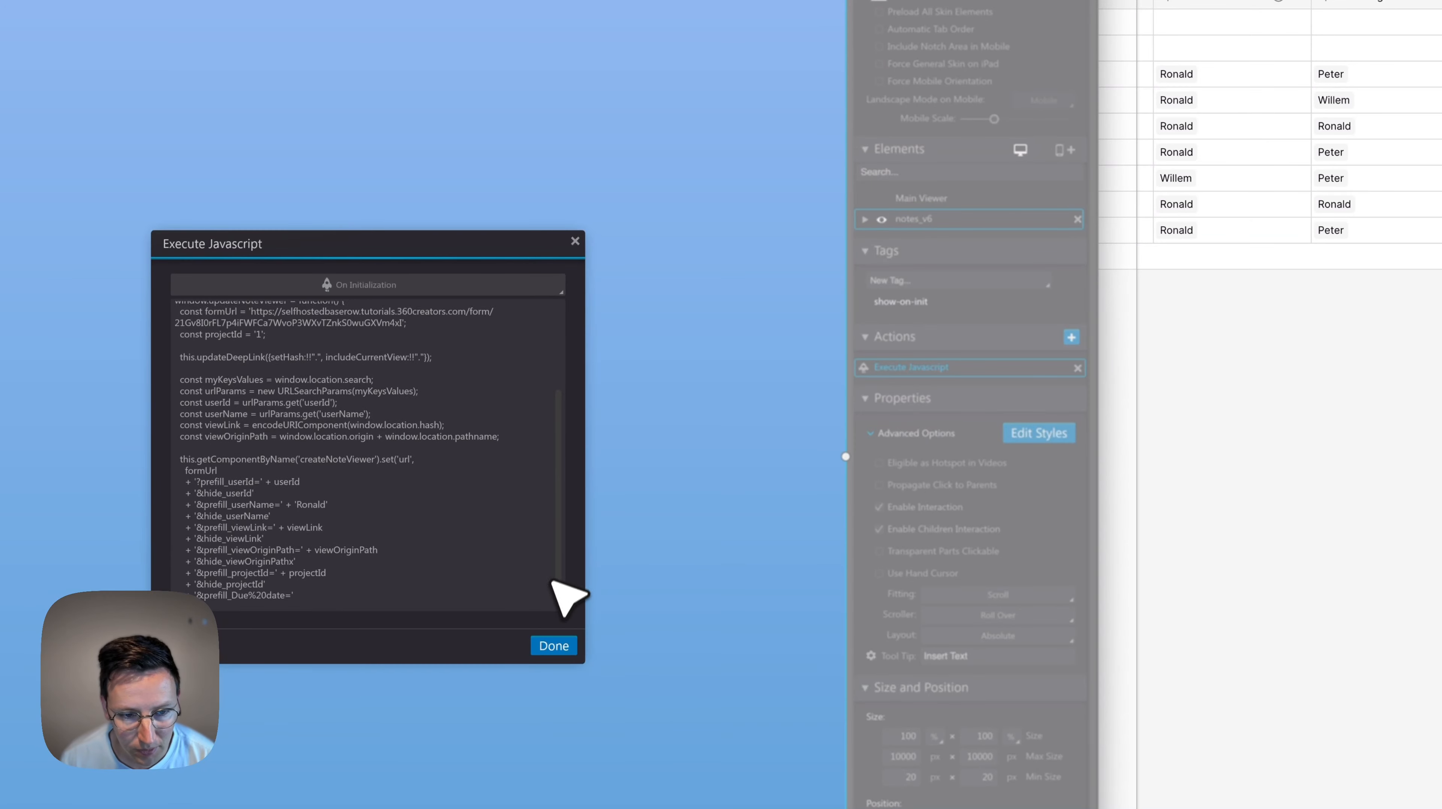
scroll(552, 581, down, 1)
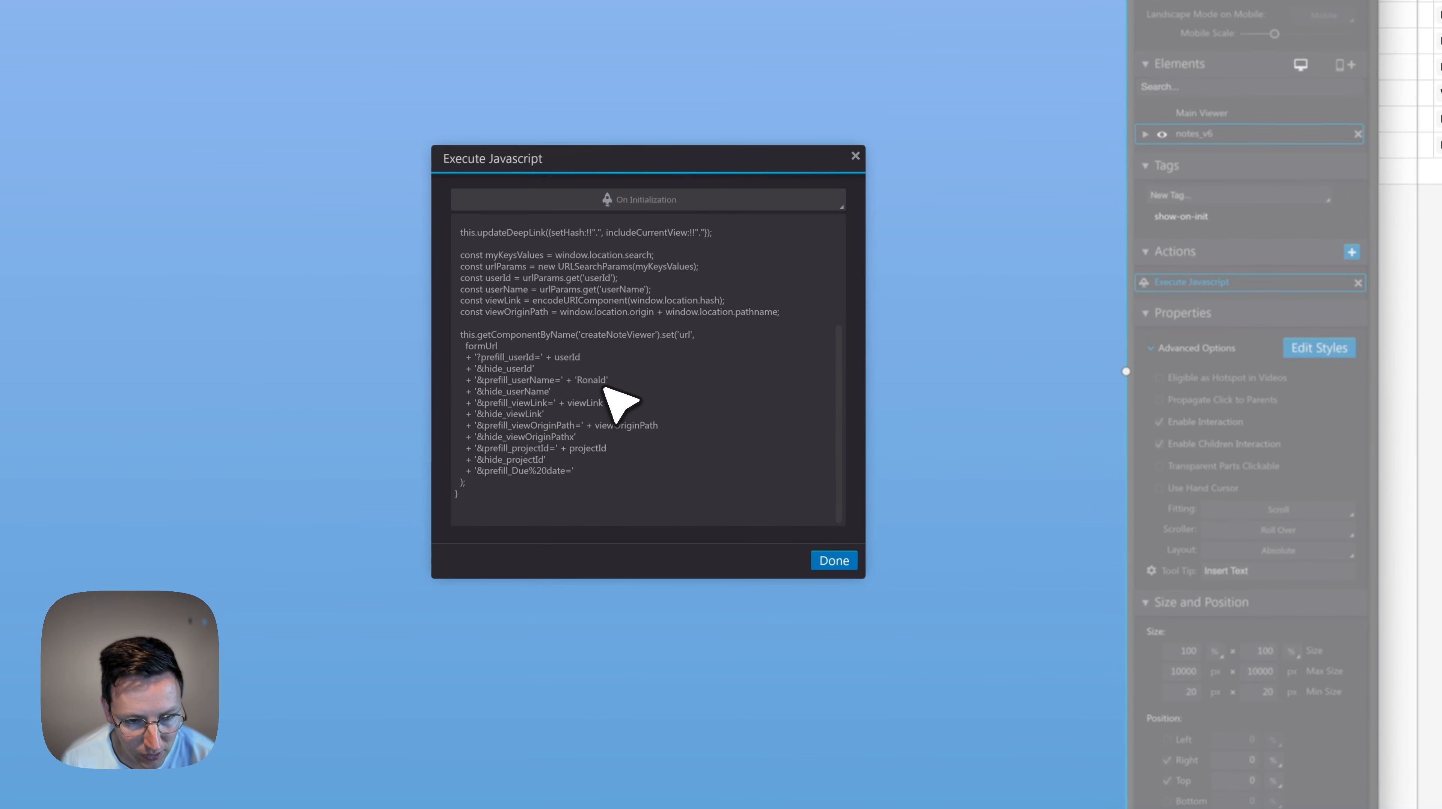
double_click(599, 381)
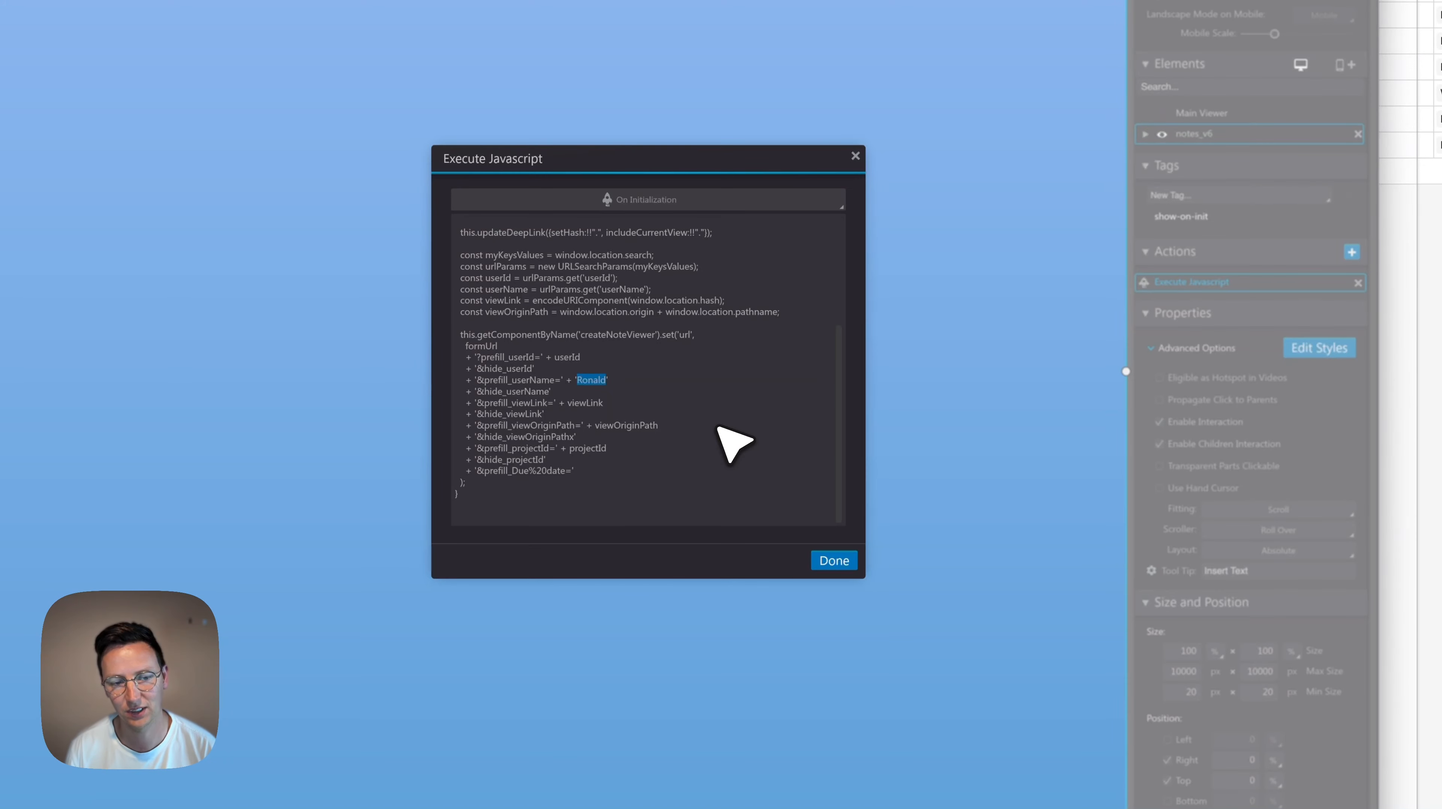
key(Right)
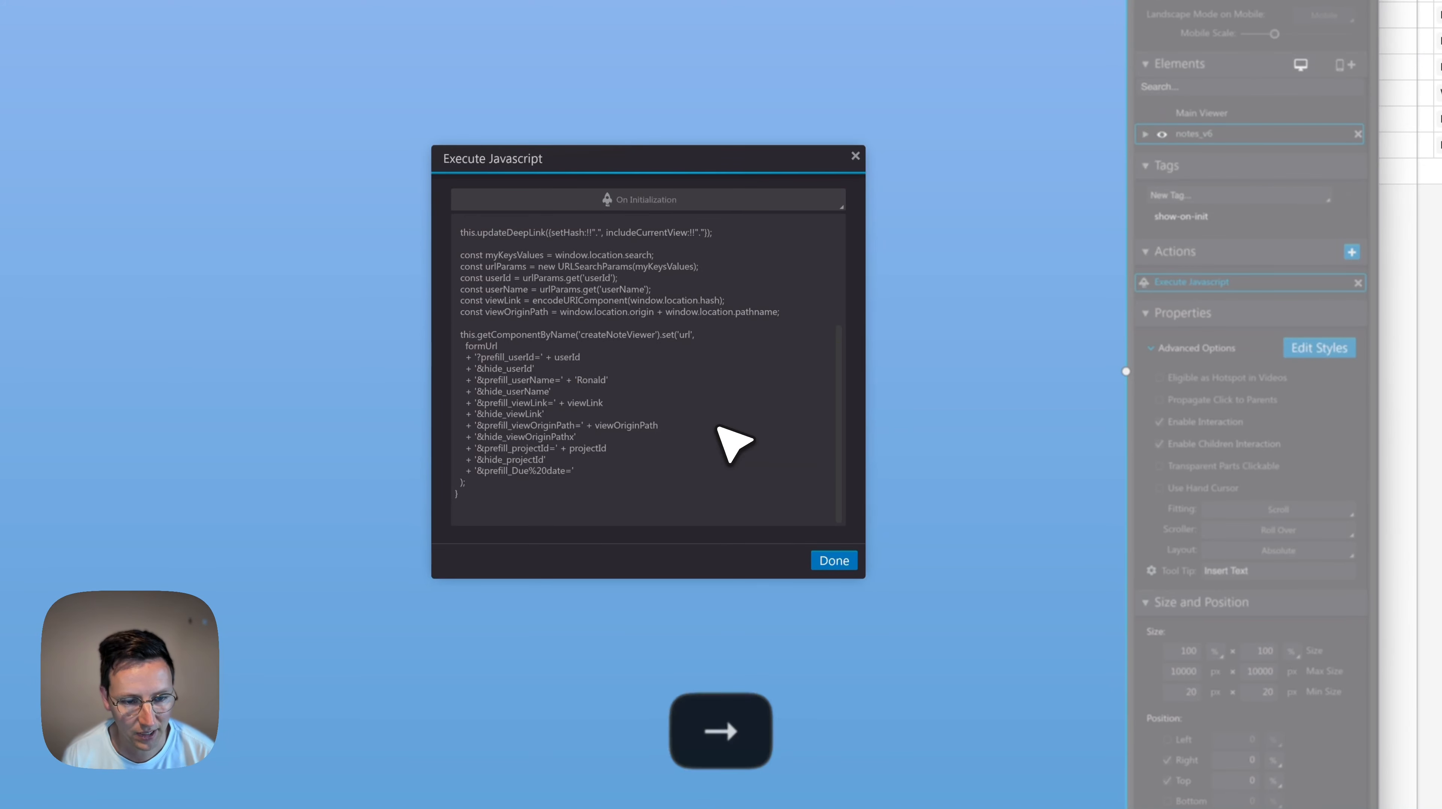
key(shift+Left)
key(shift+Left)
key(shift+Left)
key(shift+Left)
key(shift+Left)
key(shift+Left)
key(shift+Left)
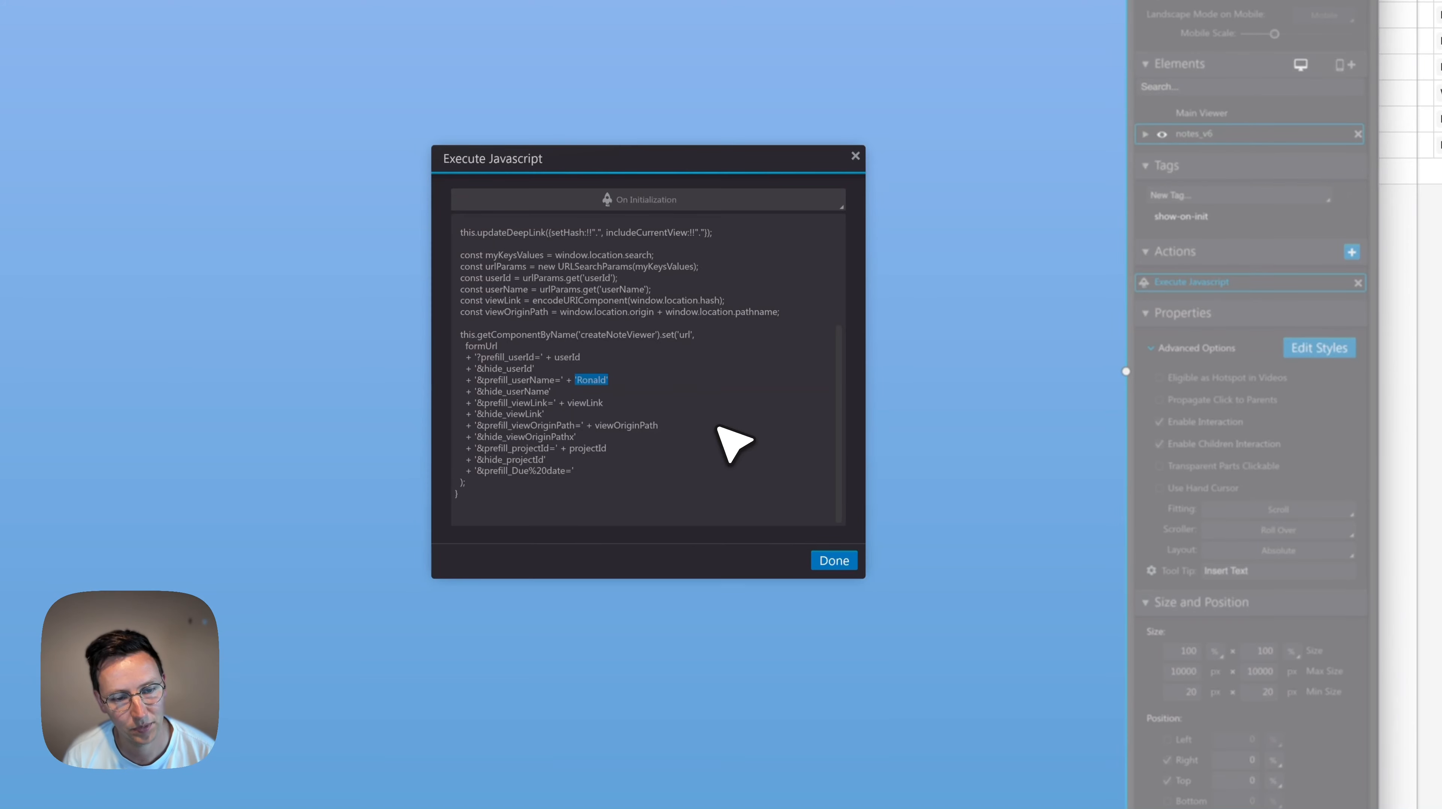
key(BackSpace)
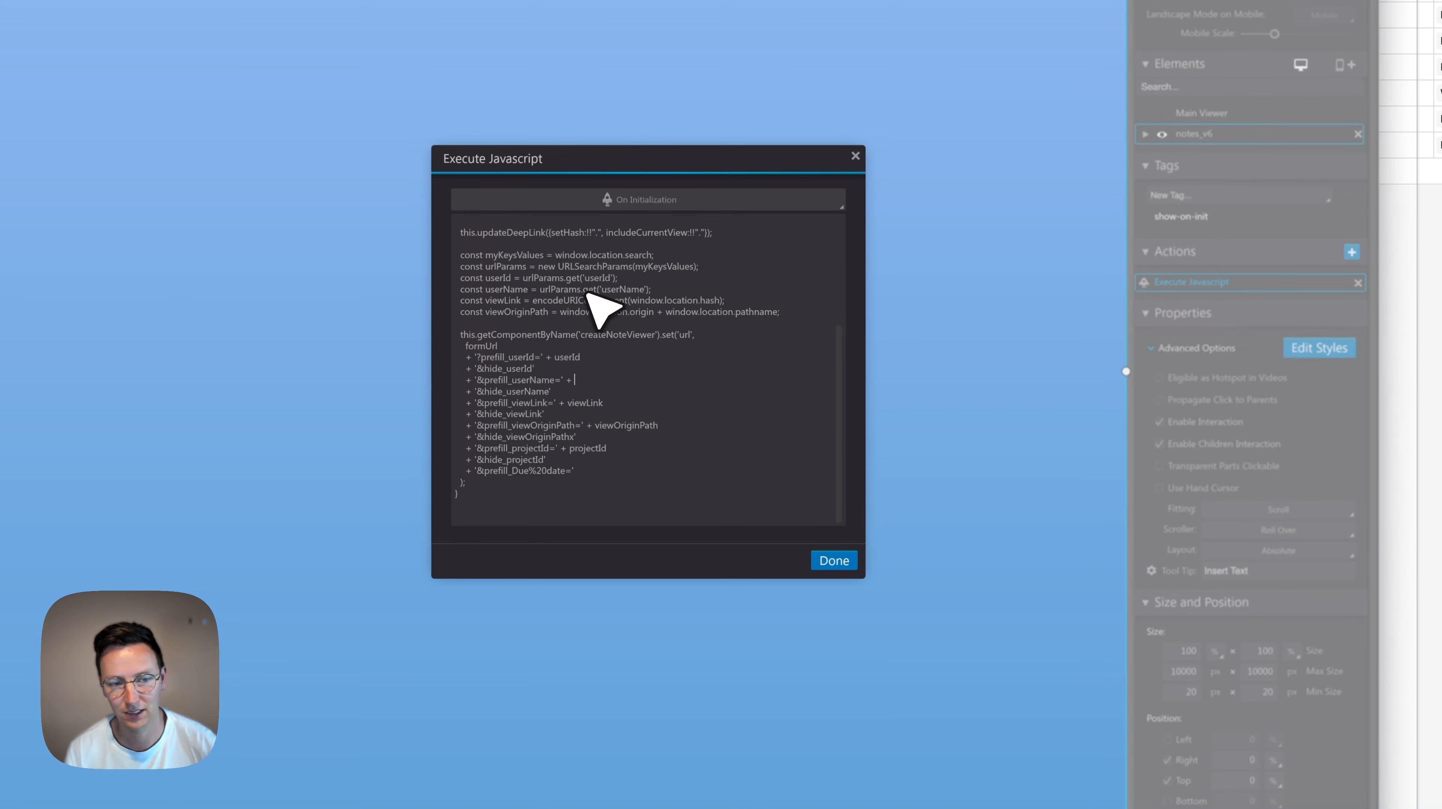
Paste the userName variable into the prefill line, confirm the script, and republish the tour.
double_click(622, 290)
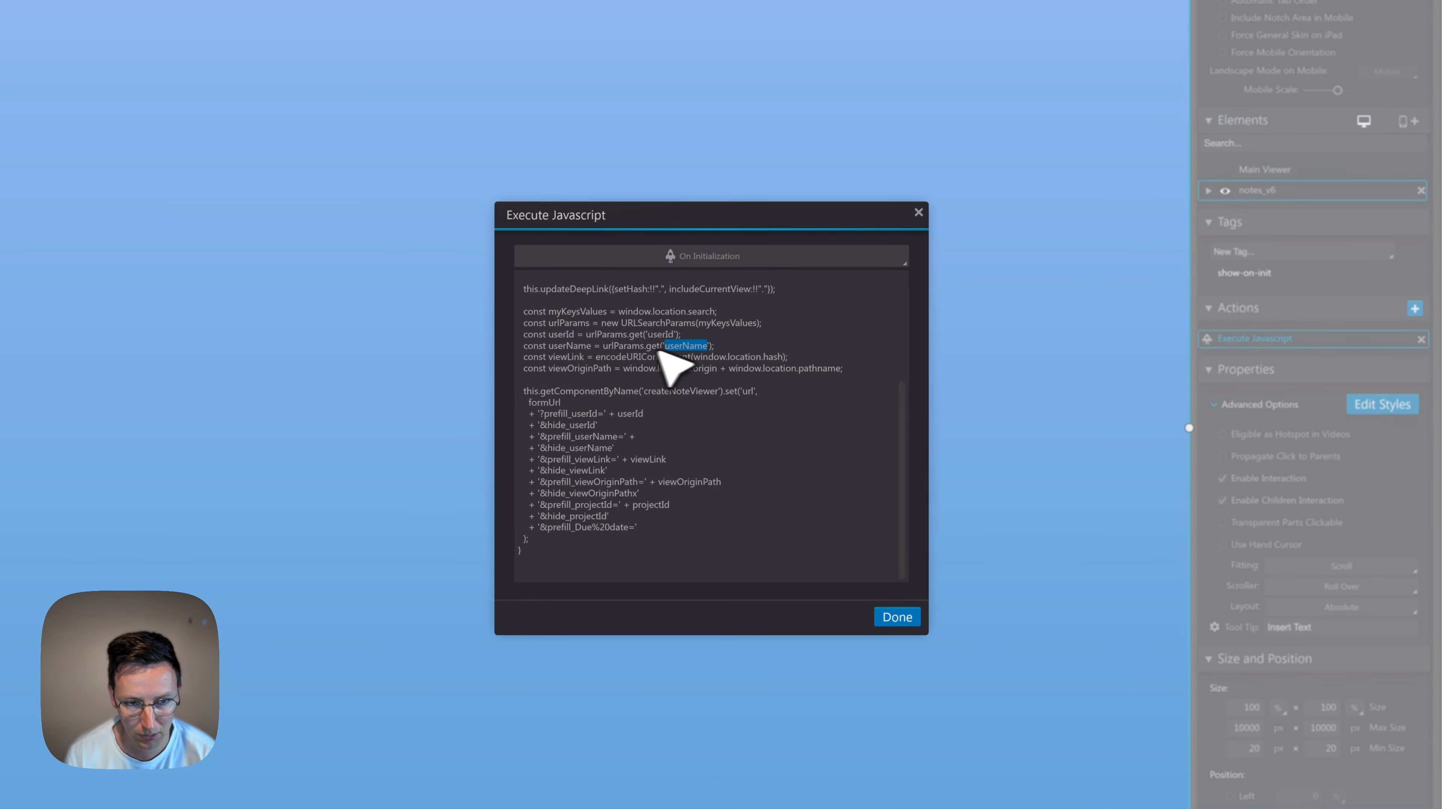
double_click(584, 348)
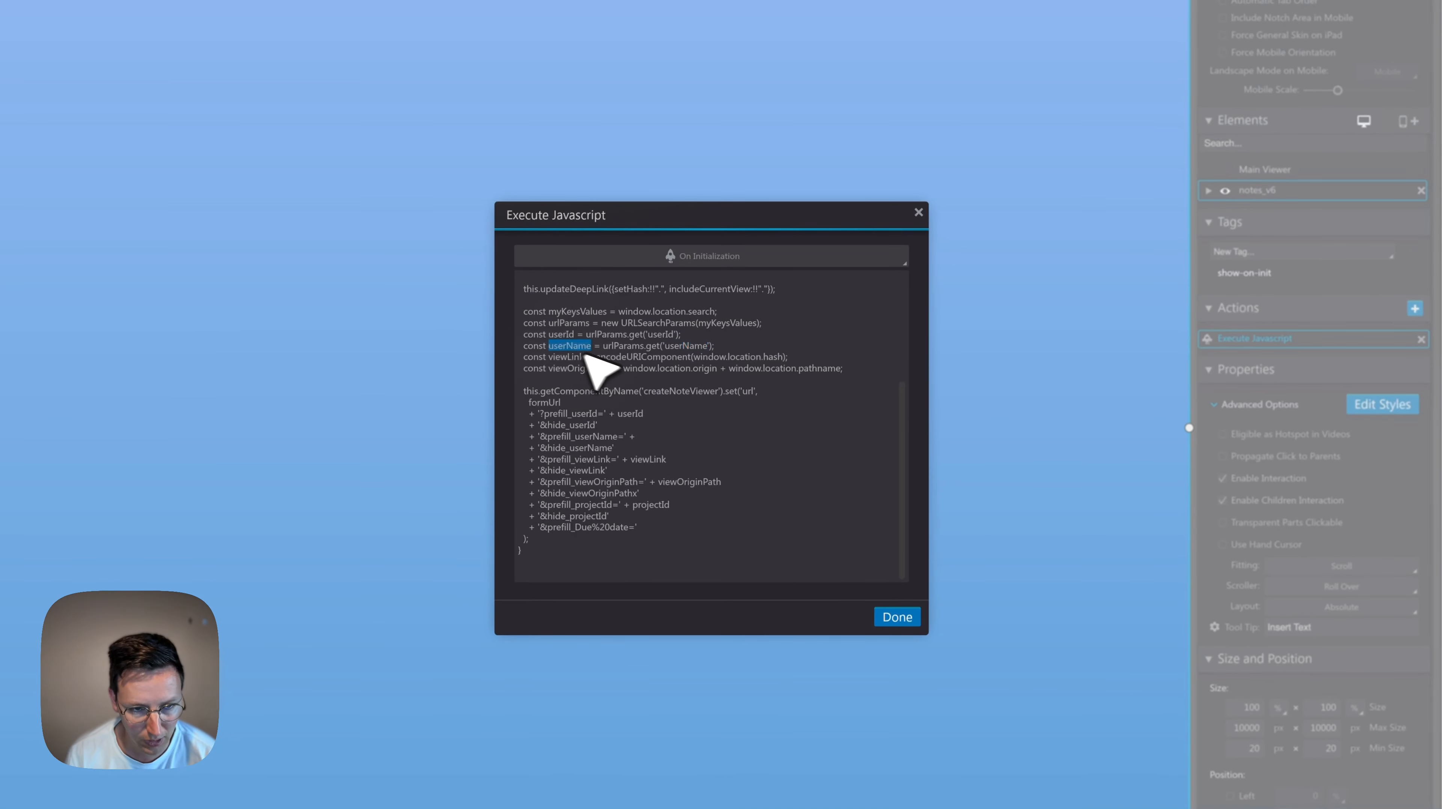
key(super+c)
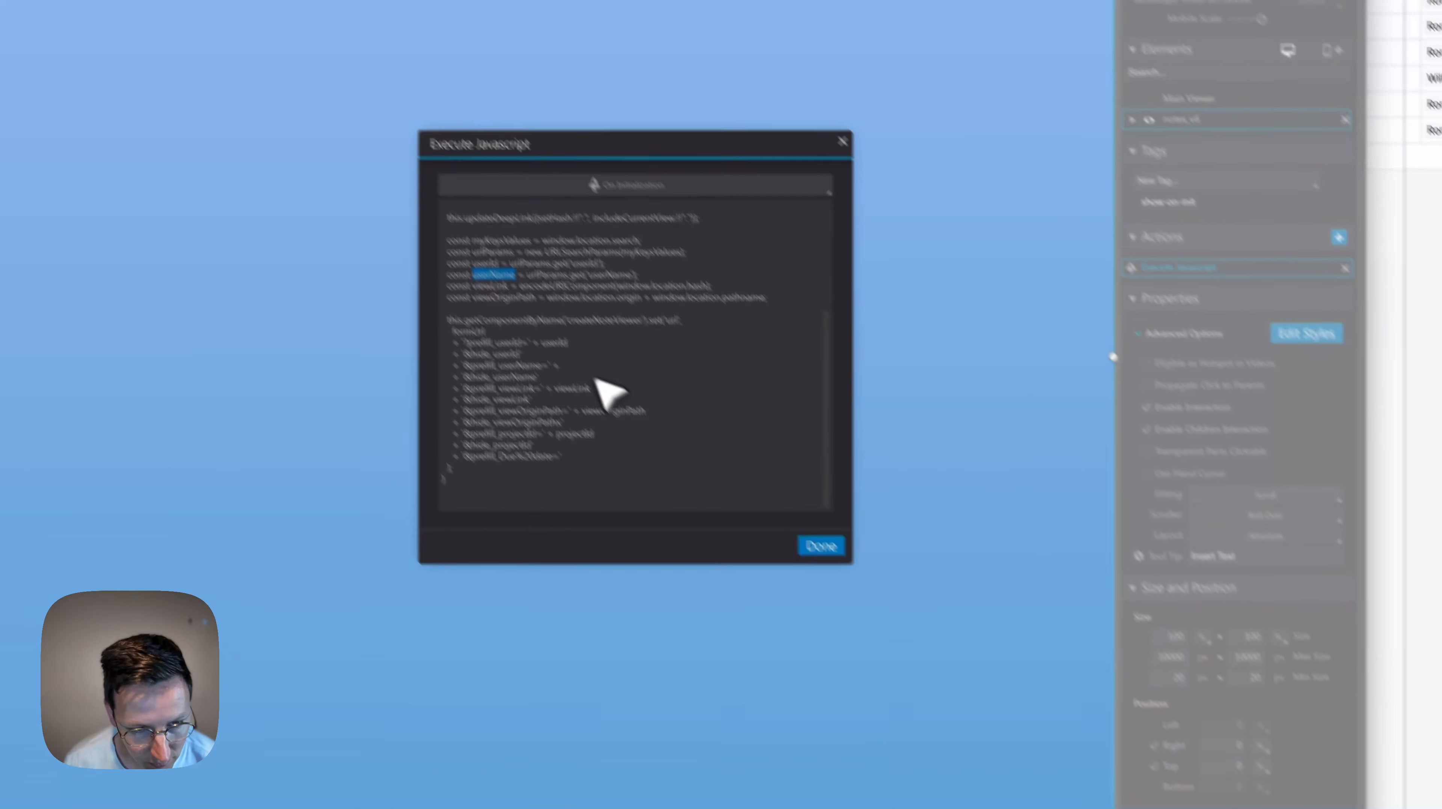
click(564, 369)
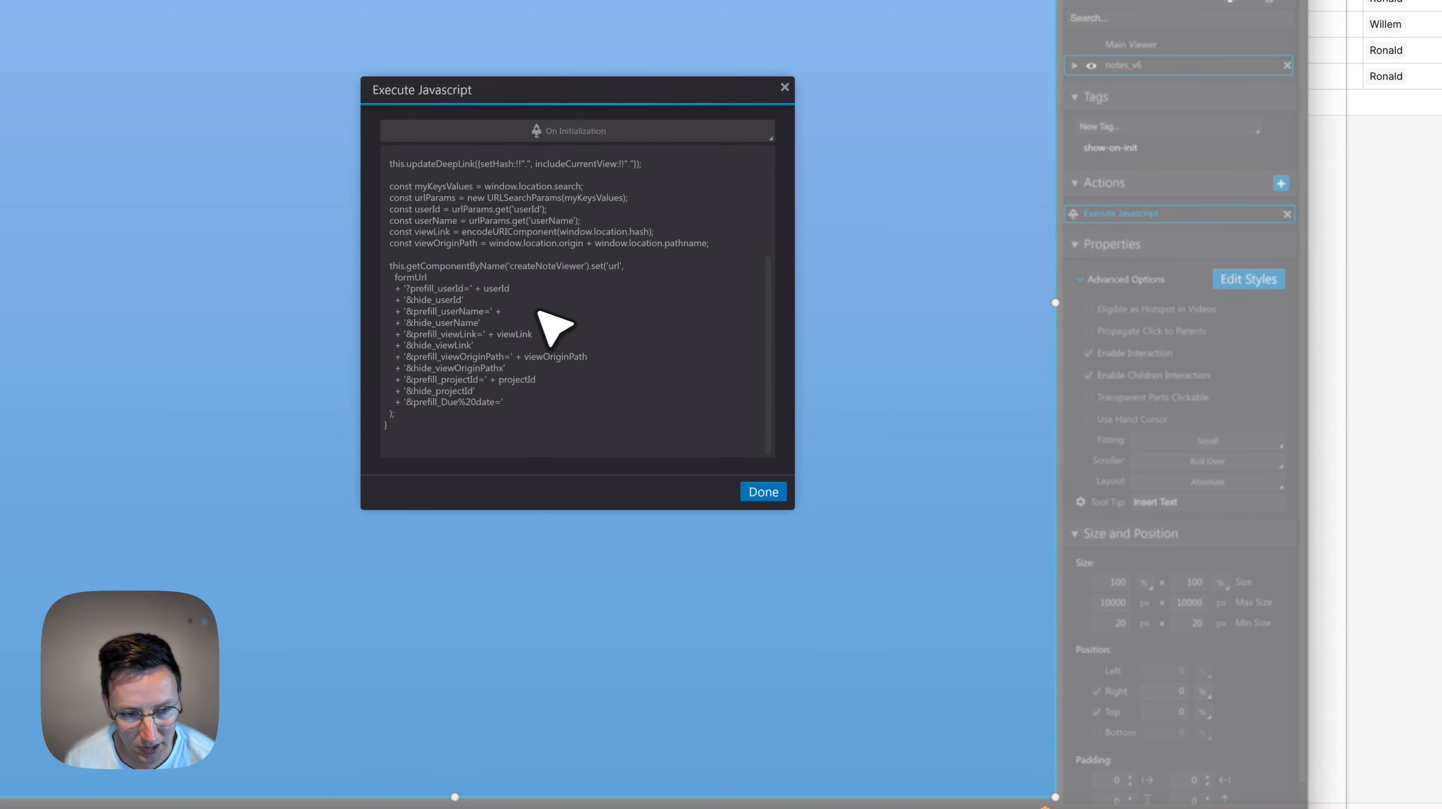
key(super+v)
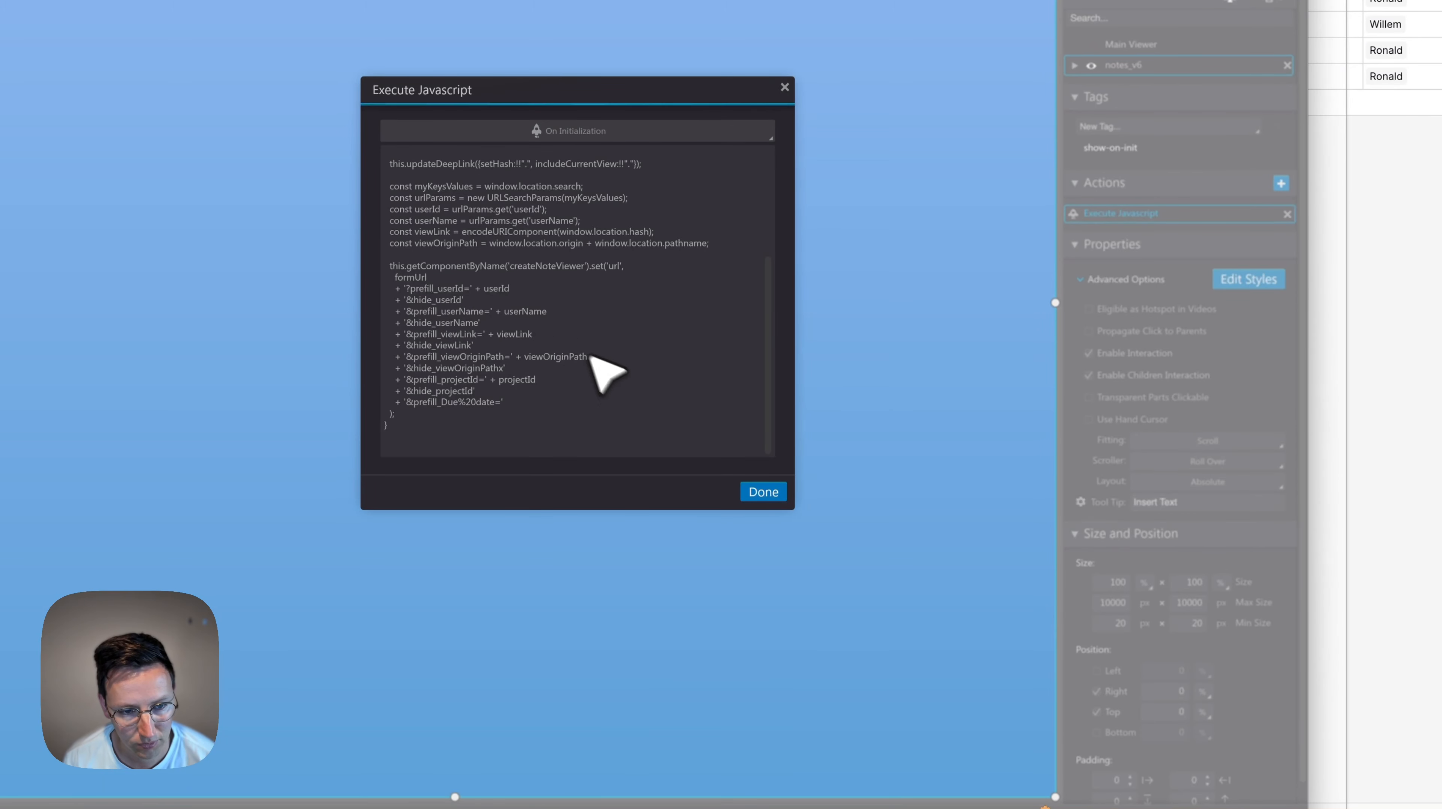
click(763, 492)
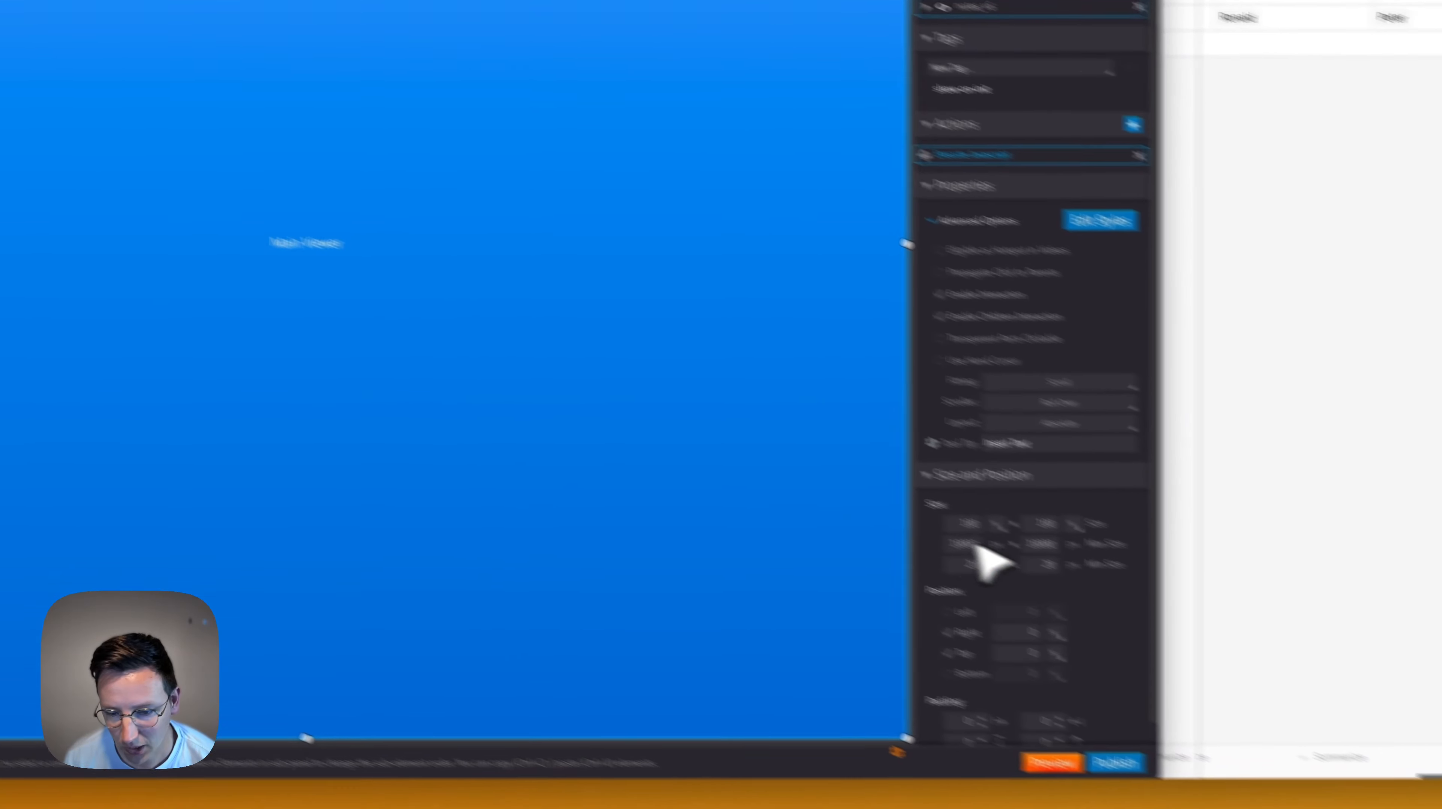
click(1114, 763)
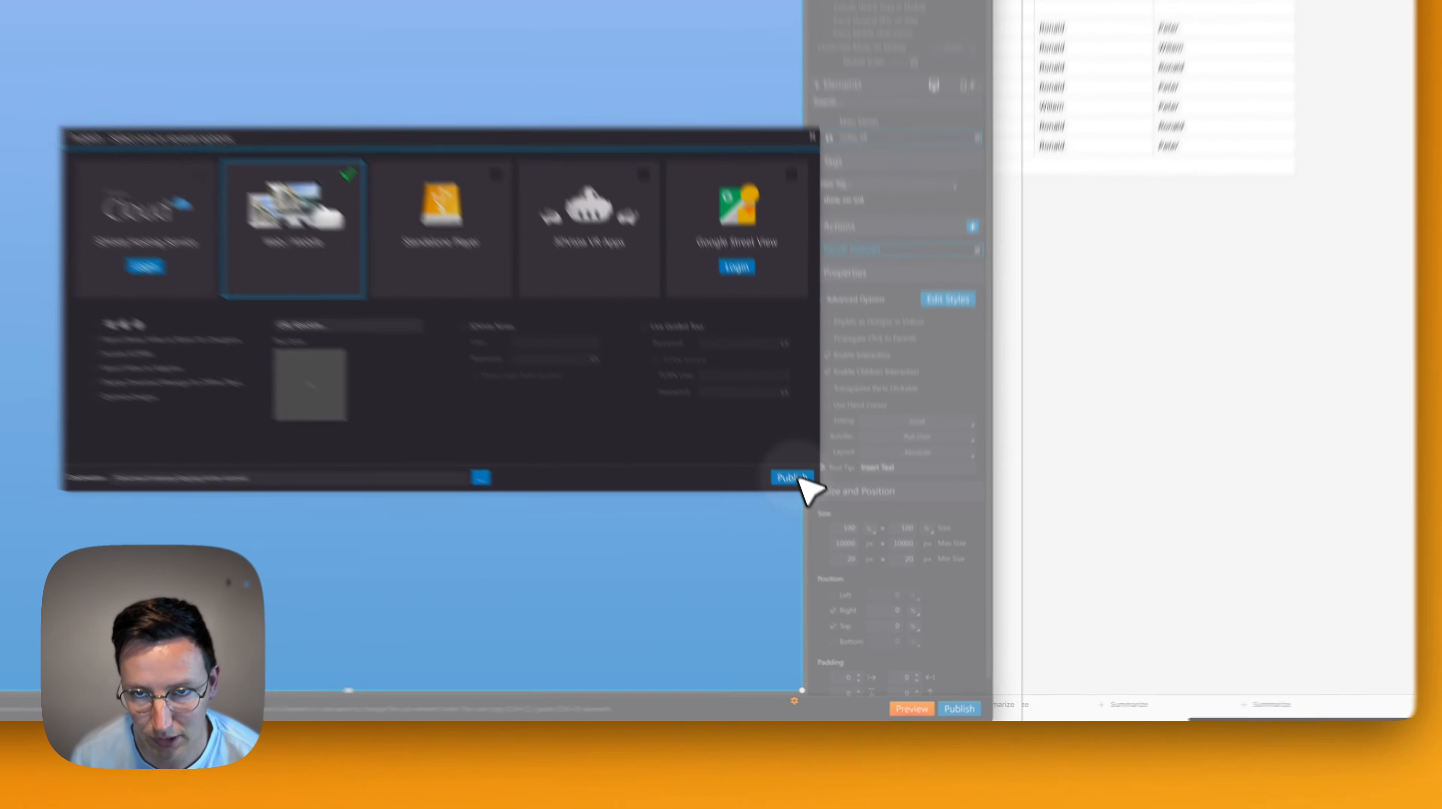
click(800, 479)
Confirm publishing, then reload the notes homepage tab to load the updated tour.
click(589, 98)
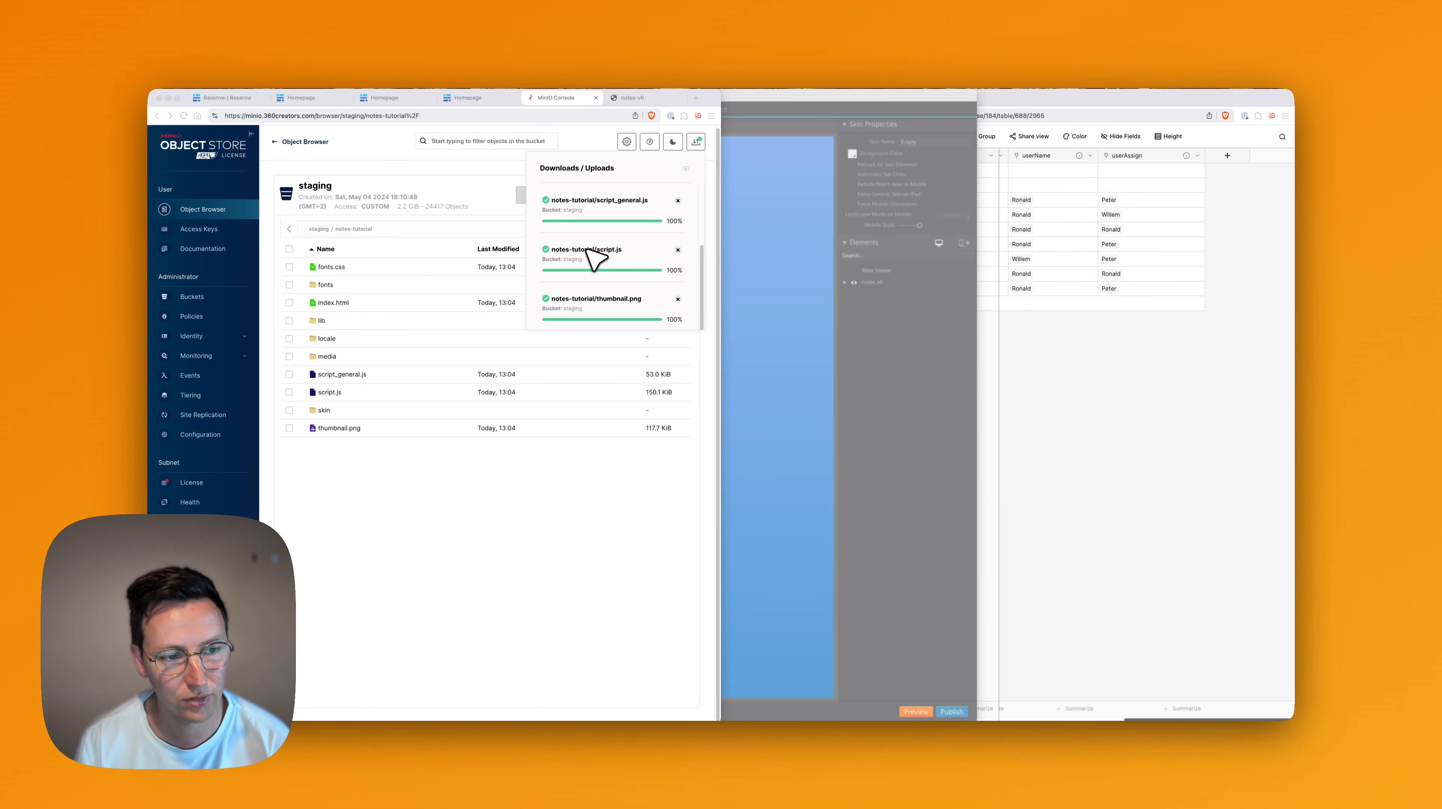
click(612, 469)
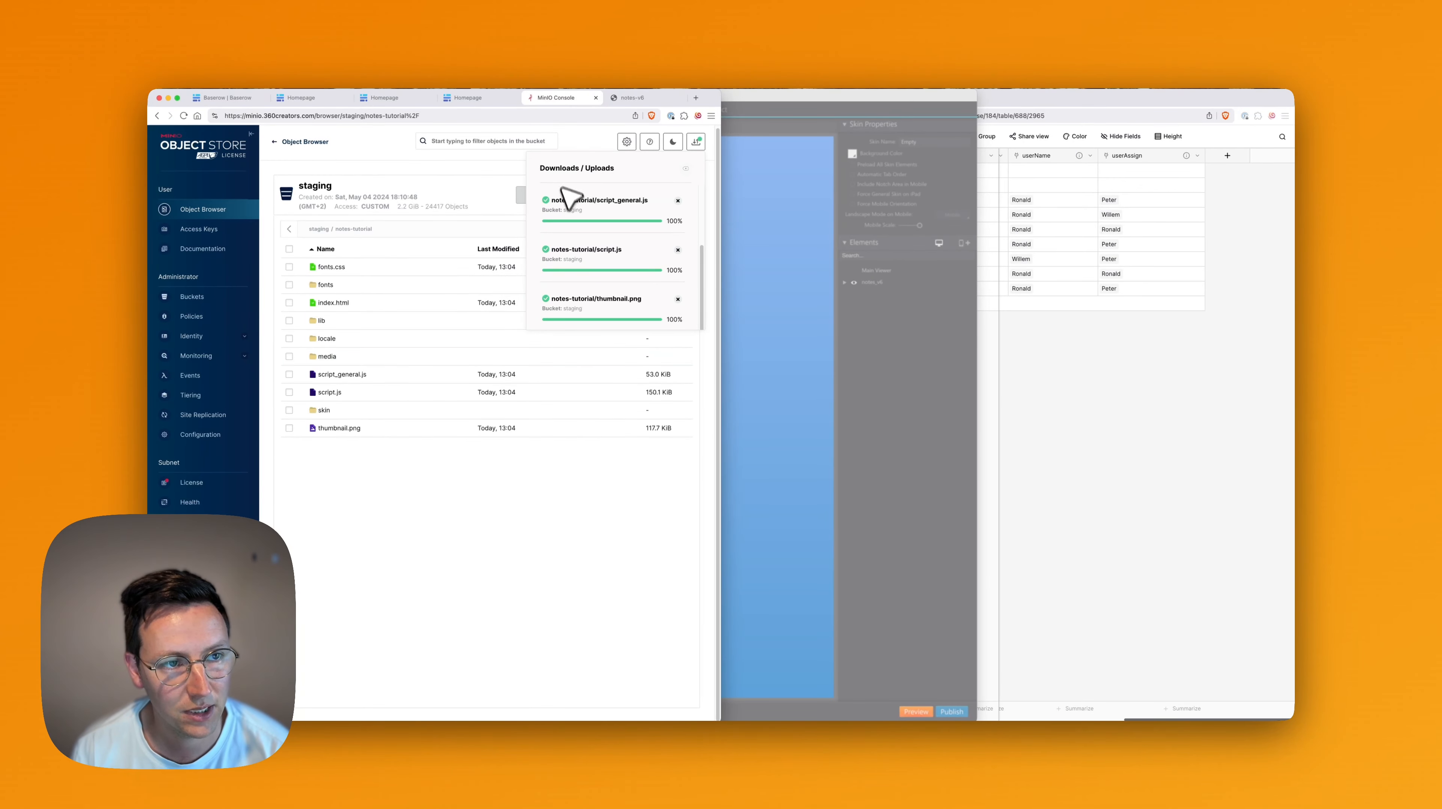
key(super+2)
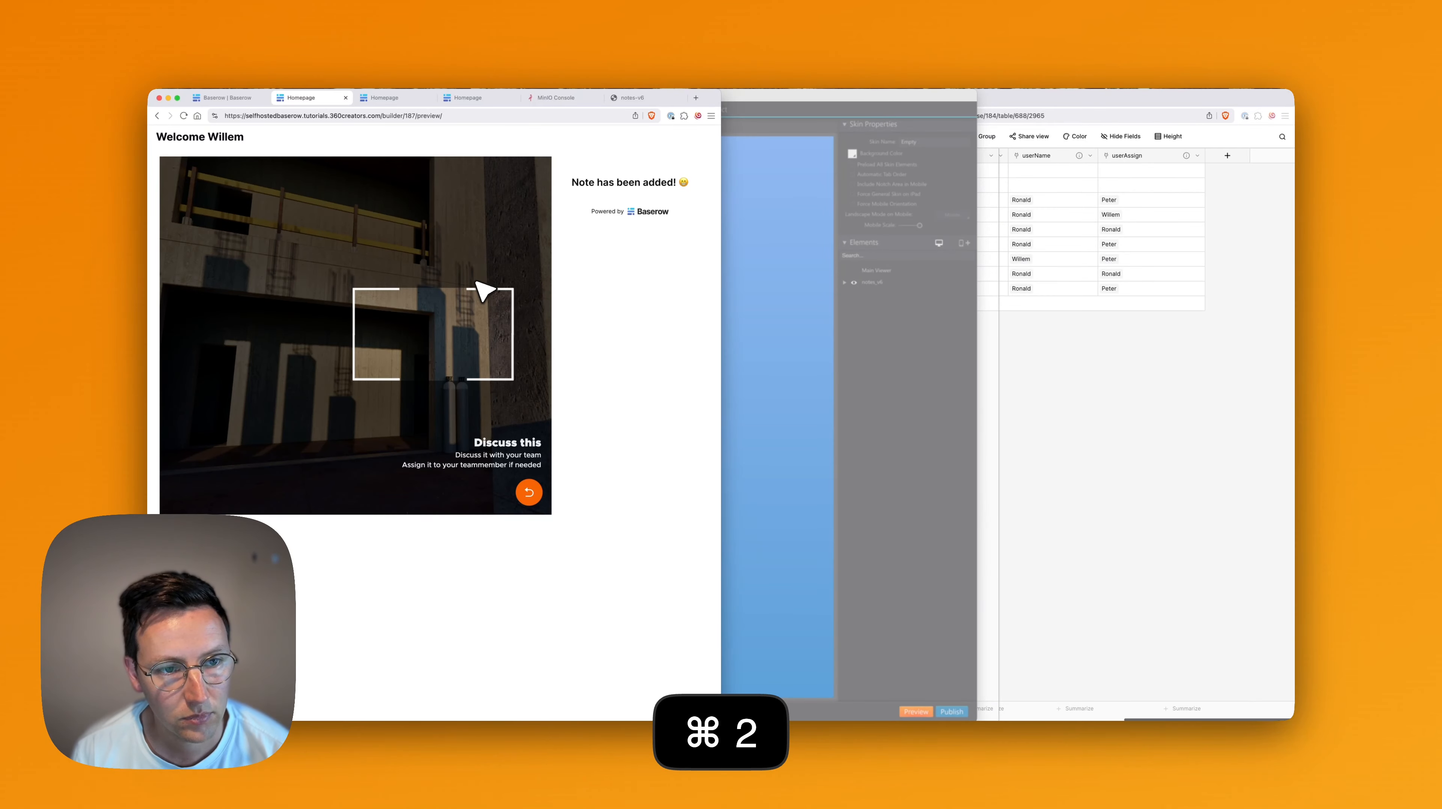
key(super+r)
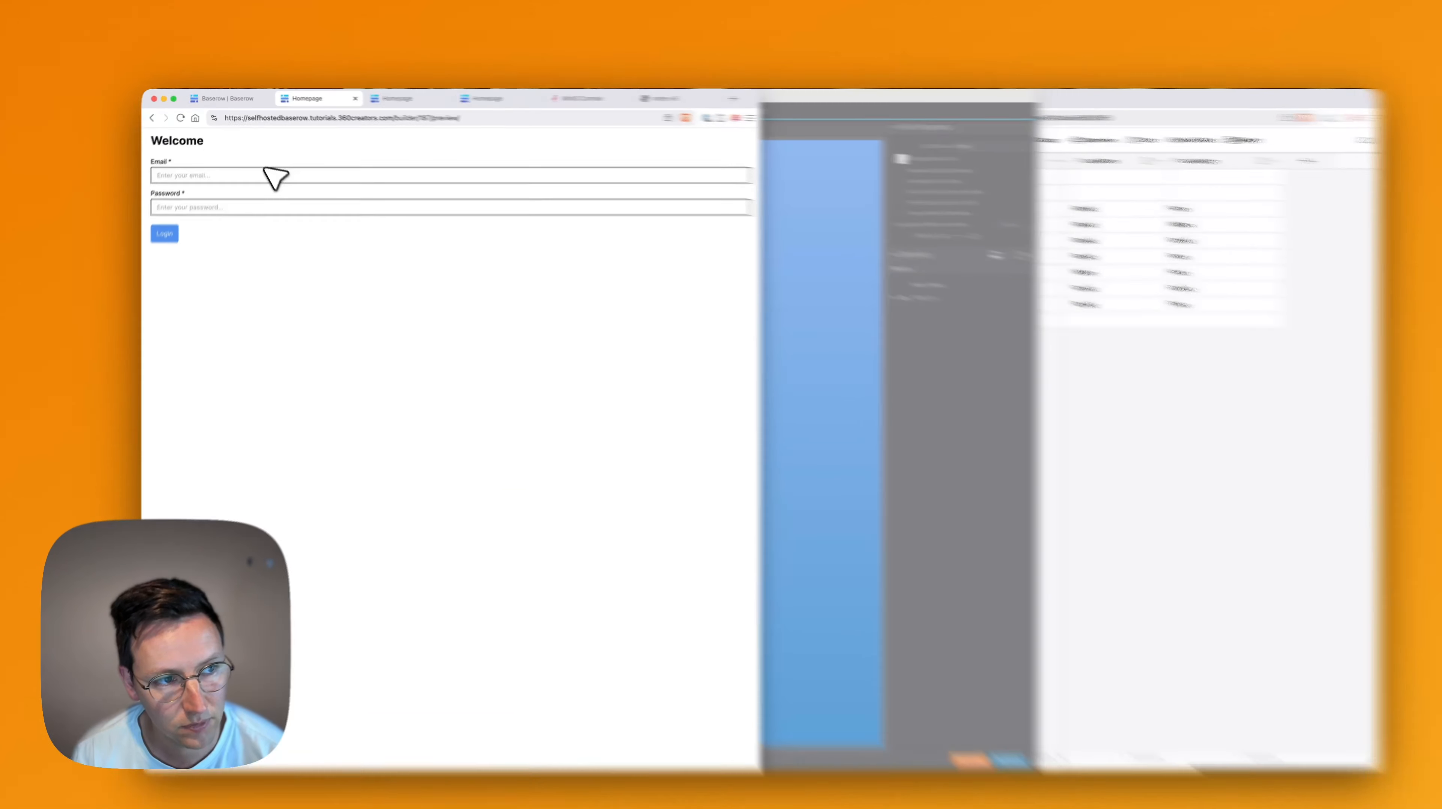
Log in on the preview with the user's email address.
click(221, 169)
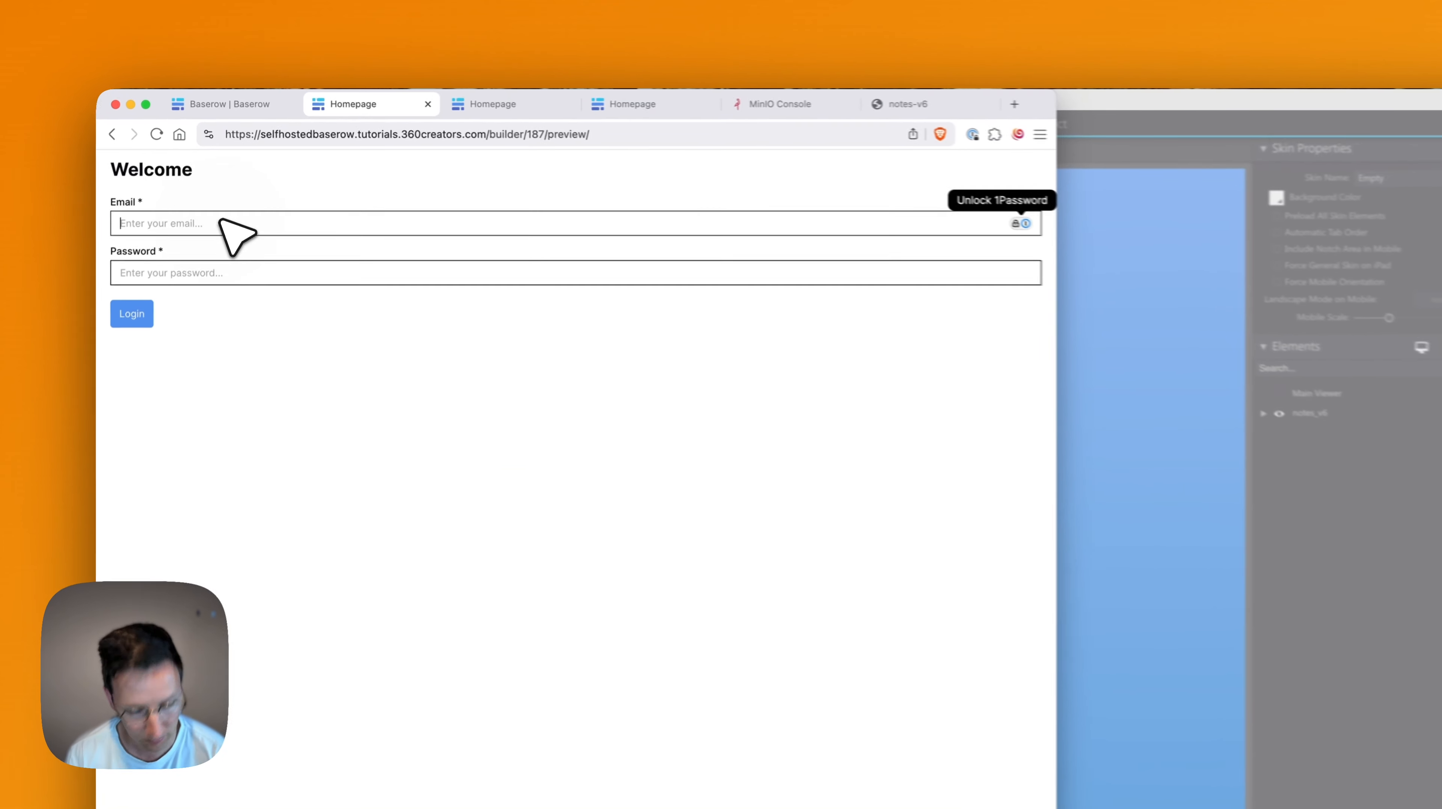
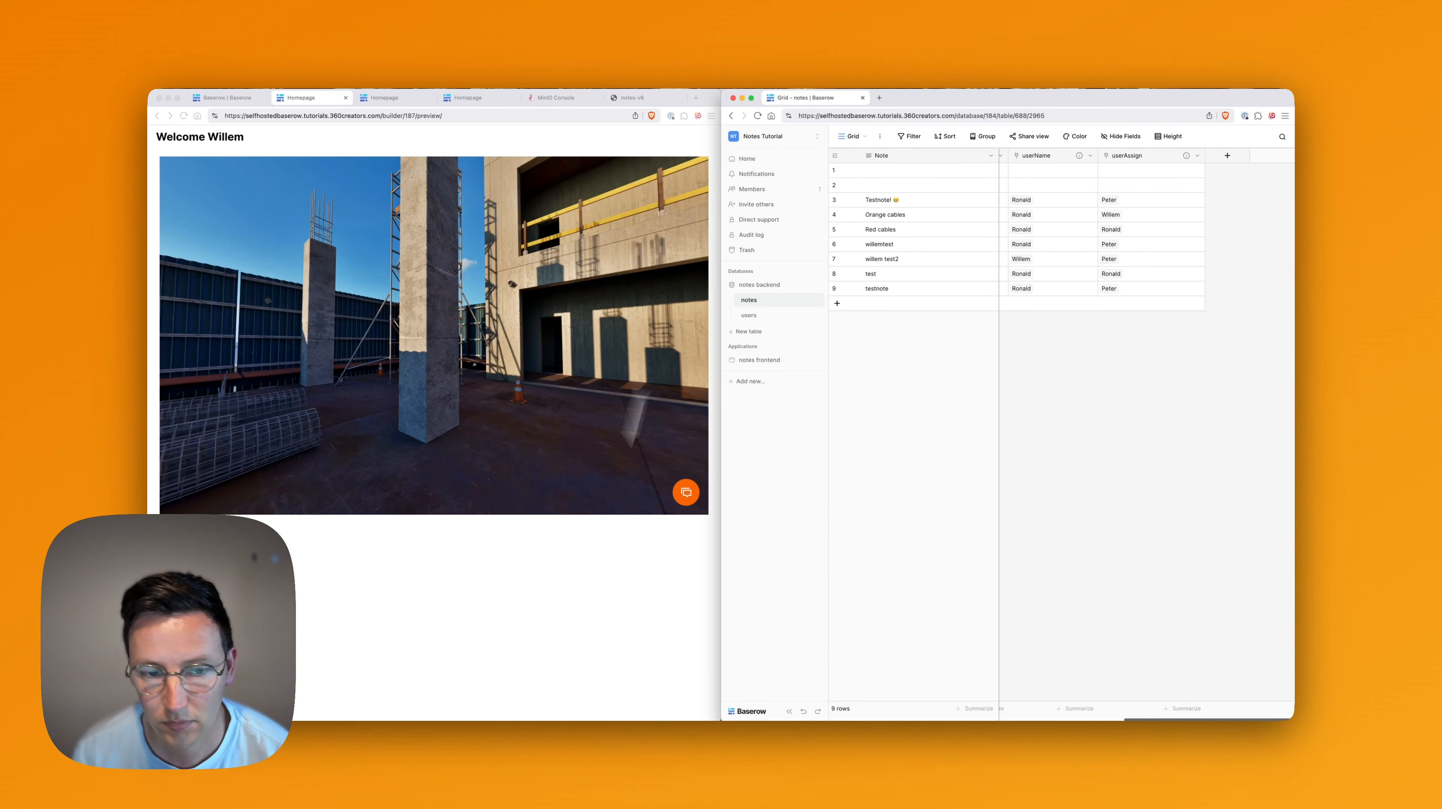
click(686, 495)
Capture a tour view, draft note 'testnotes2' assigned to a teammate, then close the preview.
click(686, 493)
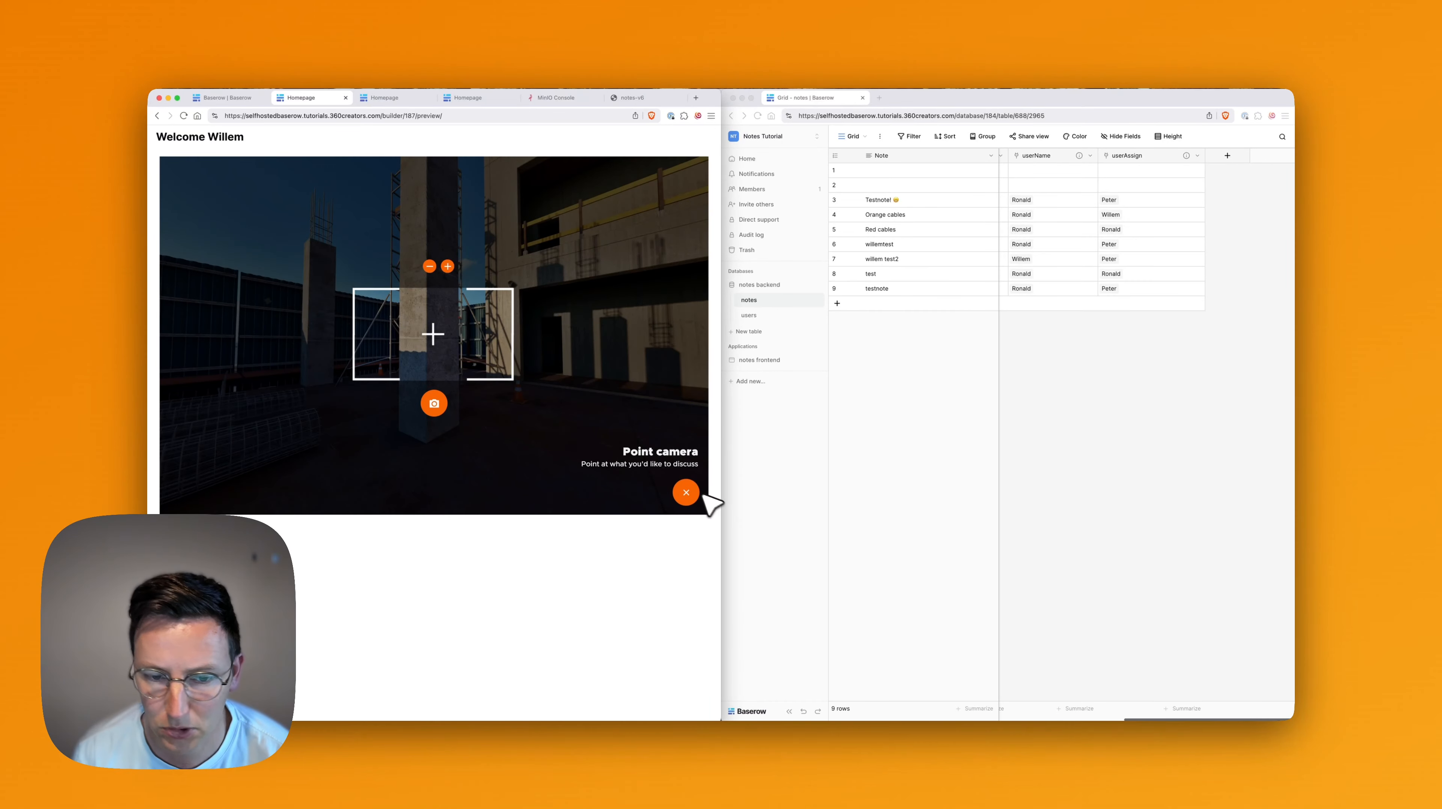
click(434, 403)
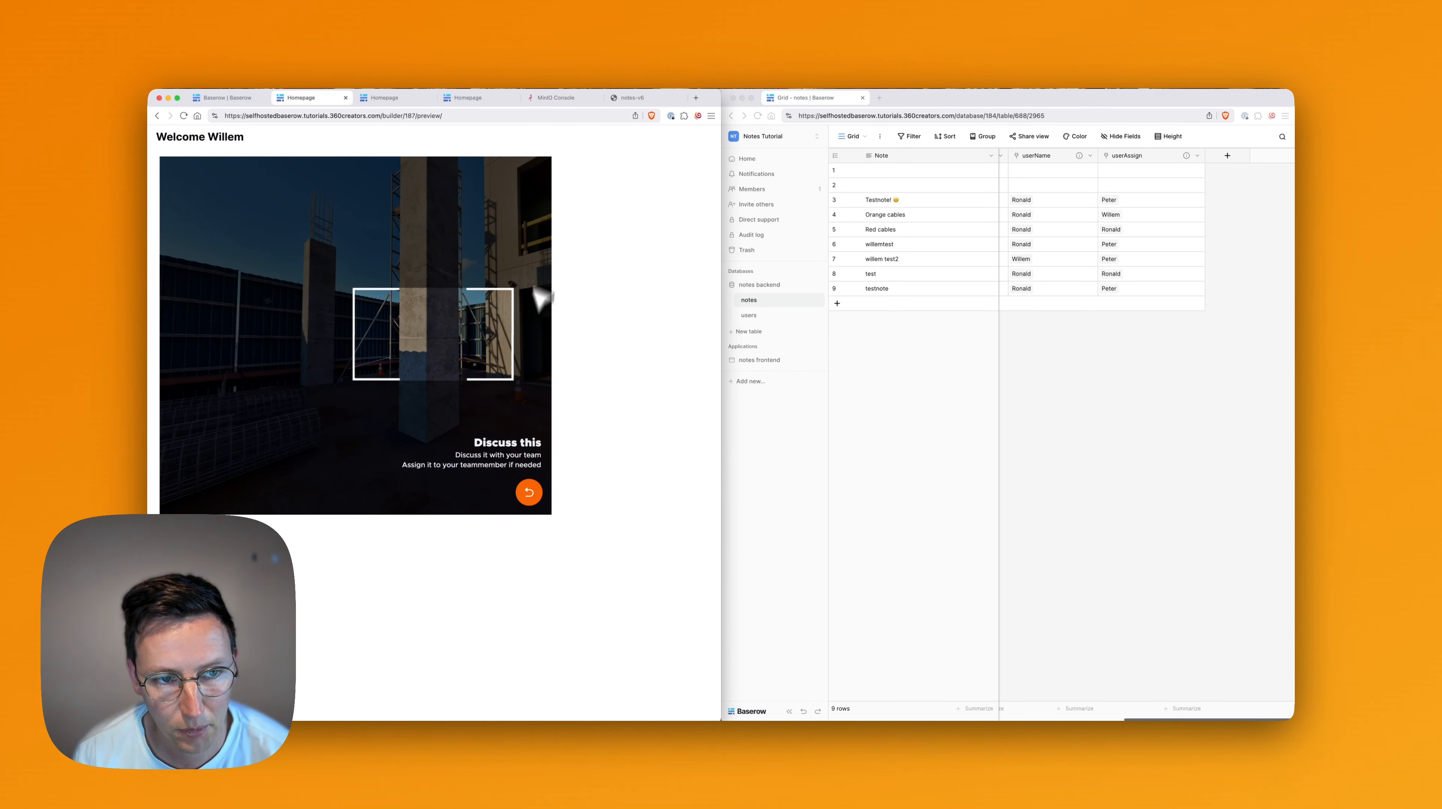
click(607, 245)
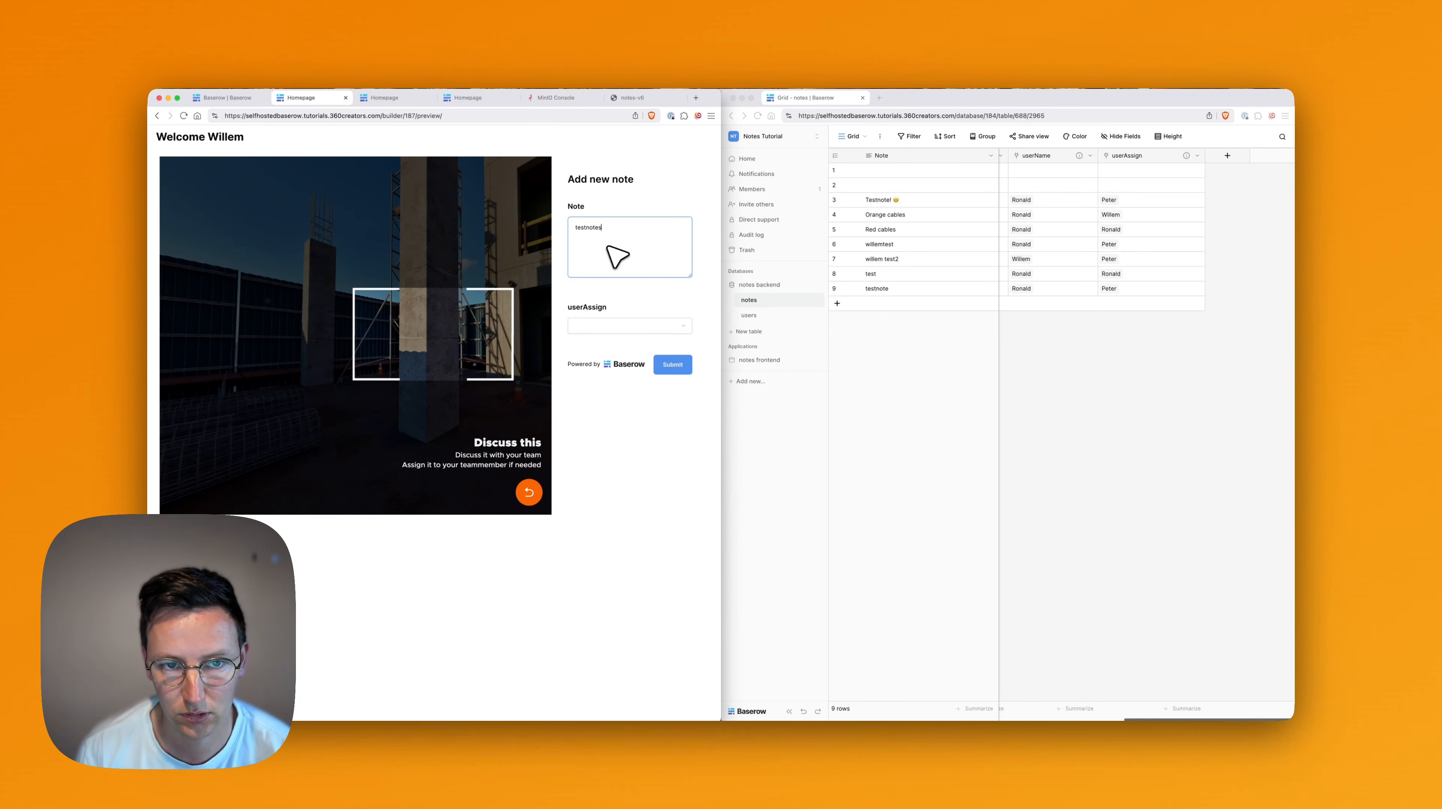
click(601, 325)
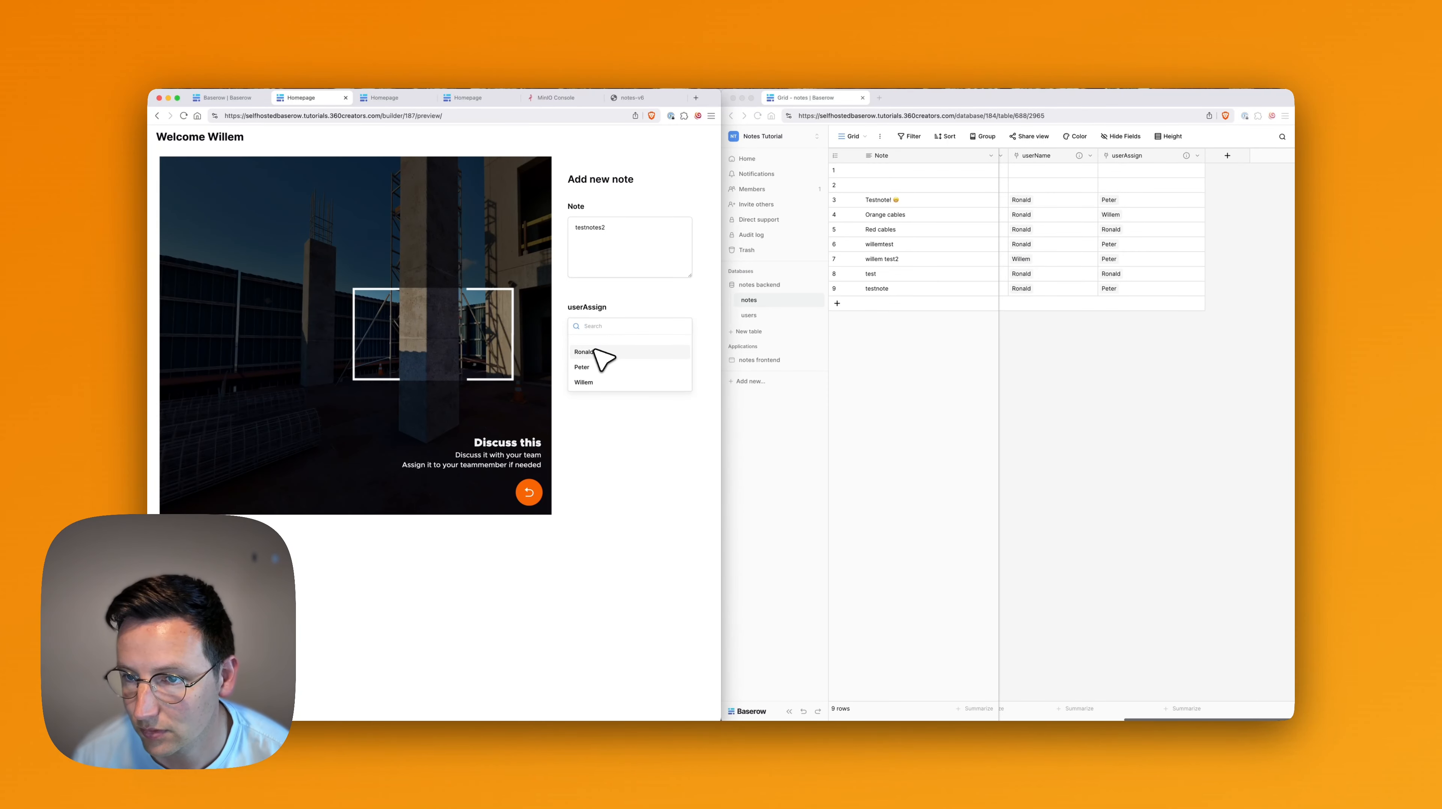
click(596, 367)
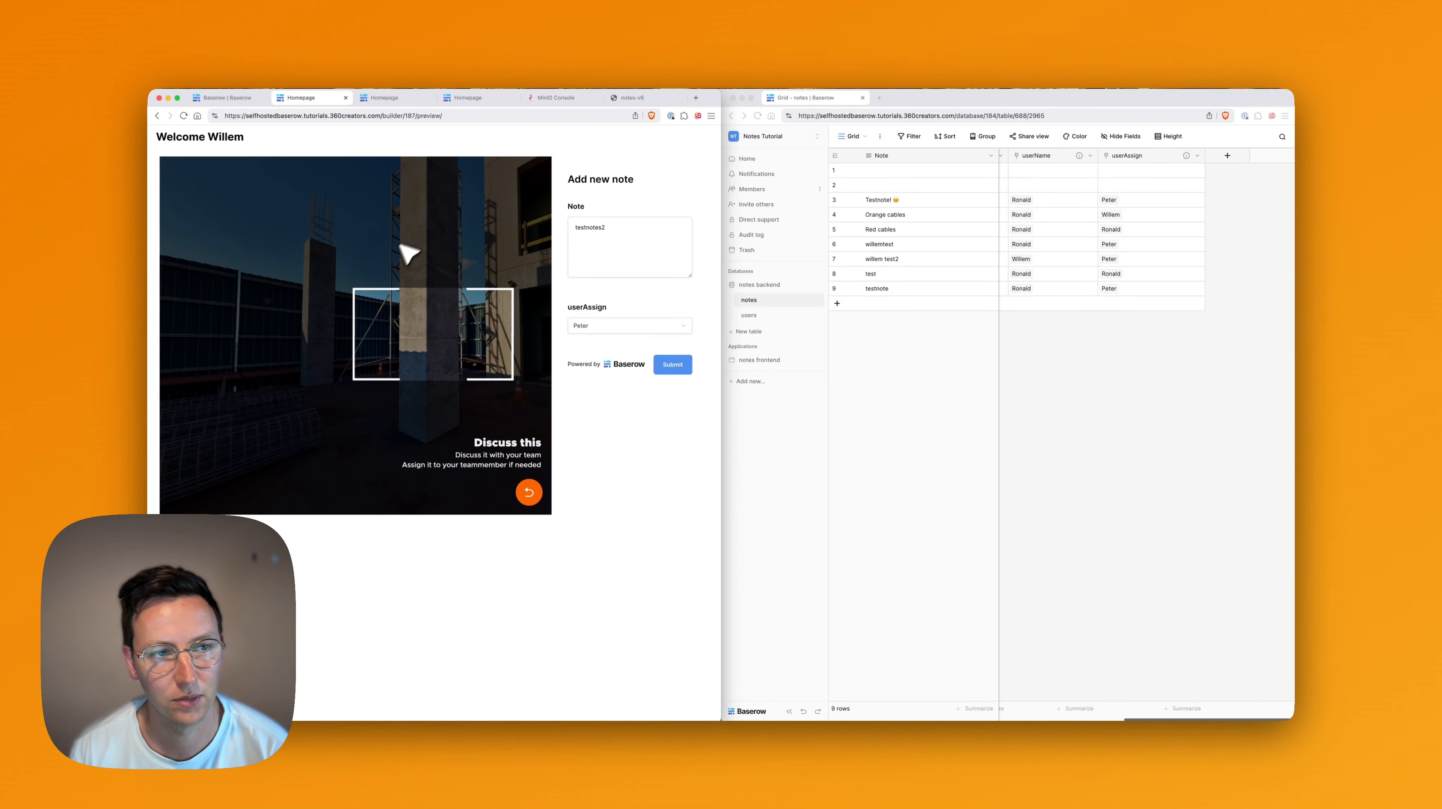
click(345, 97)
Append '?userName=' plus the User > Username value after index.html in the iframe embed.
click(235, 98)
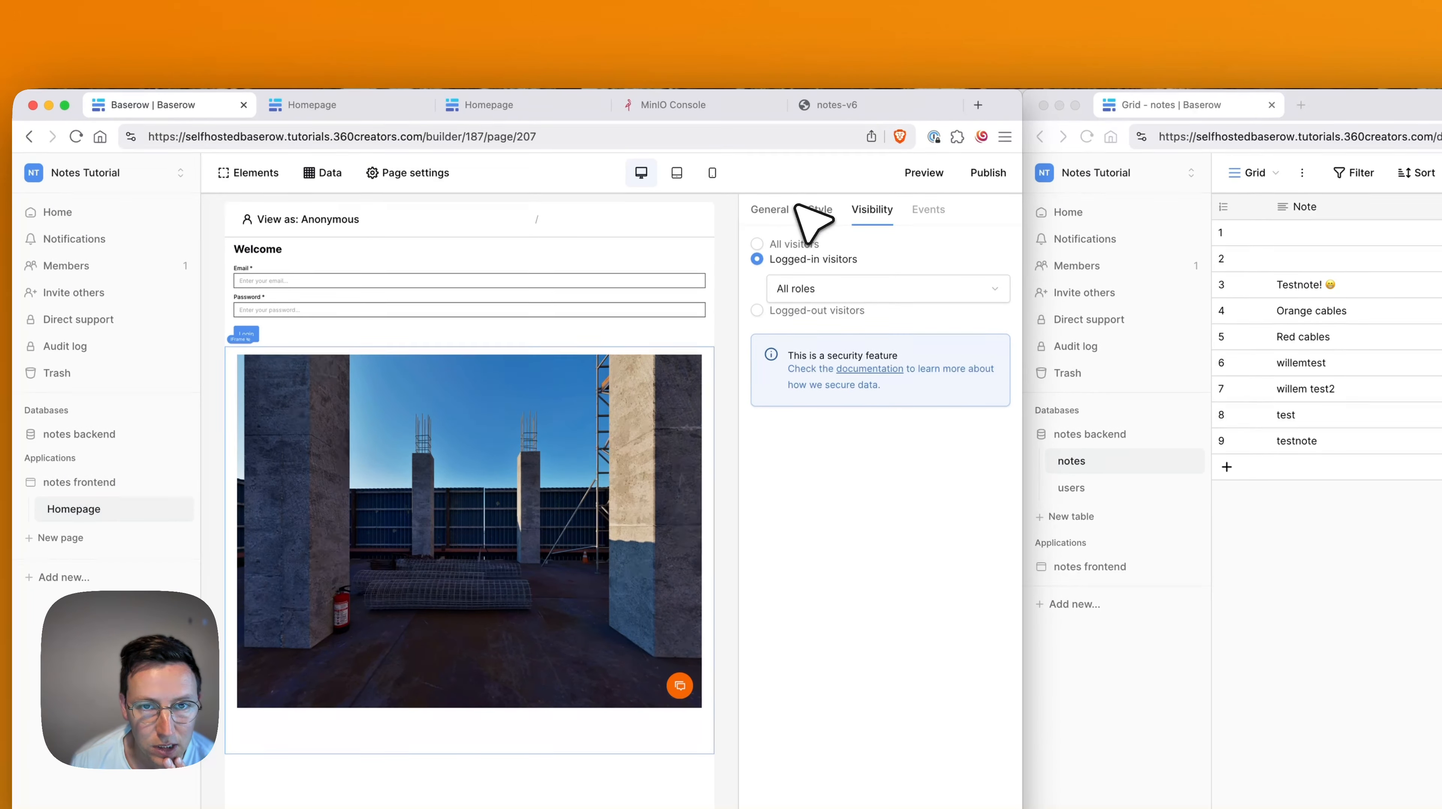
click(771, 210)
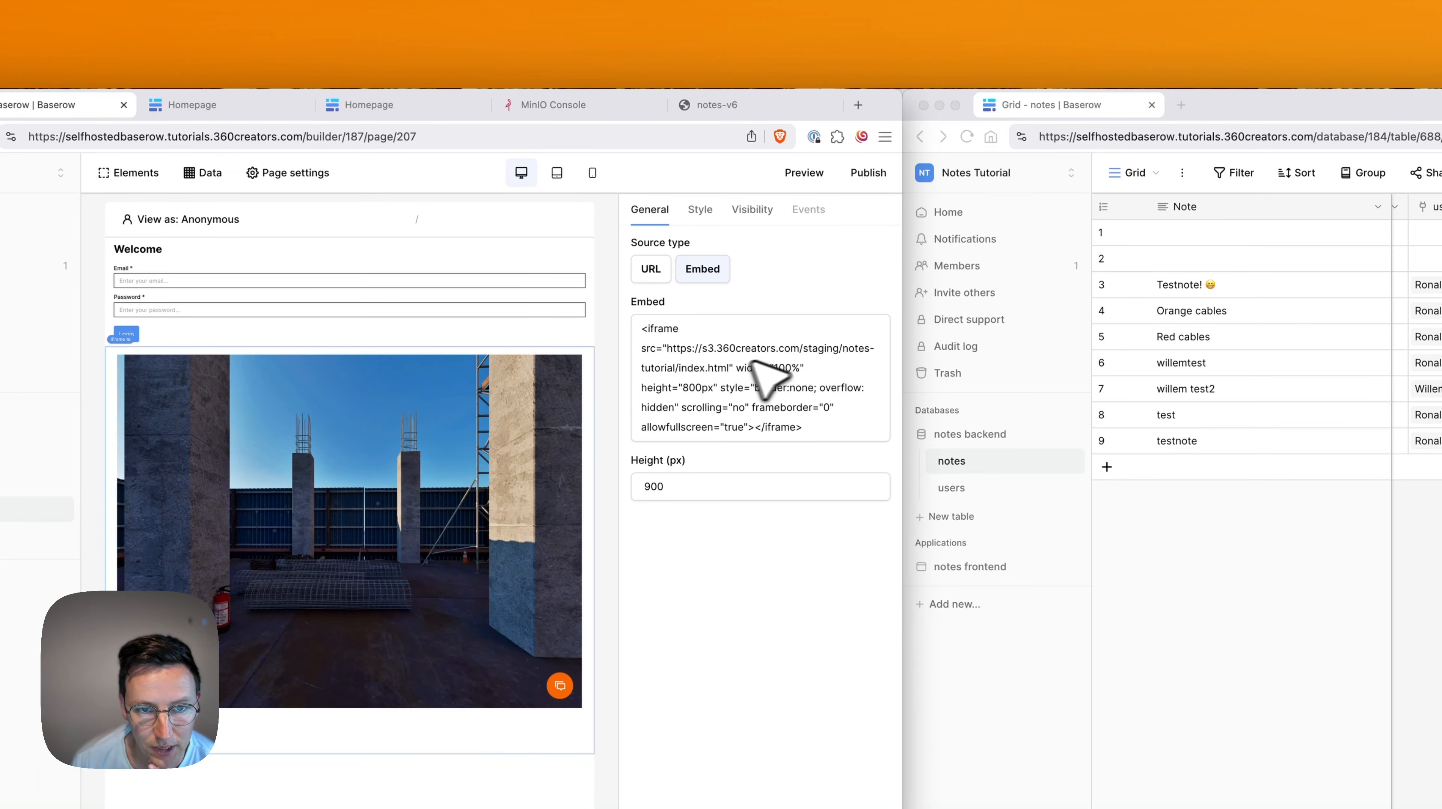
click(727, 368)
key(Right)
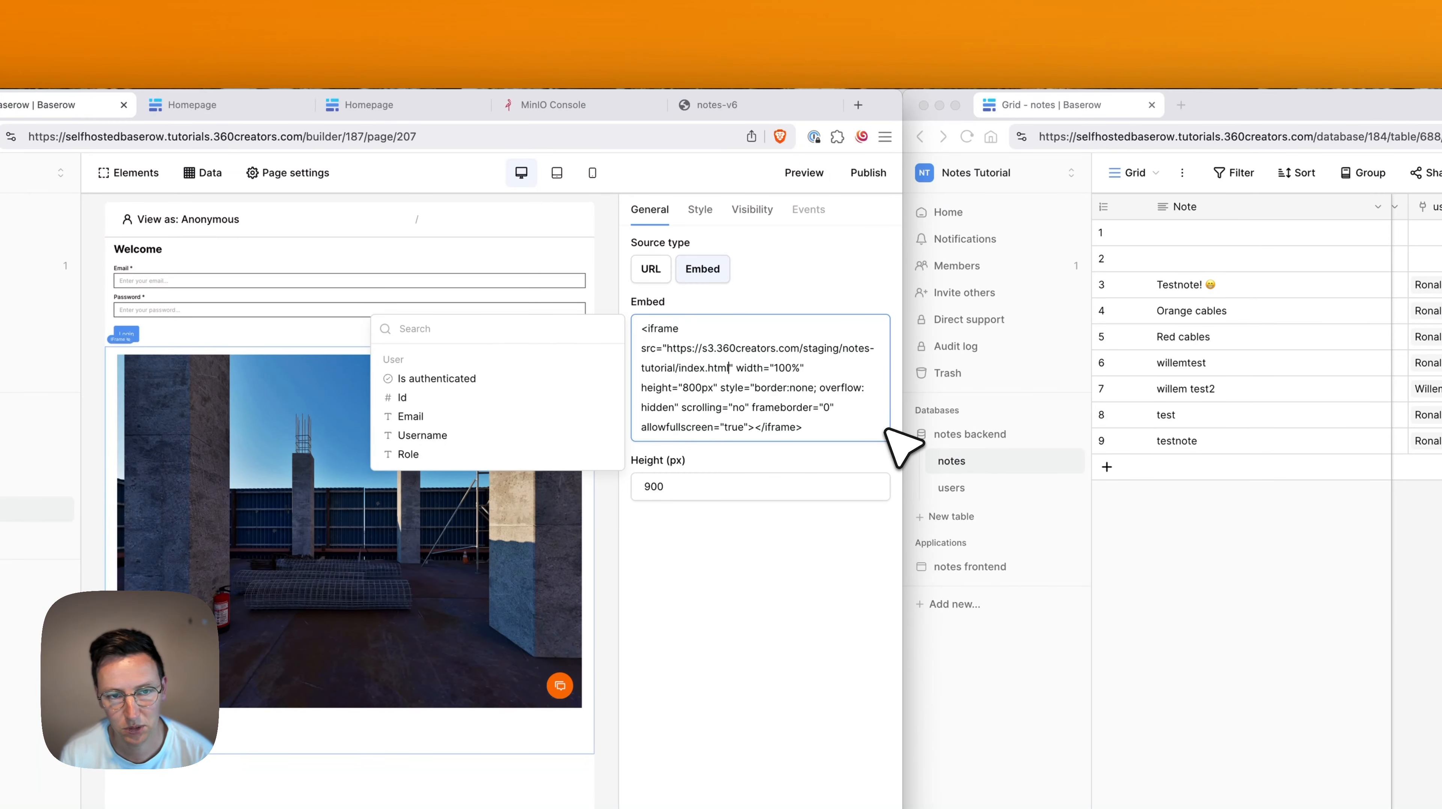
text(?)
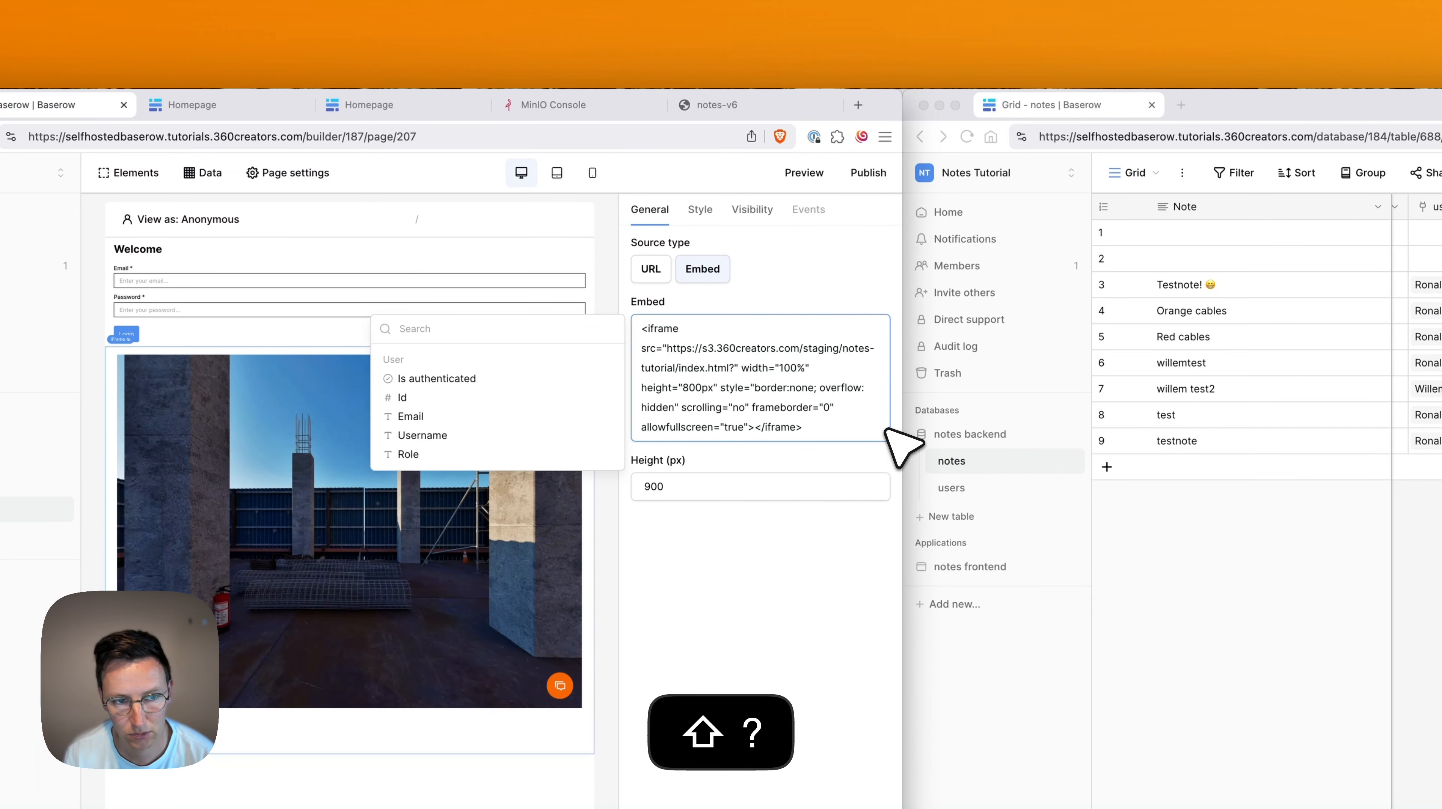
text(u)
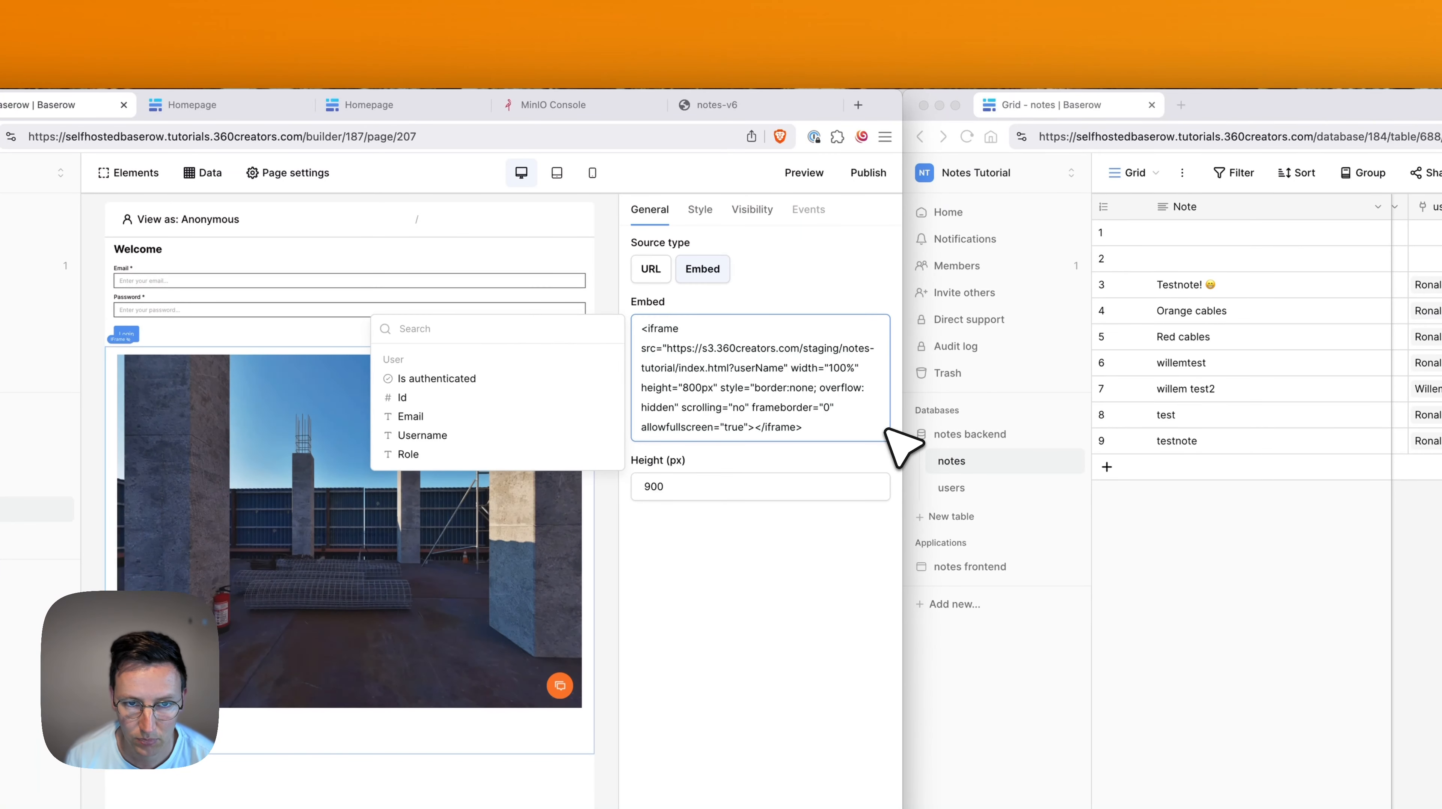
text(serName)
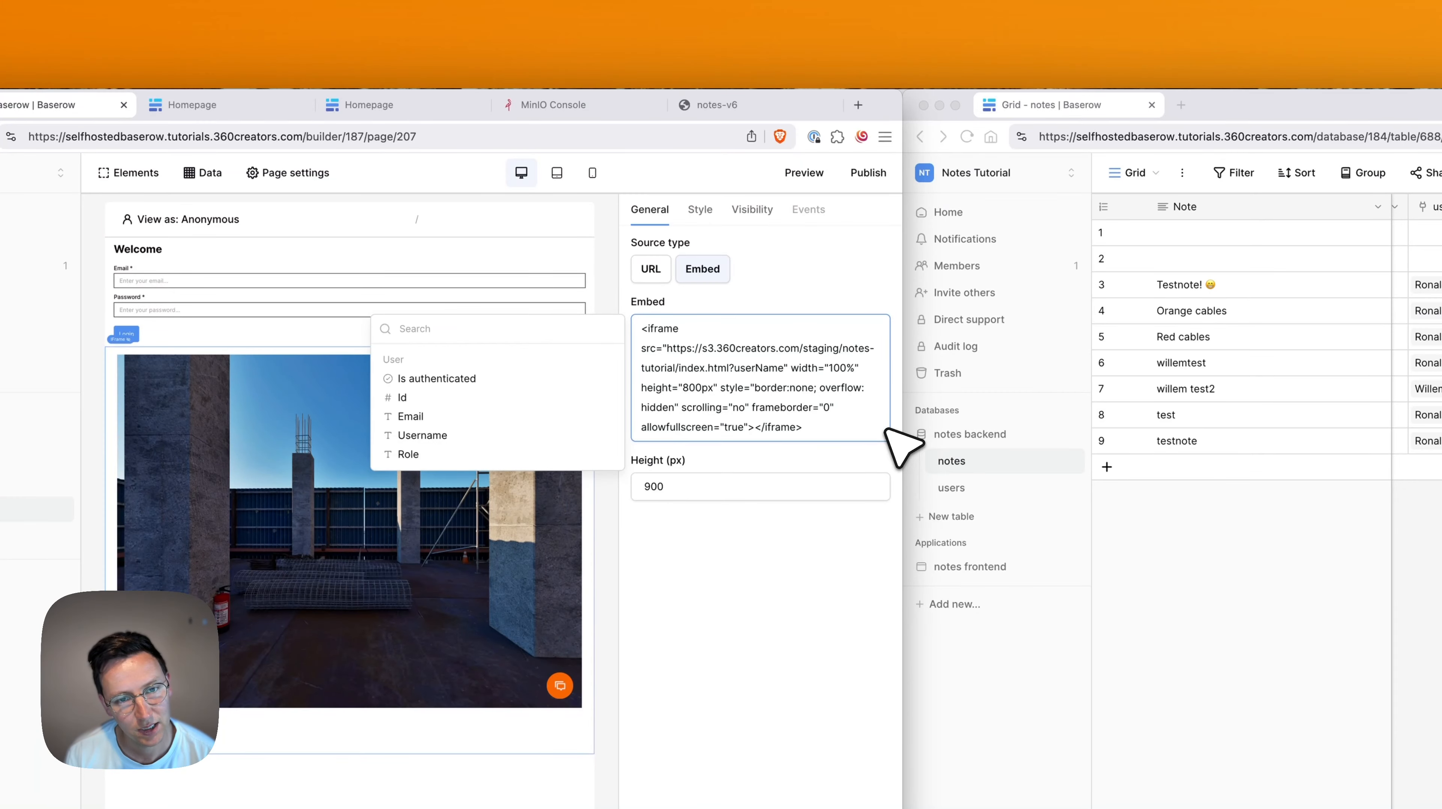
text(=)
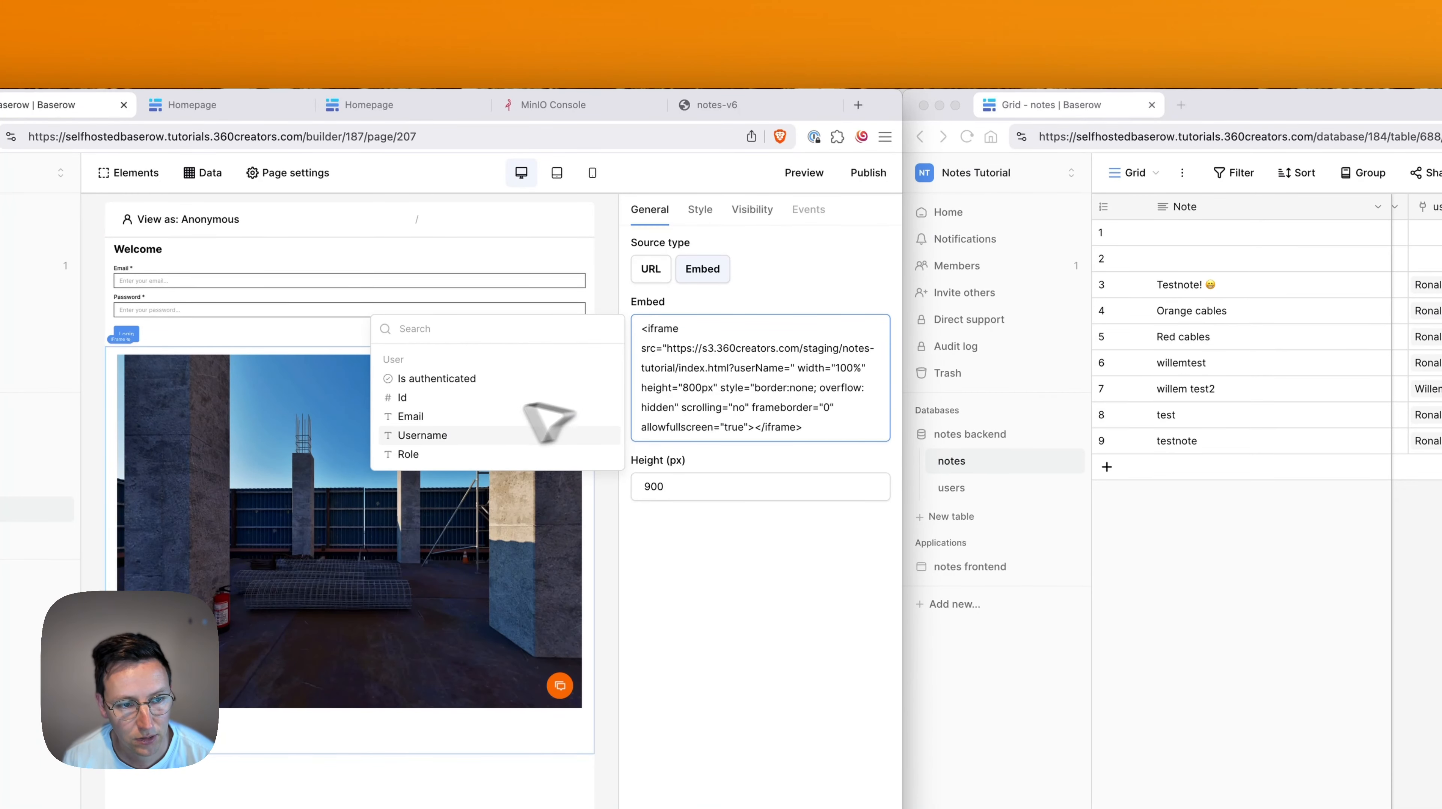
click(532, 435)
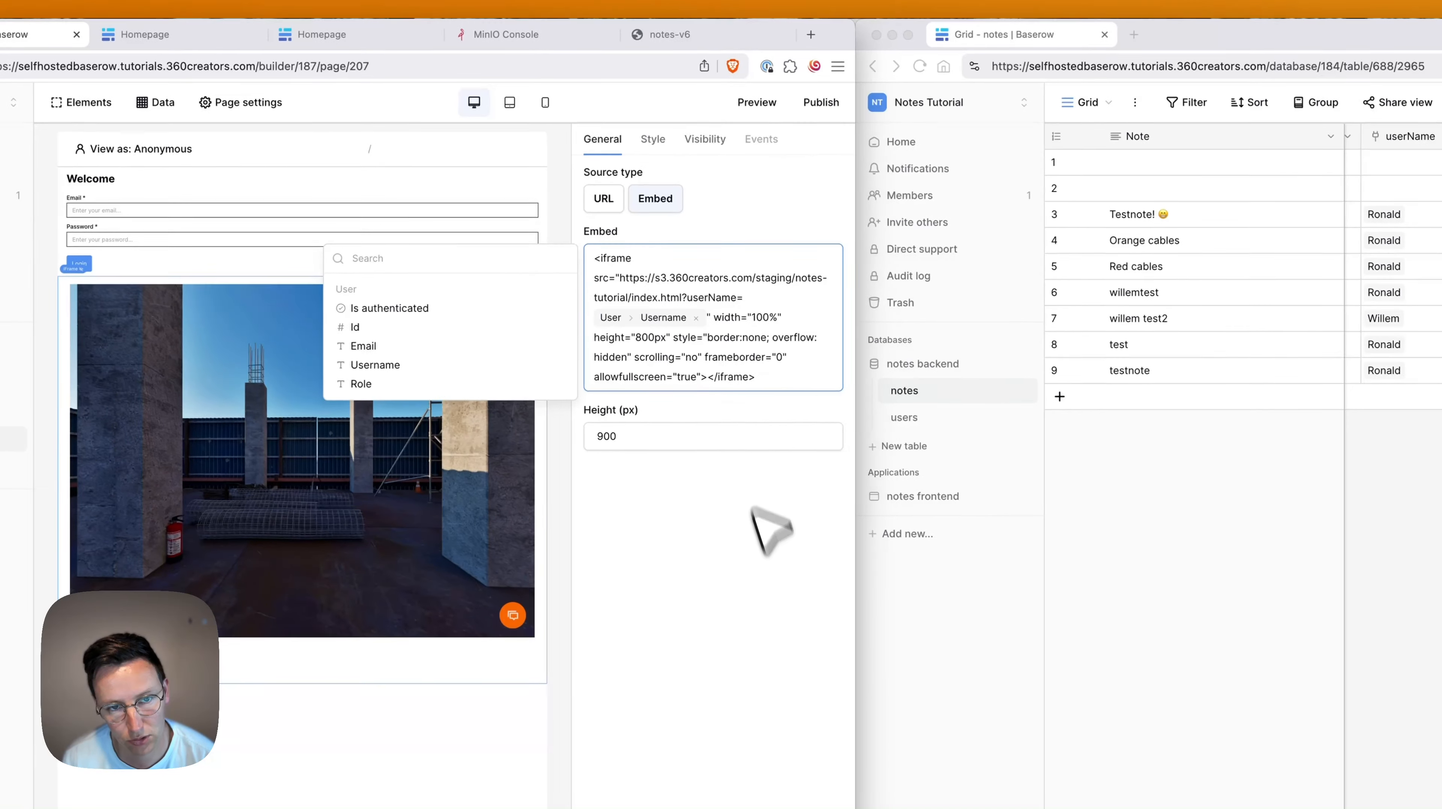
click(999, 647)
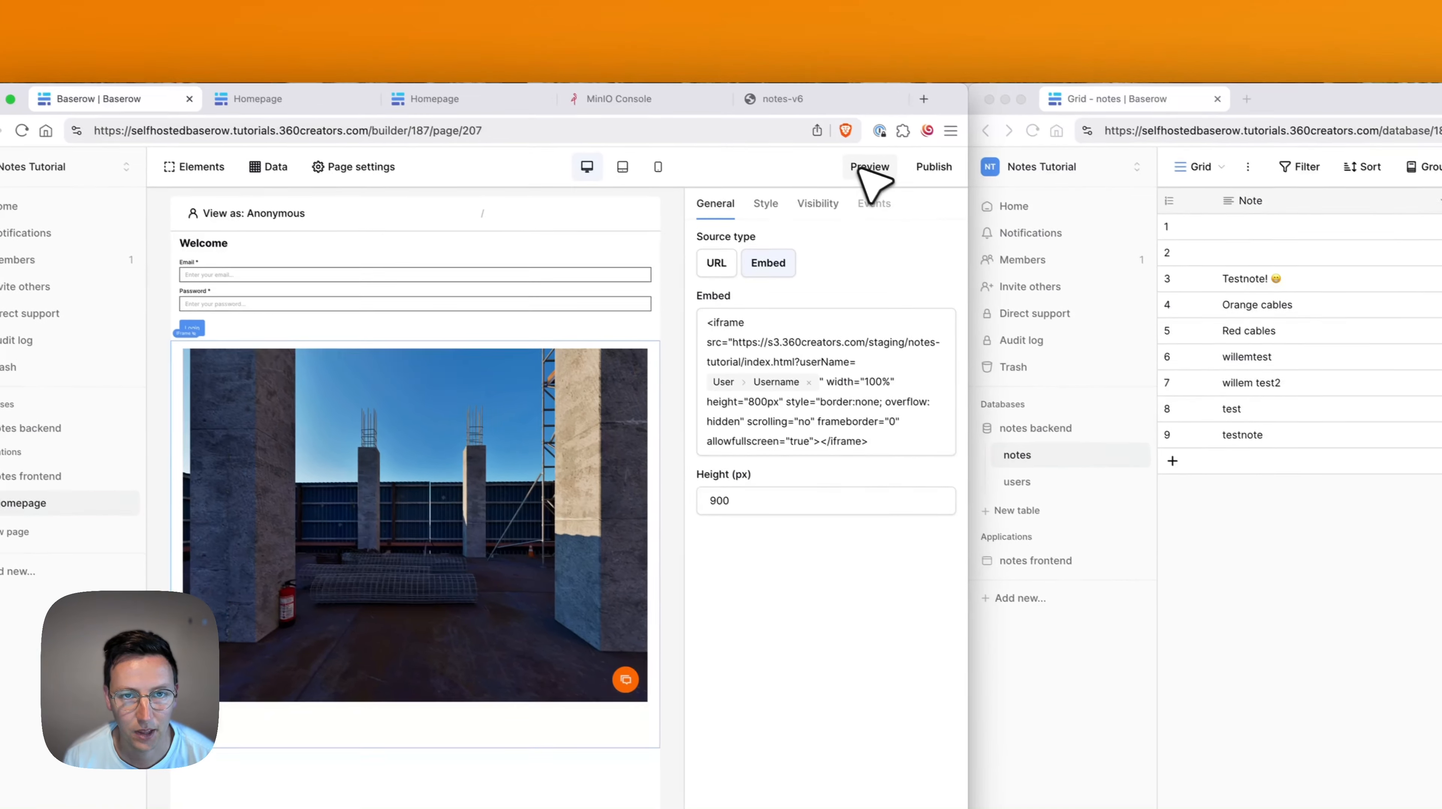
Preview the page and log in with the user's email and password.
click(752, 100)
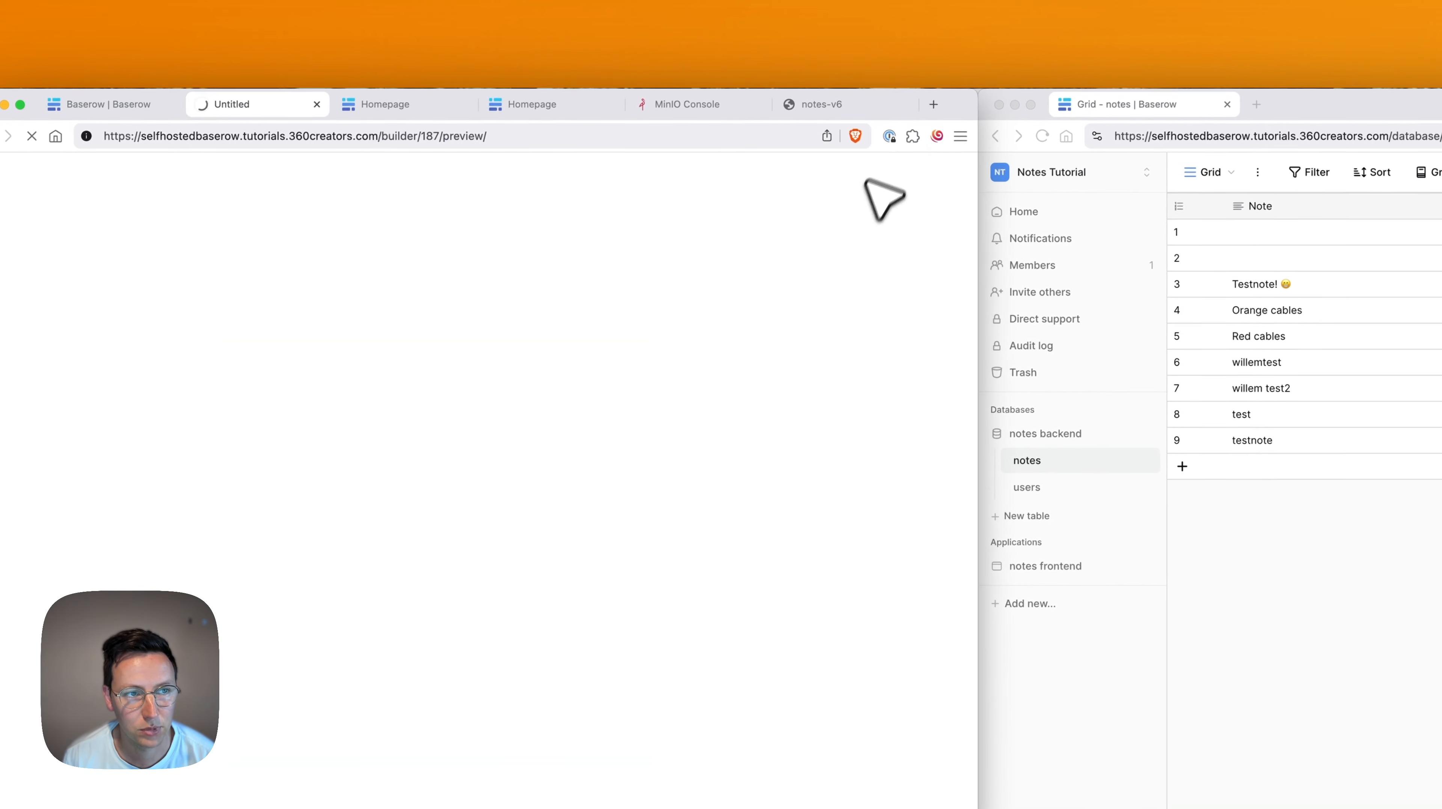
click(223, 238)
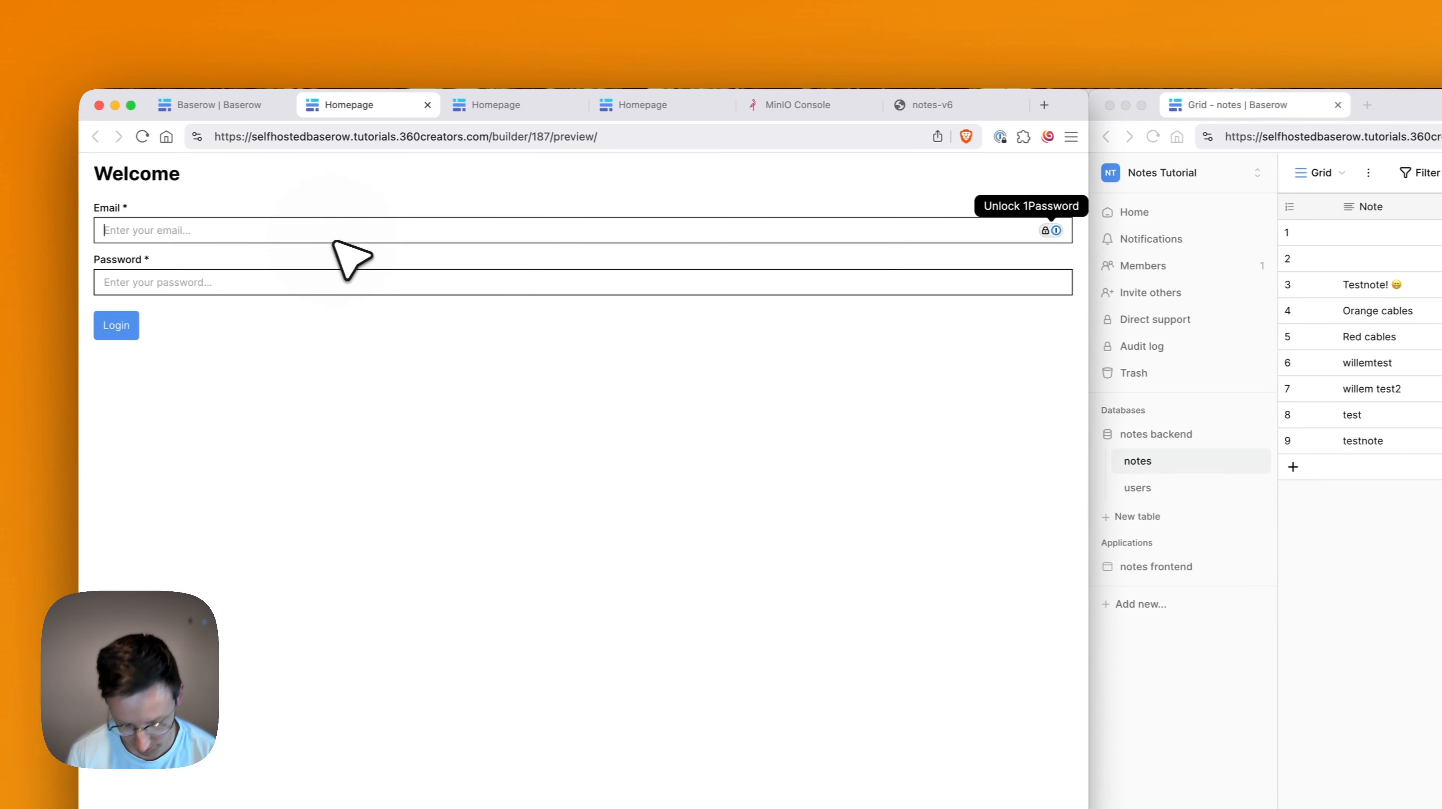
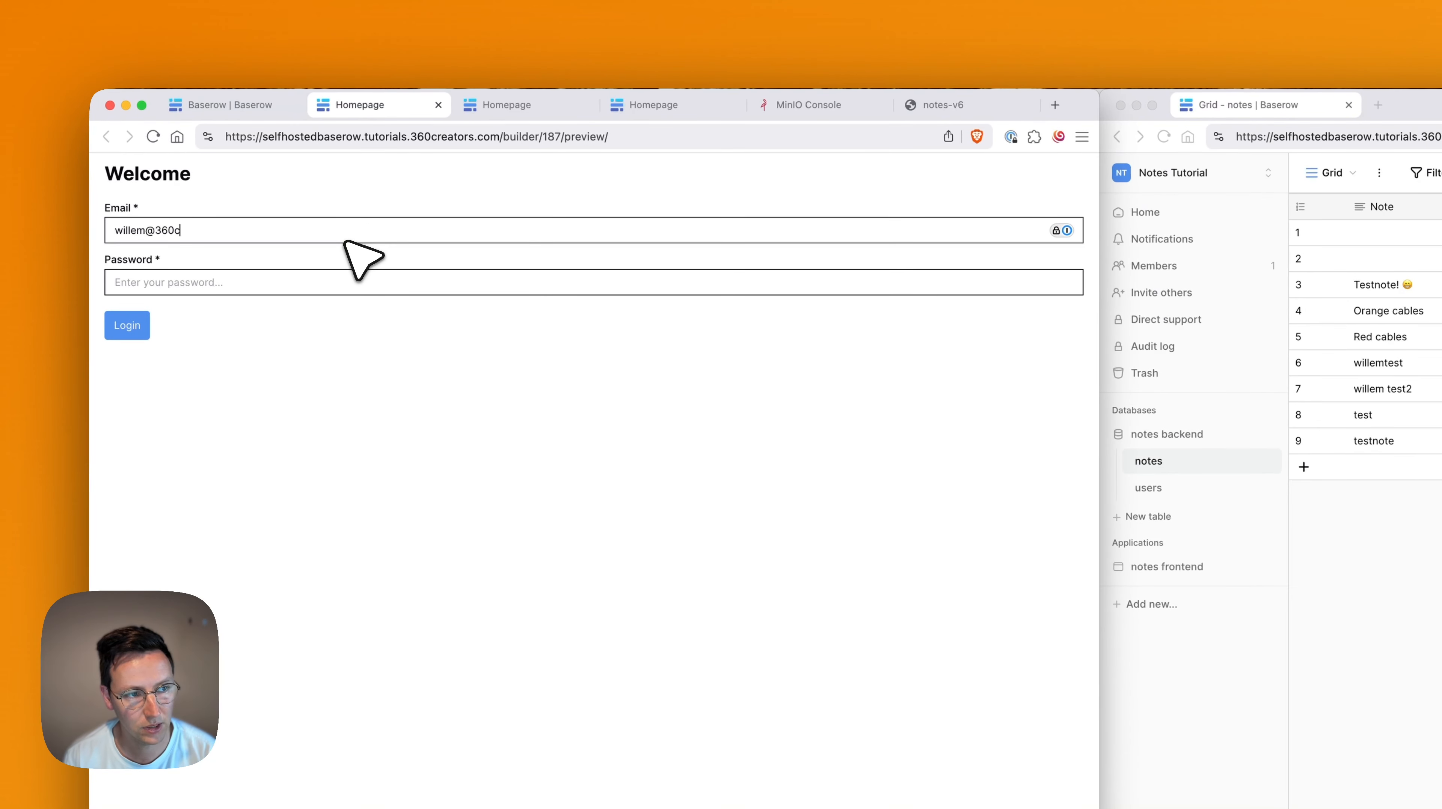
key(Tab)
text(***)
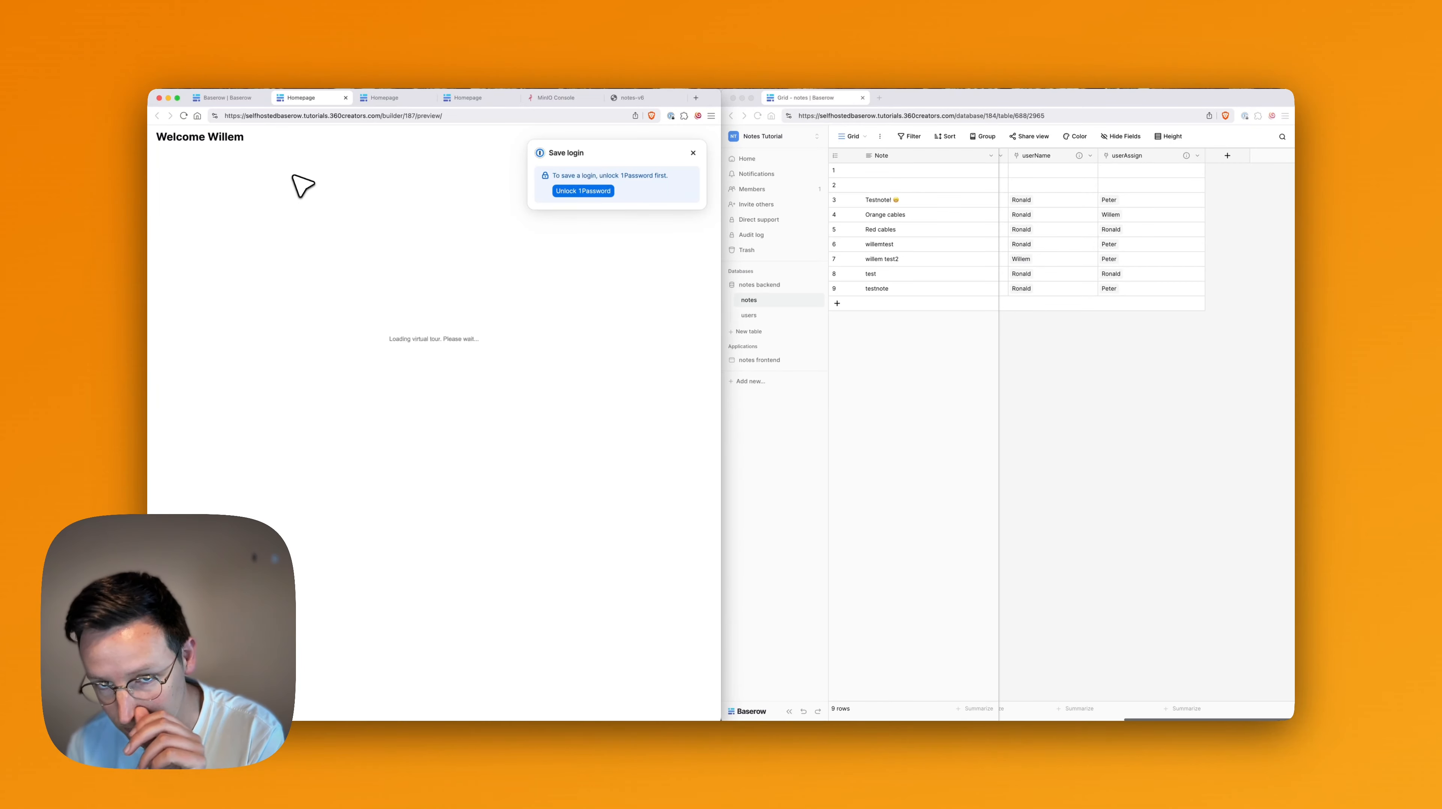
Frame the concrete tower, capture it, and submit note 'testnote3' assigned to a teammate.
click(686, 492)
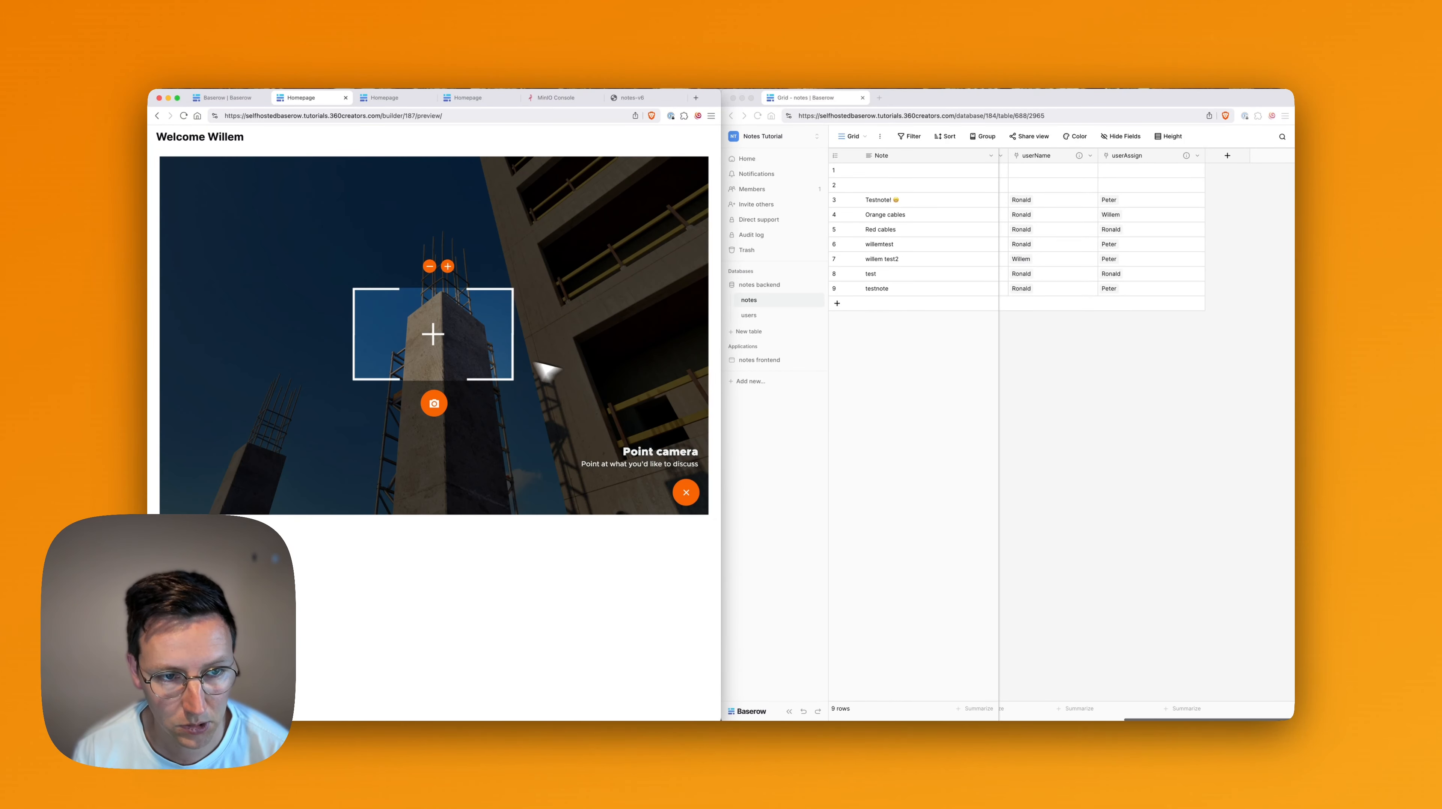
drag(538, 408, 527, 446)
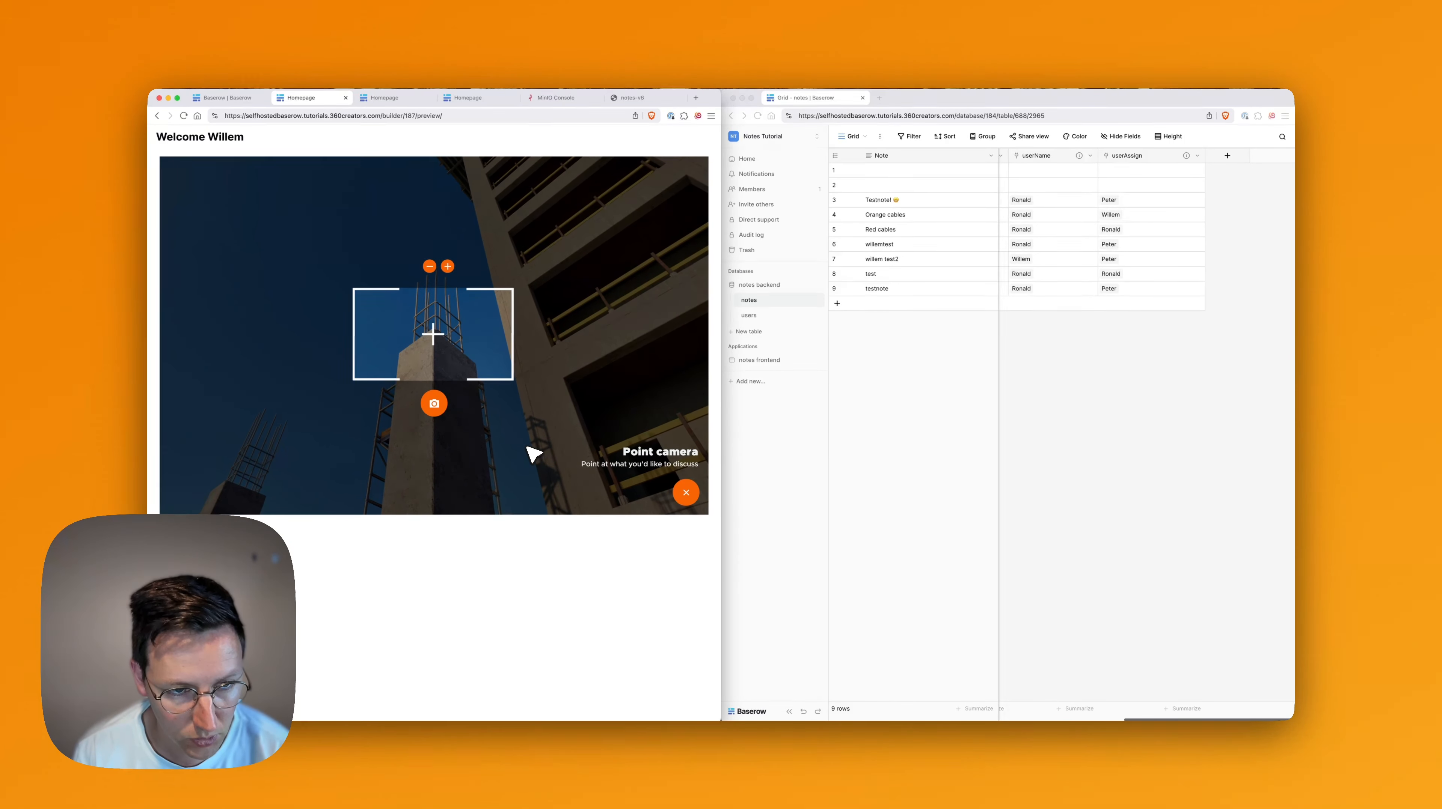
click(434, 404)
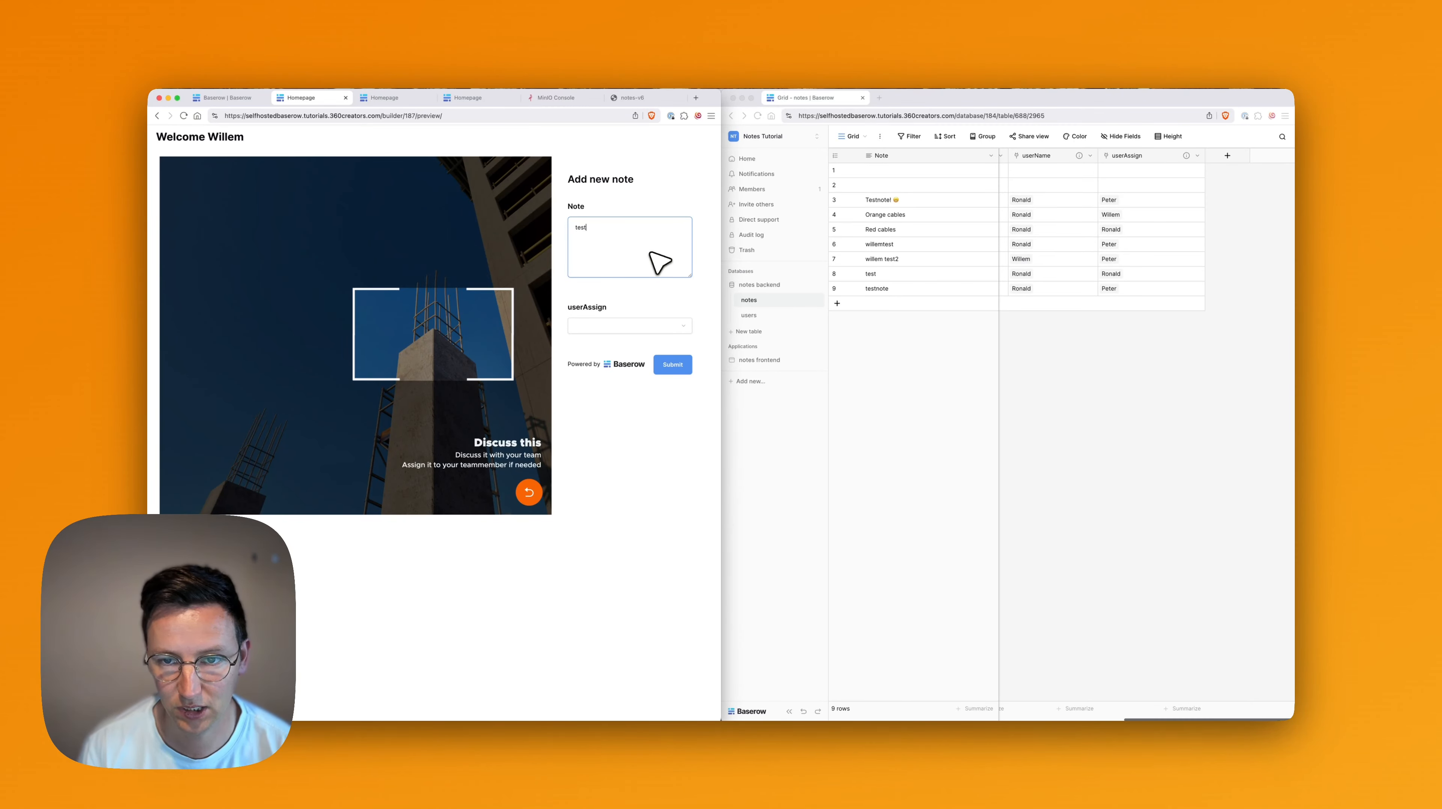
text(3)
key(Tab)
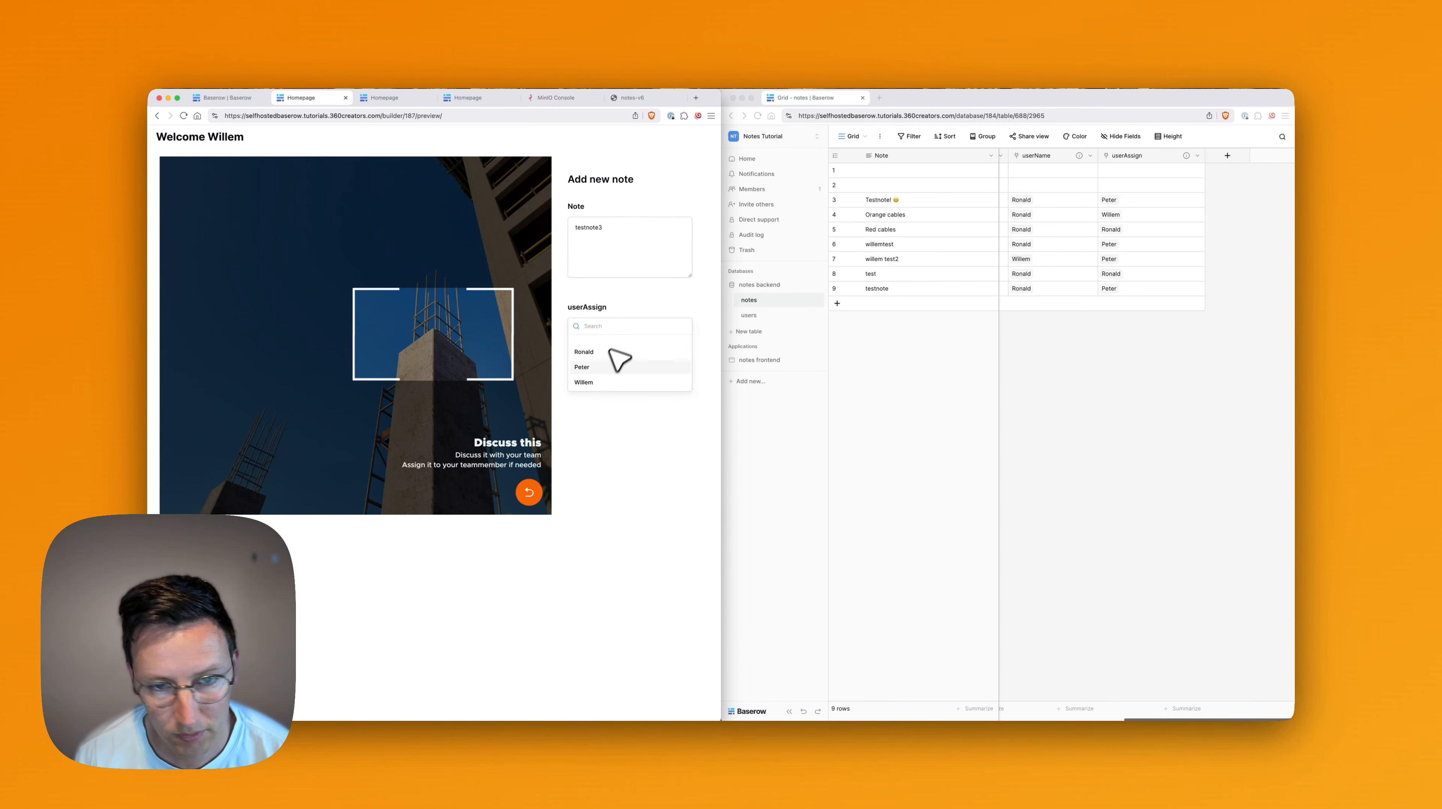
click(604, 366)
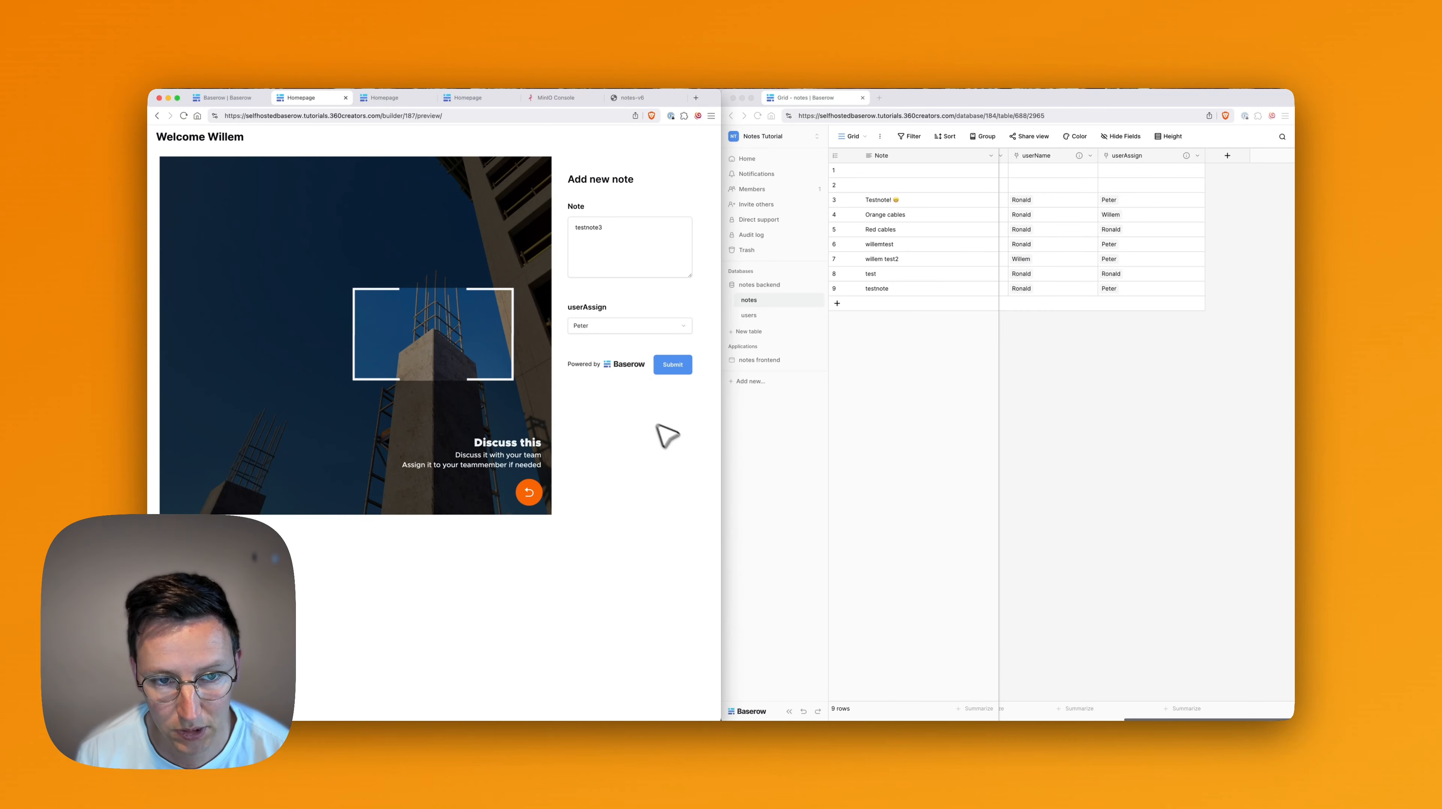
click(674, 366)
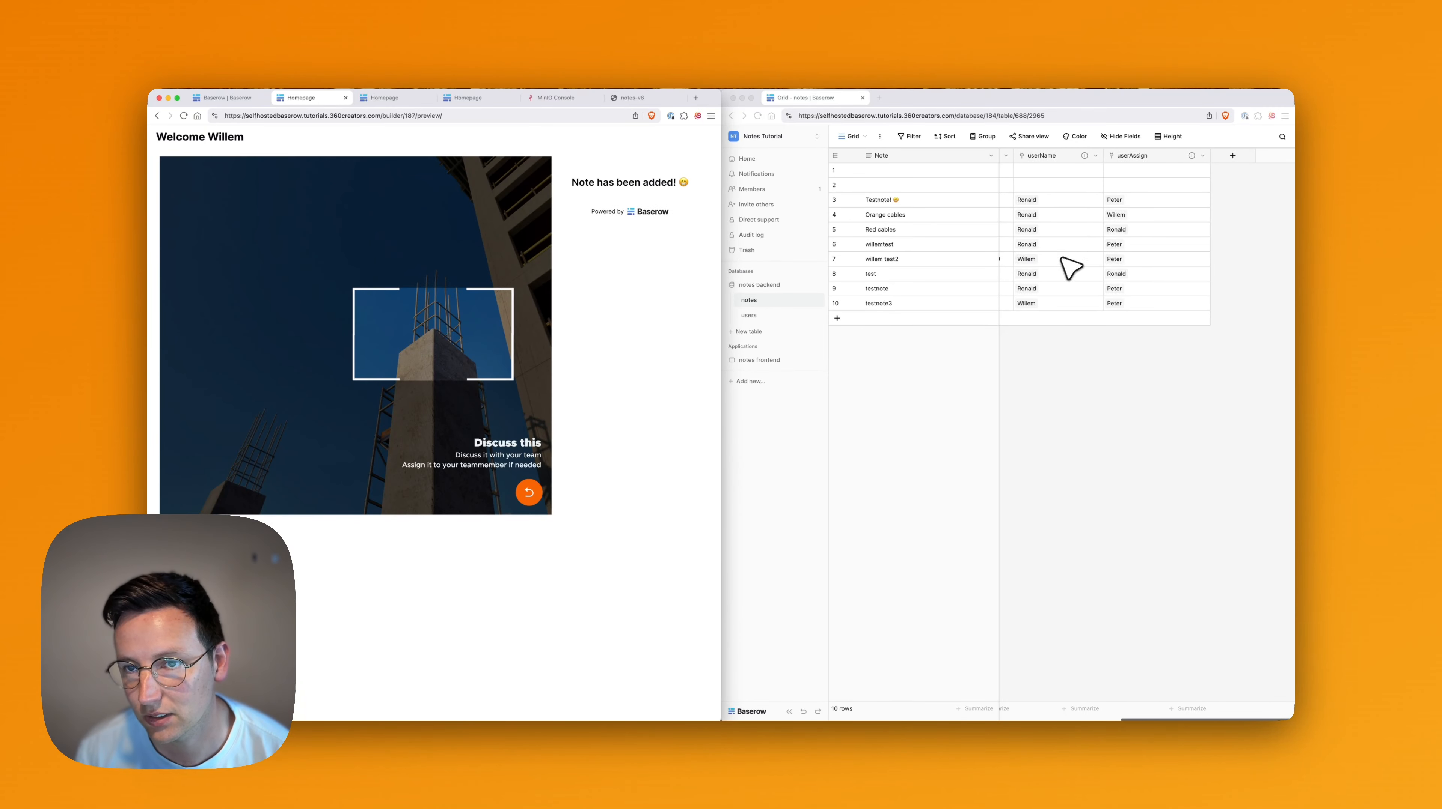
Check row 10 in the notes grid, then reload the preview page.
scroll(1088, 286, left, 1)
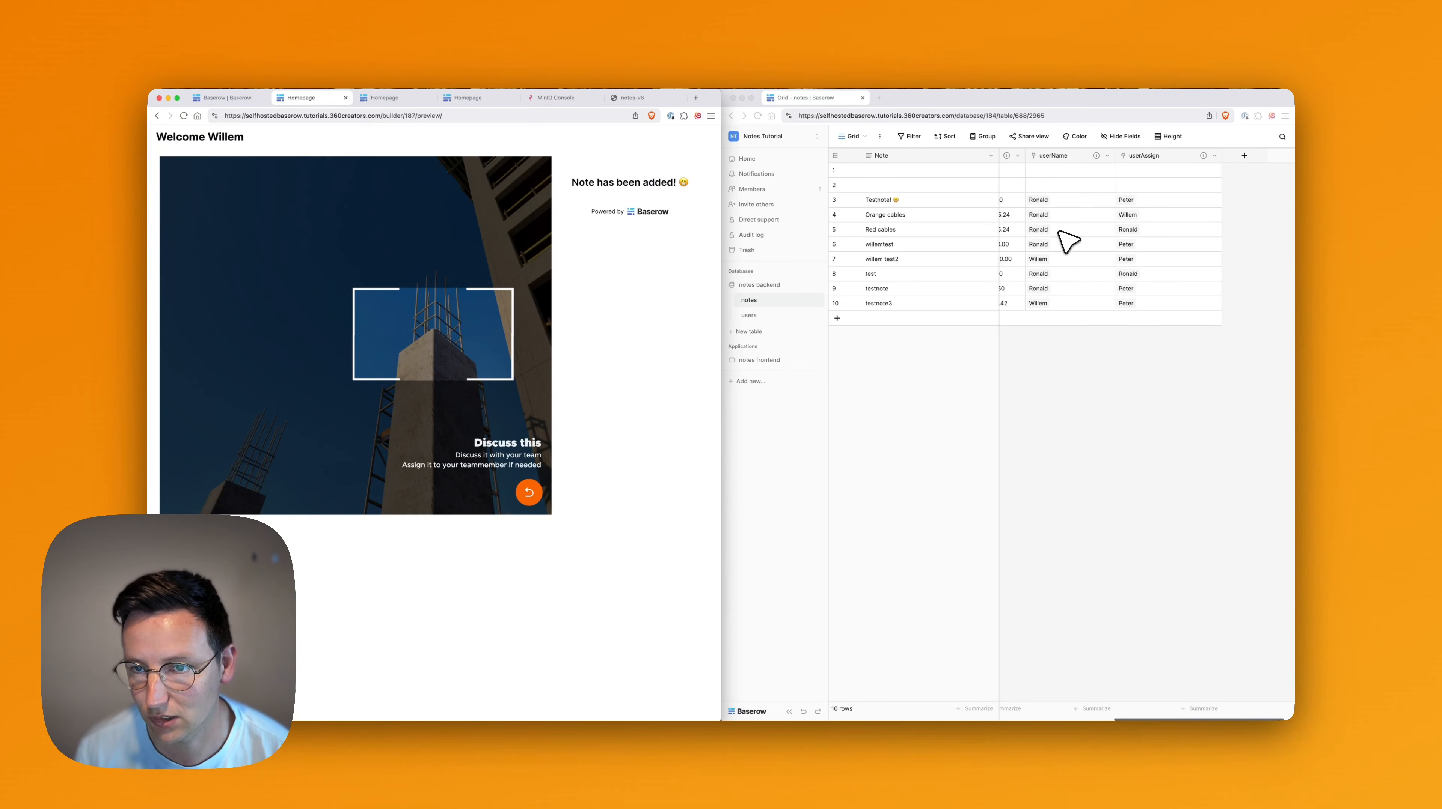
scroll(1088, 295, left, 5)
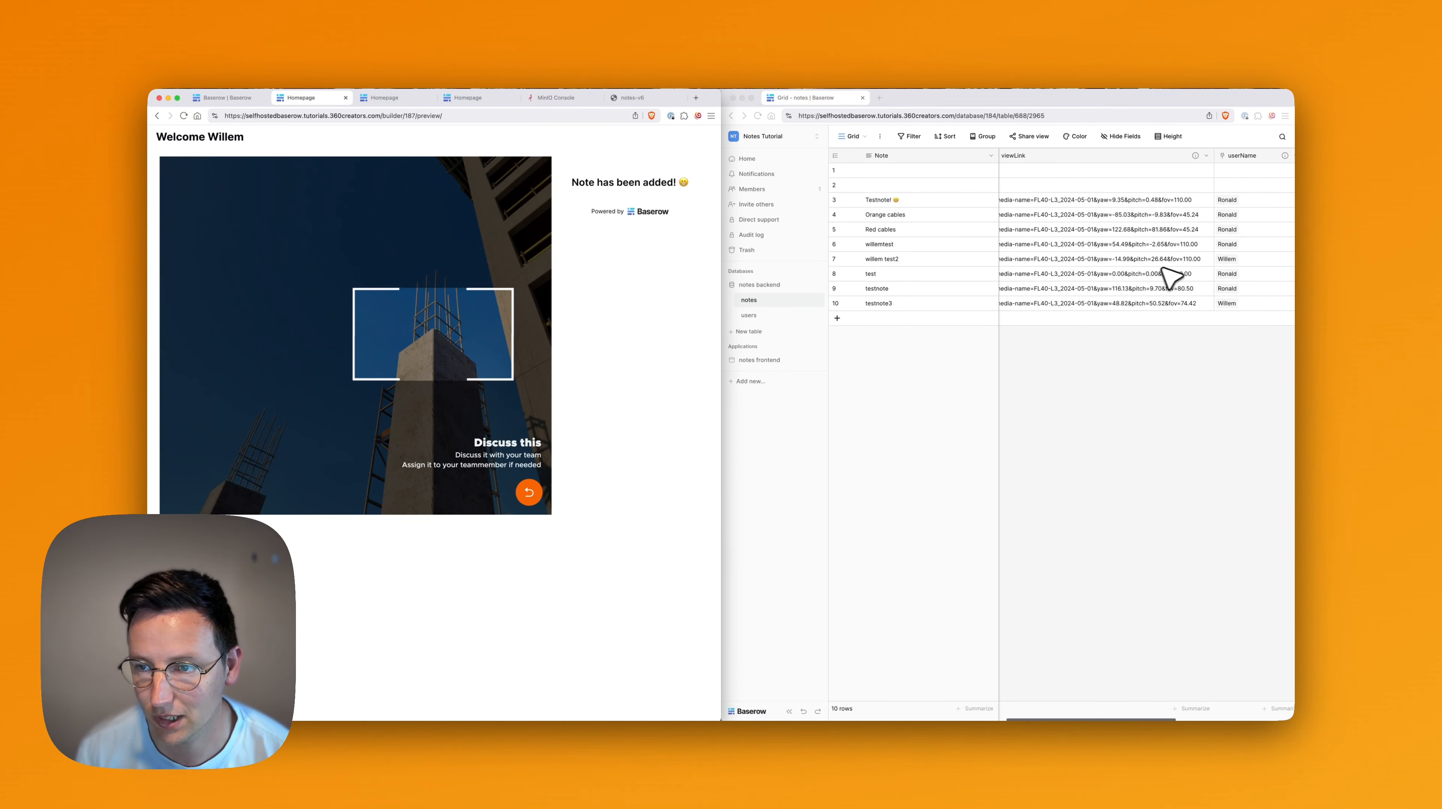
scroll(1168, 280, right, 5)
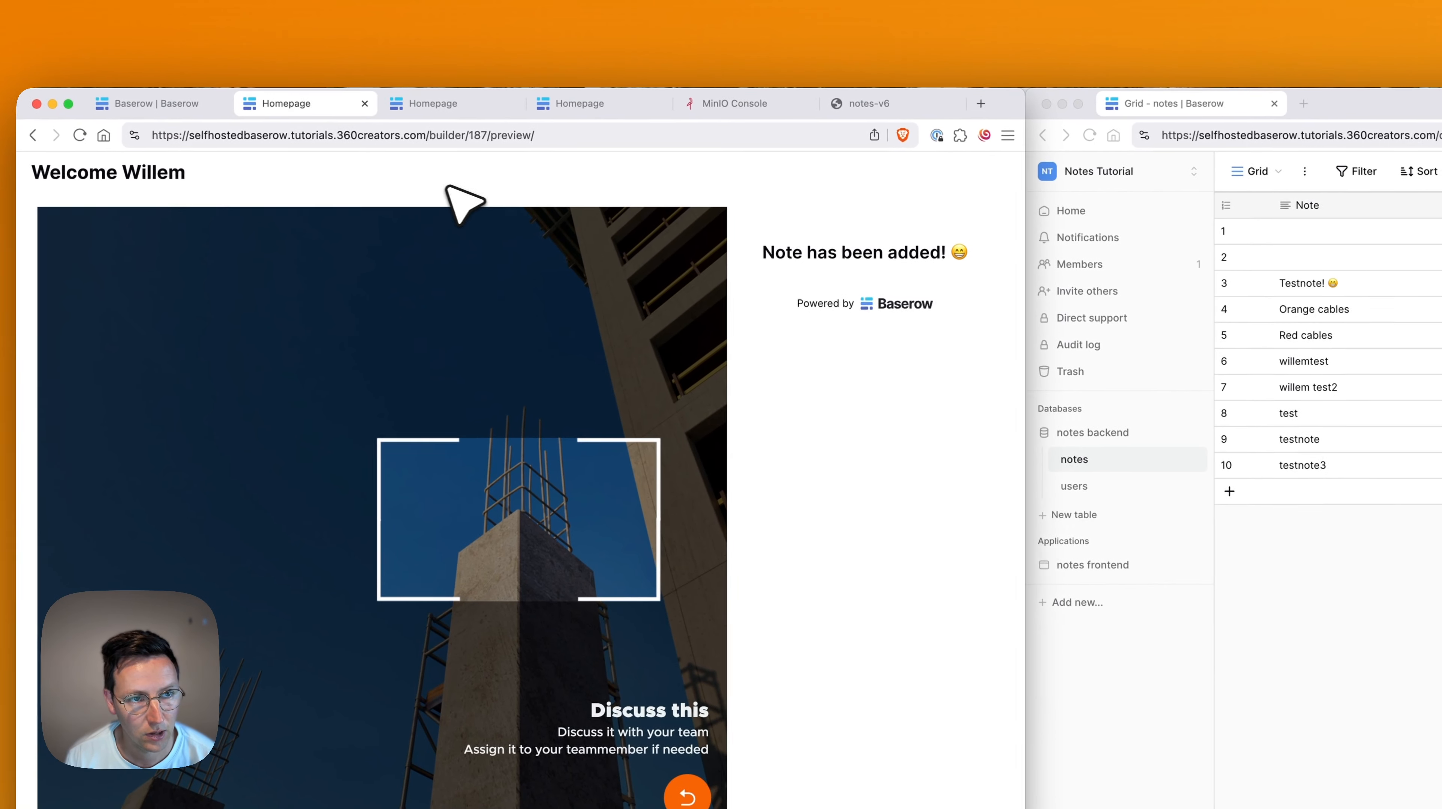
key(super+r)
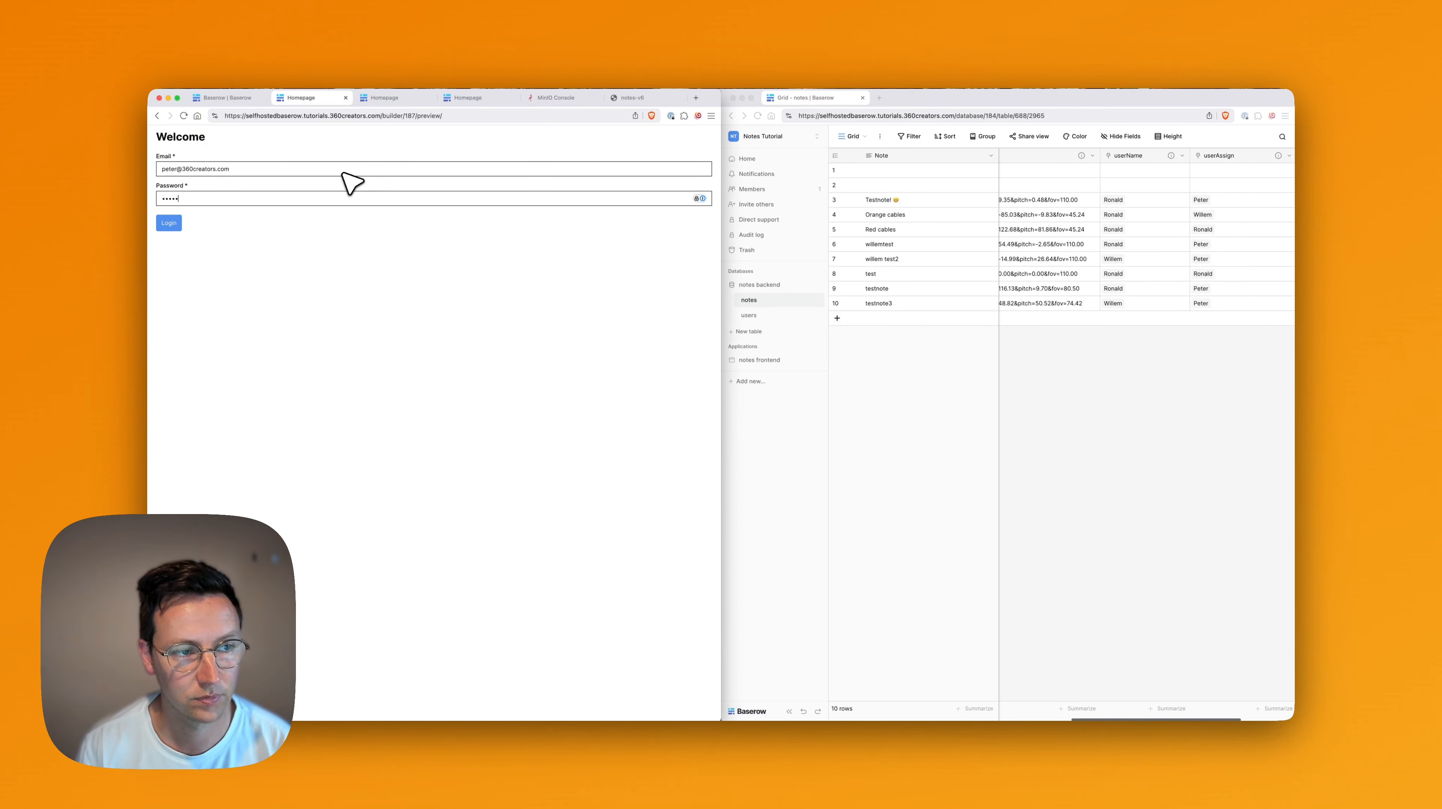
Log in as the second user and submit note 'petertest' from the panorama, assigned to the first user.
key(Return)
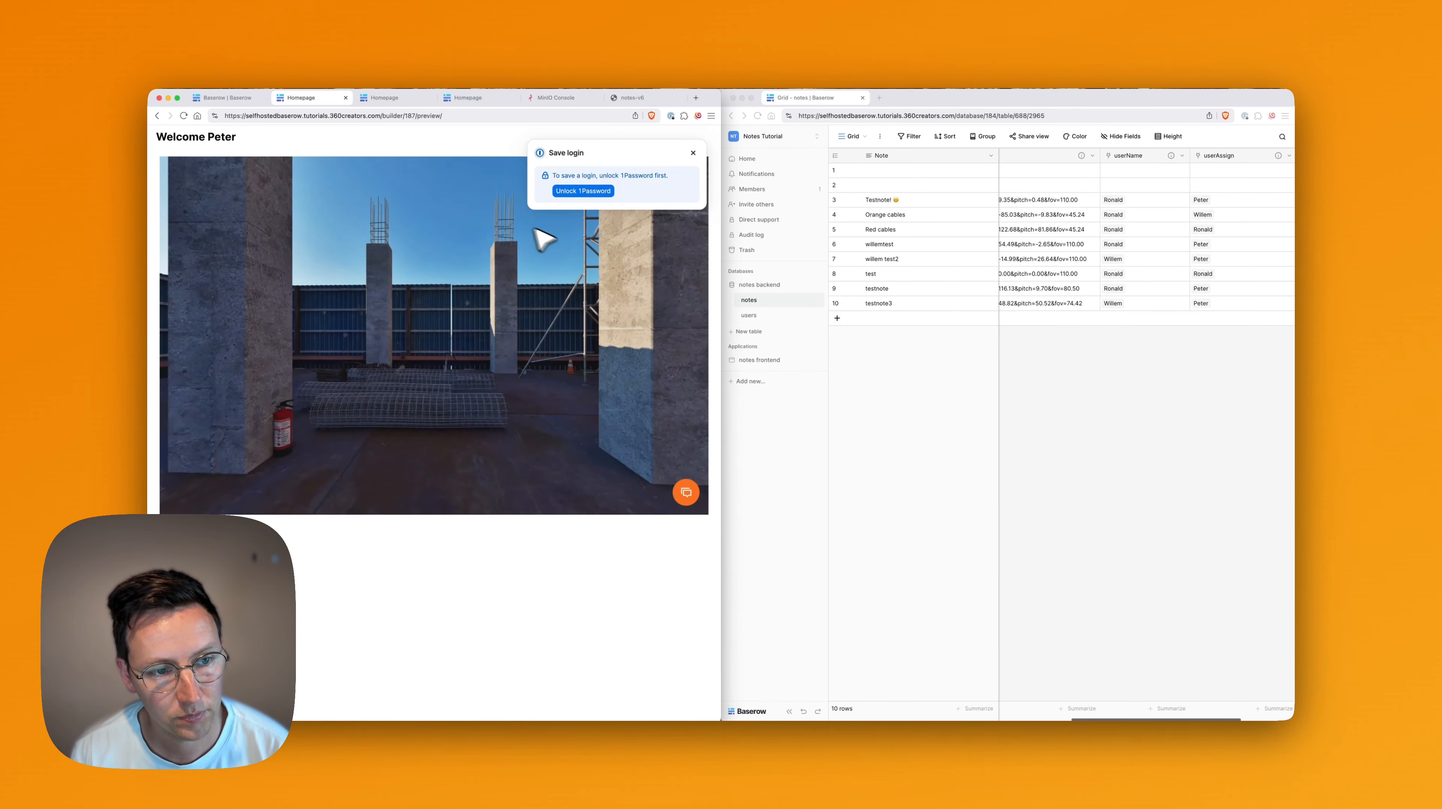
click(685, 493)
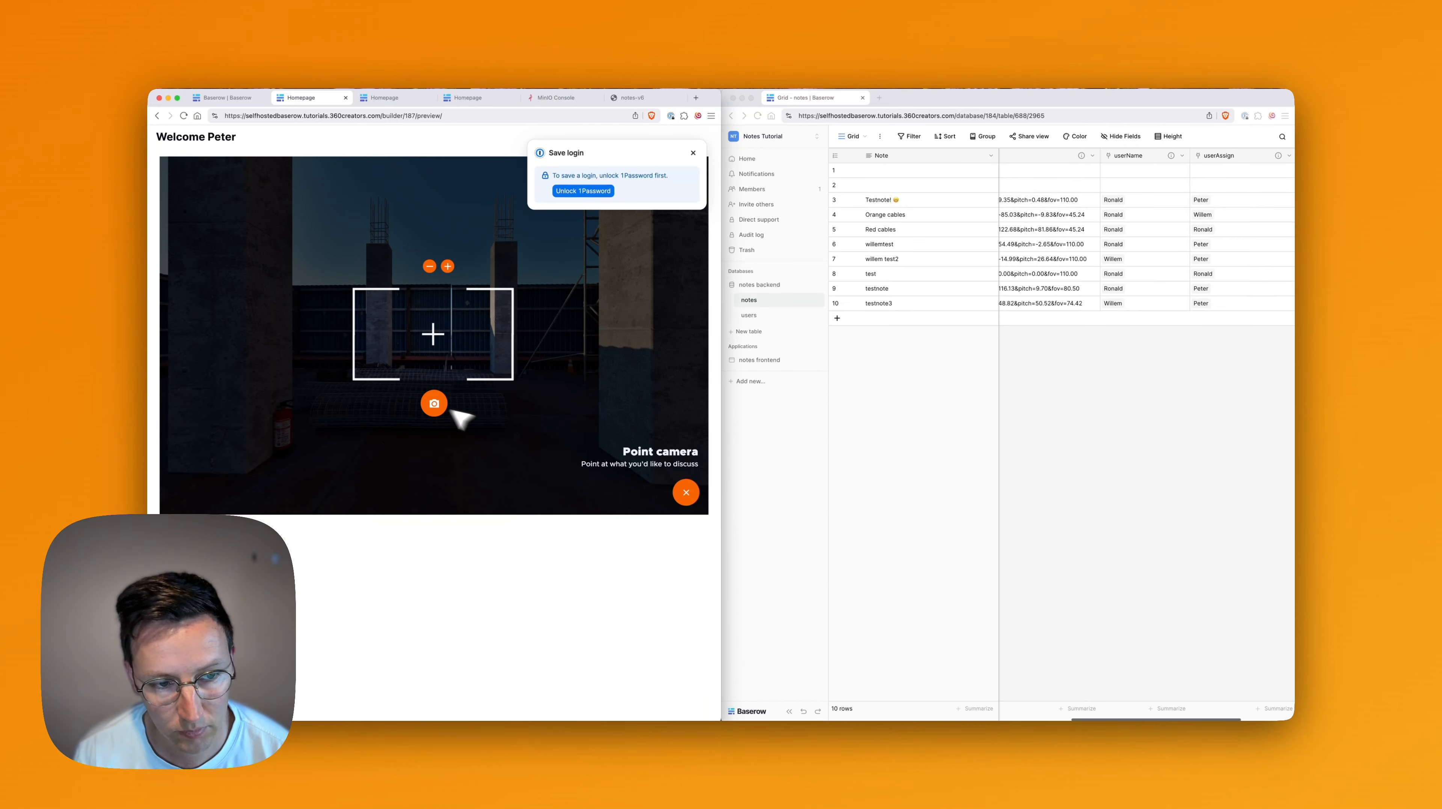
click(433, 403)
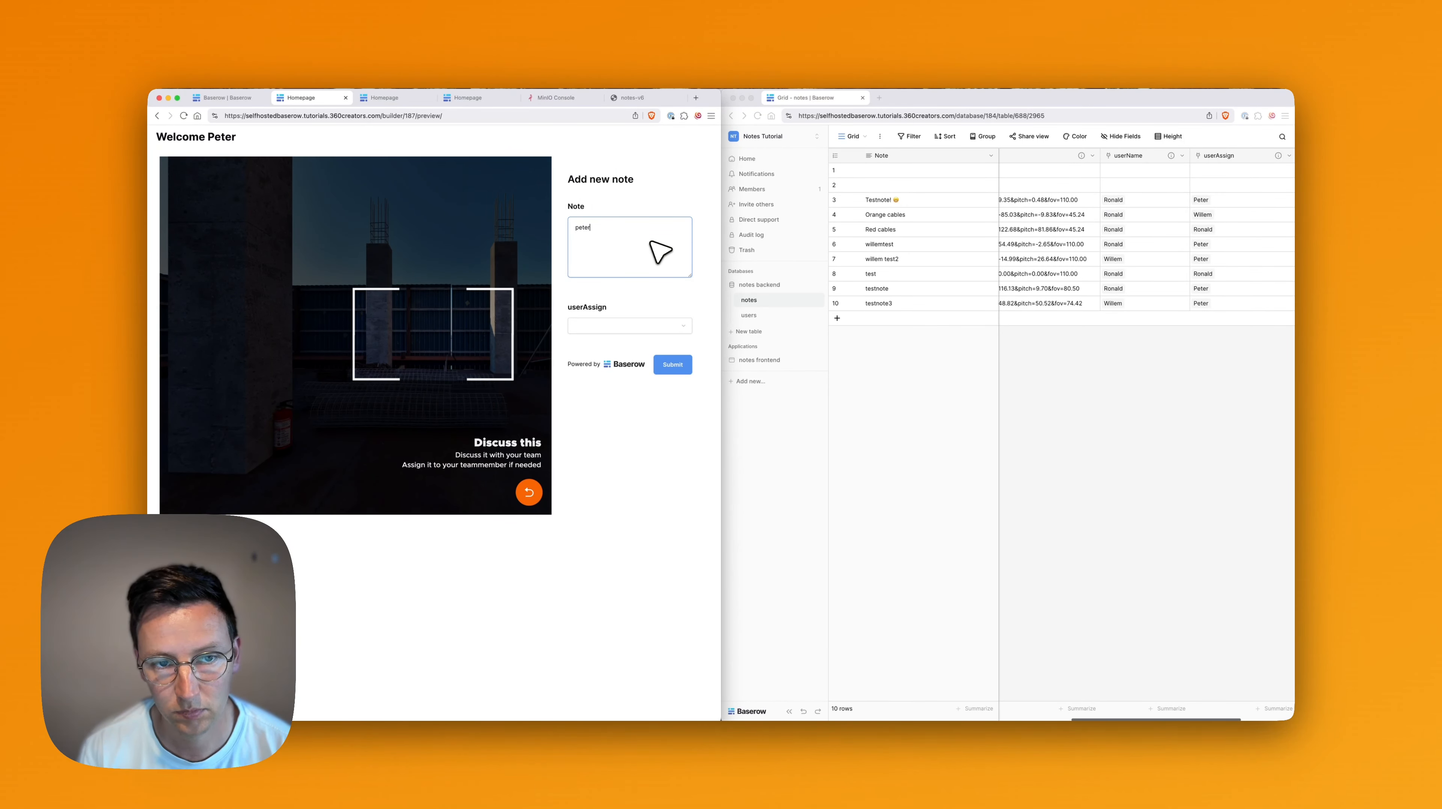
click(624, 327)
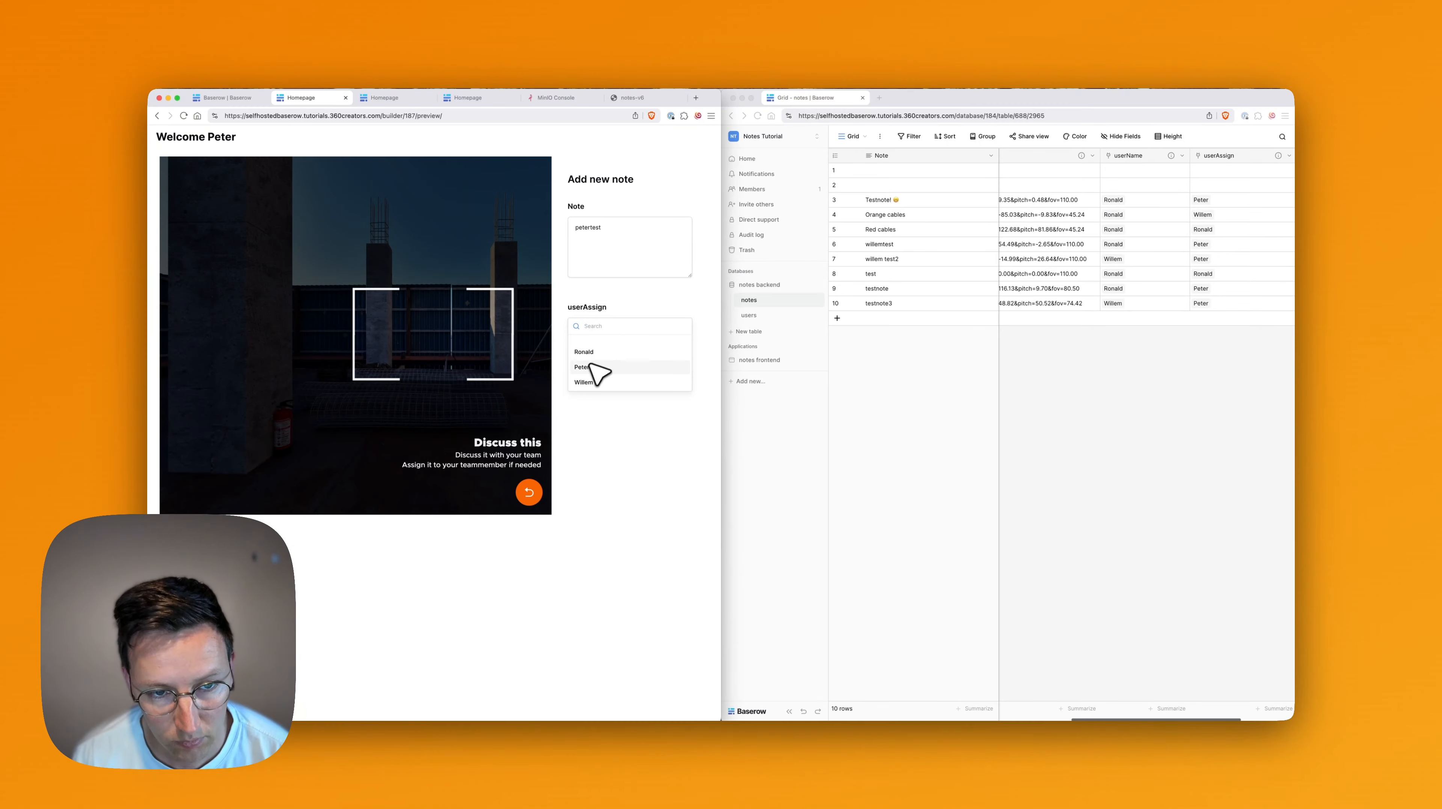
click(623, 362)
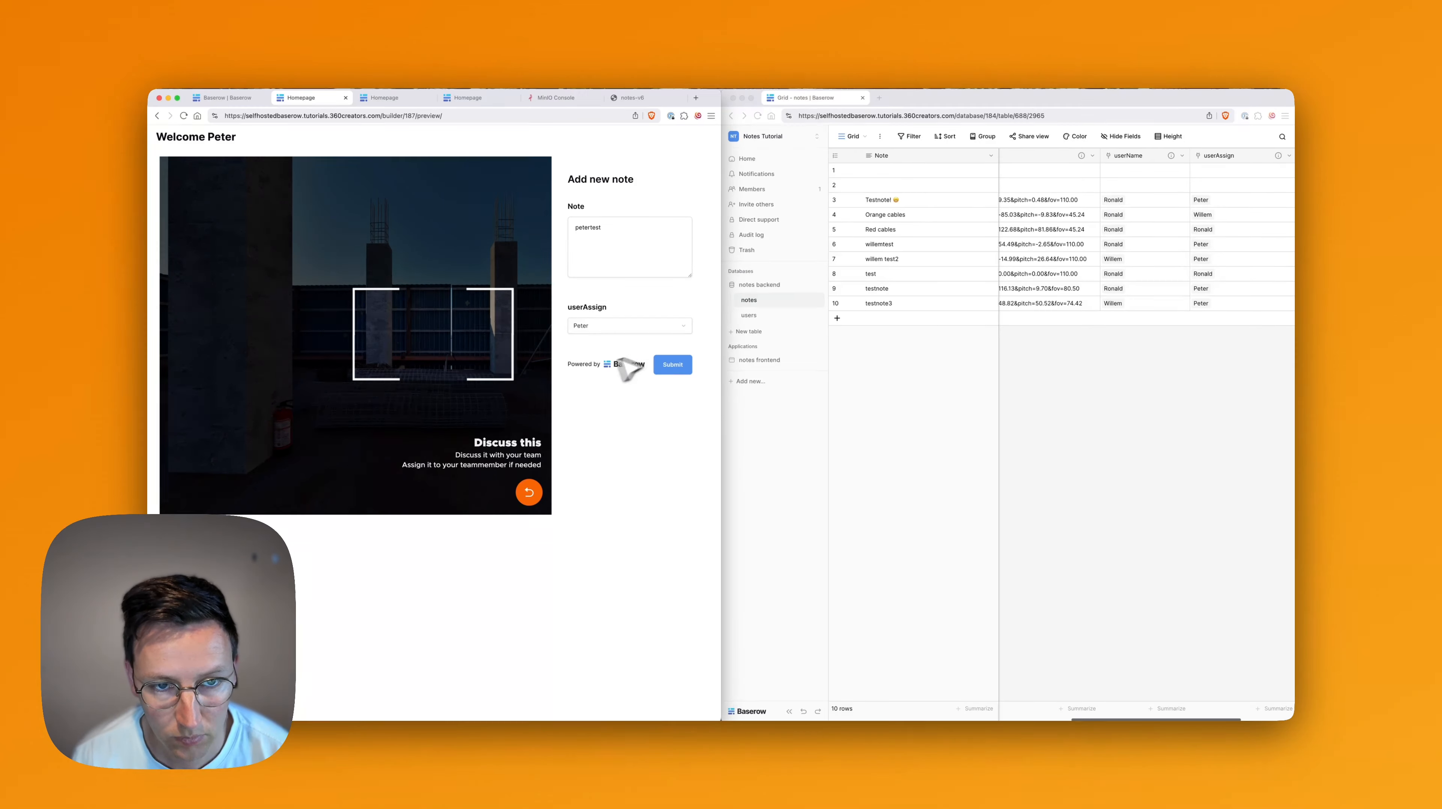
click(667, 327)
click(602, 352)
click(618, 328)
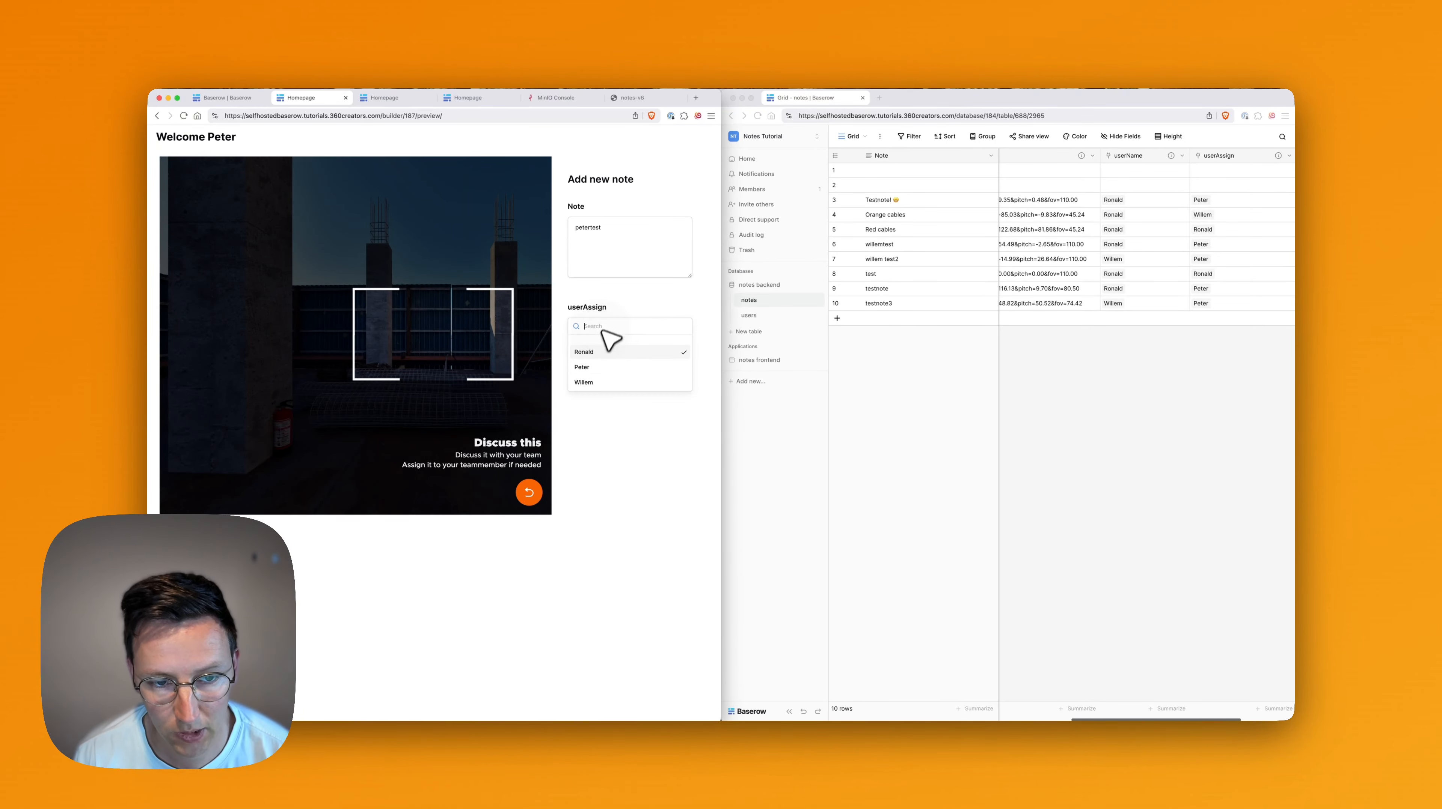
click(595, 383)
click(673, 365)
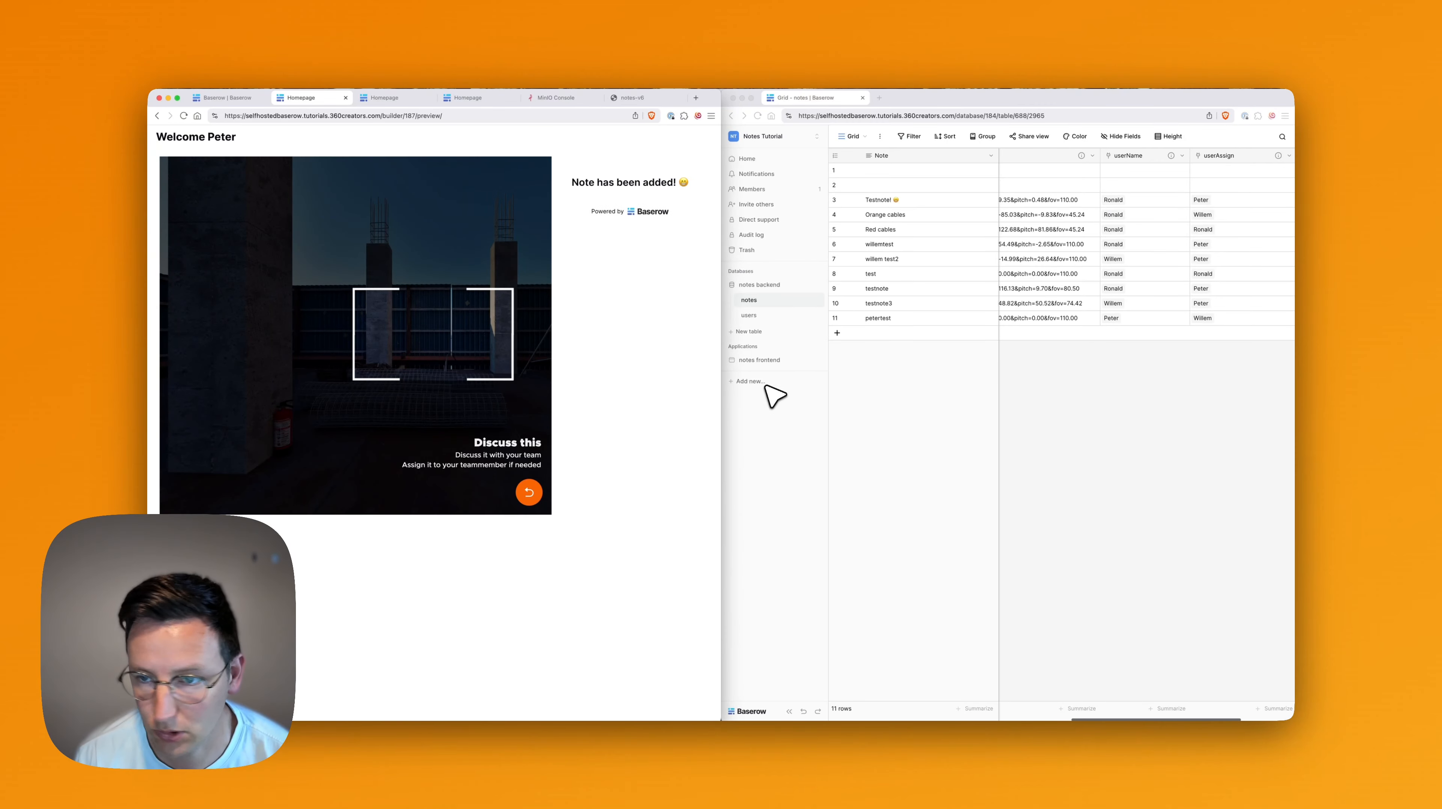
Check the new row 11 in the notes table window.
click(1140, 414)
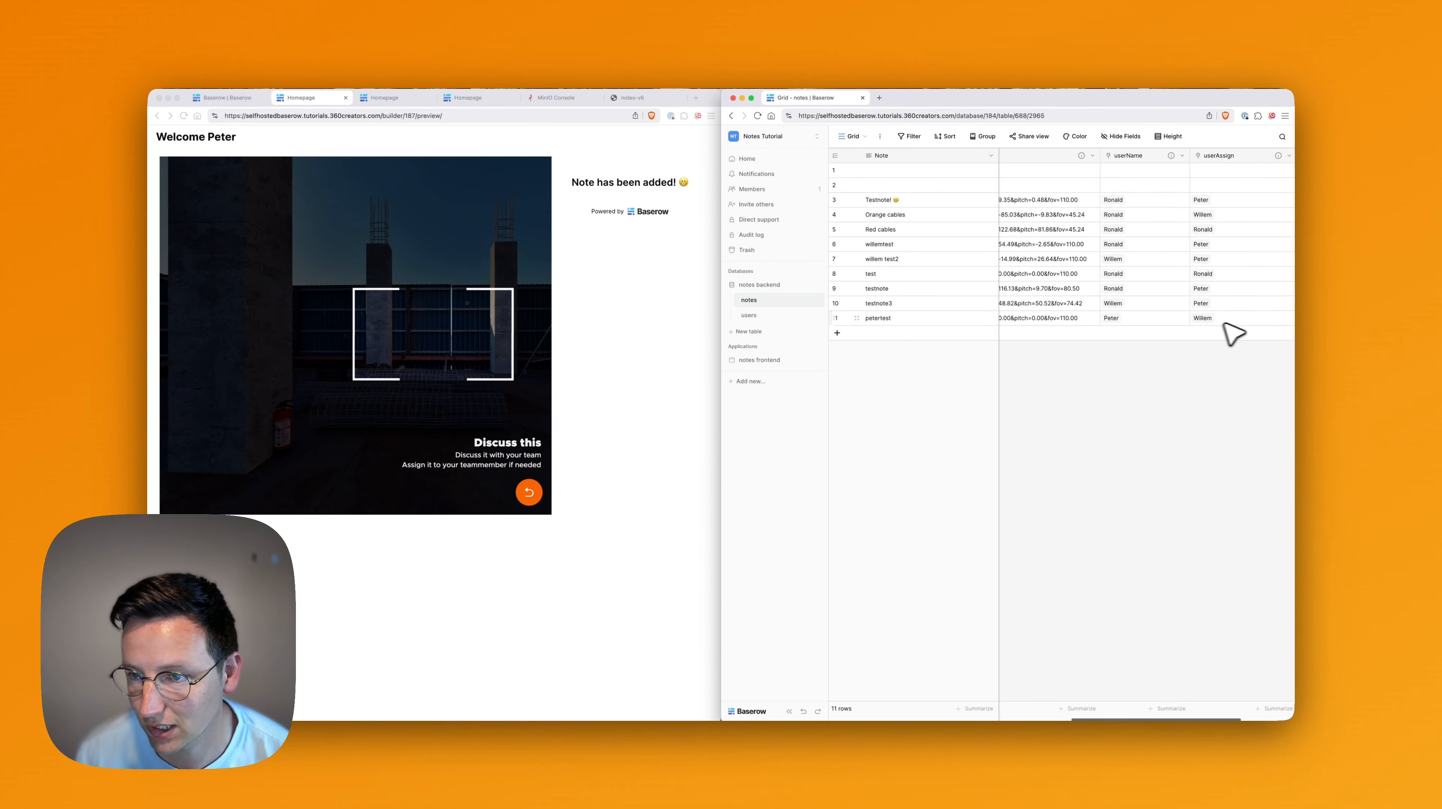
scroll(1139, 328, left, 3)
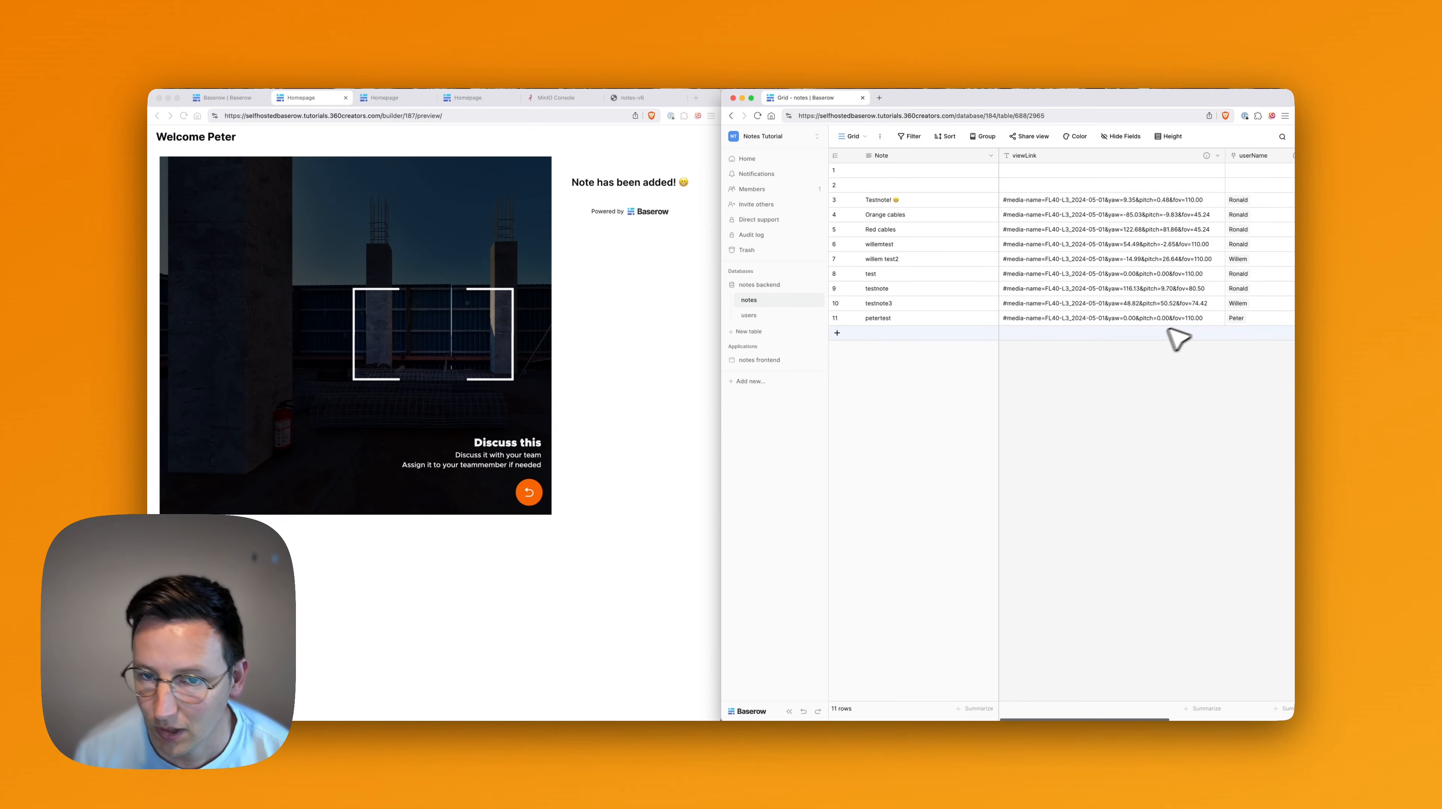
scroll(1096, 306, right, 5)
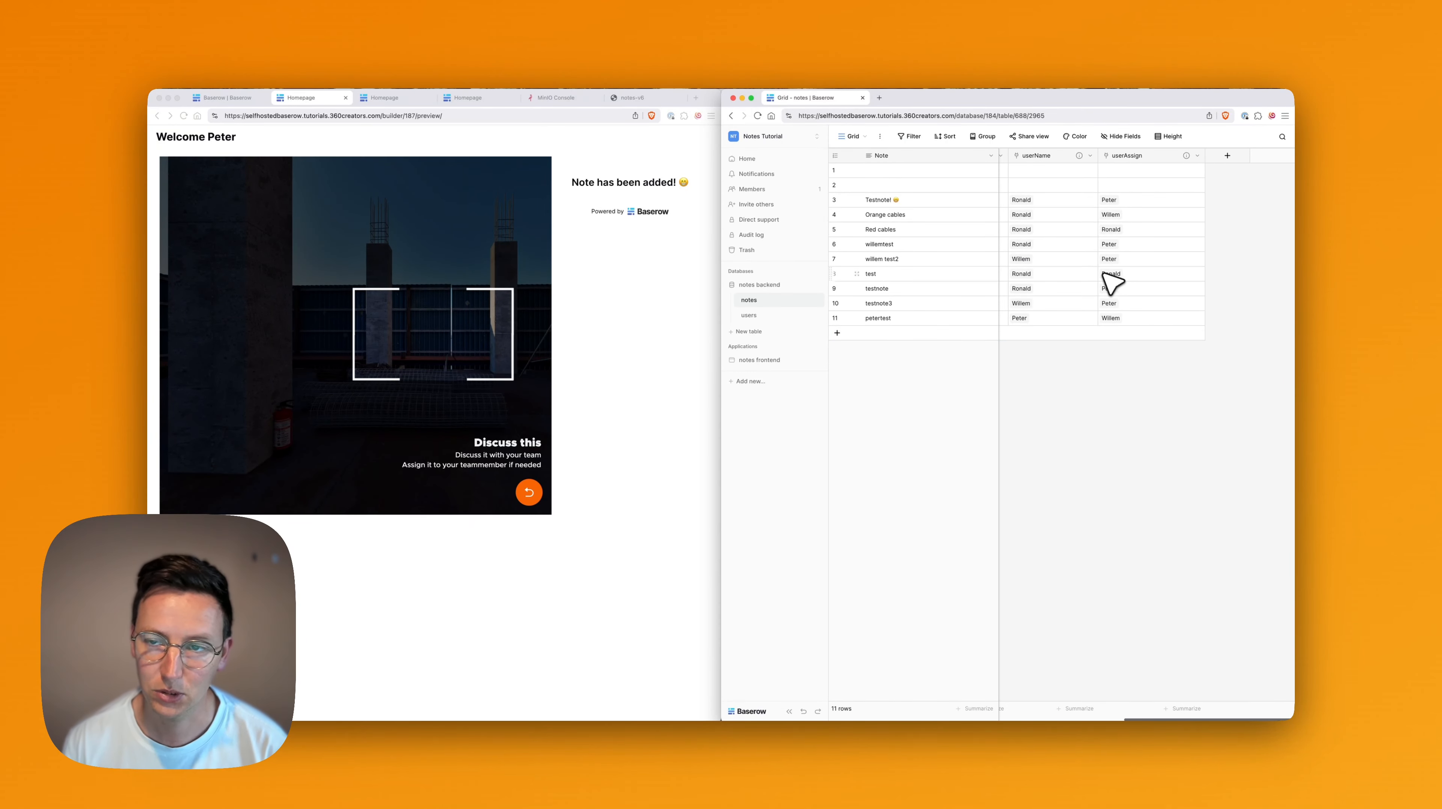
scroll(1128, 249, left, 3)
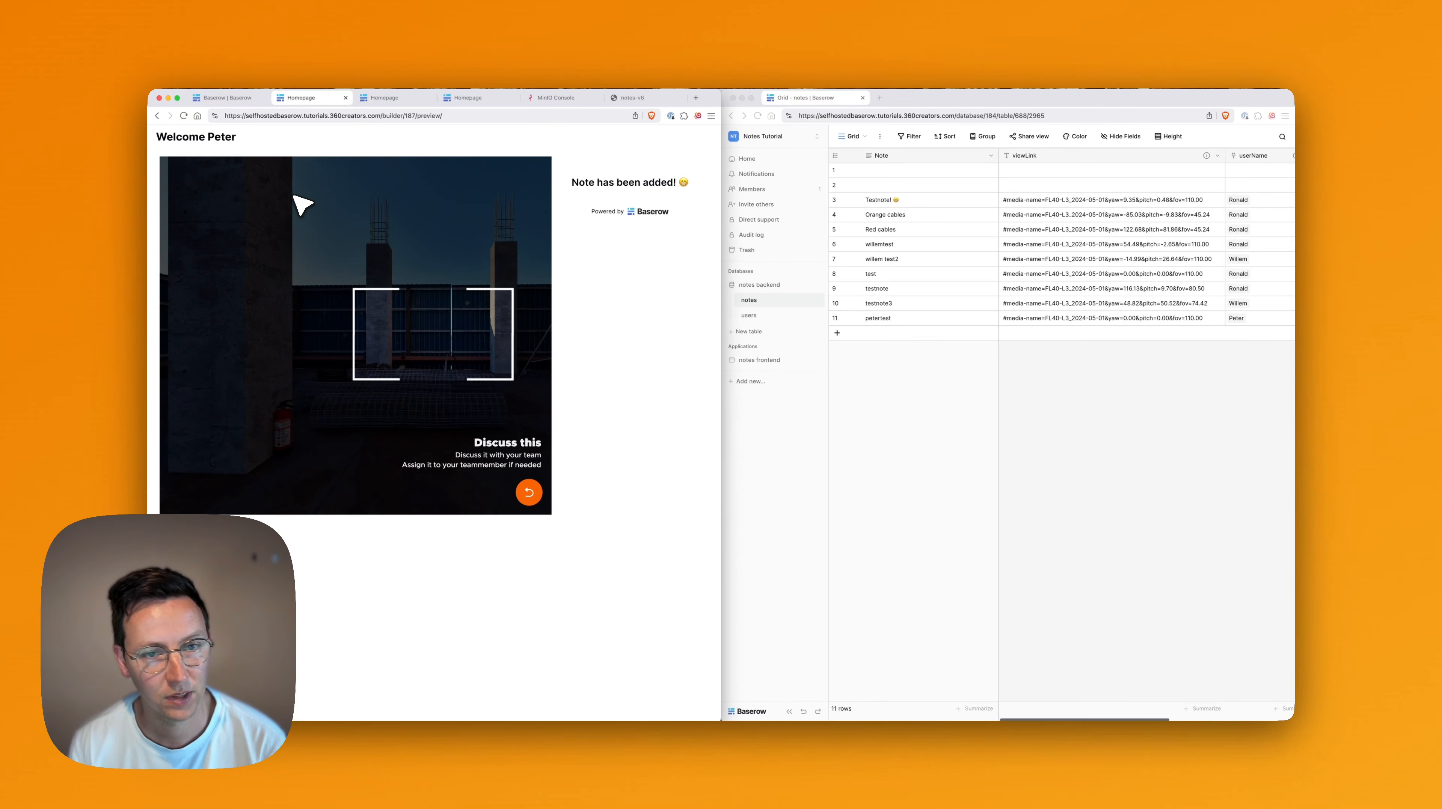
click(992, 413)
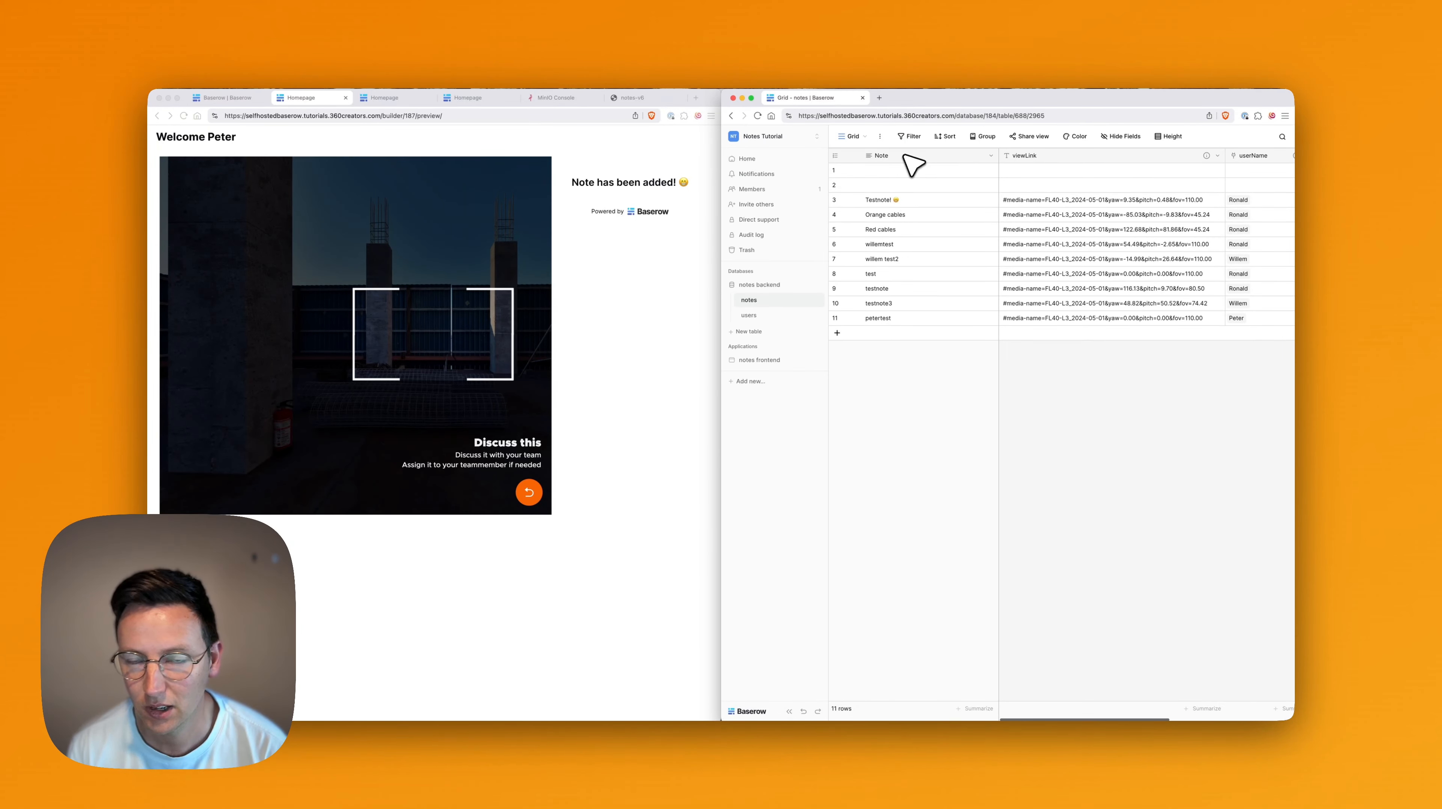
click(917, 136)
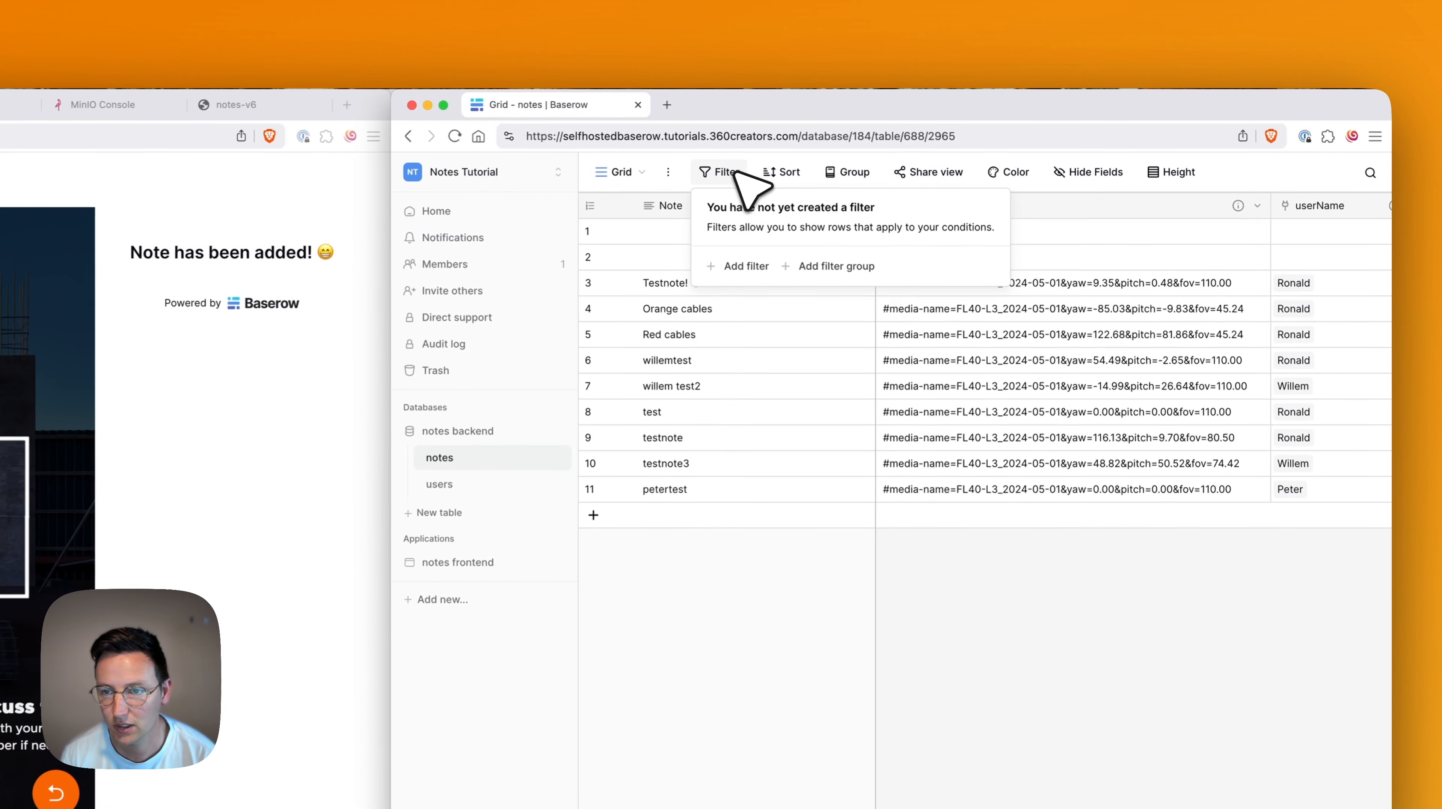
click(731, 267)
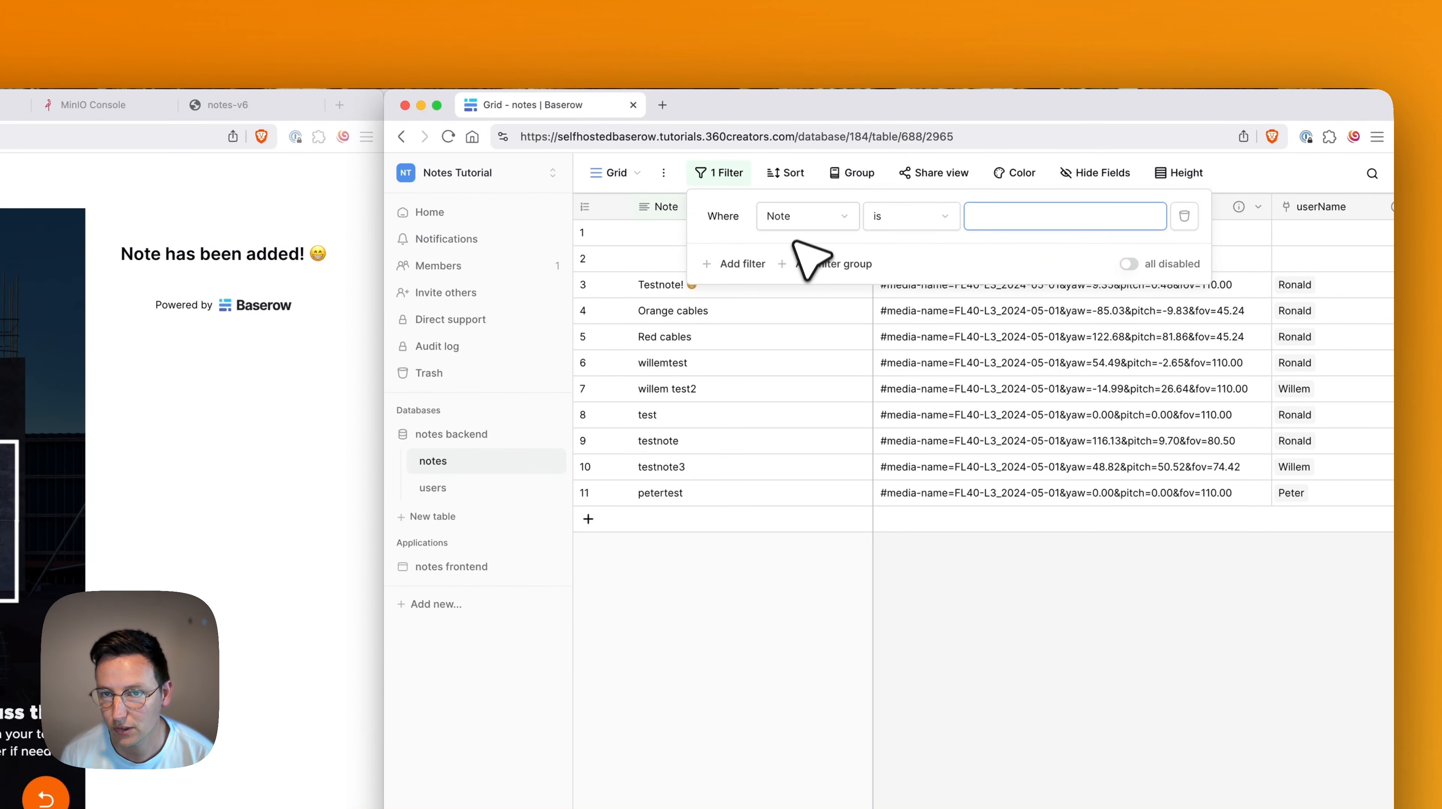
click(805, 221)
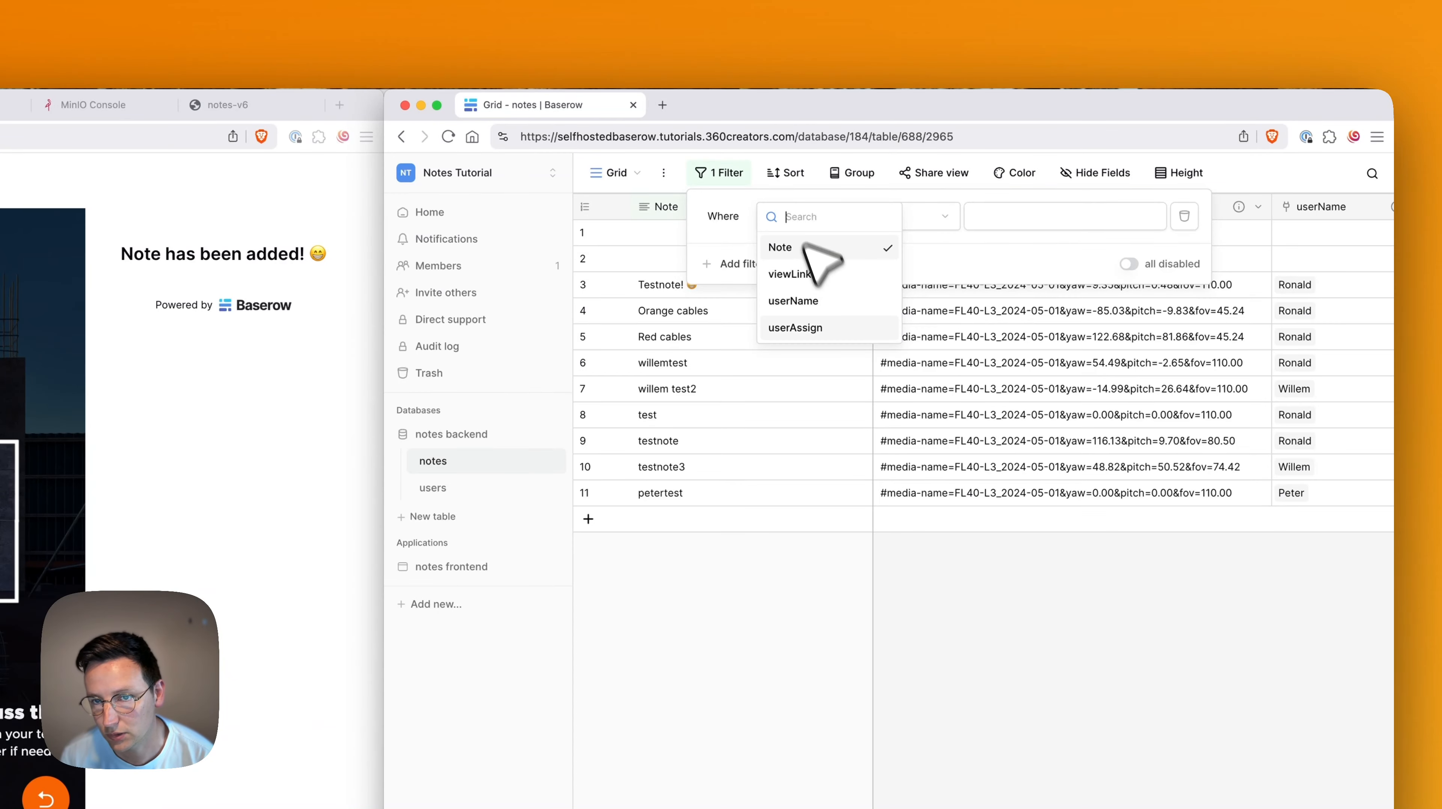
click(816, 301)
click(1065, 216)
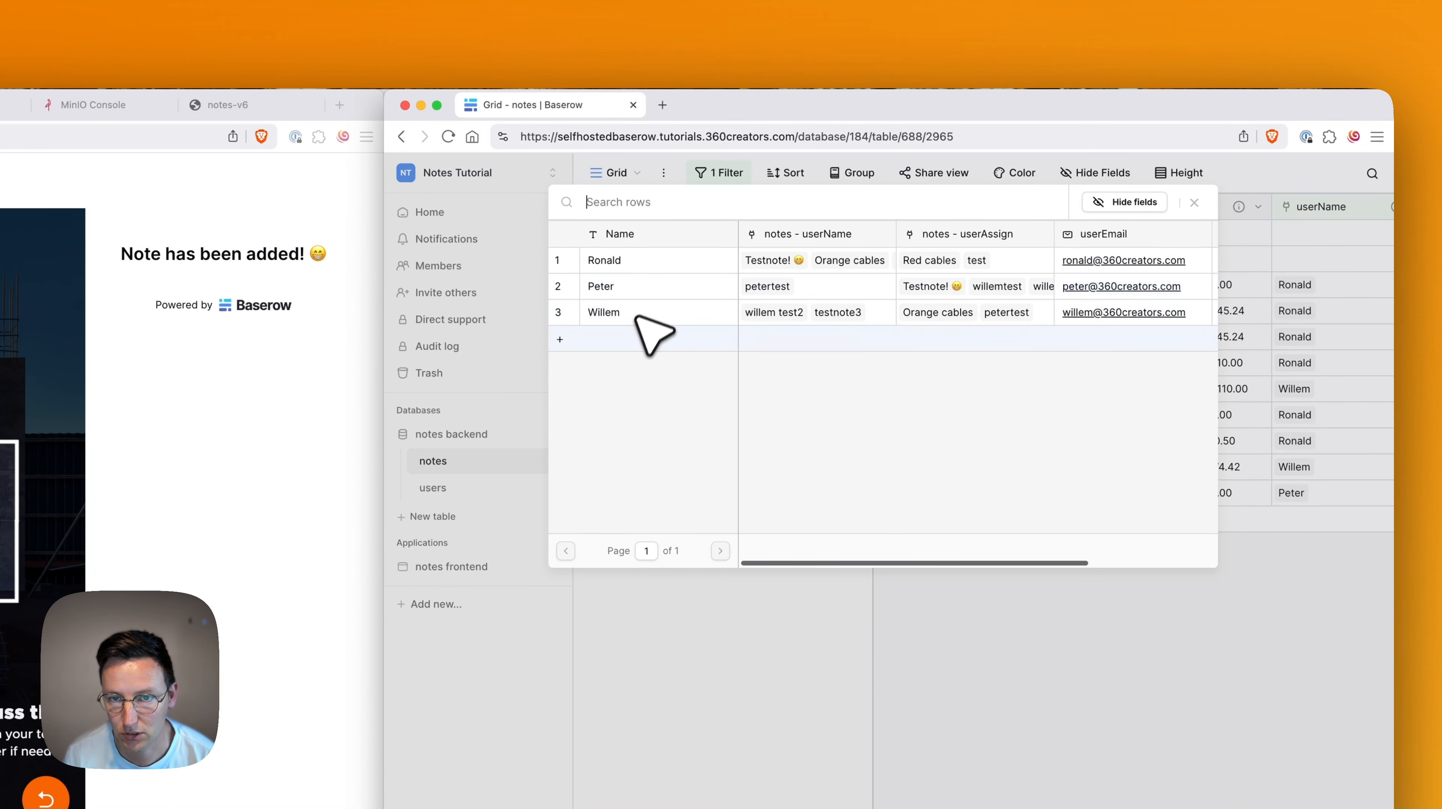
click(620, 312)
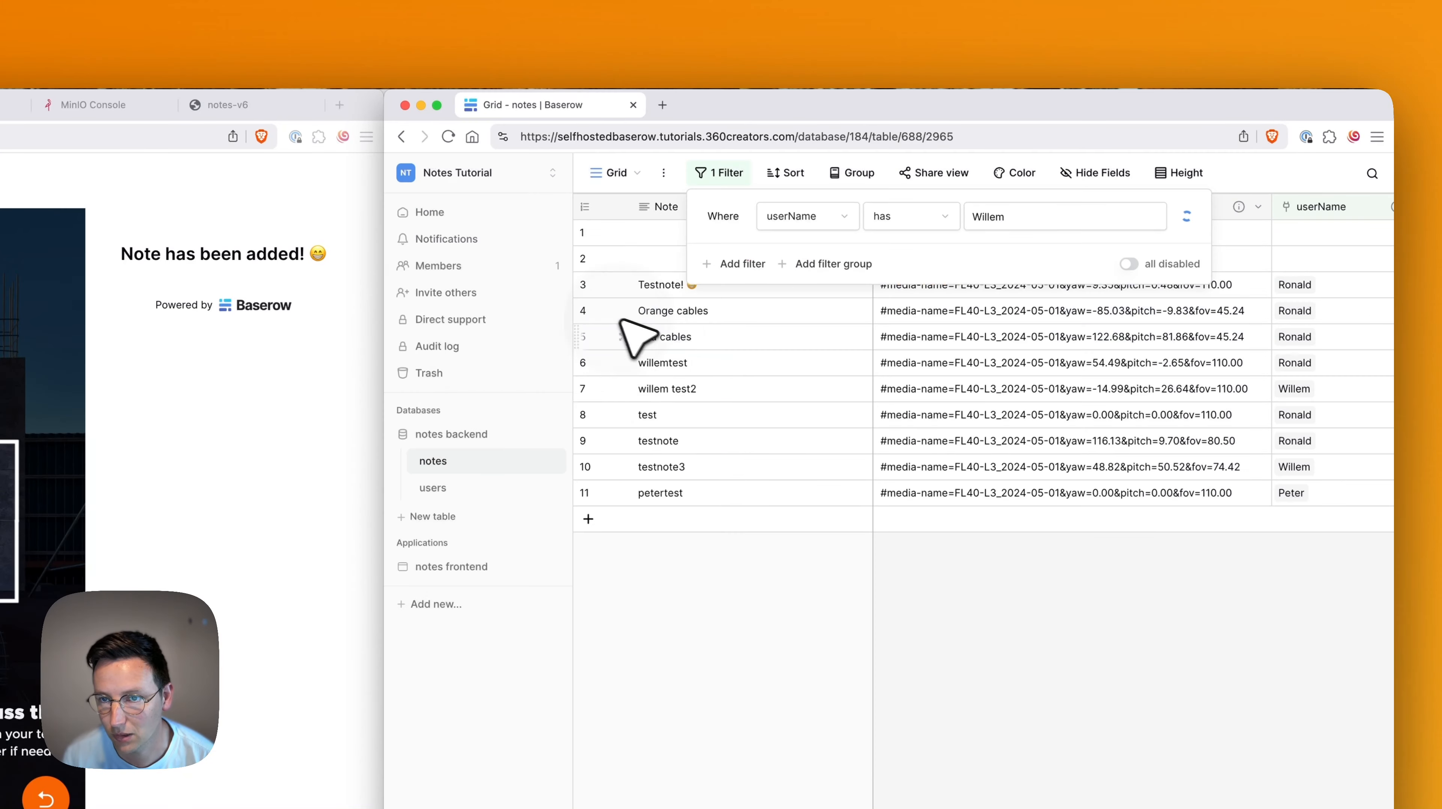
click(1065, 685)
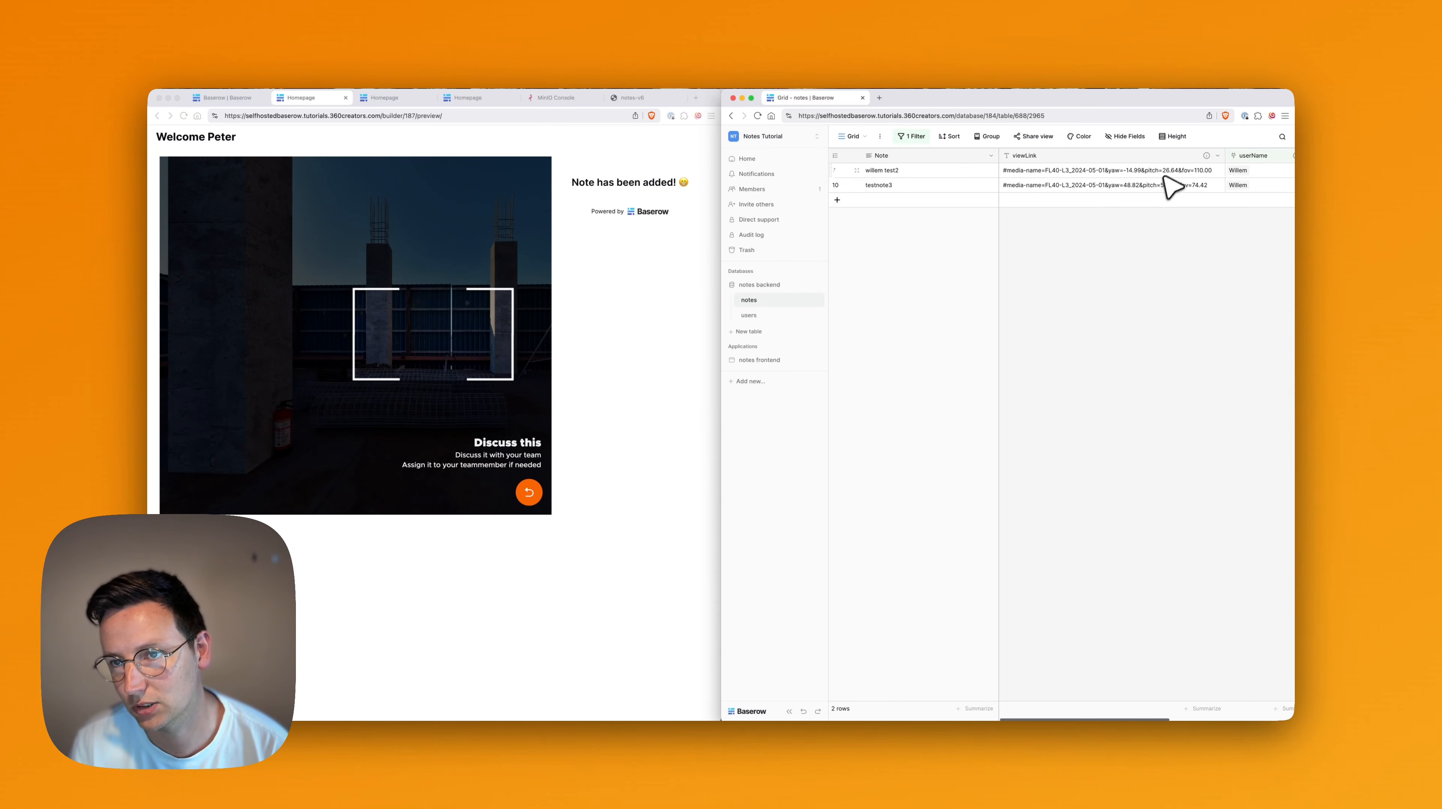
scroll(1218, 180, right, 5)
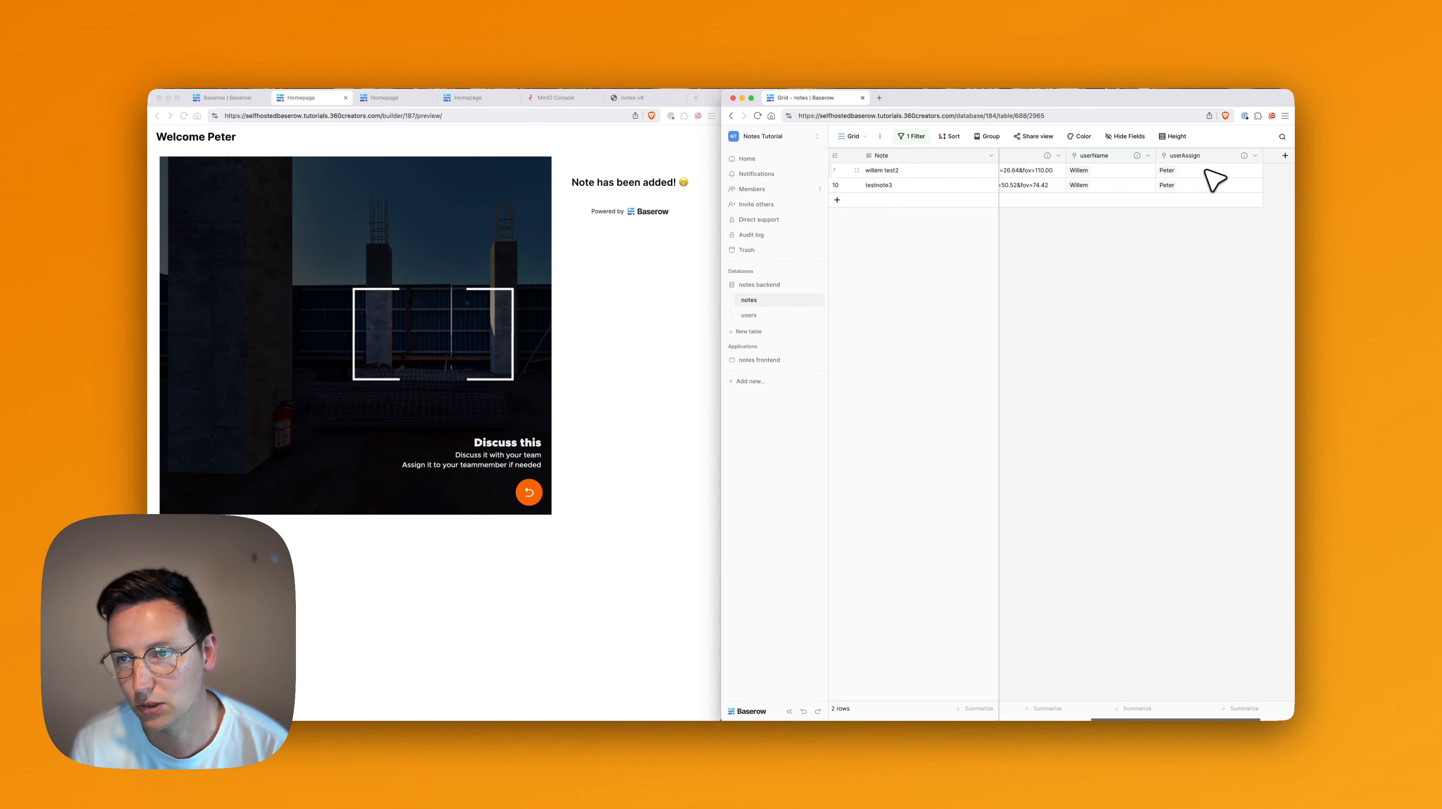
scroll(1202, 183, left, 5)
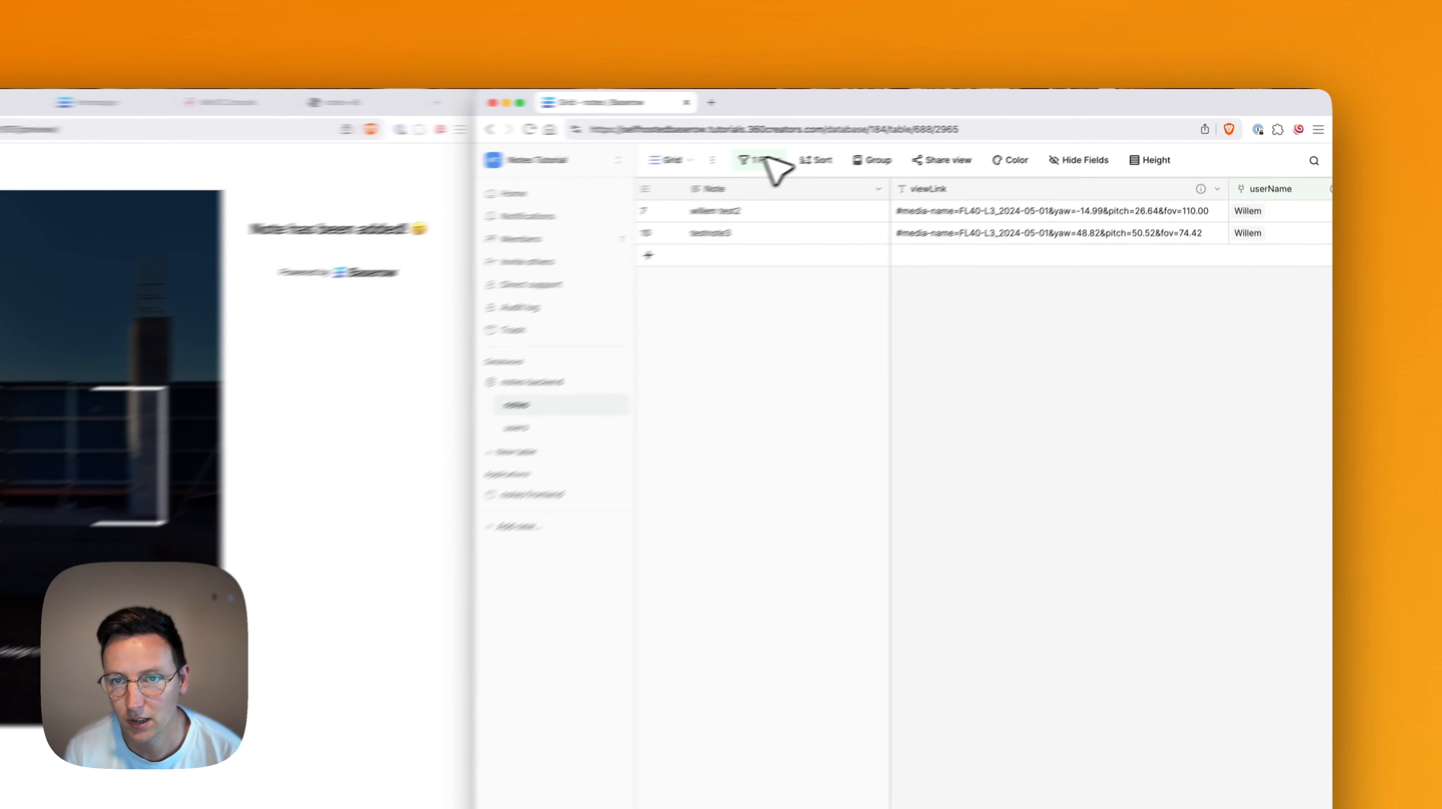
click(912, 136)
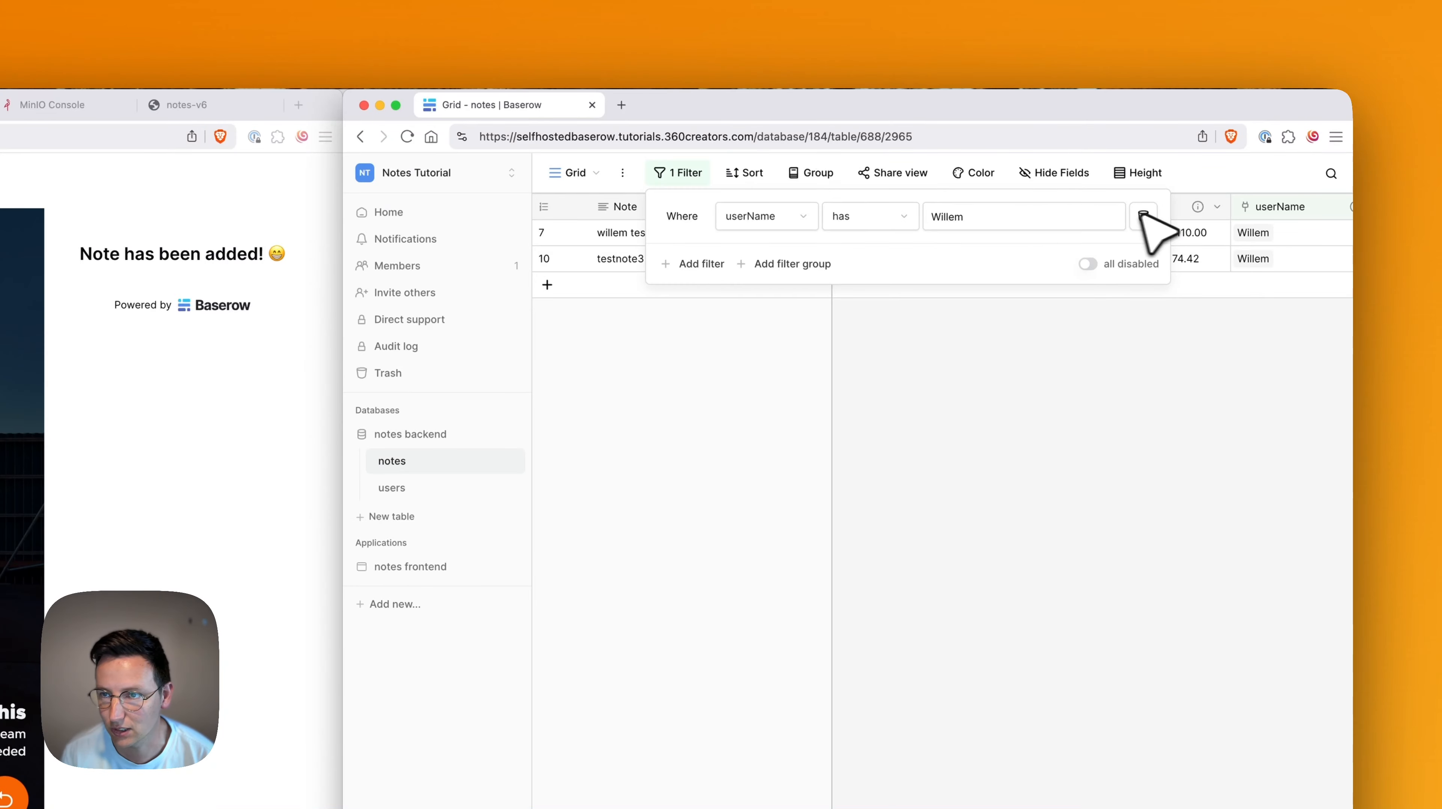
click(1144, 213)
click(1083, 584)
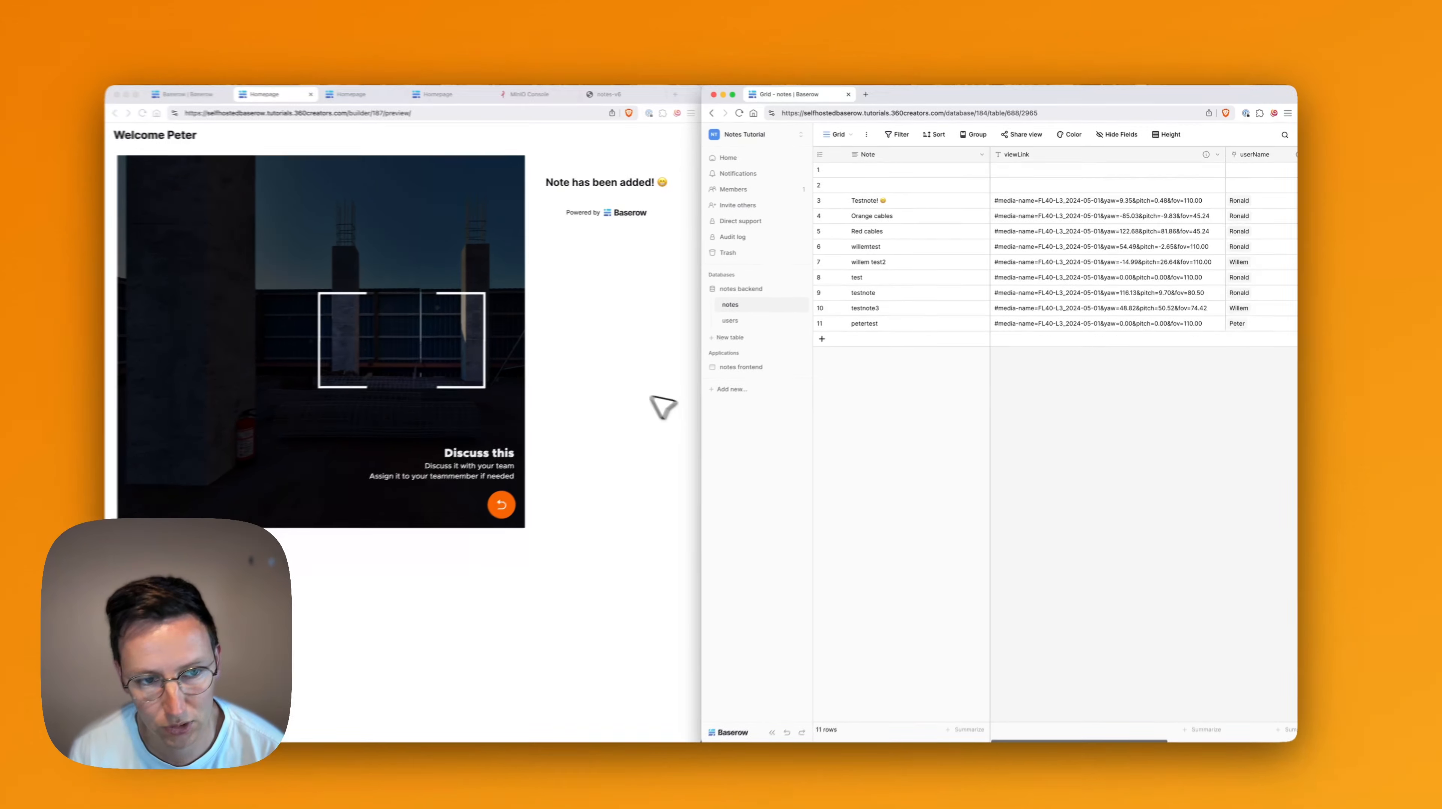
click(685, 96)
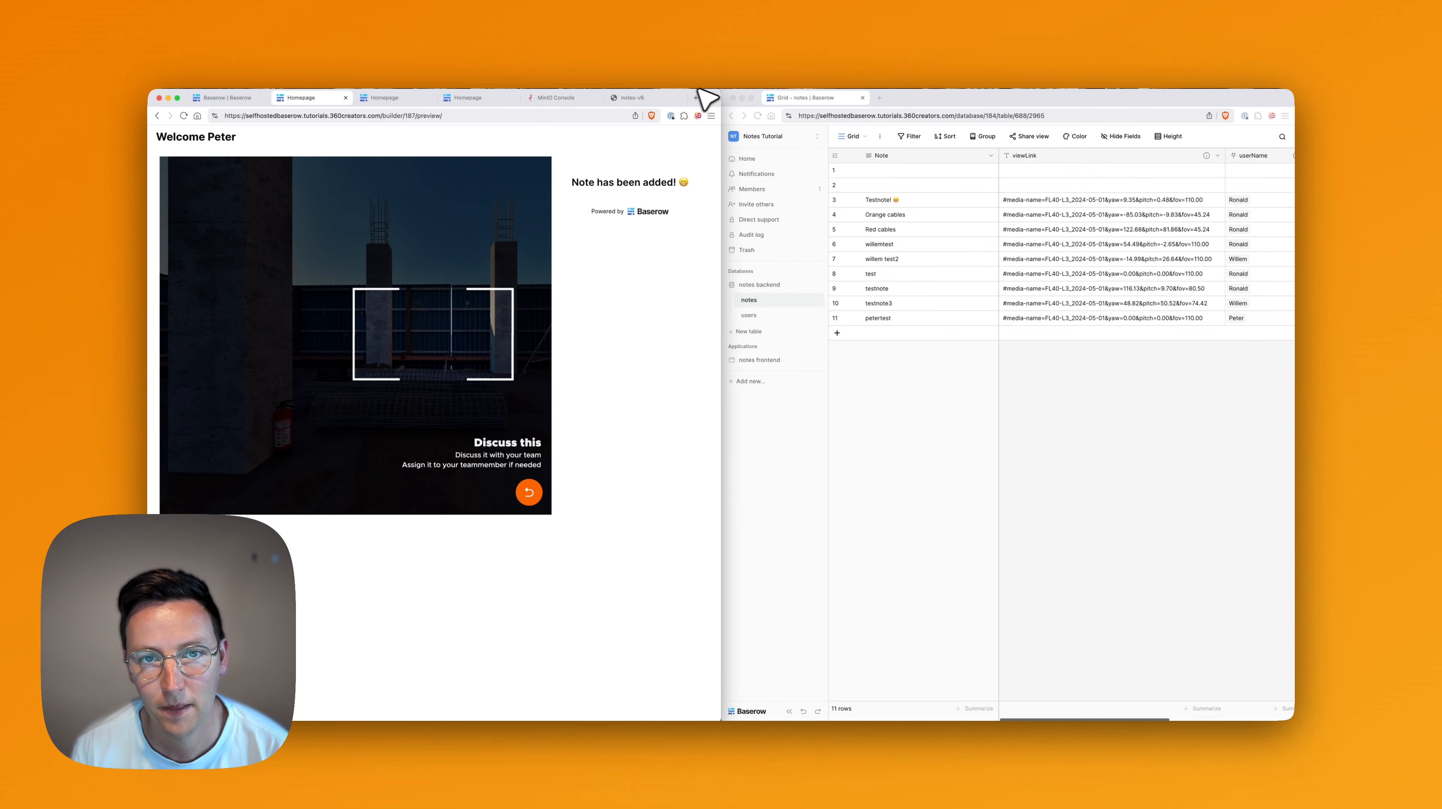
Add a Table element below the embedded tour on the page.
click(226, 97)
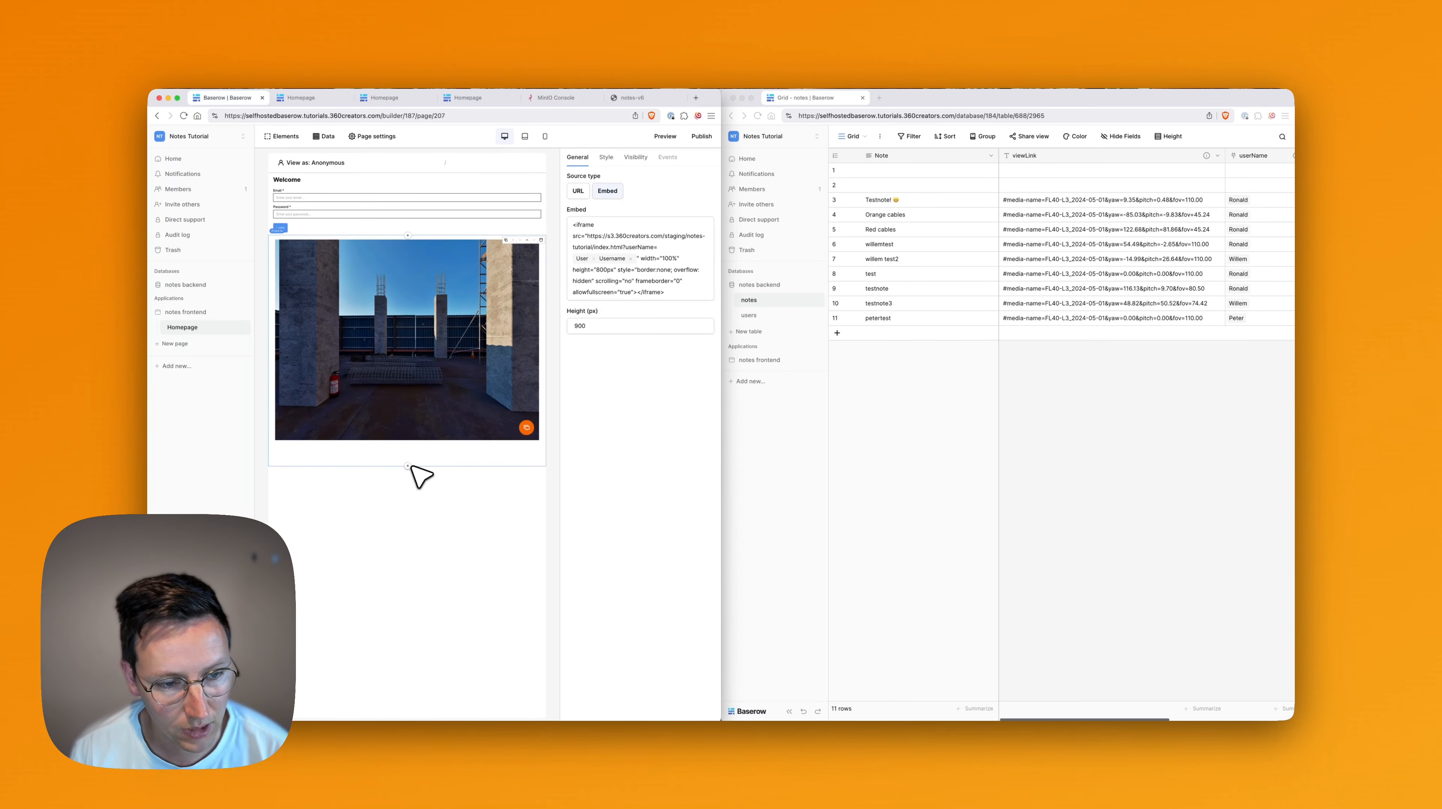
click(408, 467)
text(table)
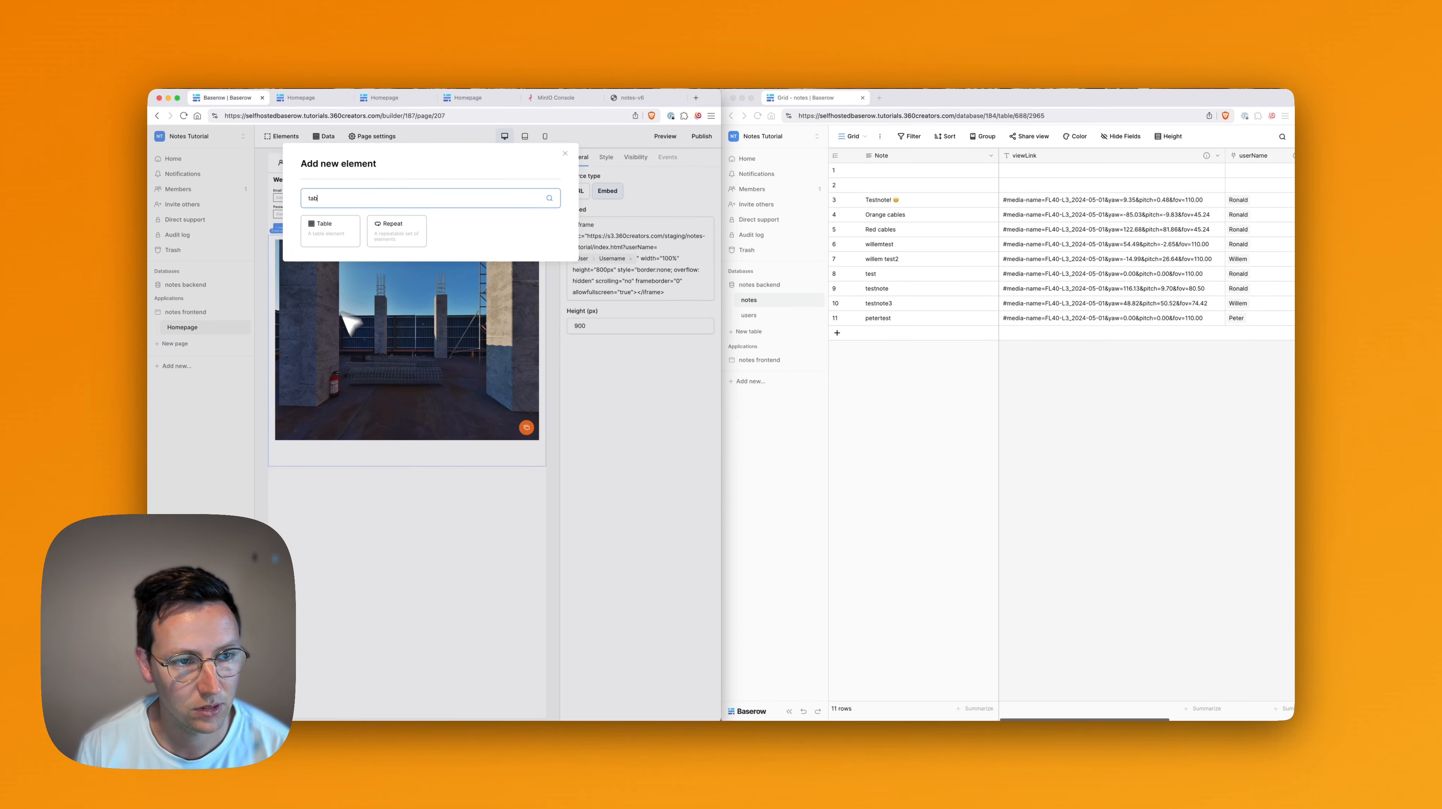
click(326, 233)
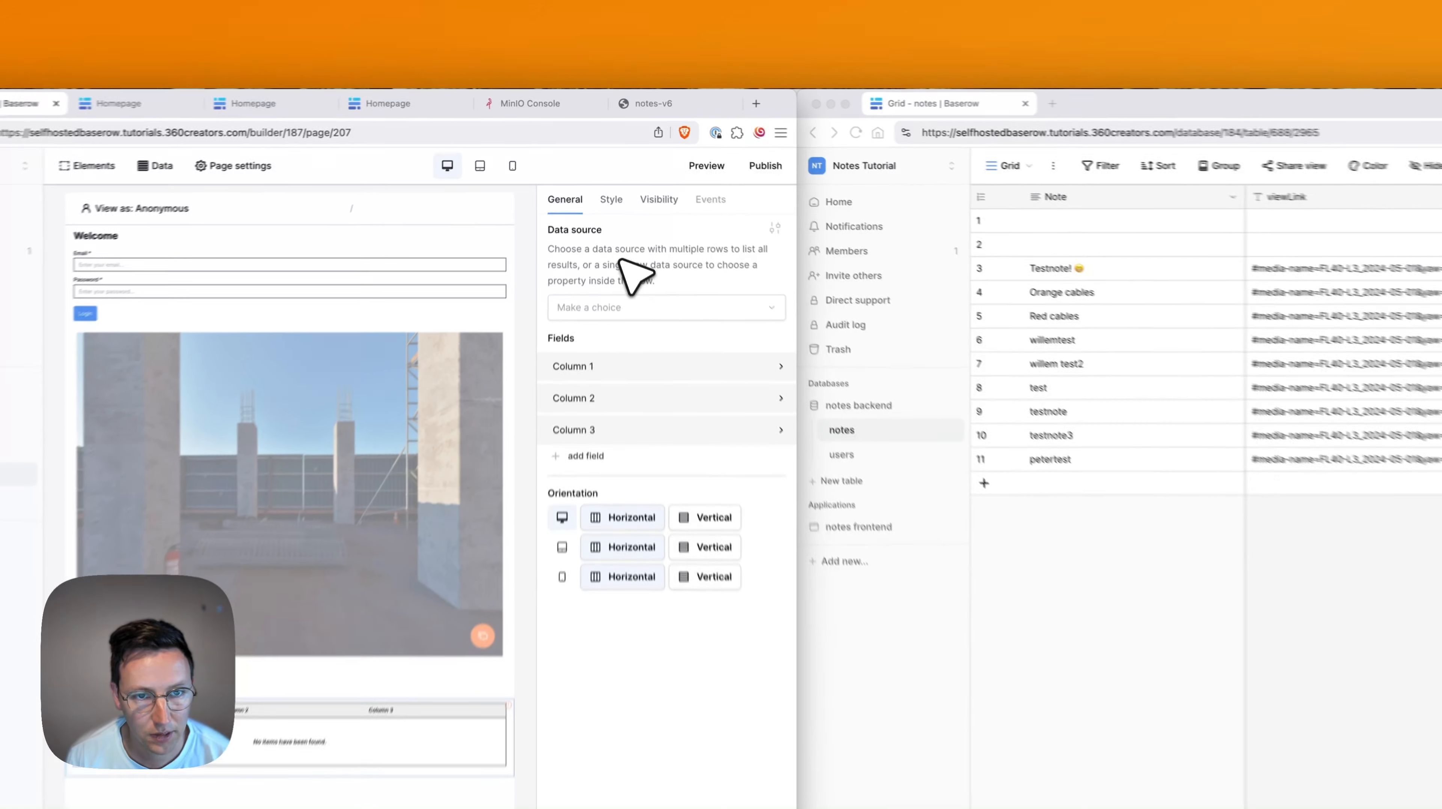
Look over the table's data source choices and close the notes table window.
click(640, 224)
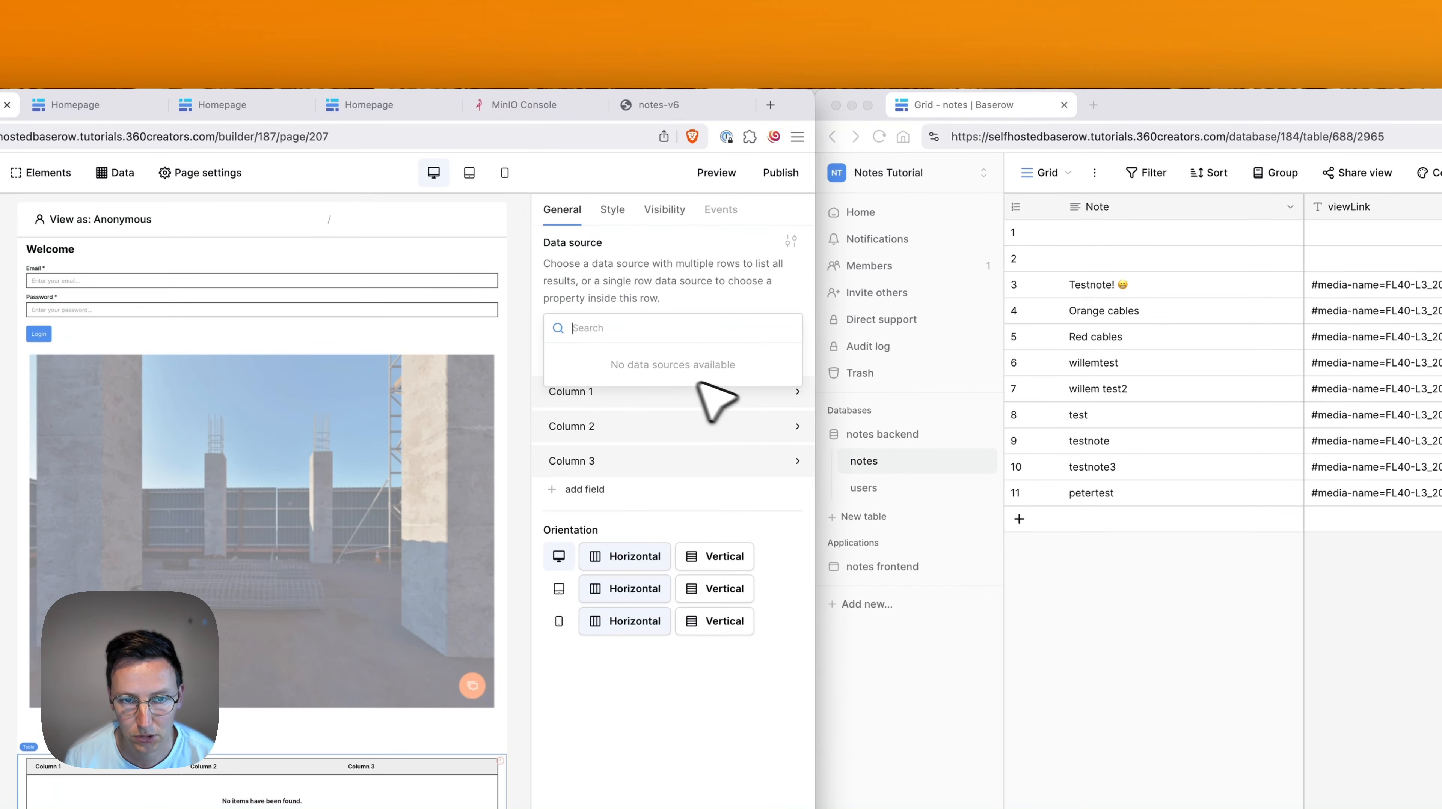
click(737, 260)
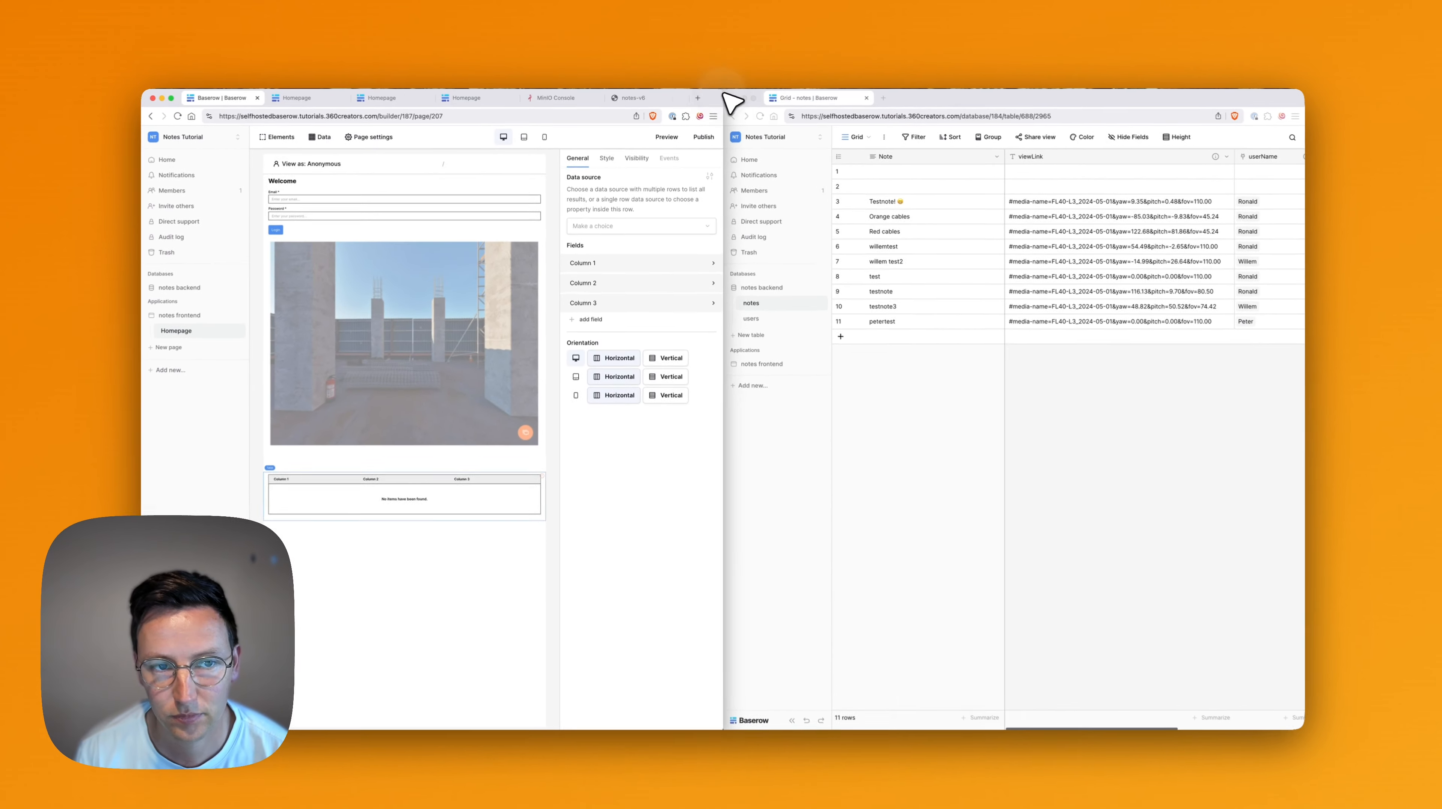
click(731, 98)
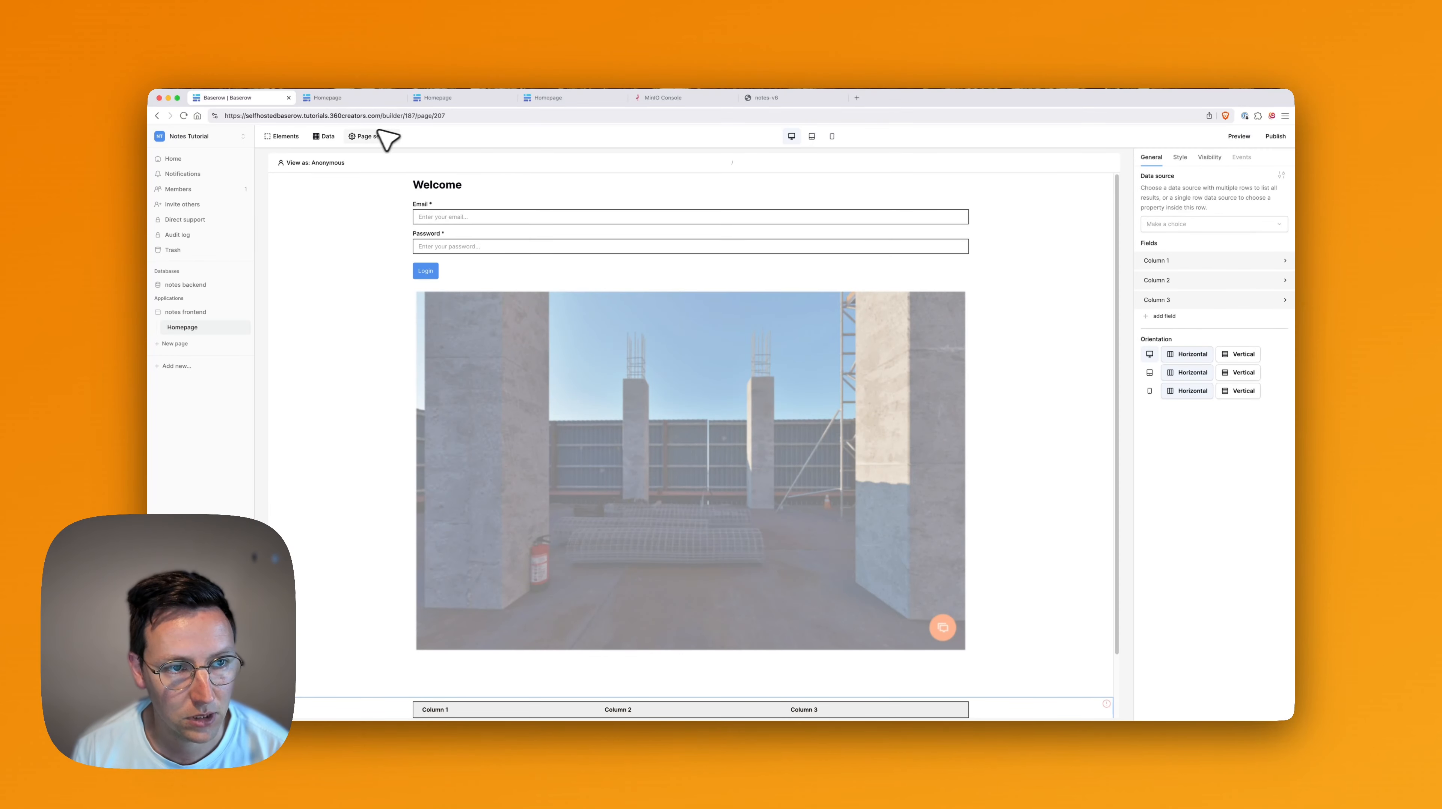
Create a multiple-rows page data source named createdByUser.
click(324, 137)
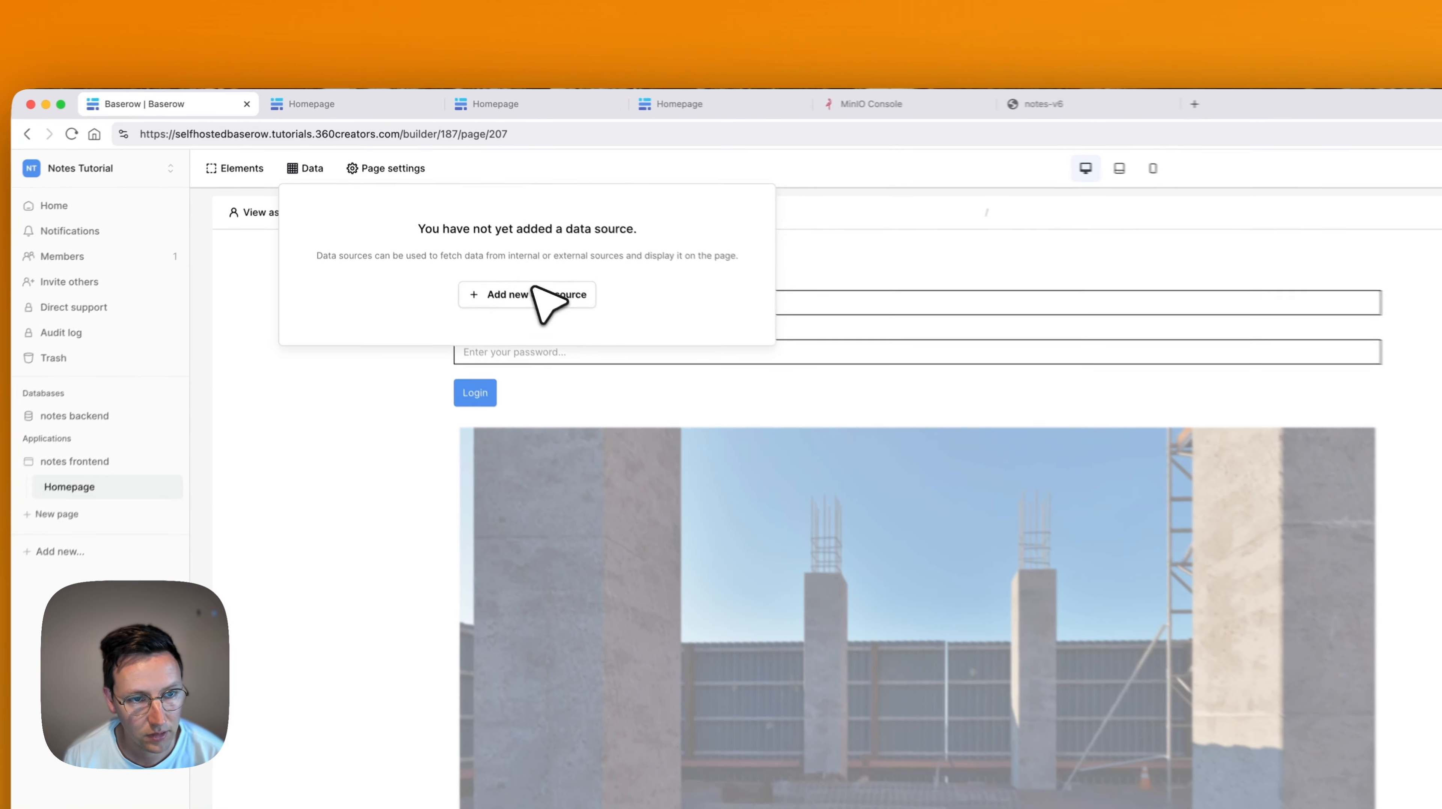
click(458, 212)
click(746, 306)
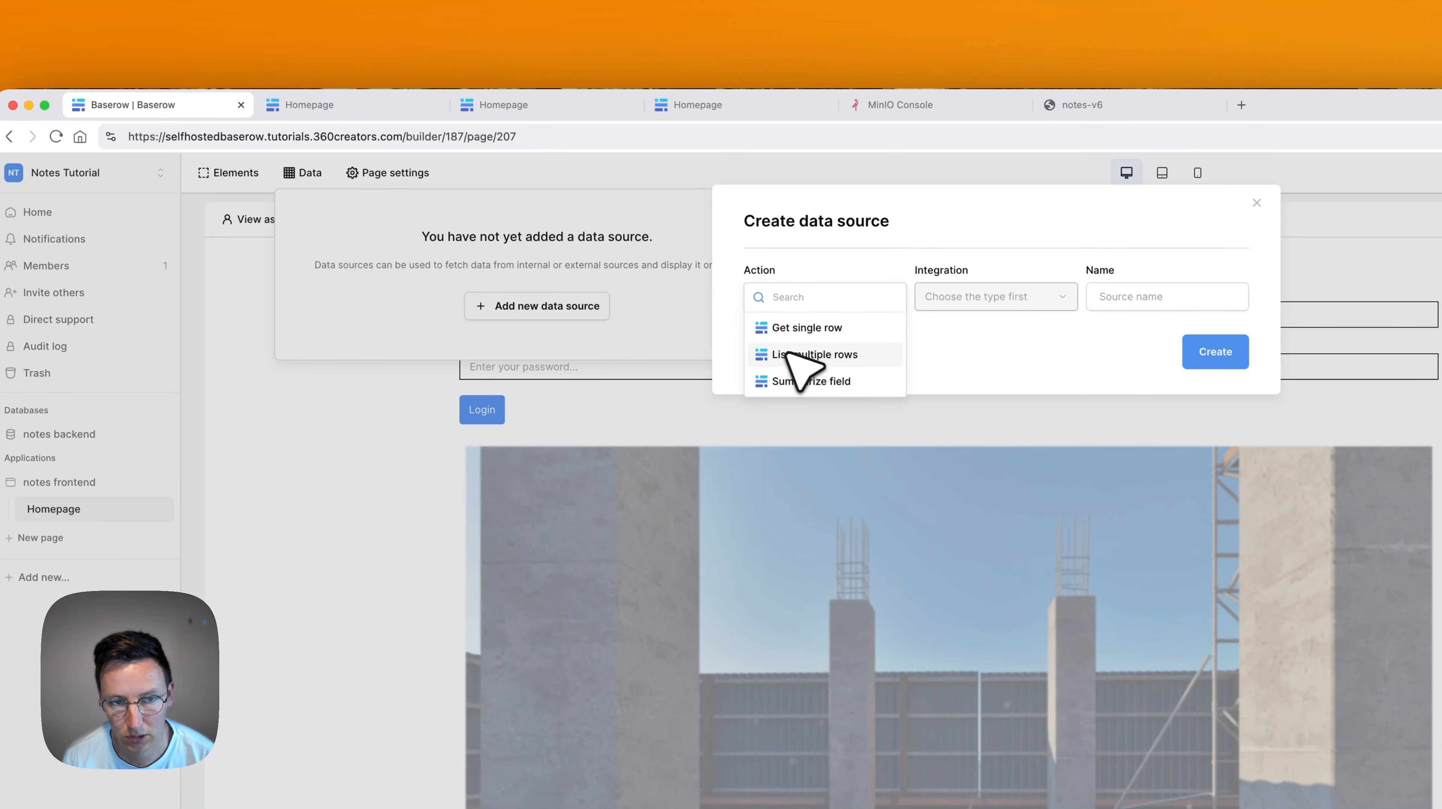
click(810, 354)
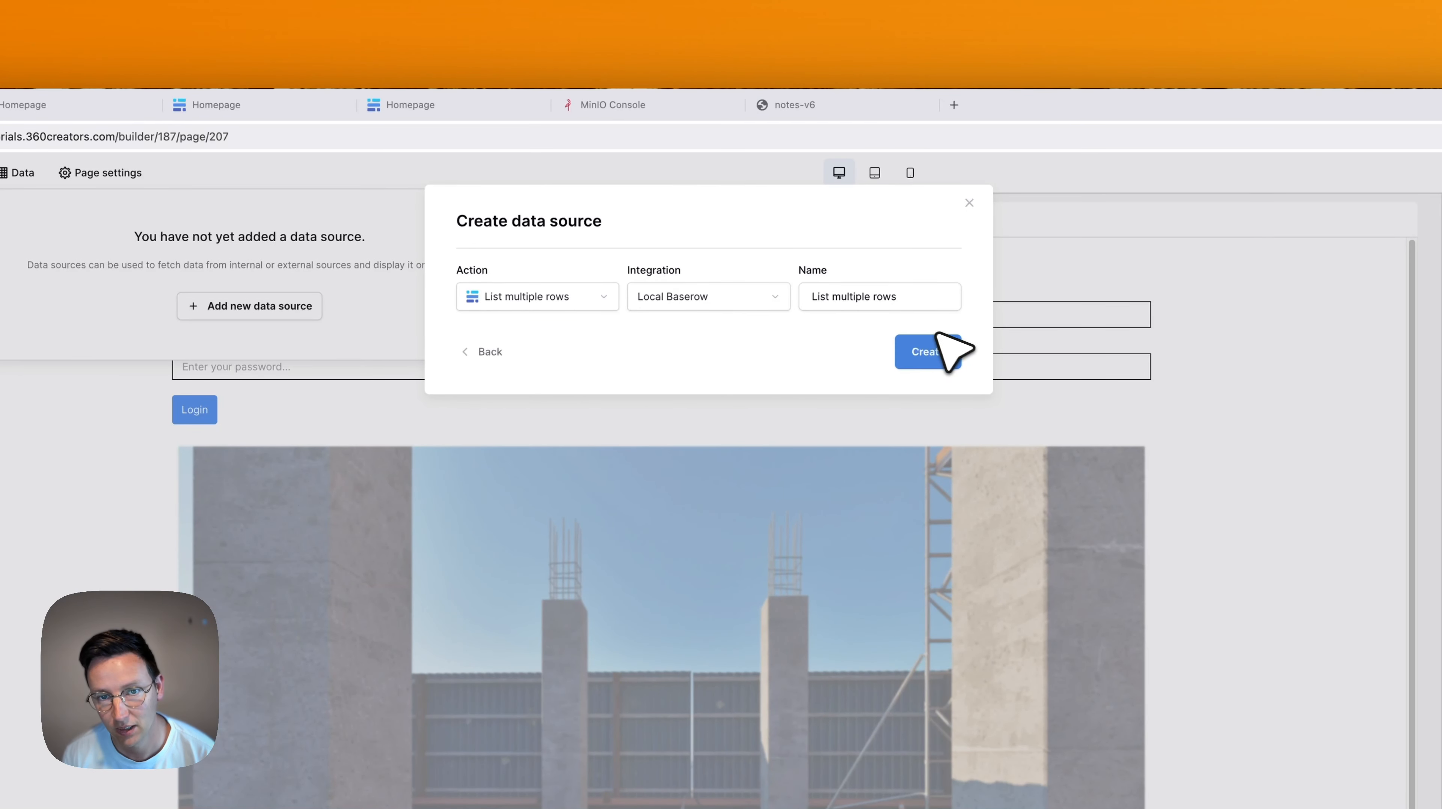
click(949, 306)
key(super+a)
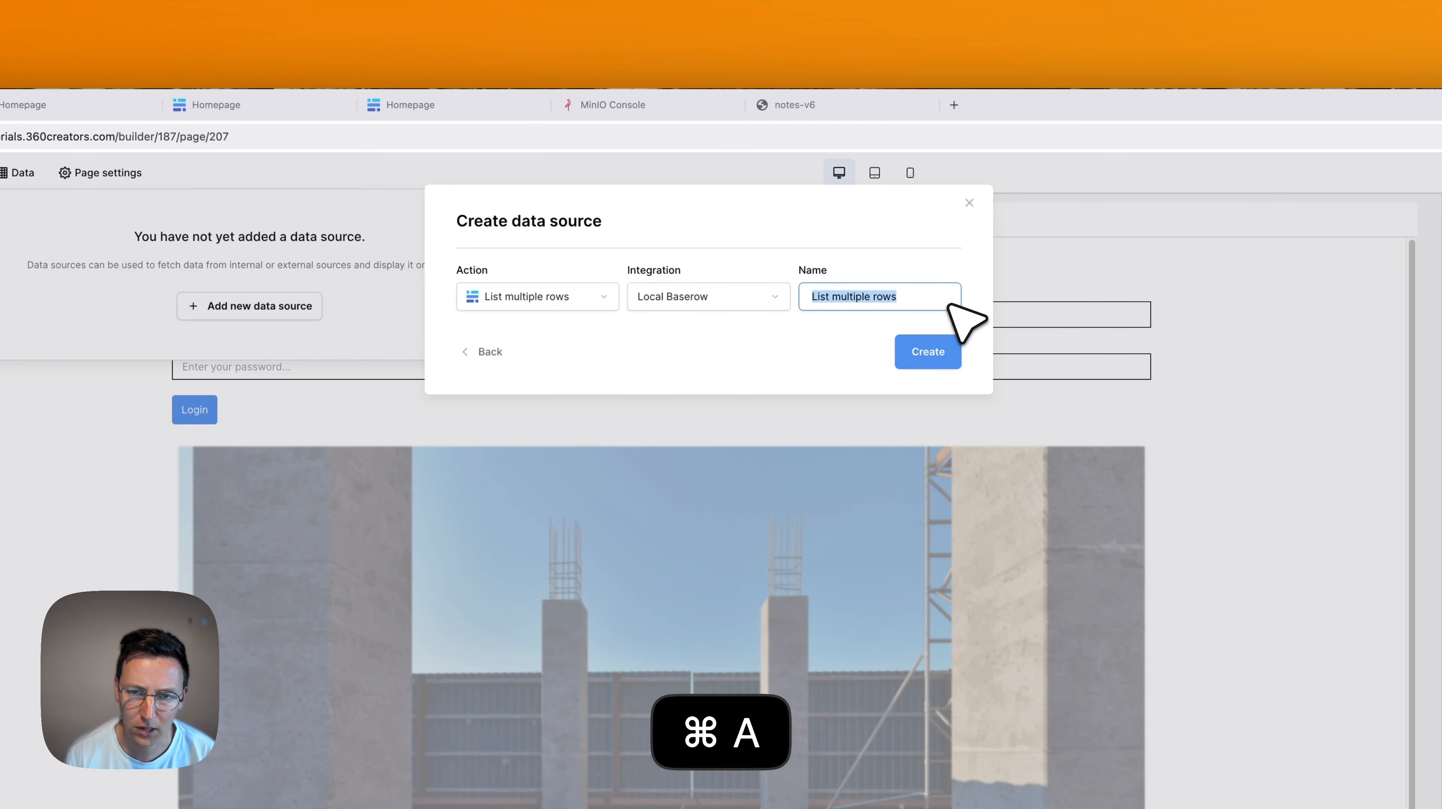
text(getTas)
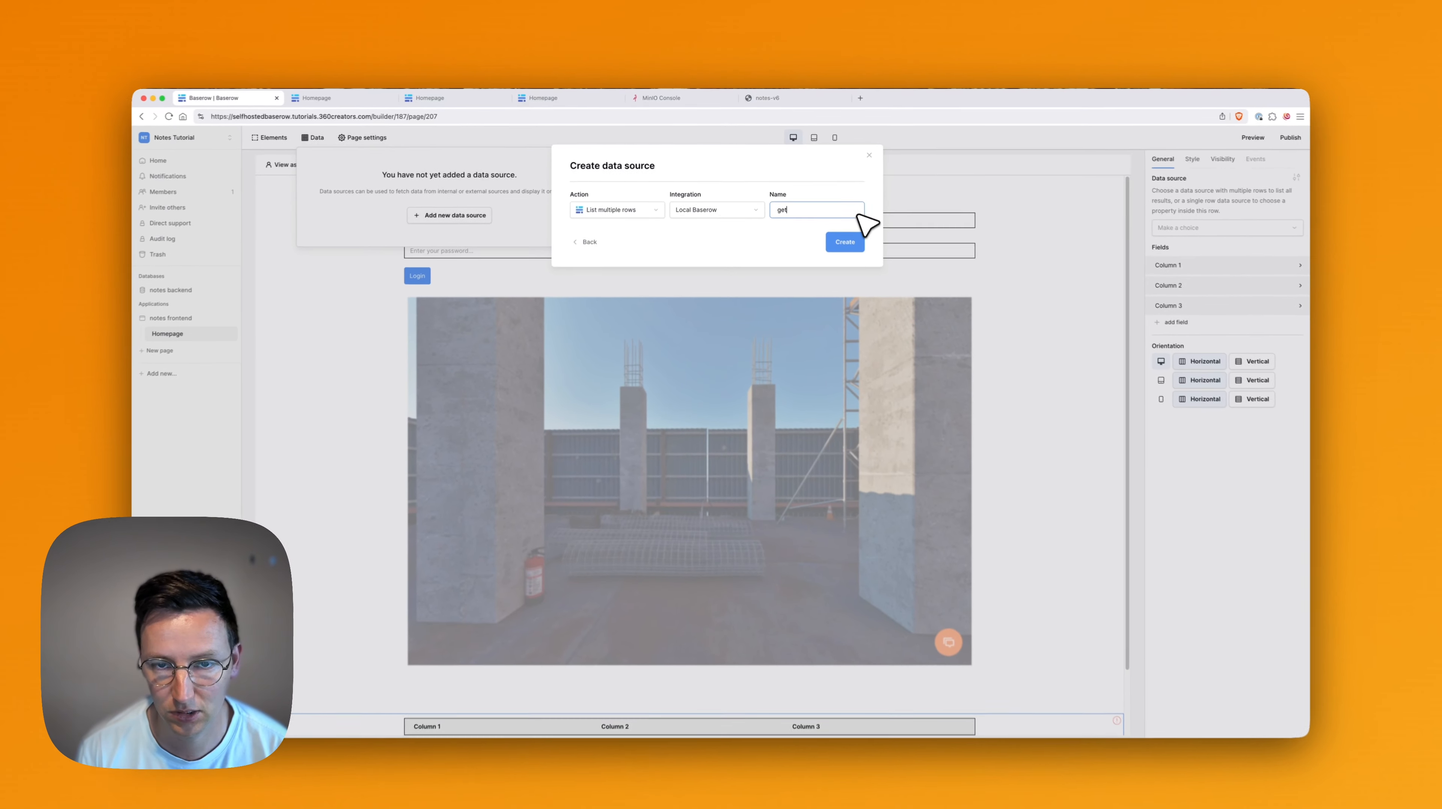
text(ksFromUser)
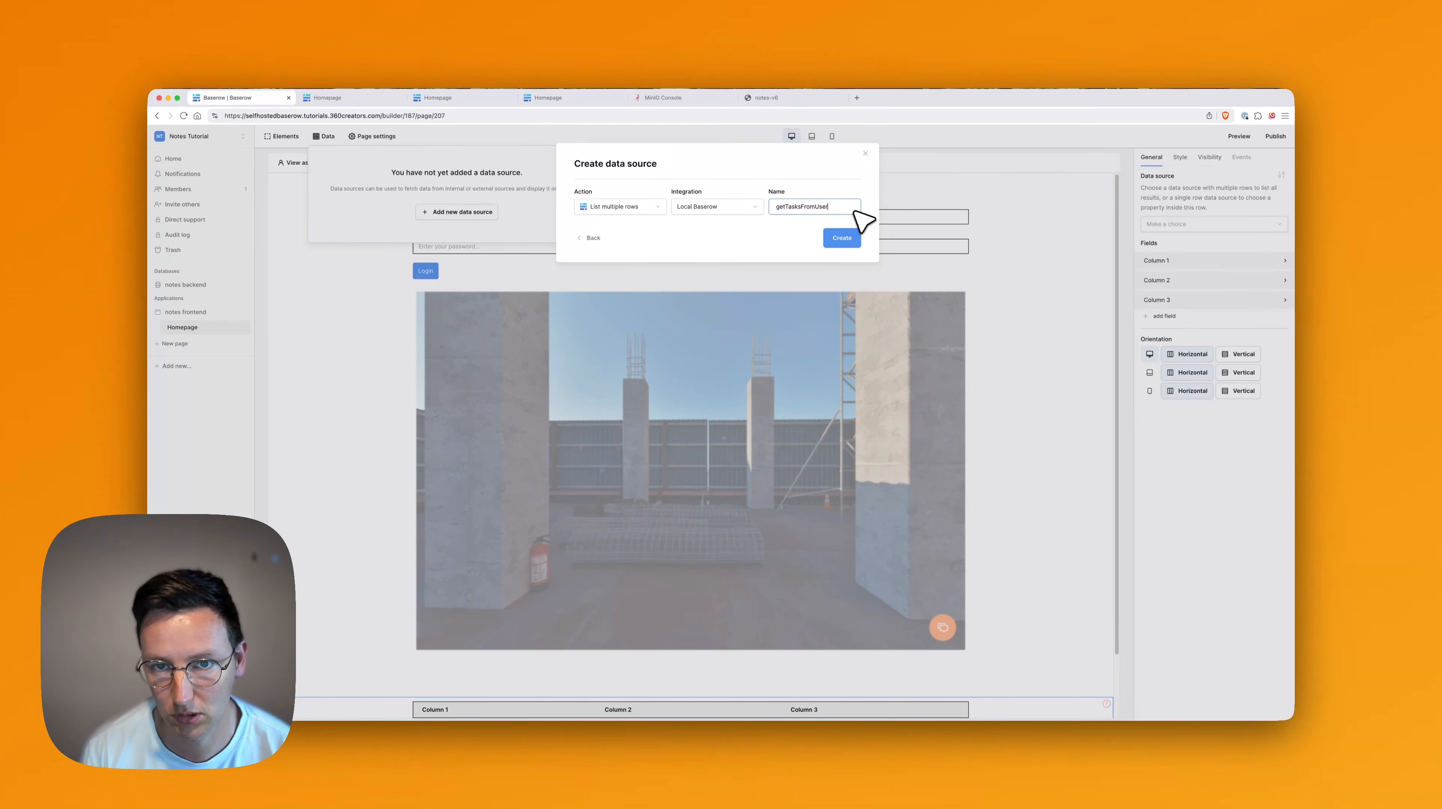
key(super+a)
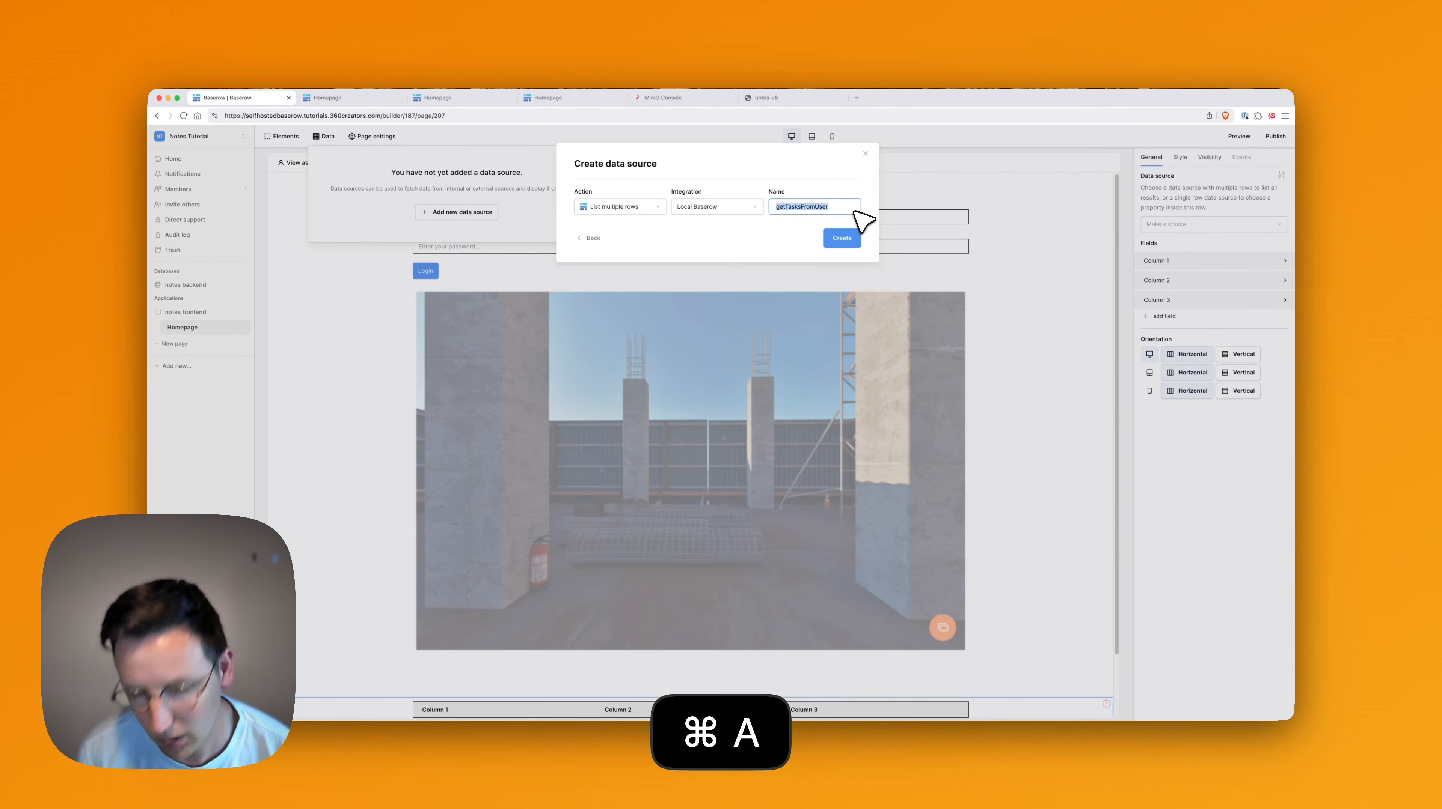
text(createdByUs)
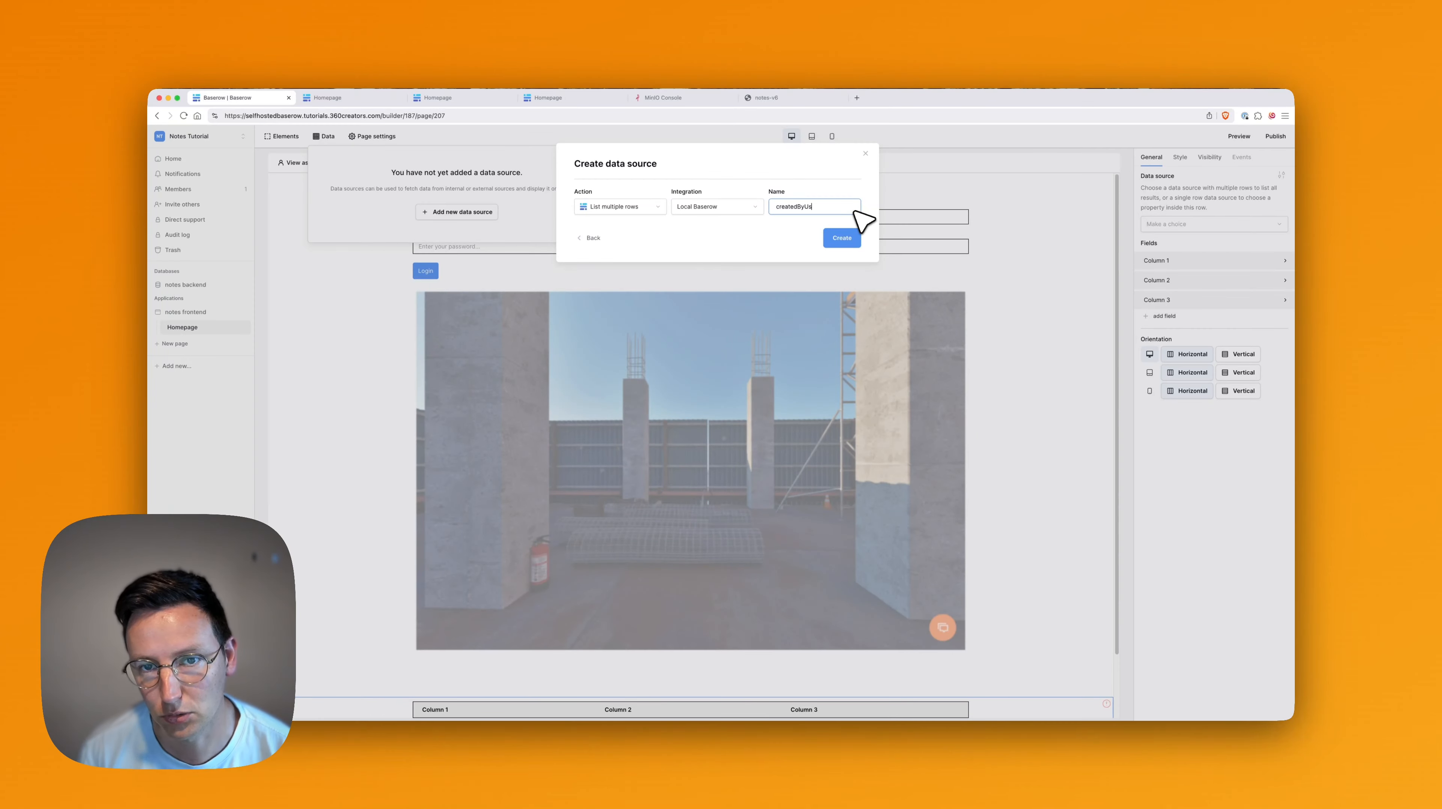
text(er)
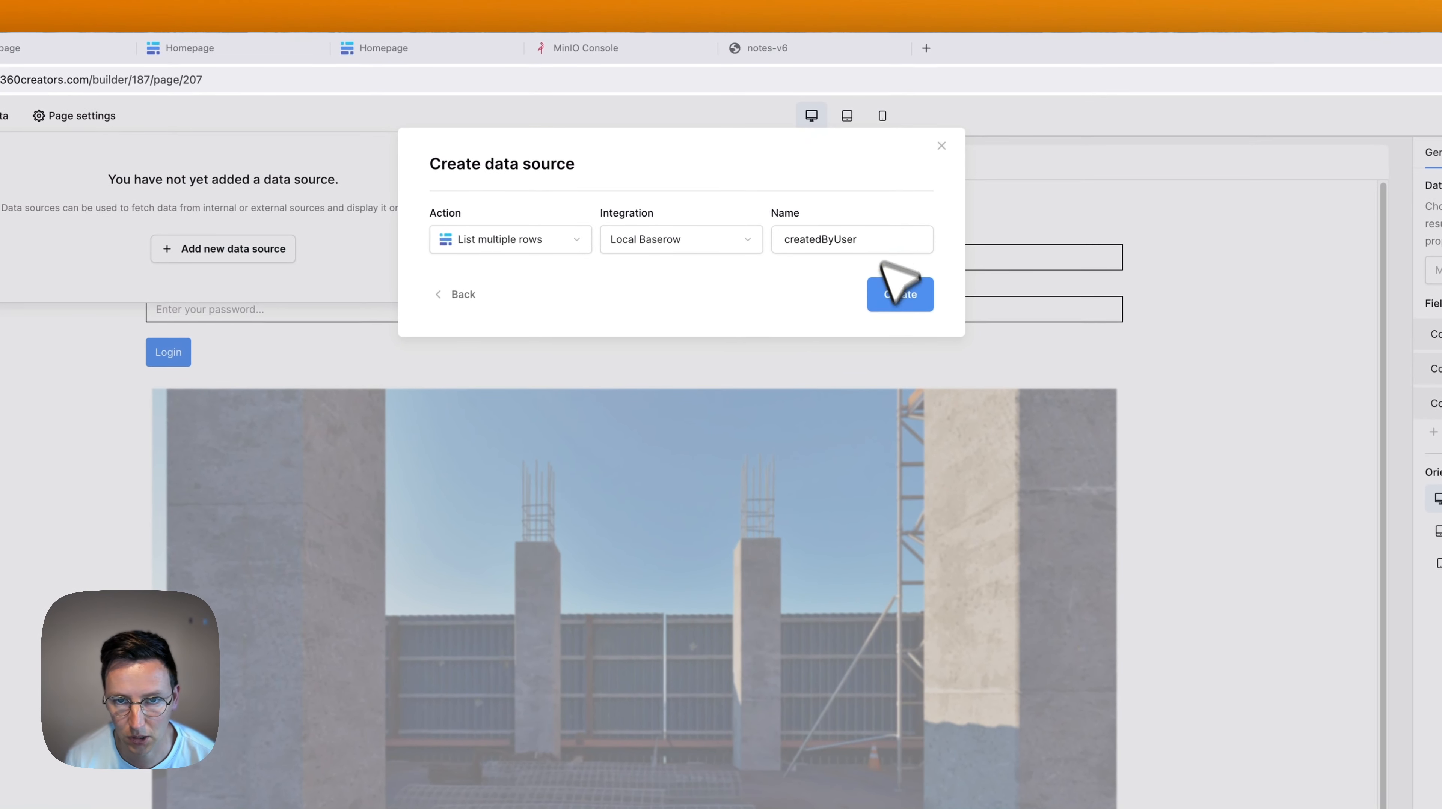
click(911, 304)
Point createdByUser at the notes backend database's notes table and save.
click(544, 308)
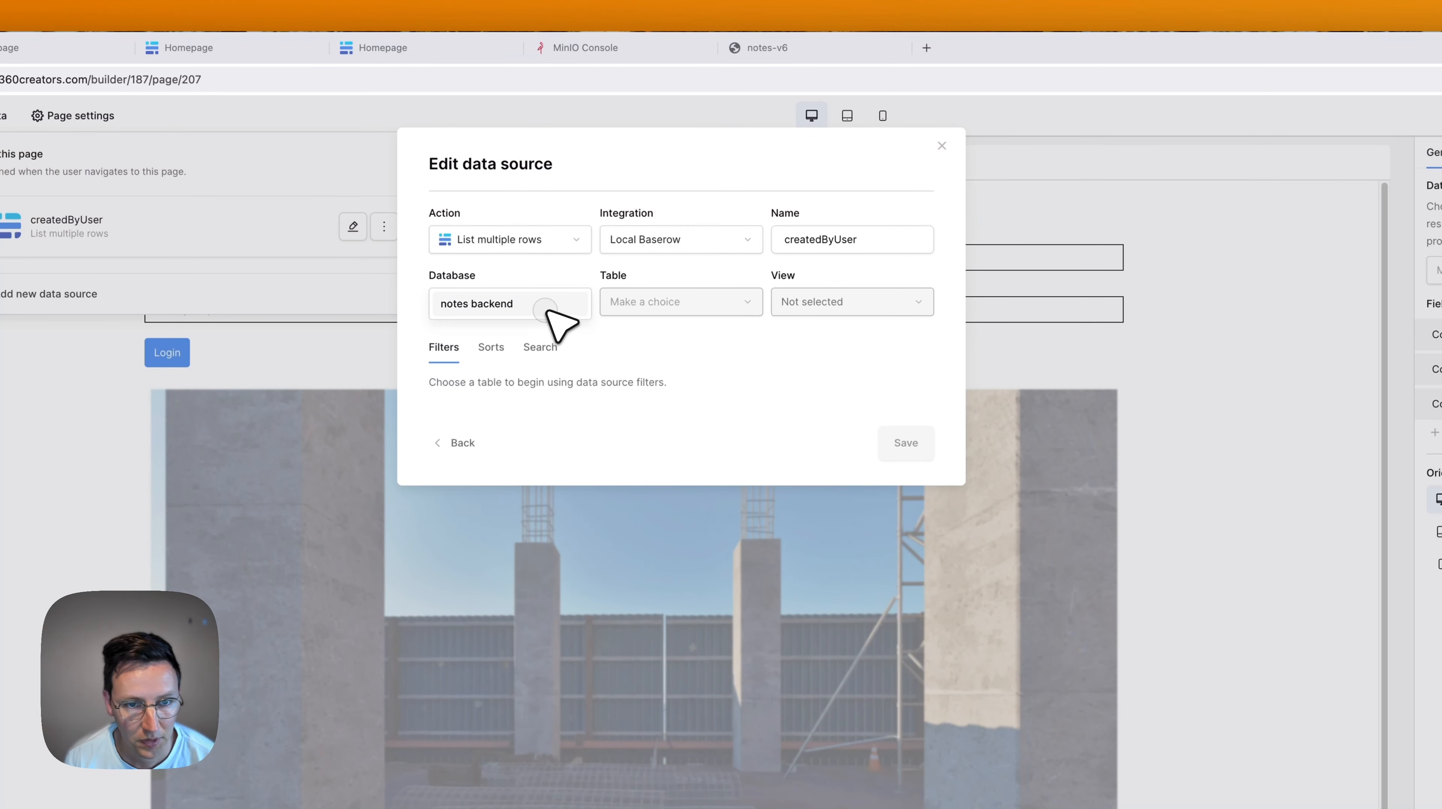
click(635, 302)
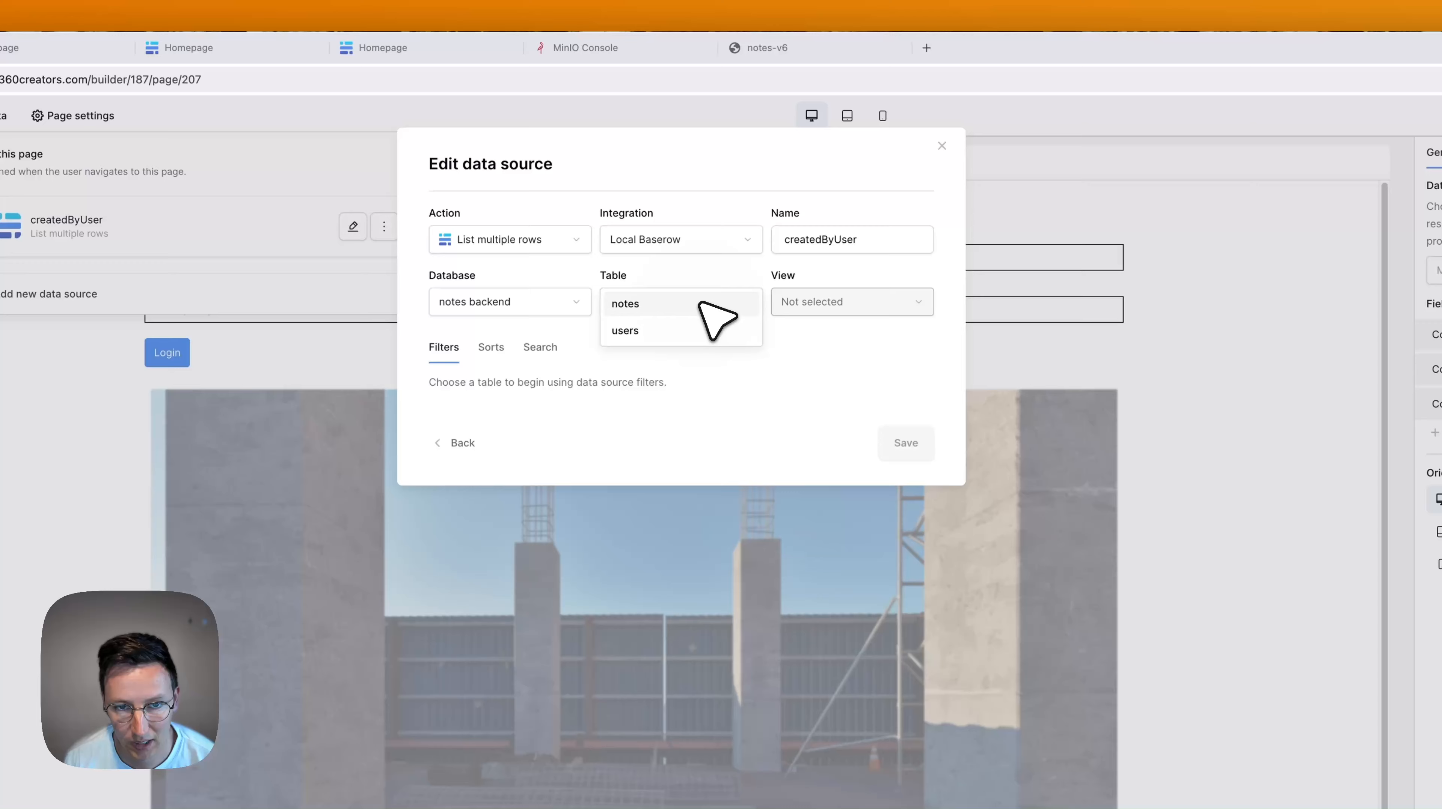
click(652, 305)
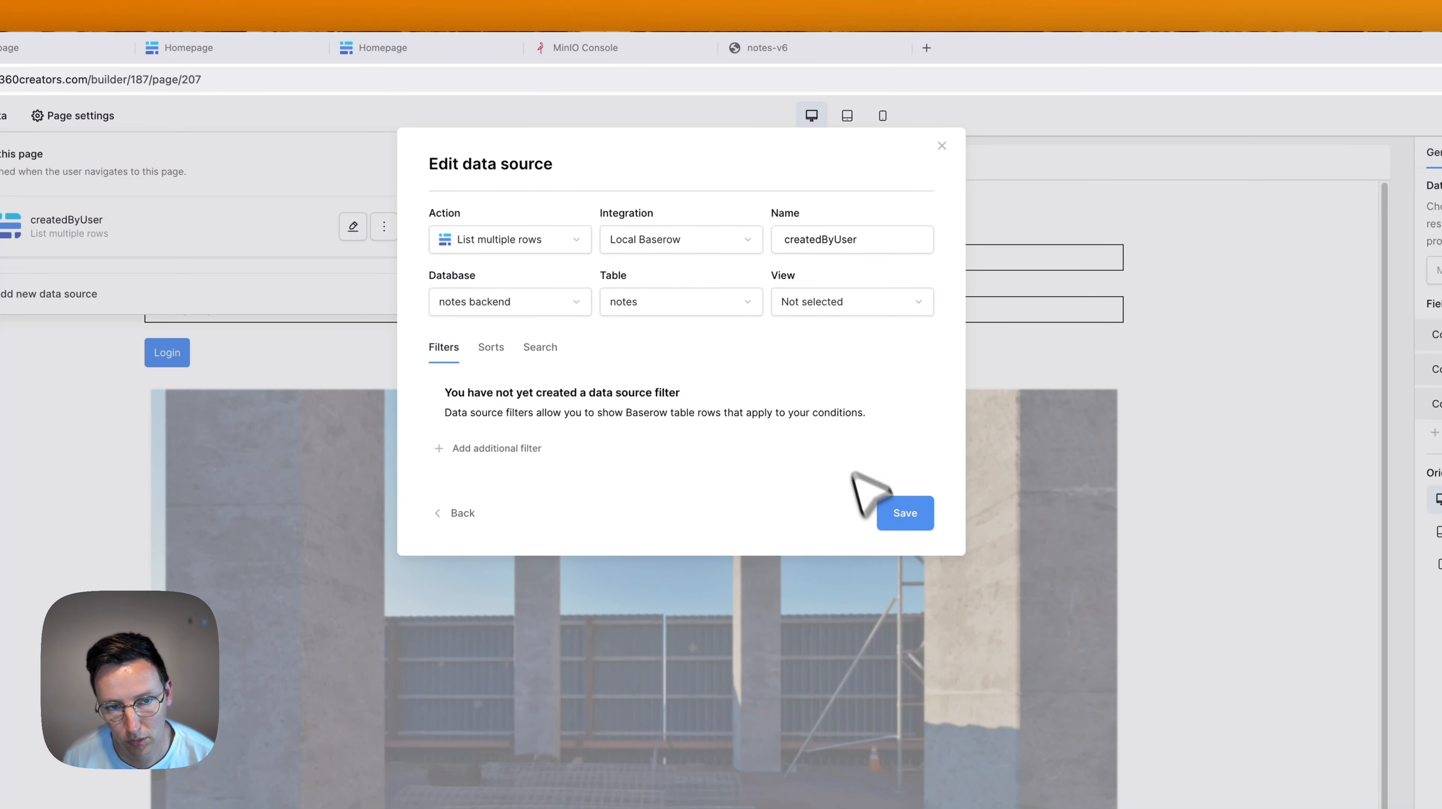
click(916, 511)
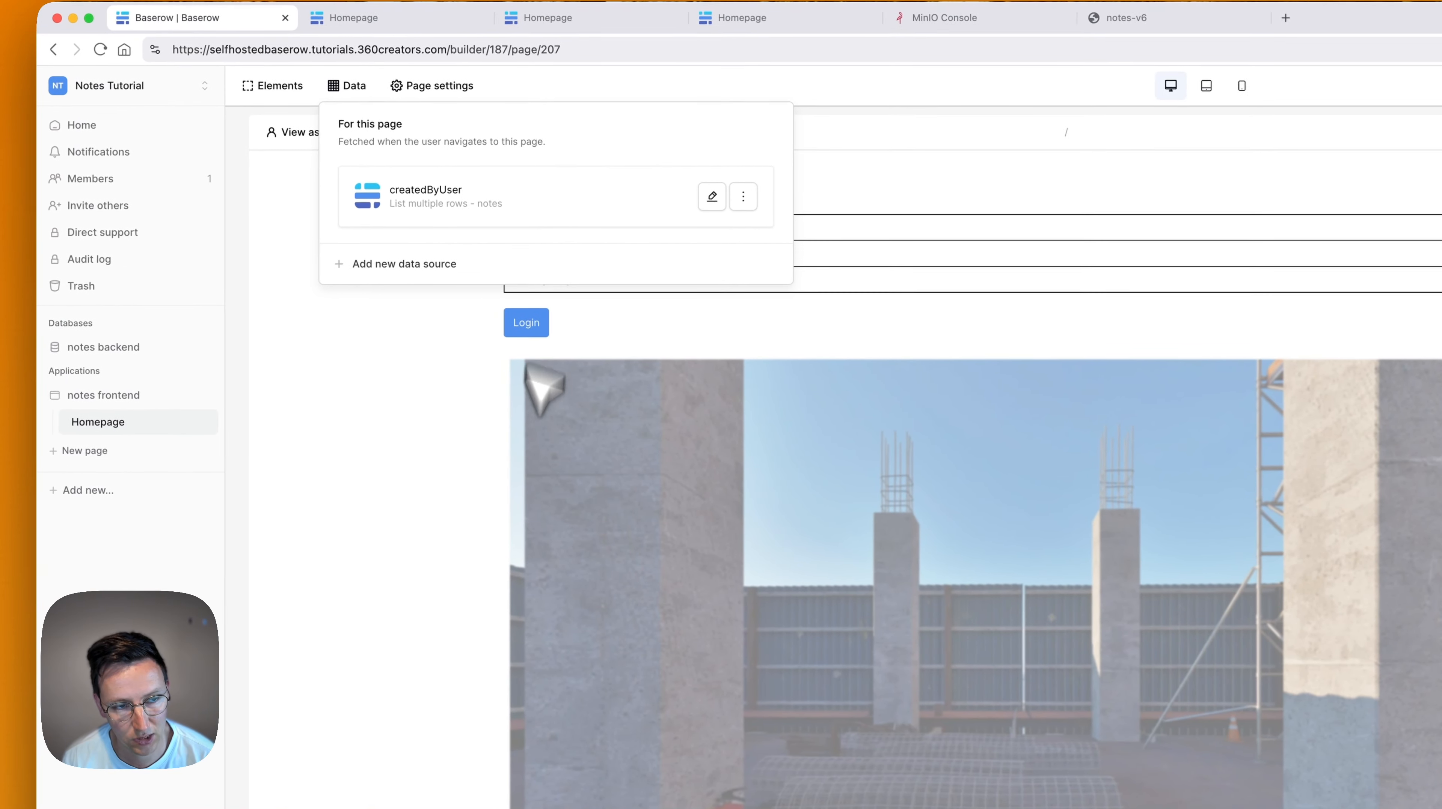
Bind the table element below the tour to the createdByUser data source.
click(478, 569)
scroll(506, 534, down, 2)
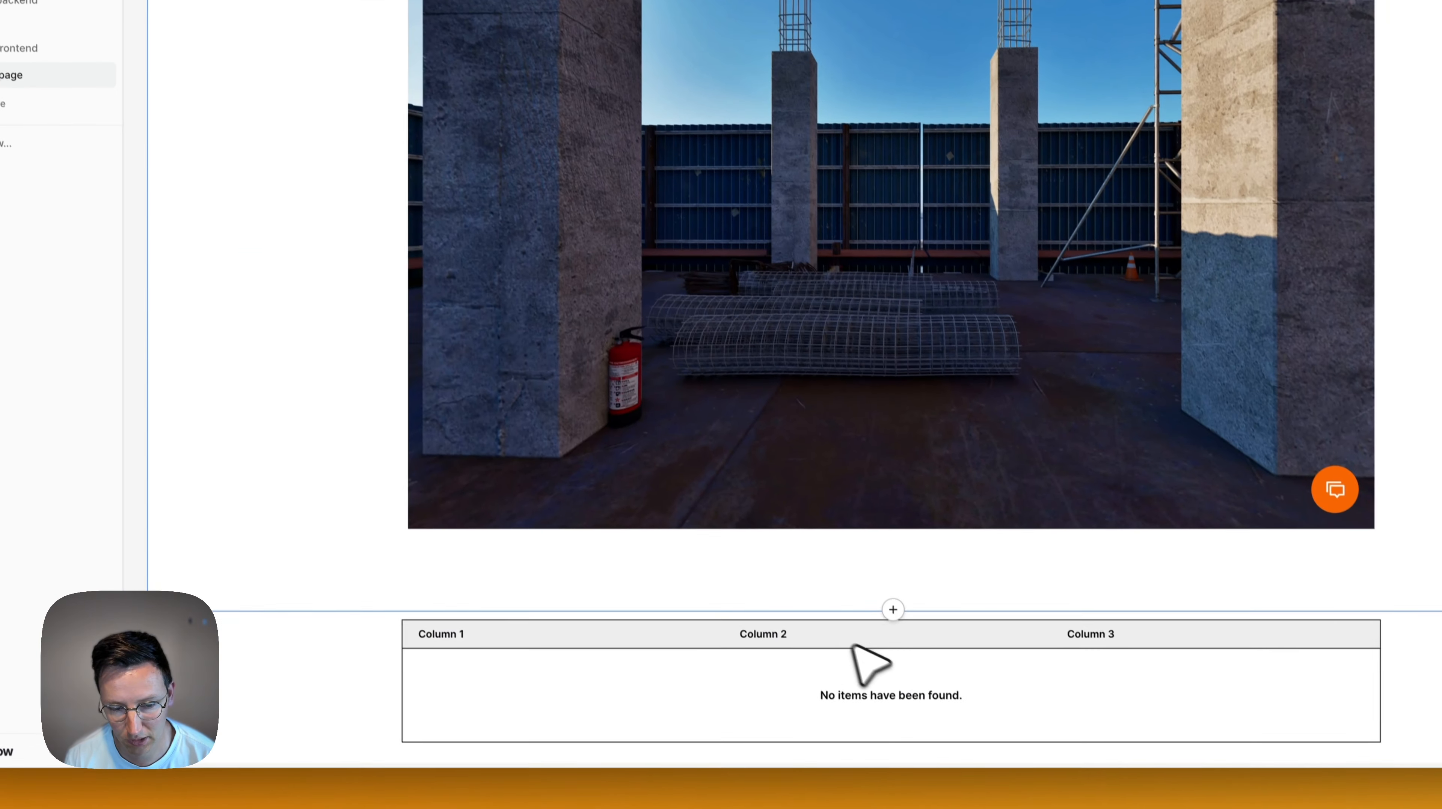
click(708, 616)
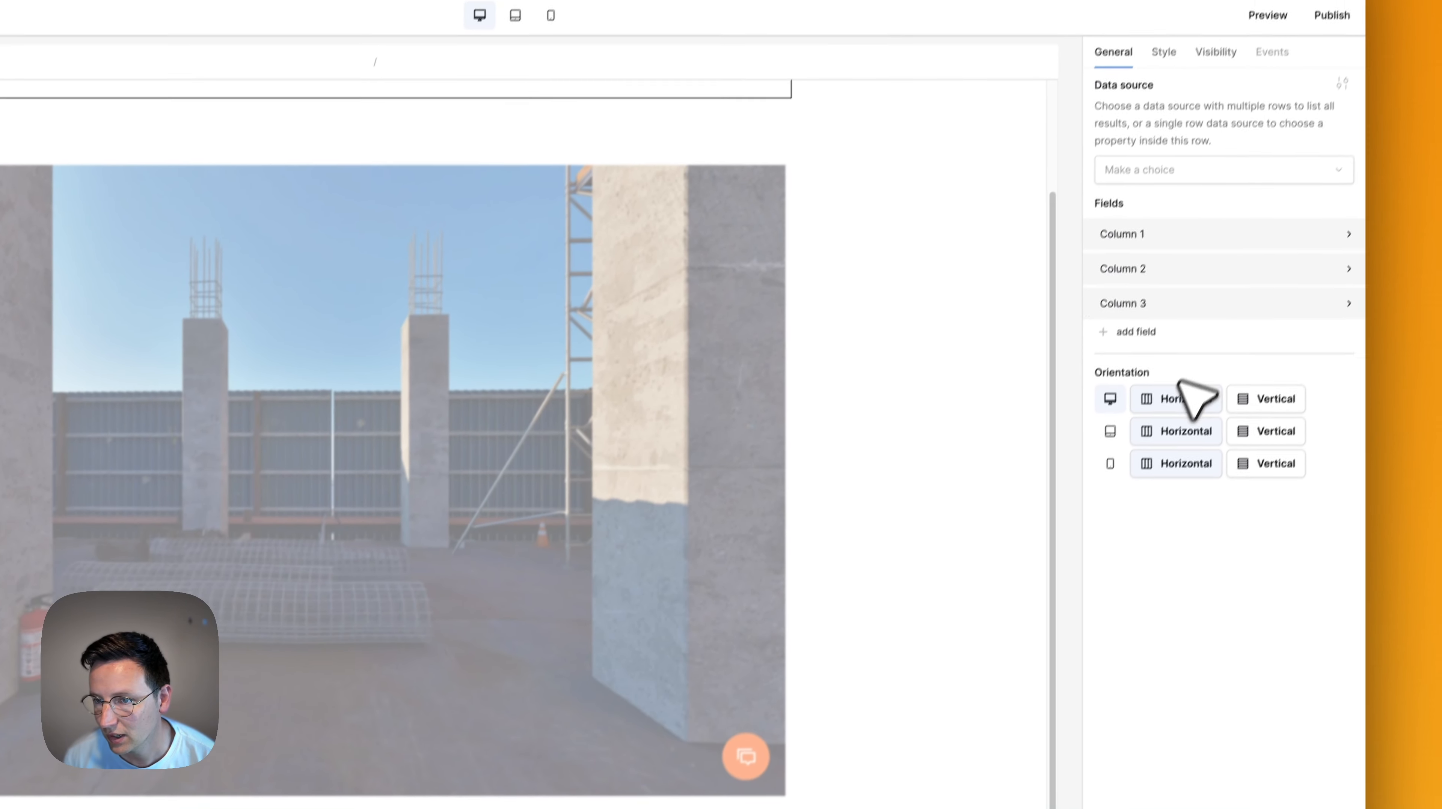
click(1174, 173)
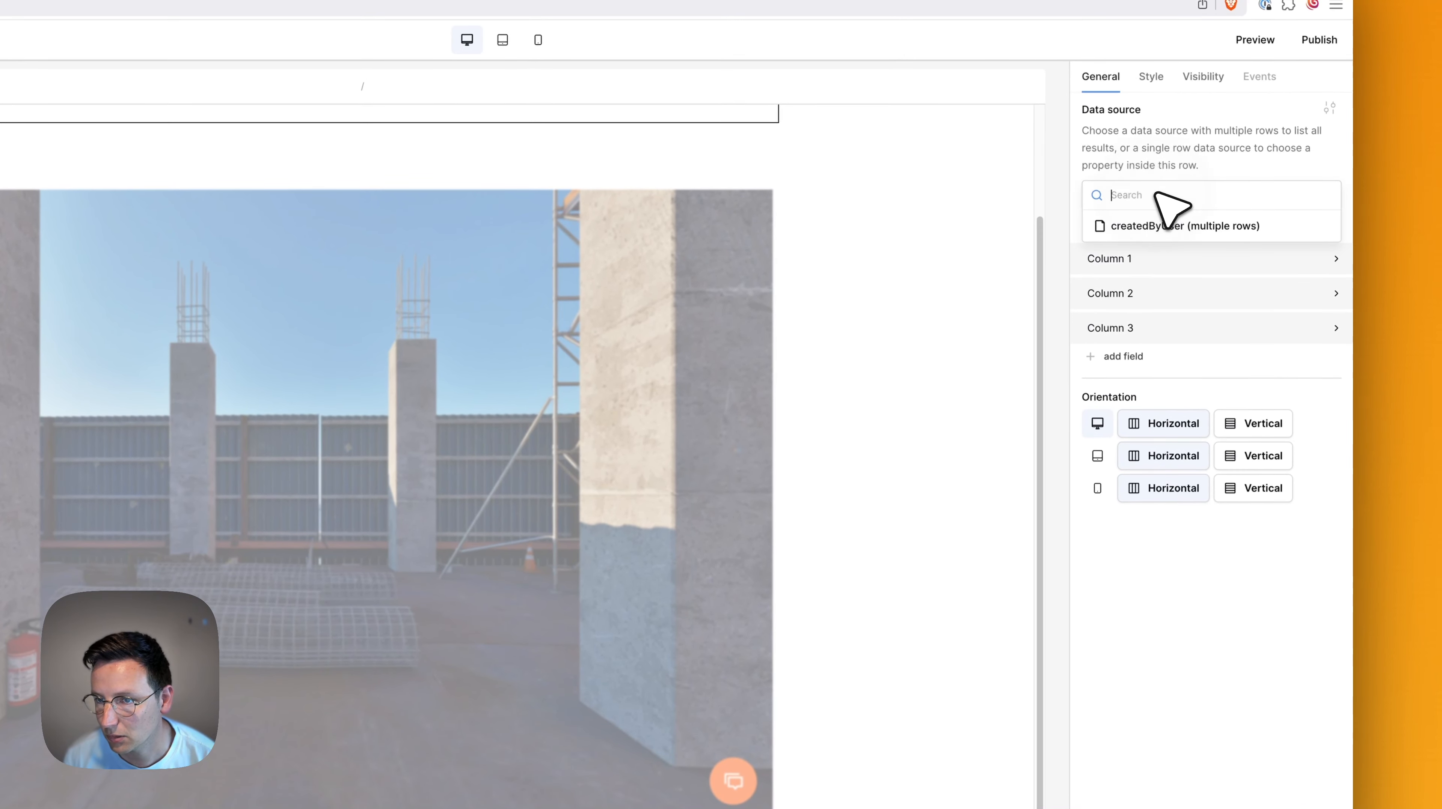
click(1148, 226)
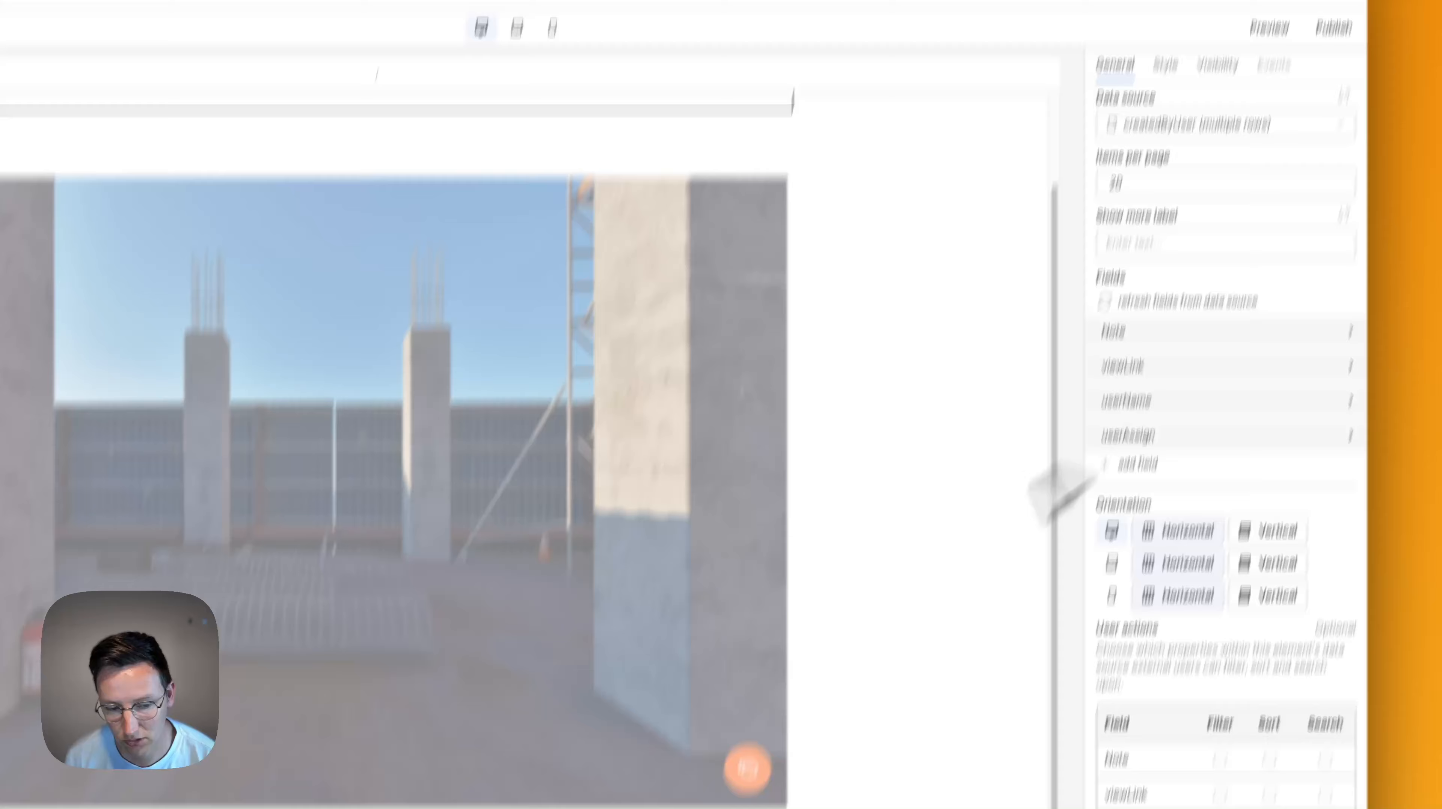
scroll(510, 675, down, 3)
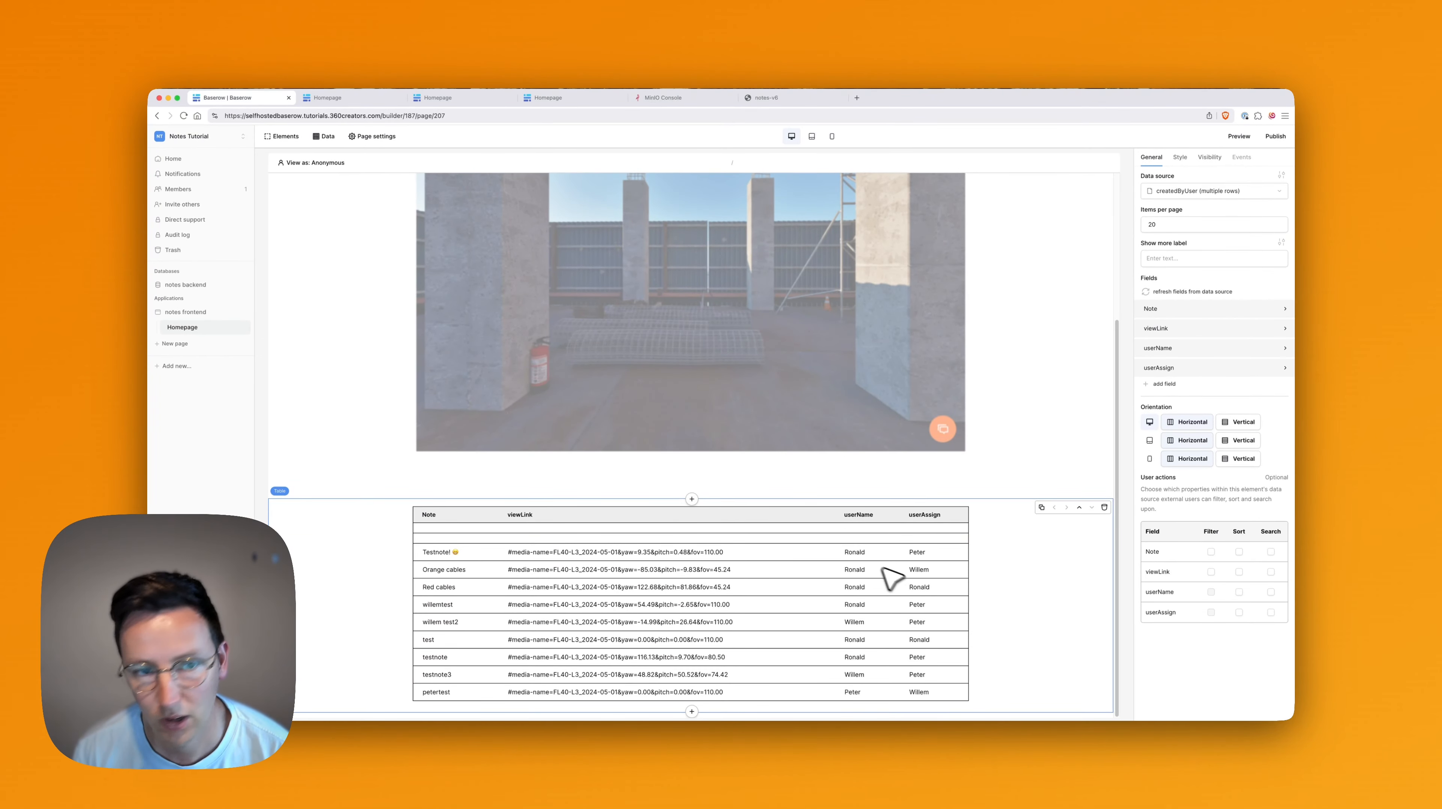
scroll(730, 505, up, 5)
Preview the page as a logged-in table-authentication member.
click(337, 164)
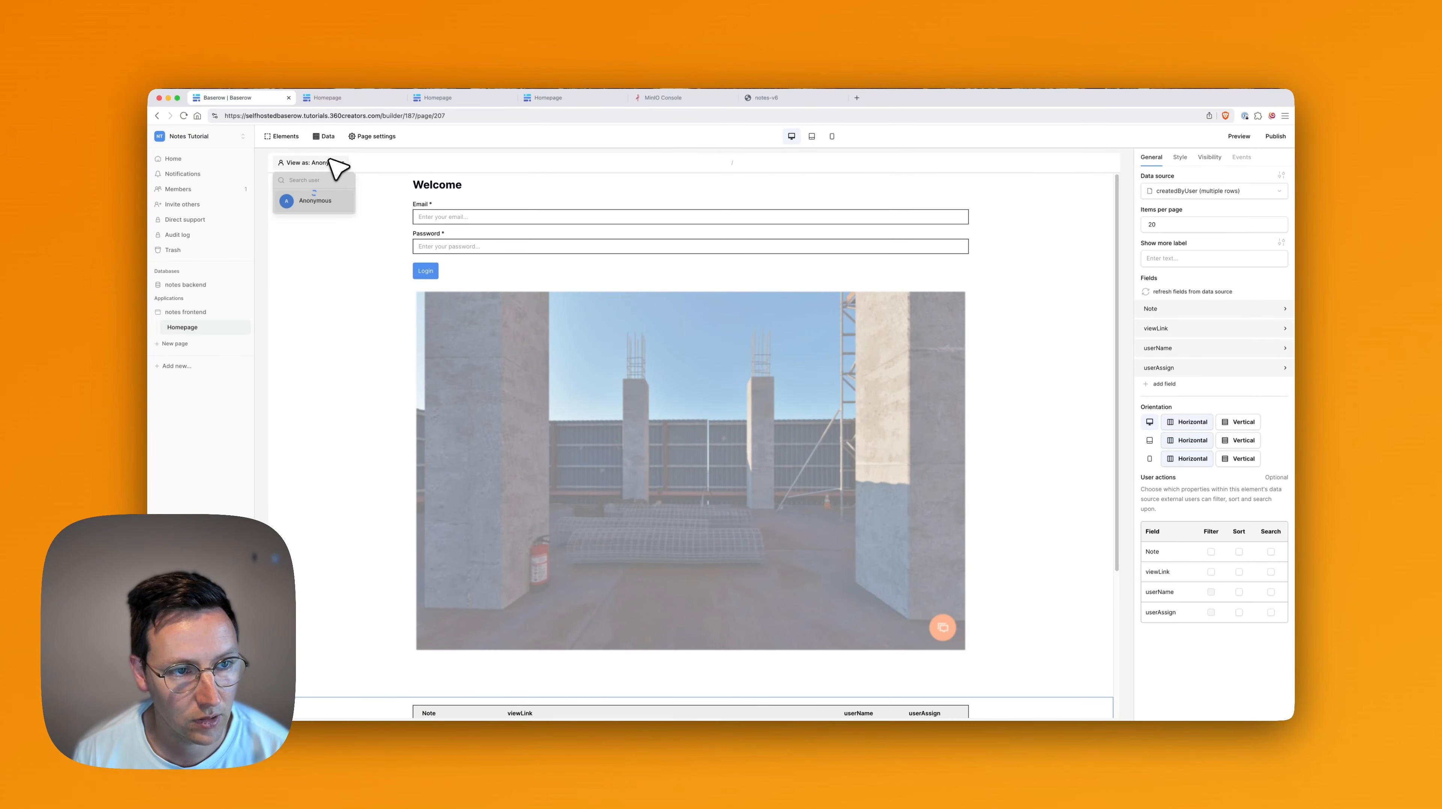
click(330, 286)
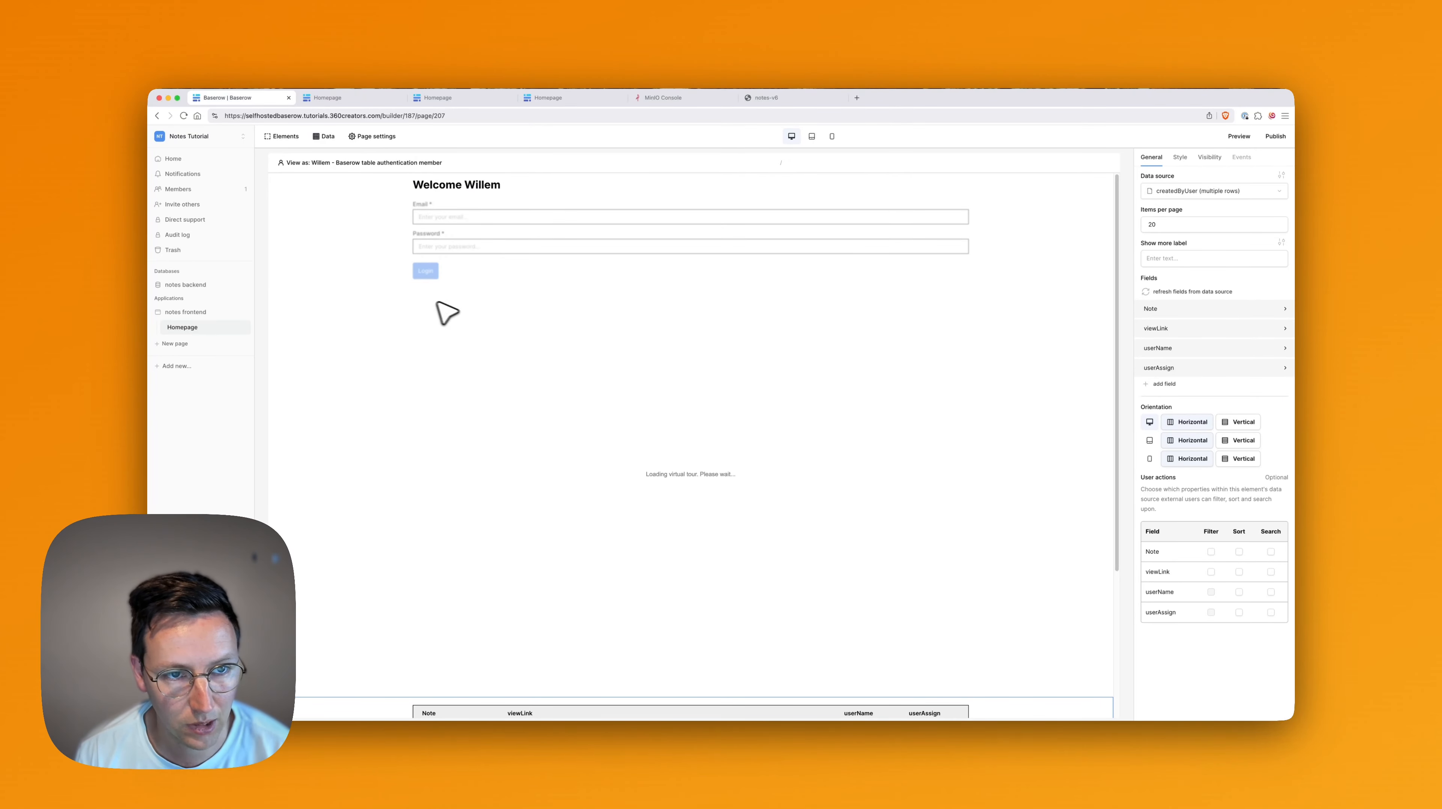
scroll(660, 380, down, 5)
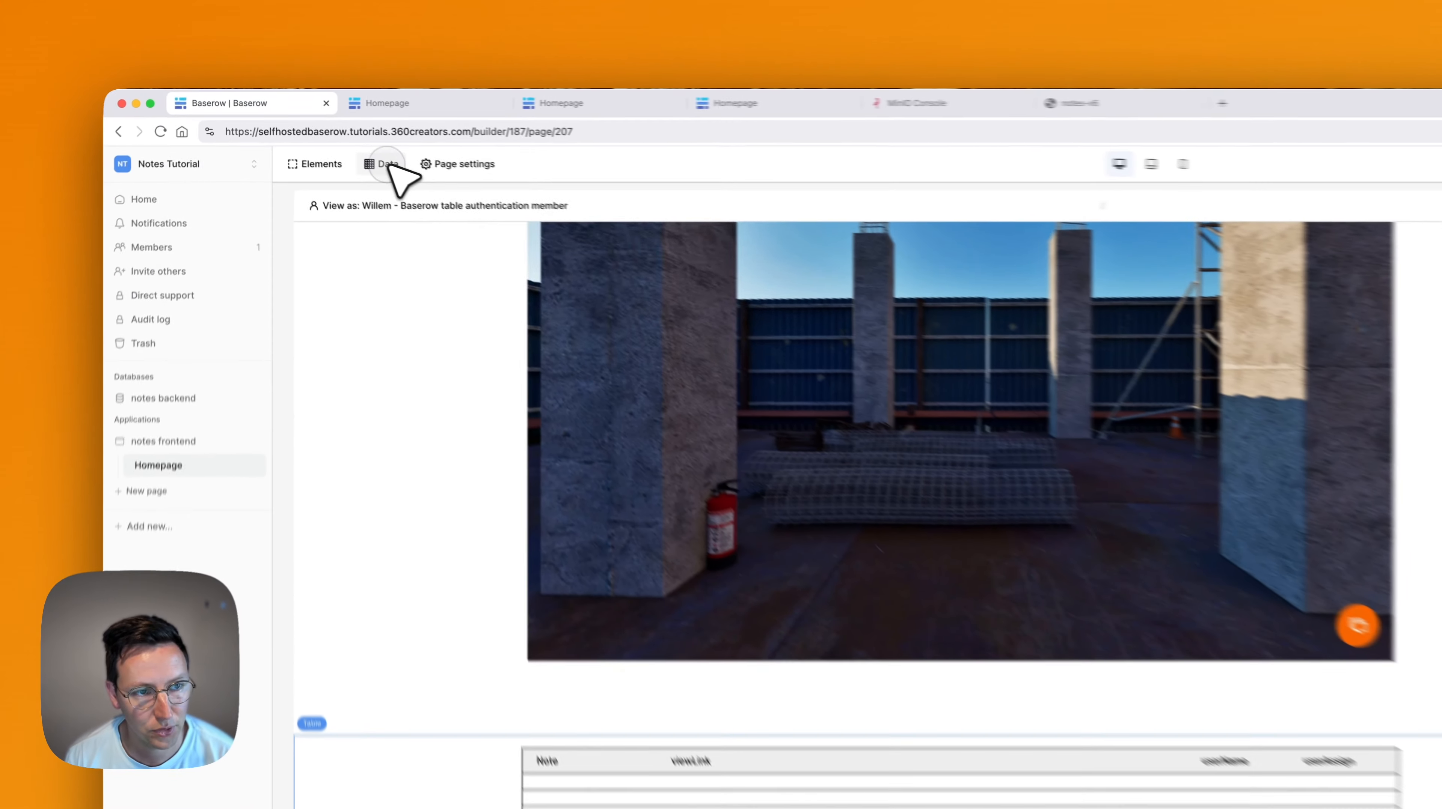
Add a filter to createdByUser: userName has the previewed user's row, then save.
click(325, 137)
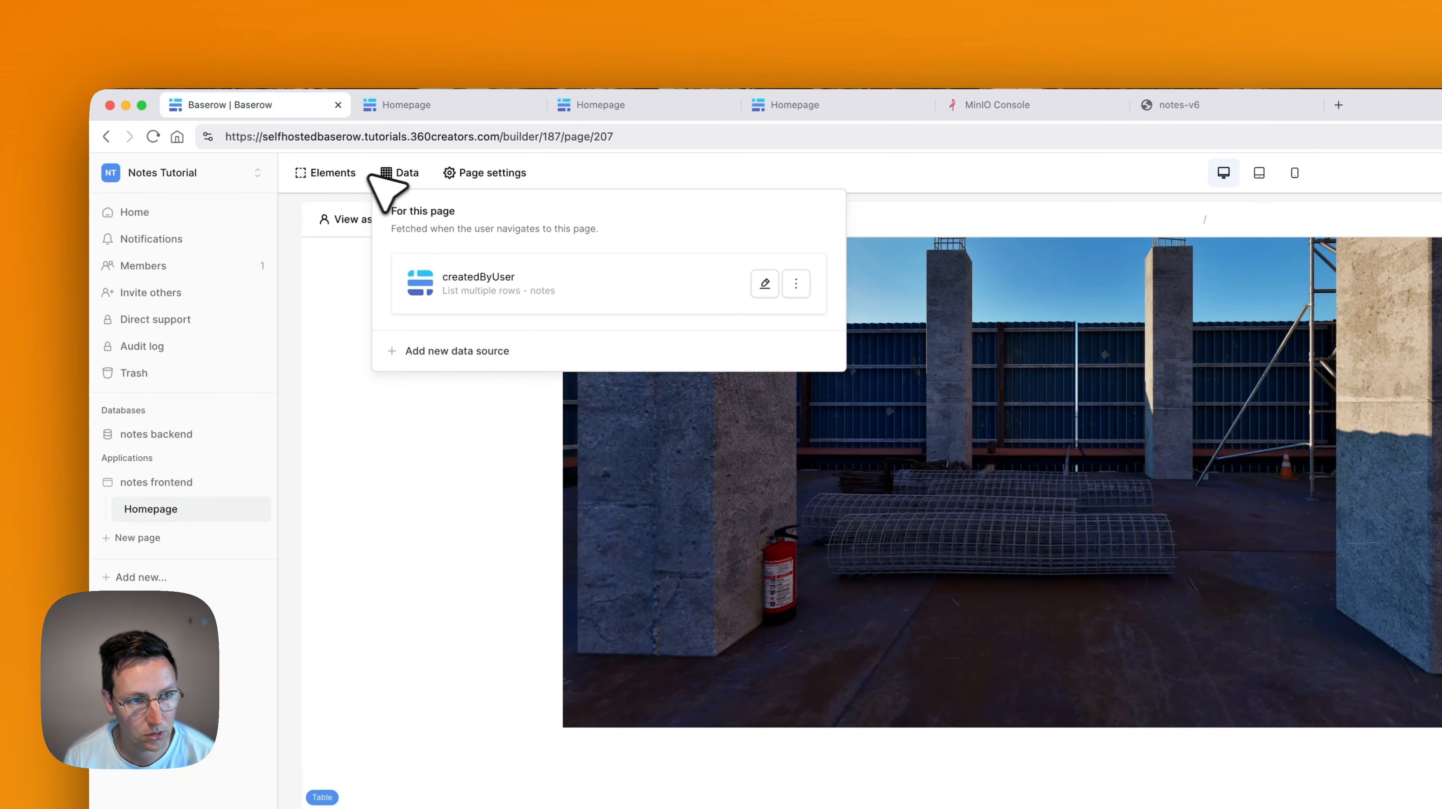
click(764, 284)
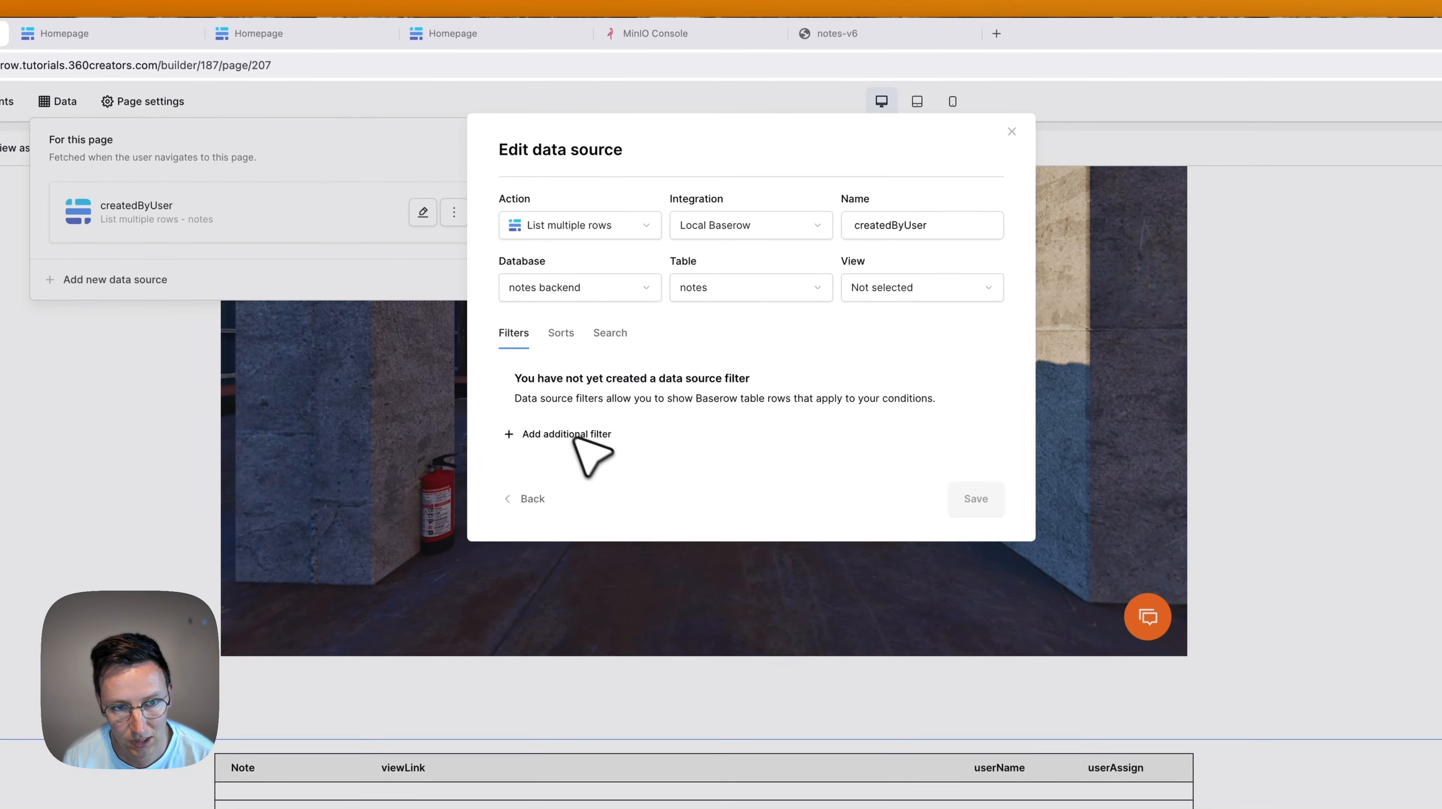
click(573, 440)
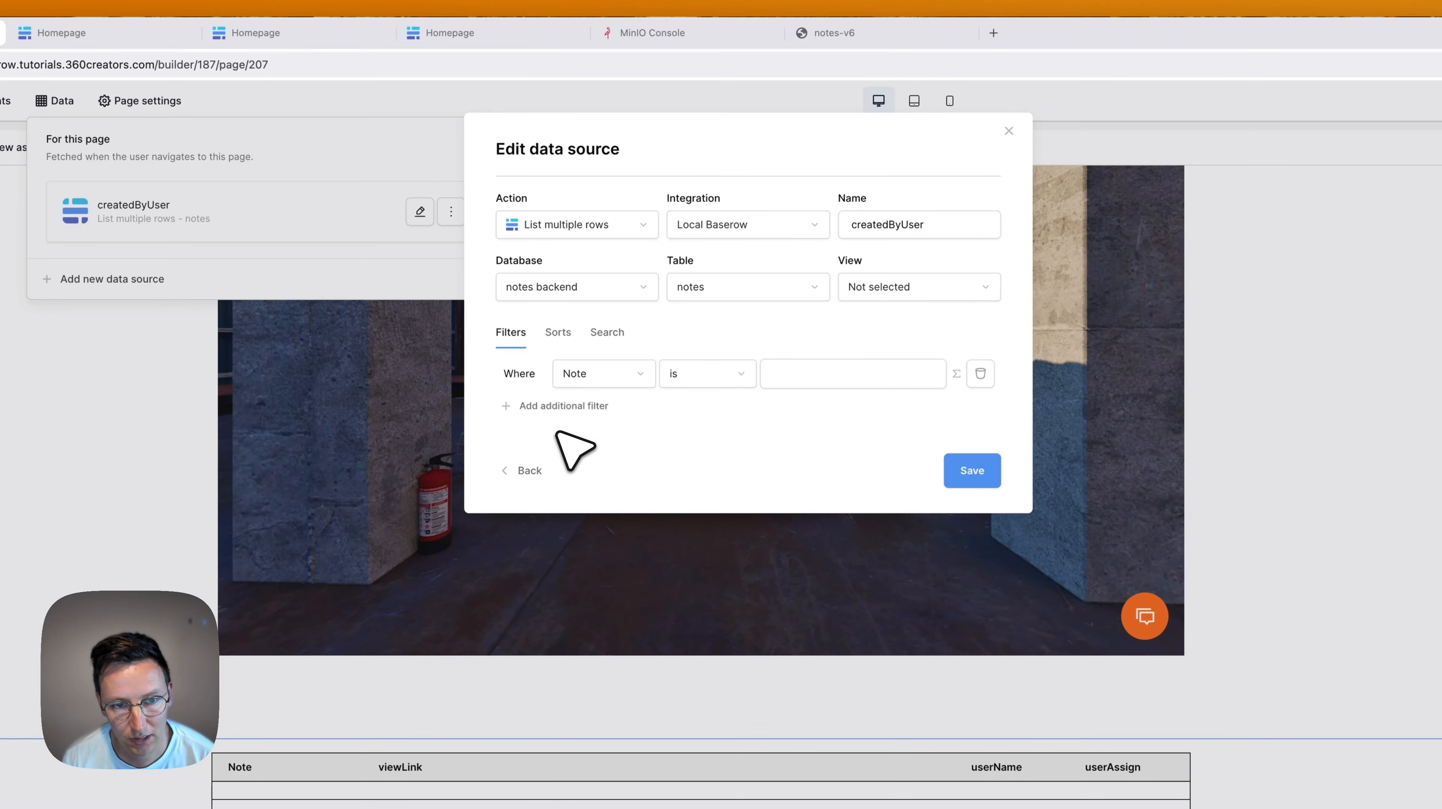
click(595, 379)
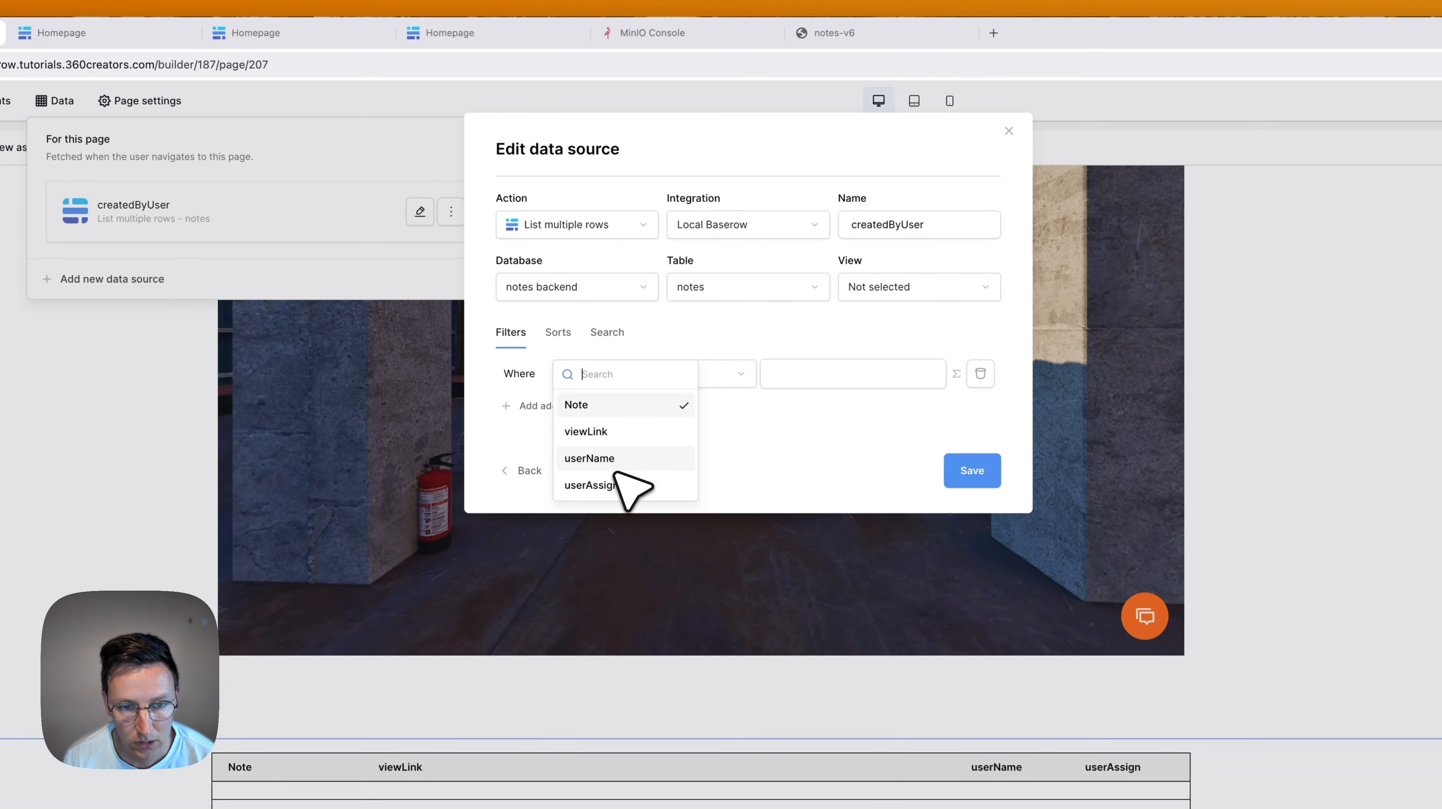
click(620, 462)
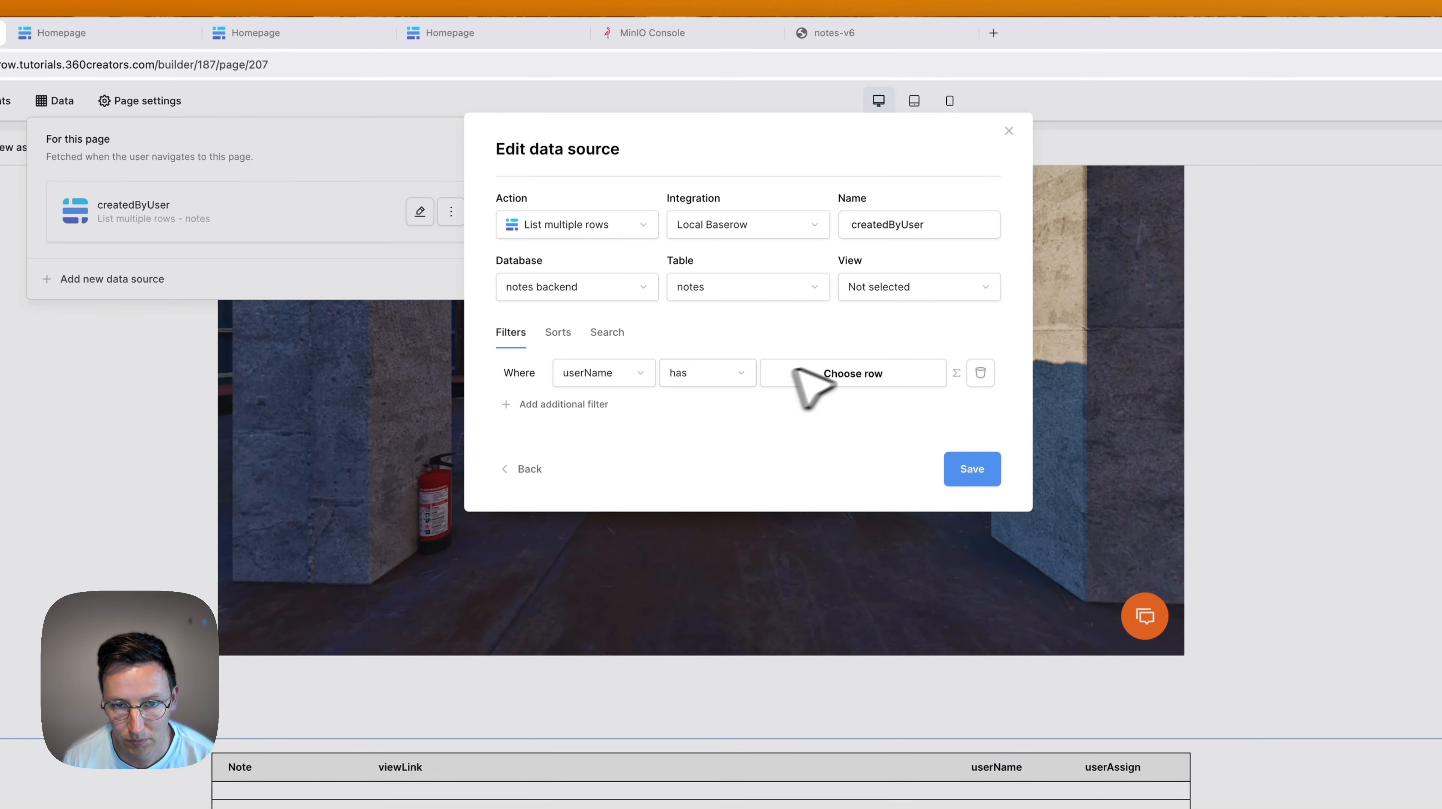
click(843, 367)
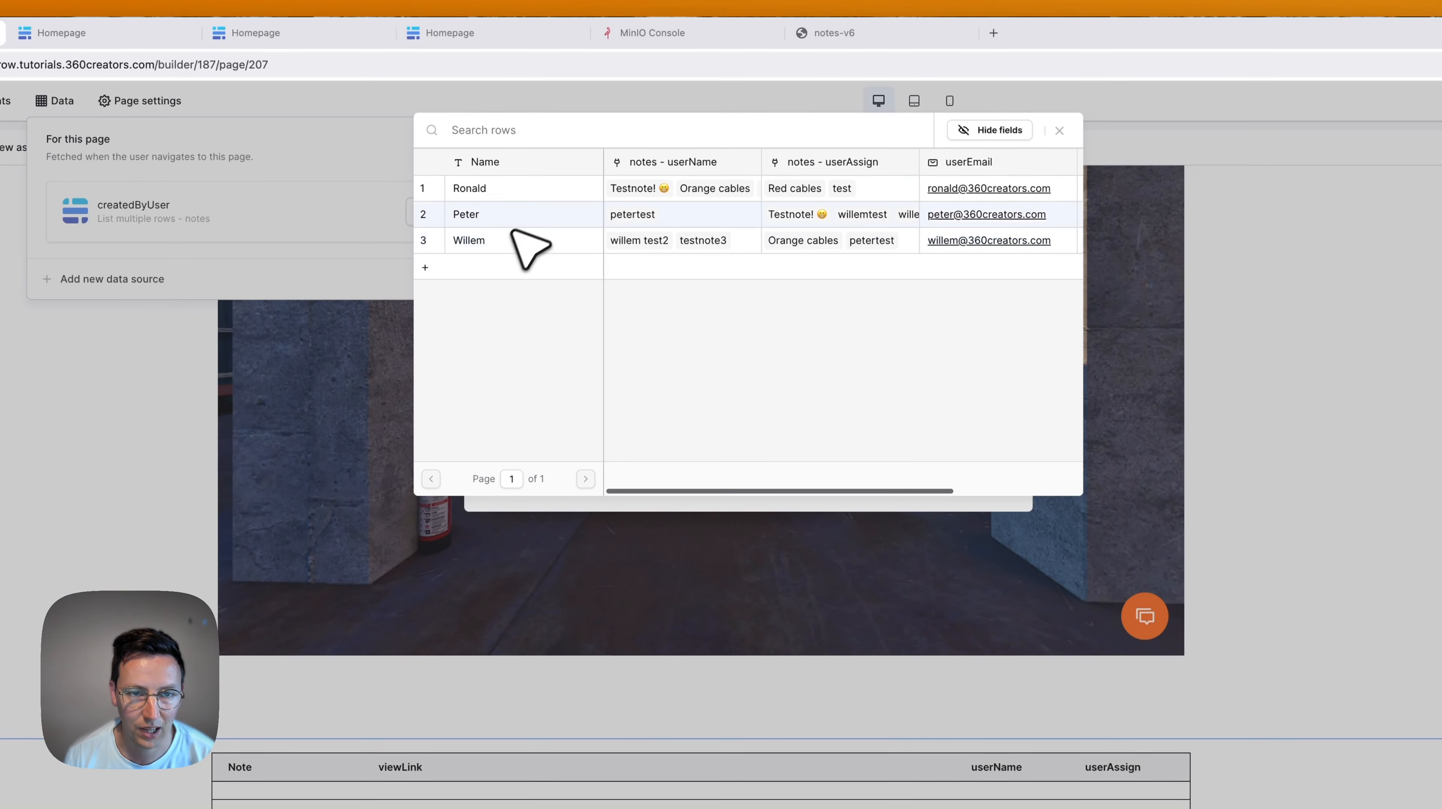
click(523, 248)
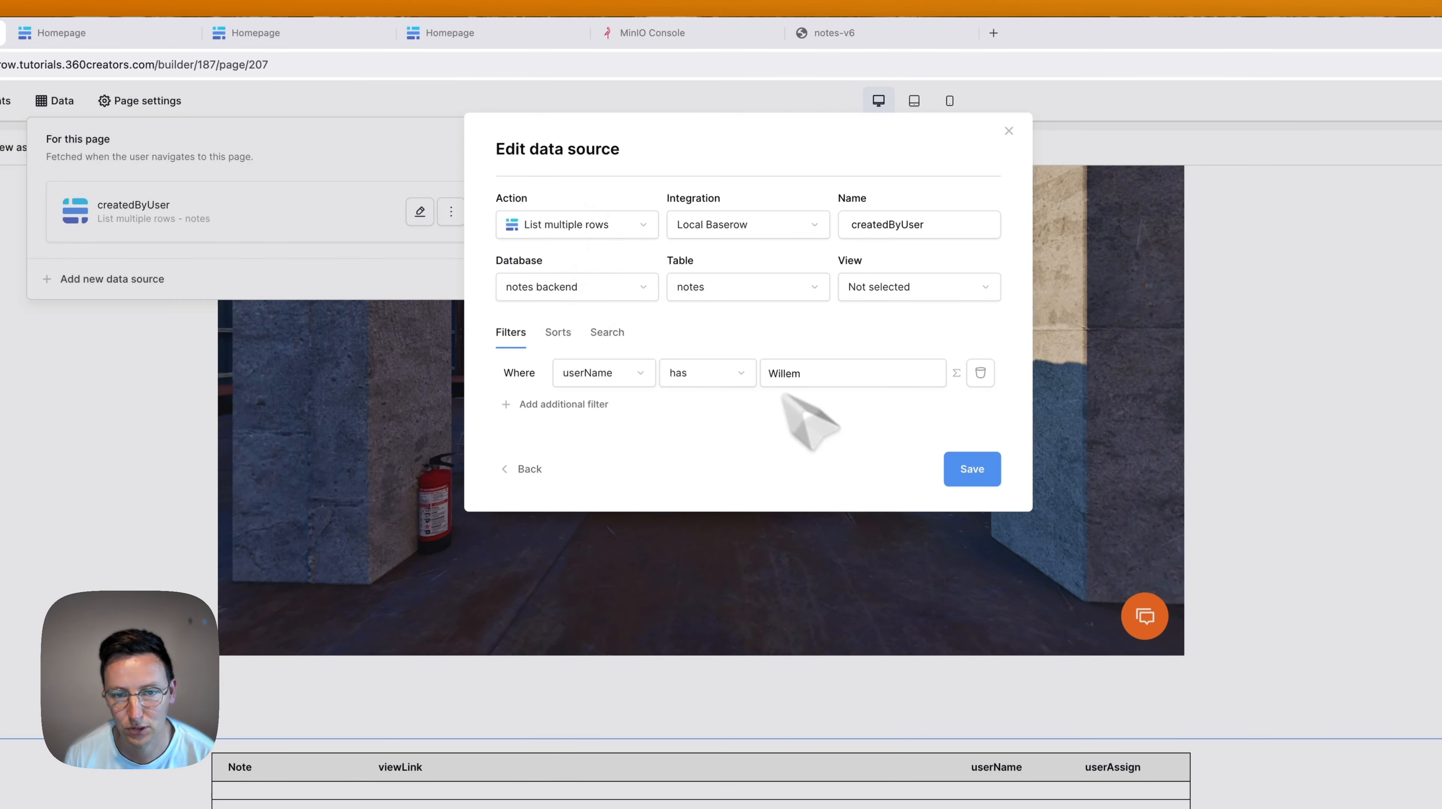
click(972, 467)
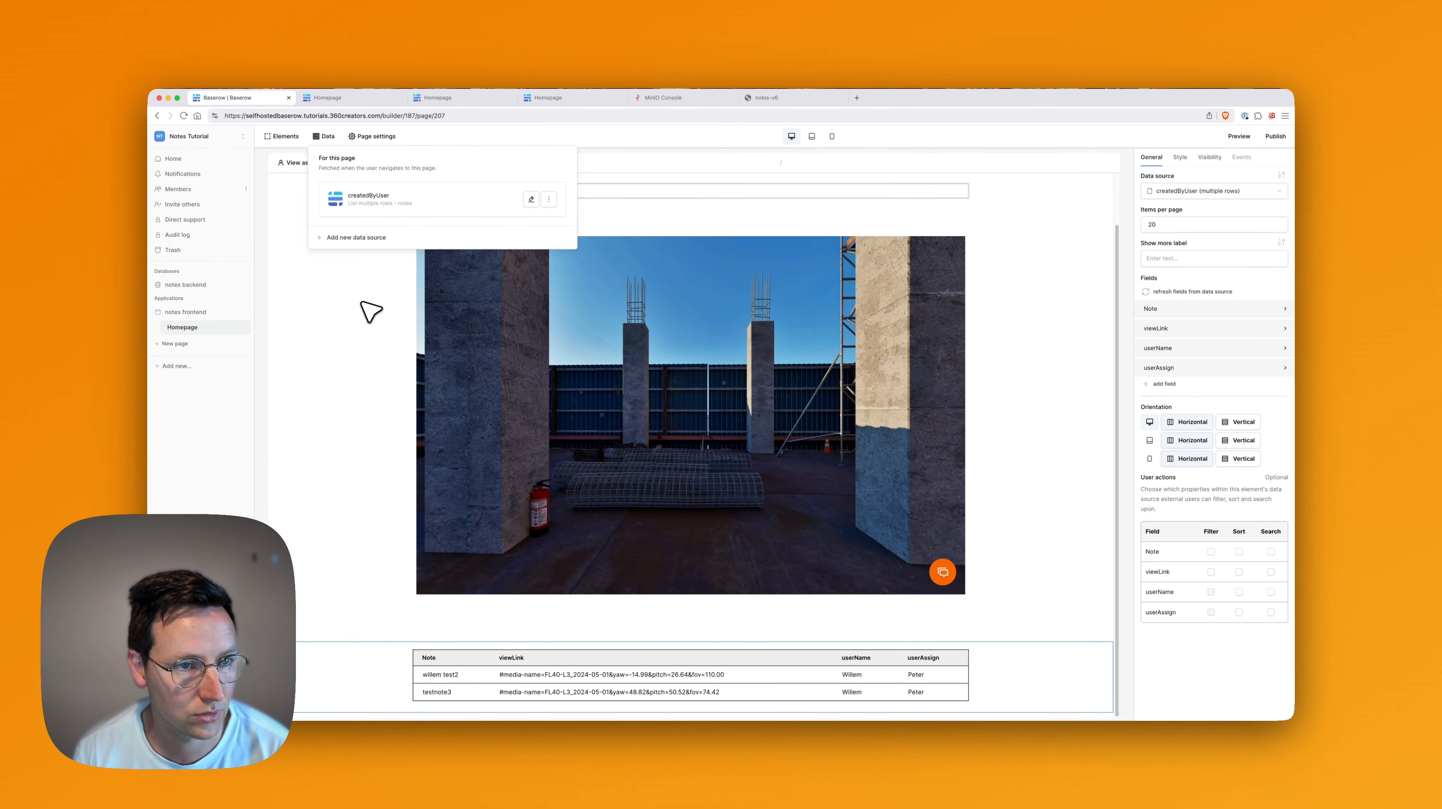
click(371, 306)
click(332, 162)
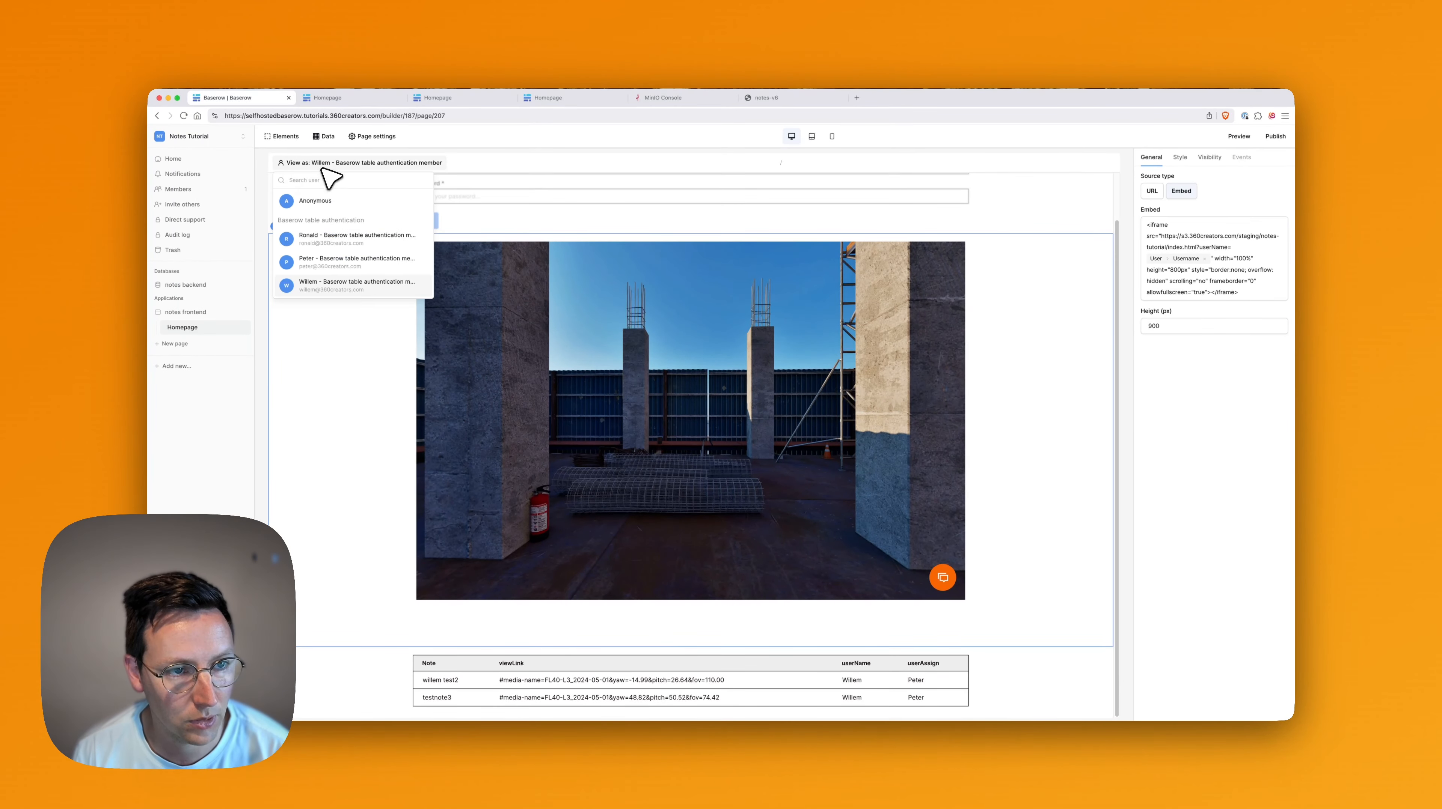
click(343, 262)
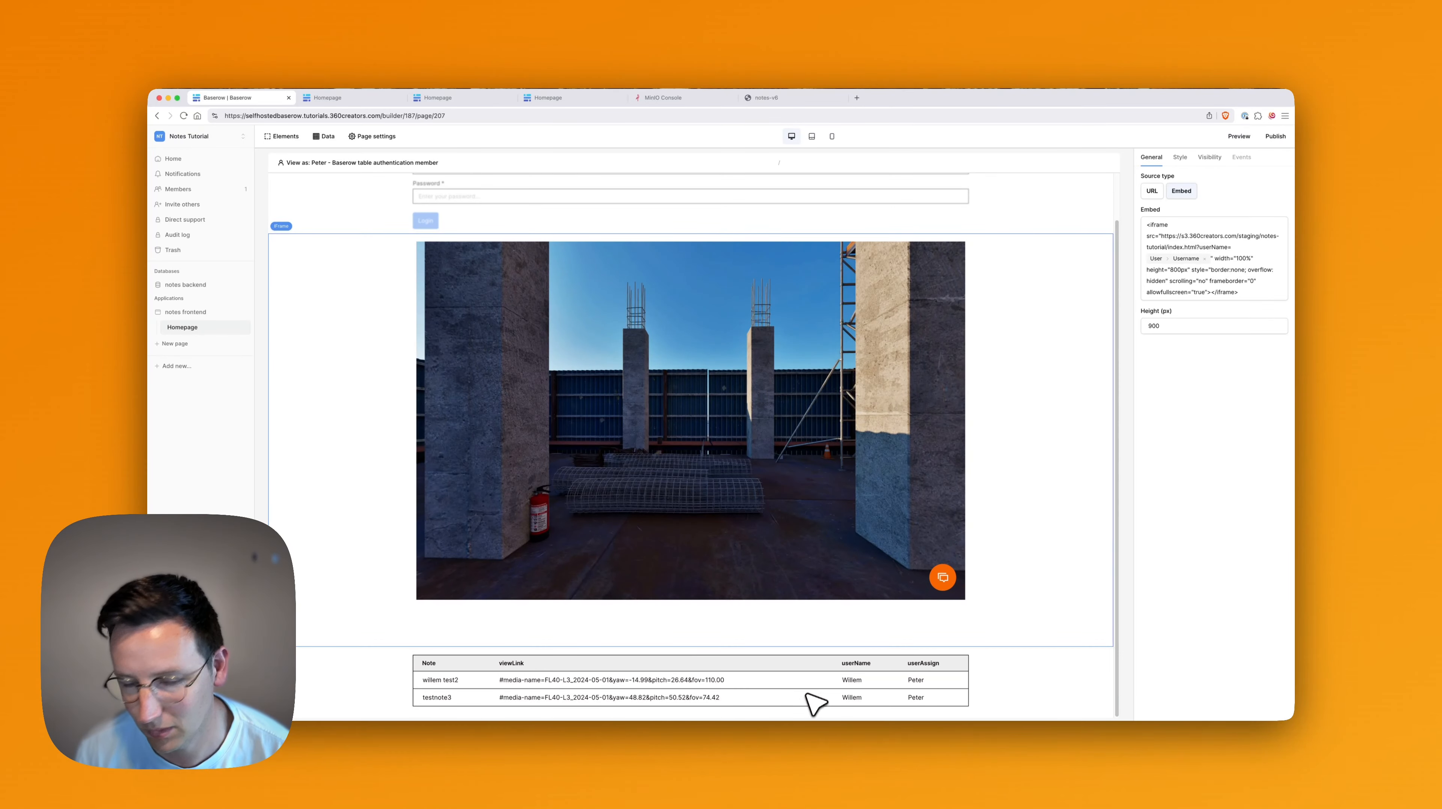
click(332, 163)
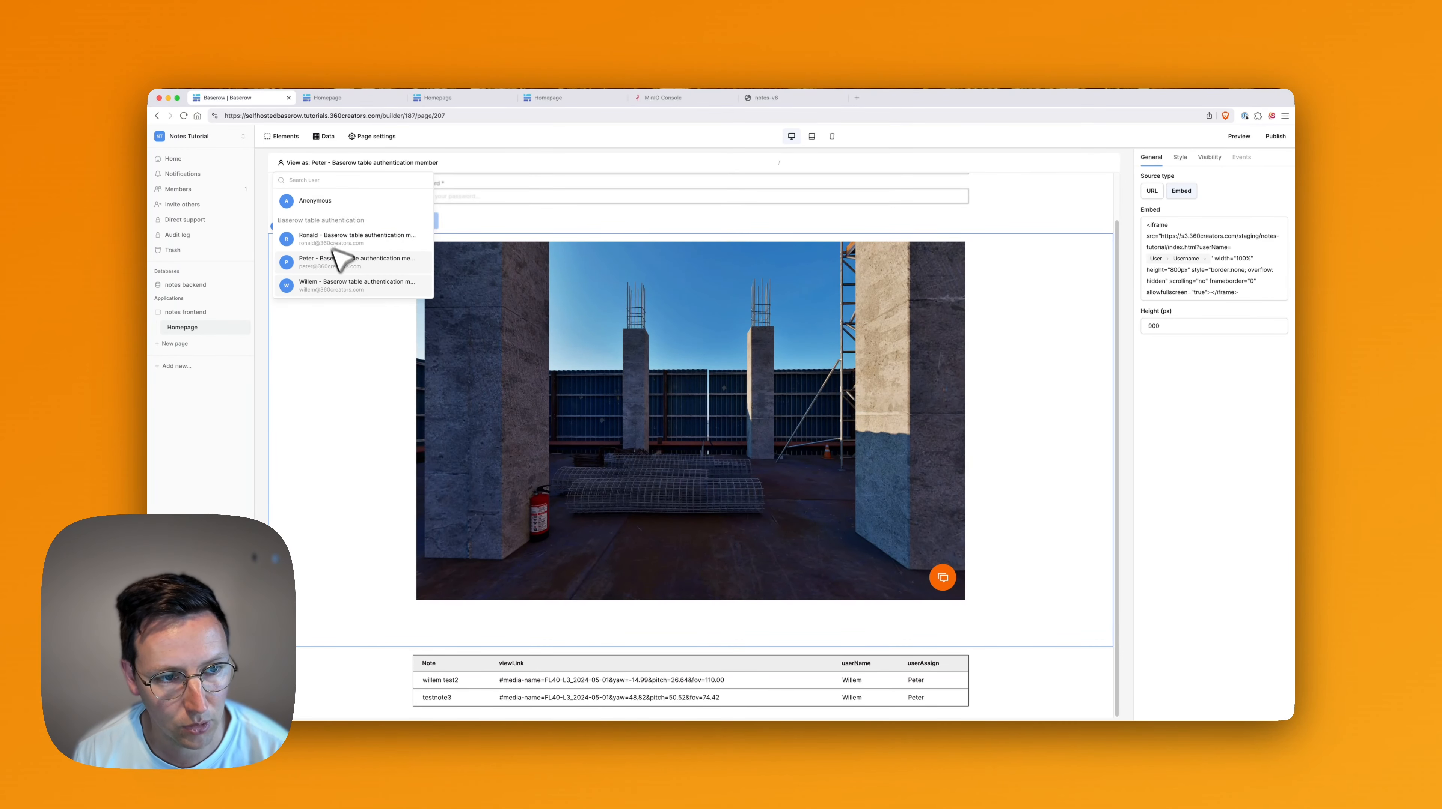
click(345, 285)
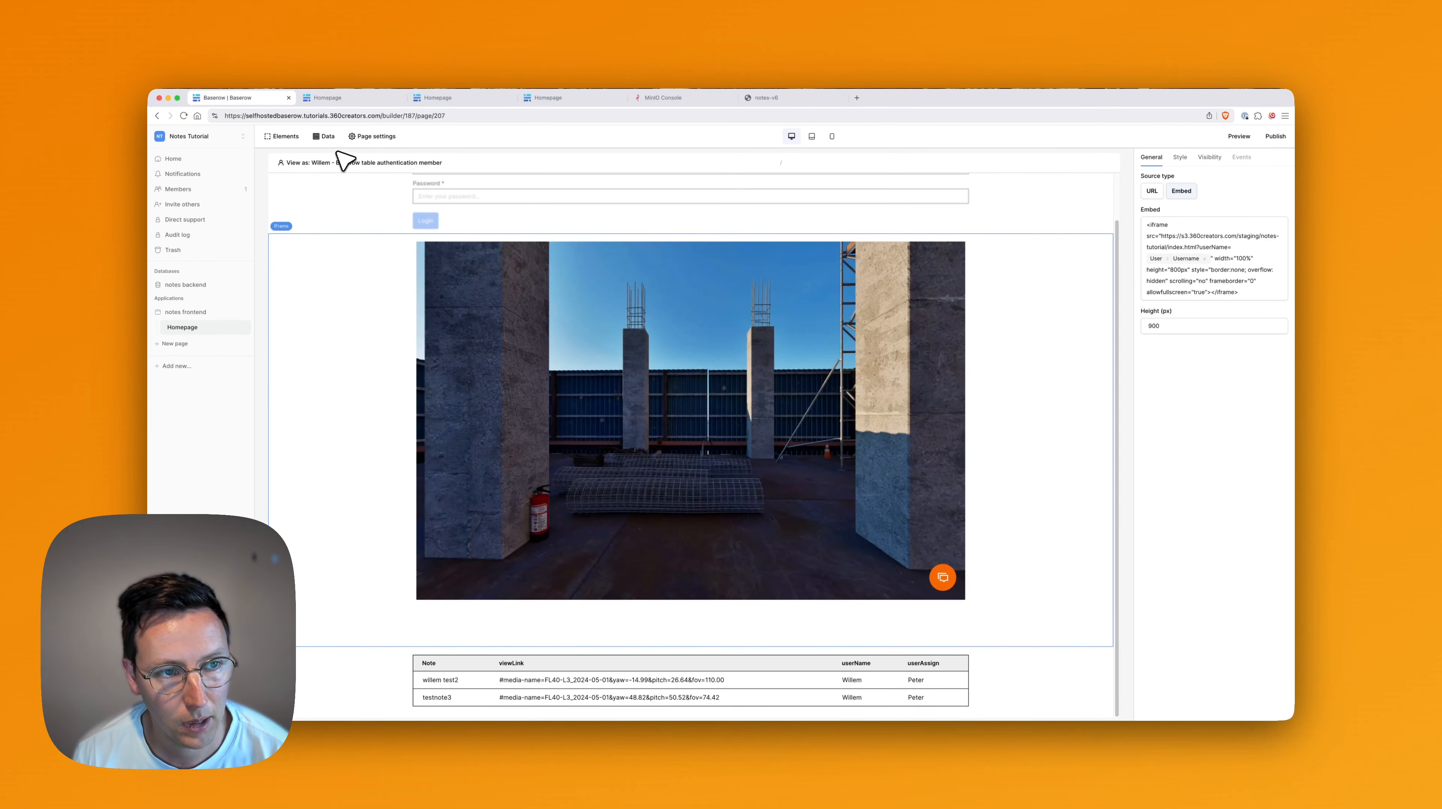
click(341, 163)
click(340, 262)
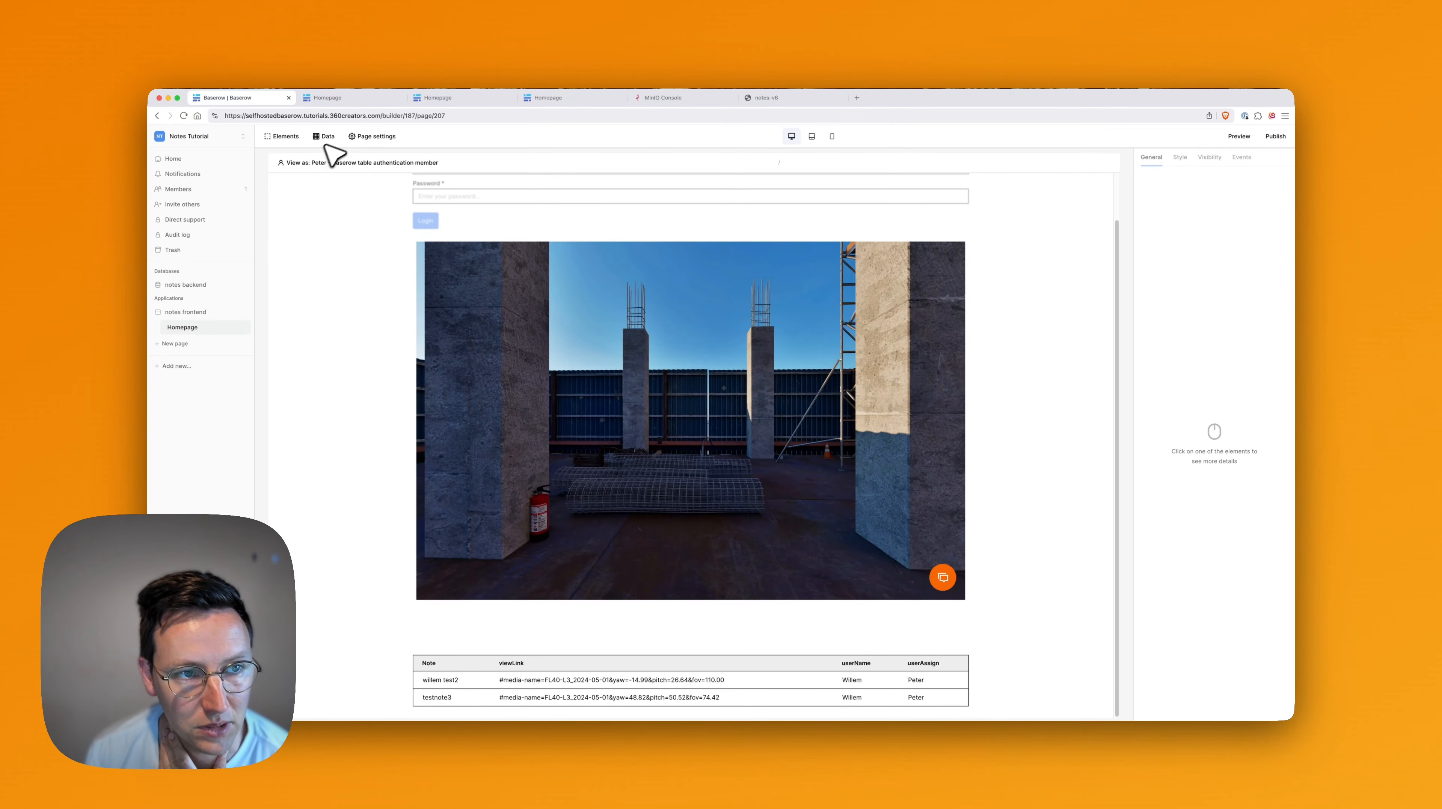
Set the createdByUser filter value to a formula using the logged-in user's Username, and save.
click(326, 137)
click(531, 199)
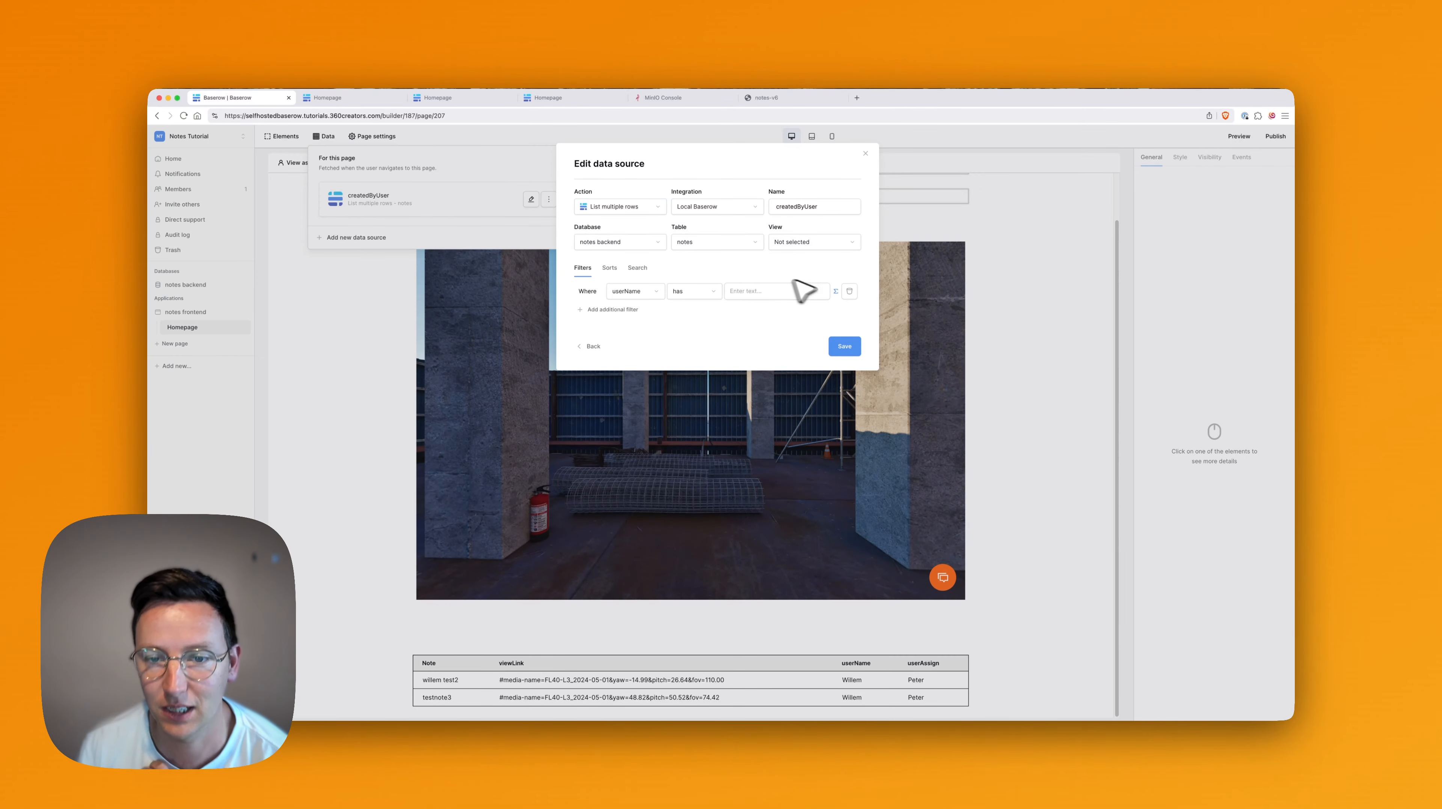
click(842, 291)
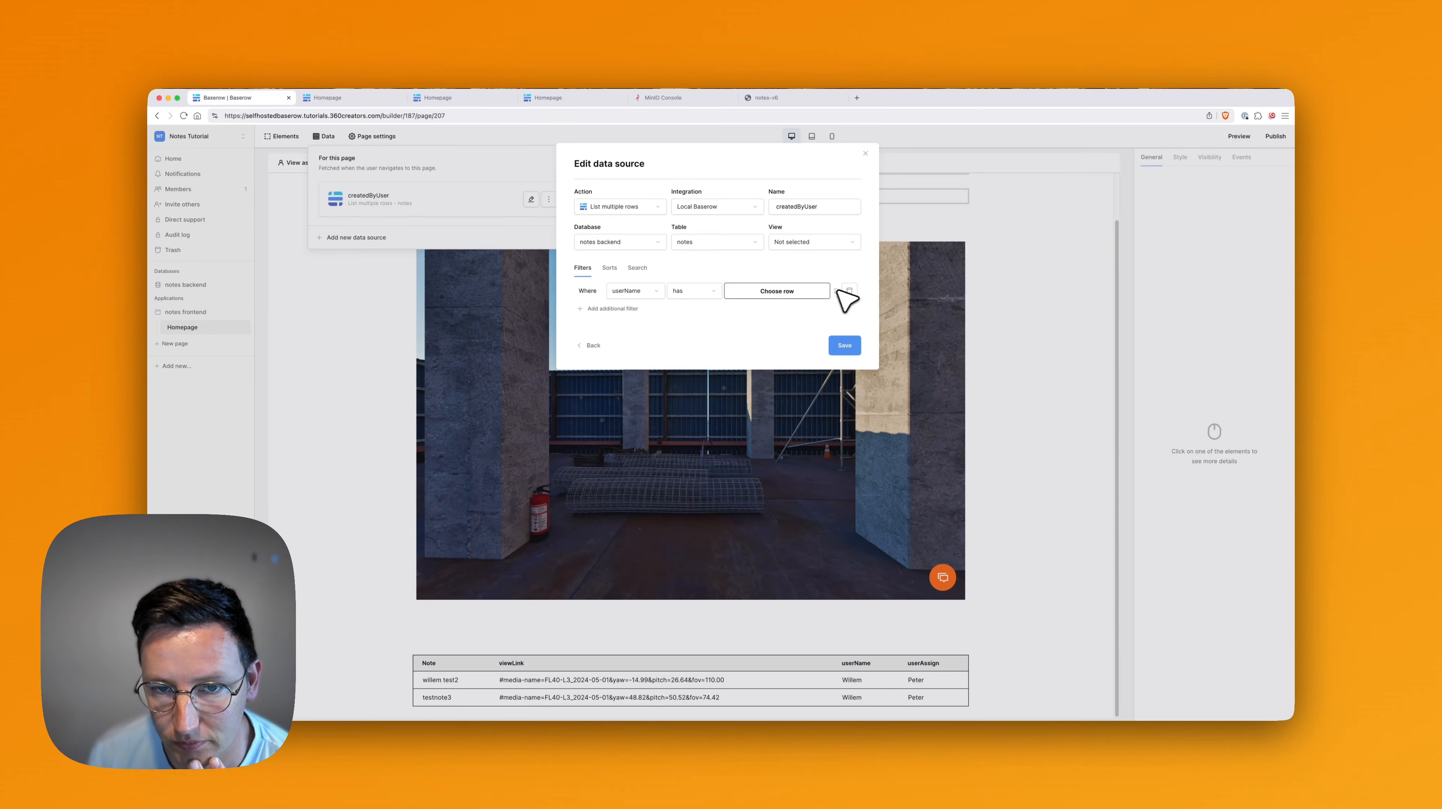
click(835, 290)
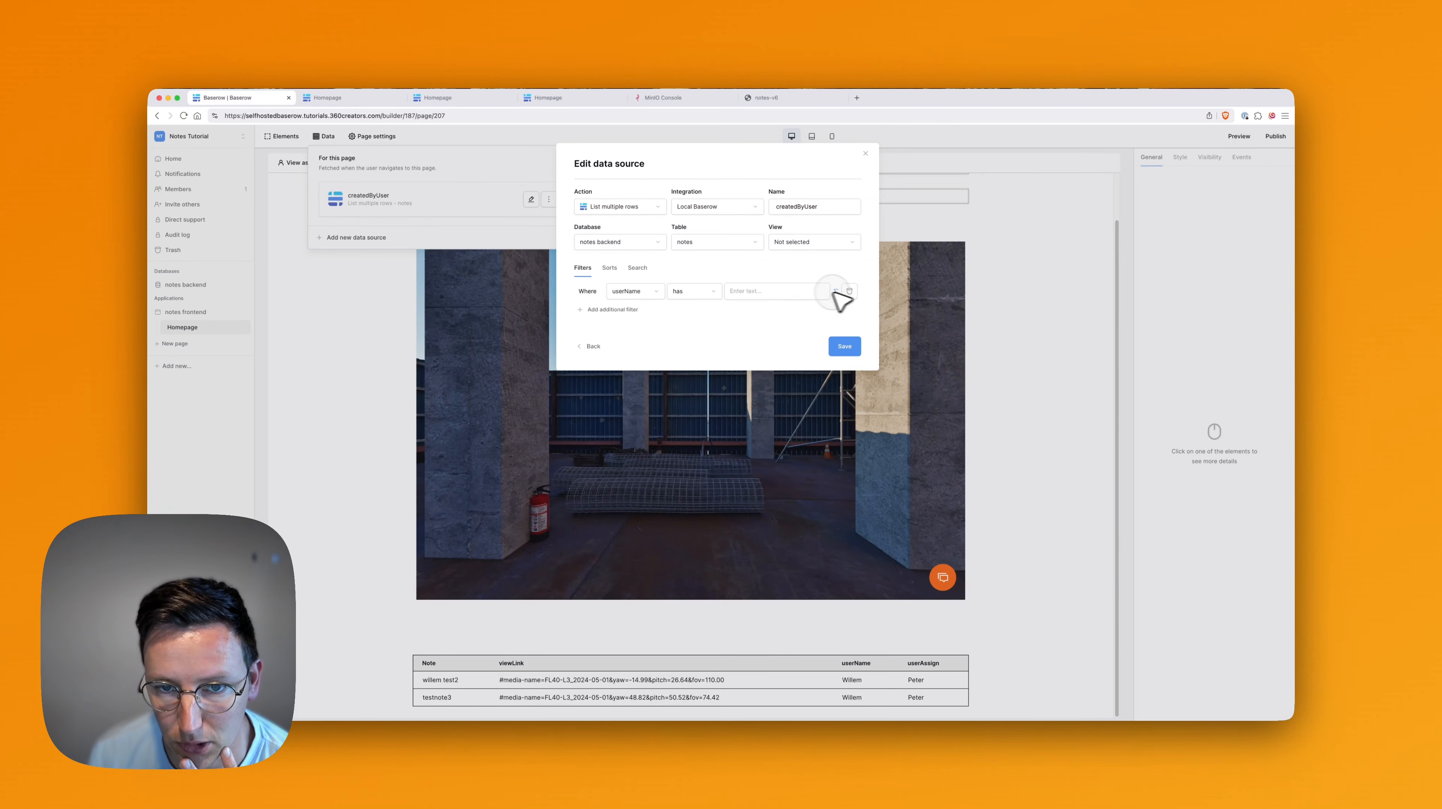
click(798, 291)
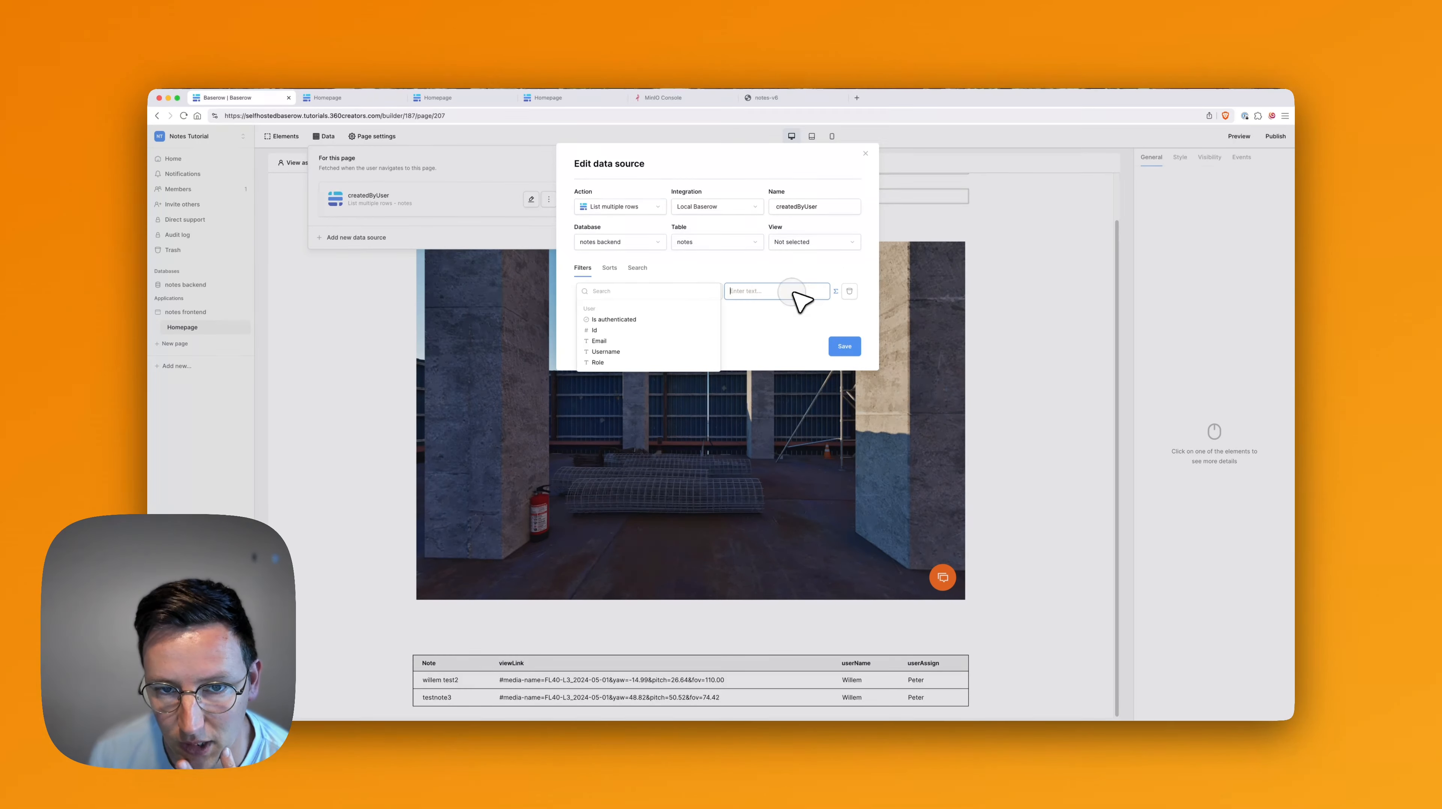
click(628, 353)
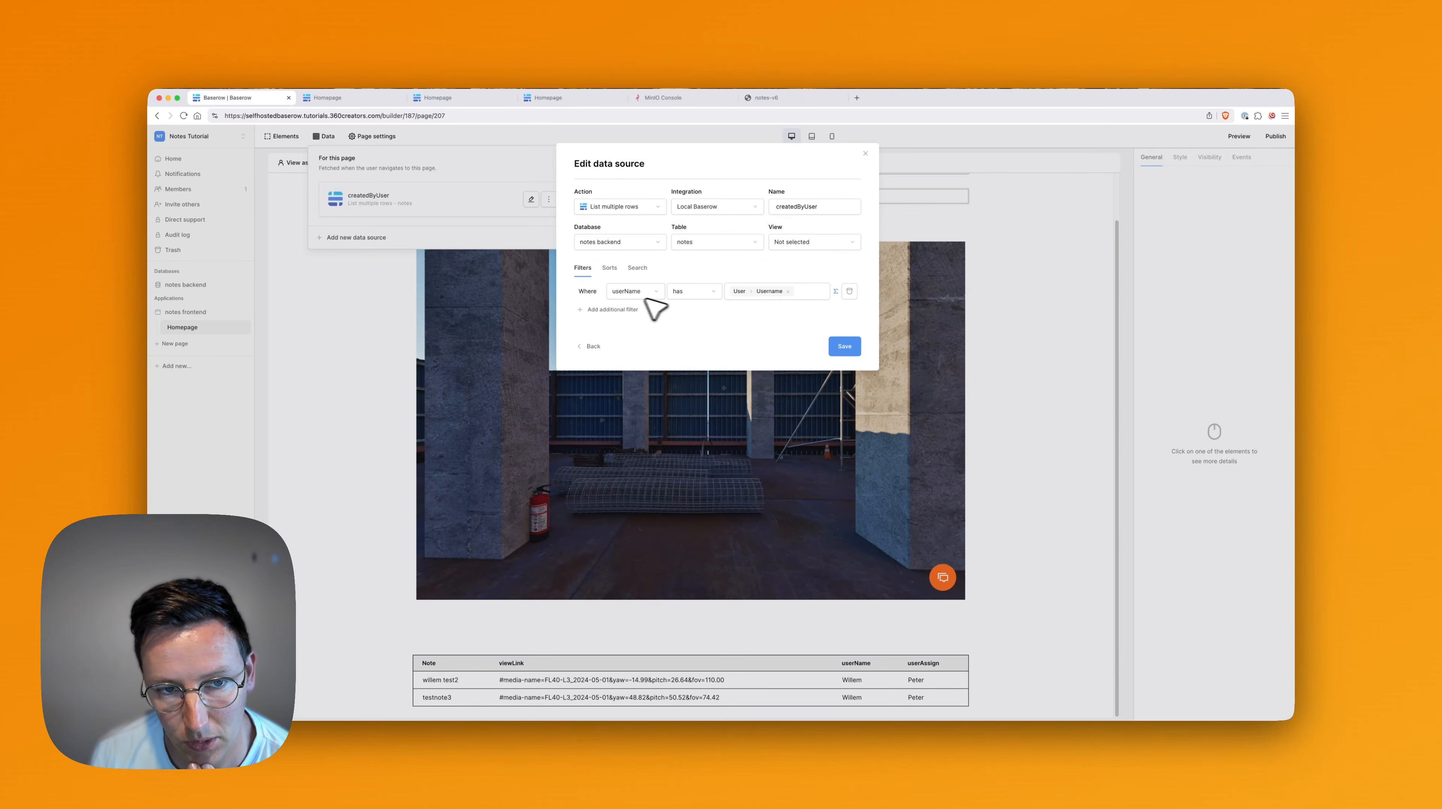
click(844, 347)
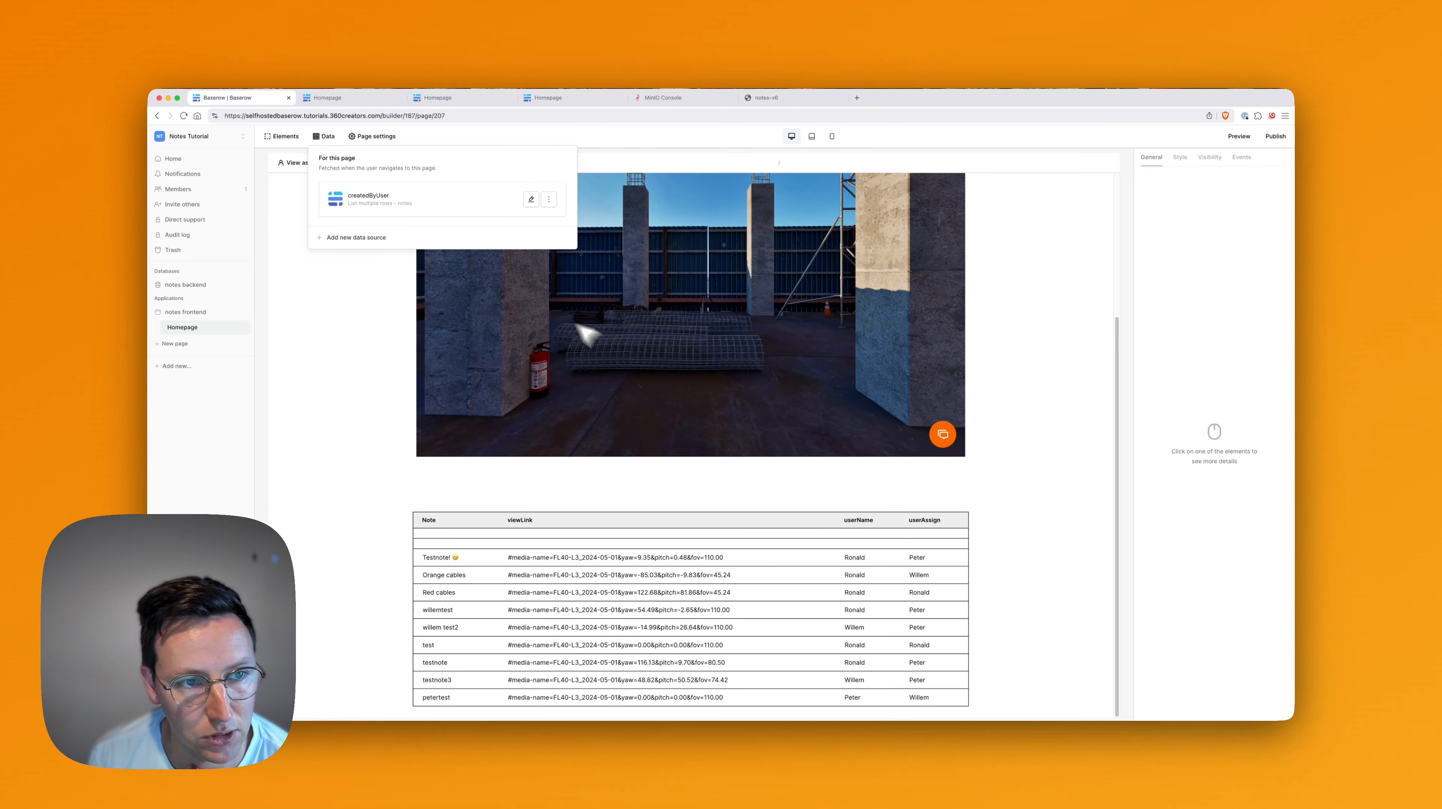
click(336, 354)
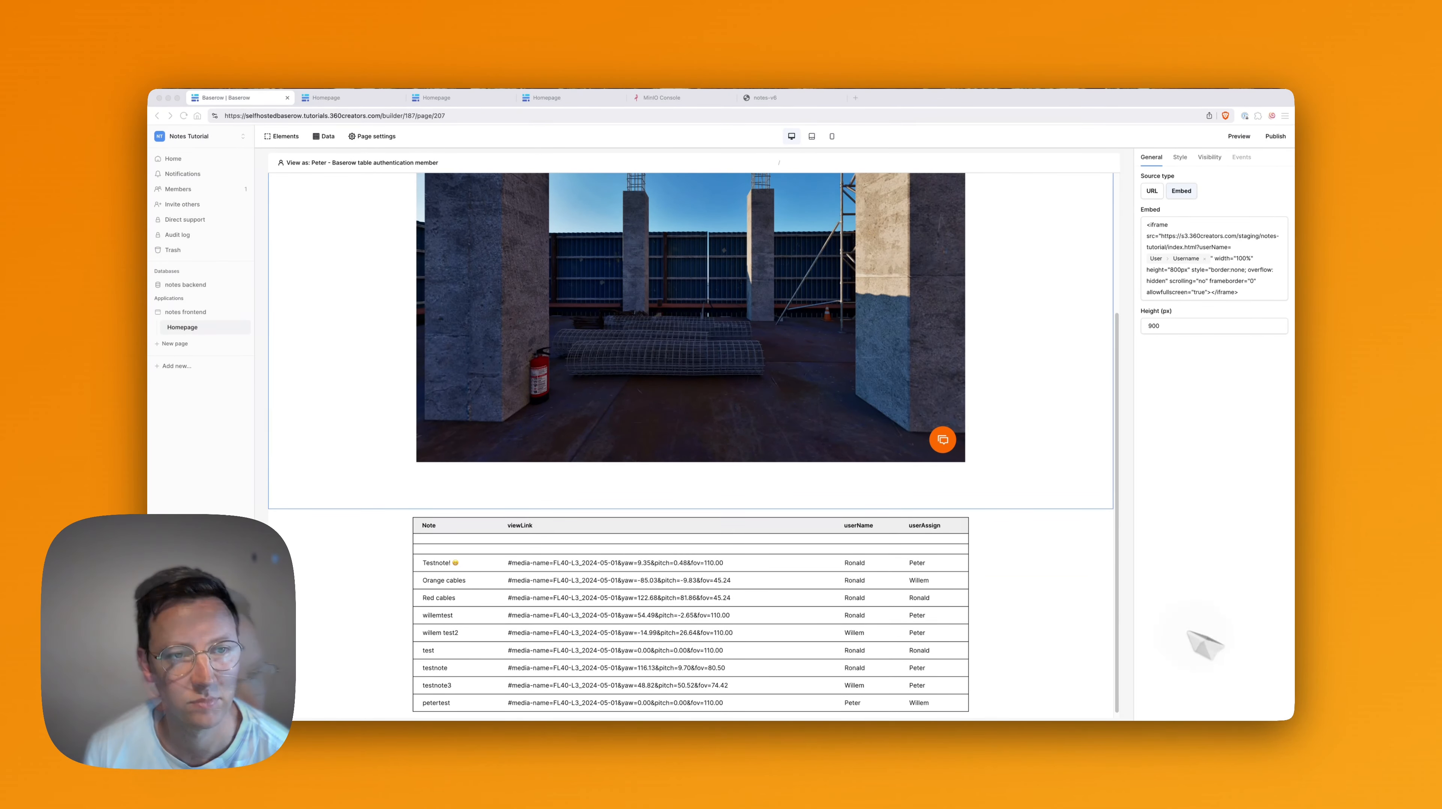
click(325, 137)
Change the createdByUser userName filter operator from 'has' to 'contains' and save.
click(531, 199)
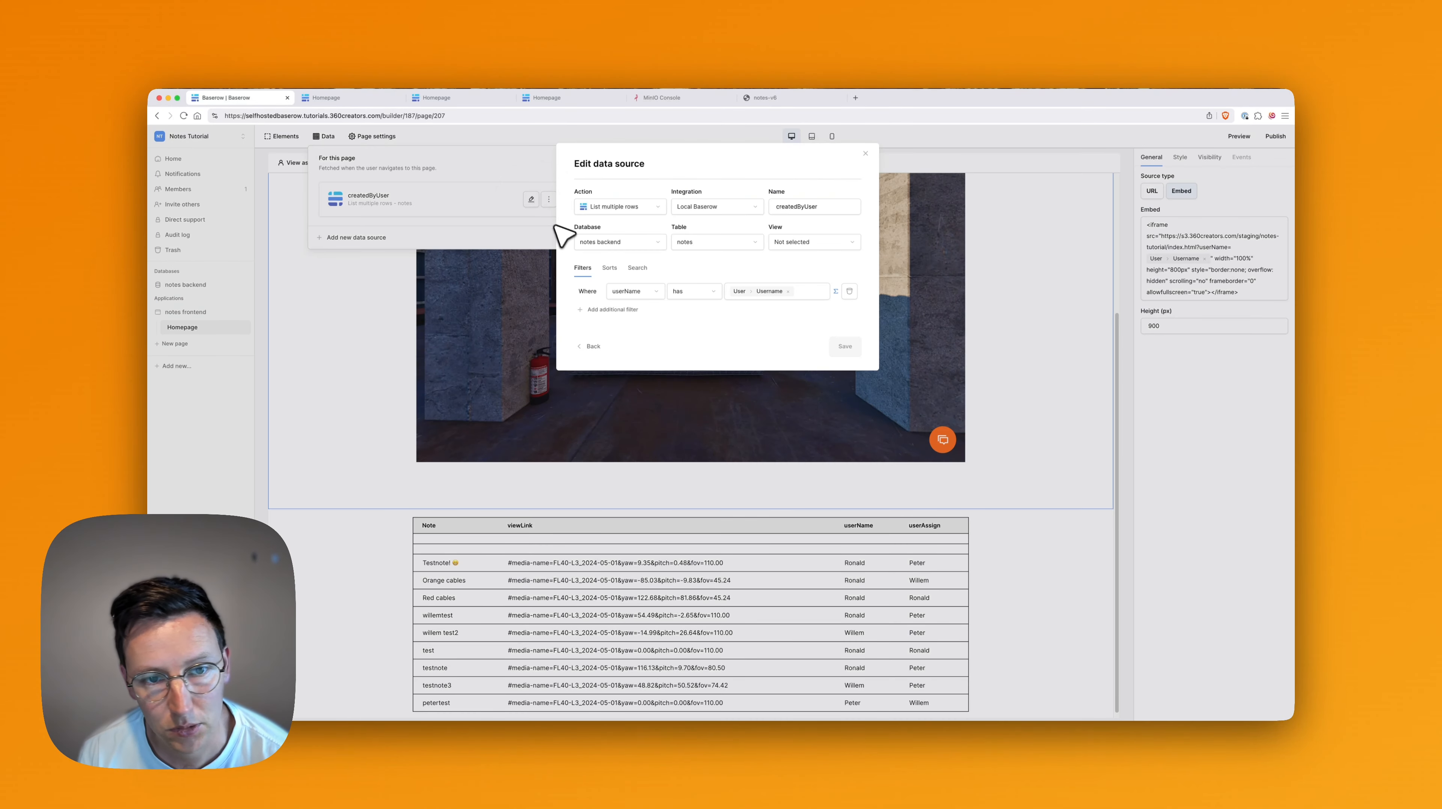
click(701, 295)
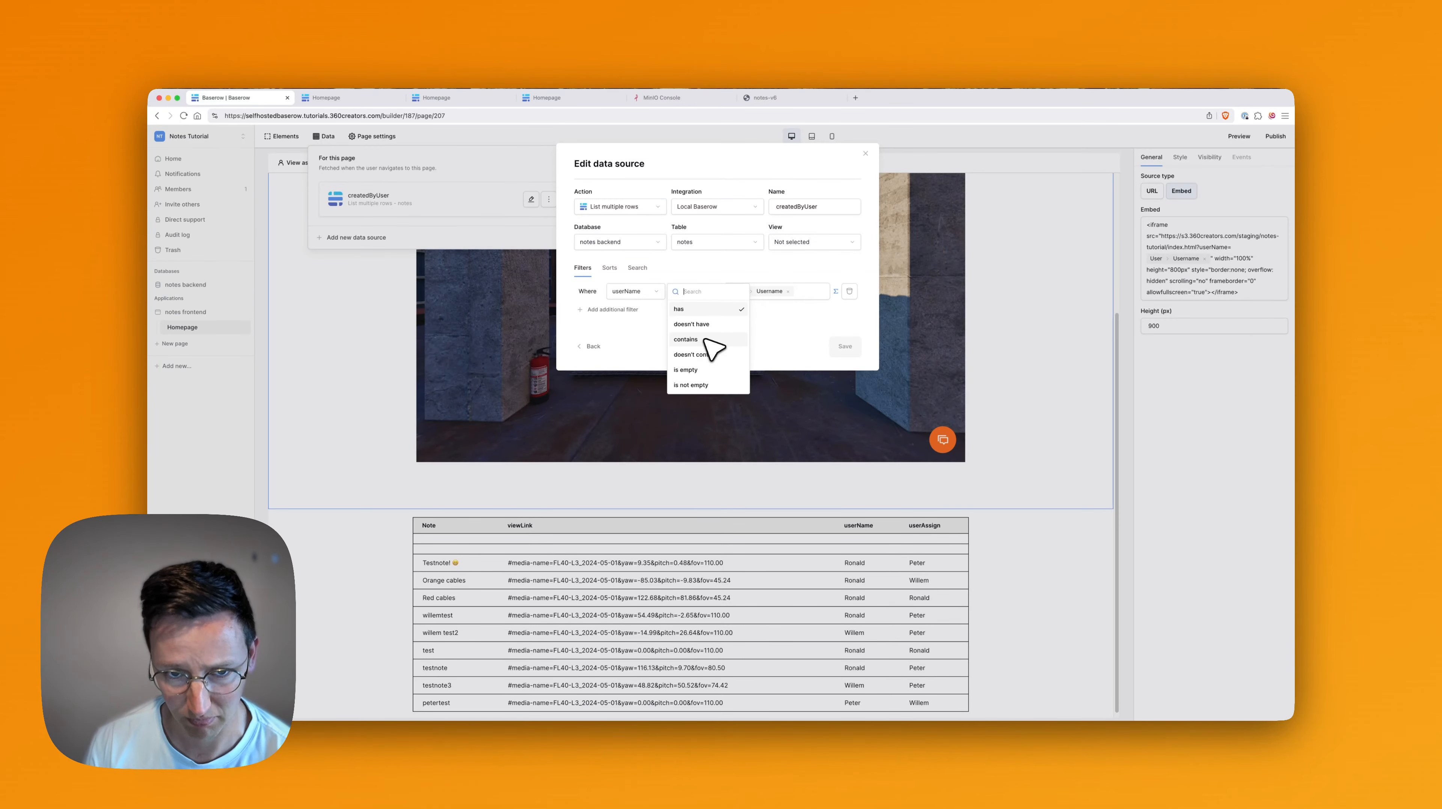
click(685, 340)
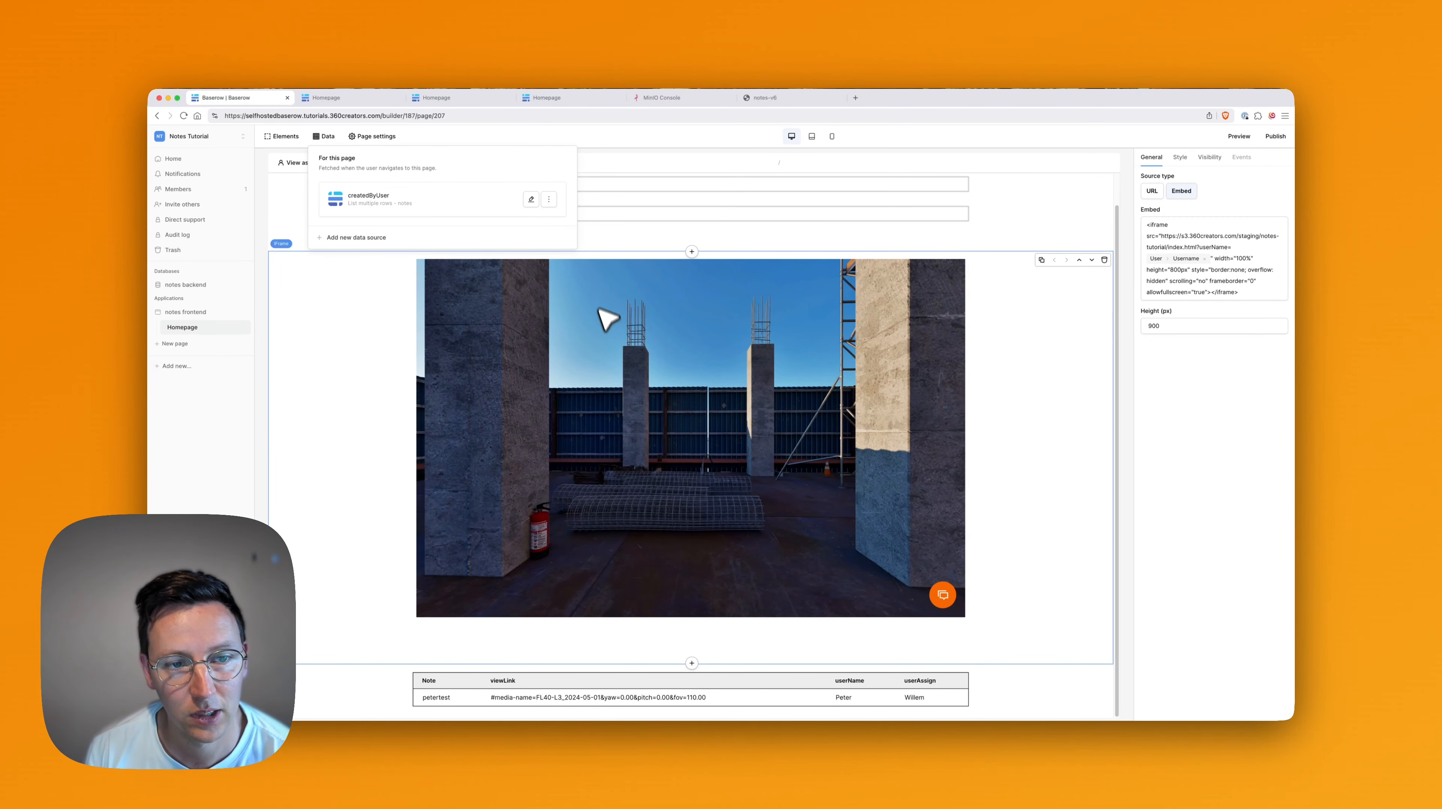
click(329, 341)
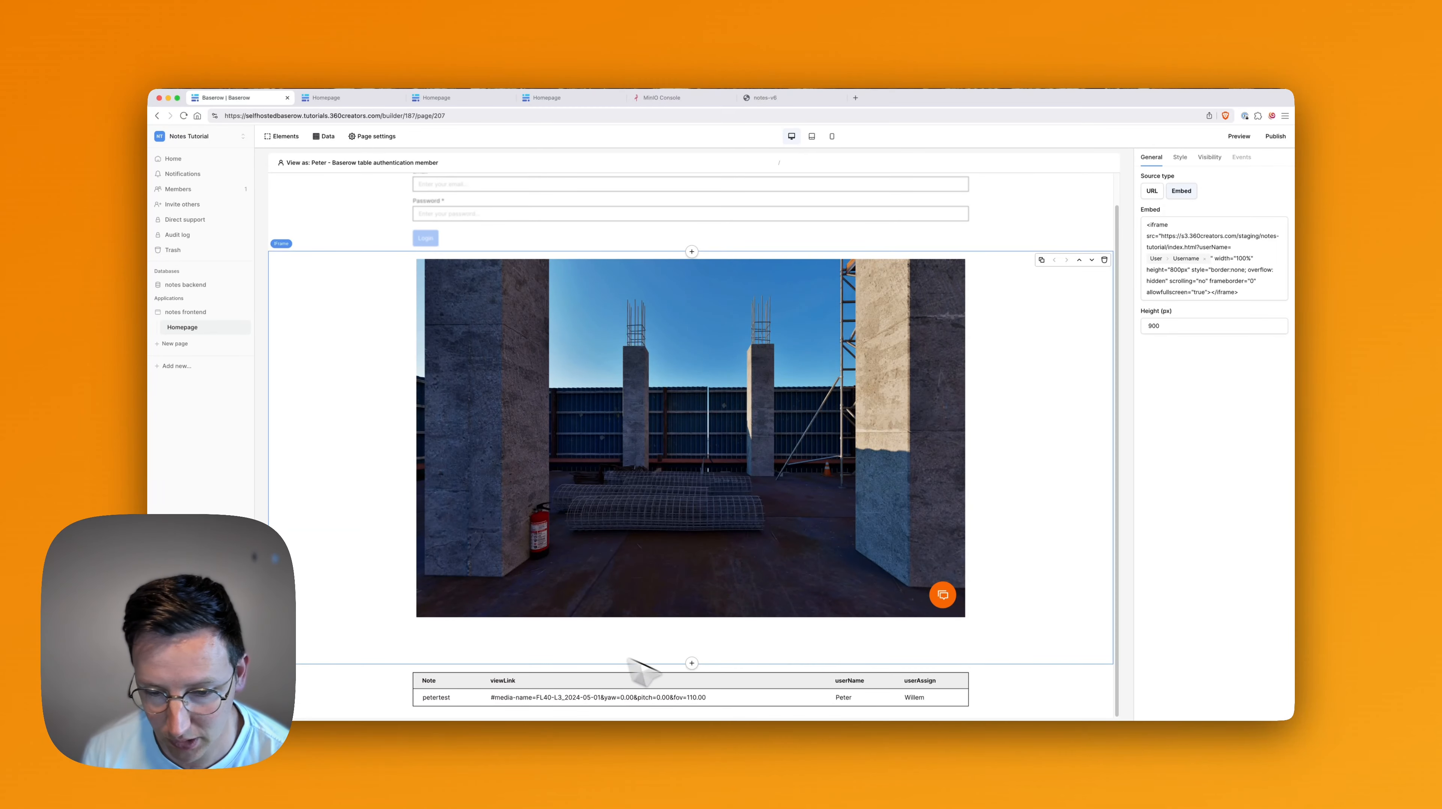
Switch the 'View as' user to two other members in turn, then open a live preview.
click(326, 137)
click(331, 306)
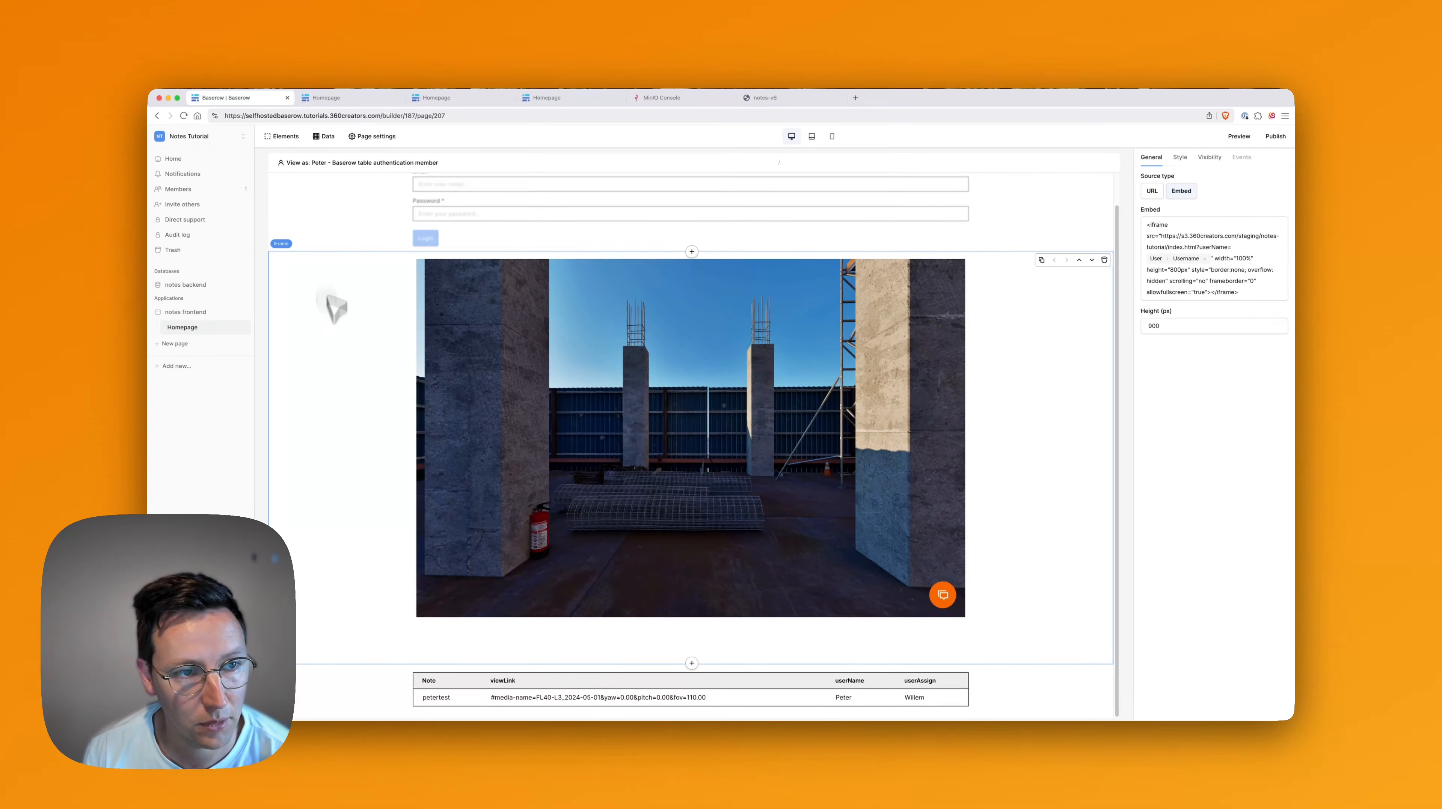
click(332, 165)
click(334, 245)
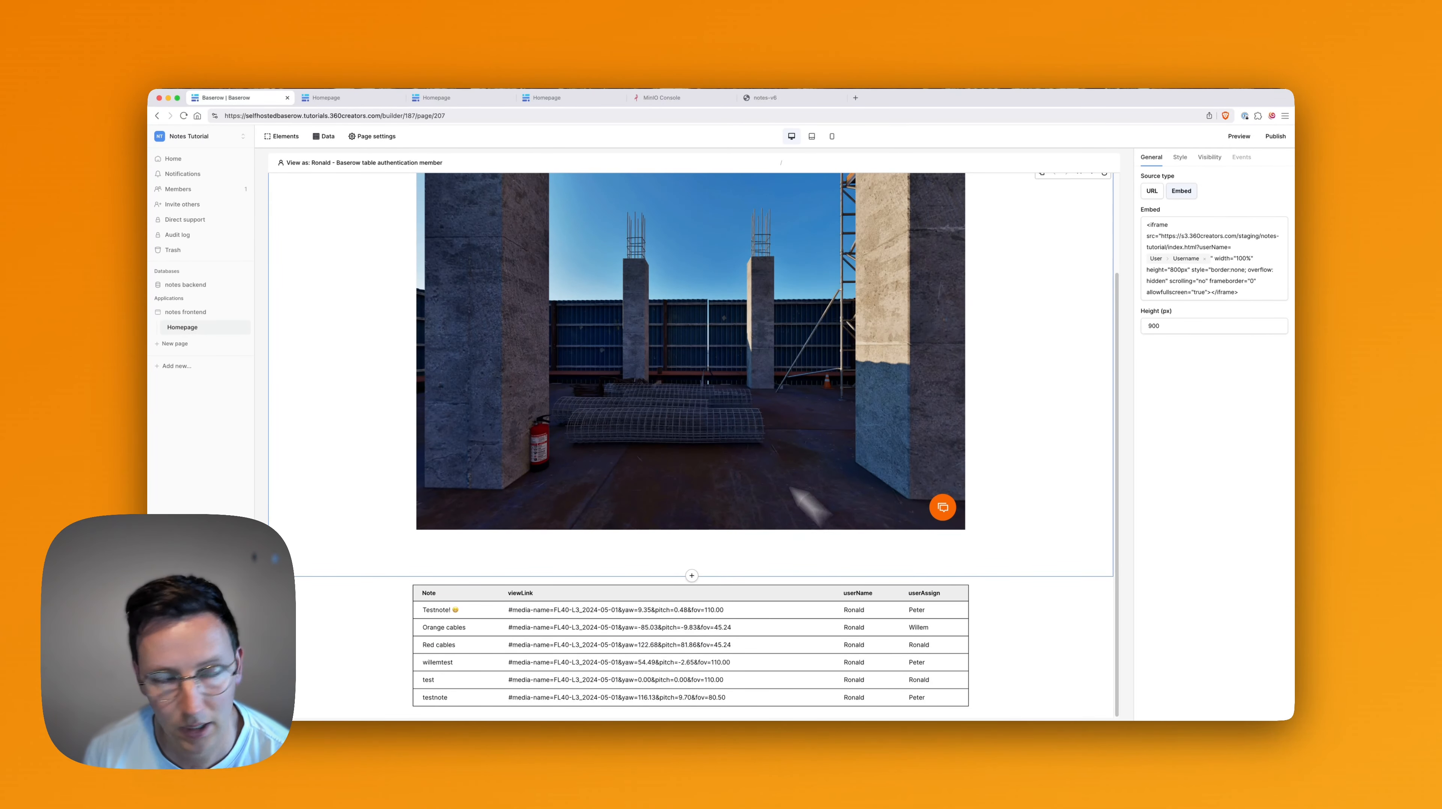
click(300, 164)
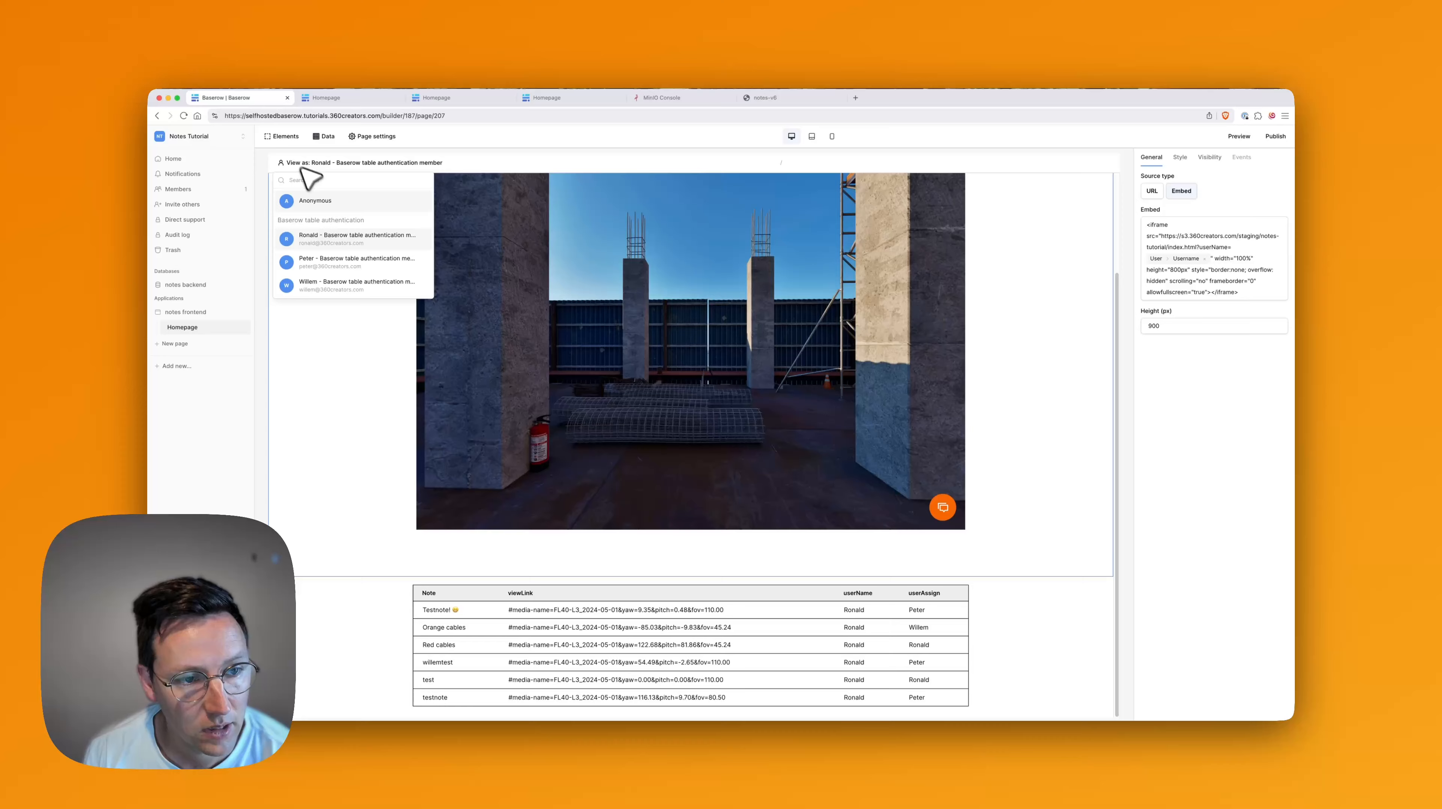
click(331, 286)
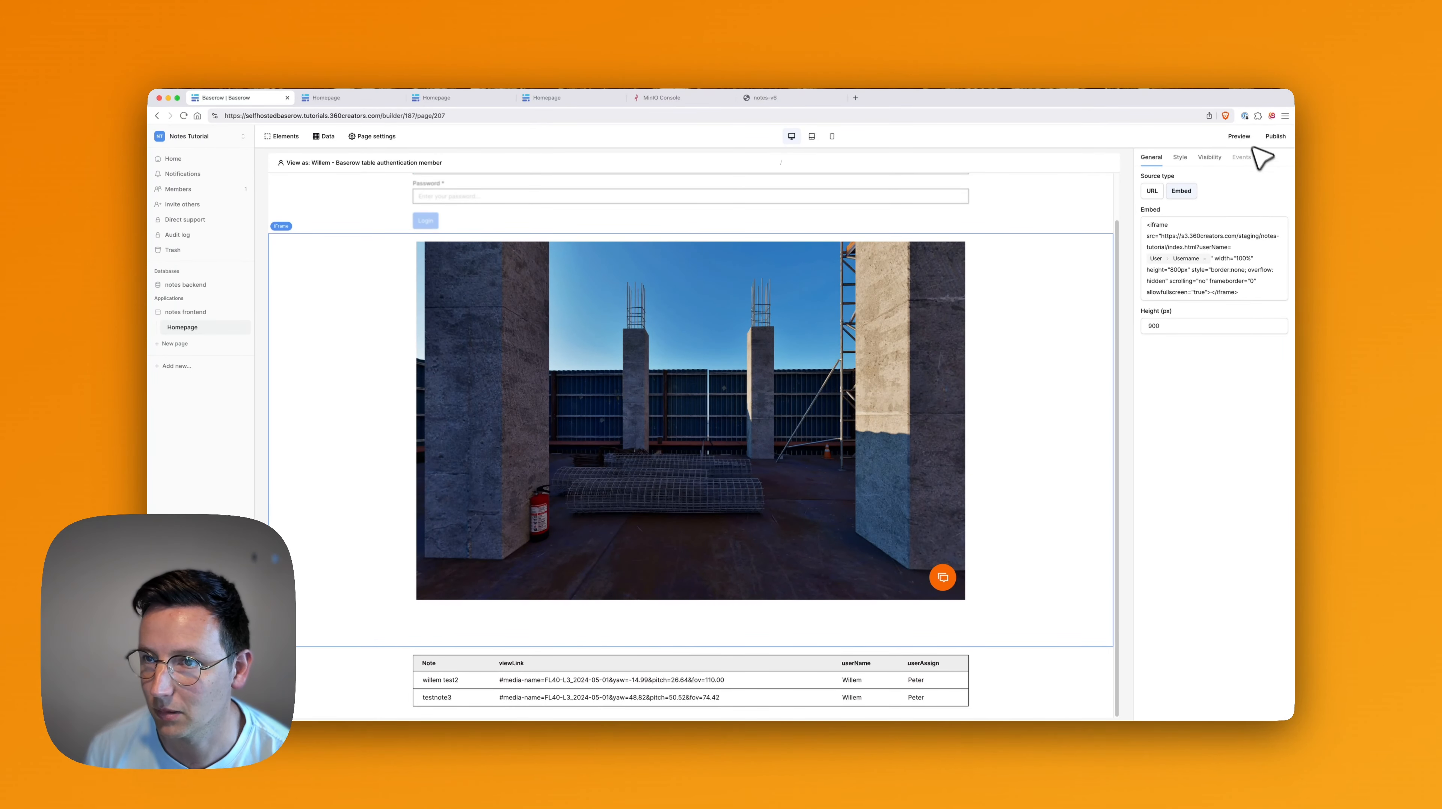
click(1241, 136)
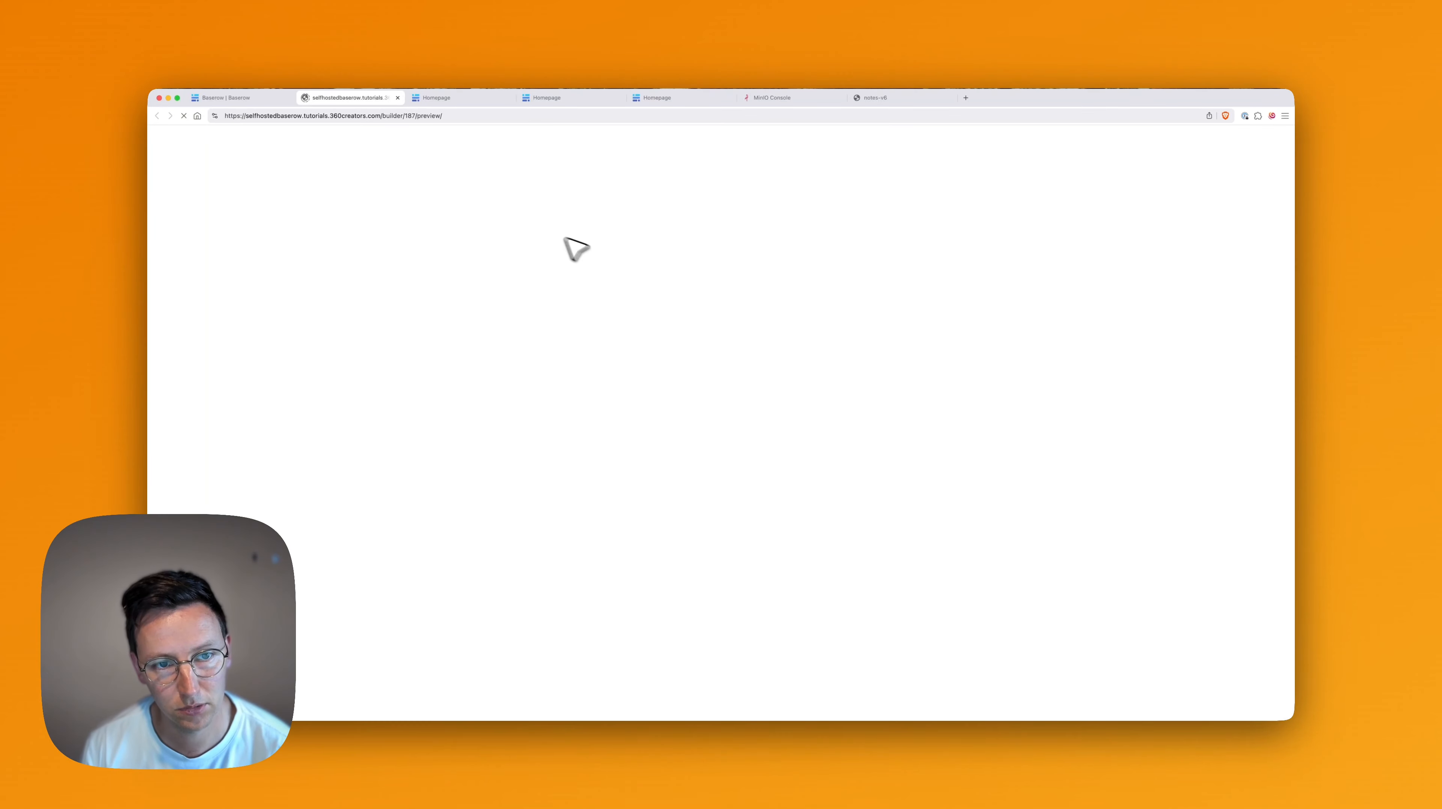
Try logging in to the live preview with an empty email, then return to the builder.
click(499, 169)
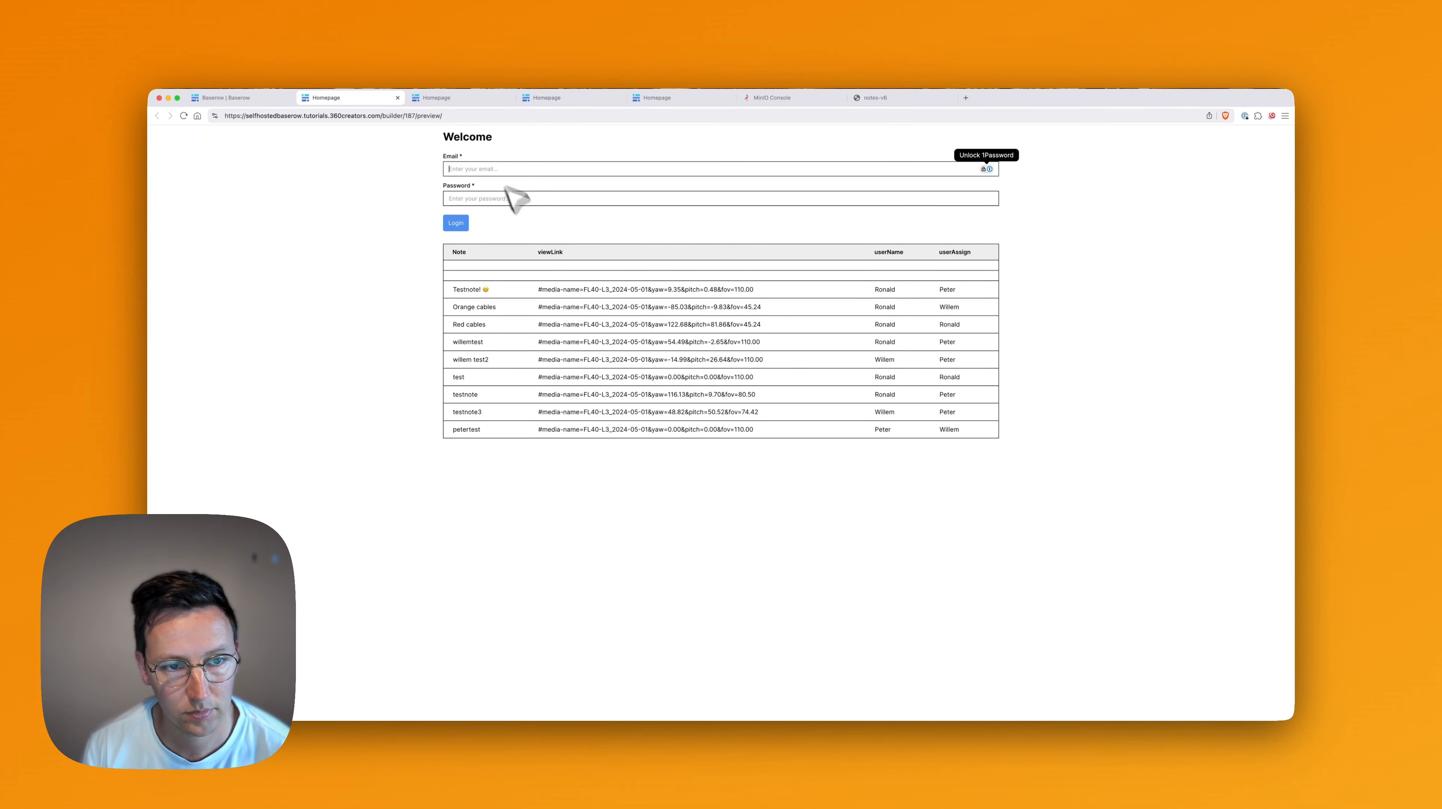
click(813, 377)
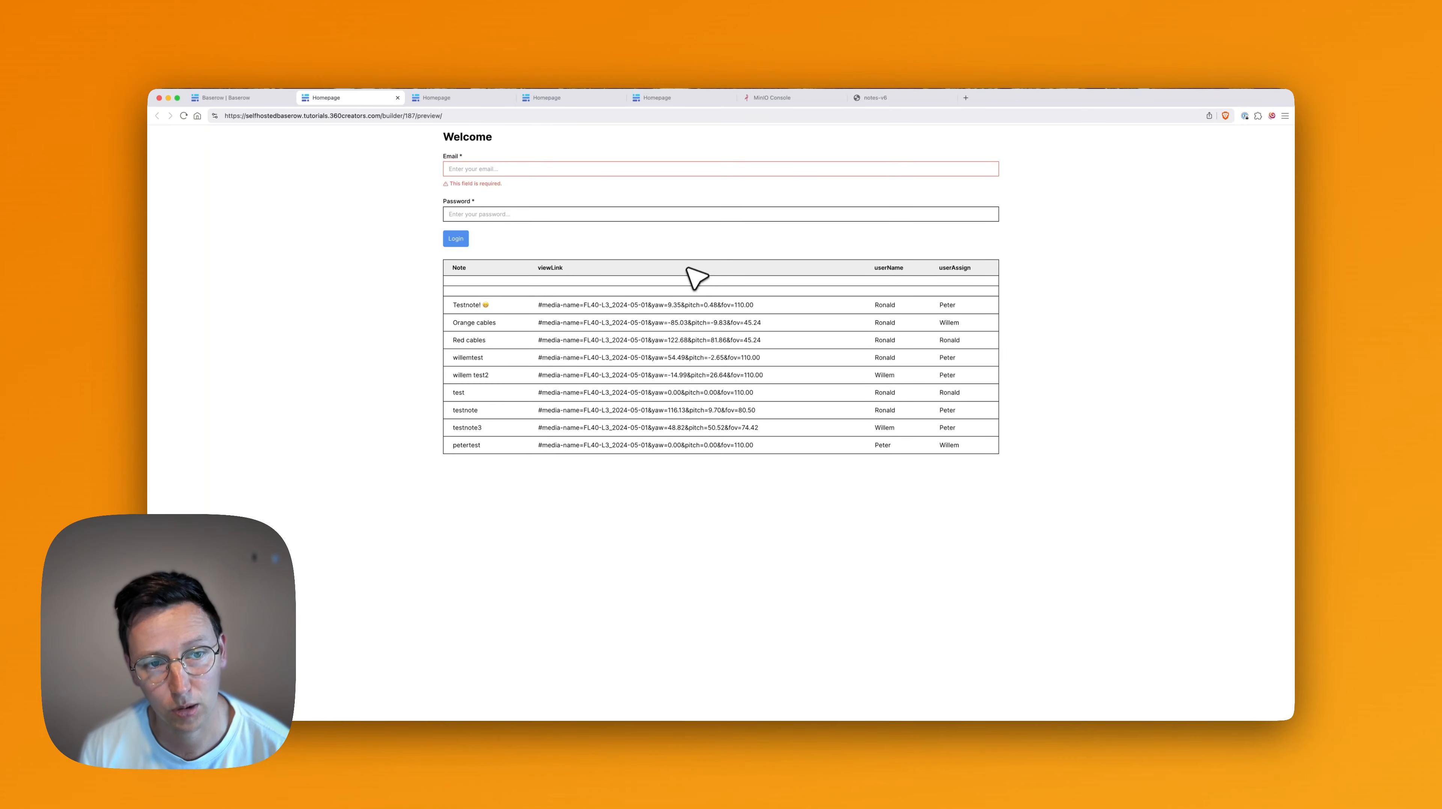
key(super+1)
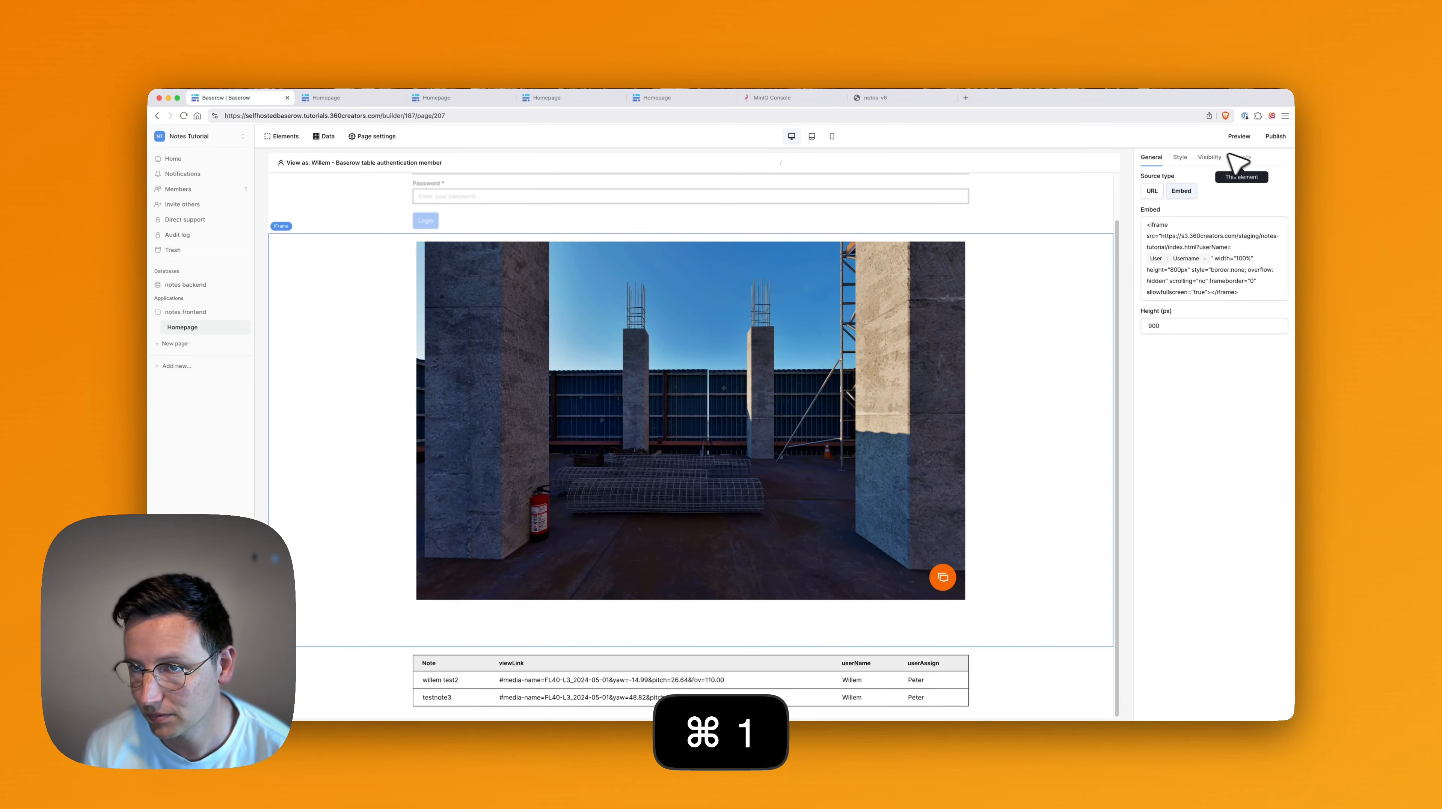
Restrict the notes table's visibility to logged-in visitors and open a fresh preview.
click(1207, 158)
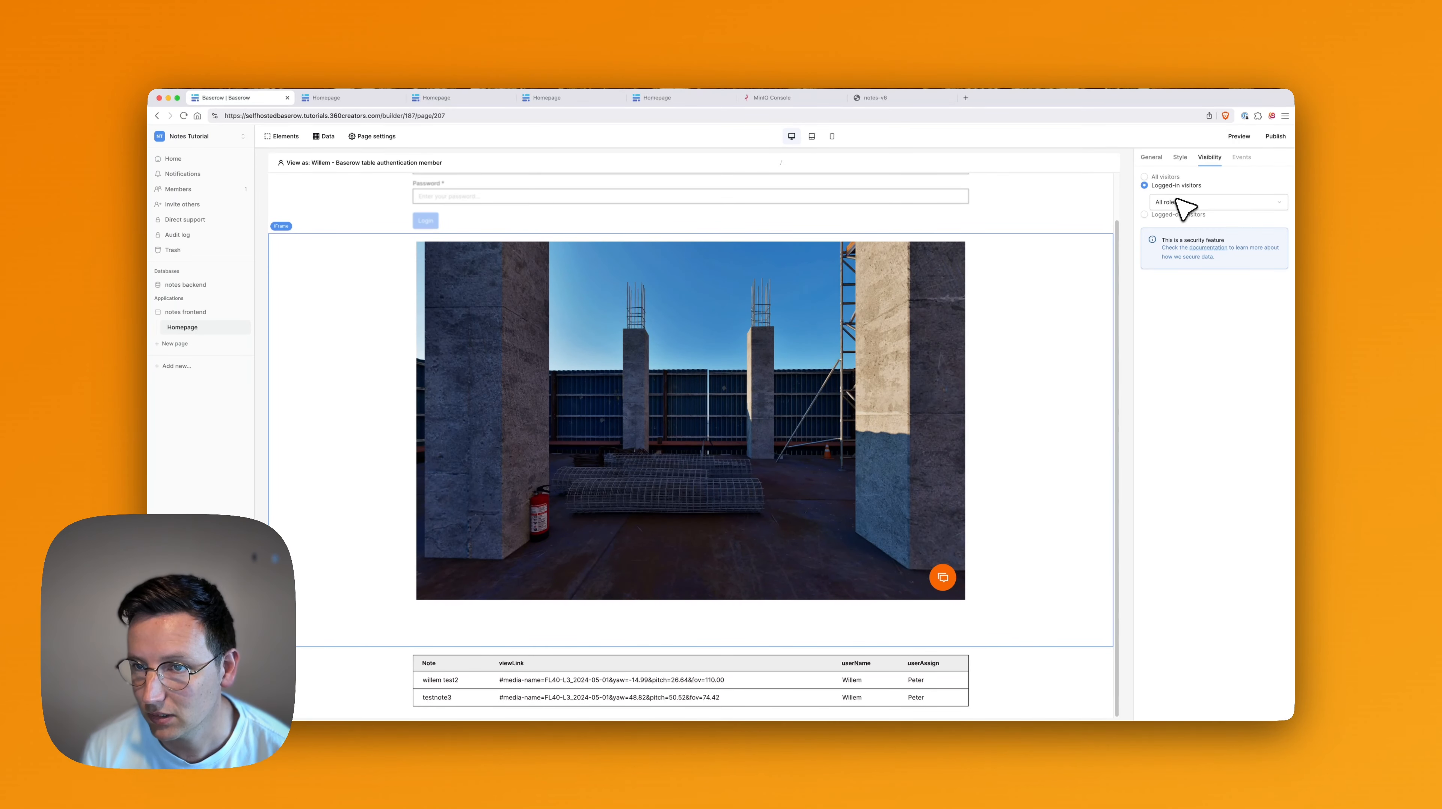
click(527, 682)
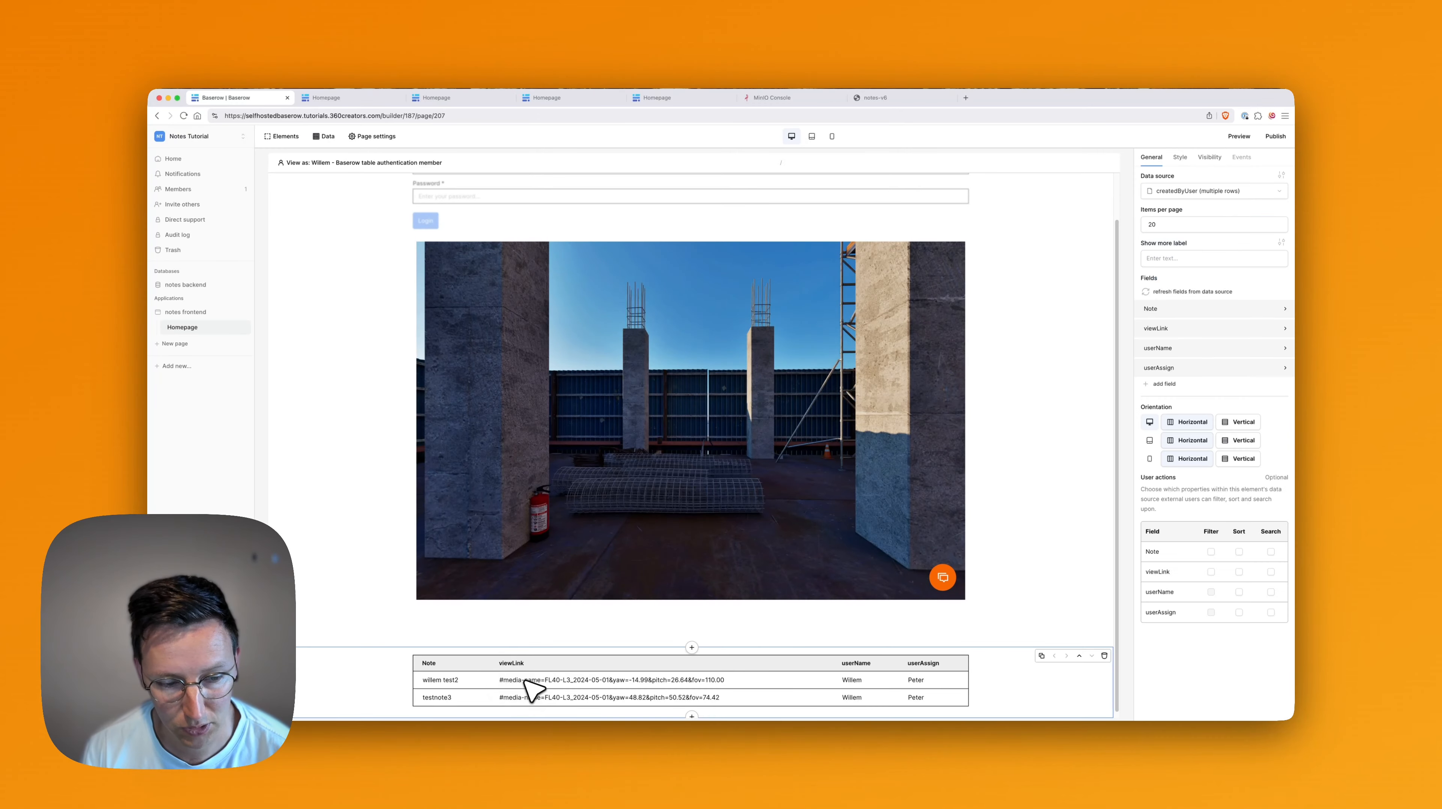
click(1209, 158)
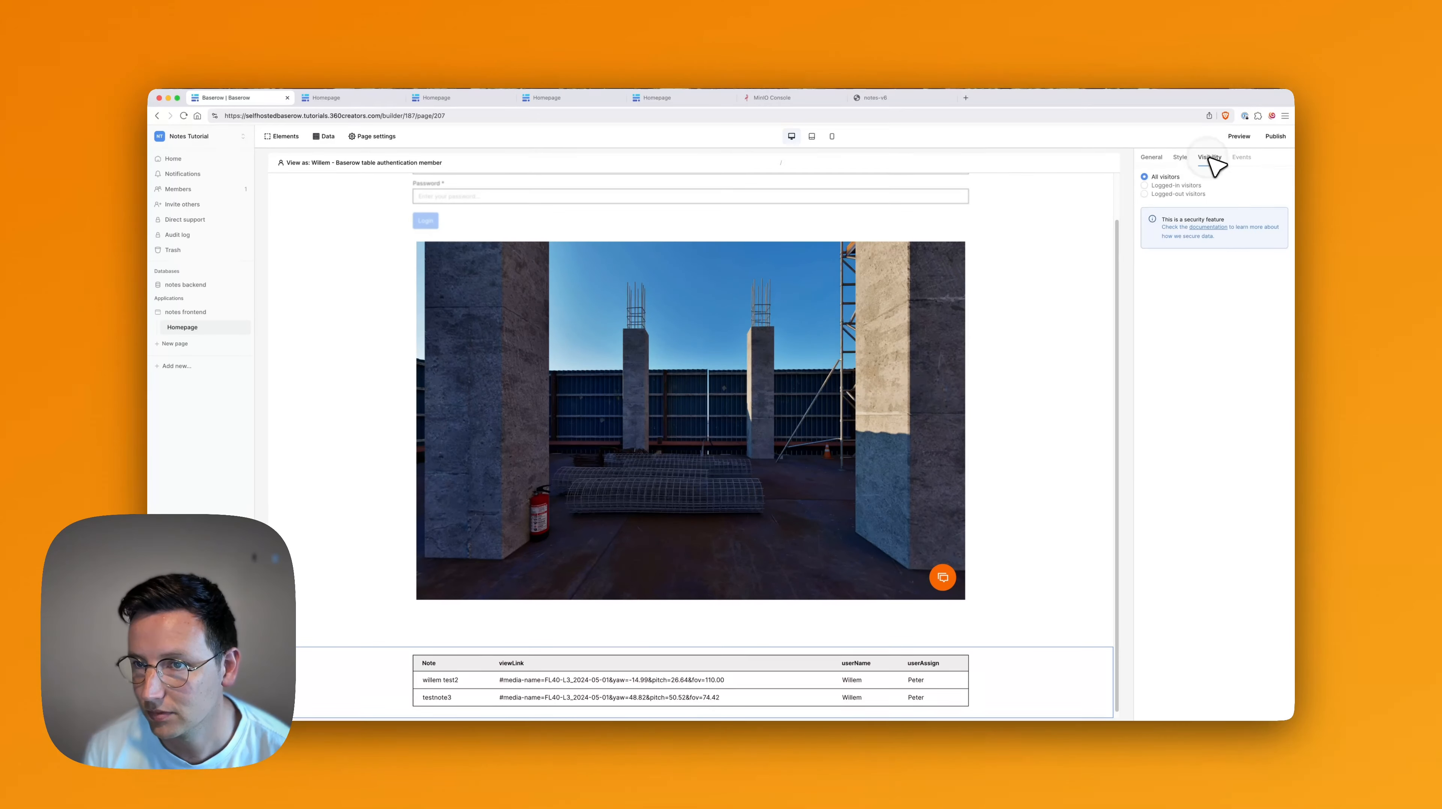
click(1178, 185)
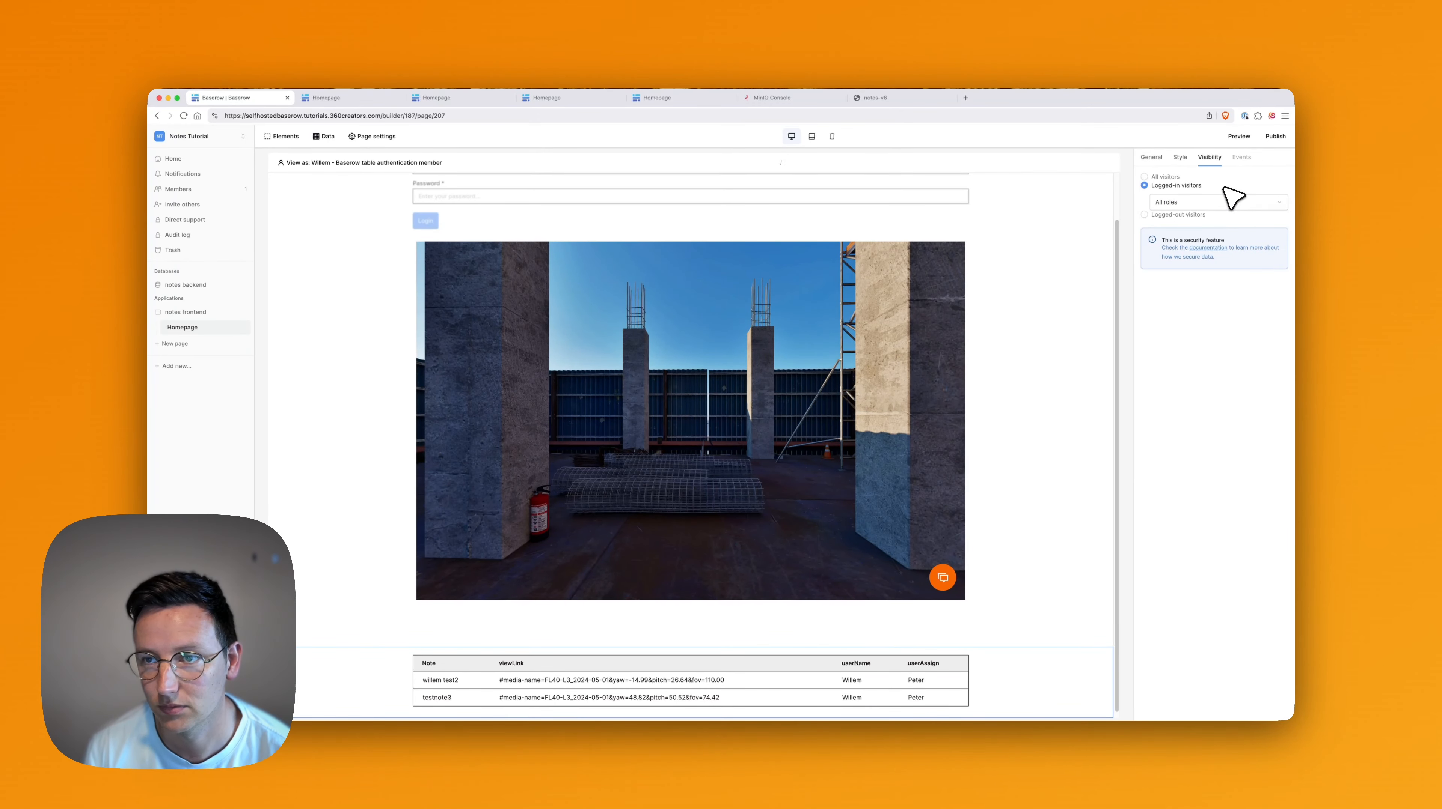
click(1239, 136)
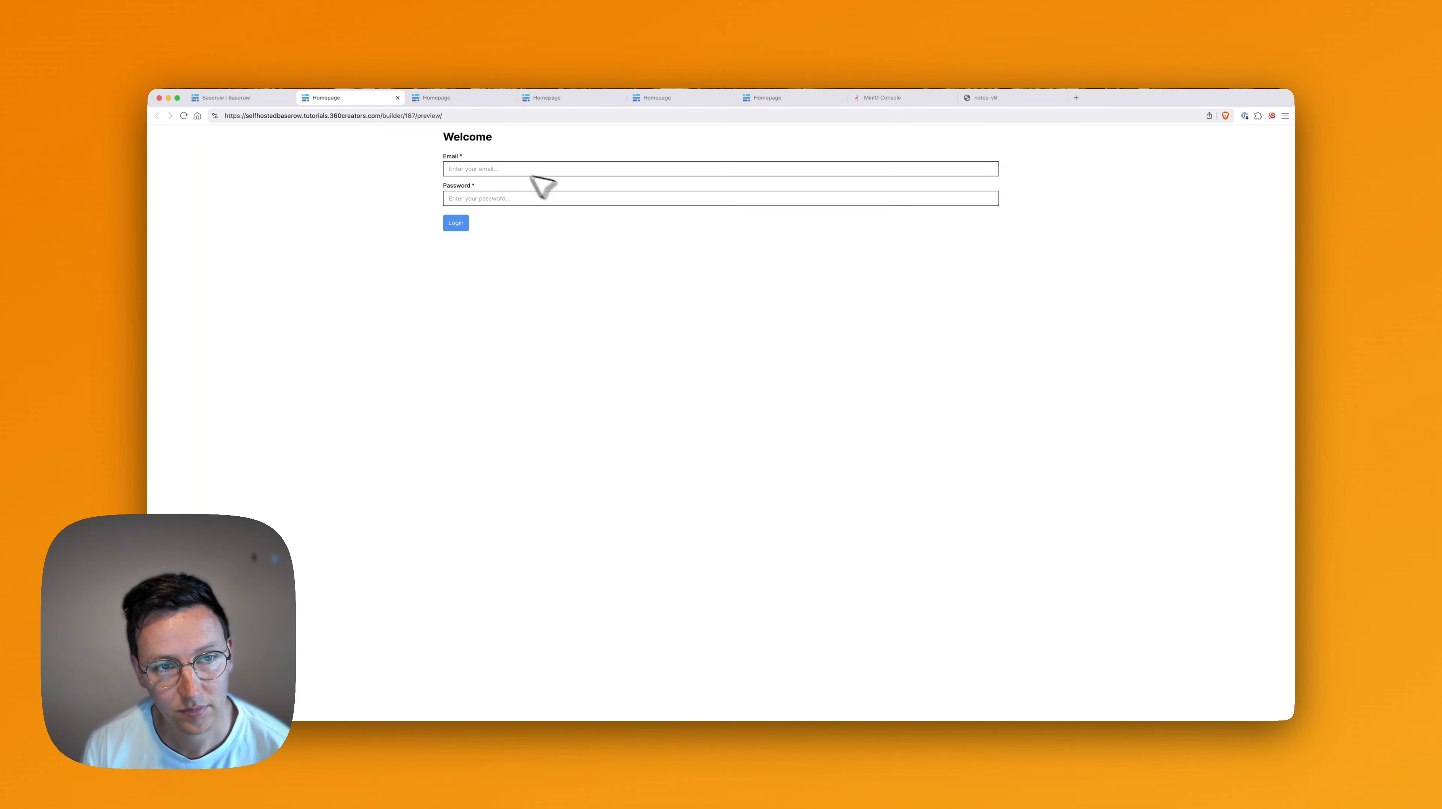
Log in to the preview with the user's email and rotate the embedded 360° tour.
click(503, 168)
text(w)
key(Tab)
key(Return)
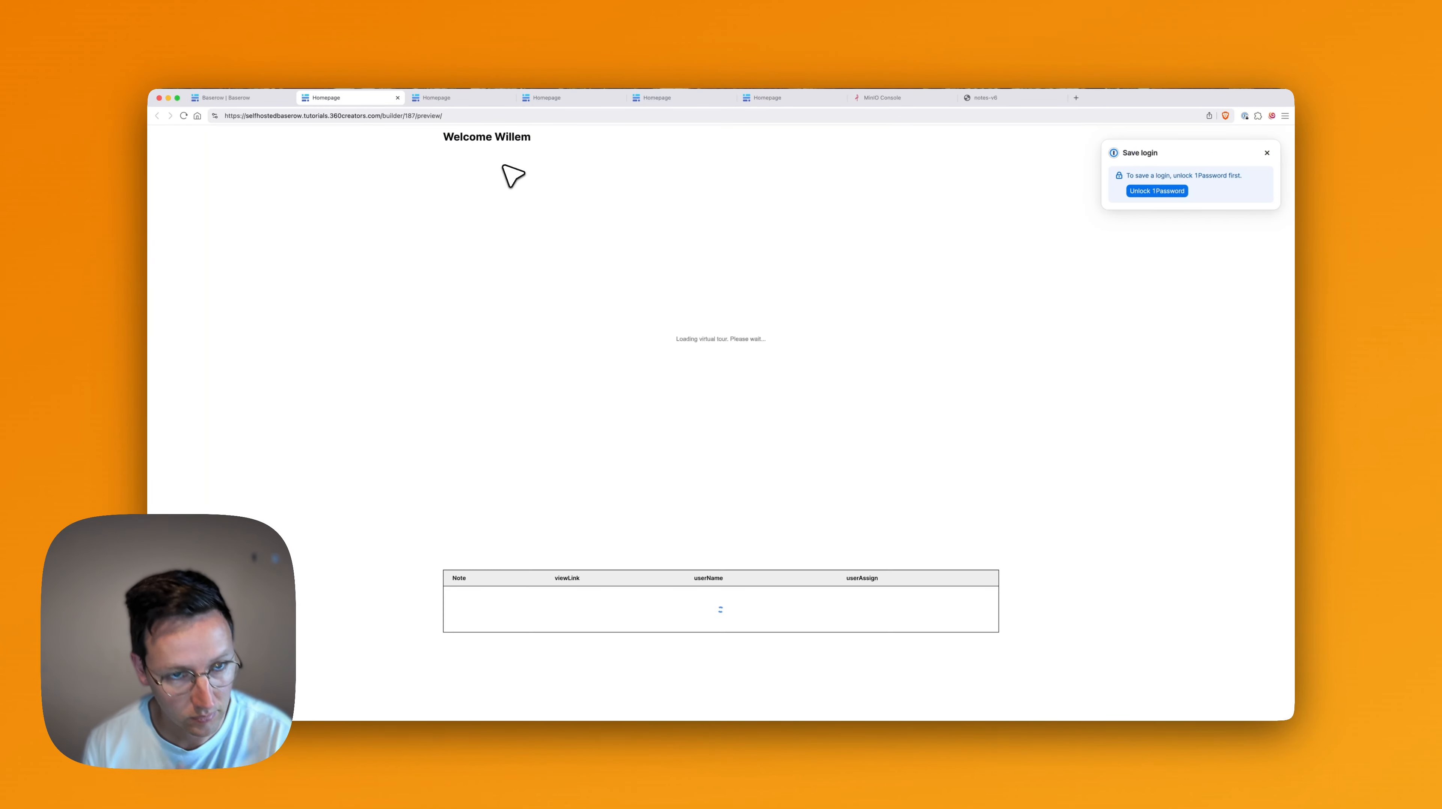
click(683, 594)
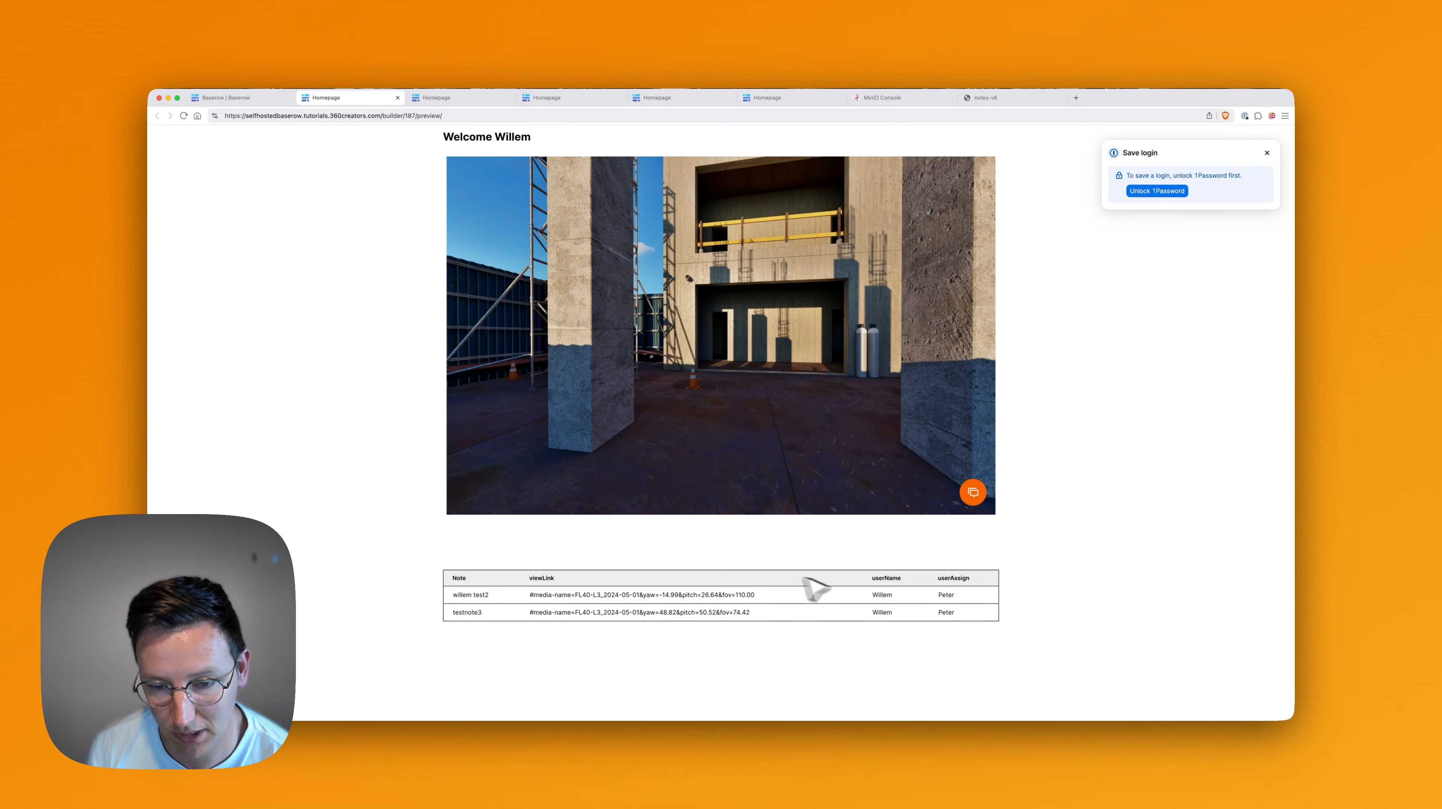
Add a heading above the notes table reading 'Notes created by' plus the logged-in Username.
click(272, 98)
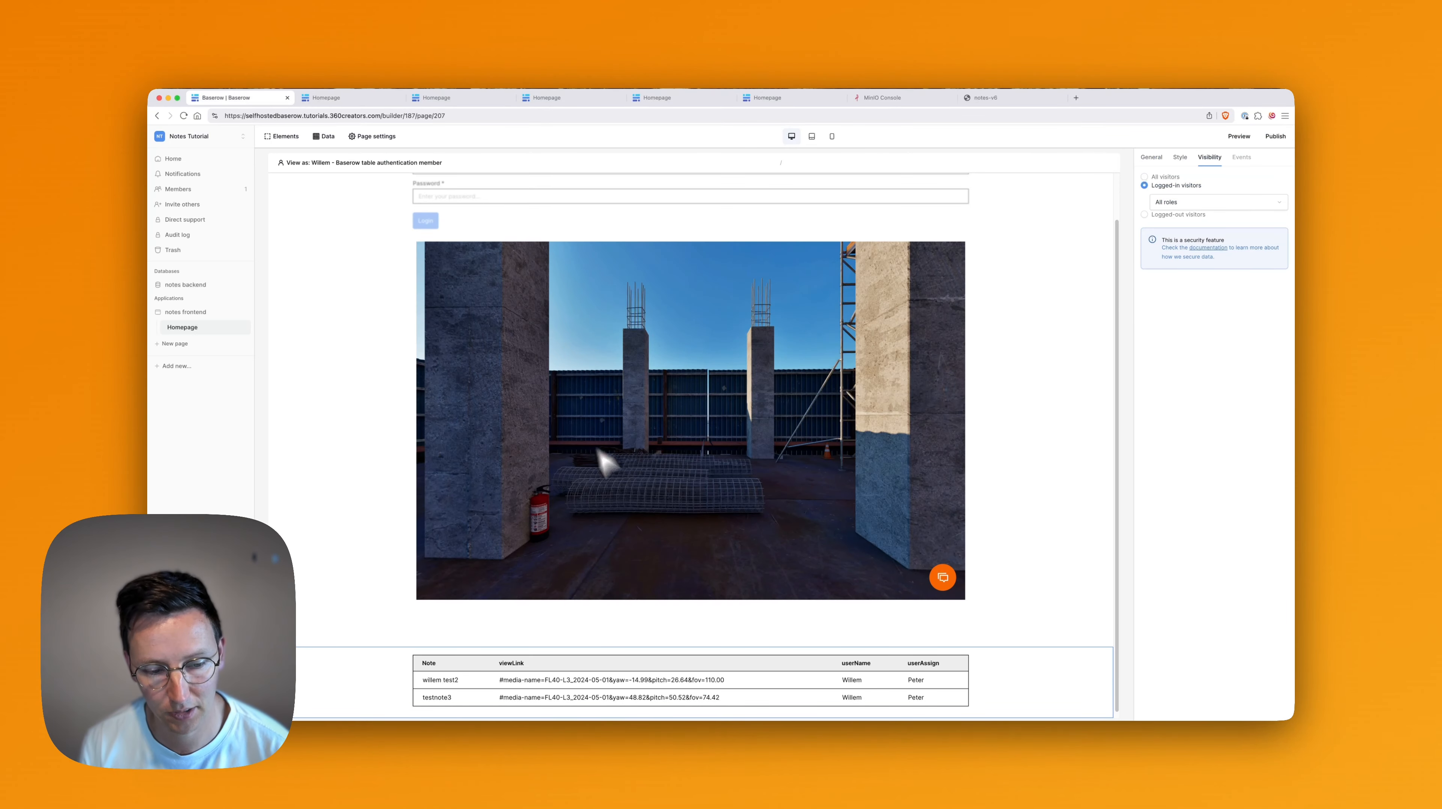
click(691, 643)
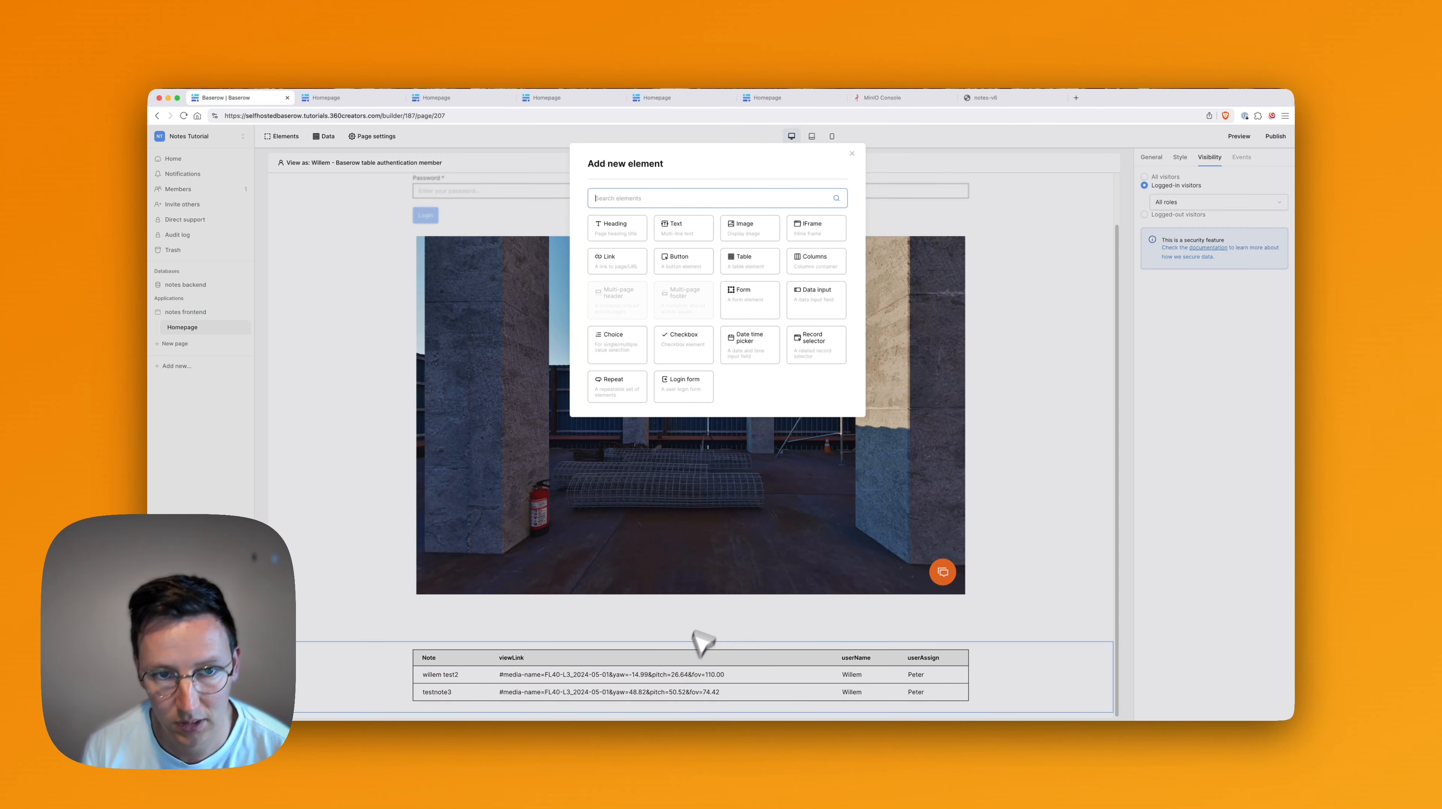
click(622, 231)
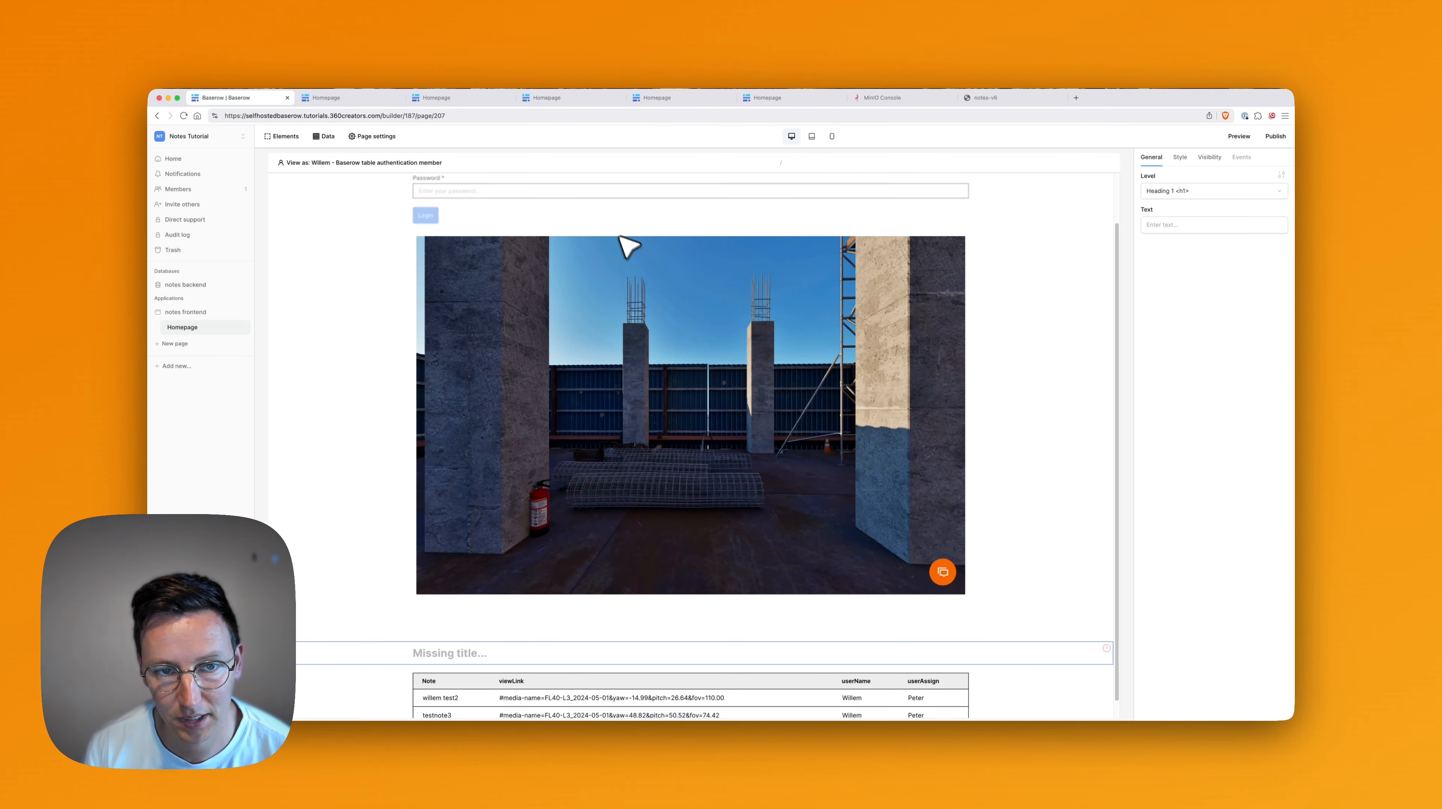
click(1172, 228)
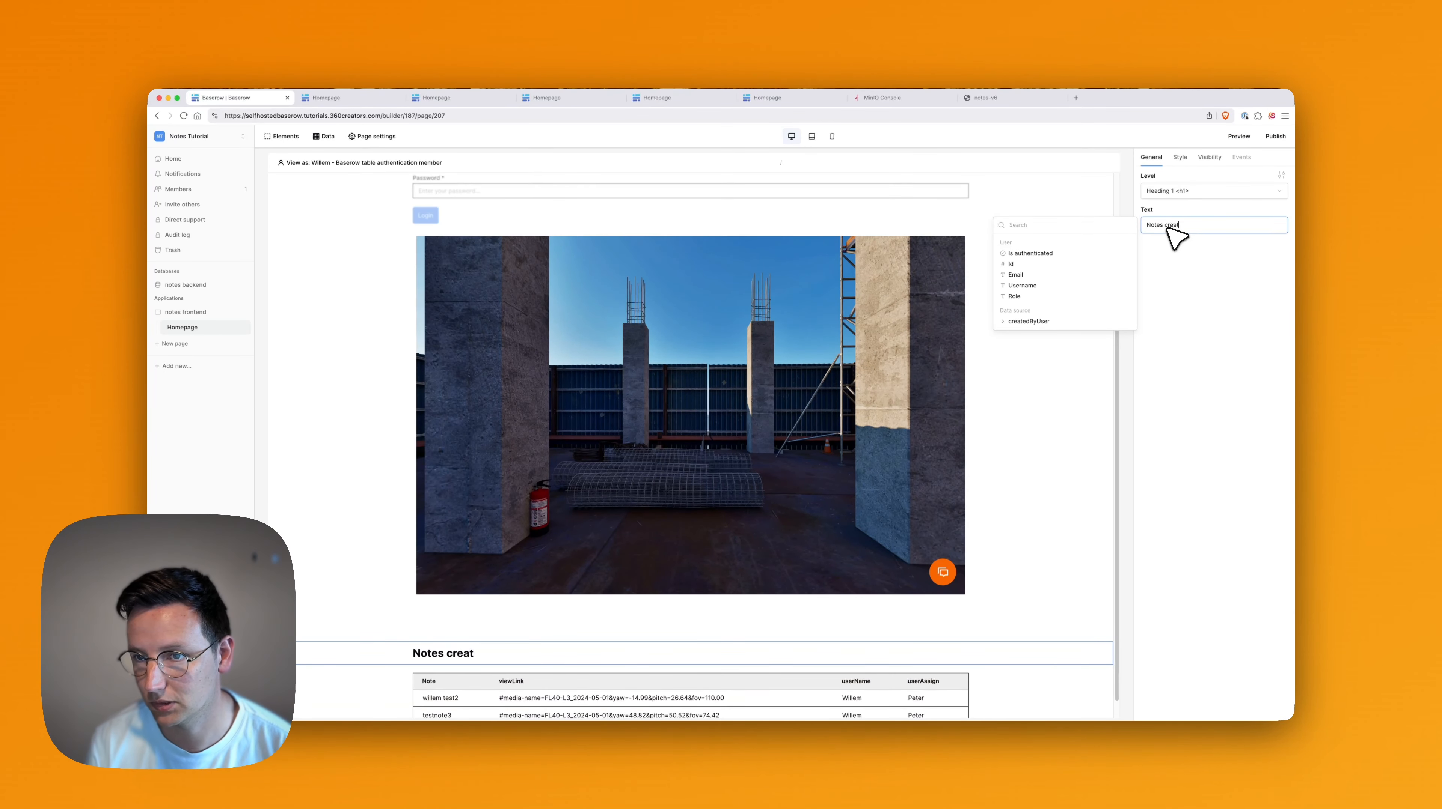
click(1065, 286)
scroll(791, 542, down, 1)
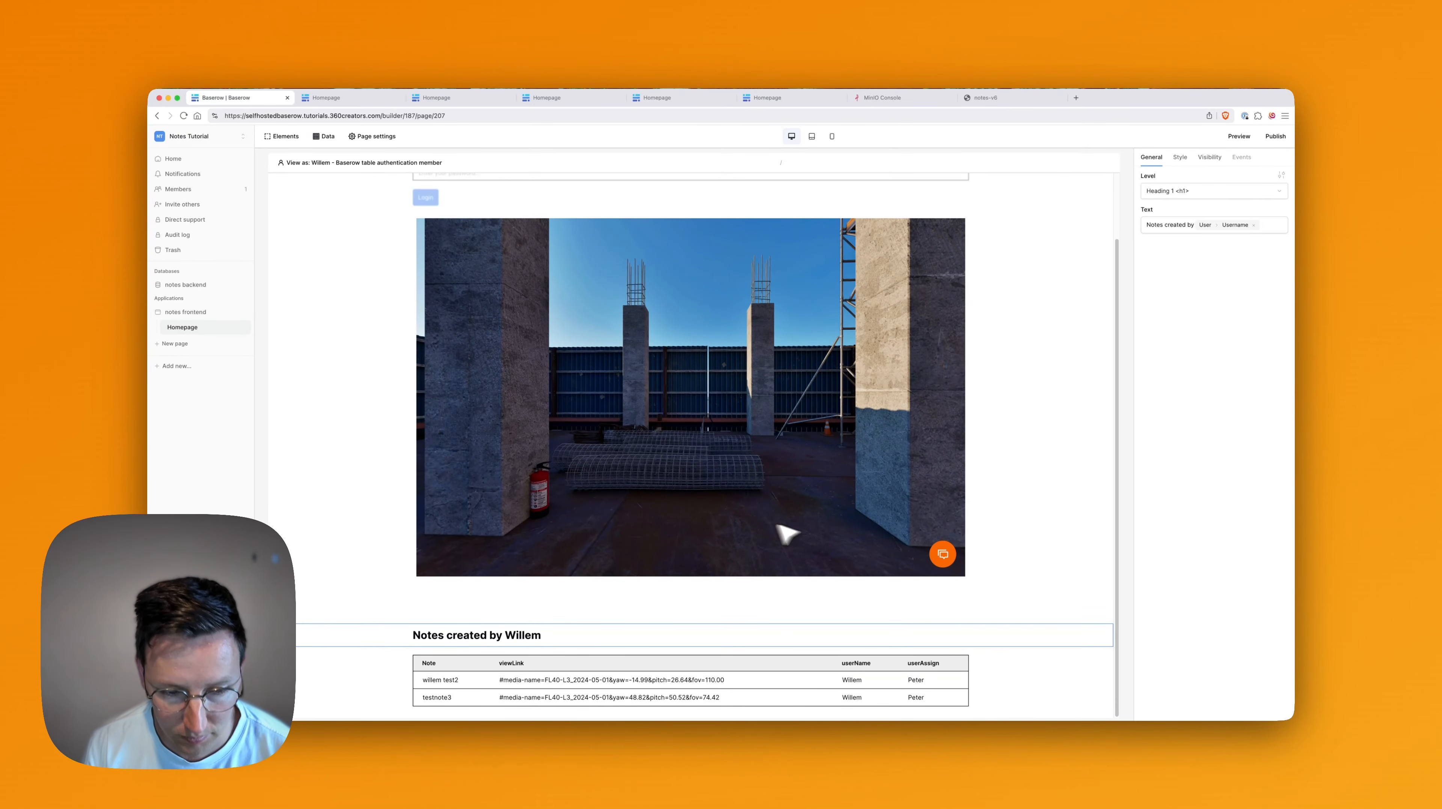
mouse_move(799, 646)
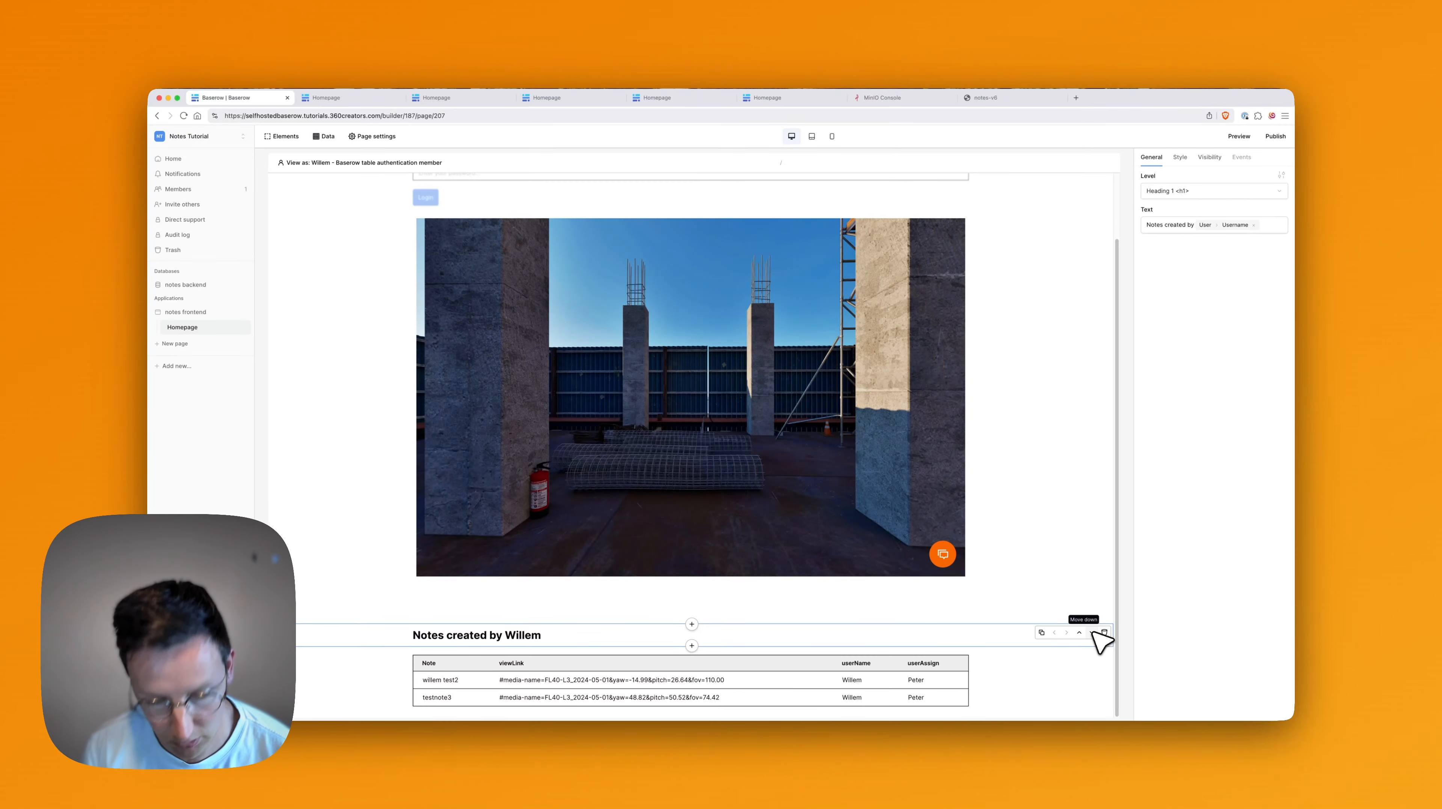
Duplicate the heading and the notes table, moving both copies below the first table.
key(super+d)
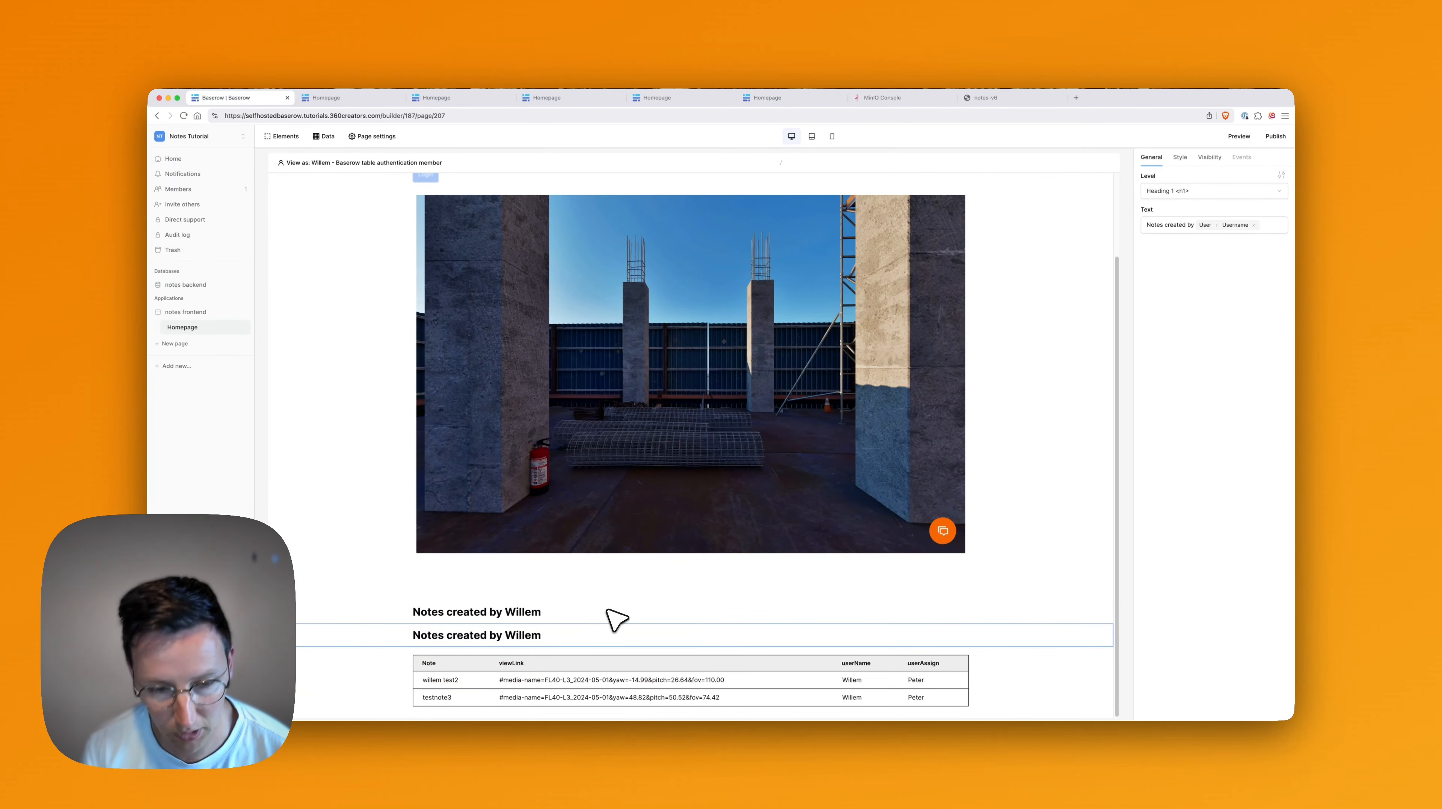
click(1091, 633)
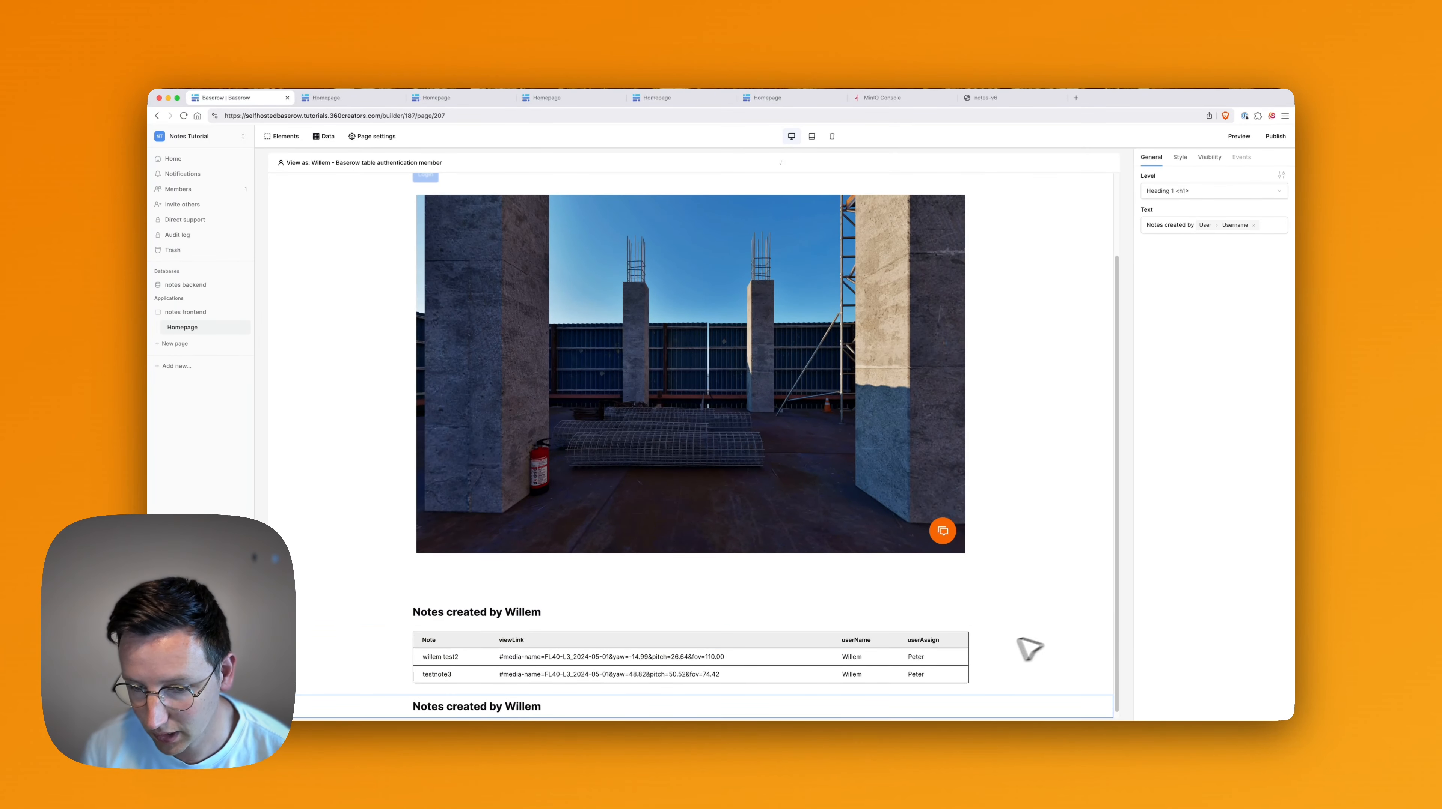
click(989, 656)
key(super+d)
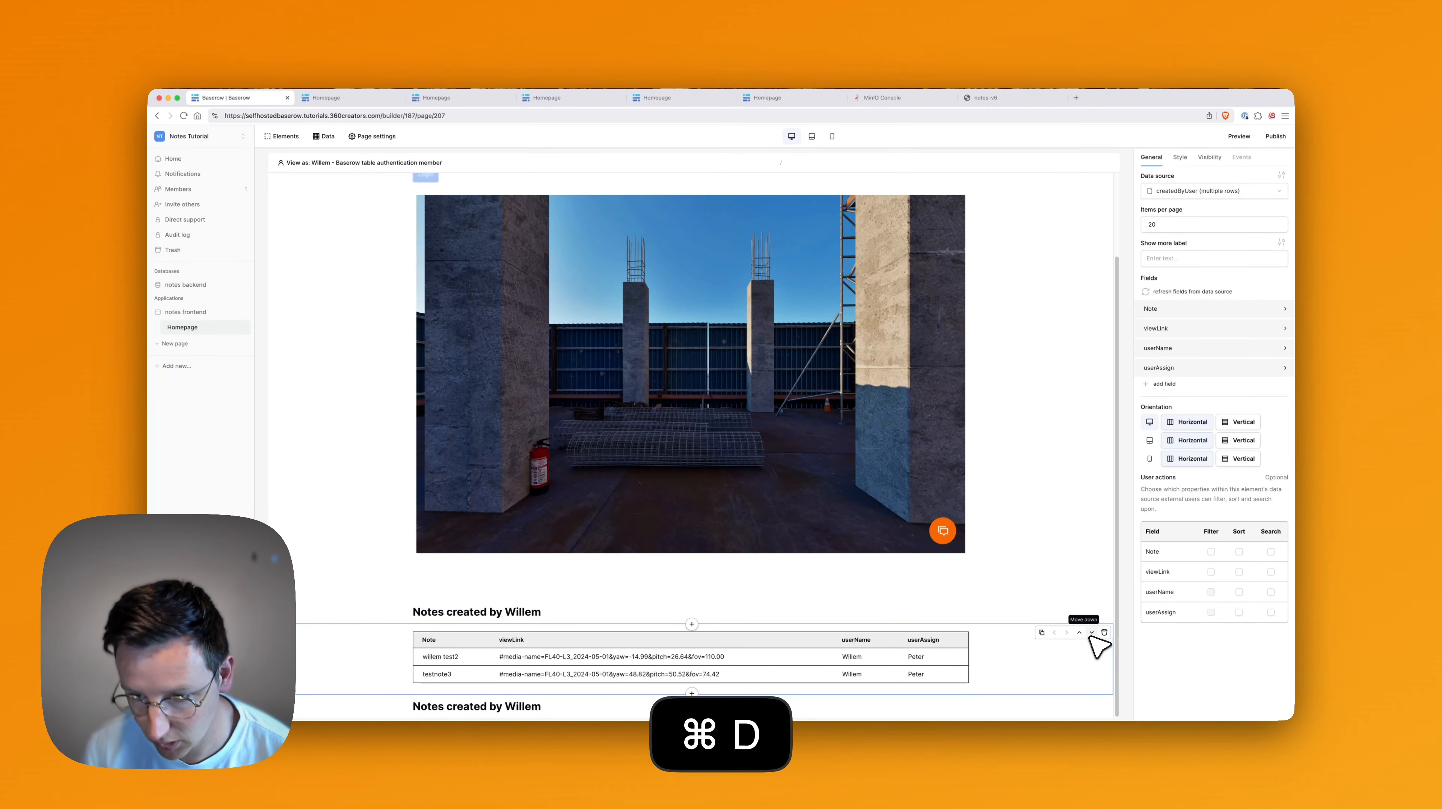
click(1091, 633)
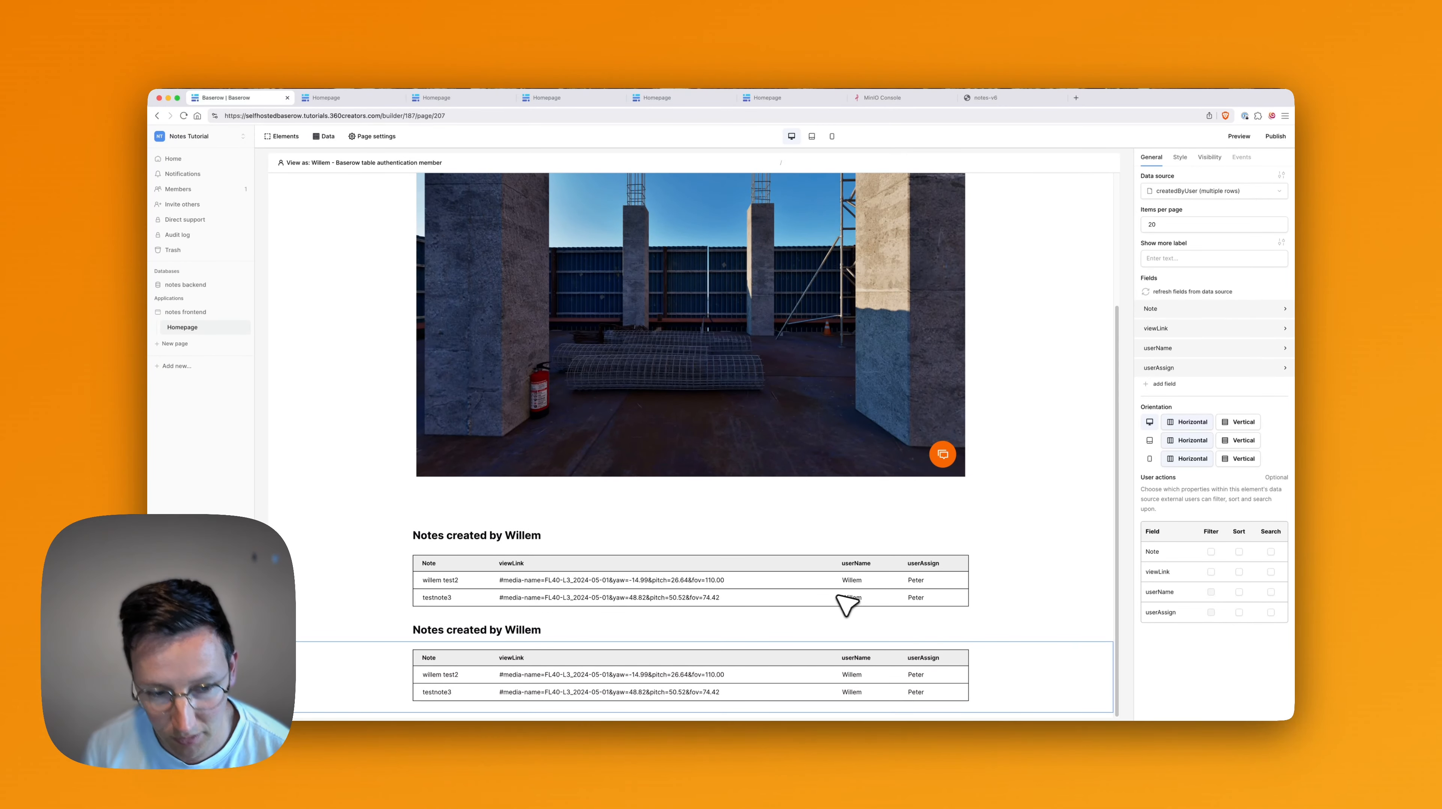
Change the second heading's text to 'Notes assigned to' followed by the Username.
click(514, 635)
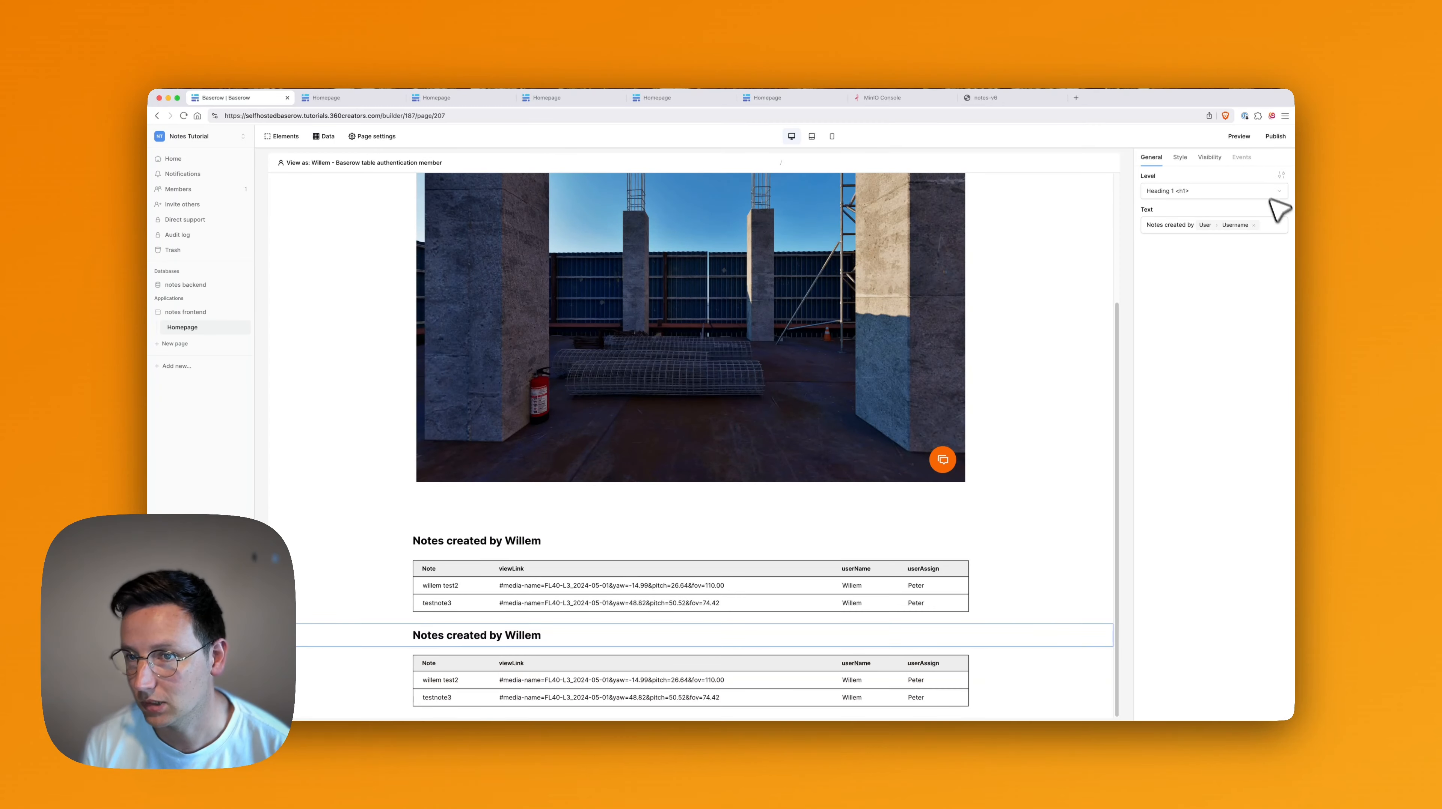
double_click(1180, 225)
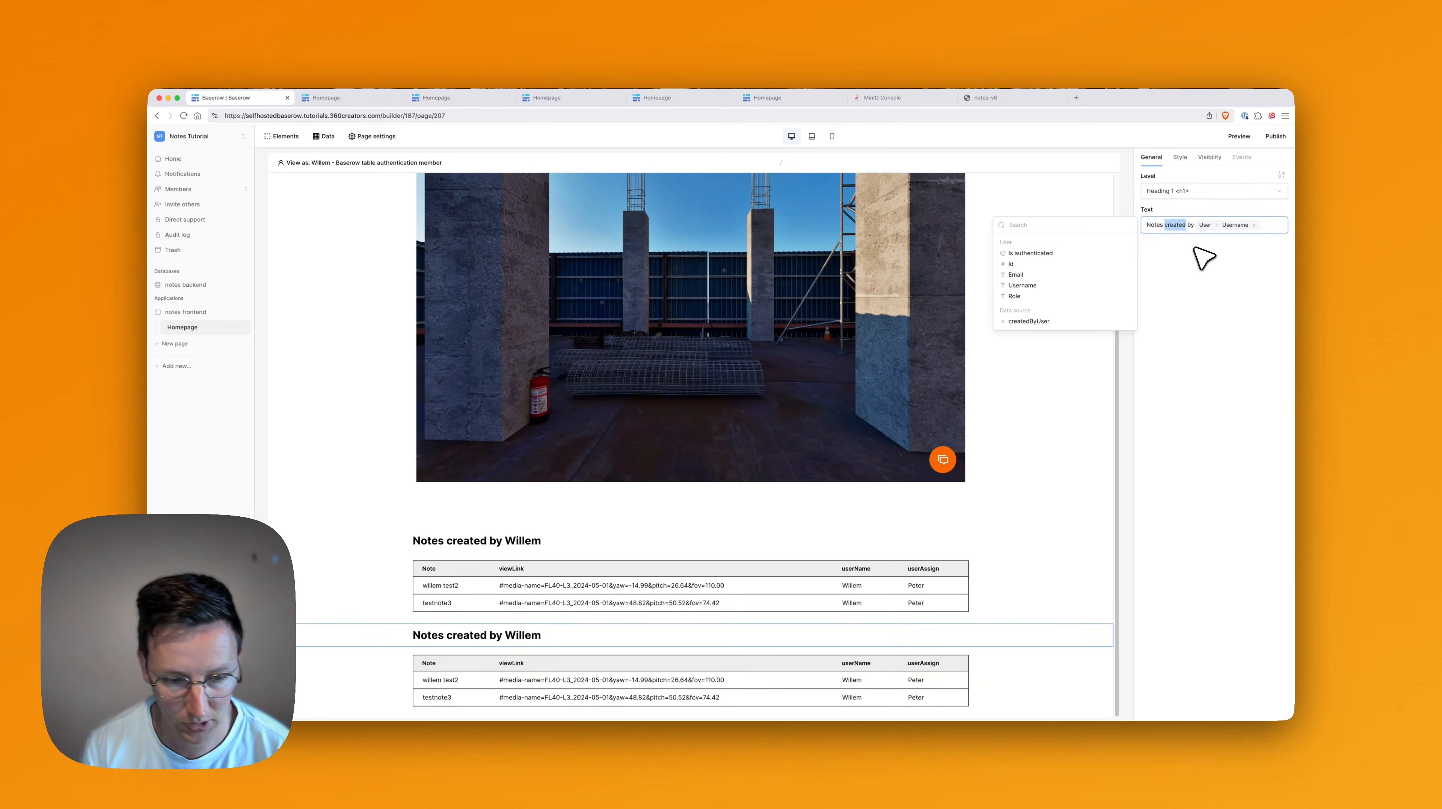
text(assigned)
key(shift+Right)
key(shift+Right)
key(shift+Right)
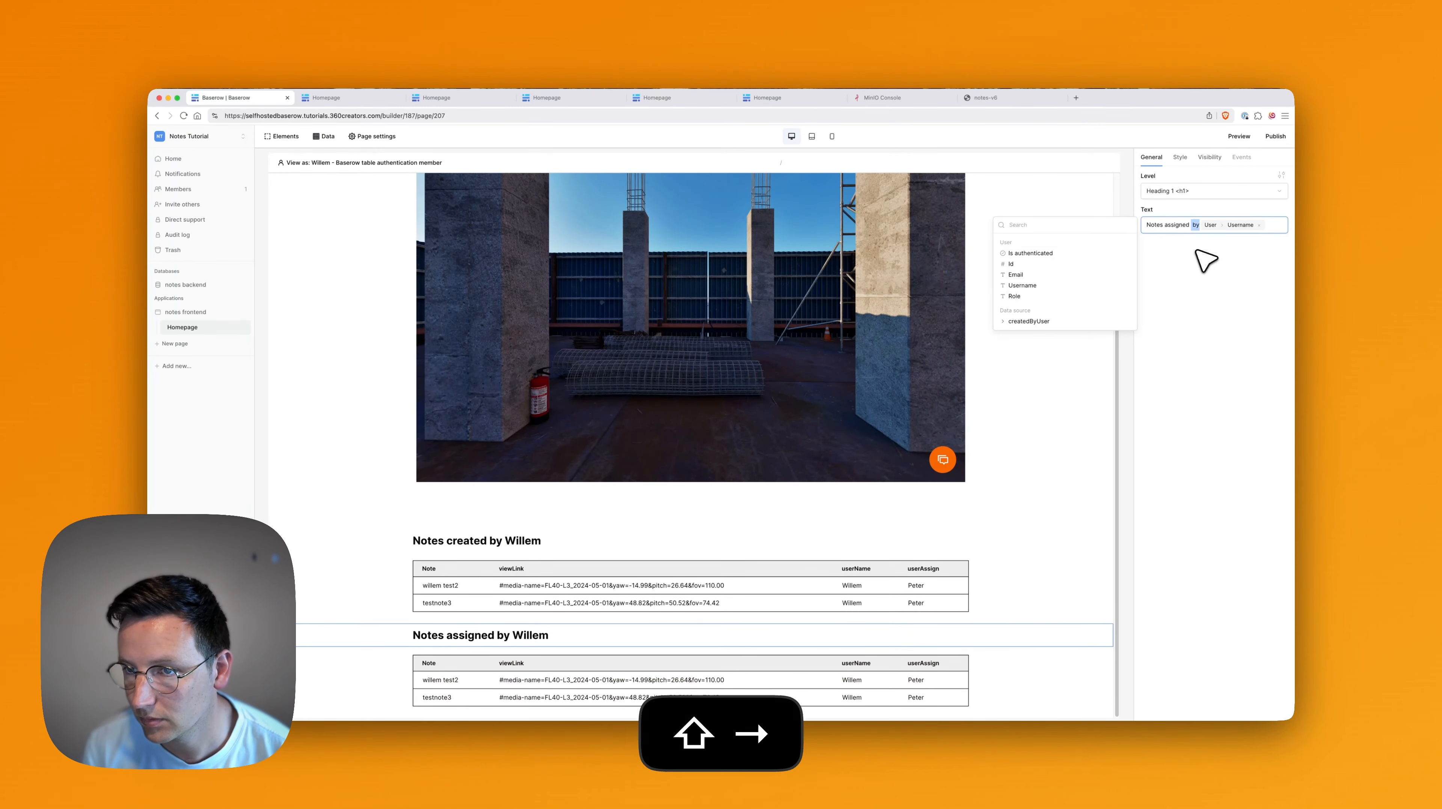
click(1223, 346)
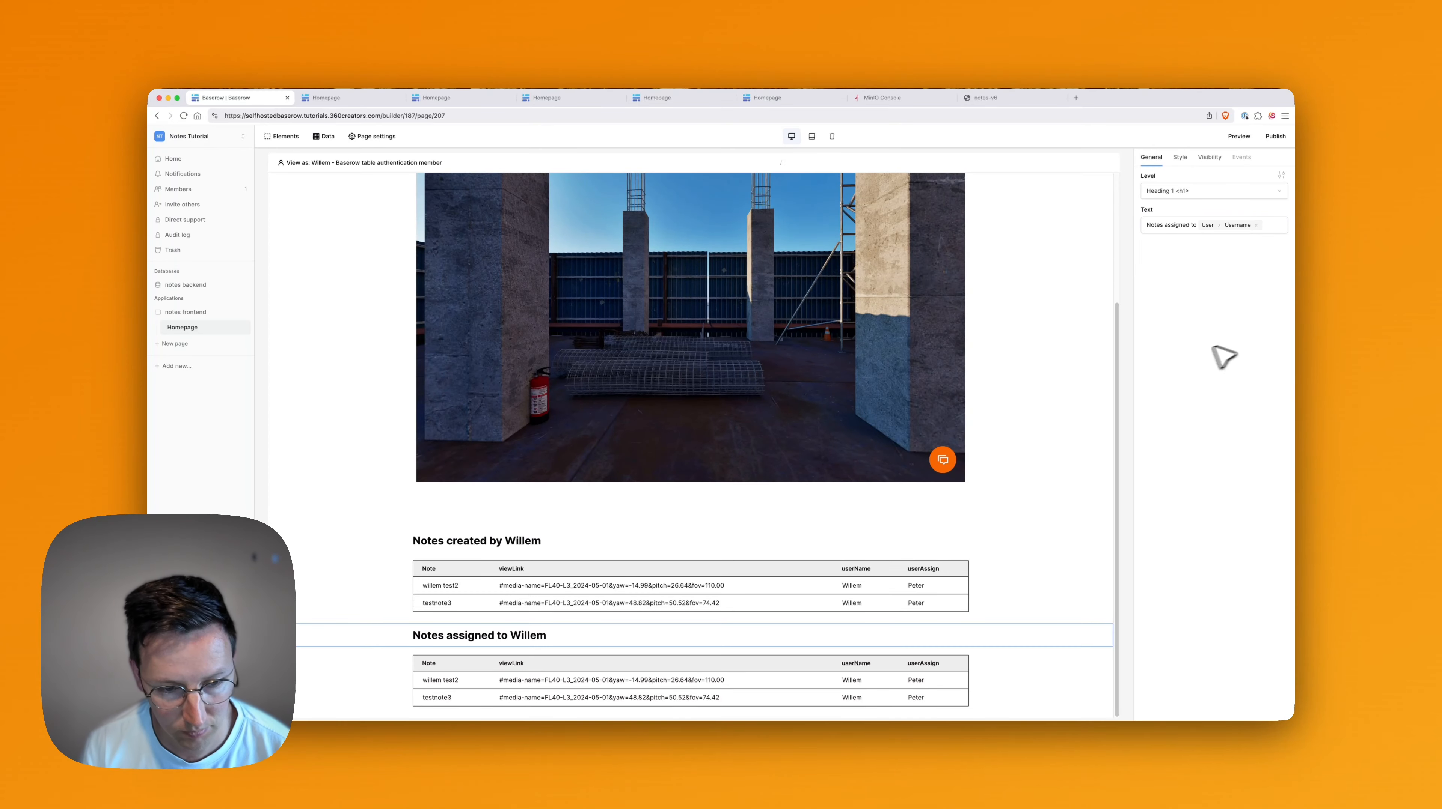
click(742, 672)
scroll(680, 538, up, 2)
scroll(662, 491, up, 2)
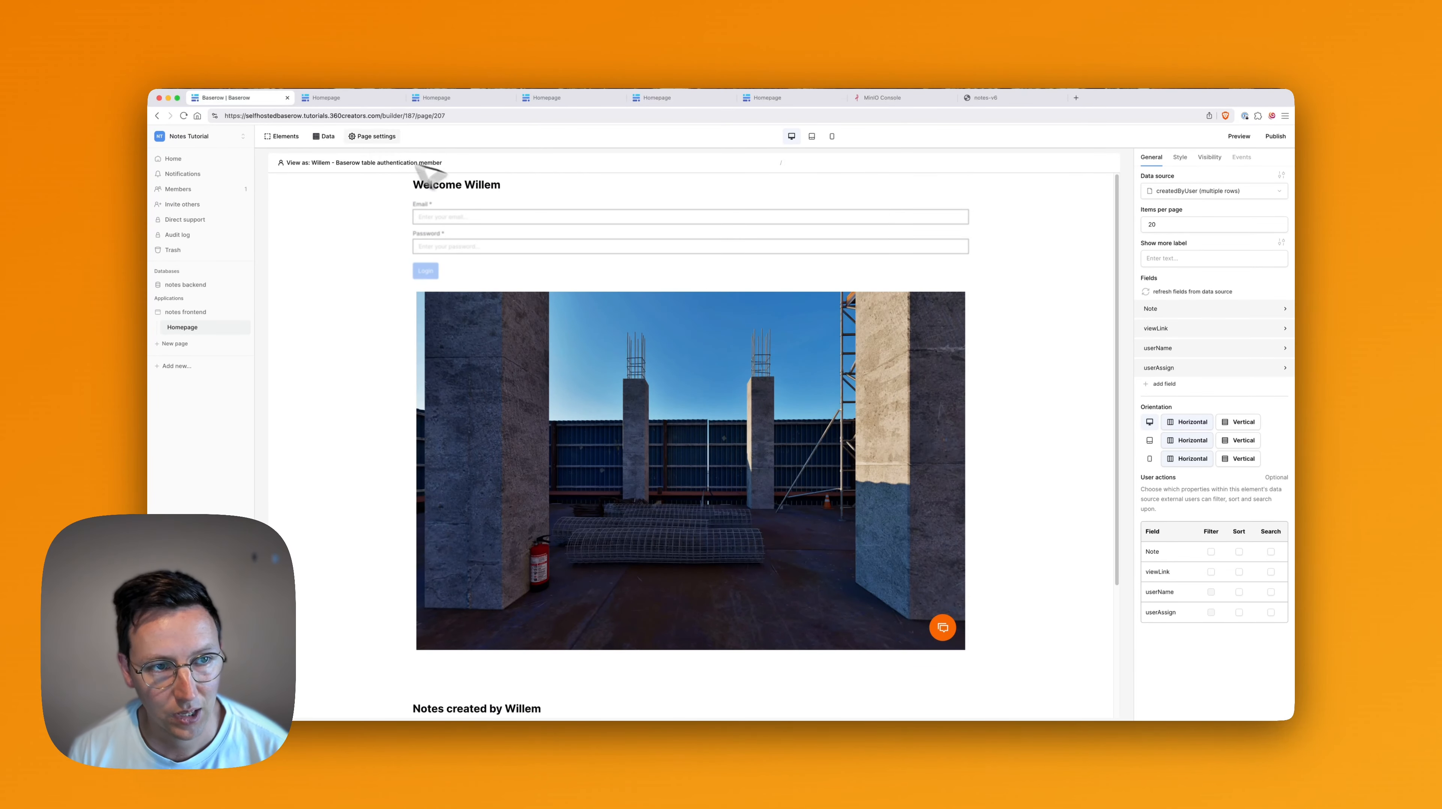
Check the createdByUser source's filter field, keeping userName, and start a new data source.
click(324, 136)
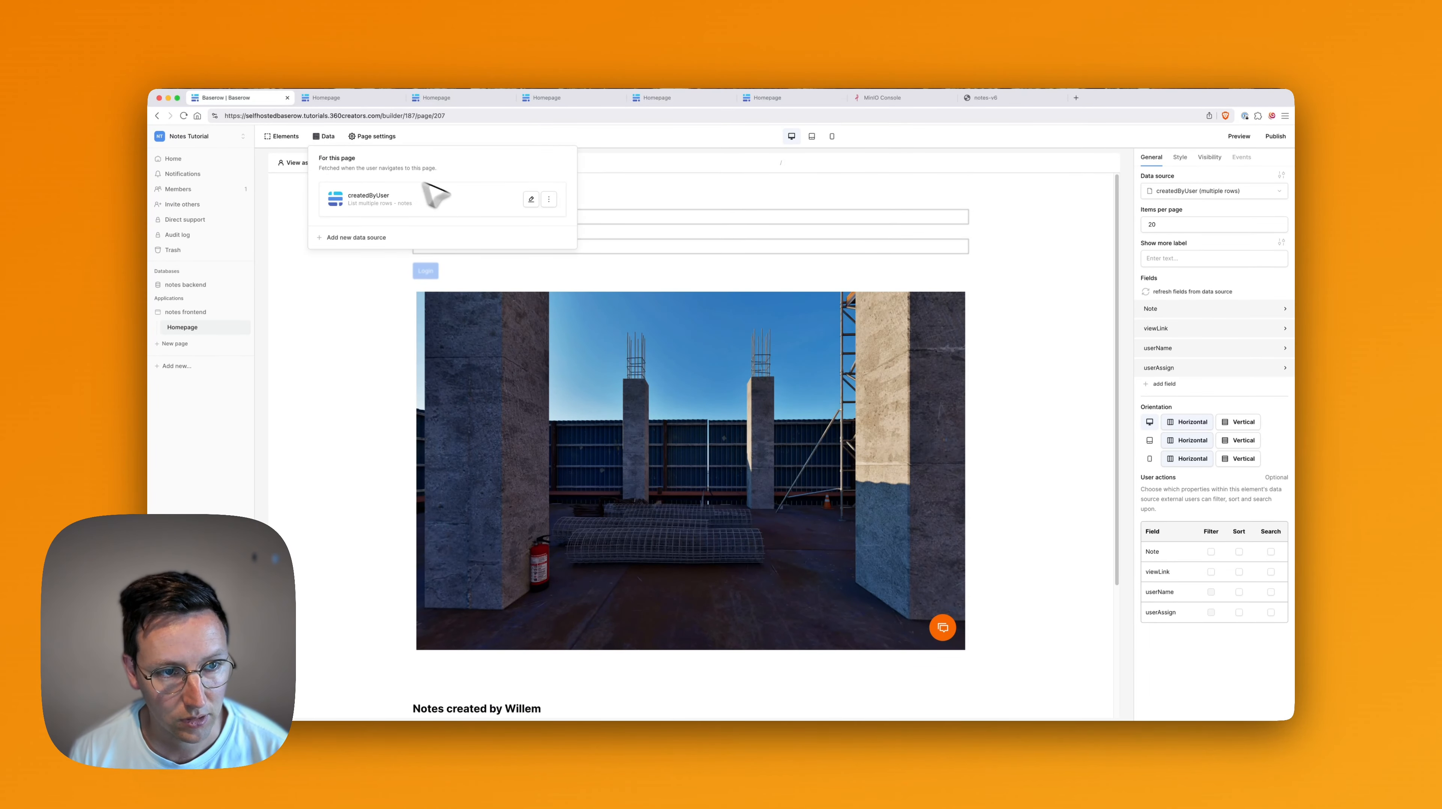
click(548, 199)
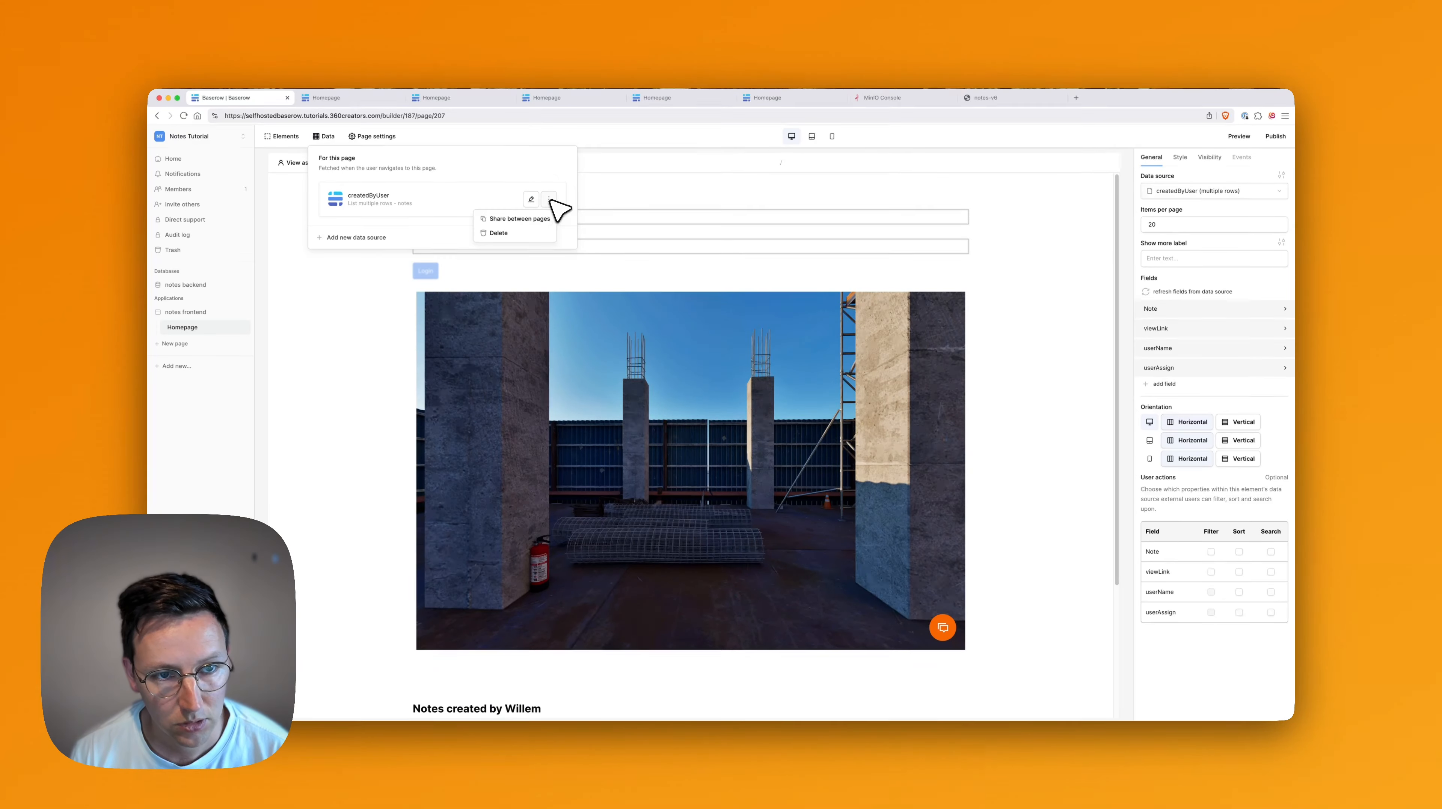
click(482, 187)
click(424, 205)
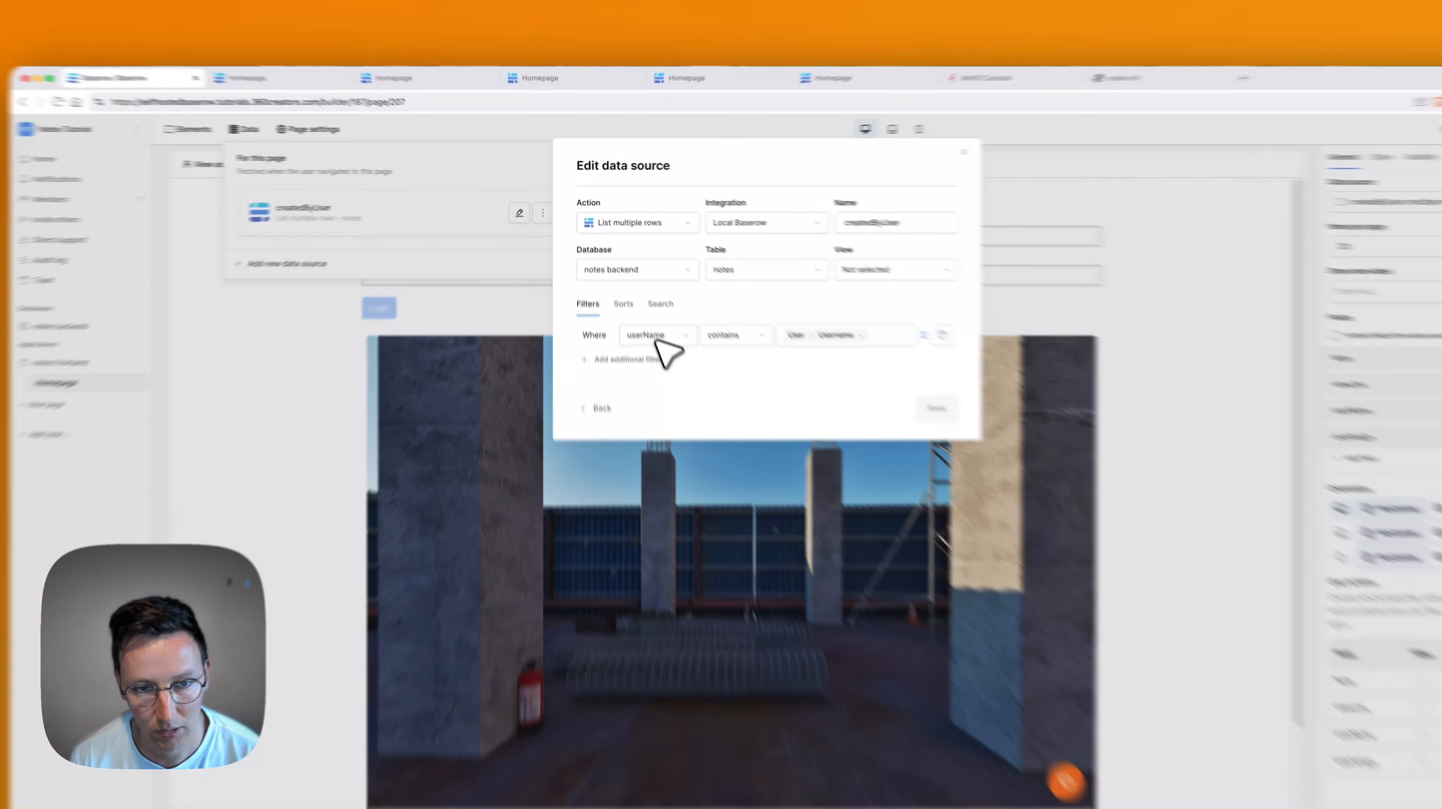
click(632, 292)
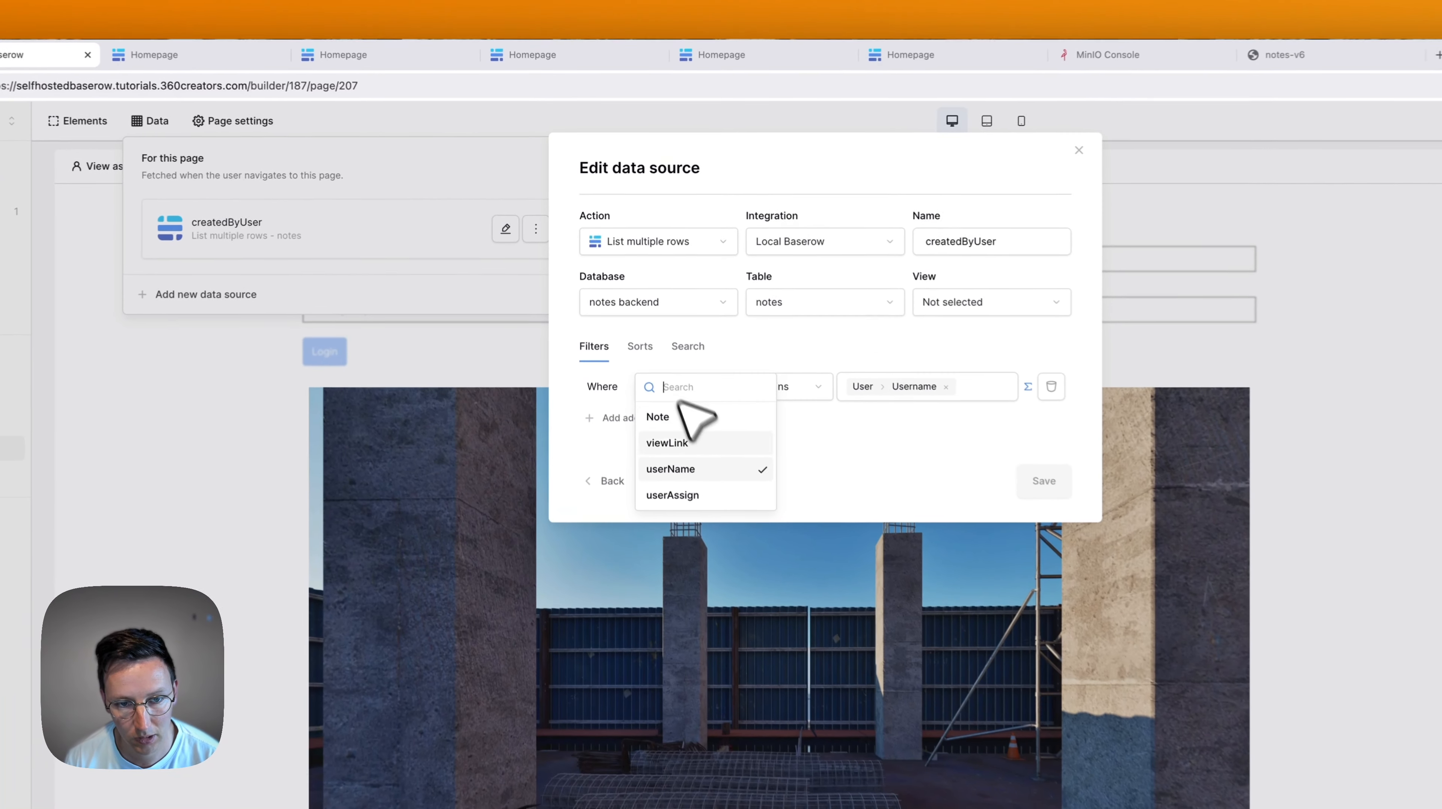
click(960, 471)
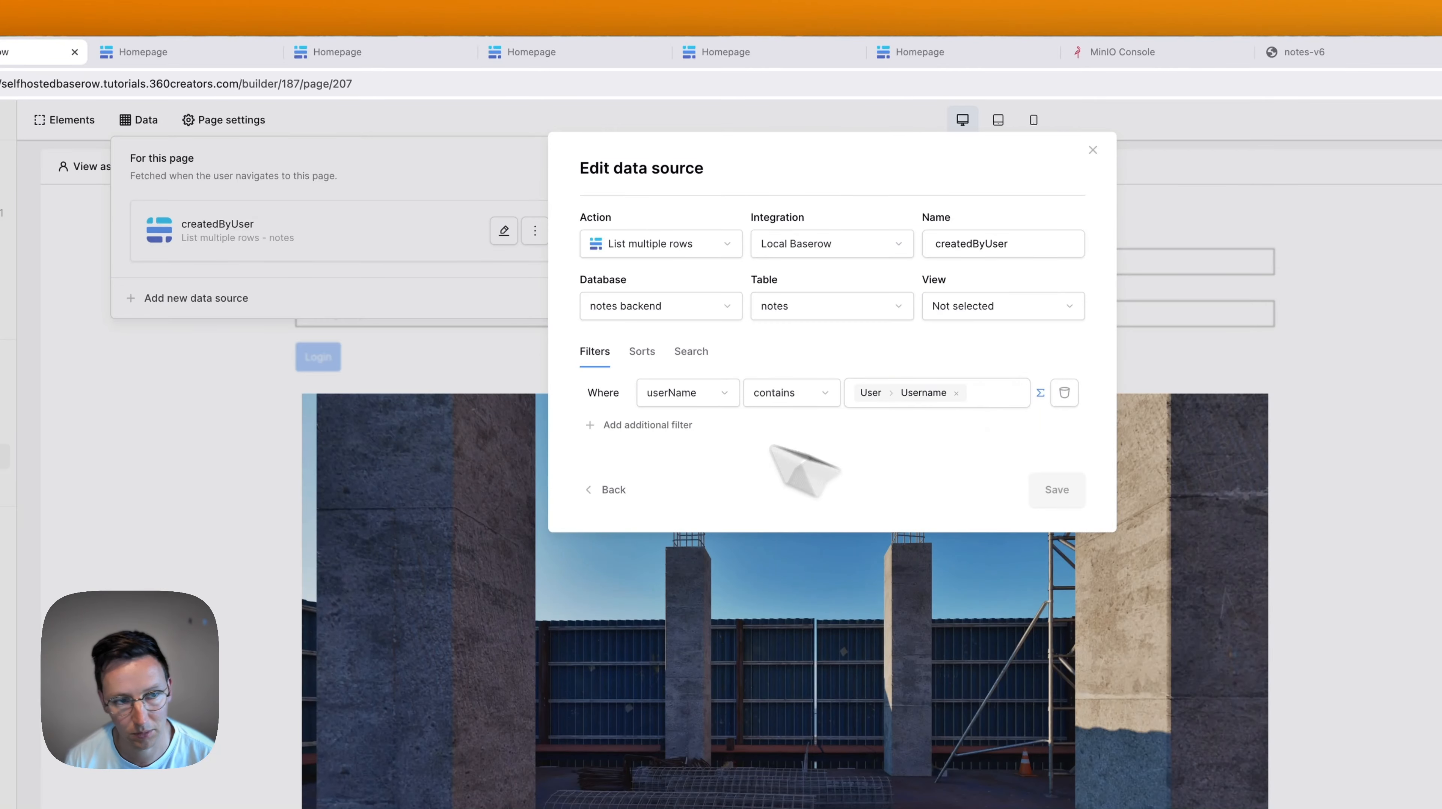
click(270, 256)
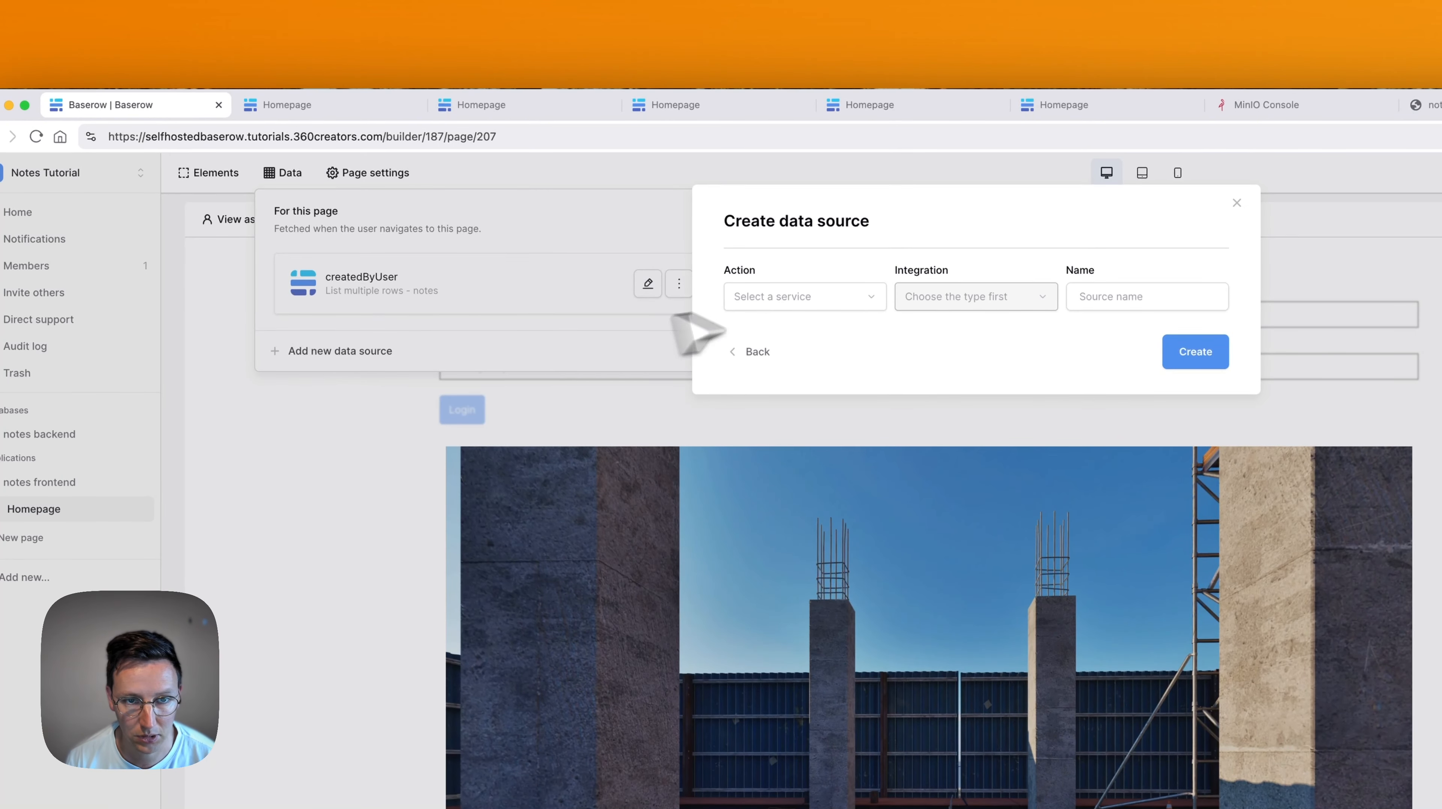
Create a List multiple rows source on Local Baserow using notes backend's notes table, no view.
click(794, 299)
click(817, 356)
click(992, 297)
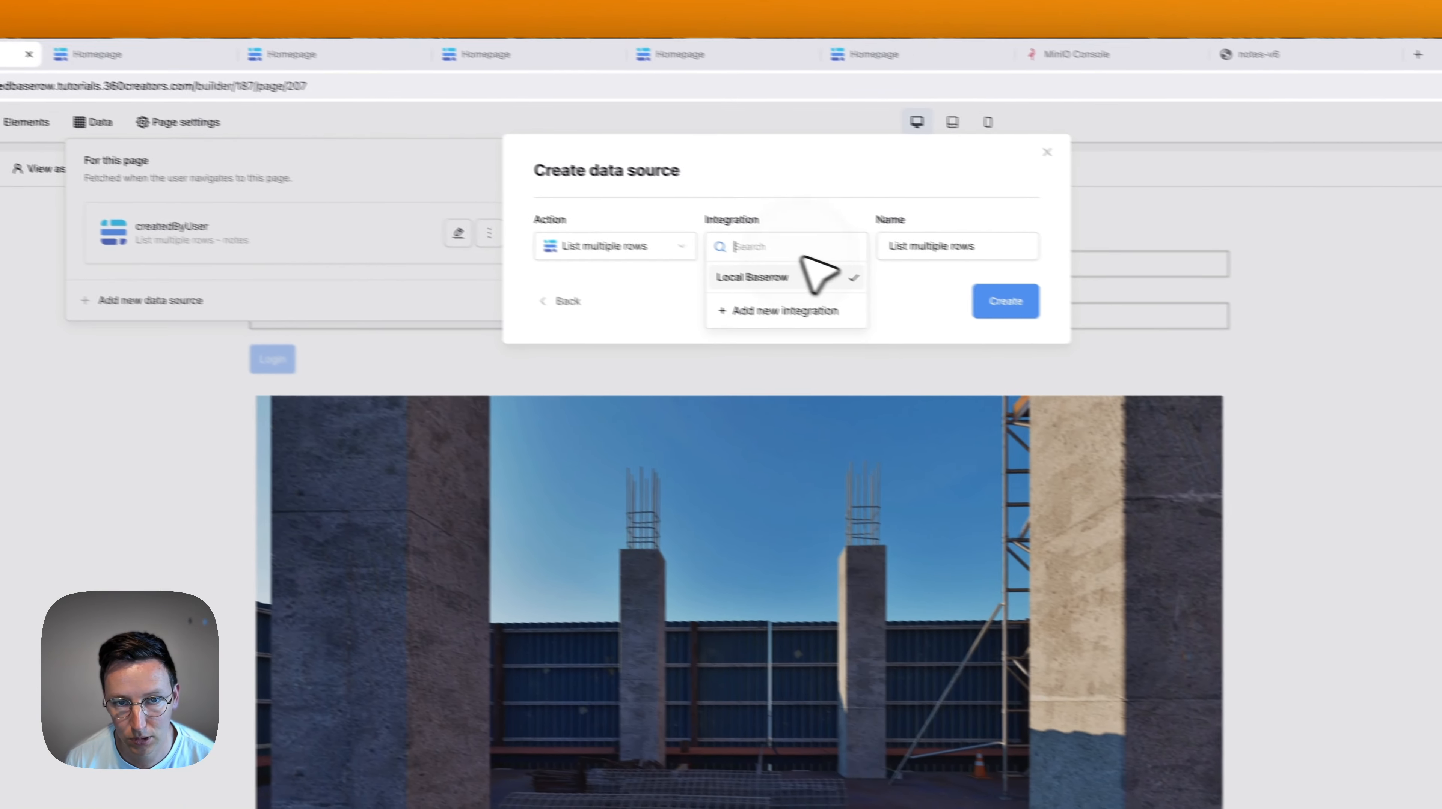
click(1207, 356)
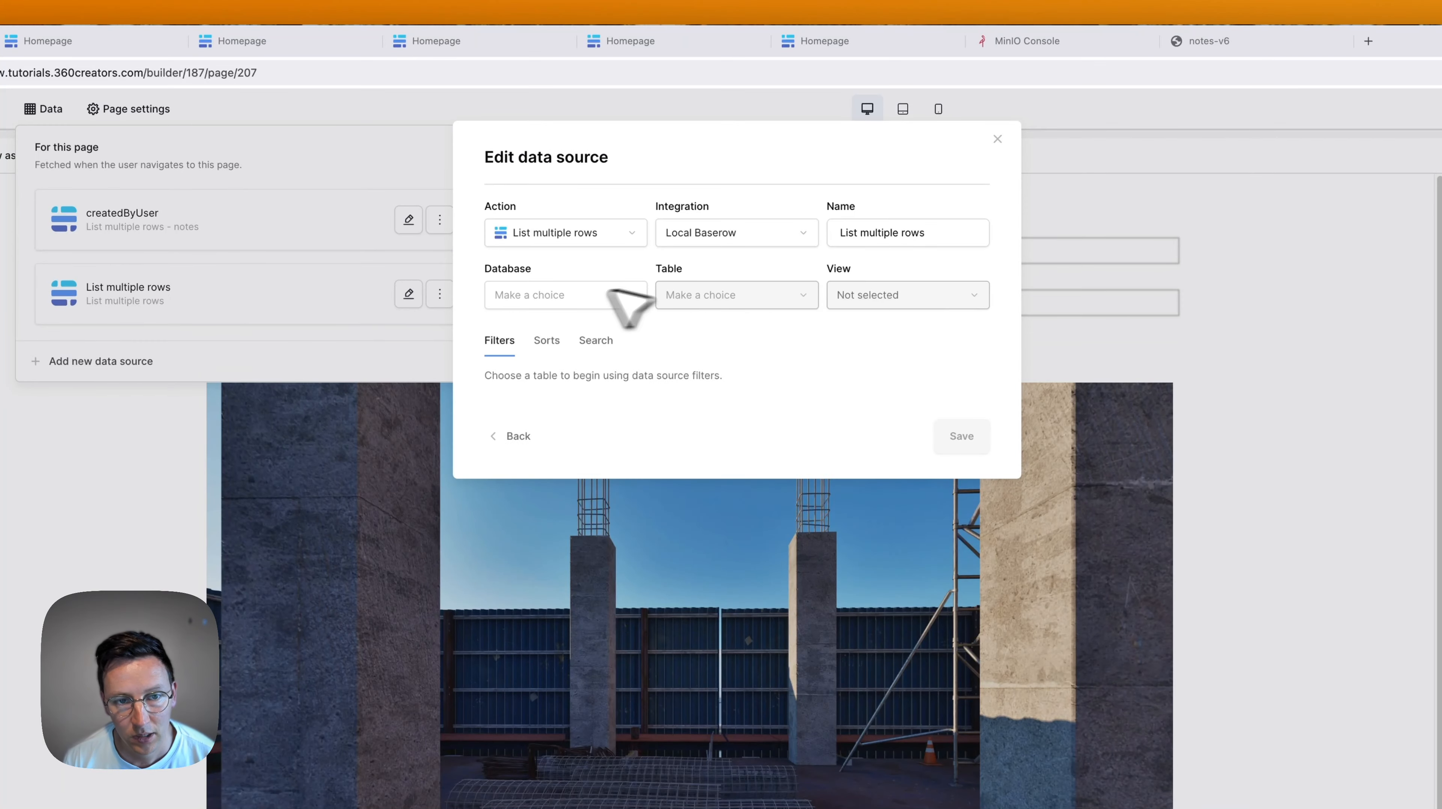
click(561, 293)
click(558, 295)
click(694, 293)
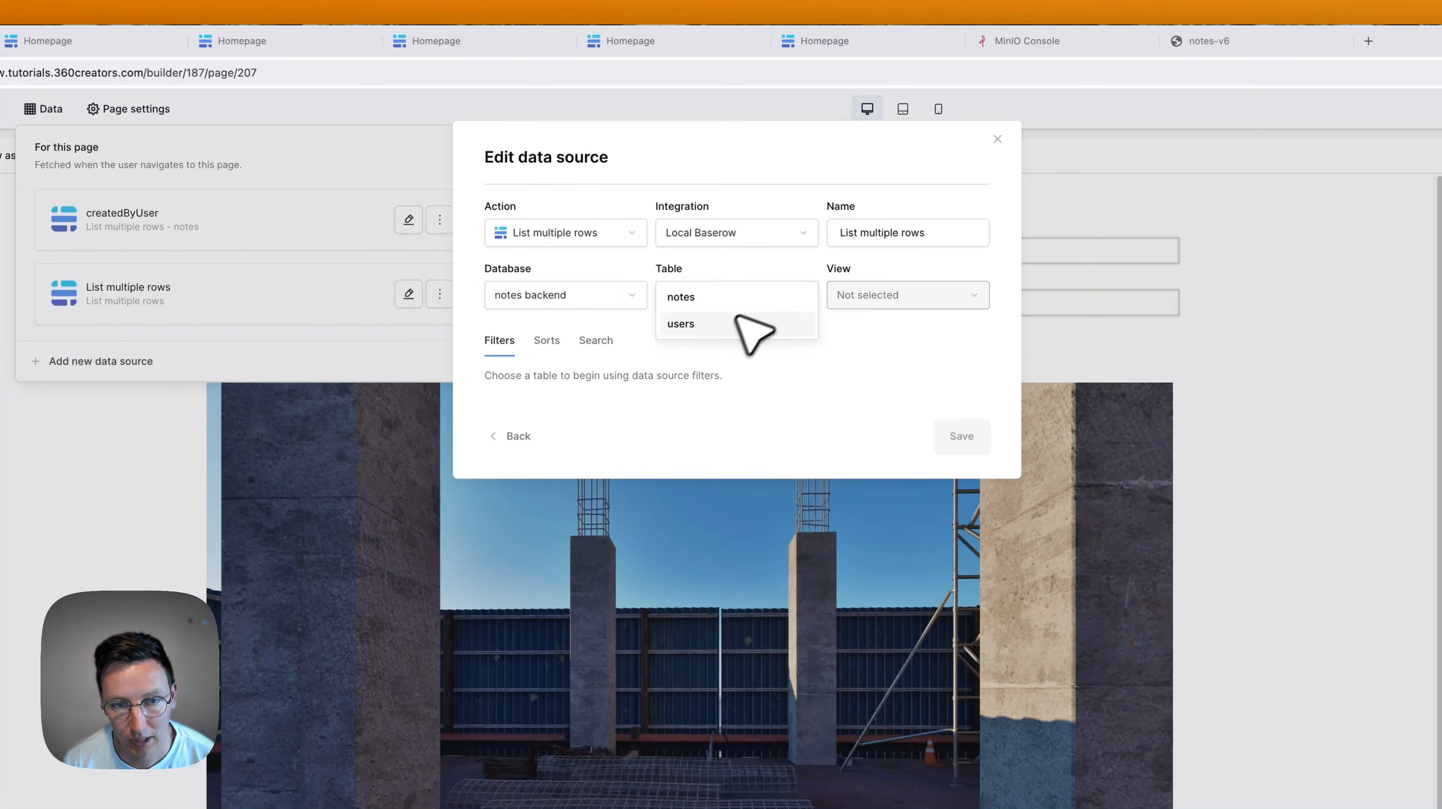
click(715, 297)
click(907, 296)
click(748, 368)
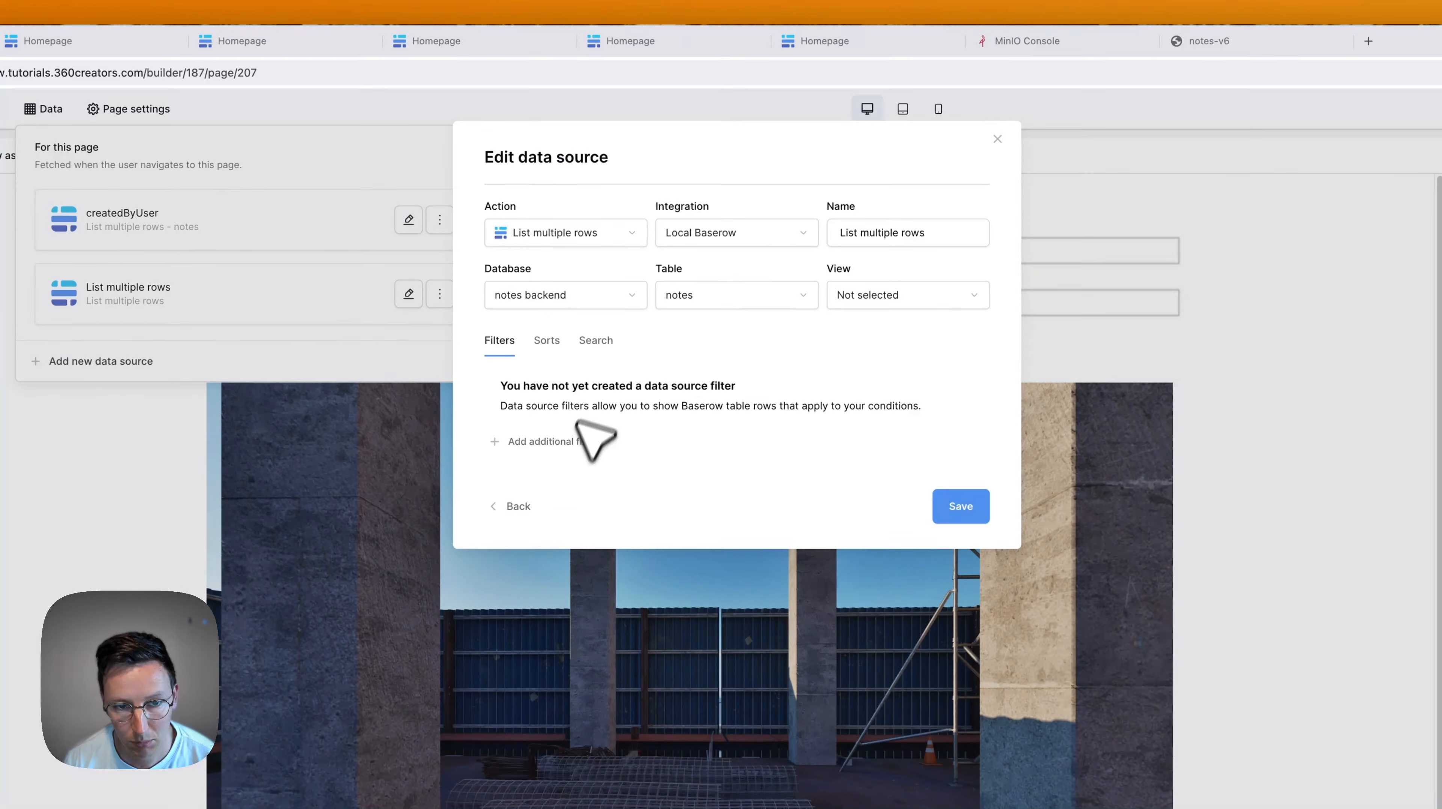
Filter the new source where userAssign contains the logged-in user's Username, and save.
click(578, 443)
click(587, 413)
click(583, 388)
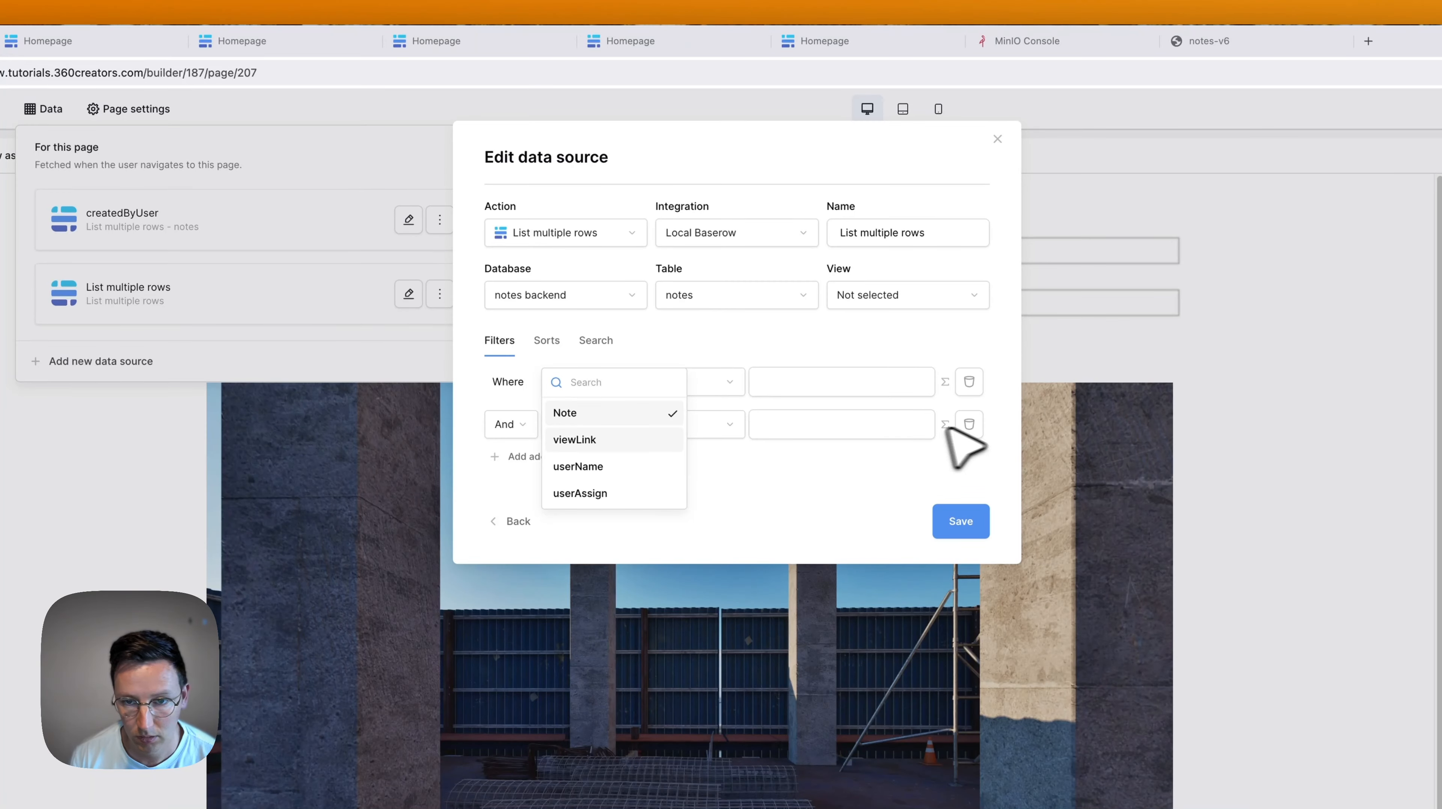
click(969, 424)
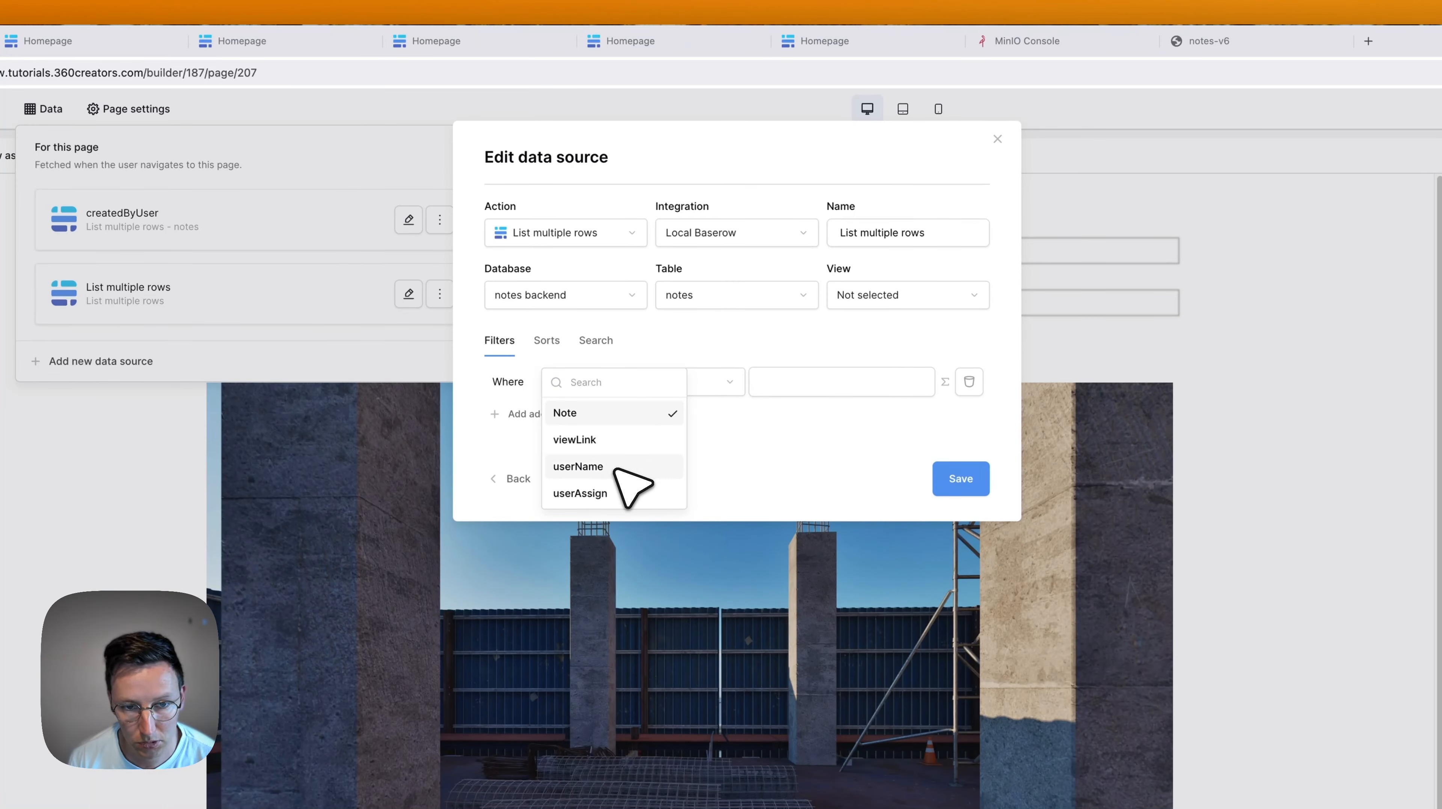
click(612, 495)
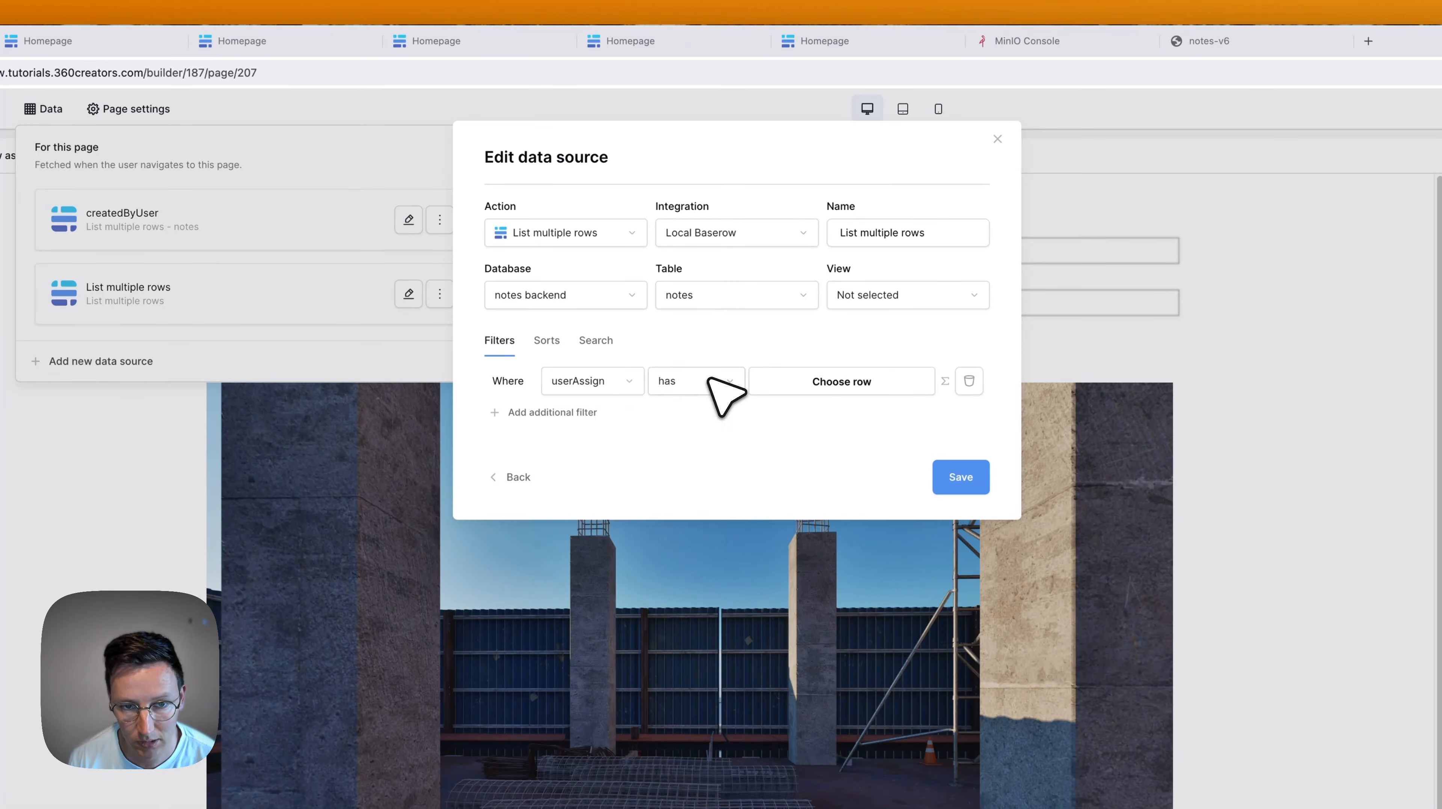
click(721, 385)
click(702, 465)
click(858, 379)
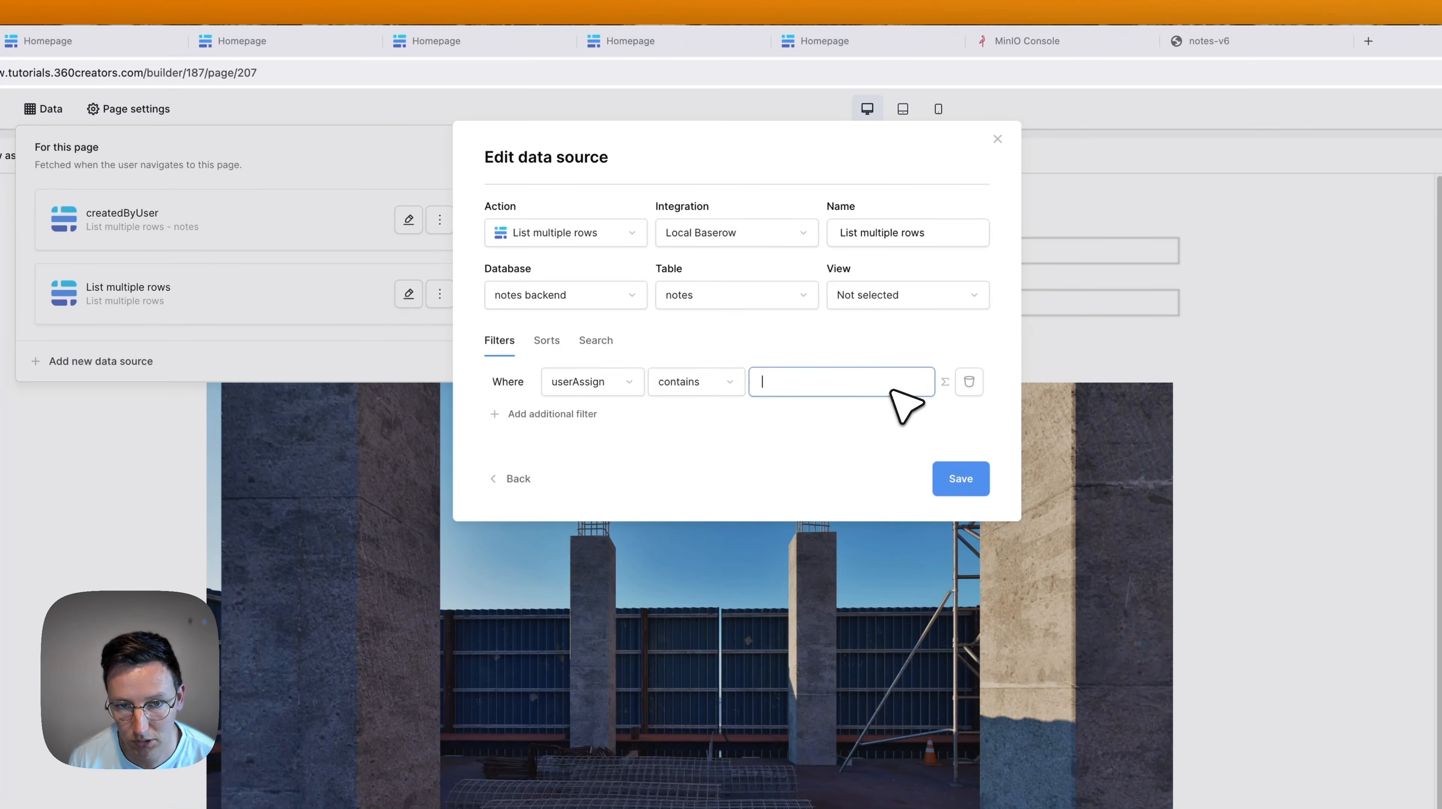
click(819, 380)
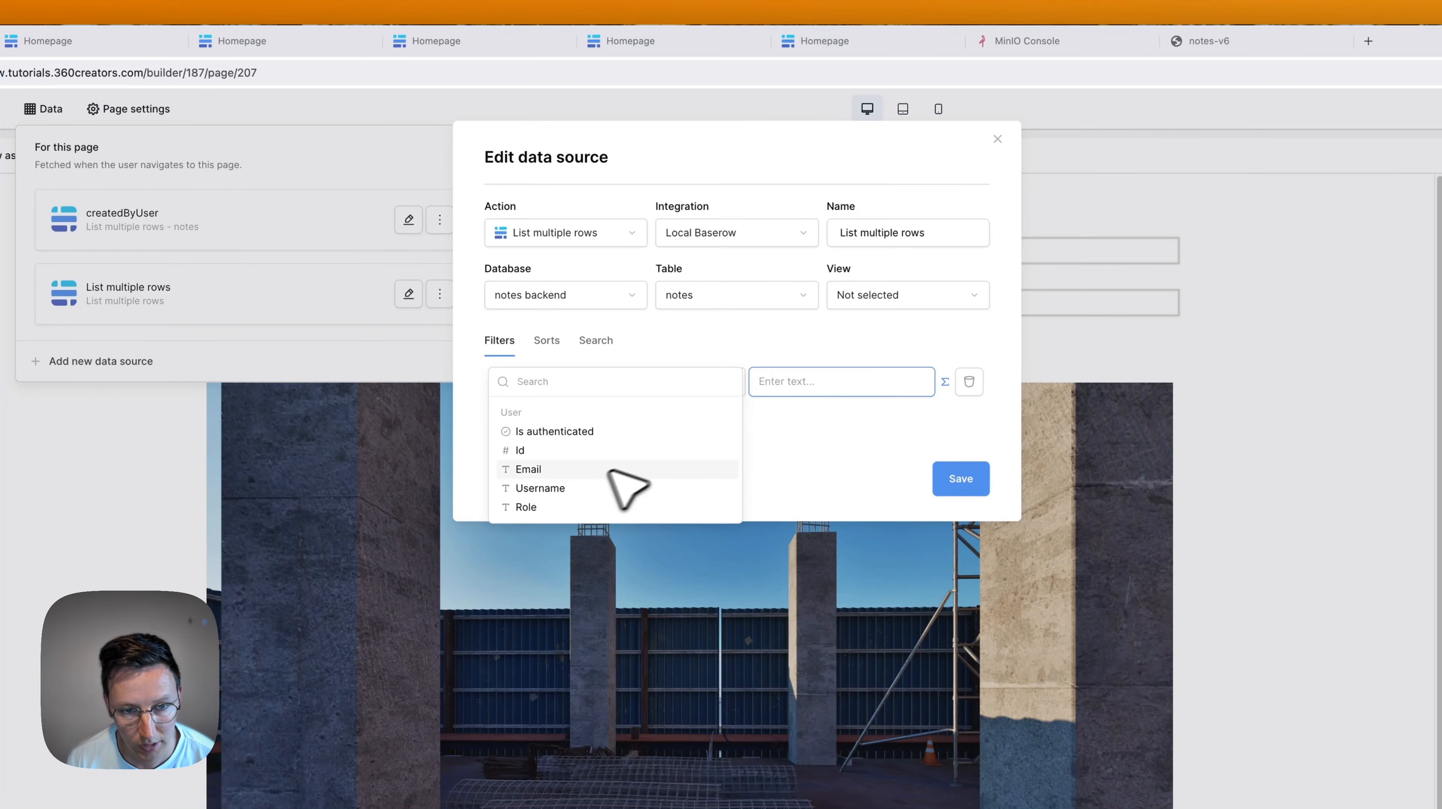
click(578, 489)
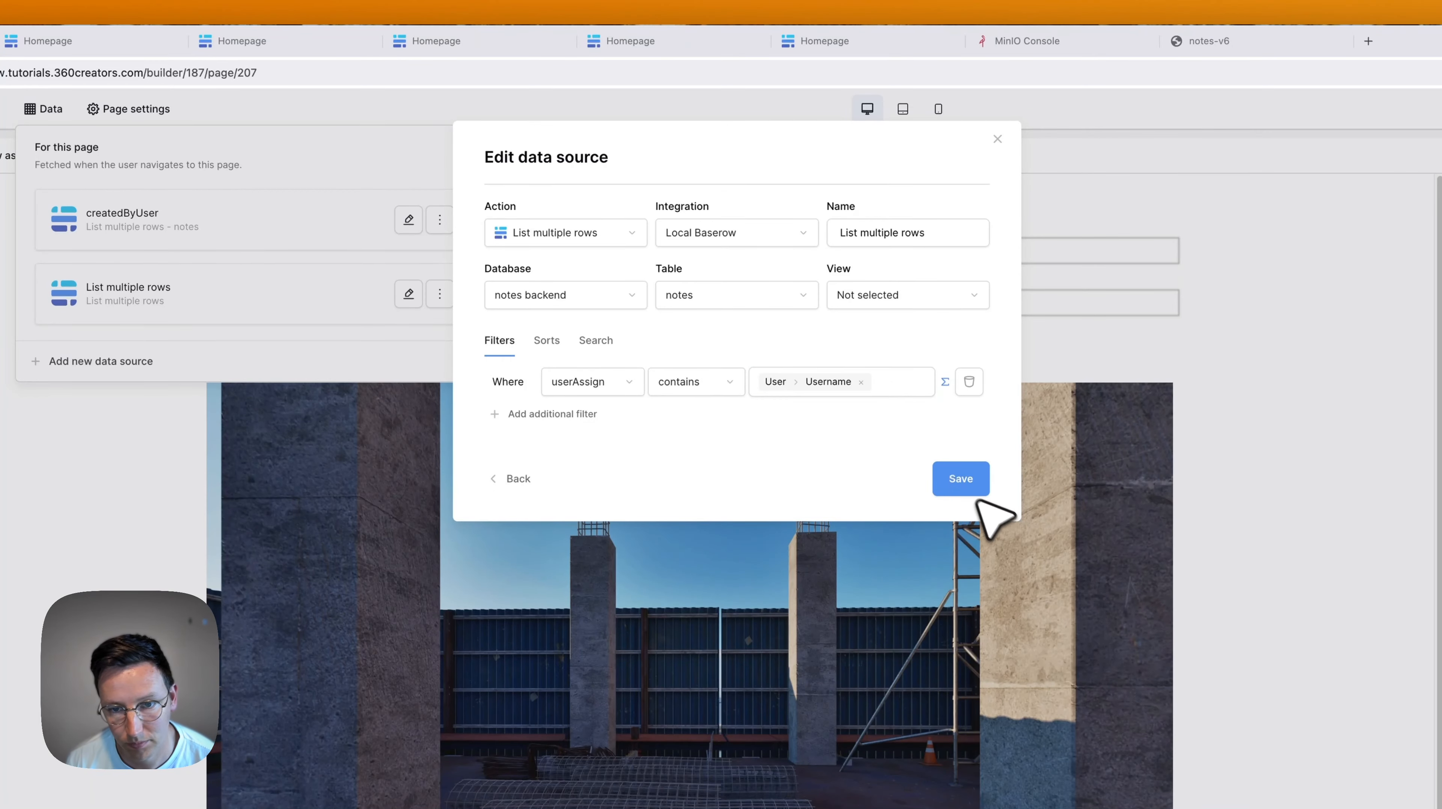
click(958, 483)
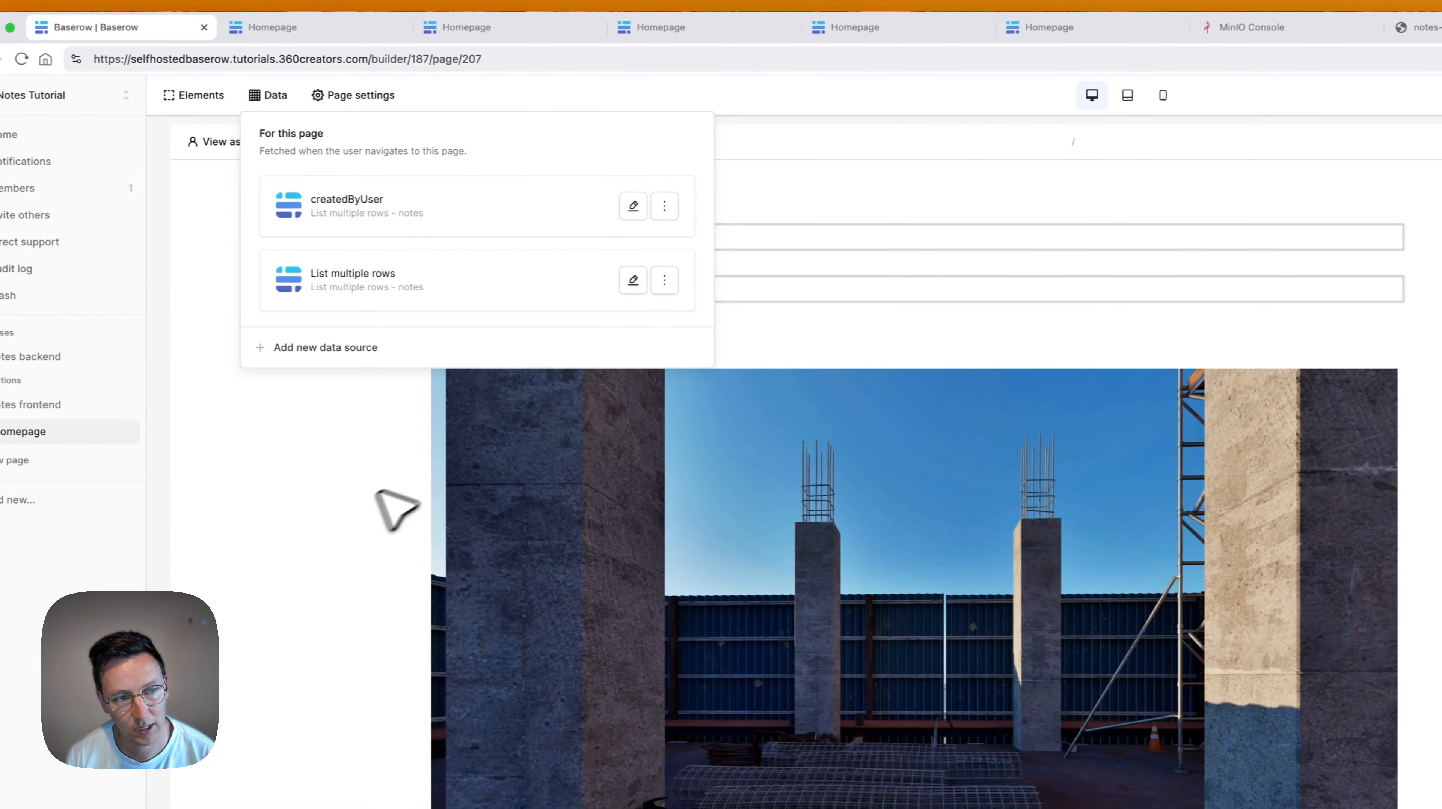
Rename the new data source to assignedToUser.
click(646, 278)
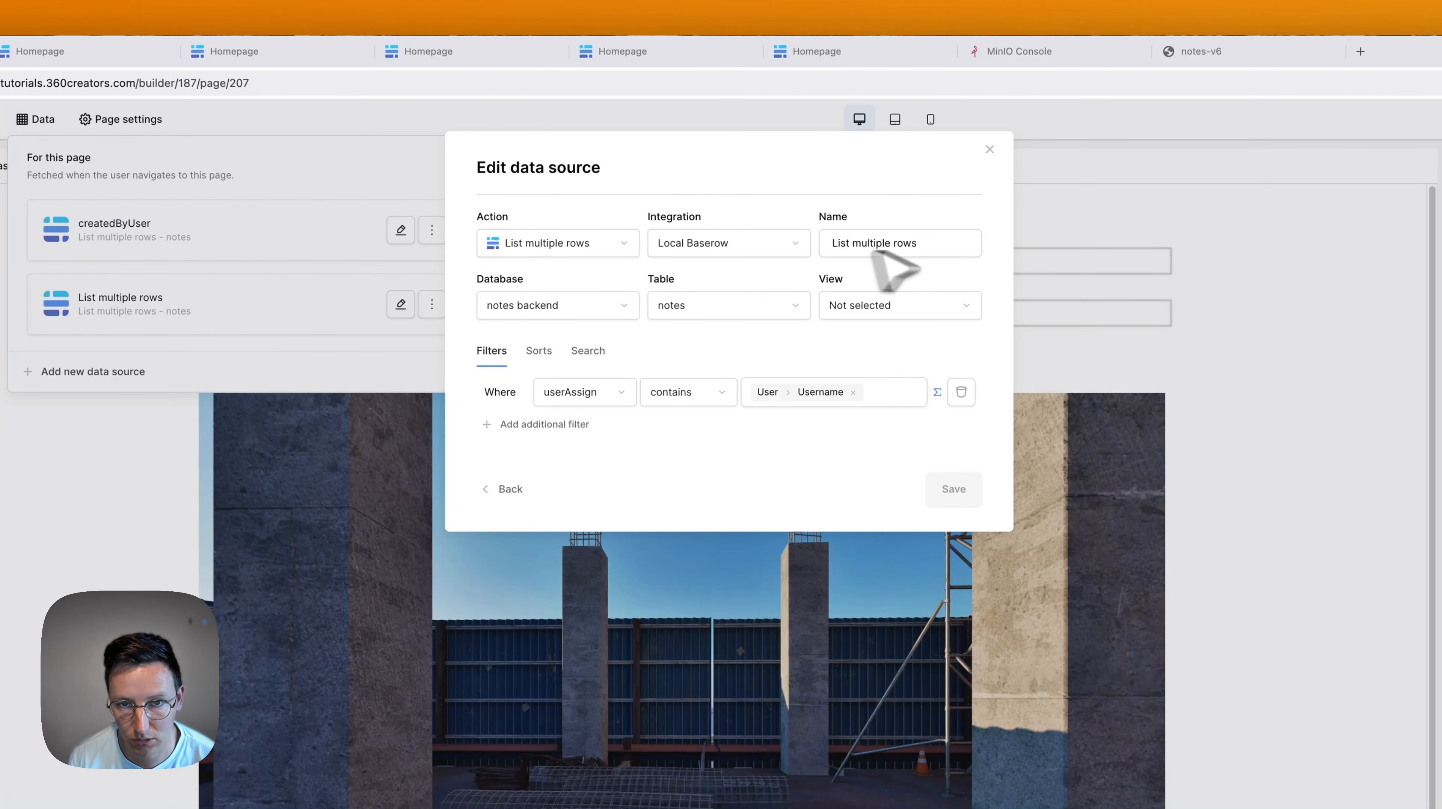
click(952, 253)
key(super+a)
text(assig)
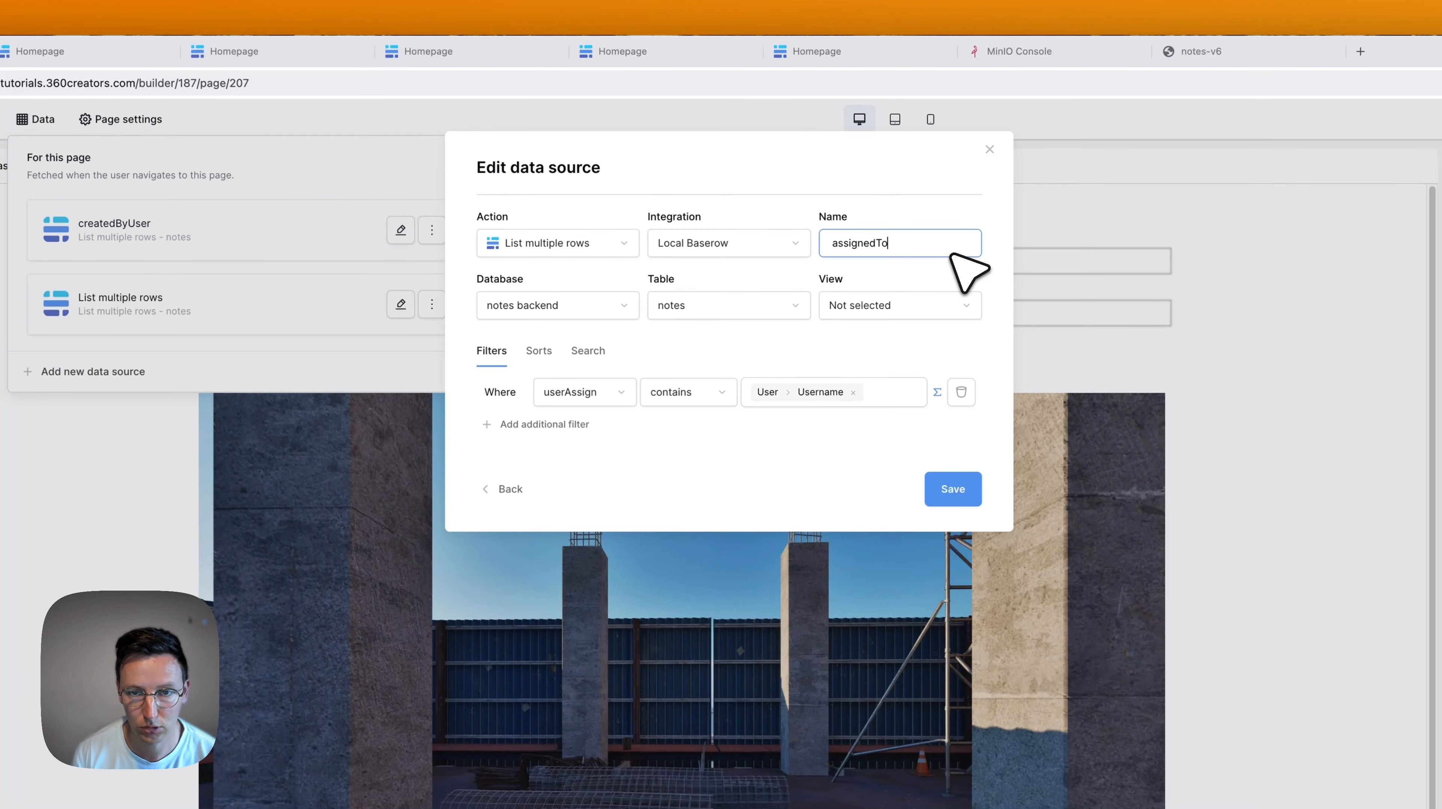
click(957, 488)
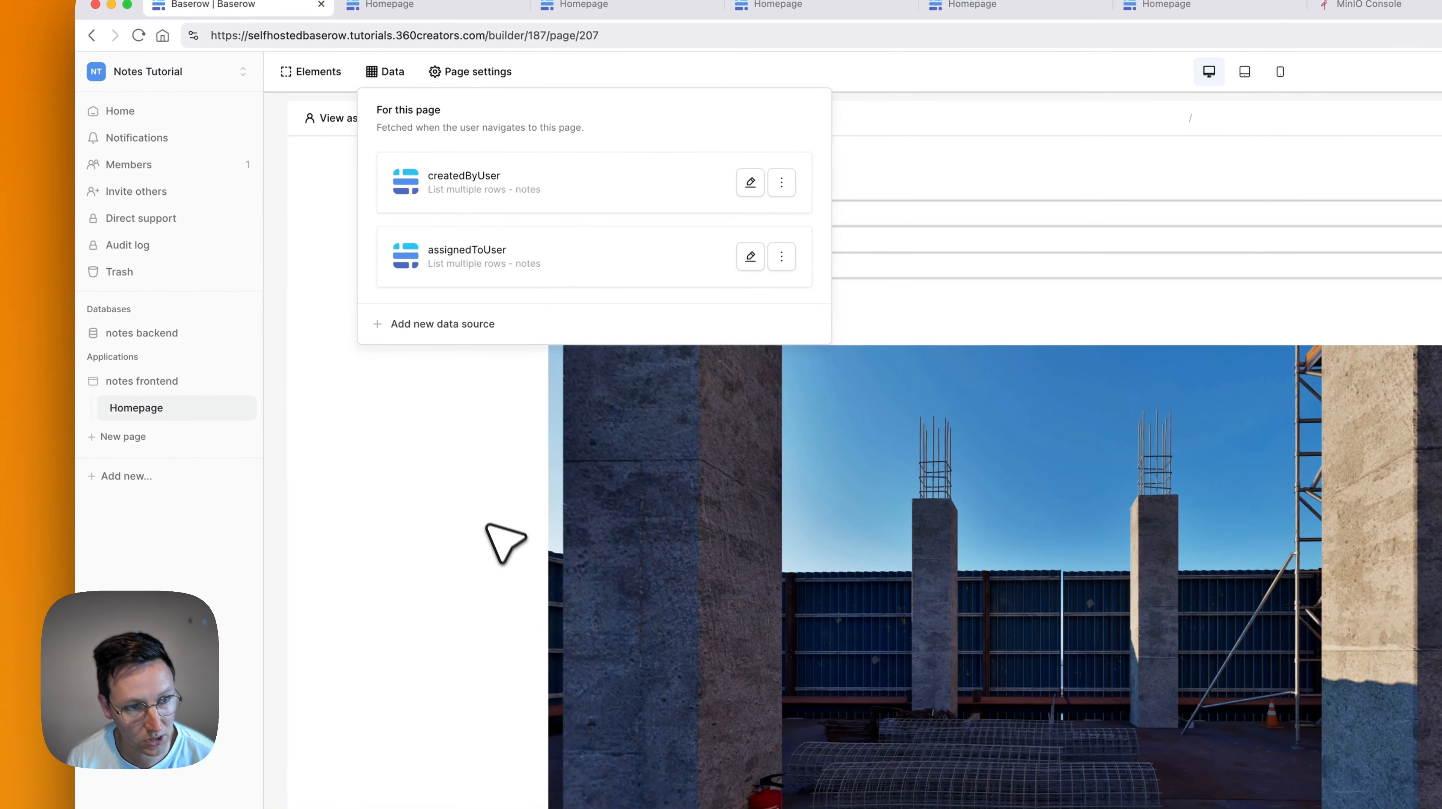
Set the copied notes table's data source to assignedToUser.
click(458, 500)
scroll(460, 496, down, 5)
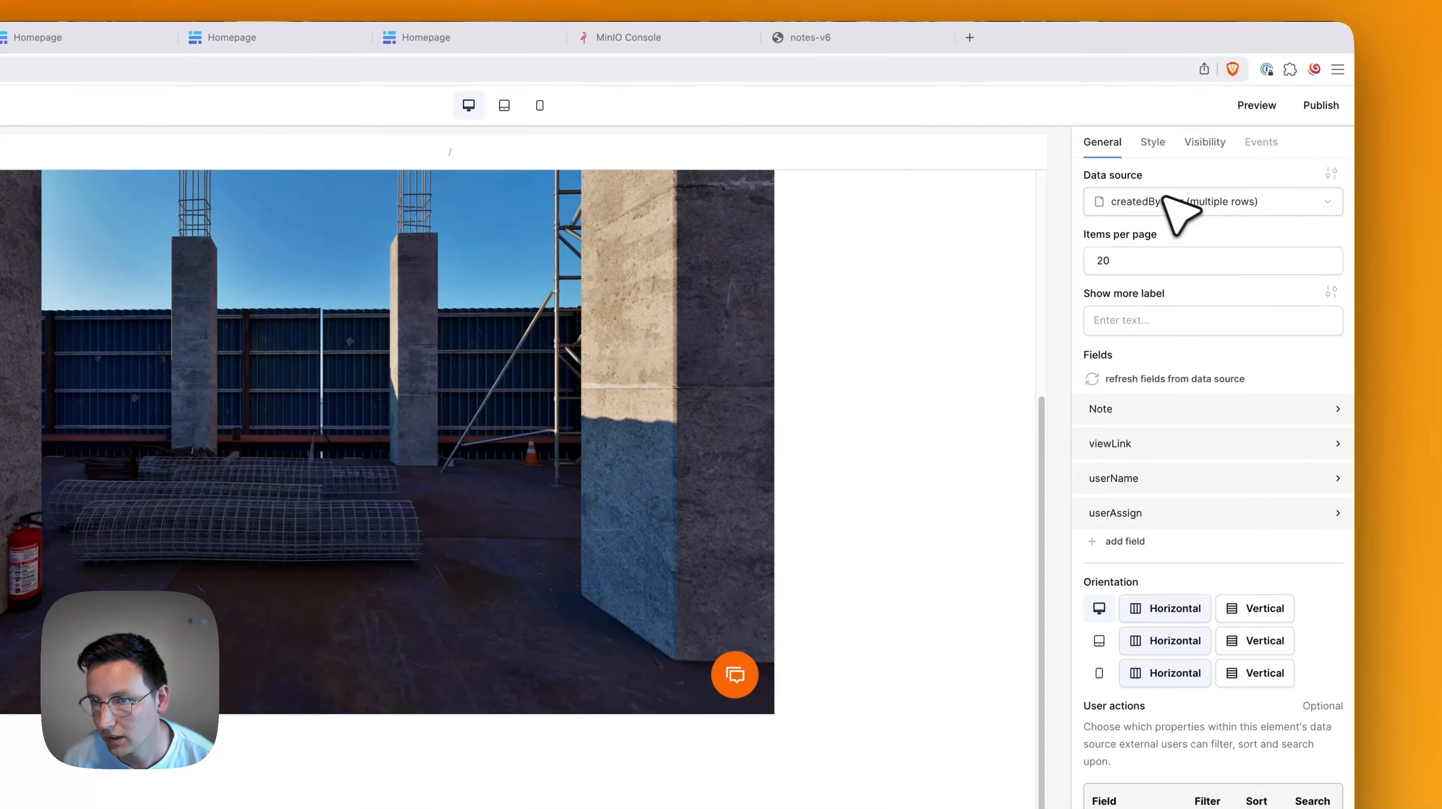
click(1165, 200)
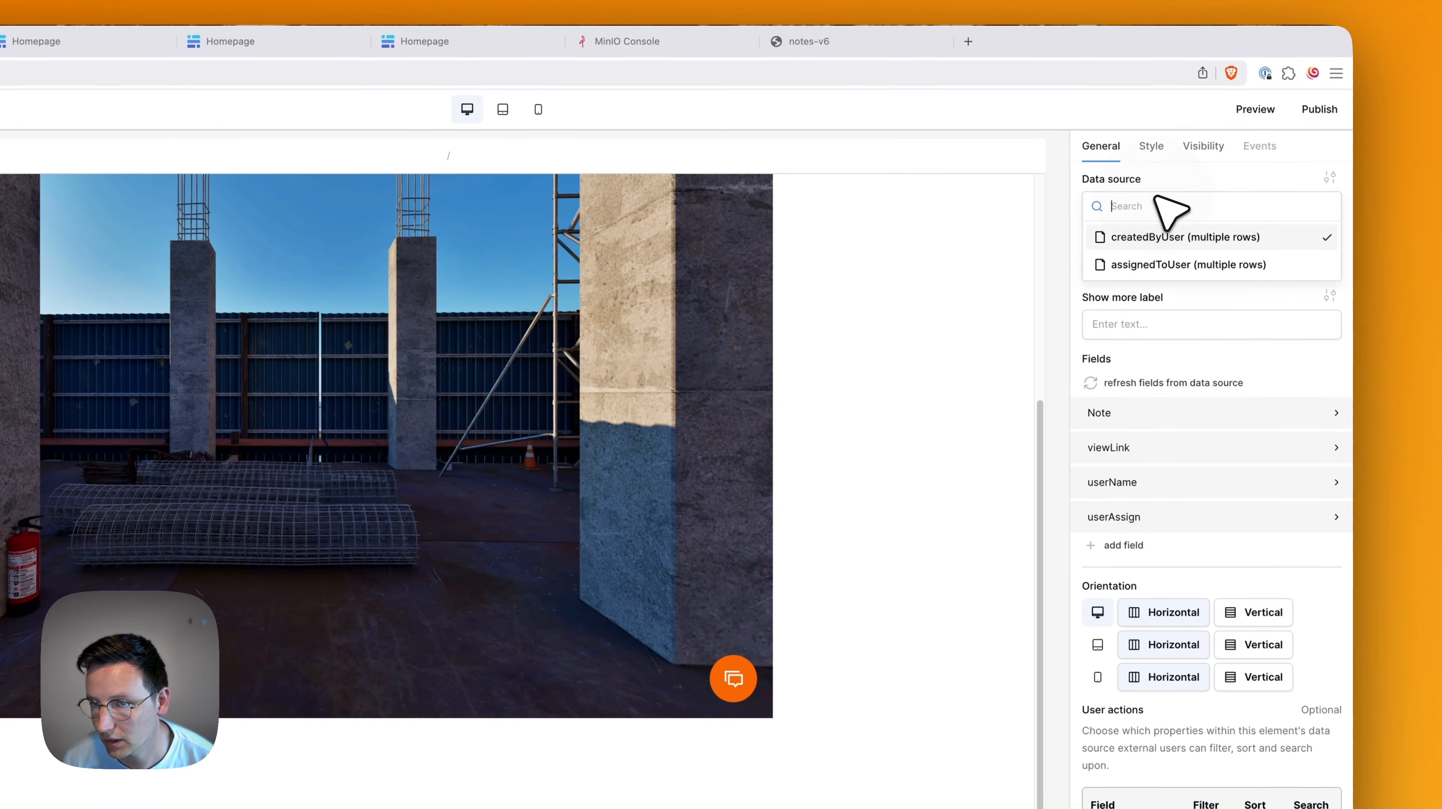
click(1150, 266)
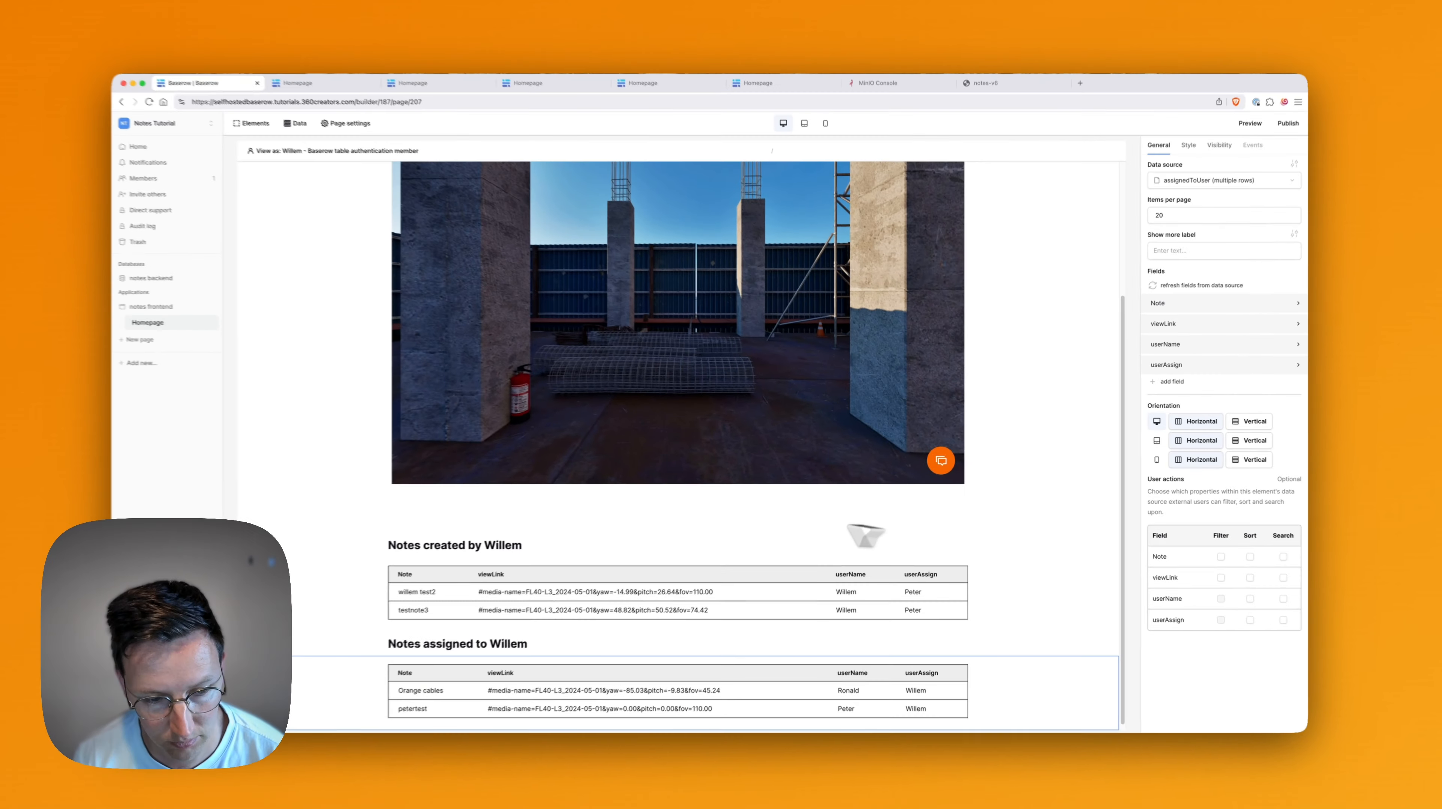
scroll(652, 601, down, 1)
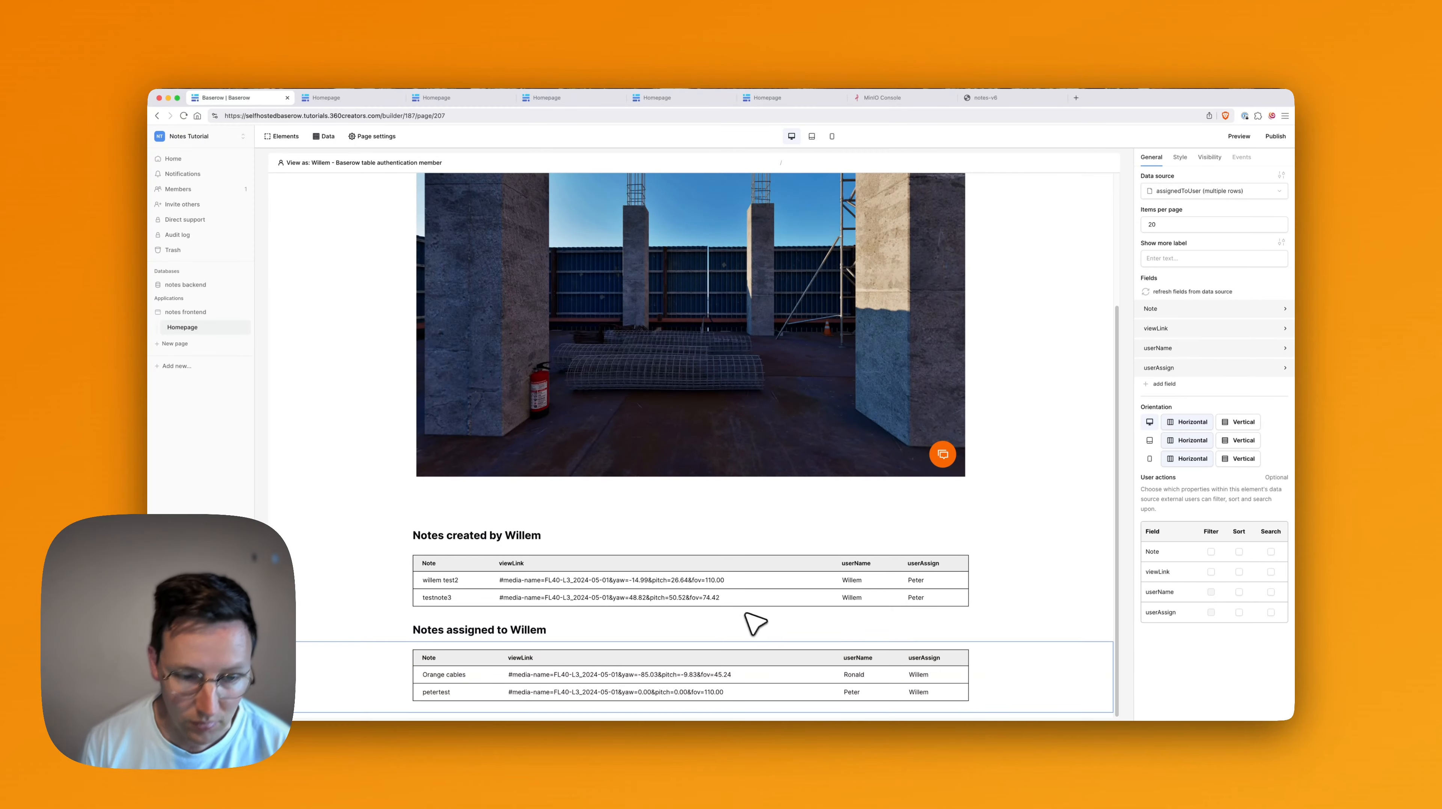
Select the embedded tour image and expand the notes backend database in the sidebar.
click(434, 495)
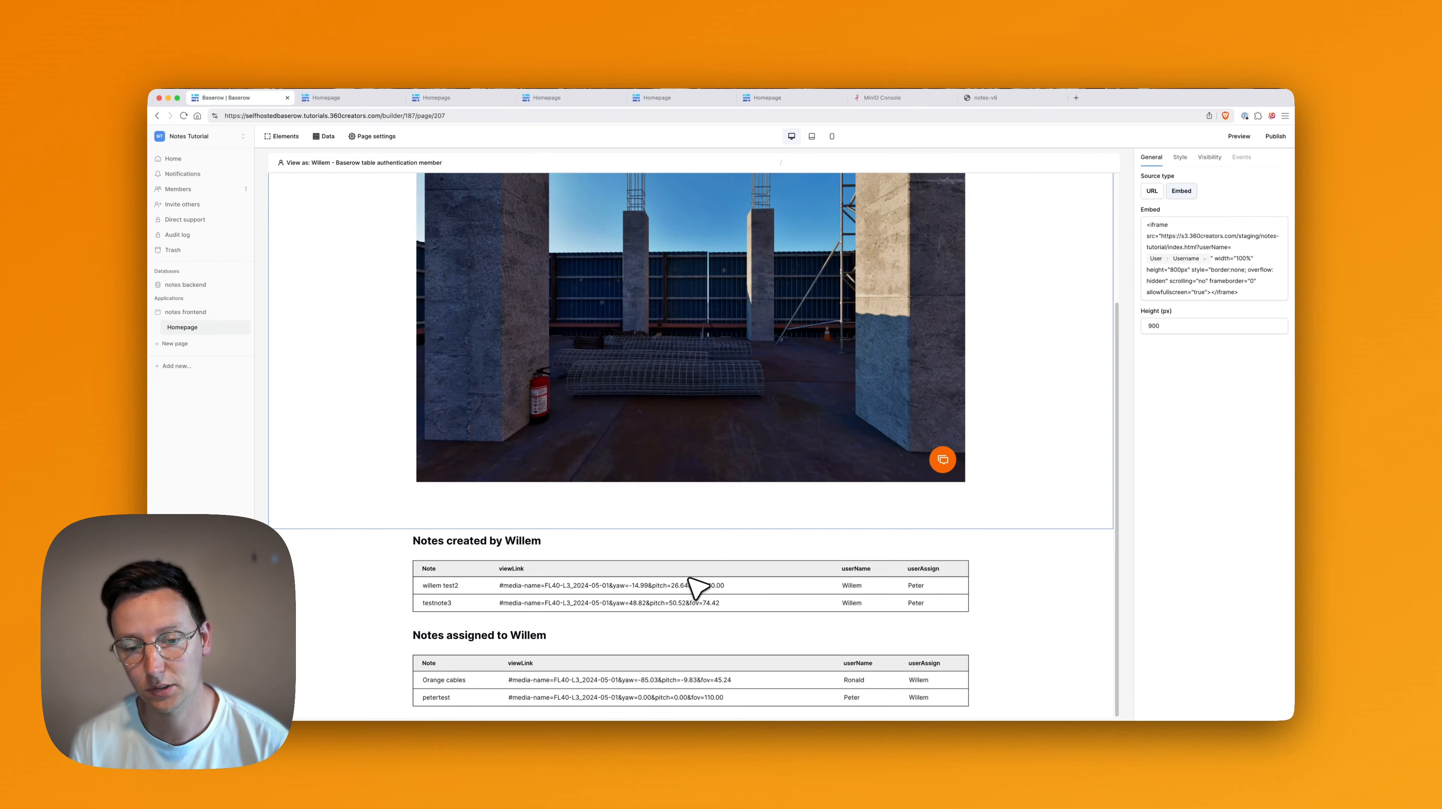
scroll(592, 441, up, 3)
click(185, 284)
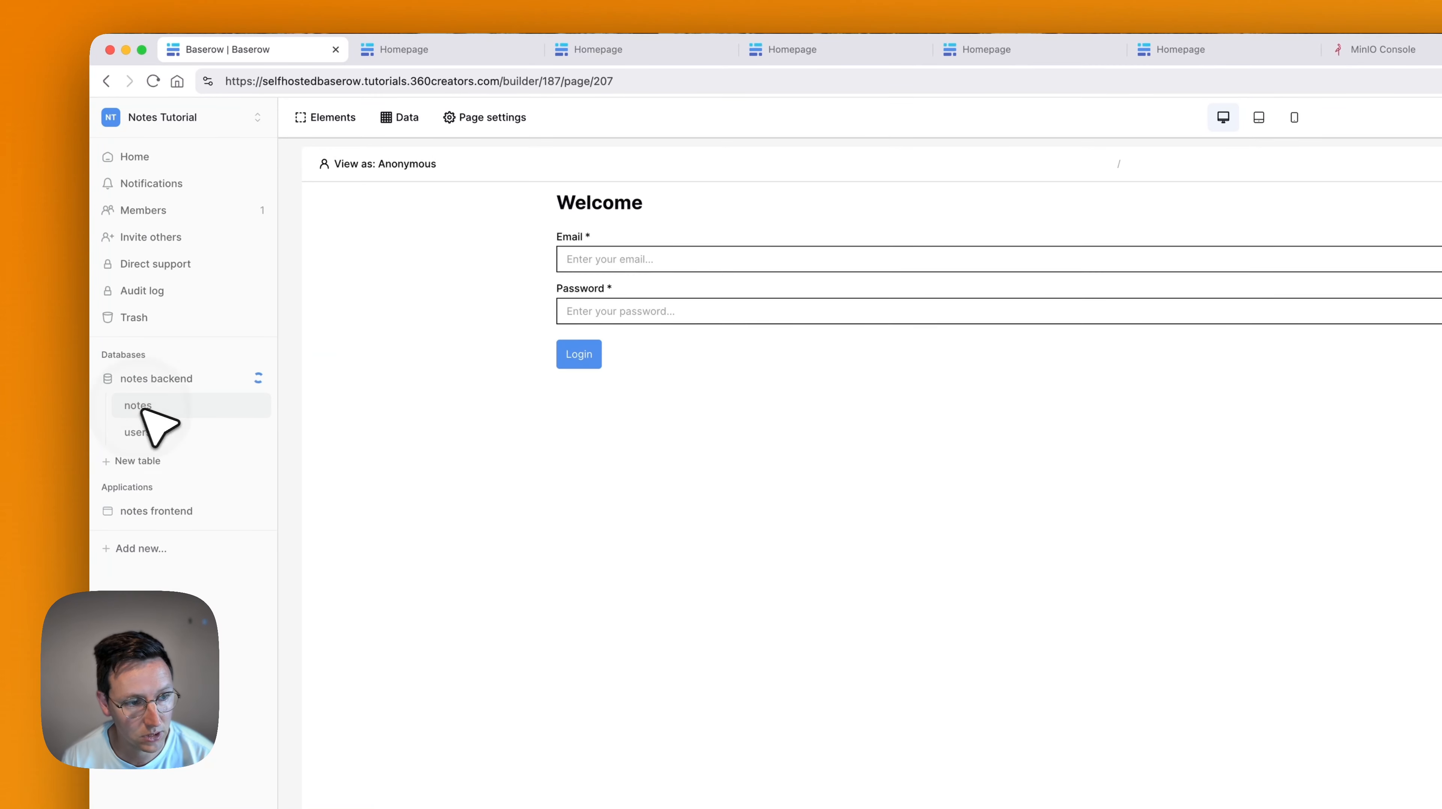
Add a Boolean 'Task completed' field to the notes table and tick it for the petertest row.
click(143, 411)
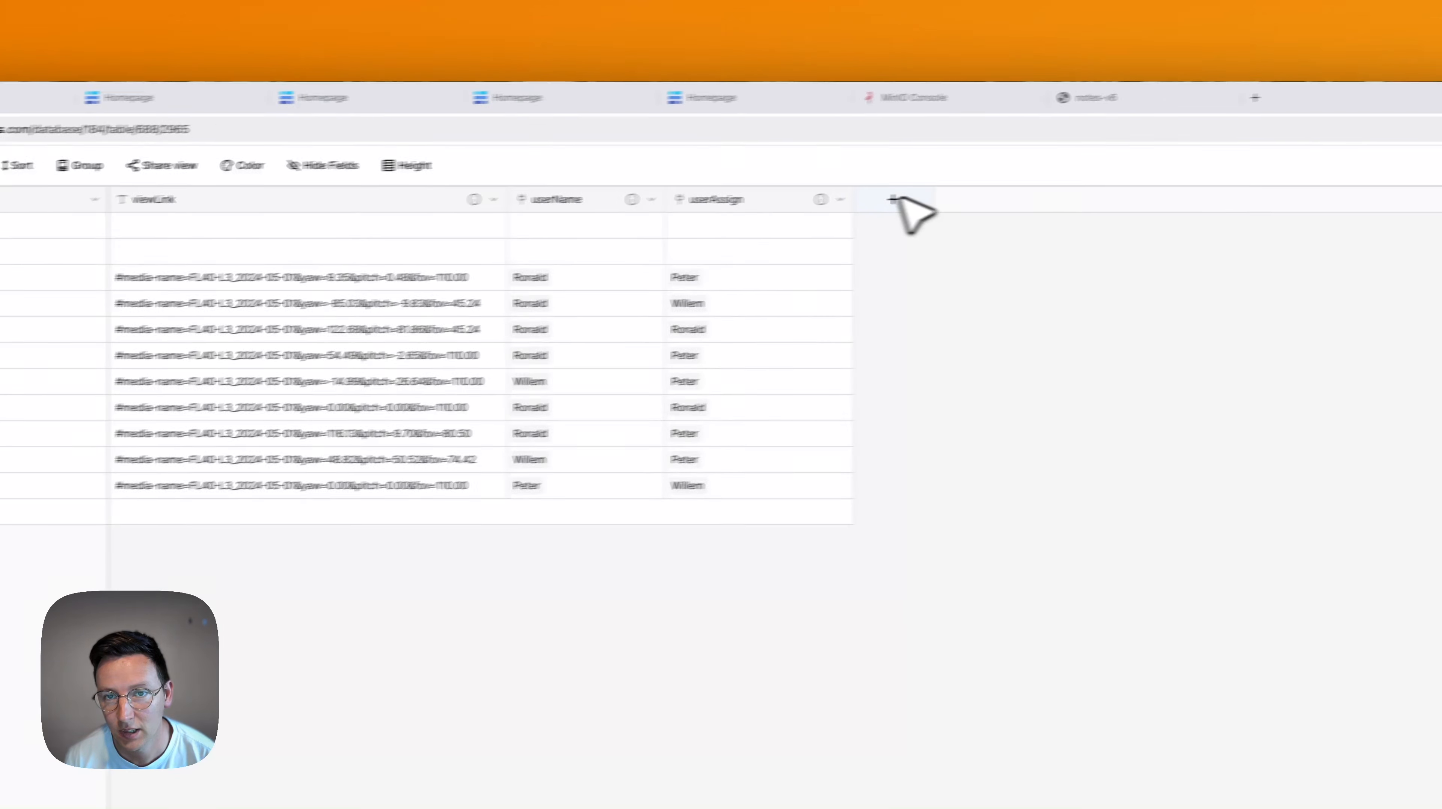
click(901, 199)
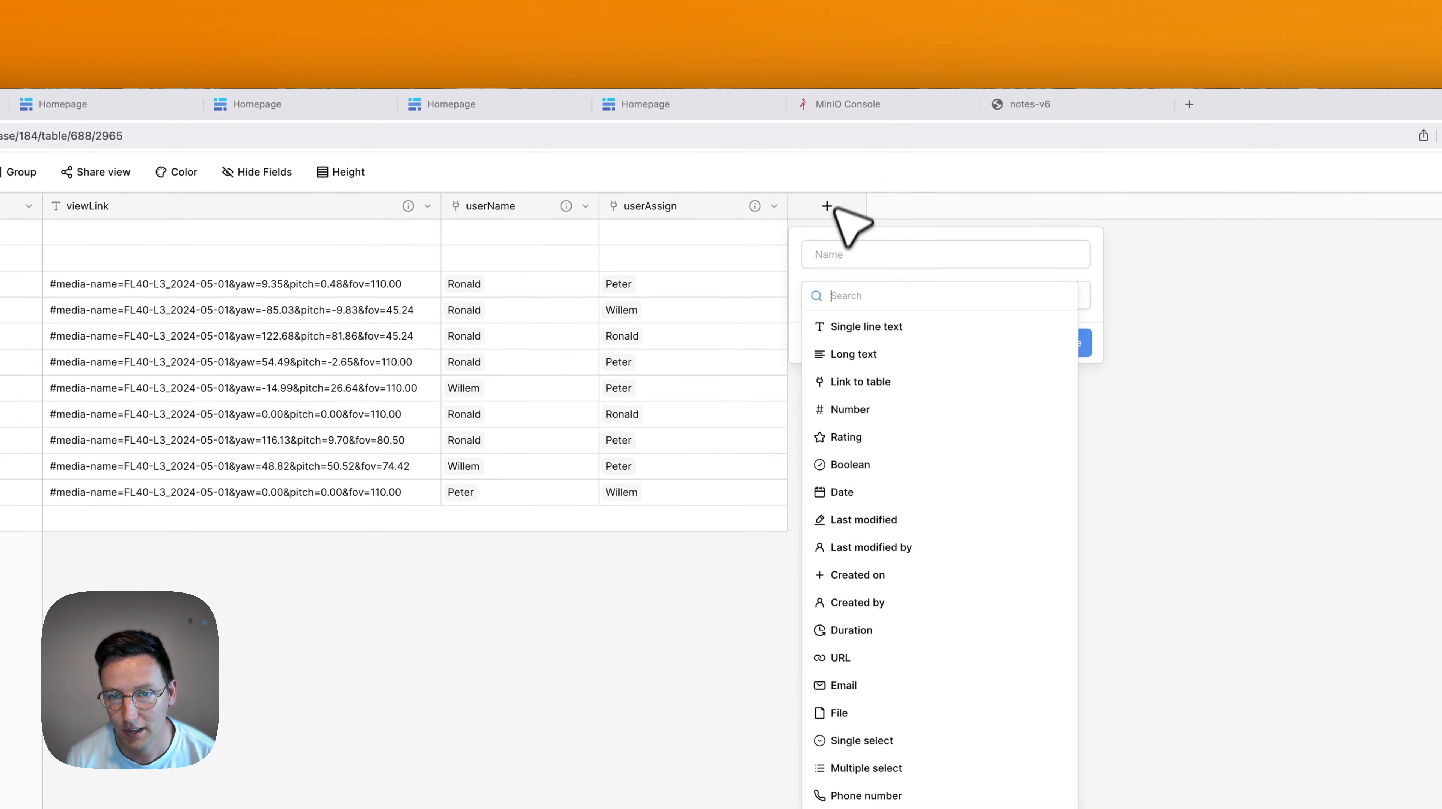
text(bool)
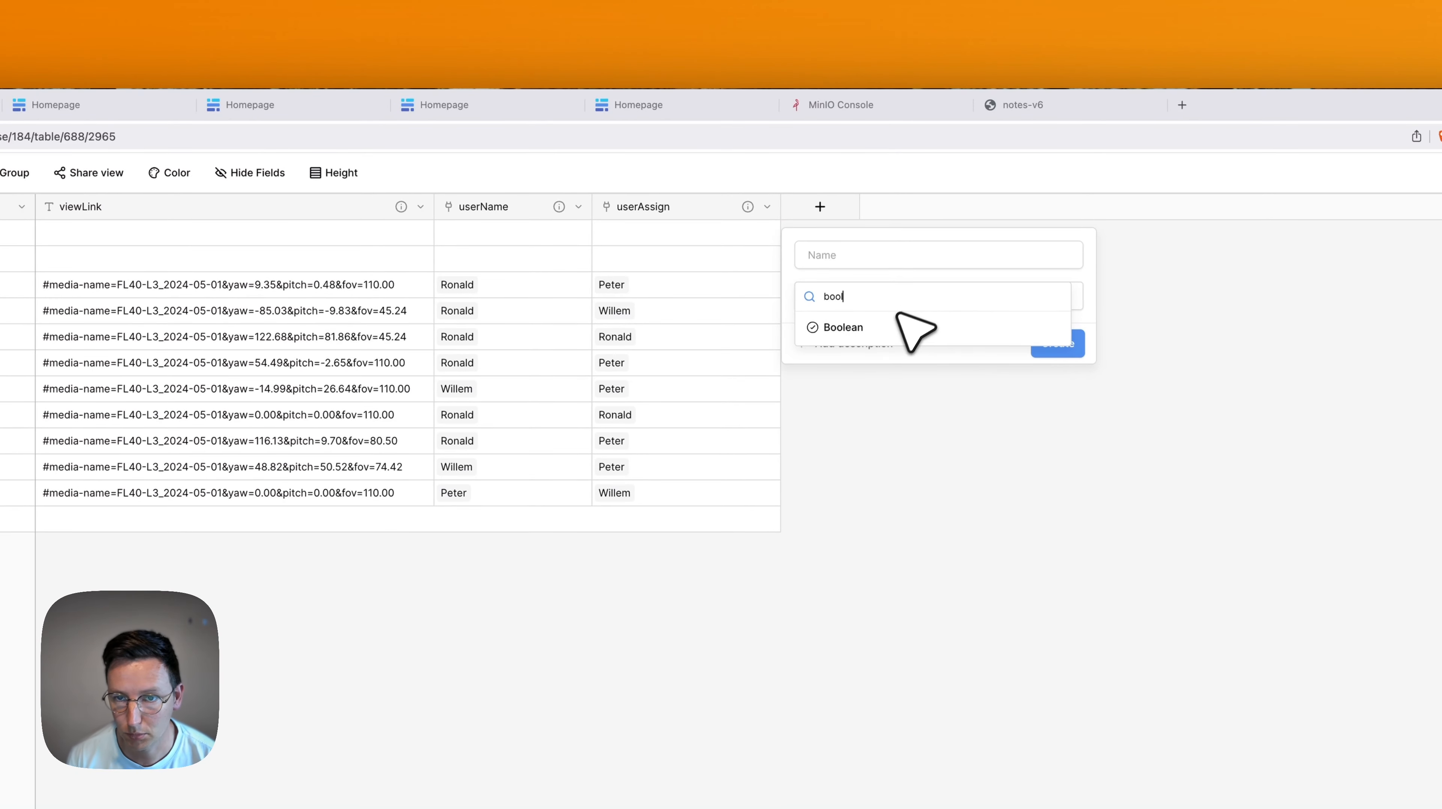
click(898, 327)
click(929, 258)
key(super+a)
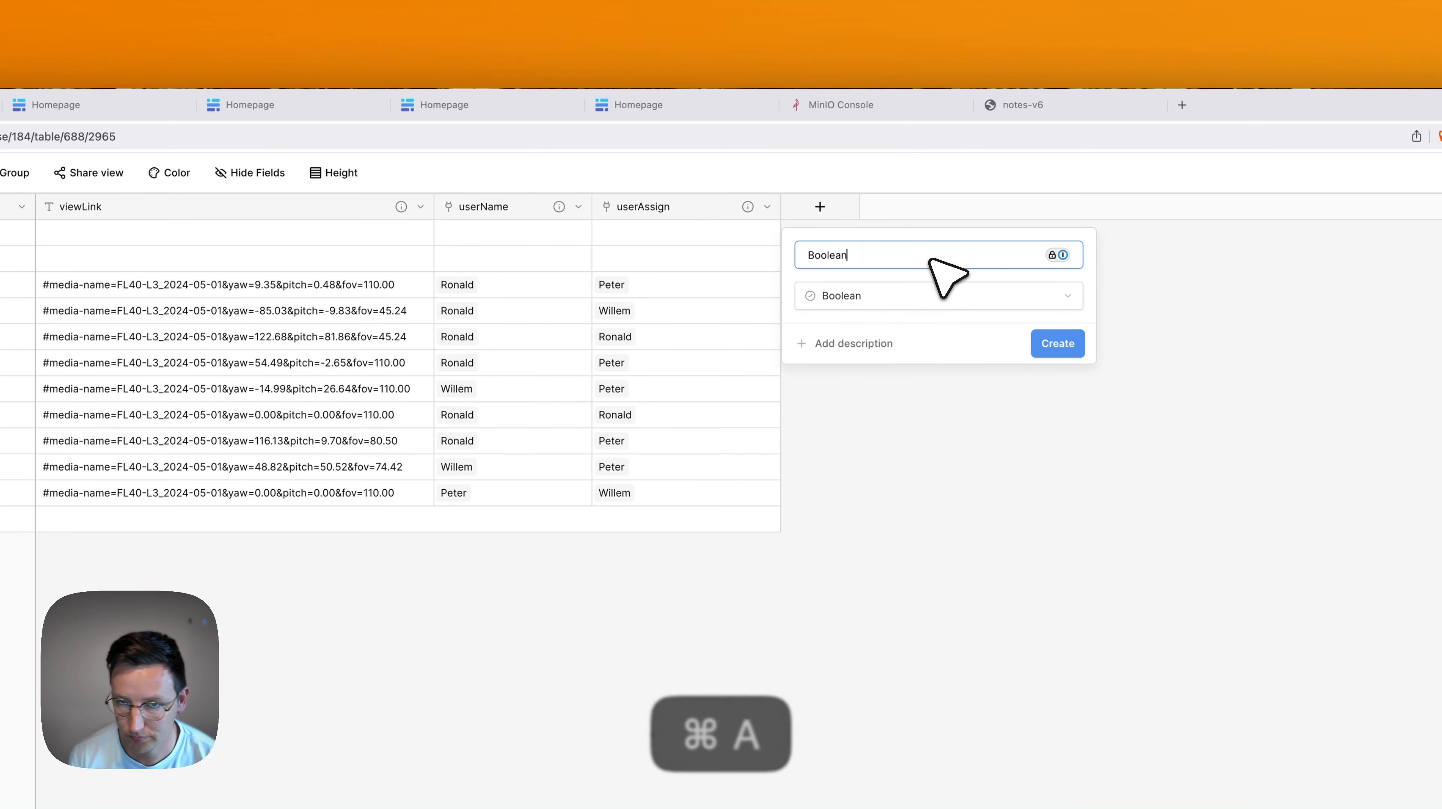
key(super+a)
text(Task comple)
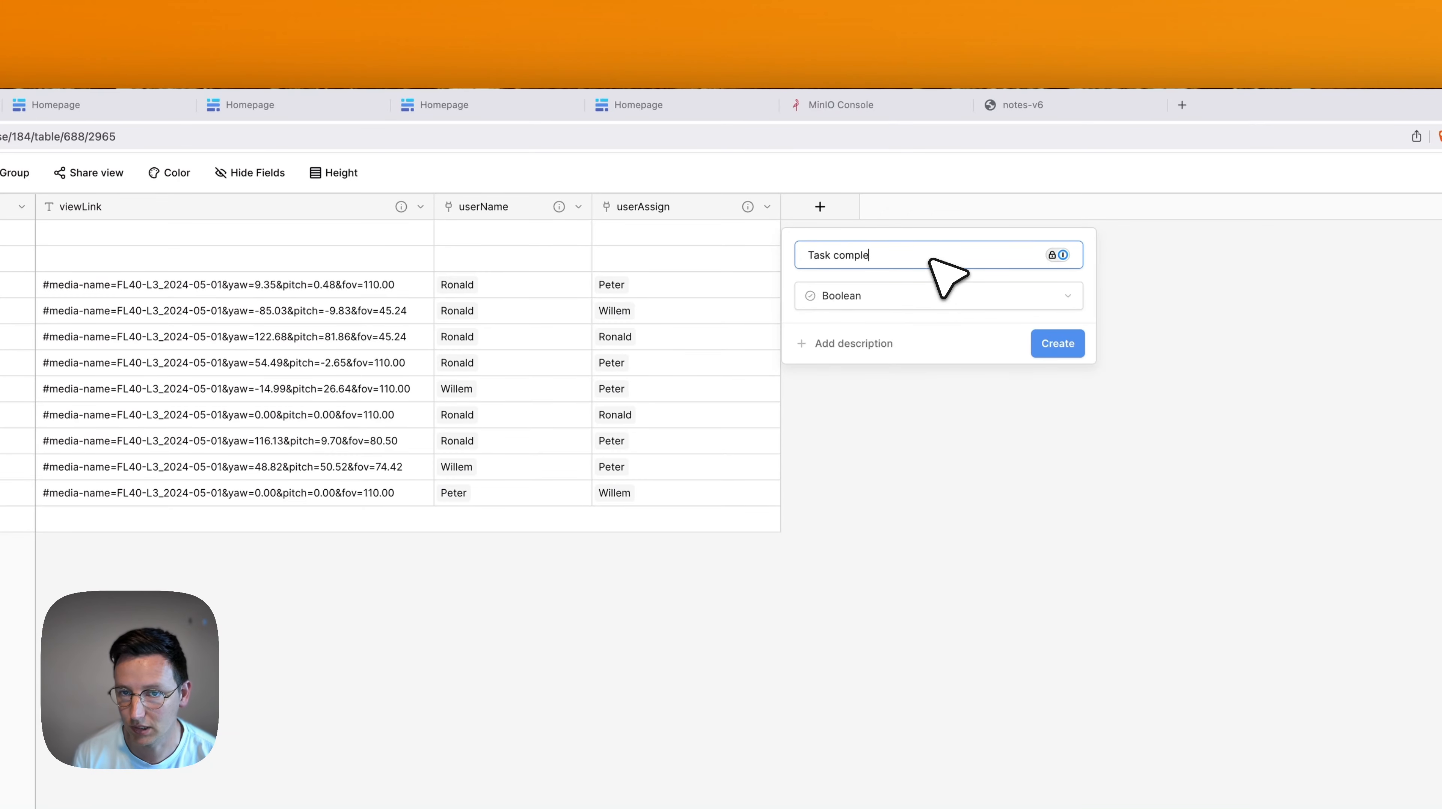
text(ted)
click(1058, 345)
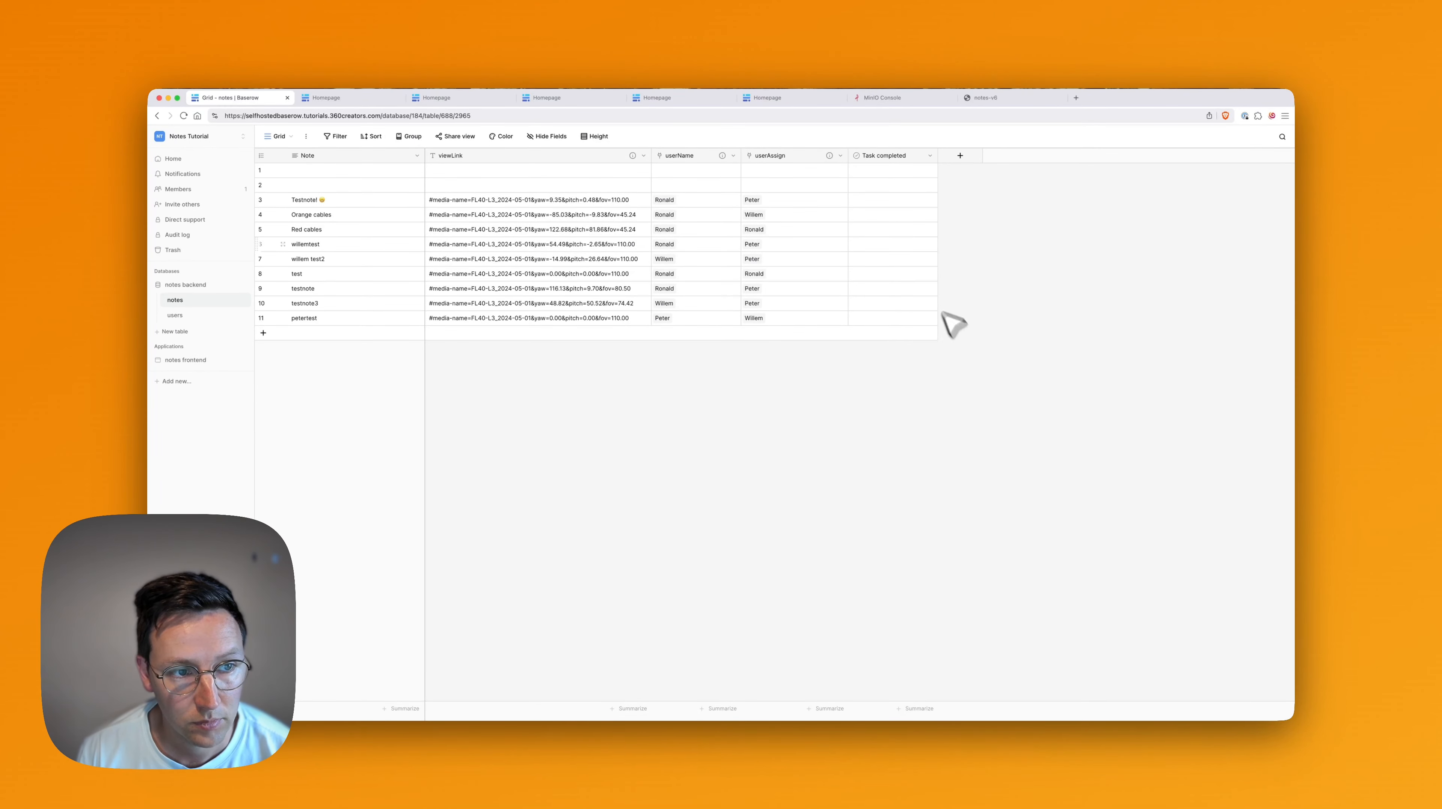
click(902, 317)
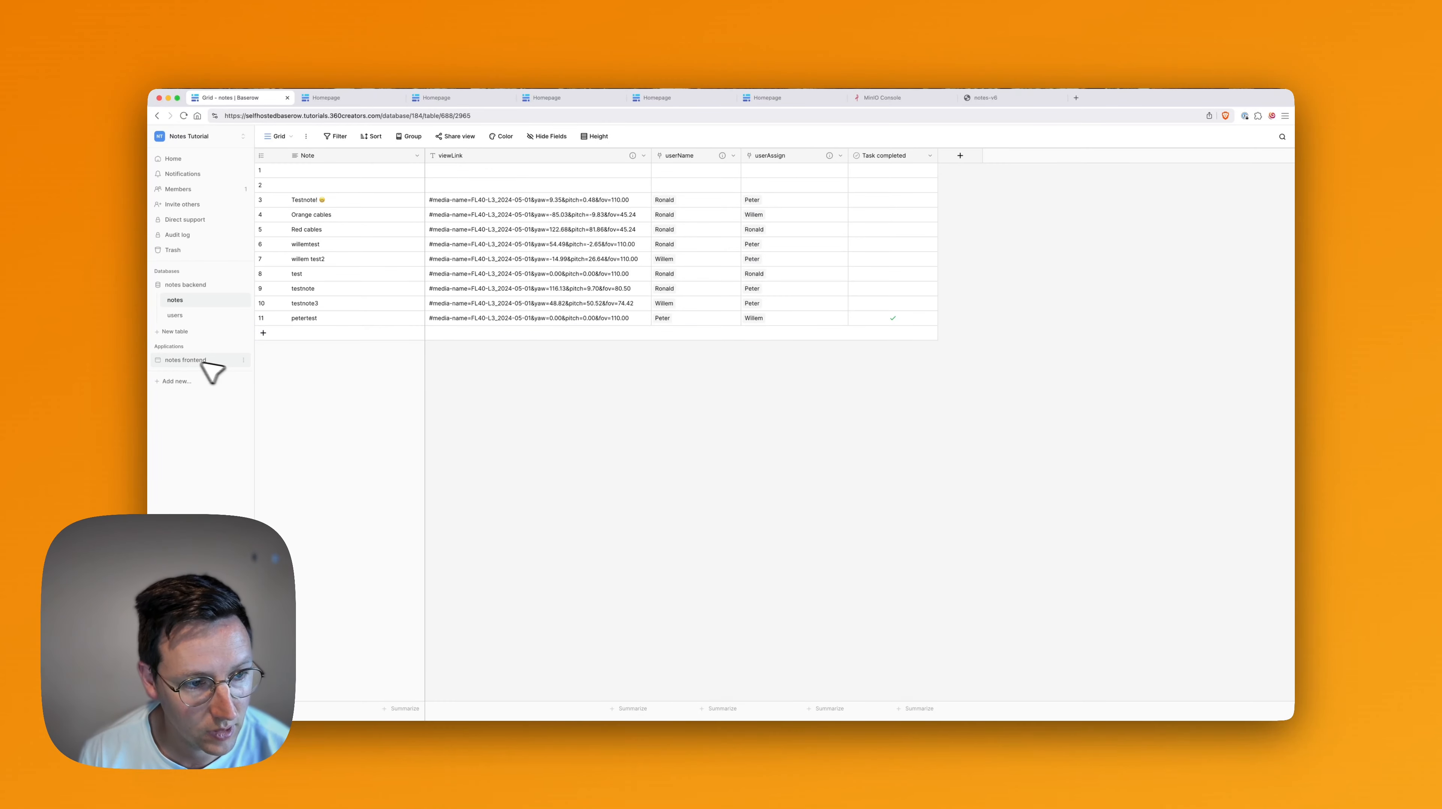
click(186, 361)
On the Homepage, add a field named 'Completed?' to the Notes created by table.
click(181, 328)
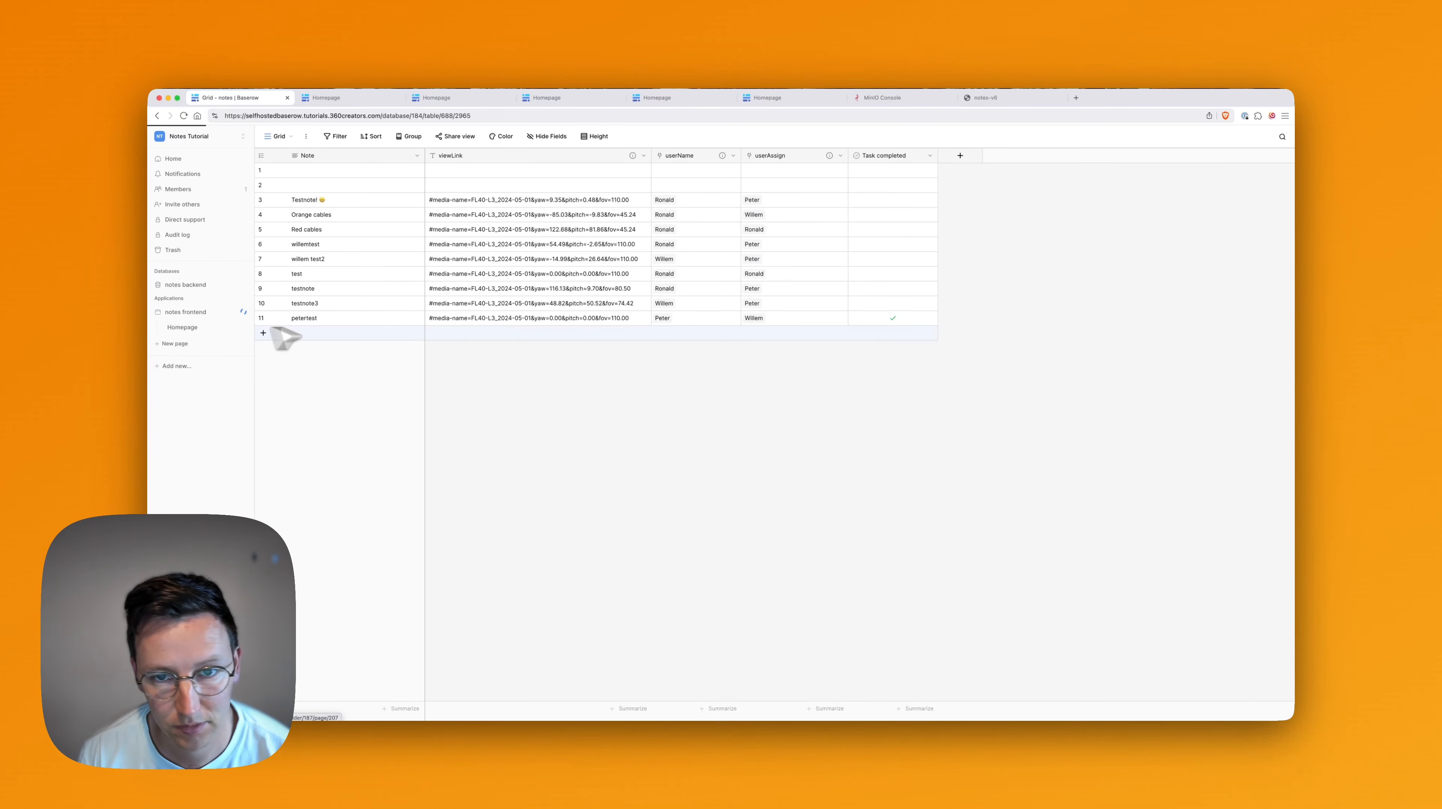
scroll(817, 419, down, 6)
click(902, 408)
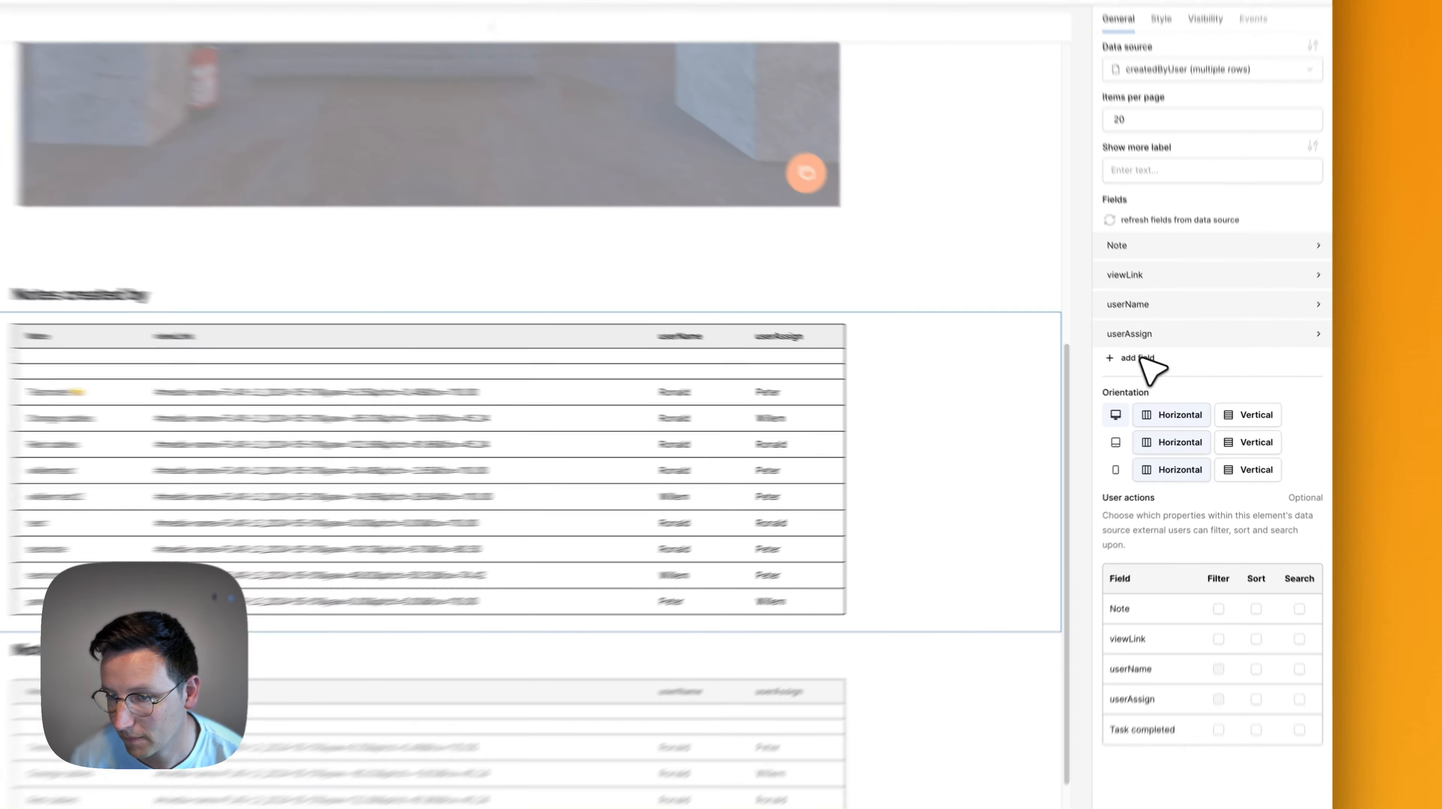
click(1162, 383)
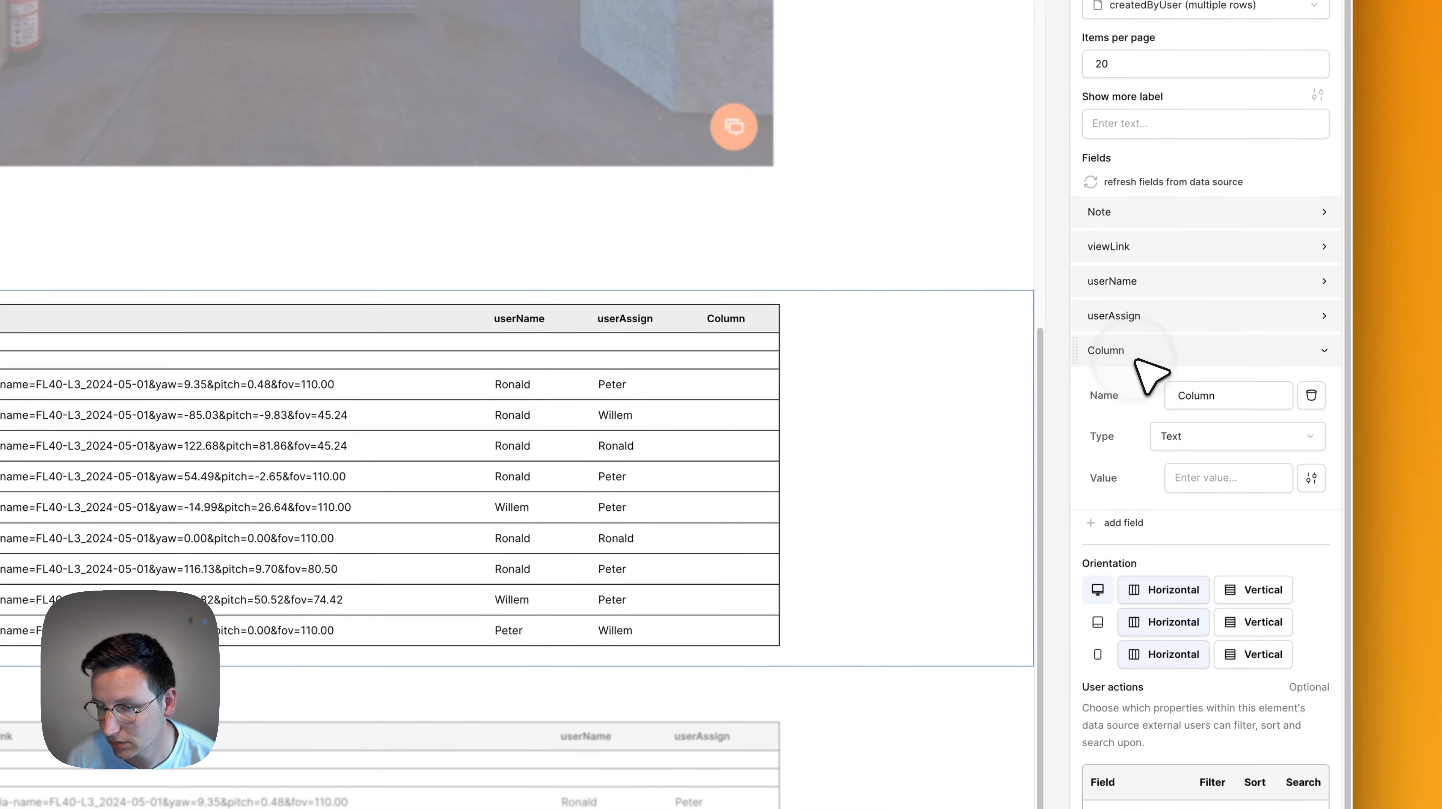
click(1217, 396)
key(super+a)
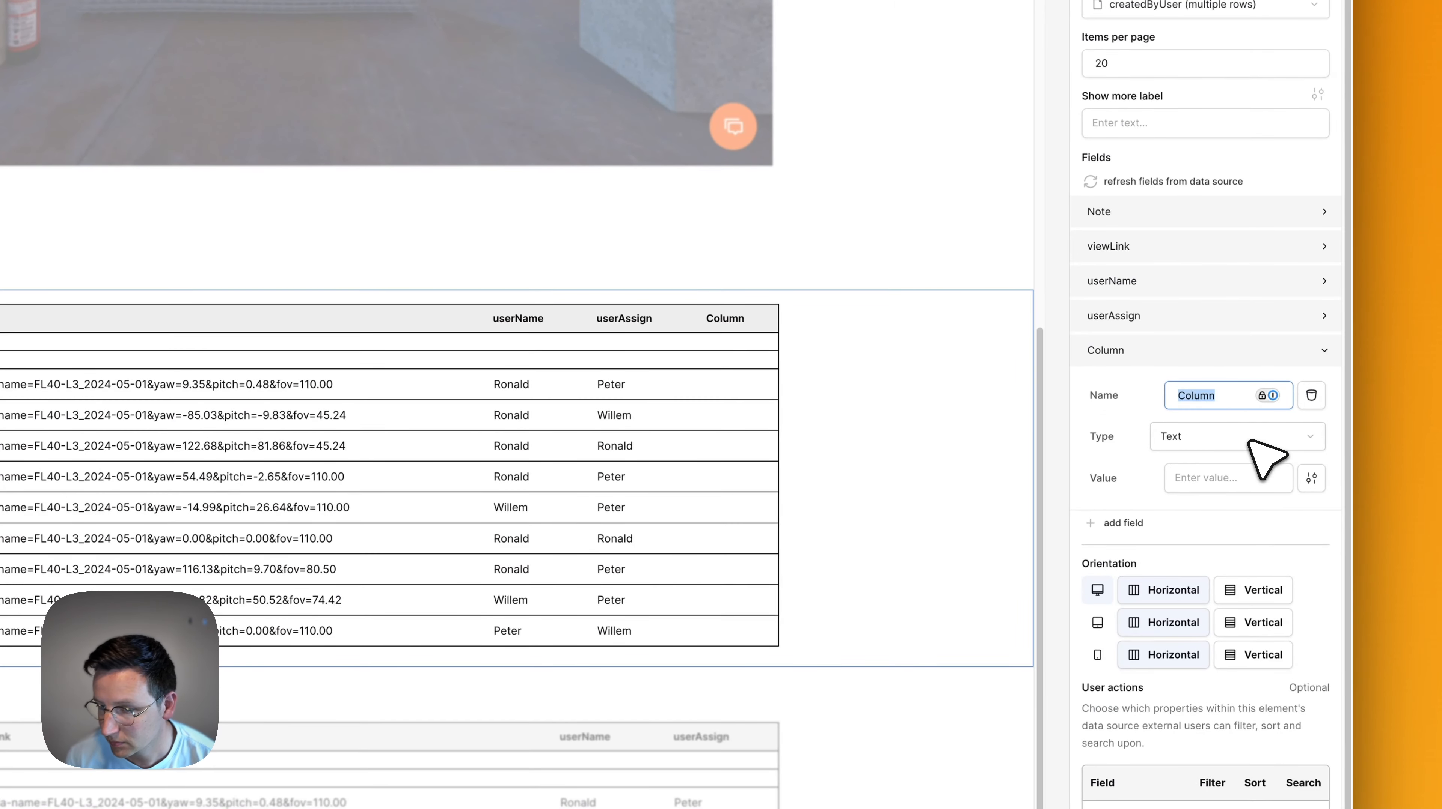
text(Completed?)
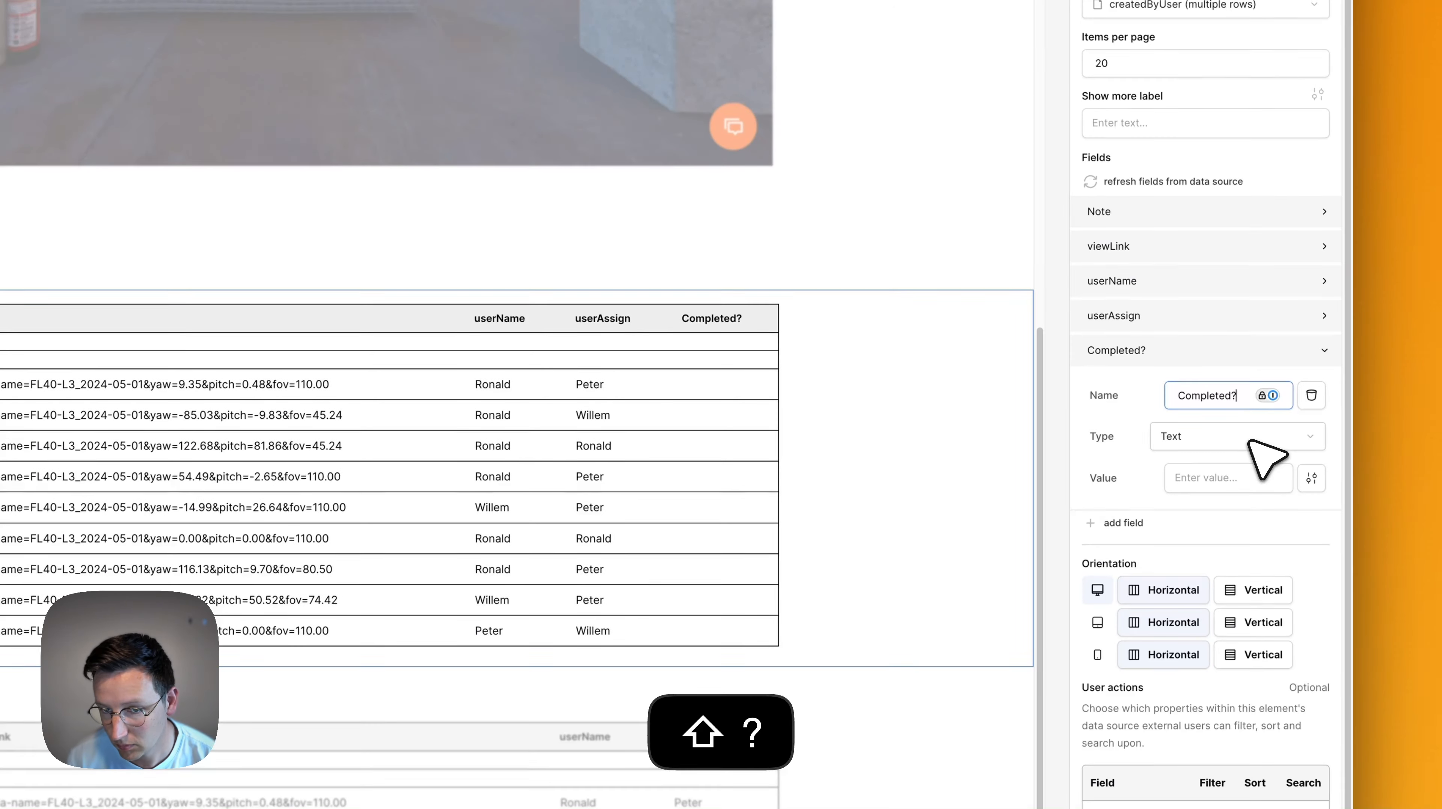
Make 'Completed?' a Boolean field bound to the data source's Task completed value.
click(1226, 442)
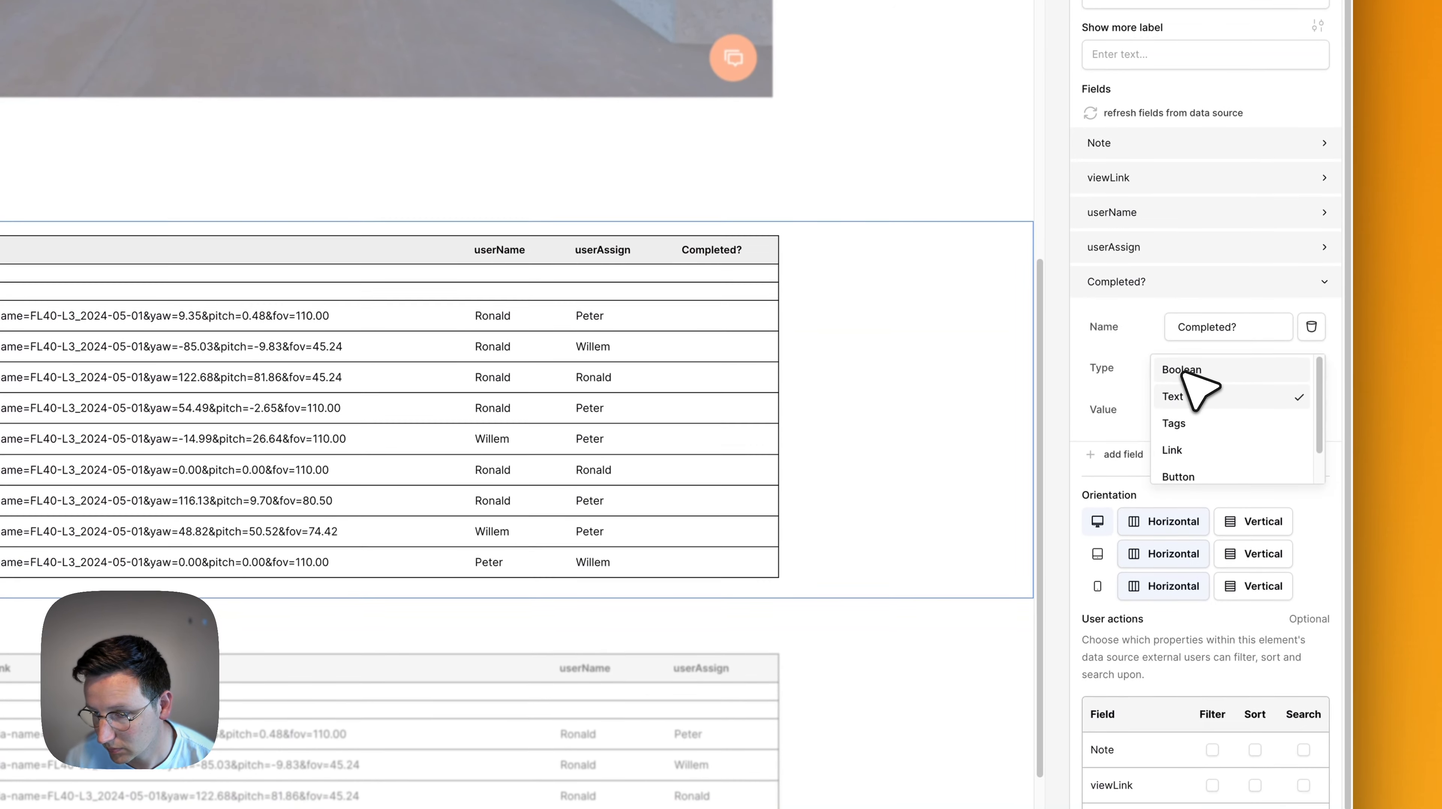
scroll(1230, 447, down, 1)
scroll(1241, 461, up, 1)
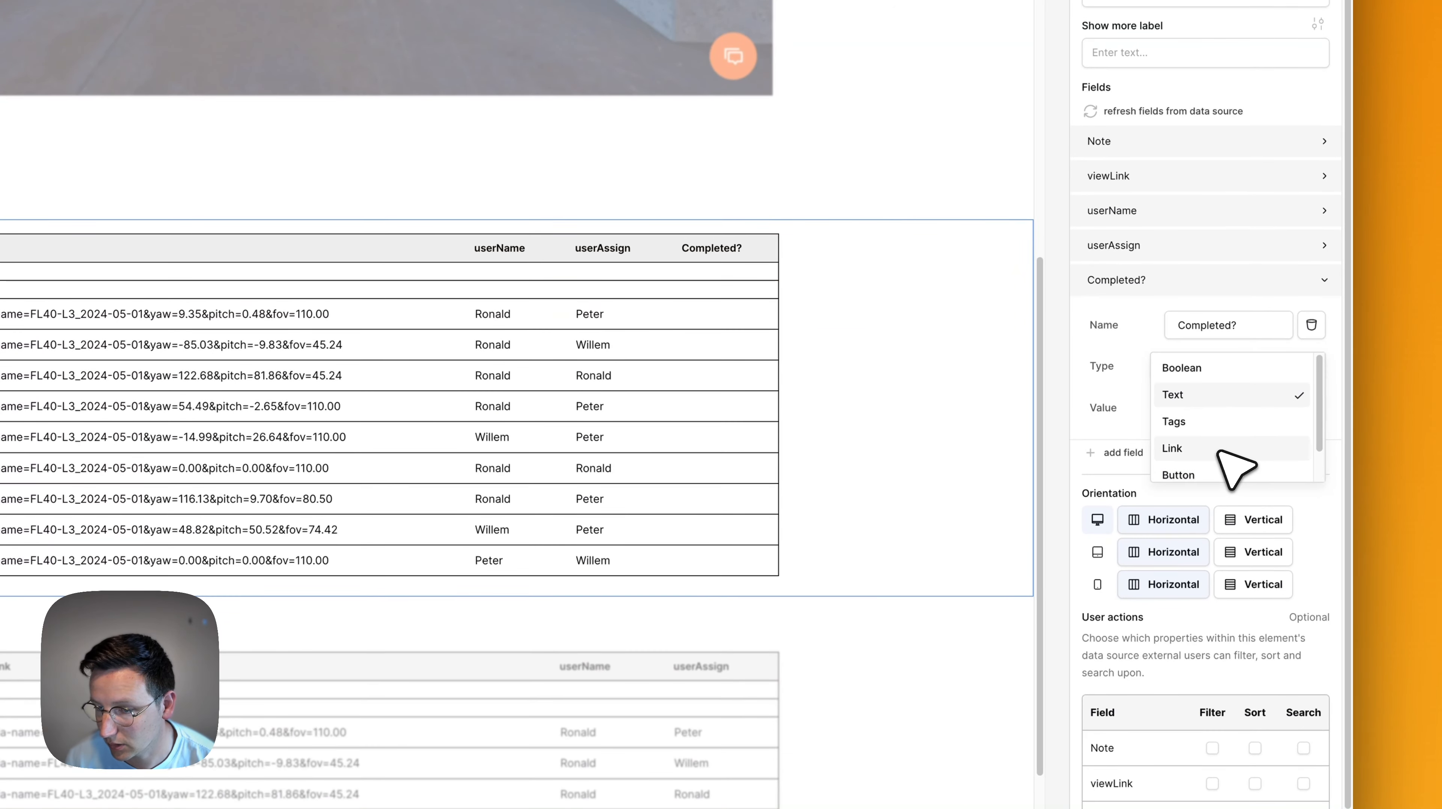
click(1182, 369)
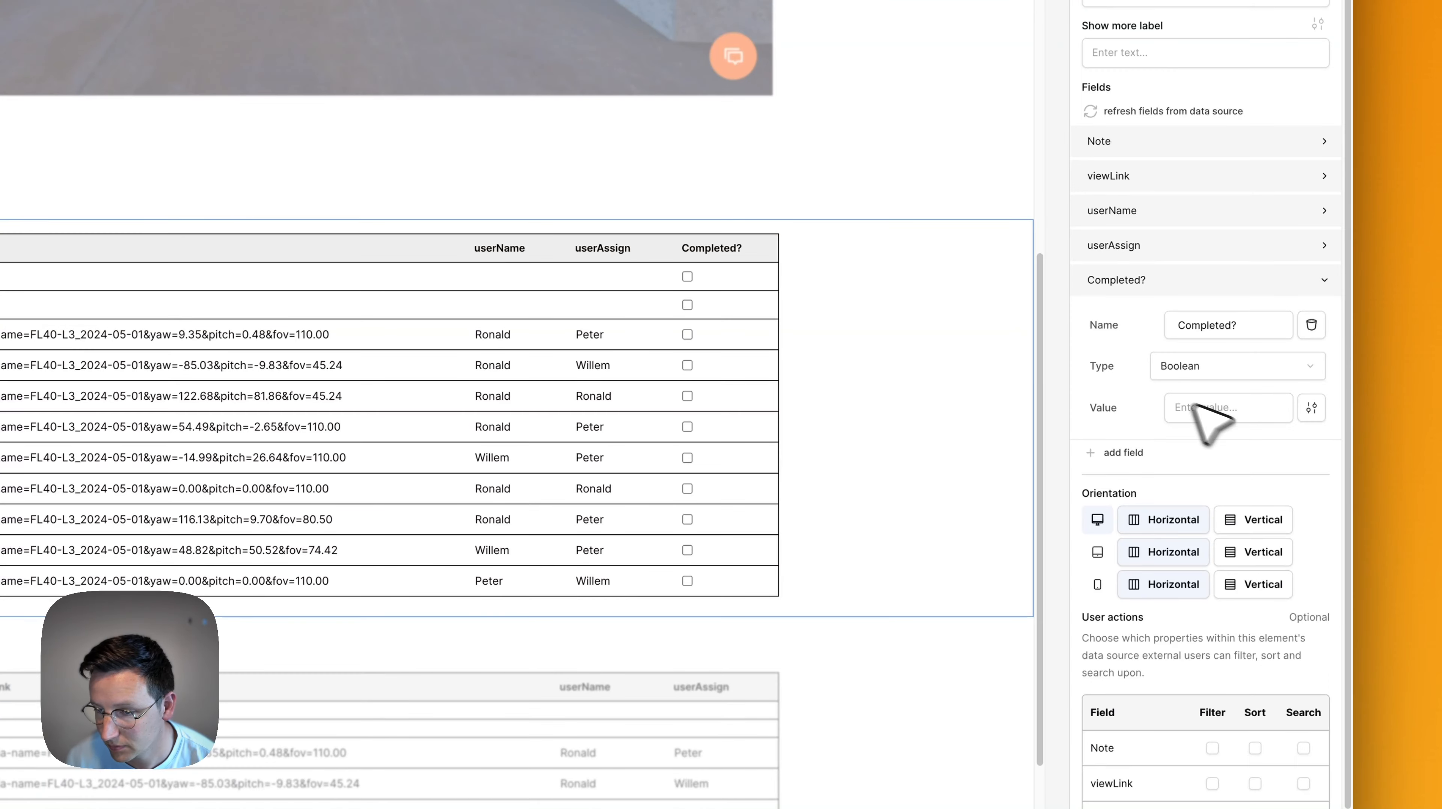
scroll(660, 499, down, 5)
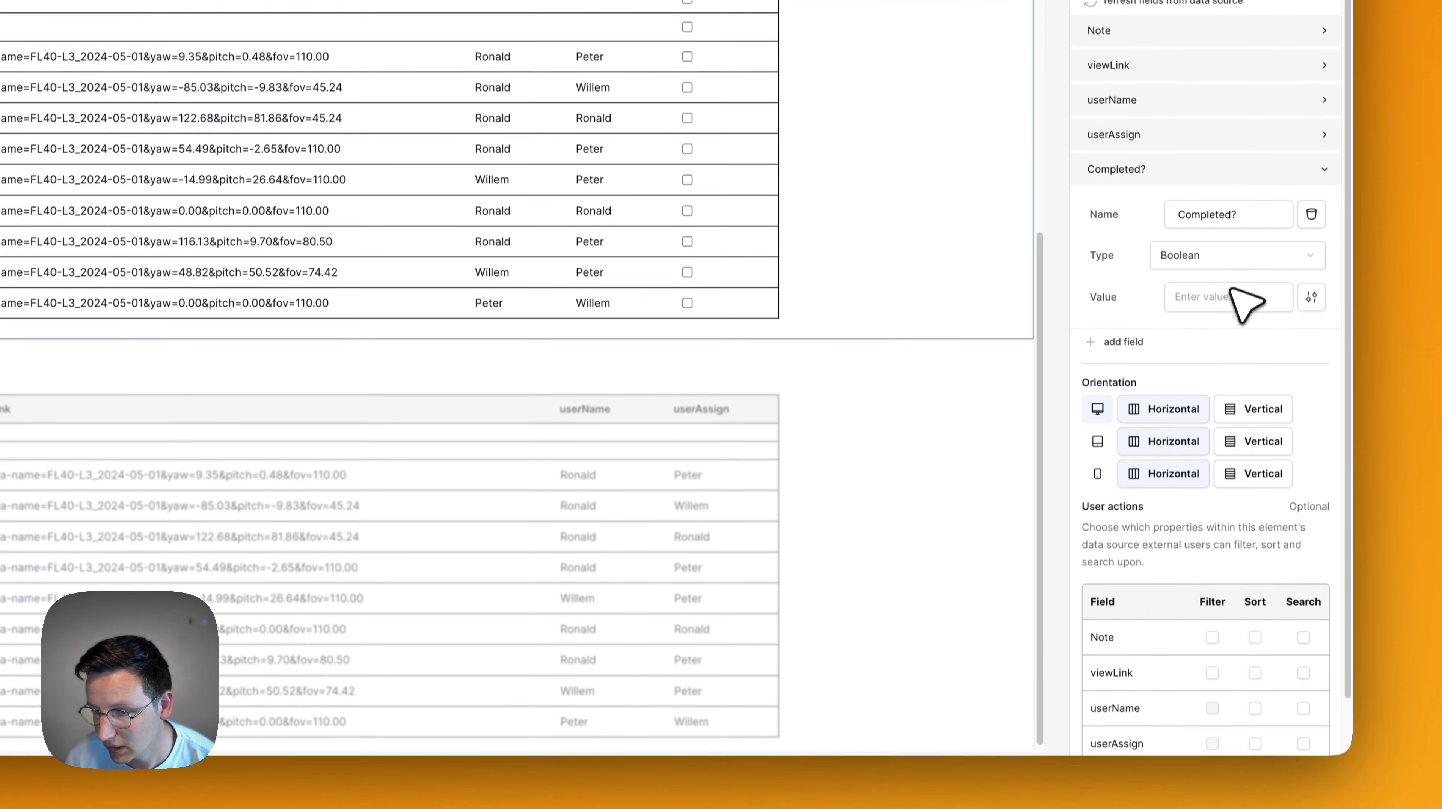
click(1231, 388)
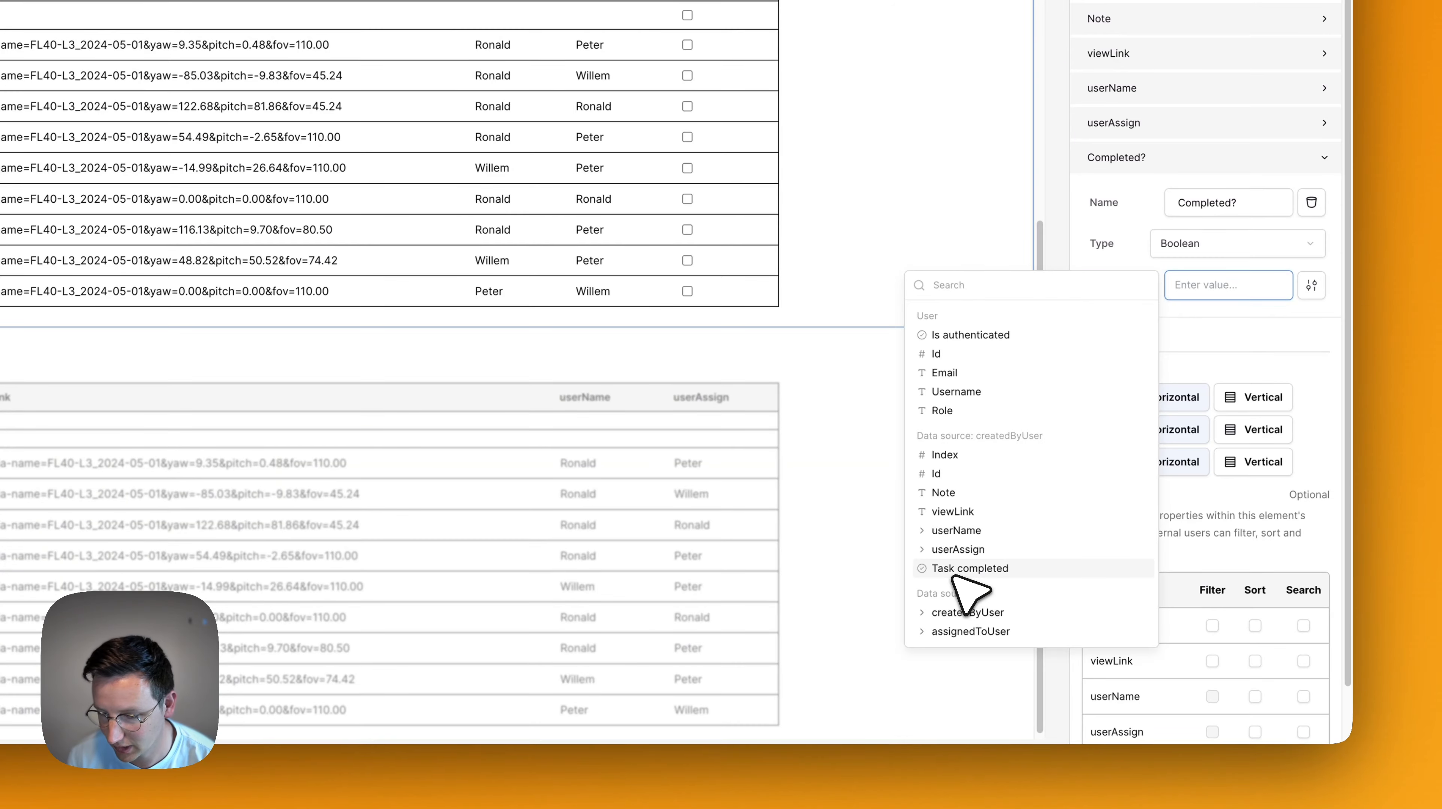
click(964, 571)
click(1303, 360)
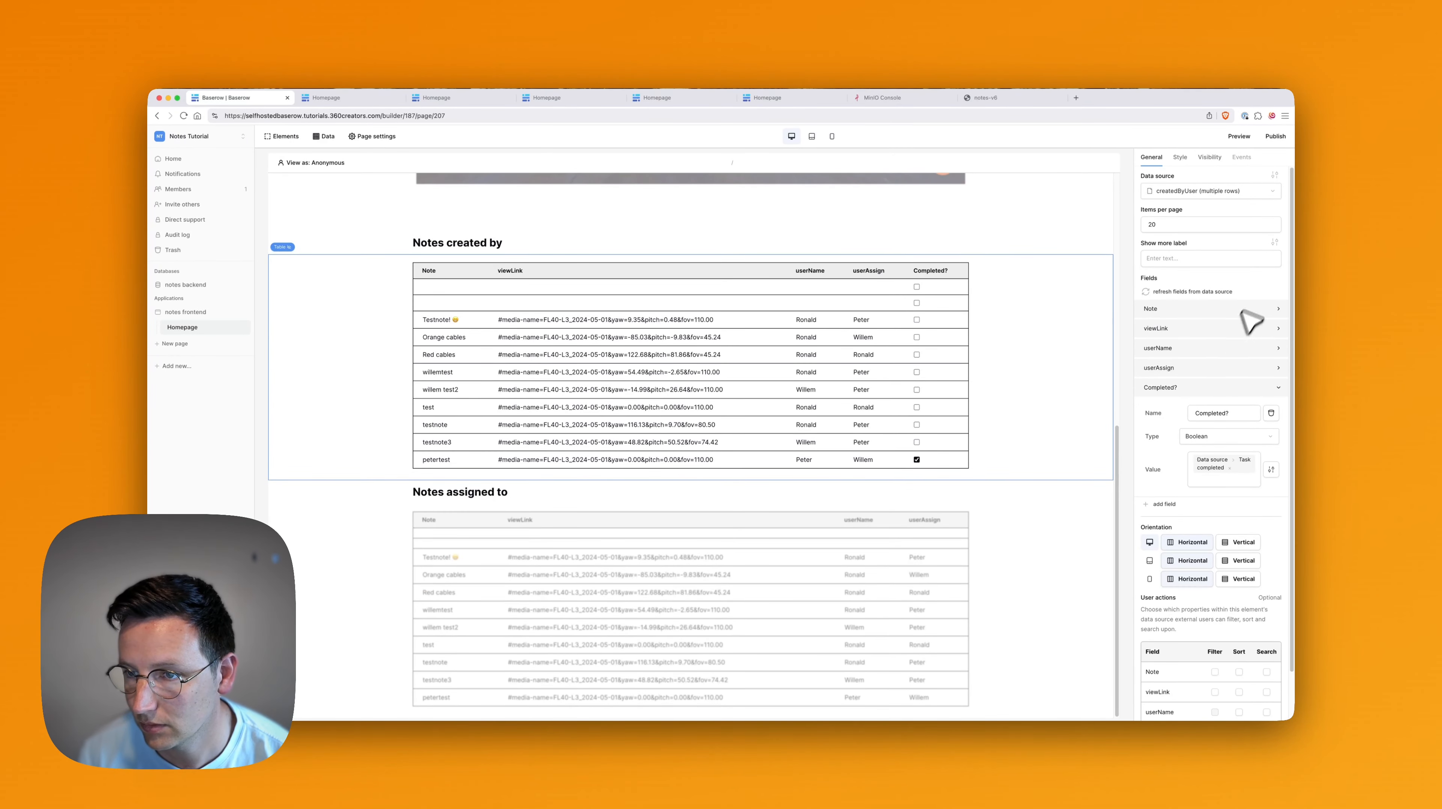
scroll(875, 457, up, 5)
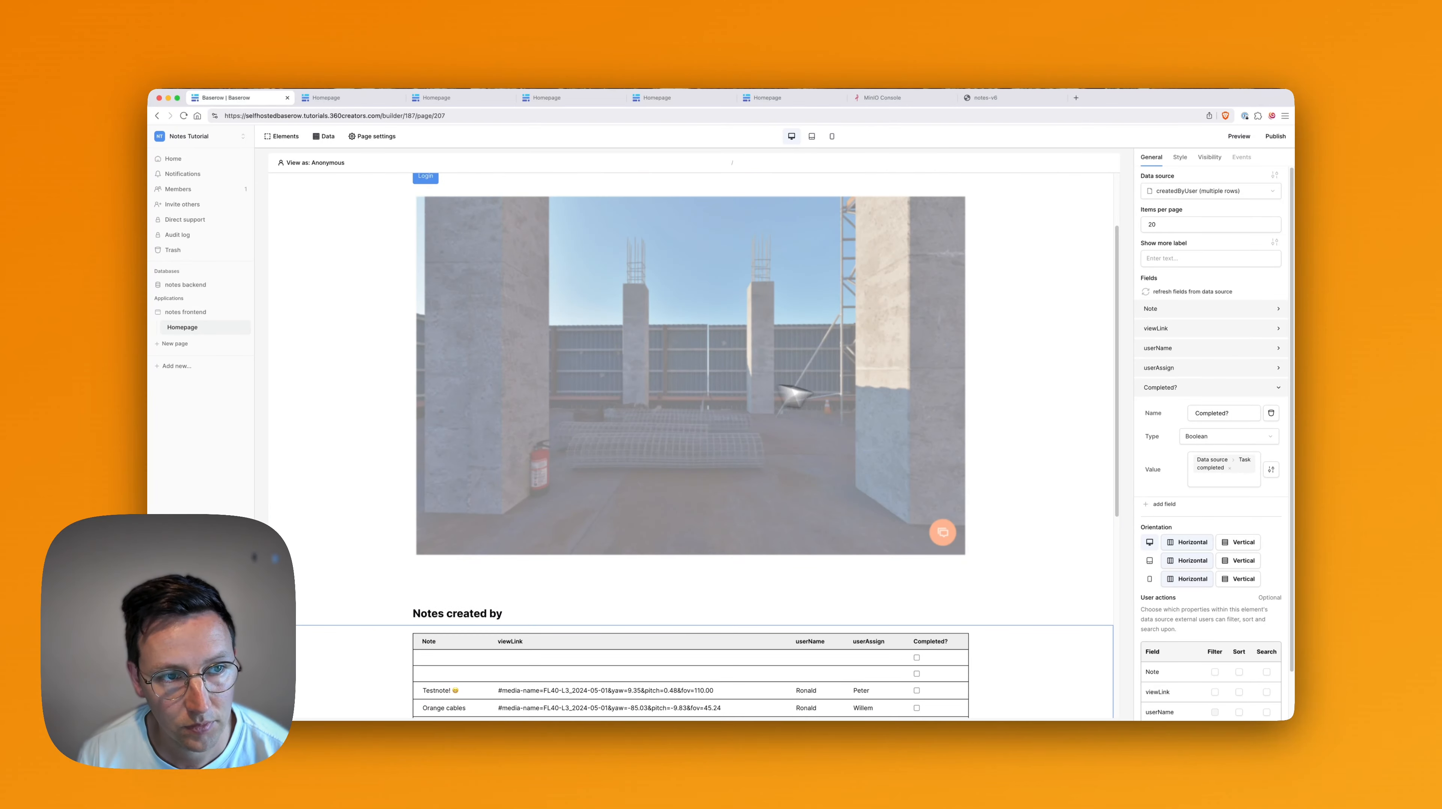
Preview the Homepage as the second member user via the View as selector.
scroll(691, 309, down, 5)
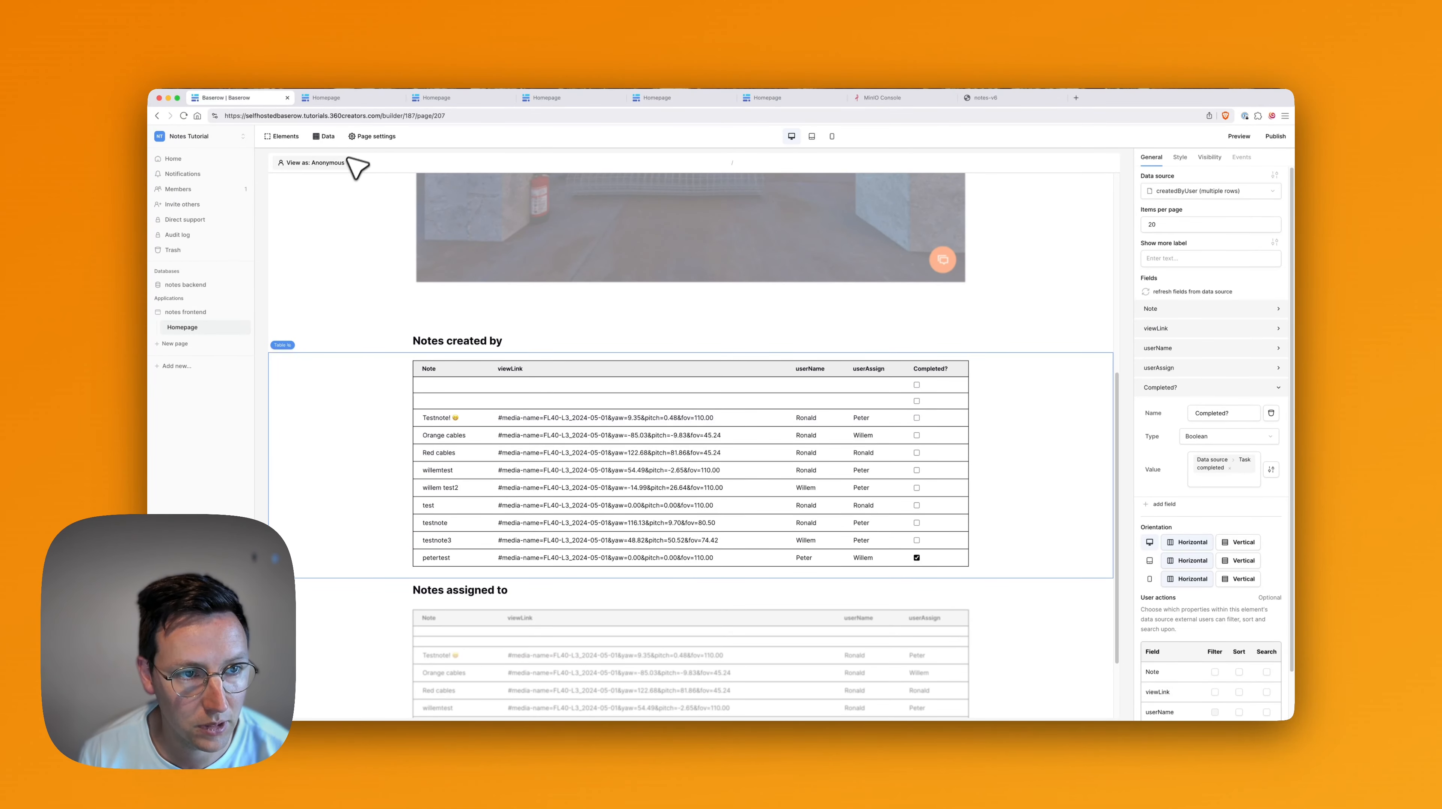
click(330, 164)
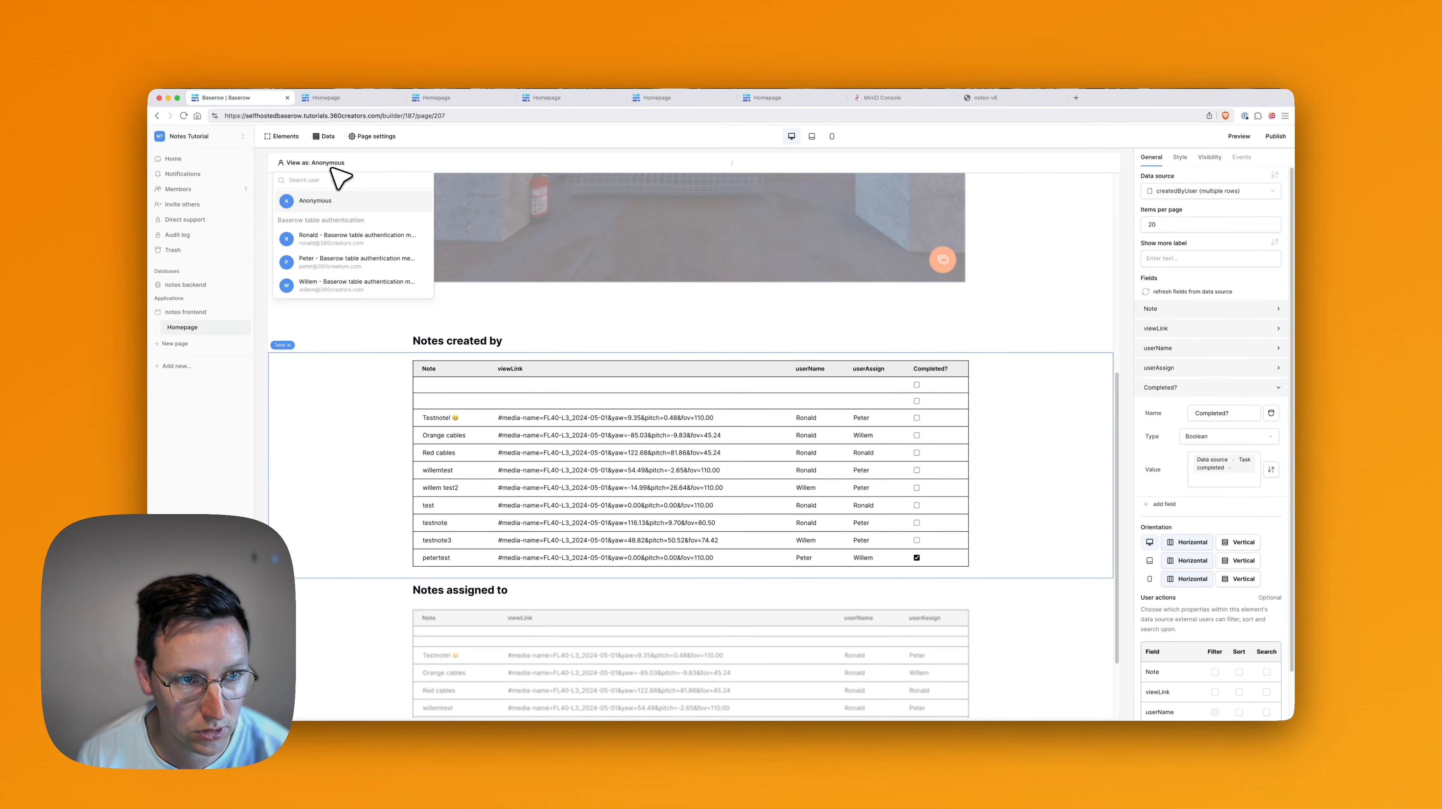
click(341, 262)
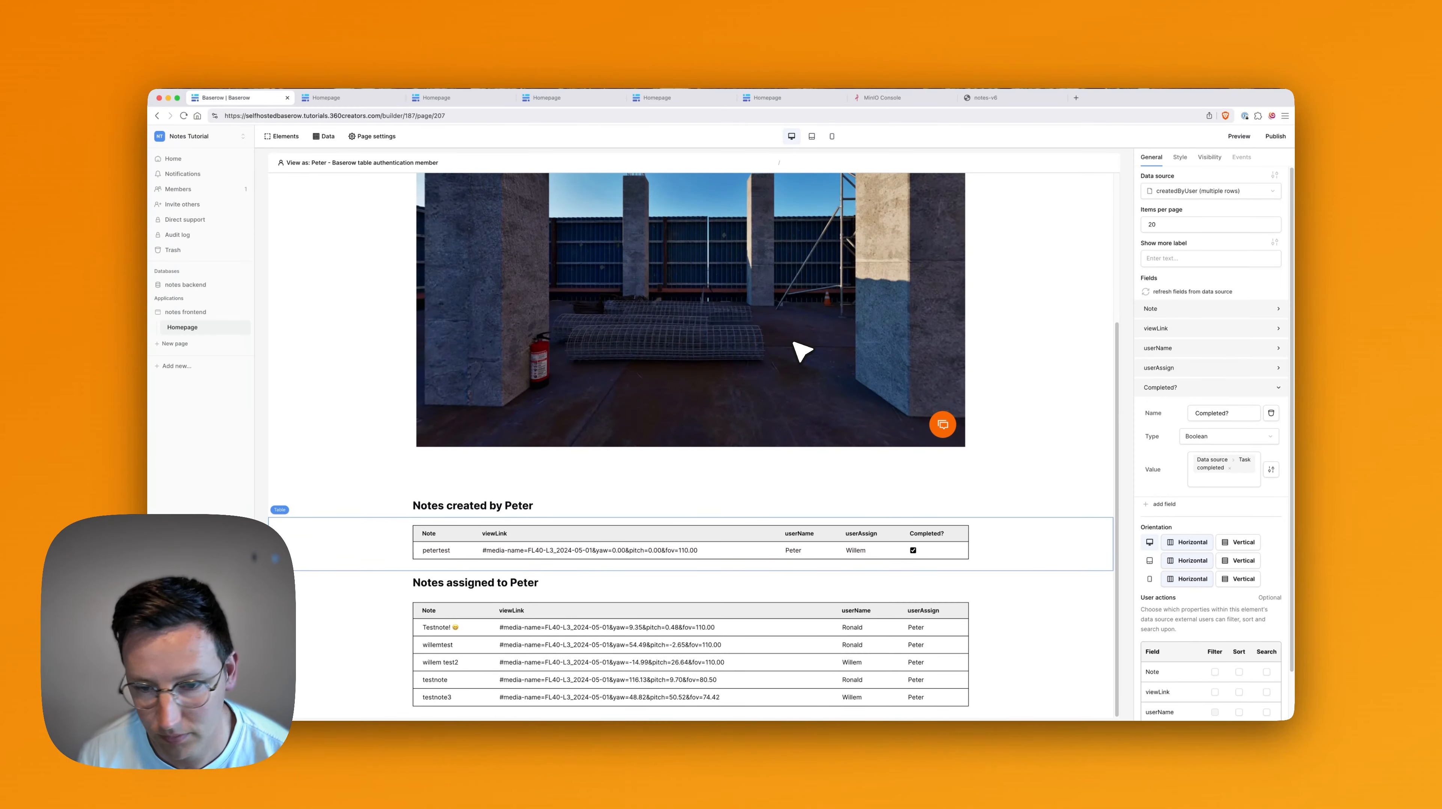
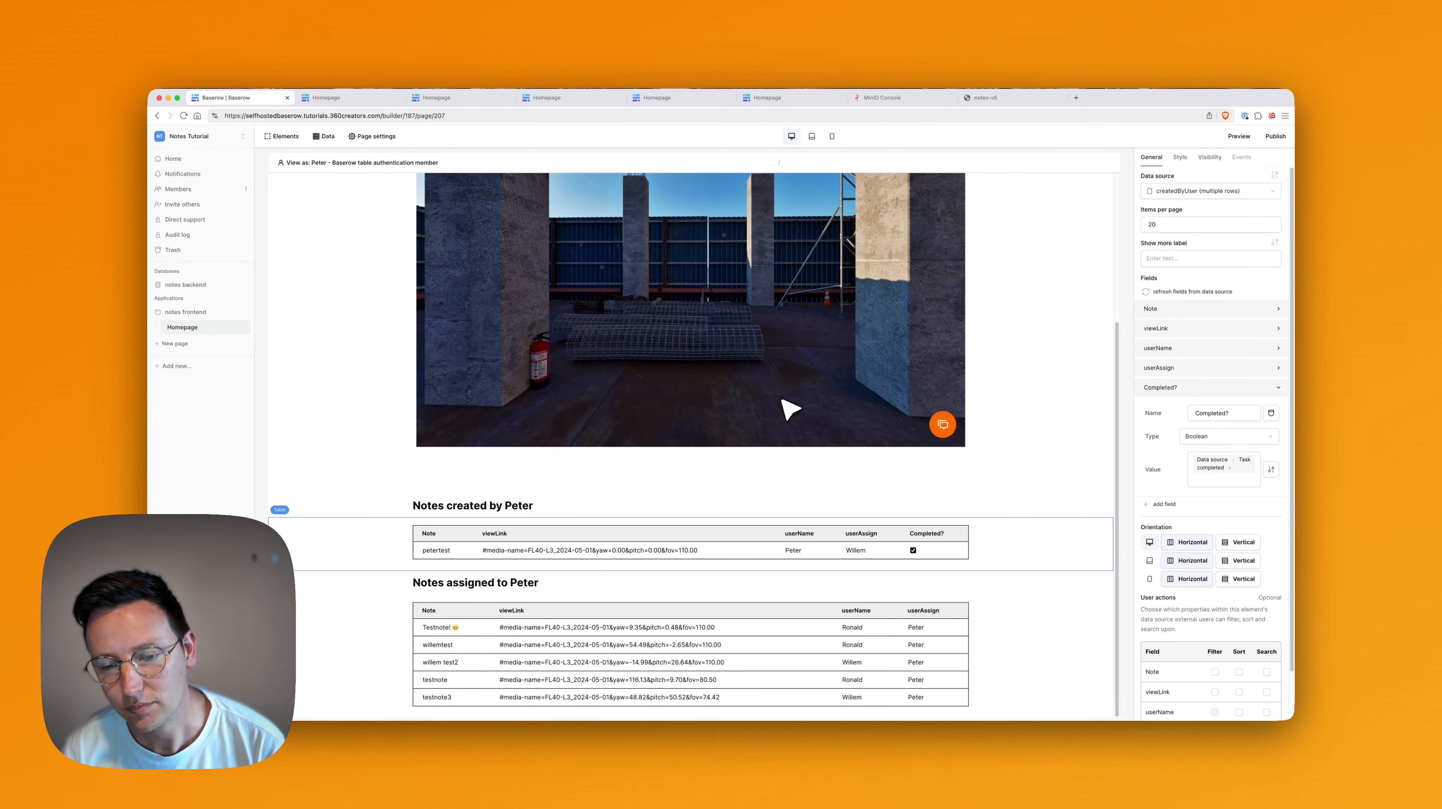
Delete the viewLink field from the Notes created by Peter table.
click(574, 413)
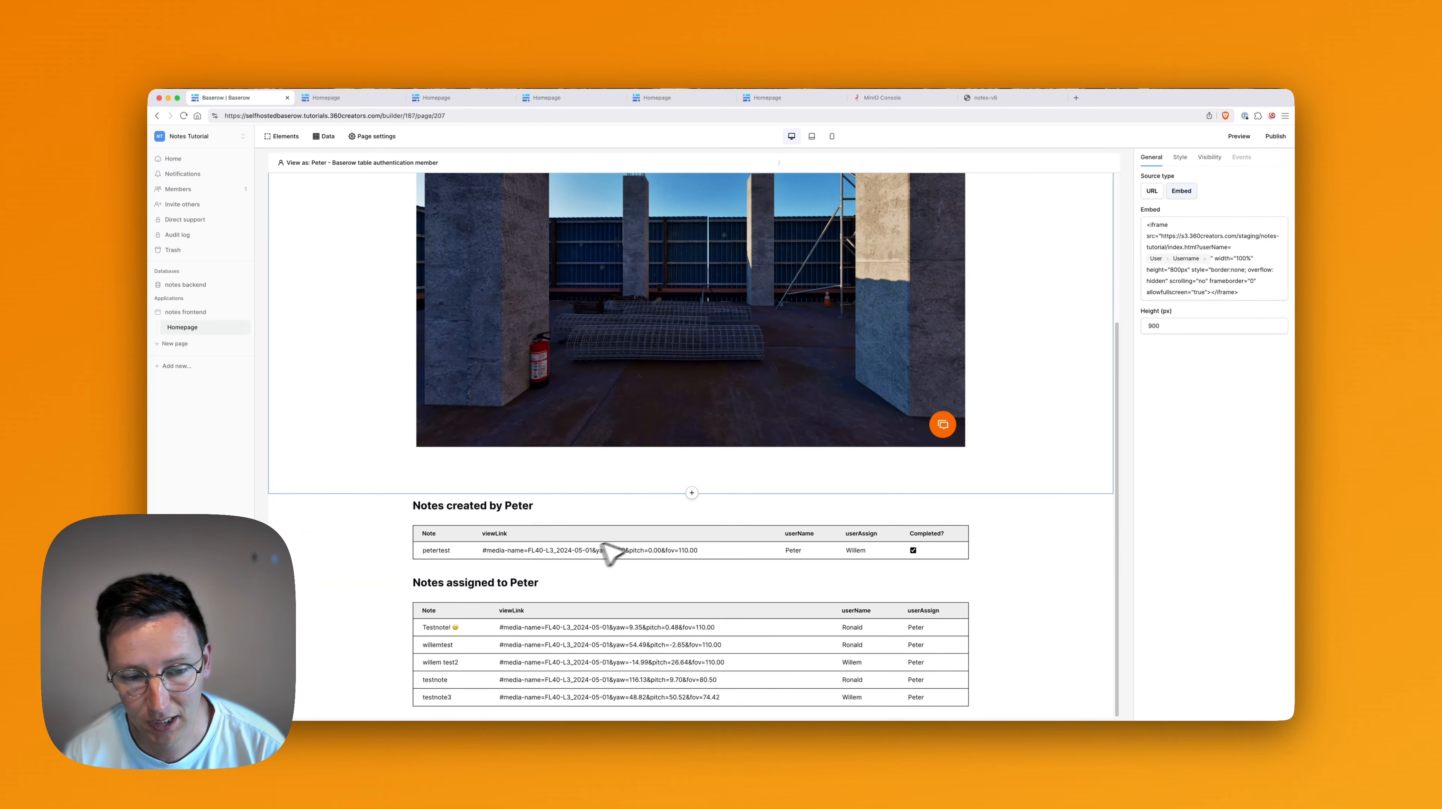
click(618, 542)
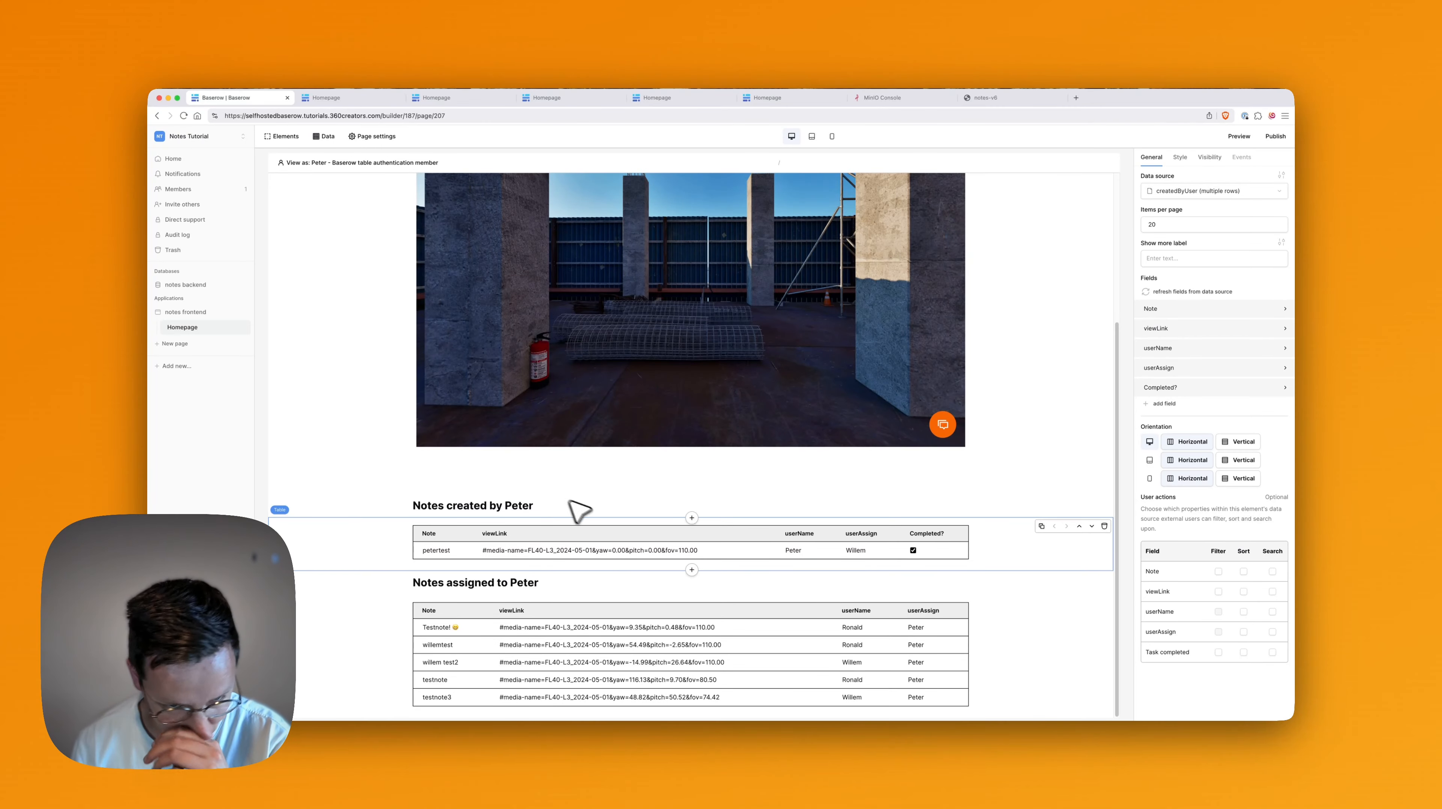
click(1184, 337)
click(1282, 363)
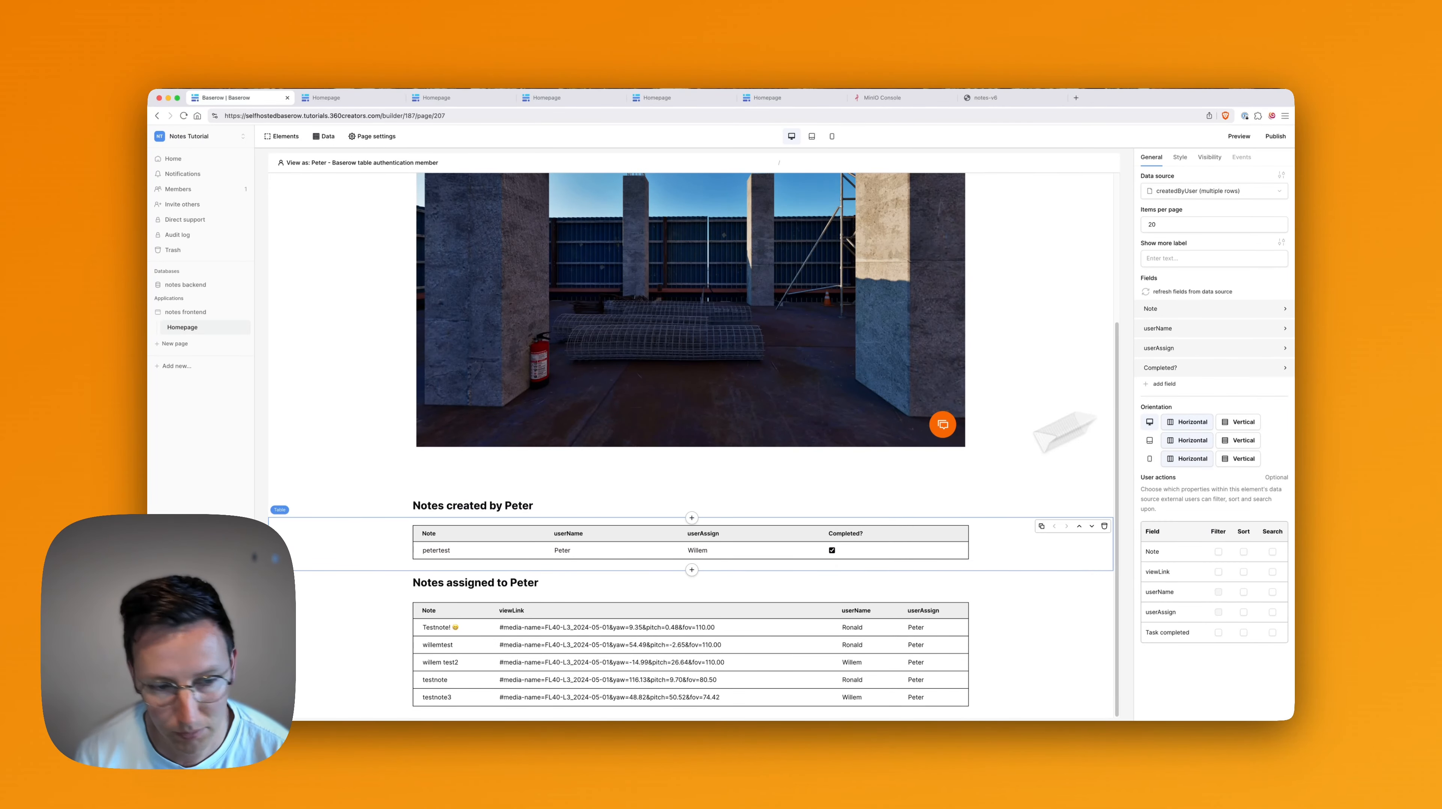
Remove the viewLink field from the Notes assigned to Peter table.
click(651, 646)
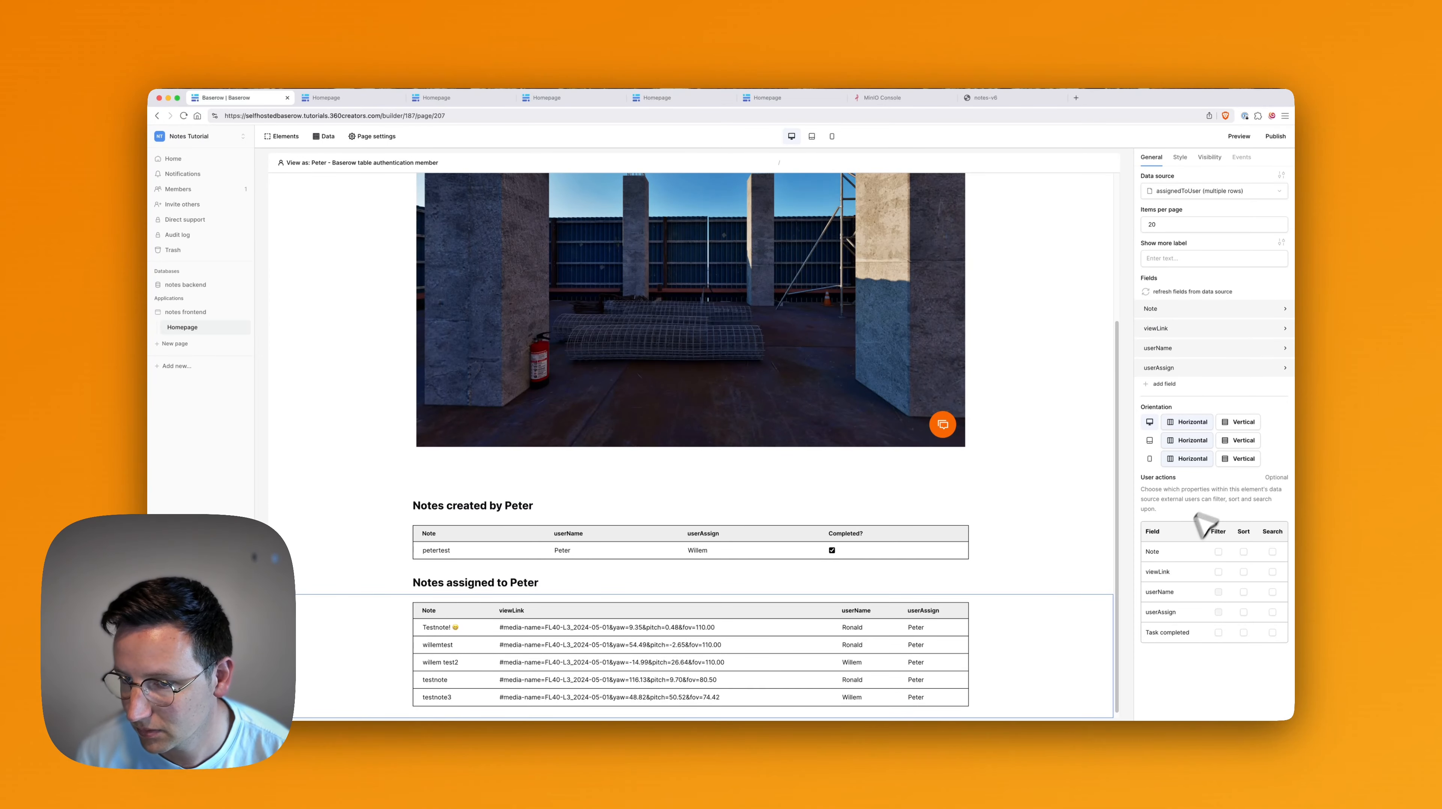
click(1265, 326)
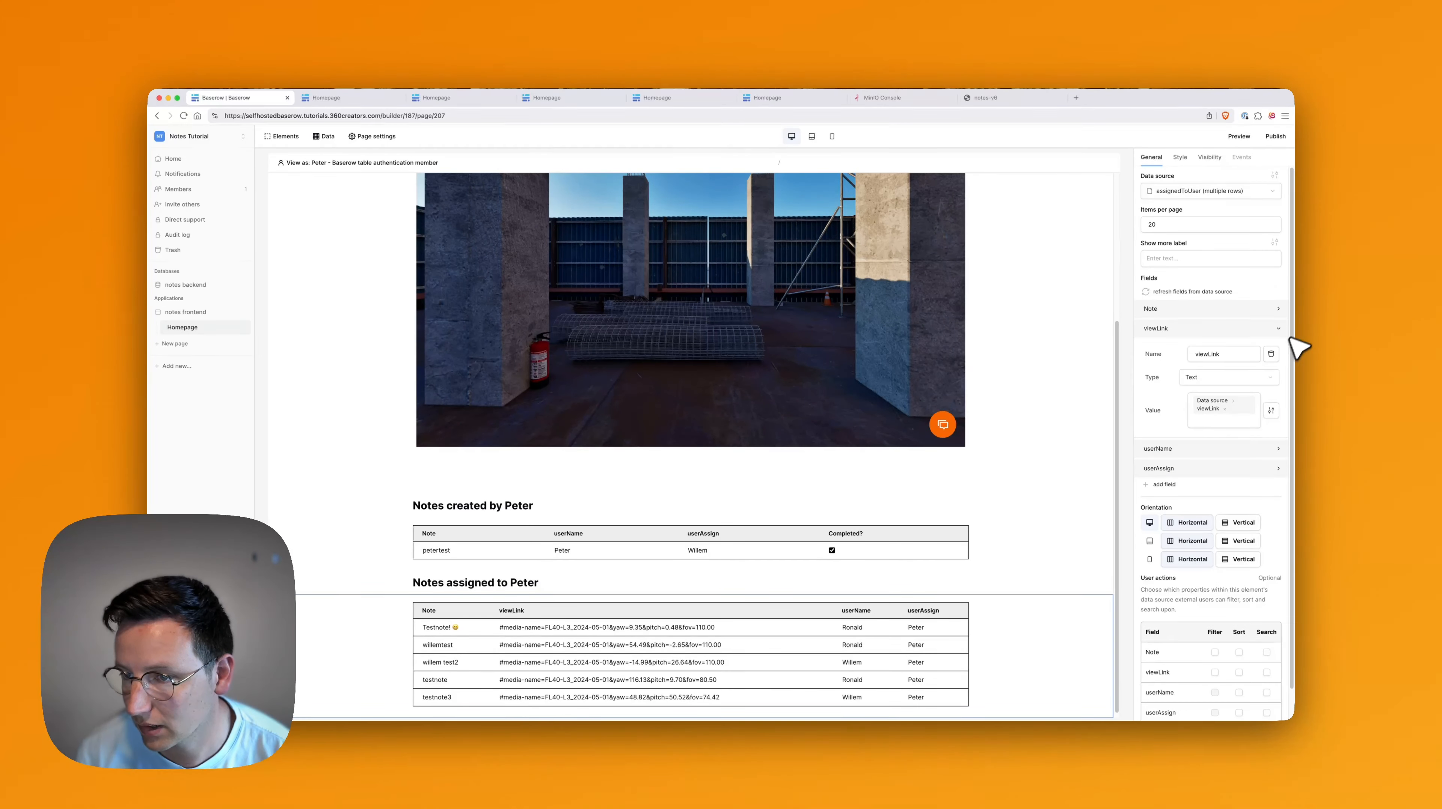
click(1272, 354)
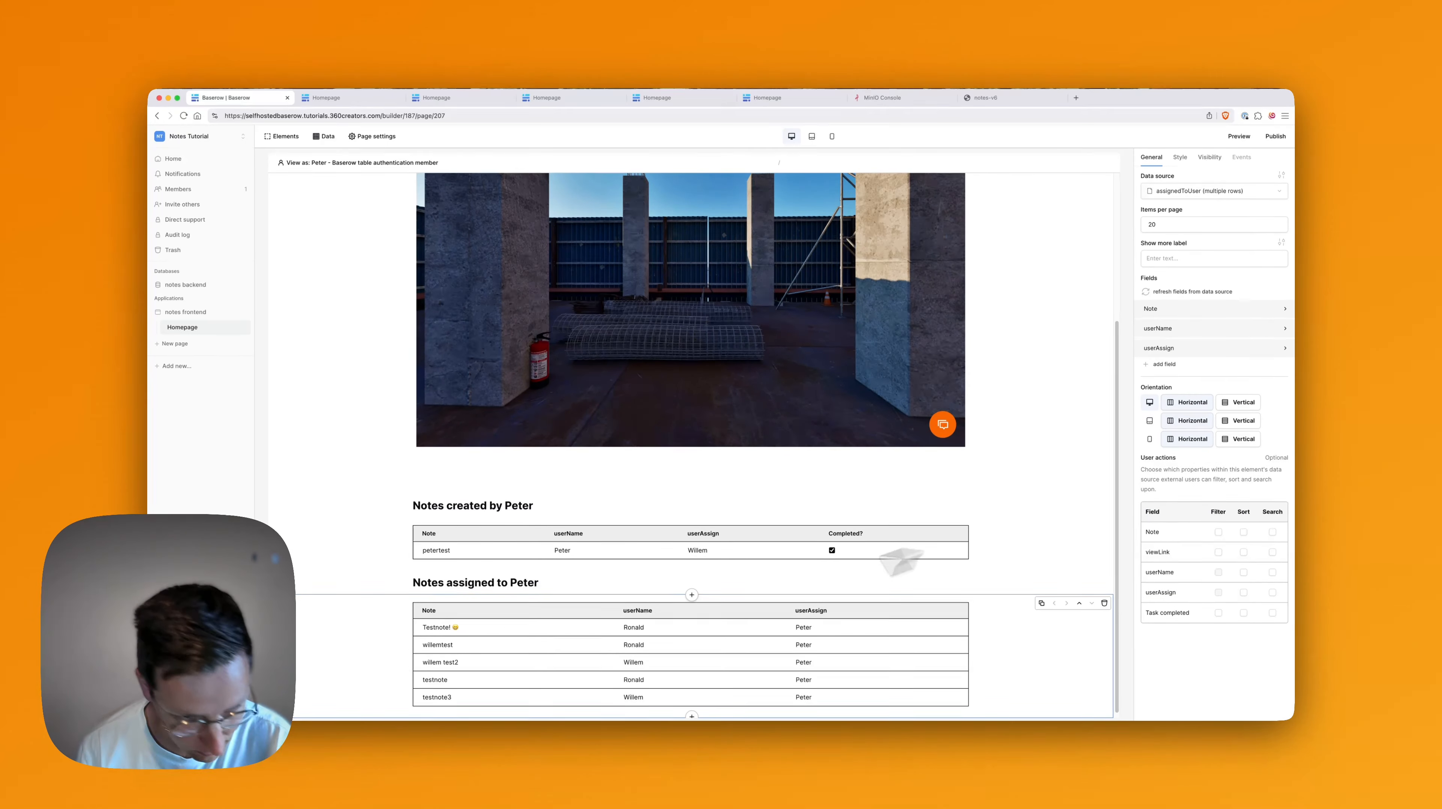
Add a 'Completed?' Boolean field bound to the data source's Task completed value.
click(1161, 364)
click(1186, 371)
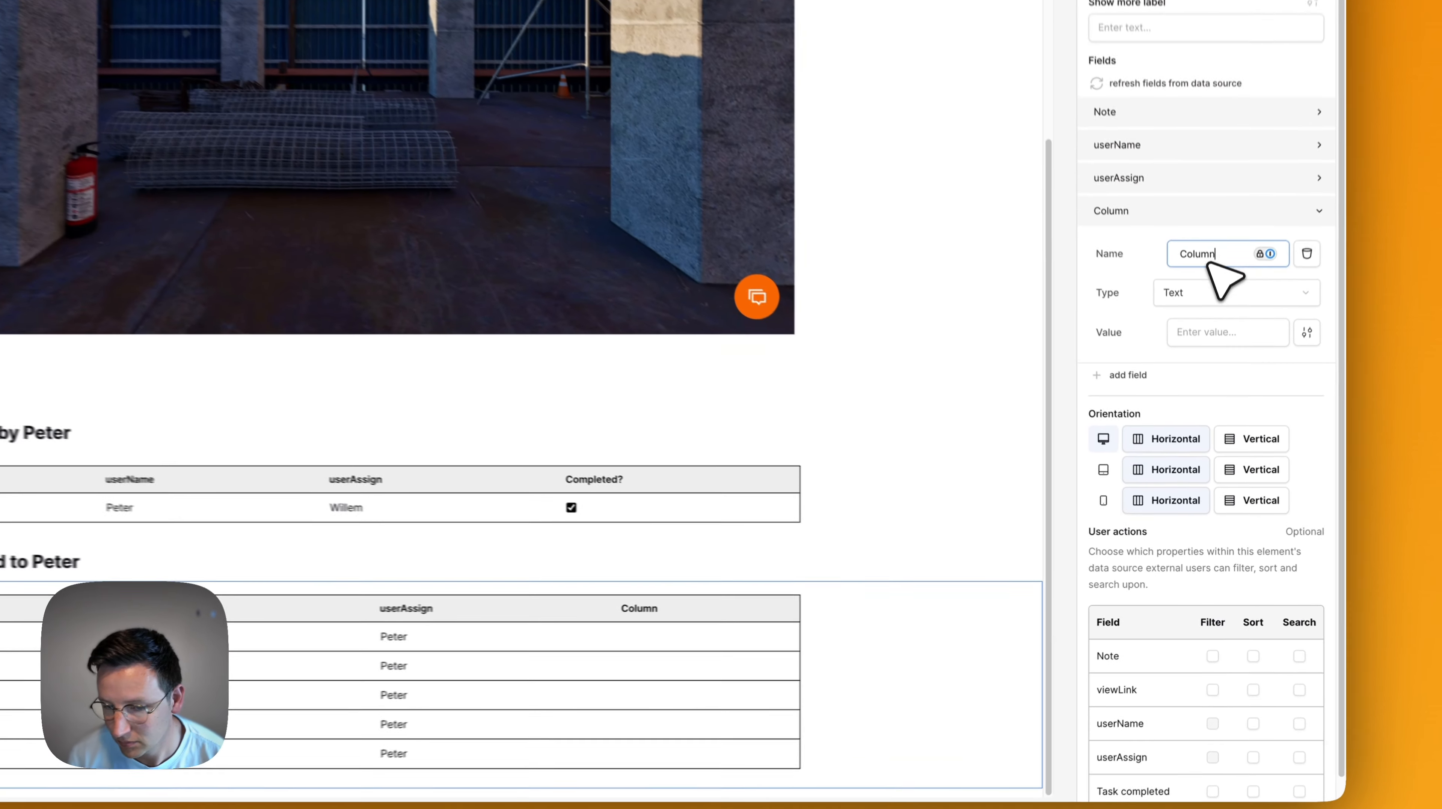
key(super+a)
text(Compl)
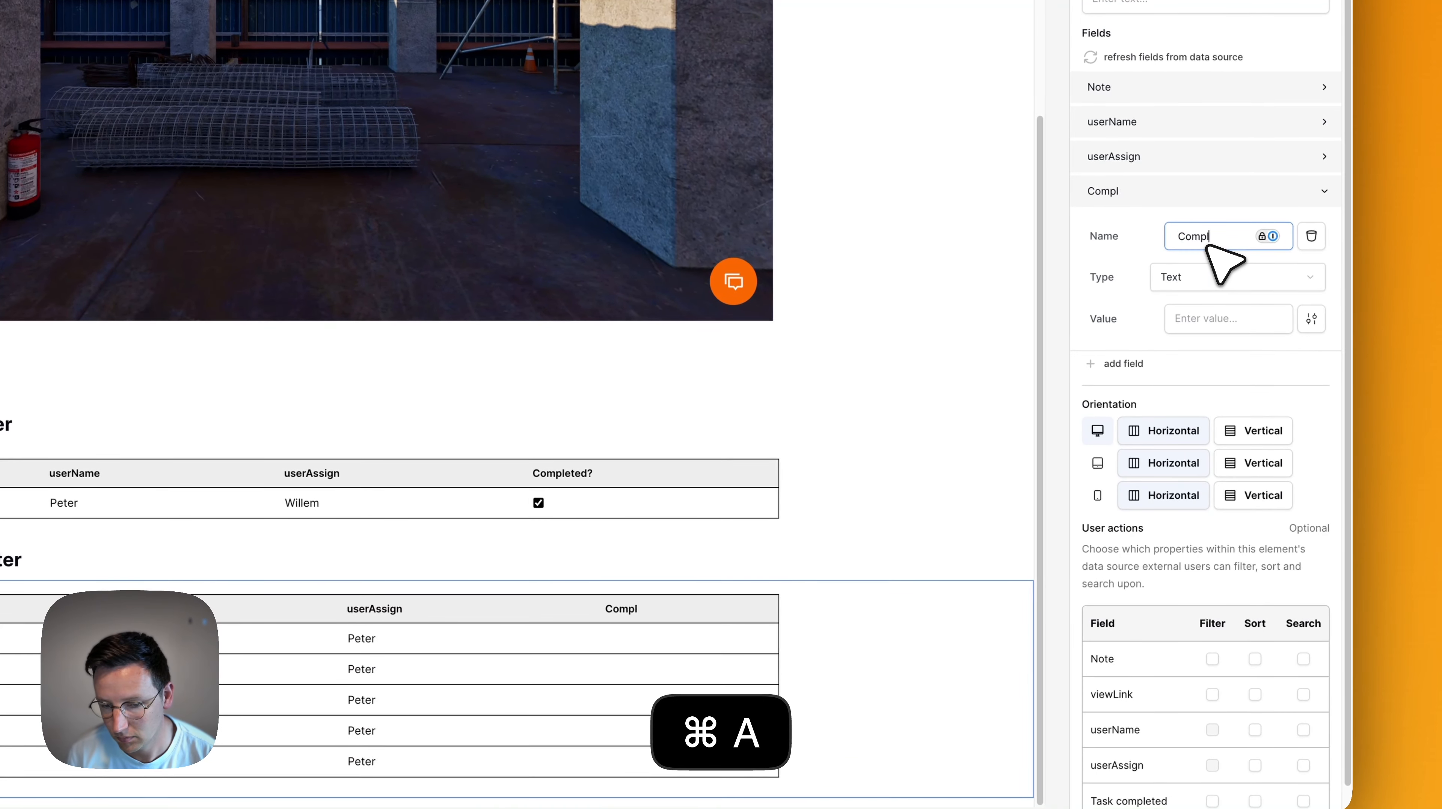
text(eted?)
click(1188, 278)
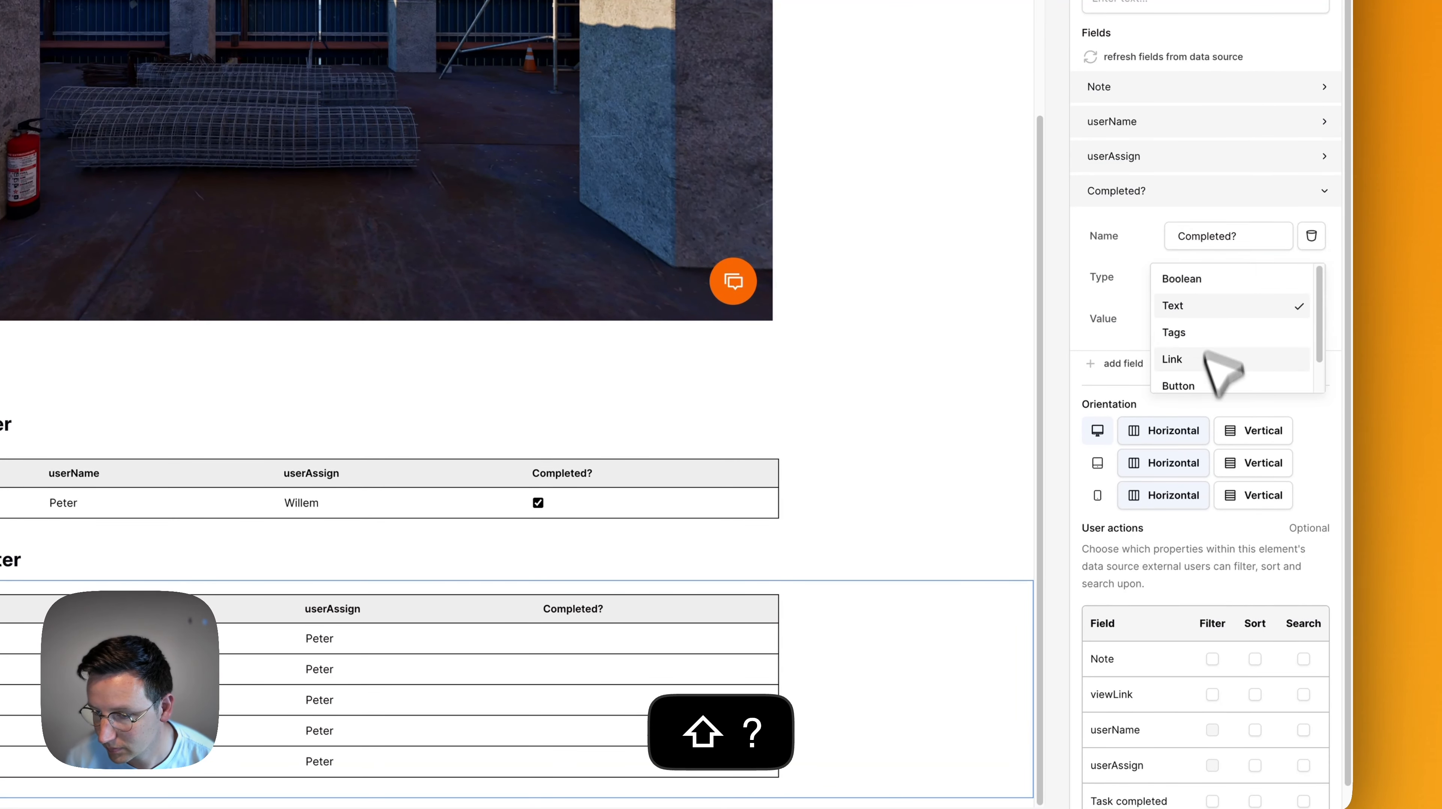
scroll(1213, 357, down, 1)
scroll(1212, 357, up, 1)
click(1188, 278)
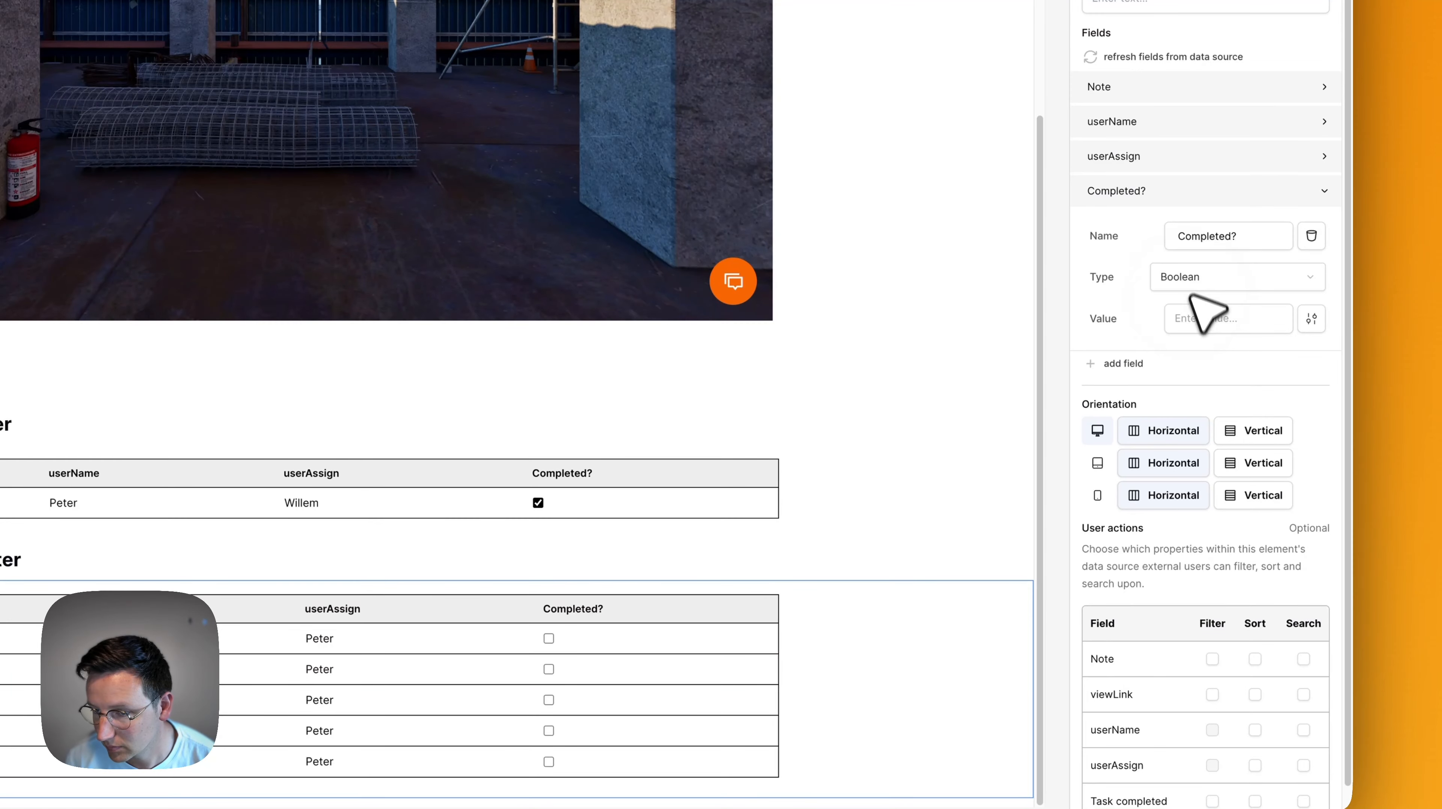
click(1201, 318)
click(966, 602)
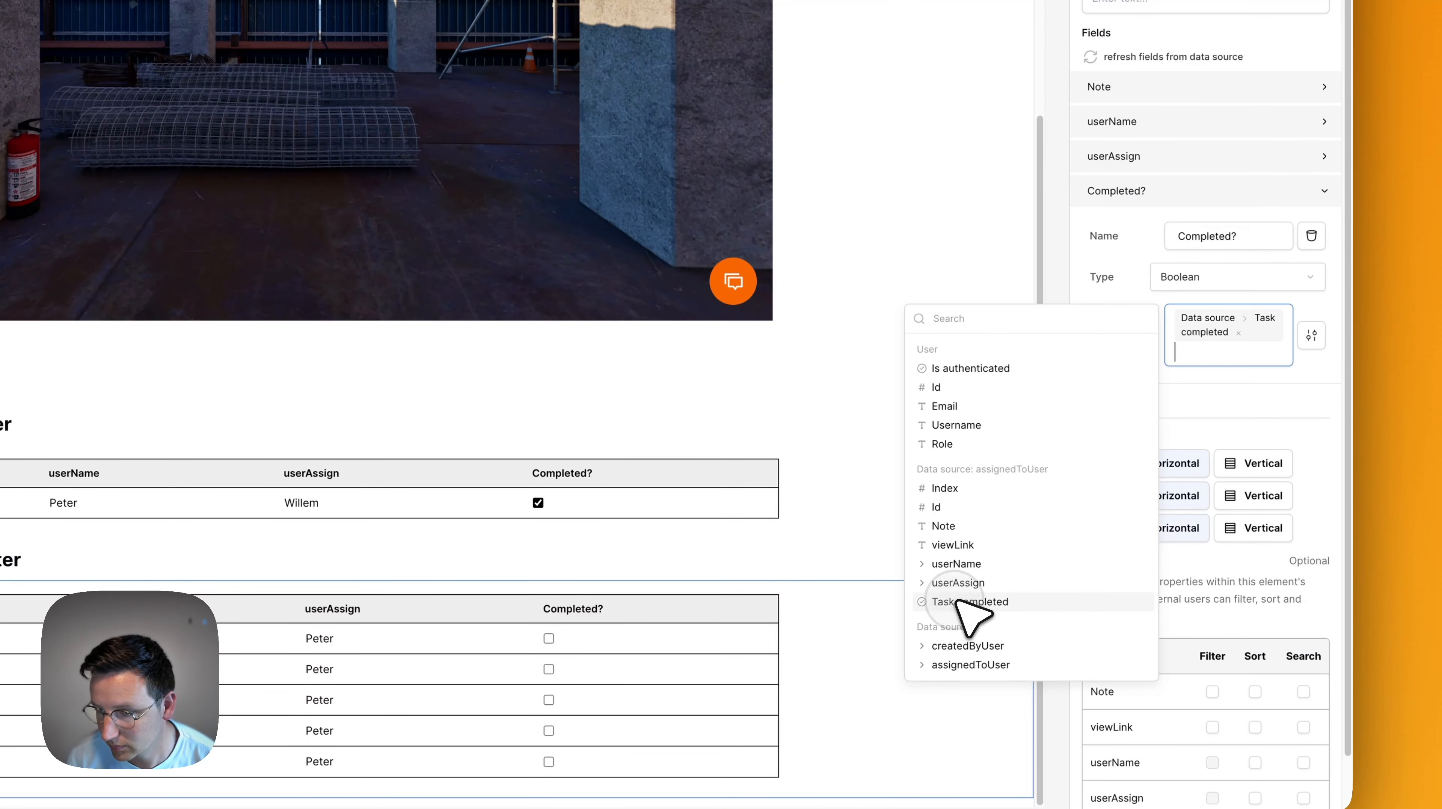
click(1342, 334)
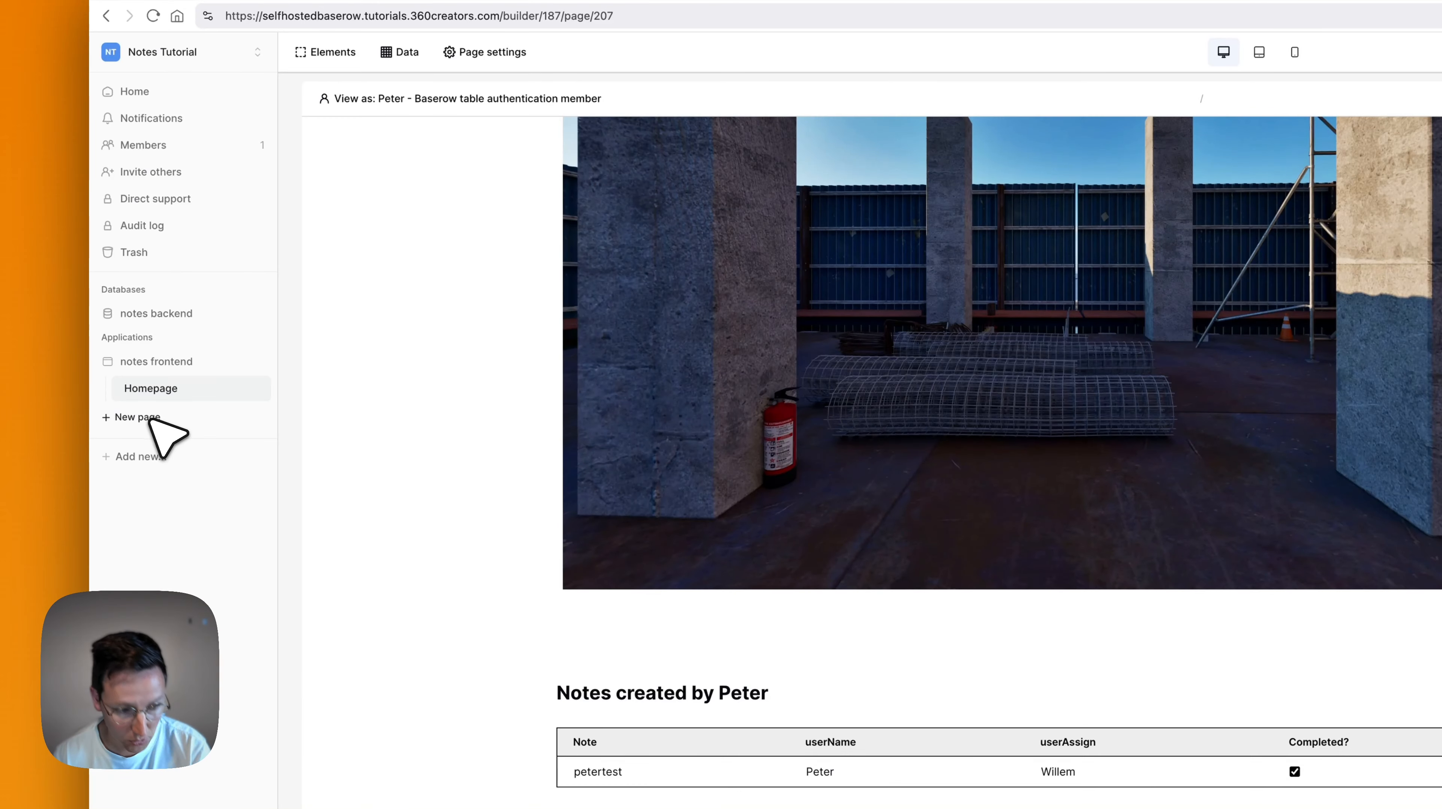
Create a 'View Note' page at path /note/:id with its id parameter set to Numeric.
click(137, 417)
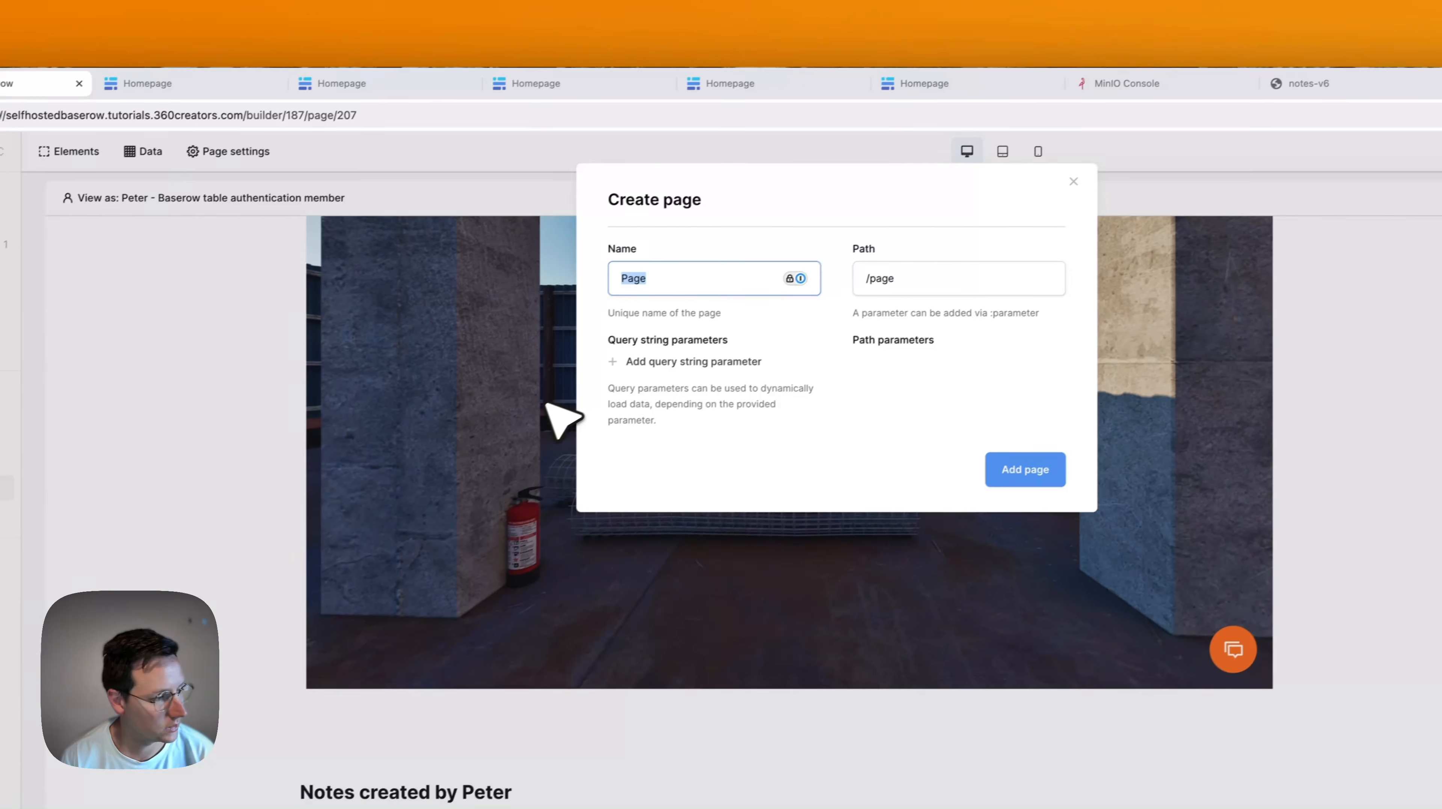
text(View Note)
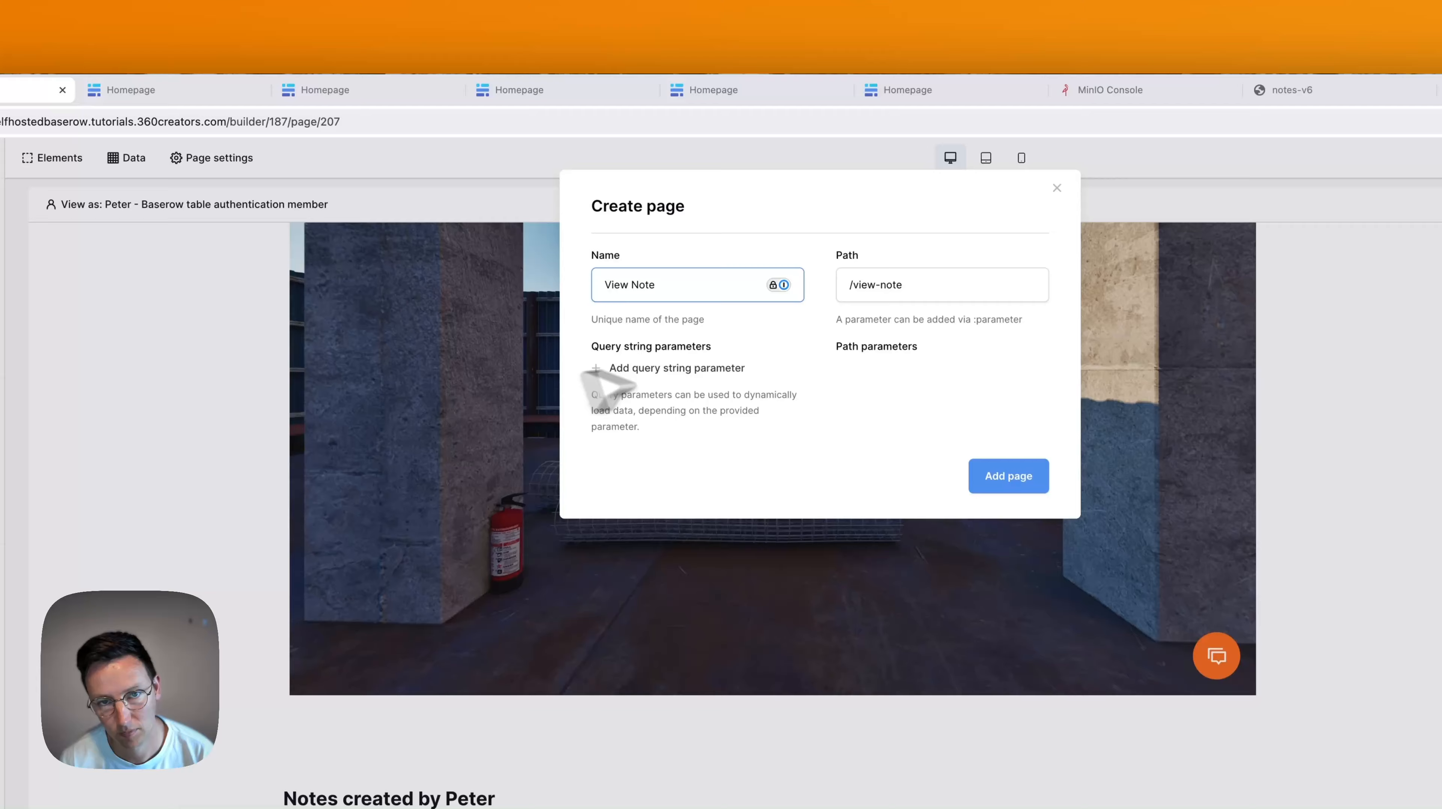
click(935, 285)
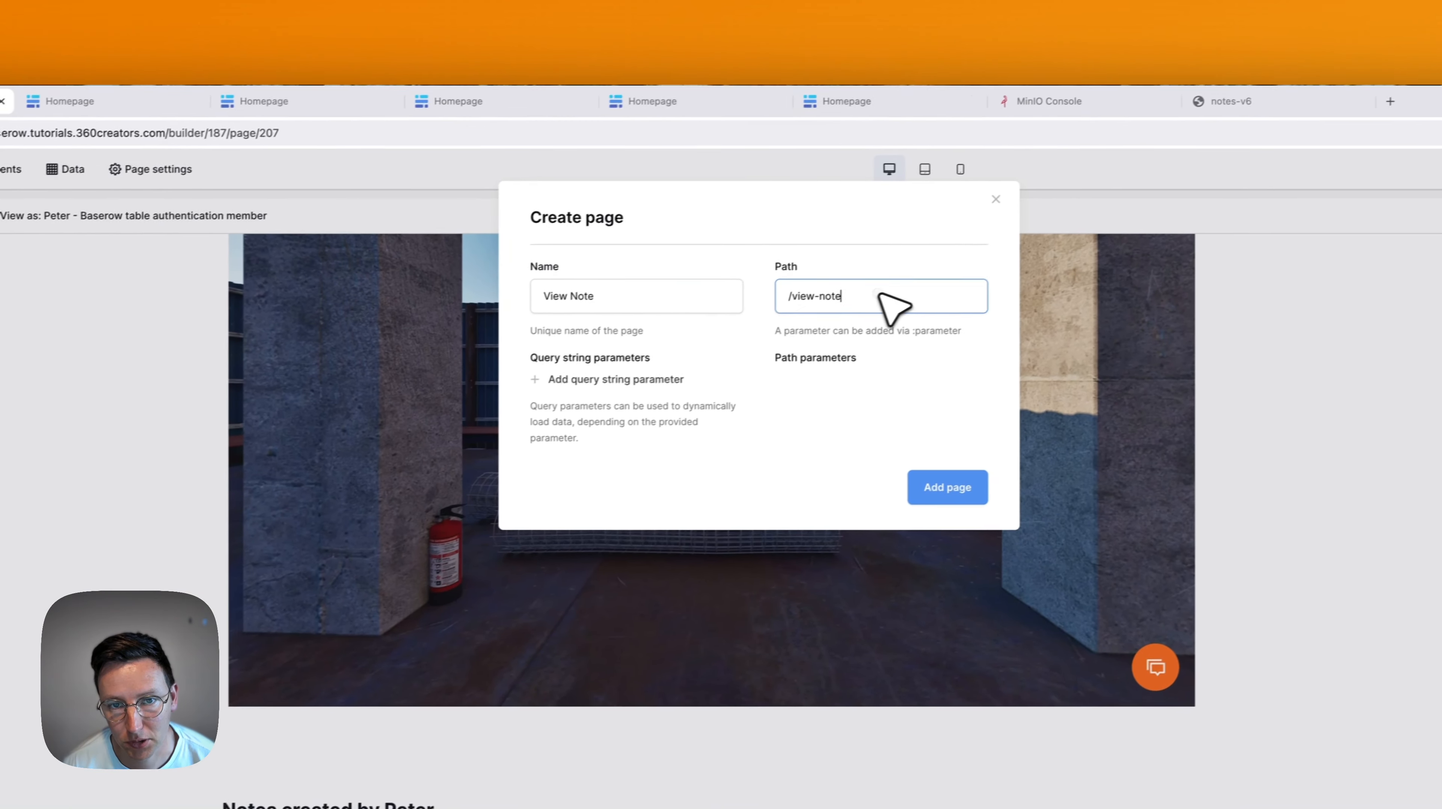
key(super+a)
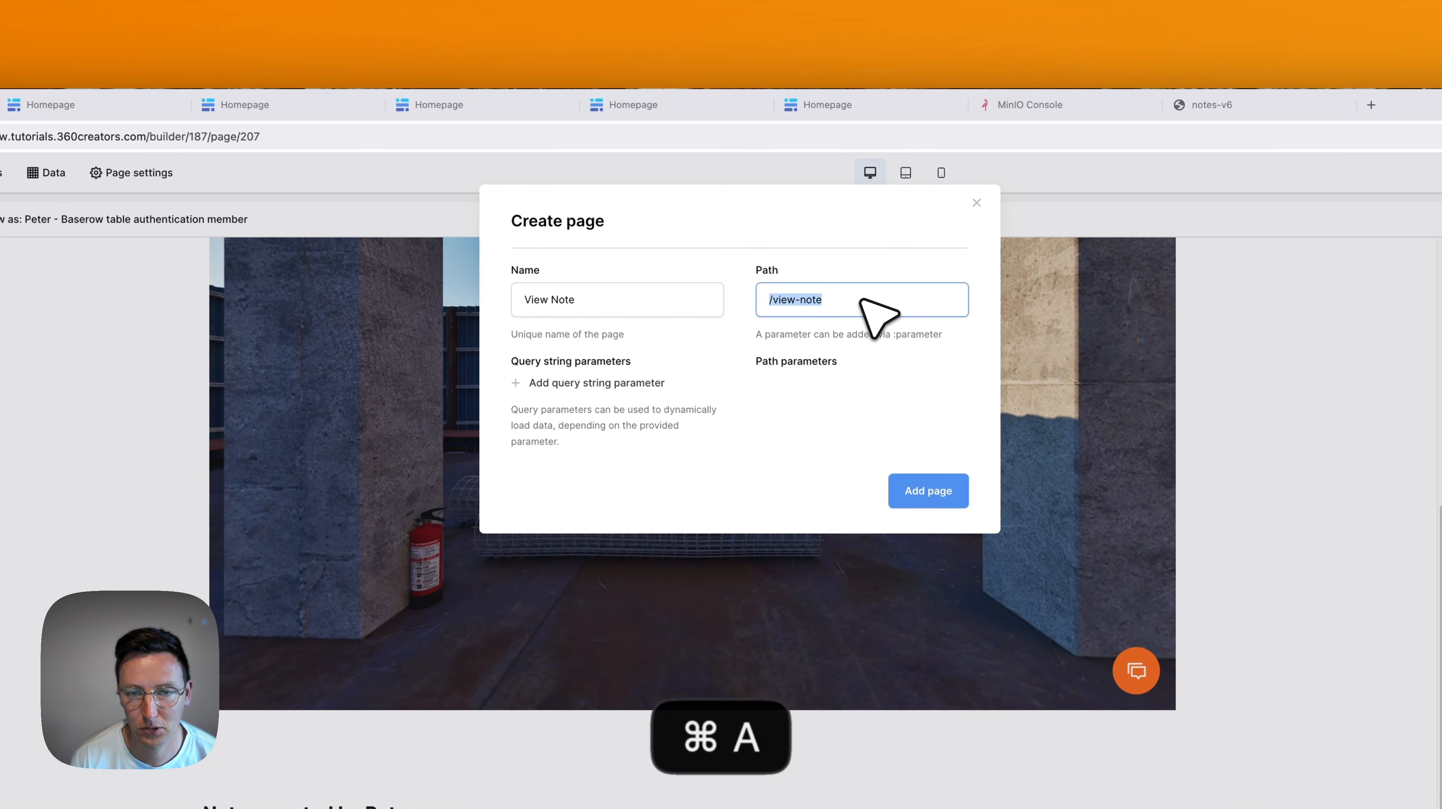
text(/notes)
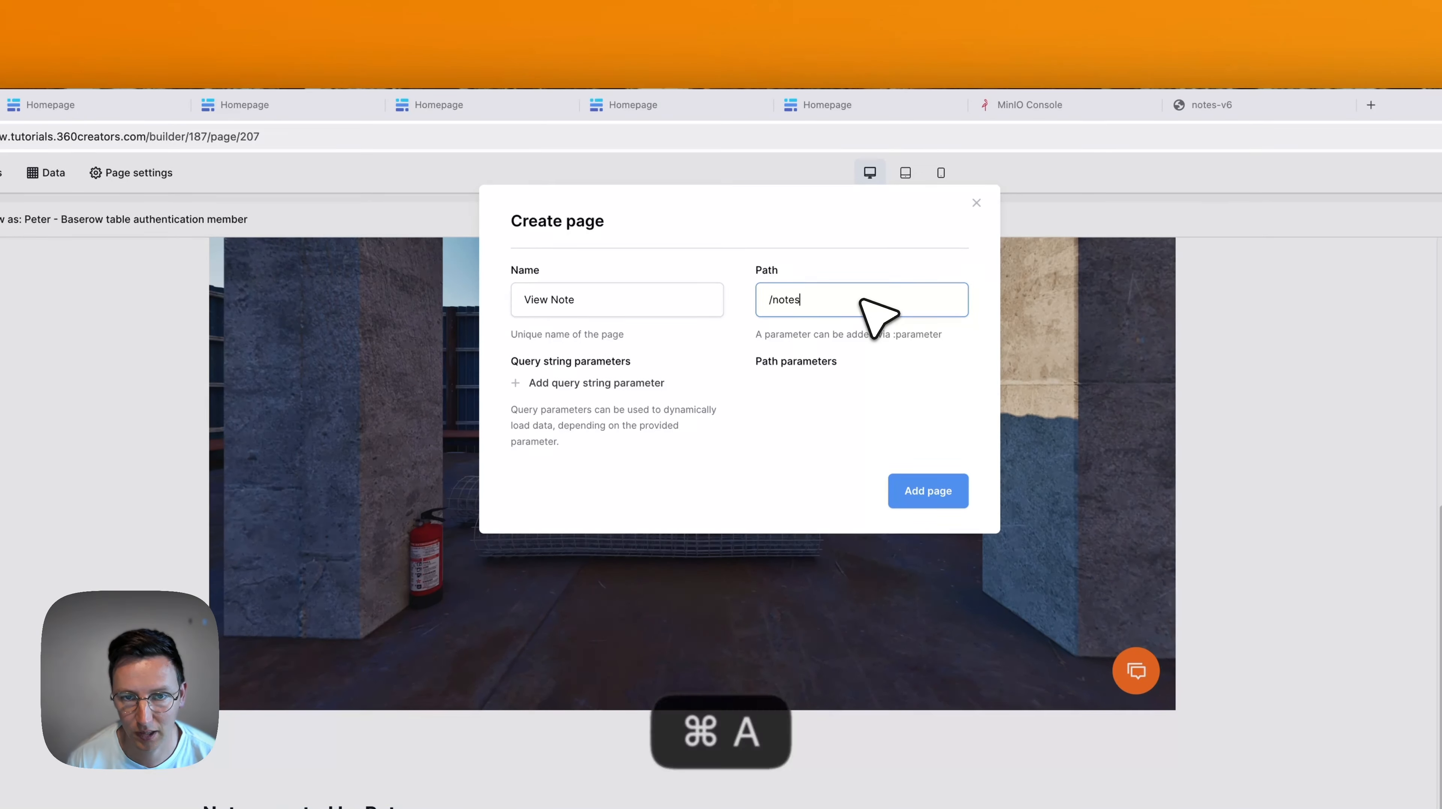
key(BackSpace)
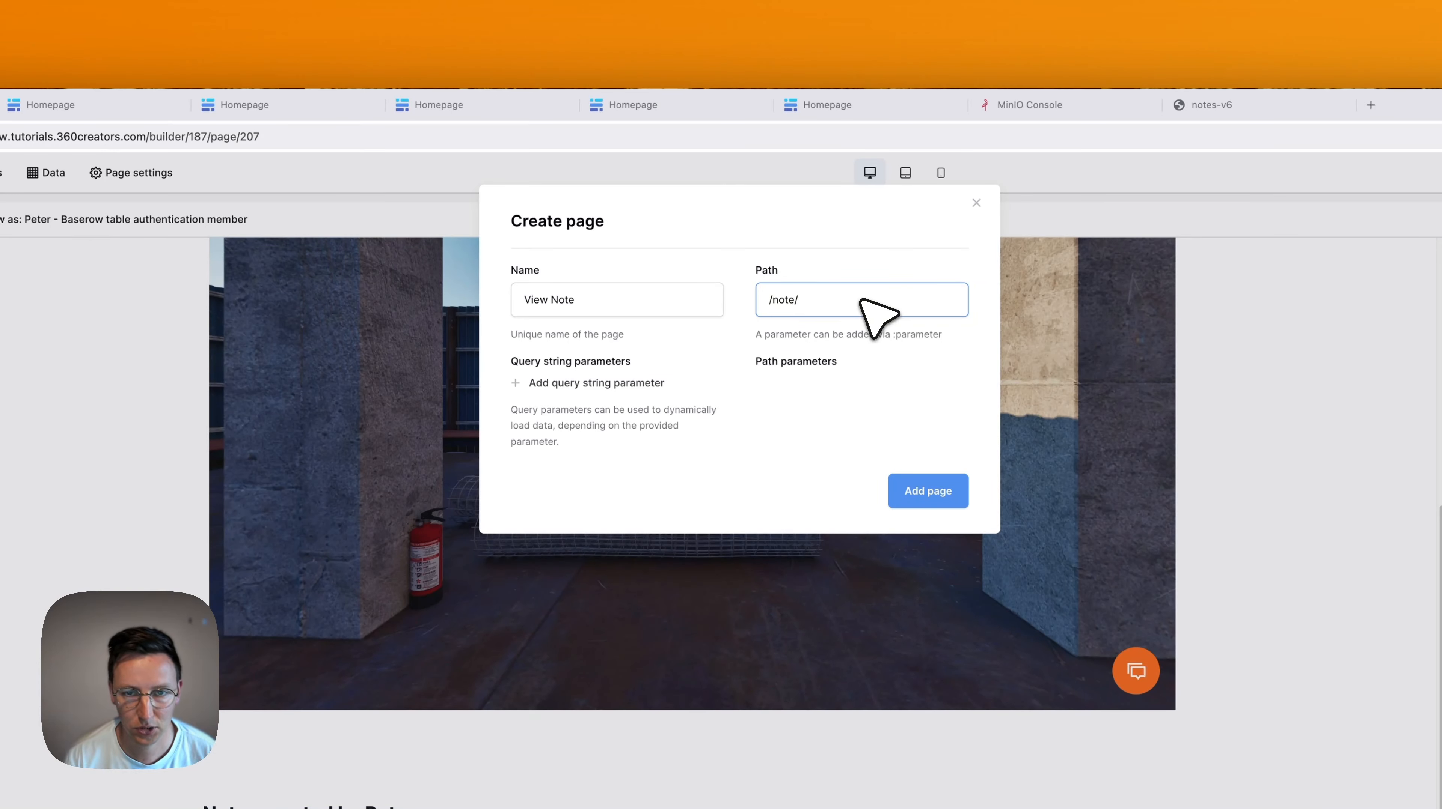
text(:)
key(BackSpace)
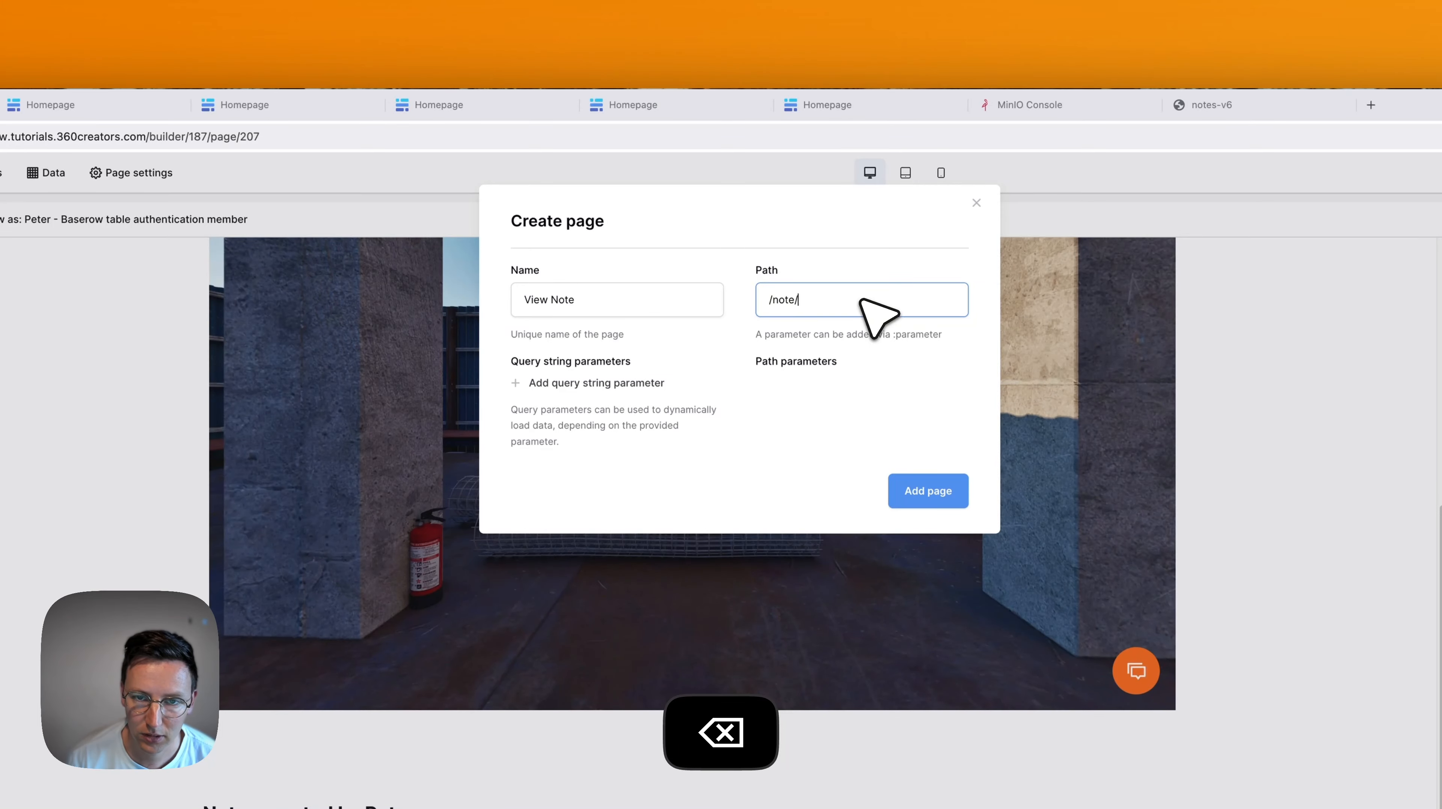
text(id)
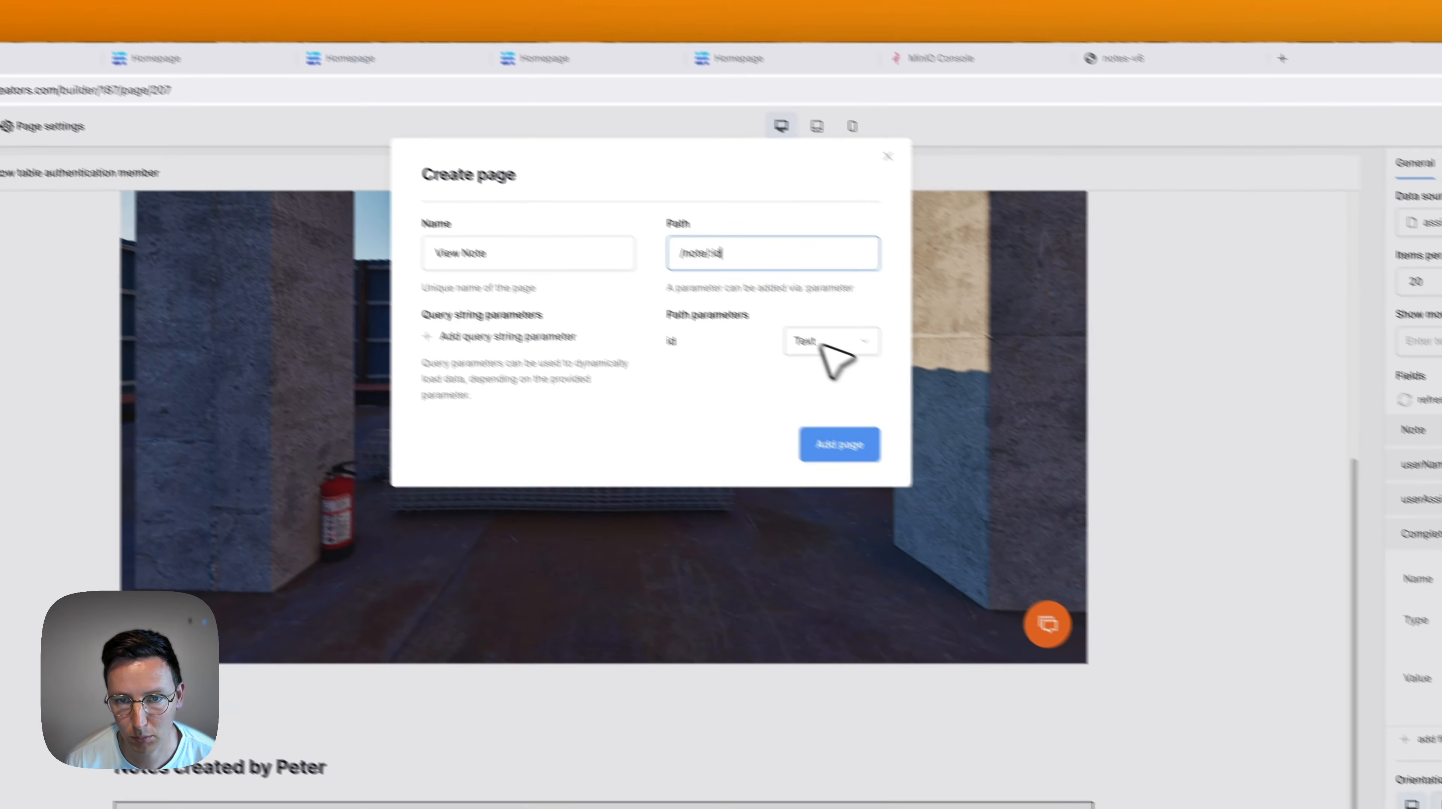
click(910, 388)
click(901, 441)
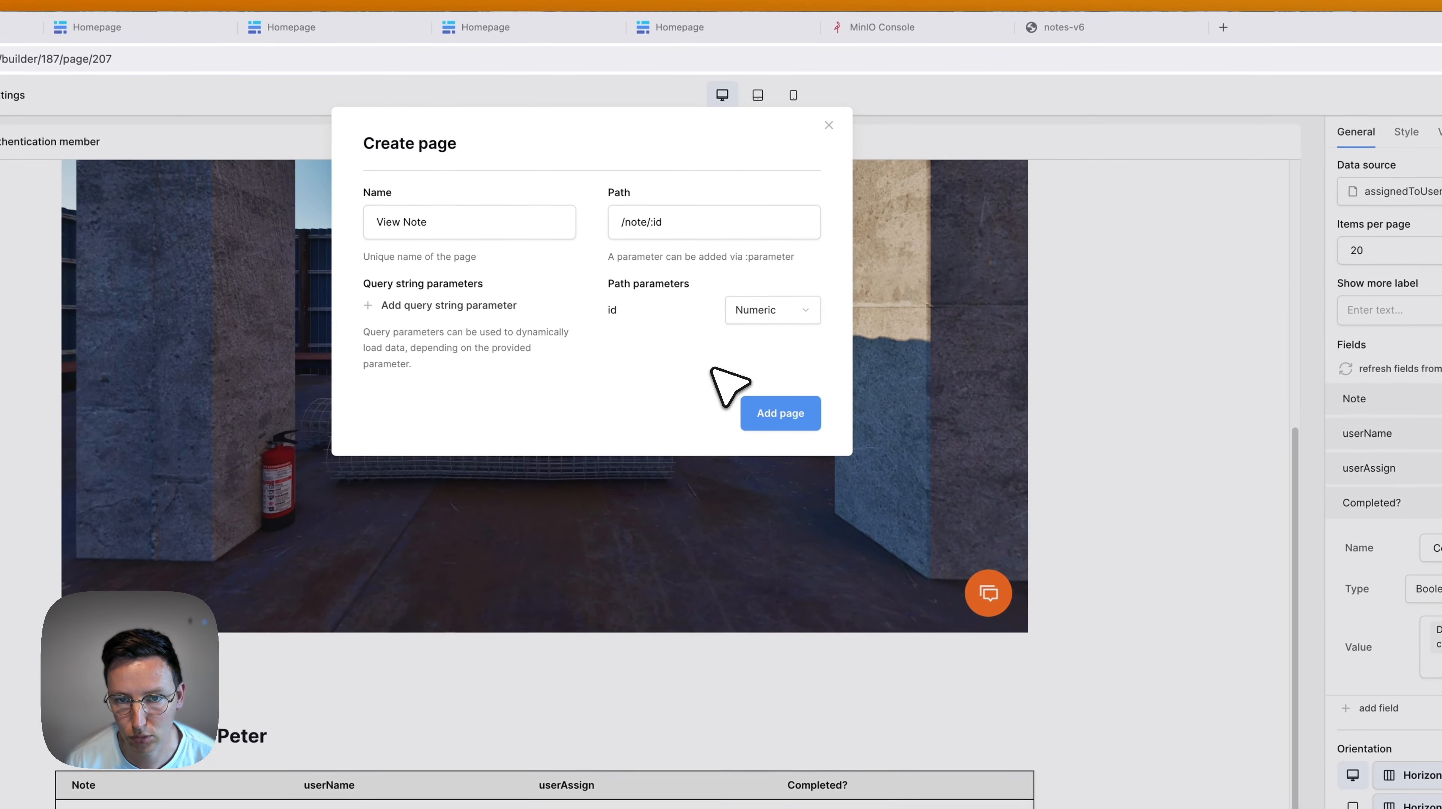
click(785, 416)
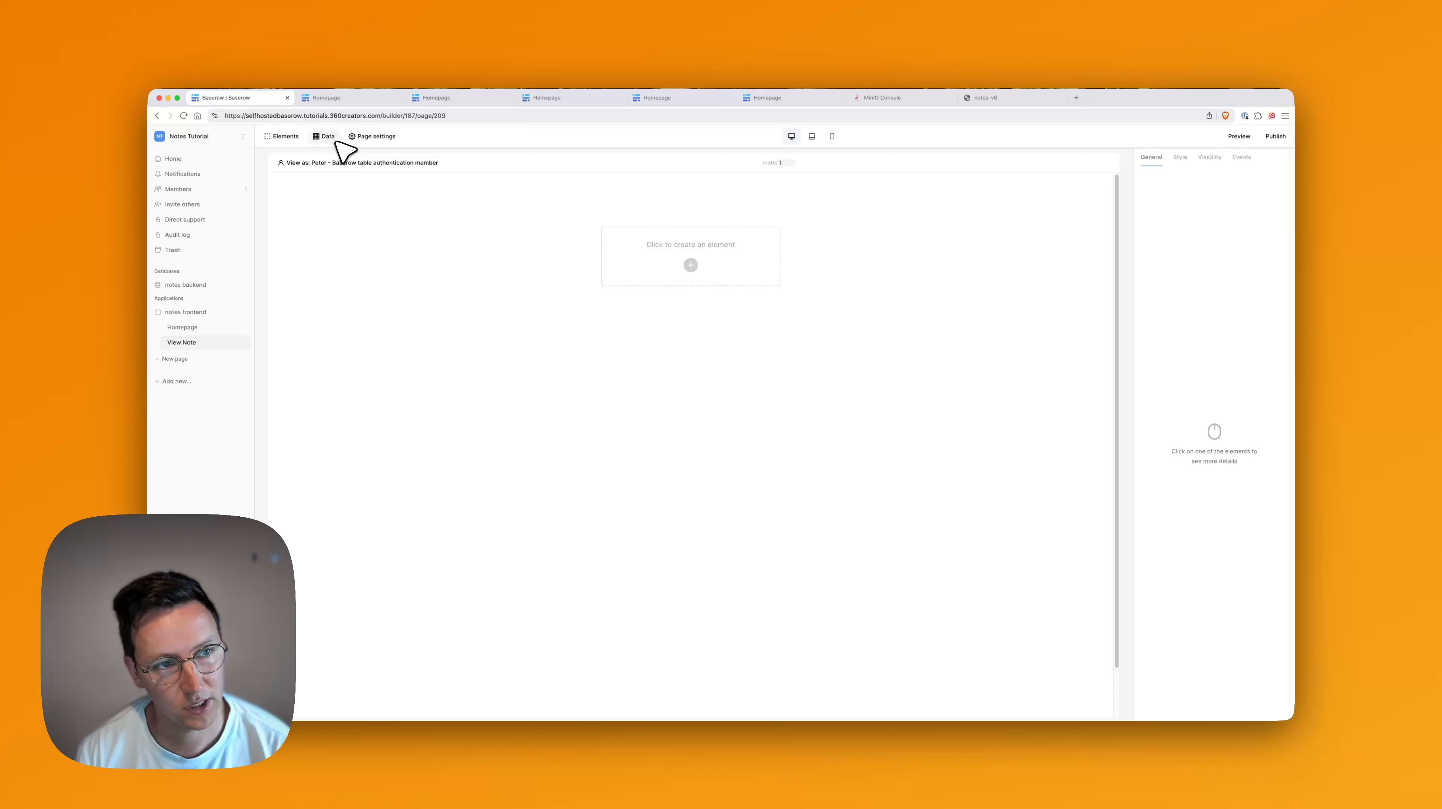
Add a single-row data source named 'getNote' to the page.
click(331, 137)
click(459, 213)
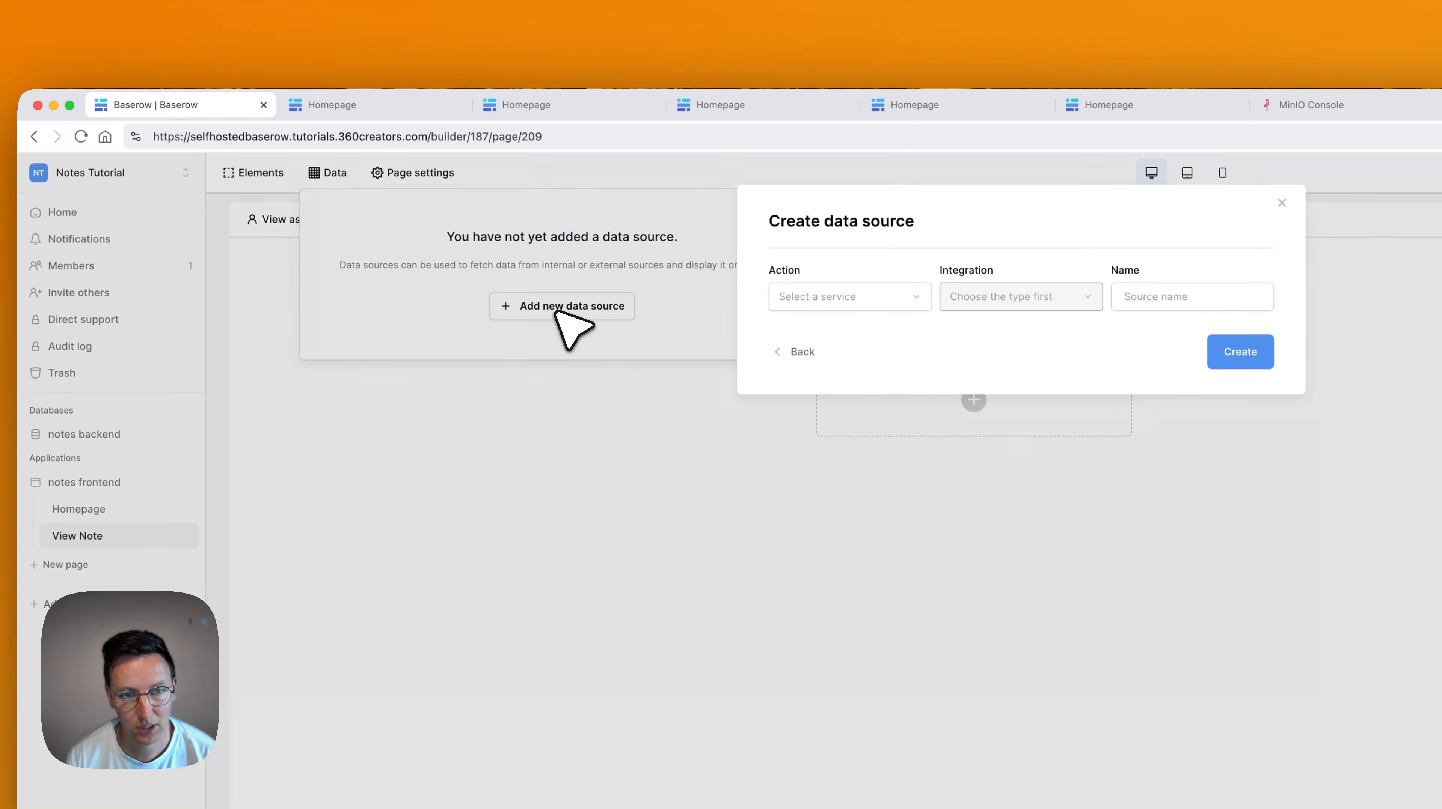
click(844, 299)
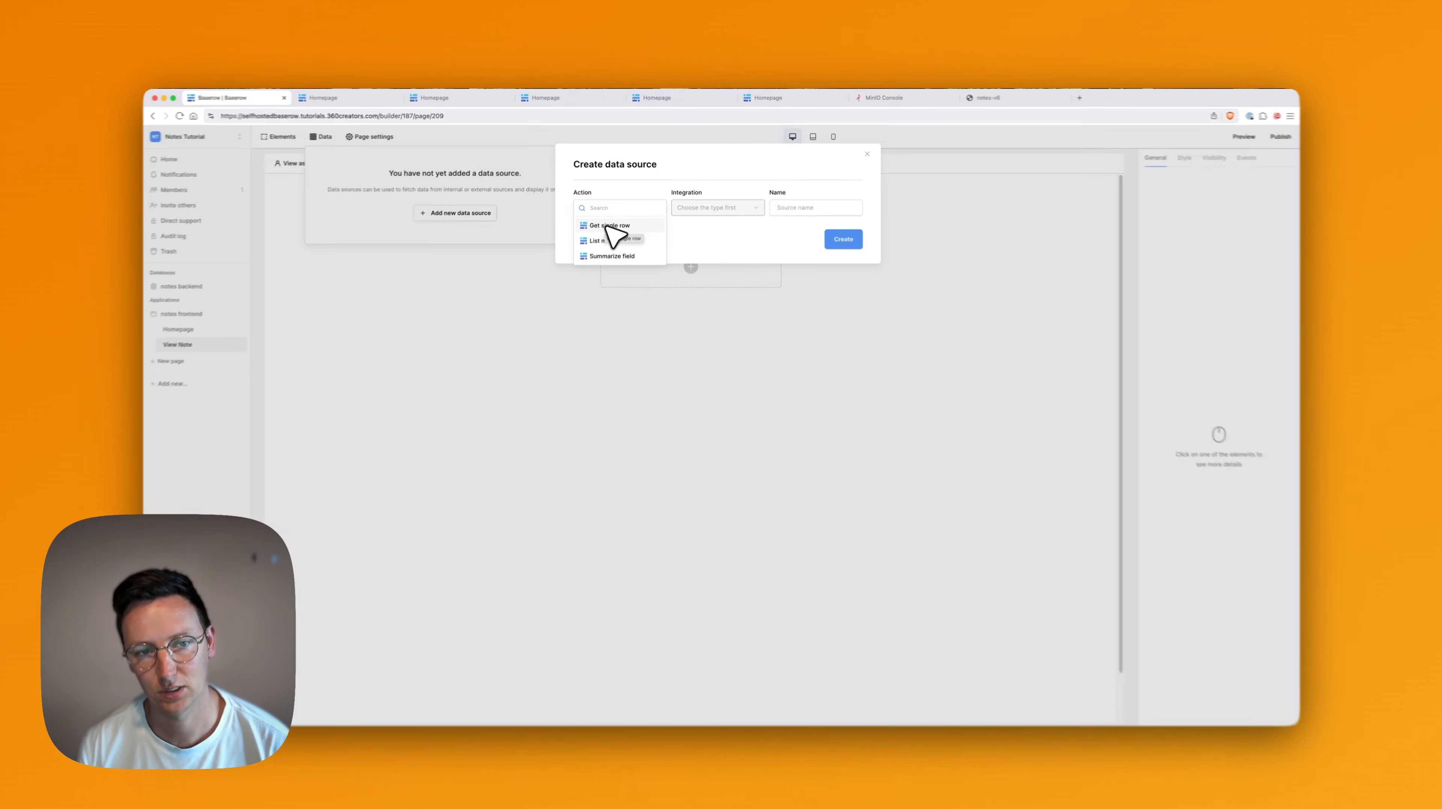
click(609, 225)
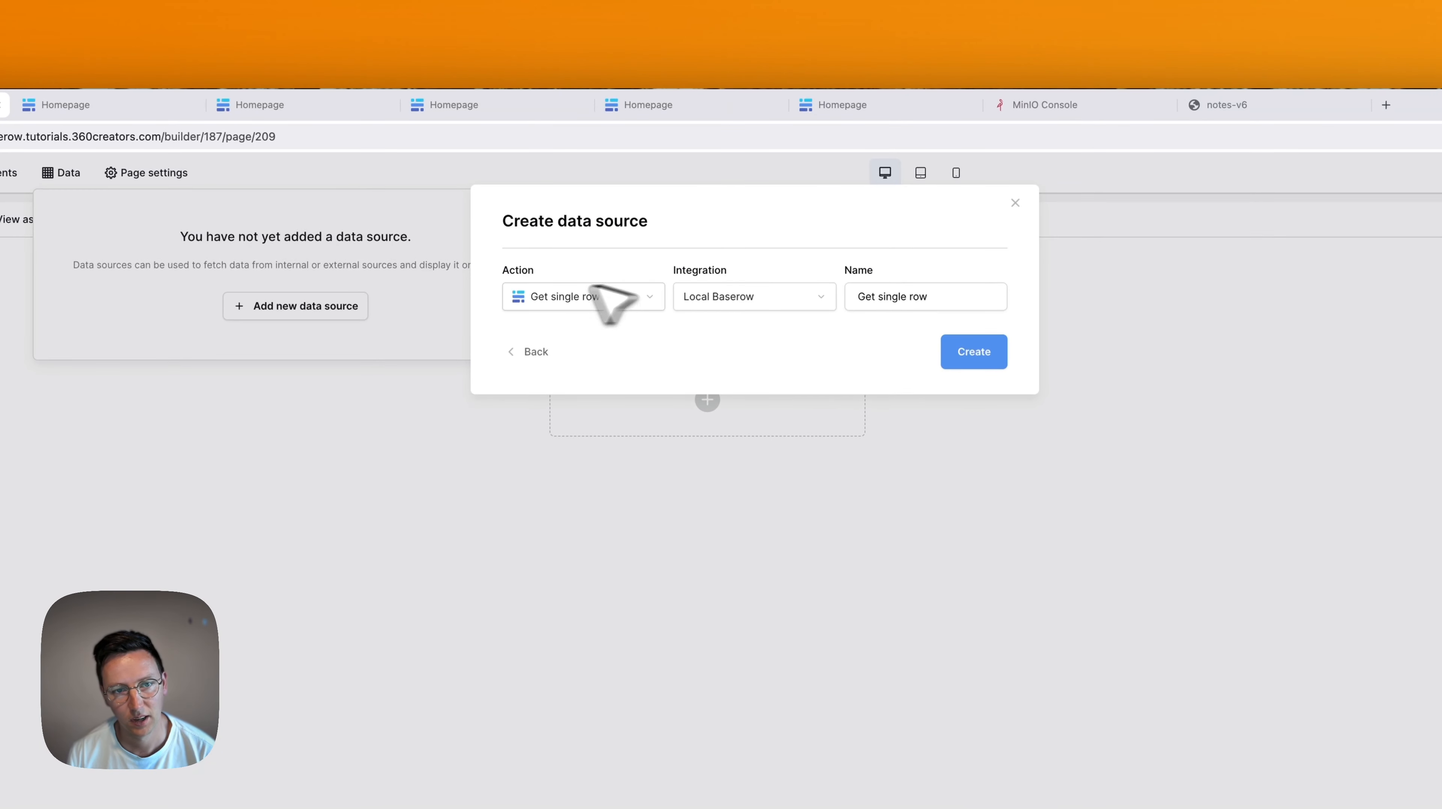
click(926, 297)
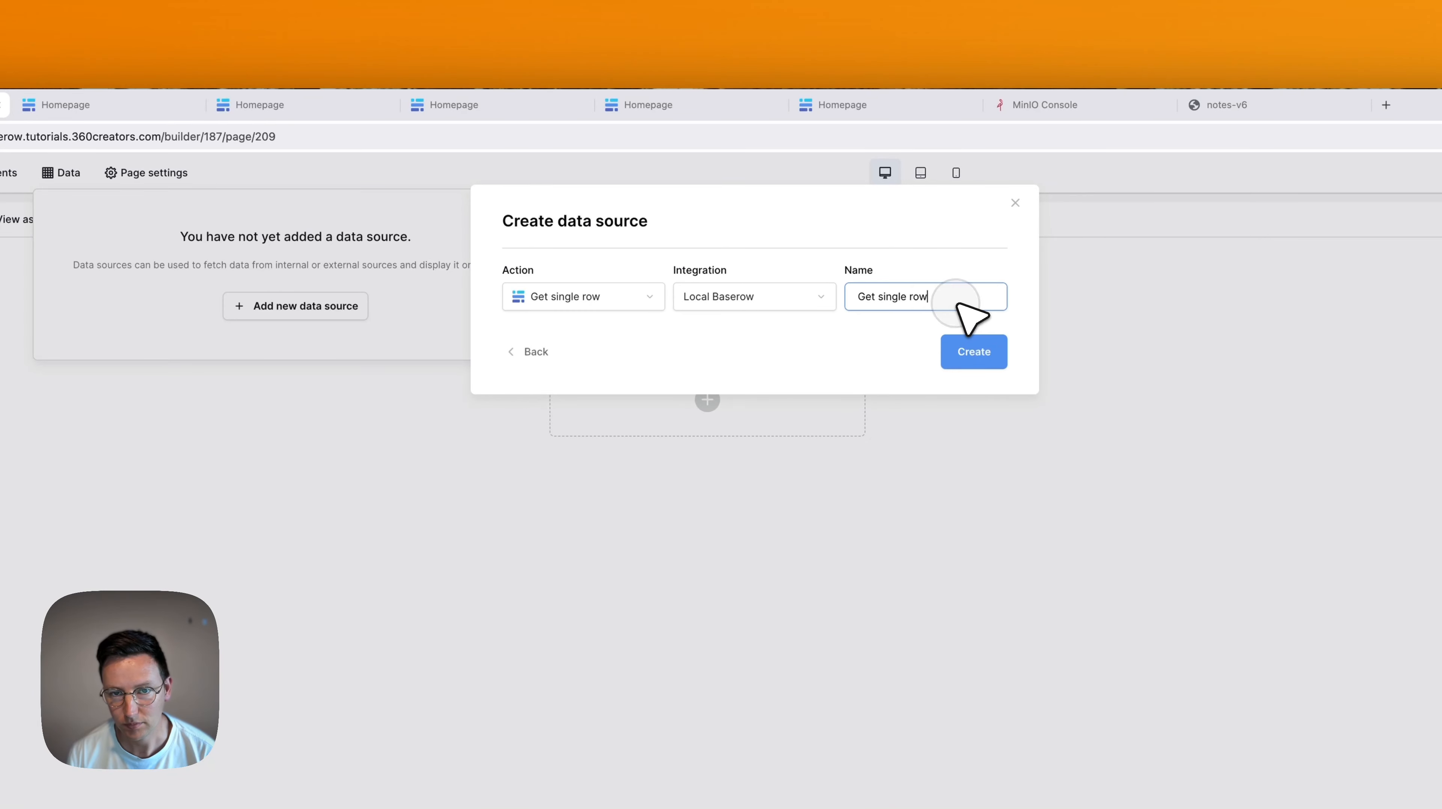
key(super+a)
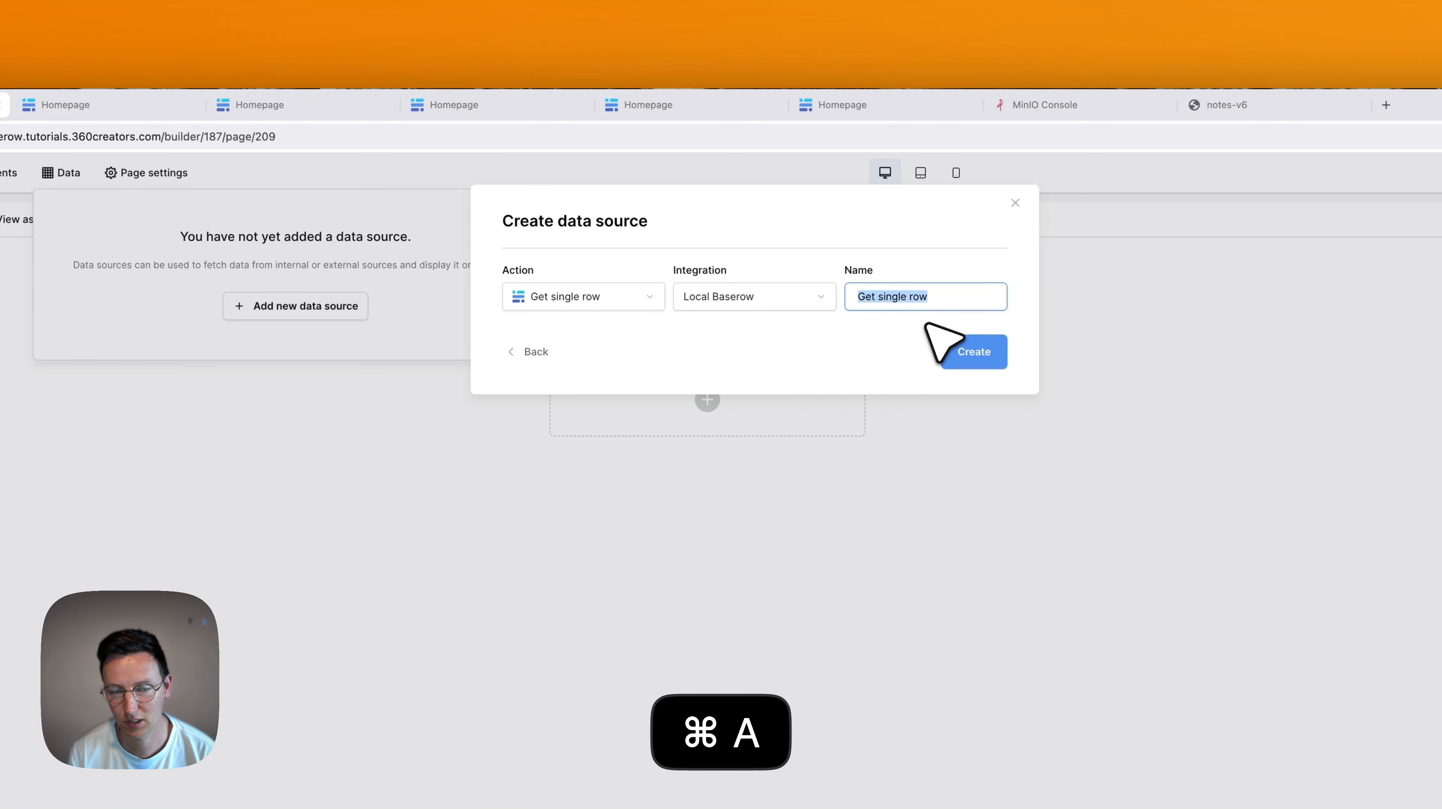
text(getNote)
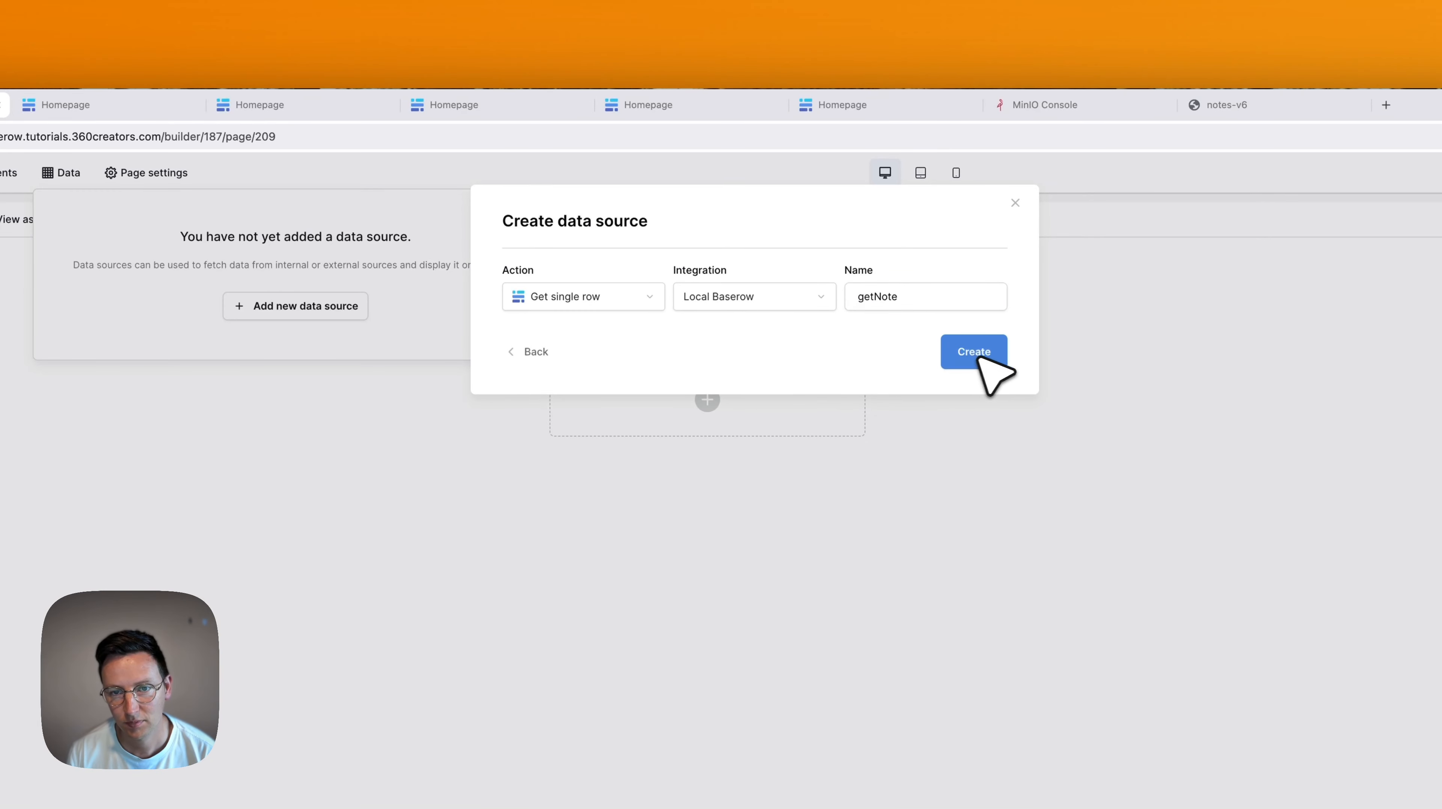
click(975, 351)
Point getNote at the notes database's notes table, using the id parameter as Row ID, and save.
click(634, 367)
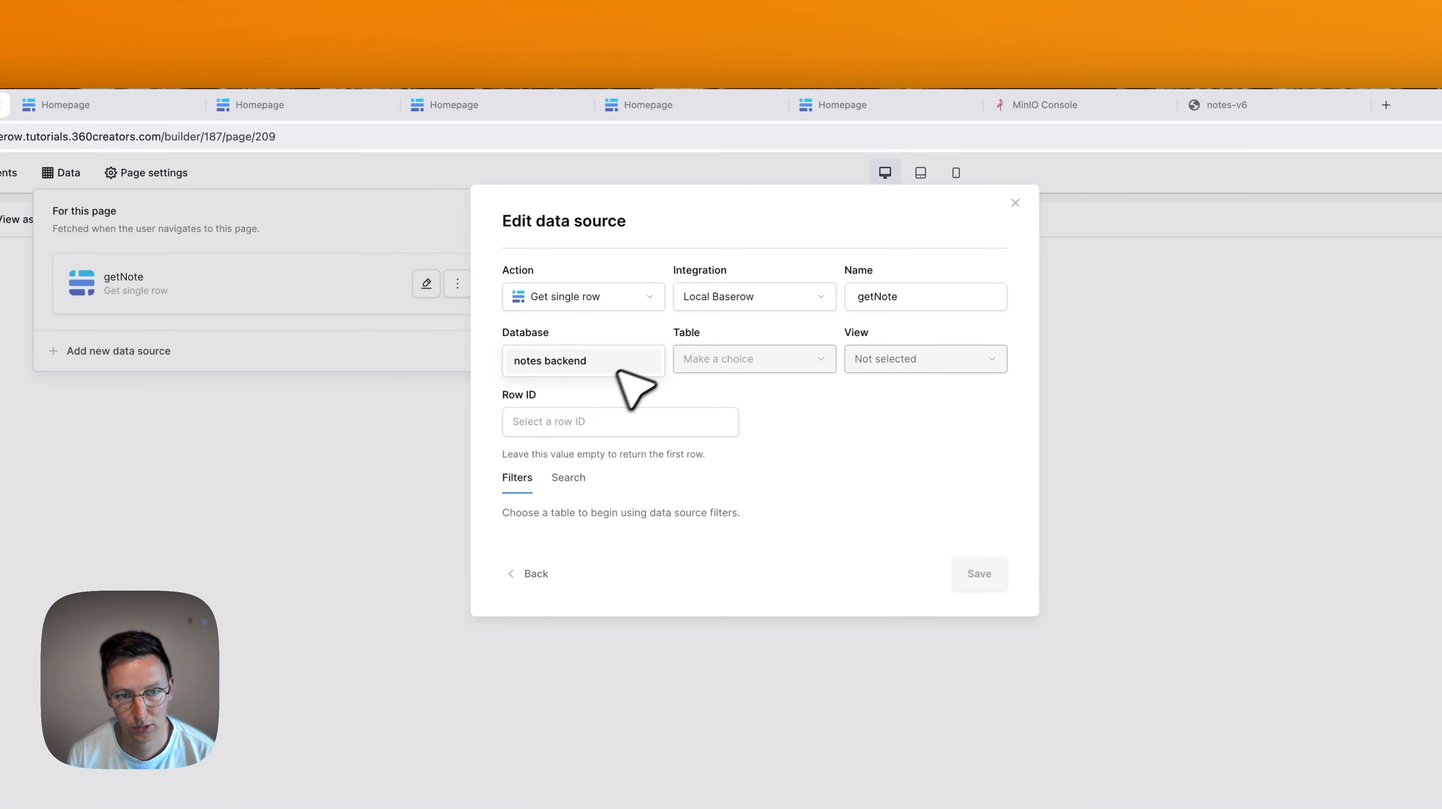
click(554, 362)
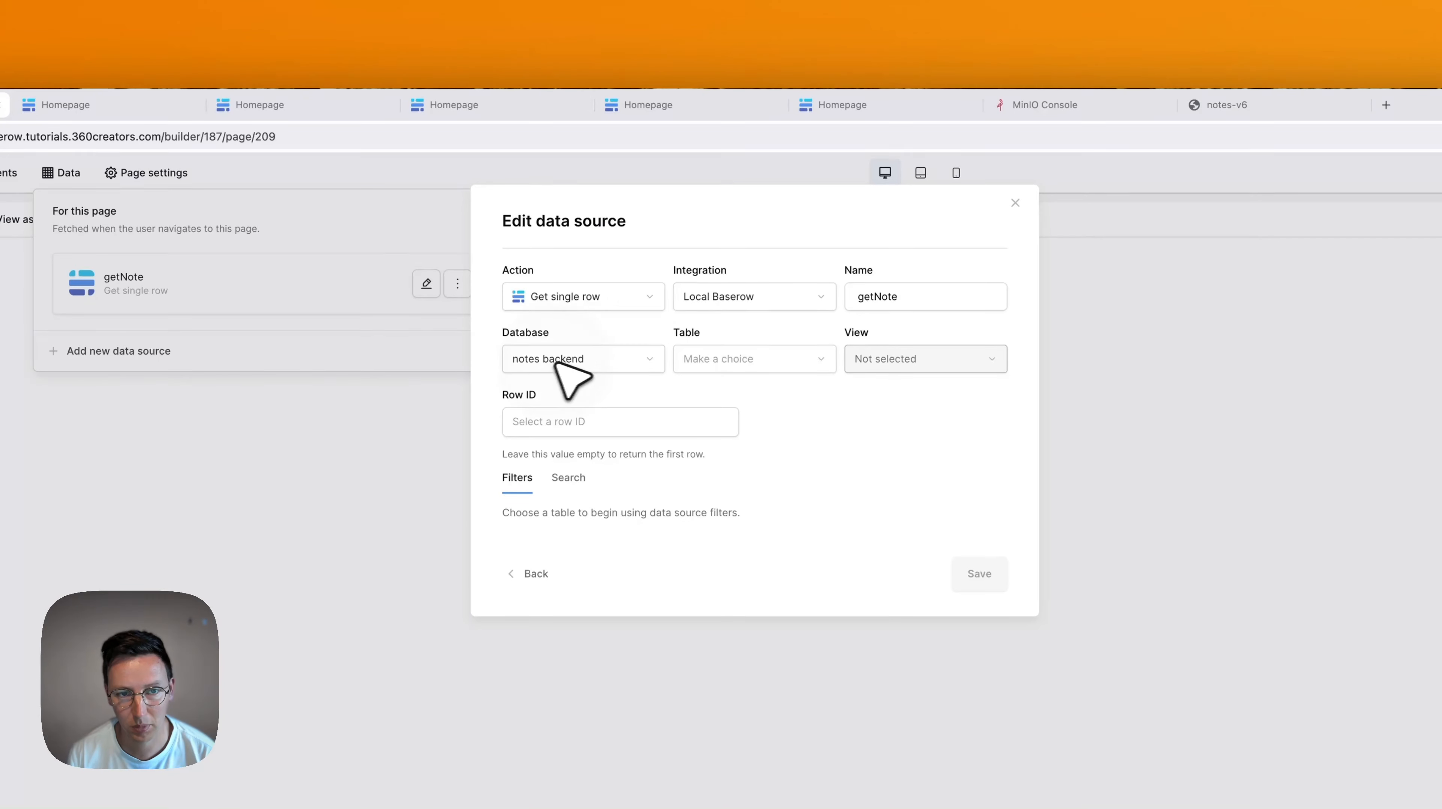
click(737, 365)
click(718, 360)
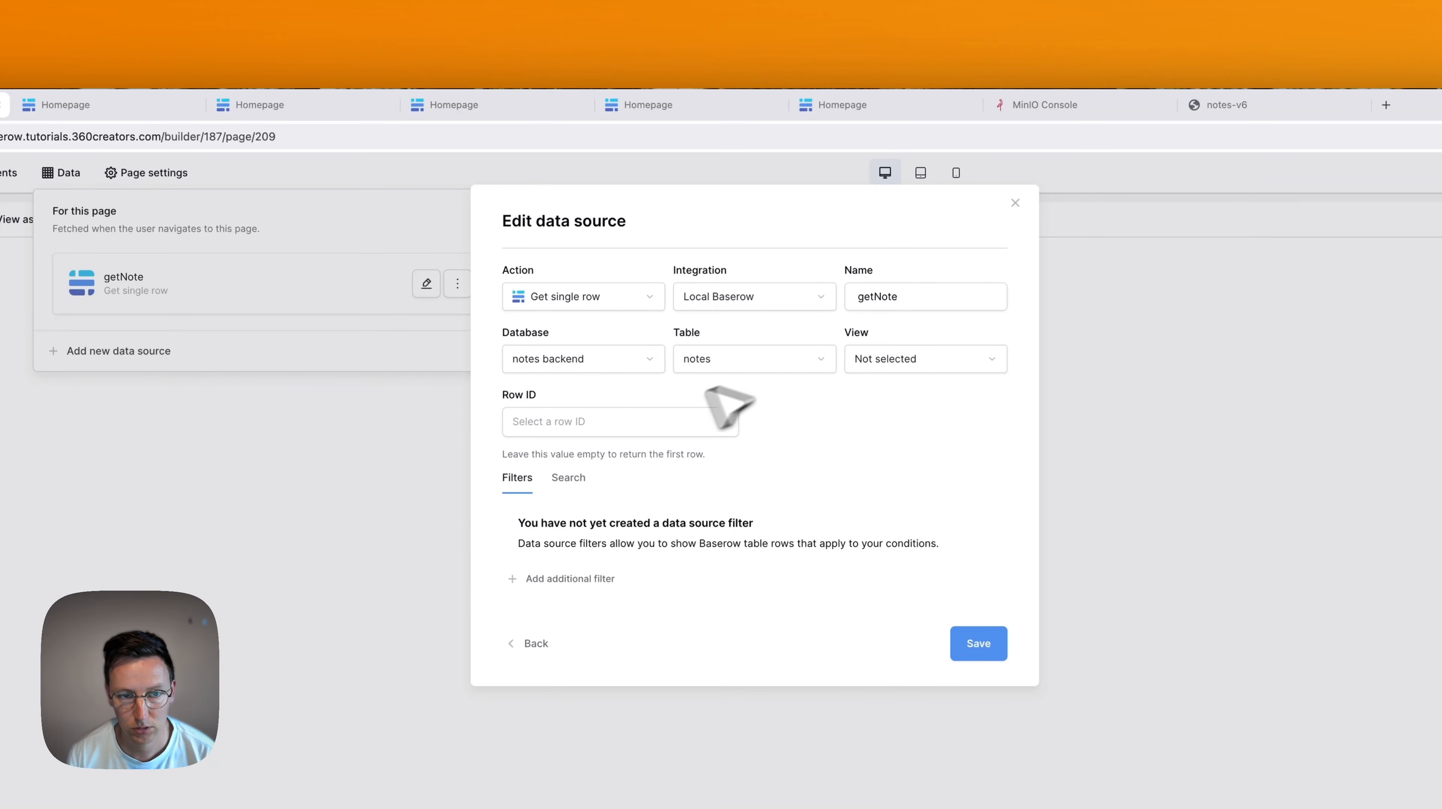
click(627, 424)
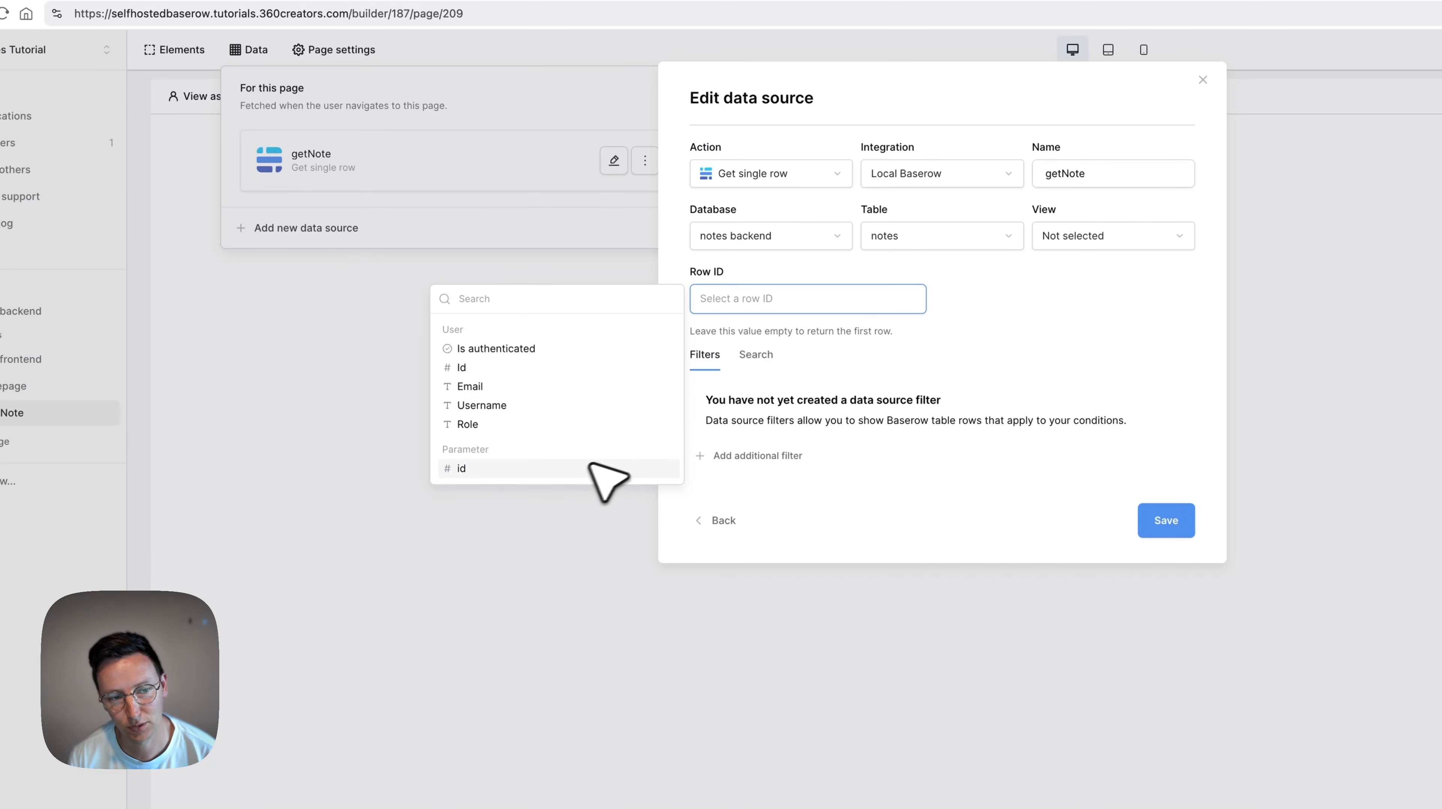
click(499, 468)
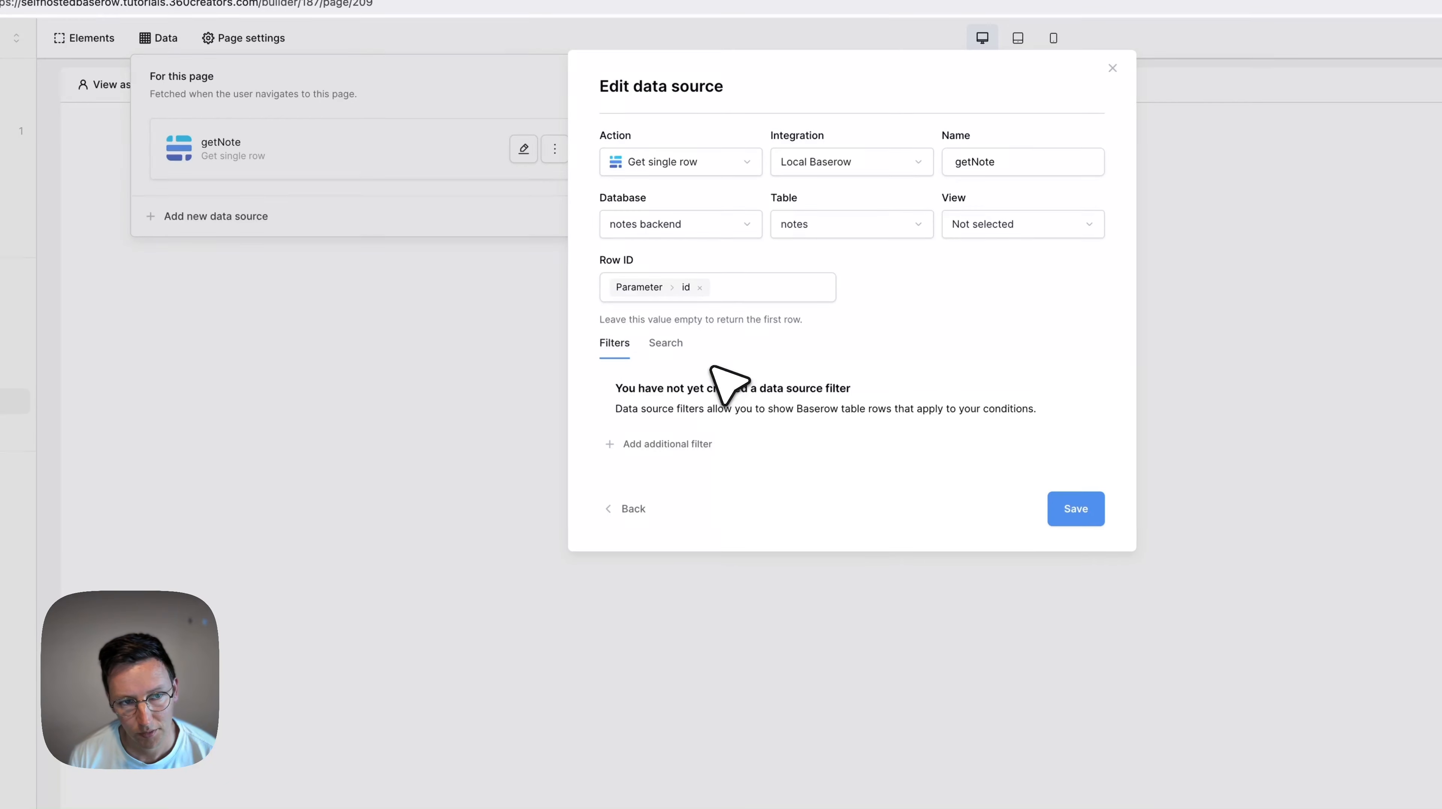
click(1075, 509)
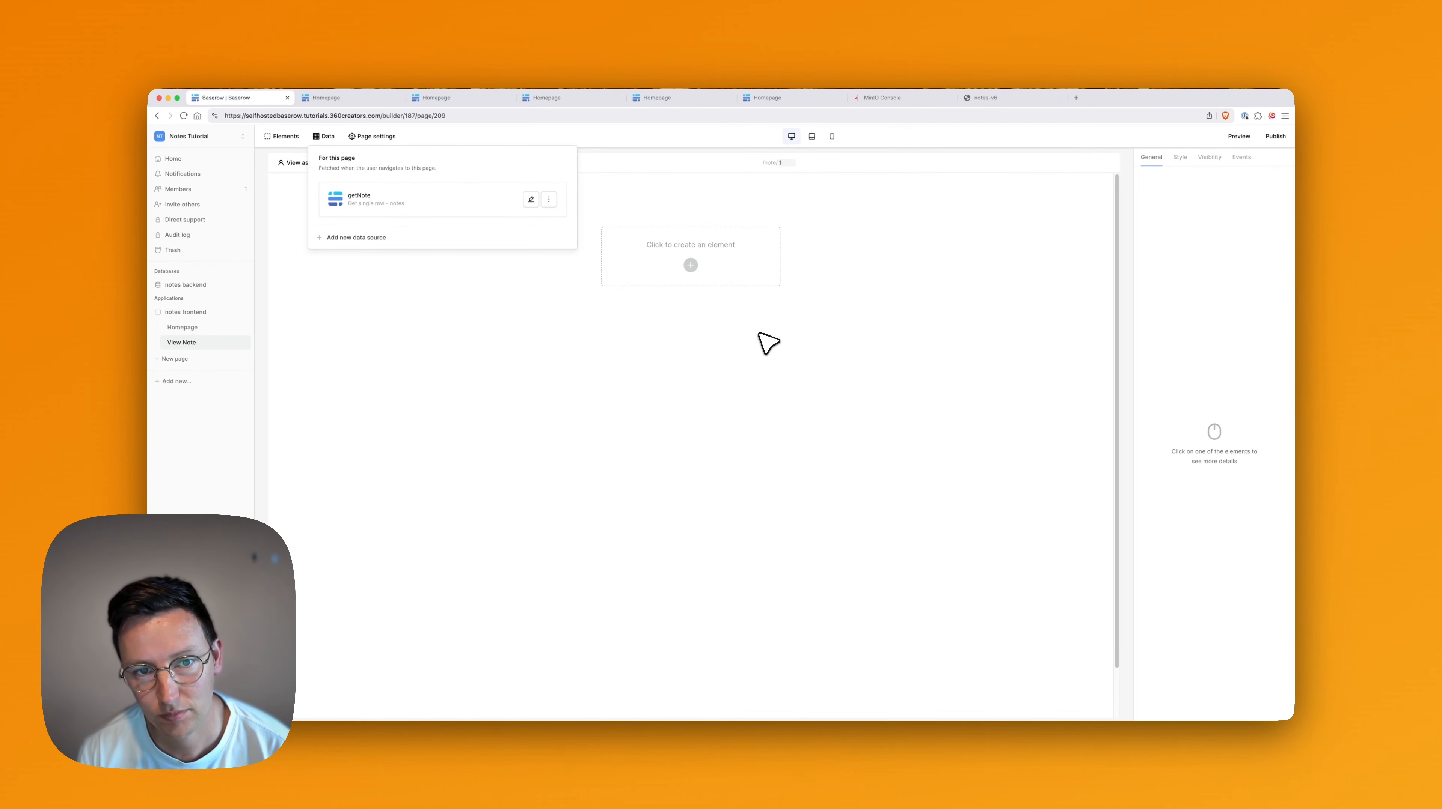
click(748, 336)
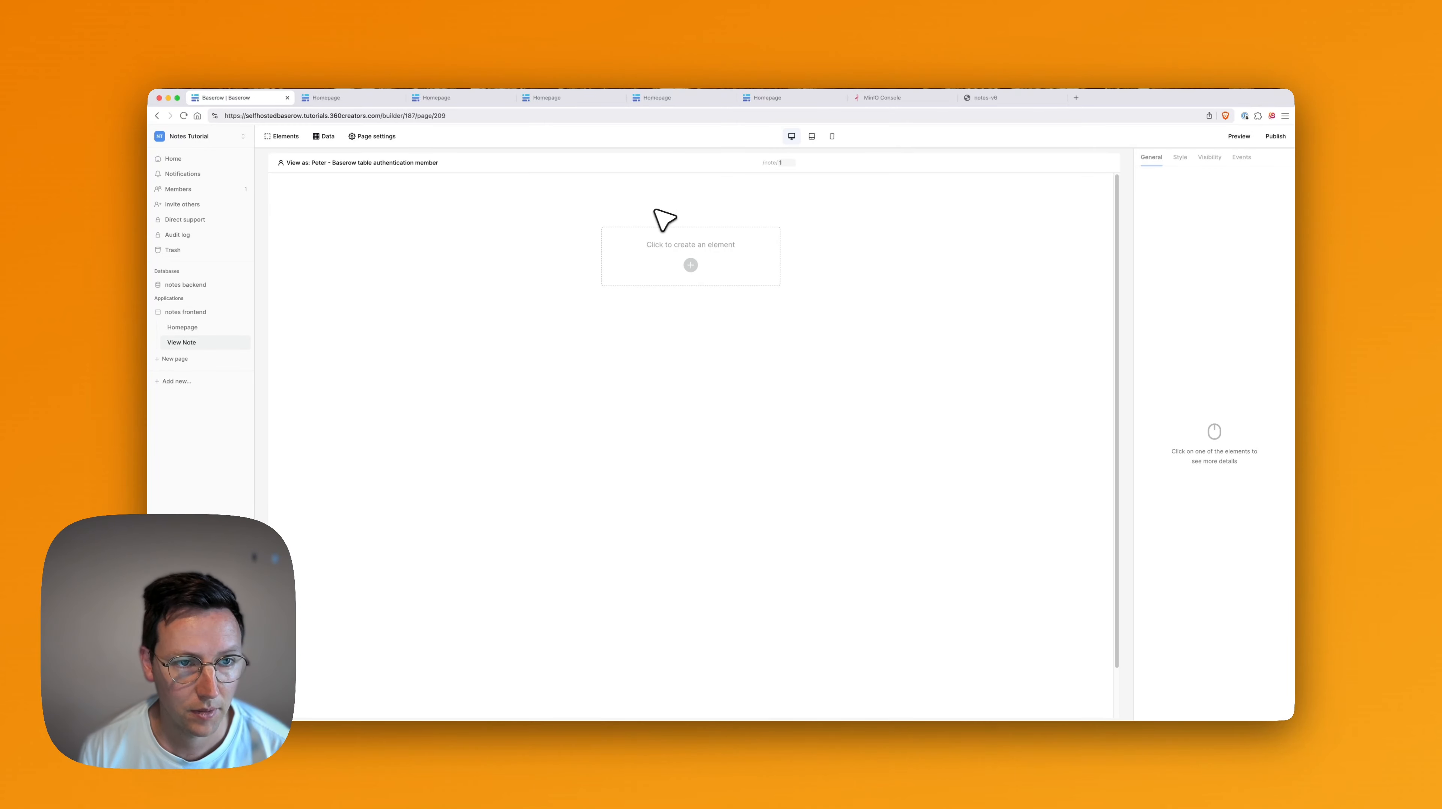
Add a heading whose text is bound to getNote's Note field.
click(696, 266)
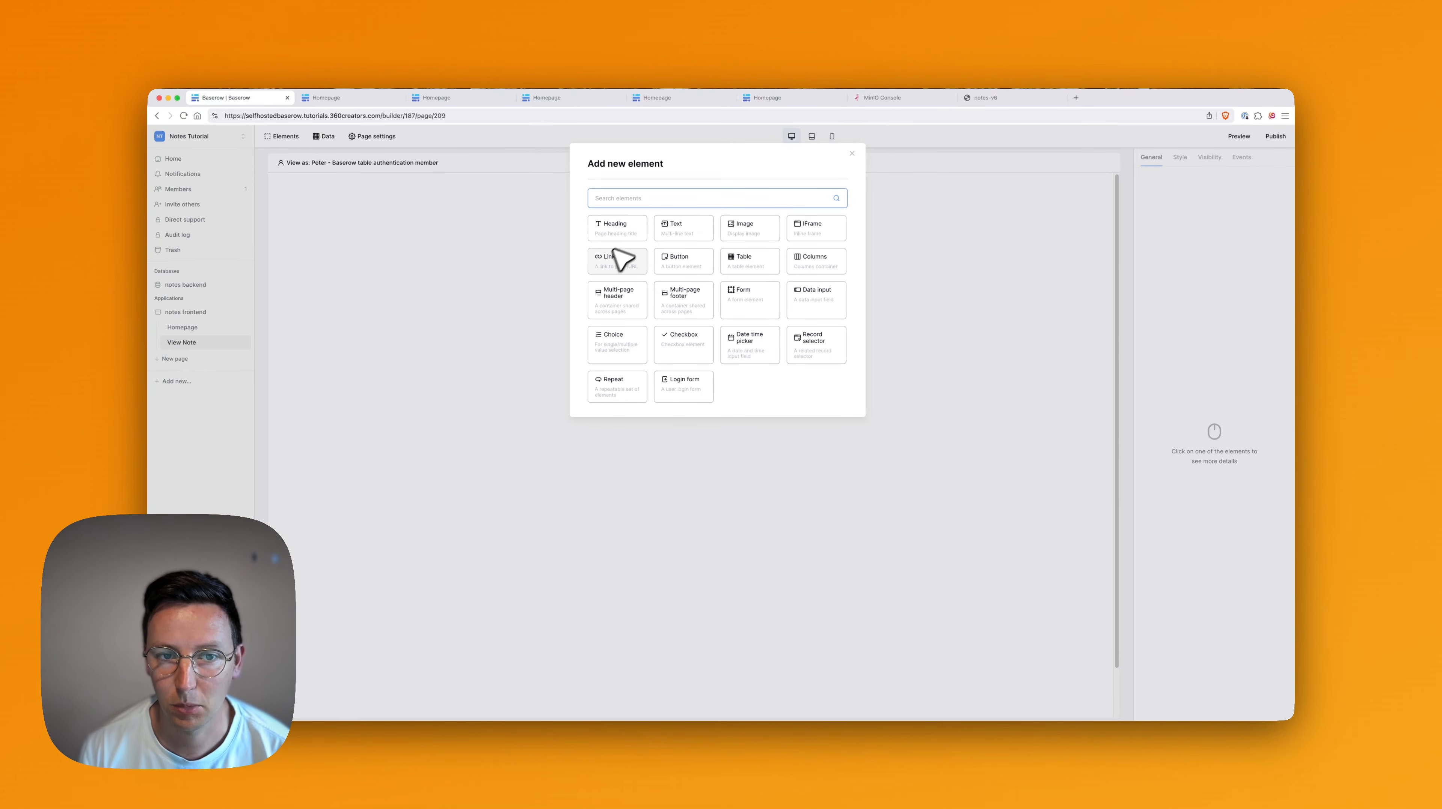
click(624, 236)
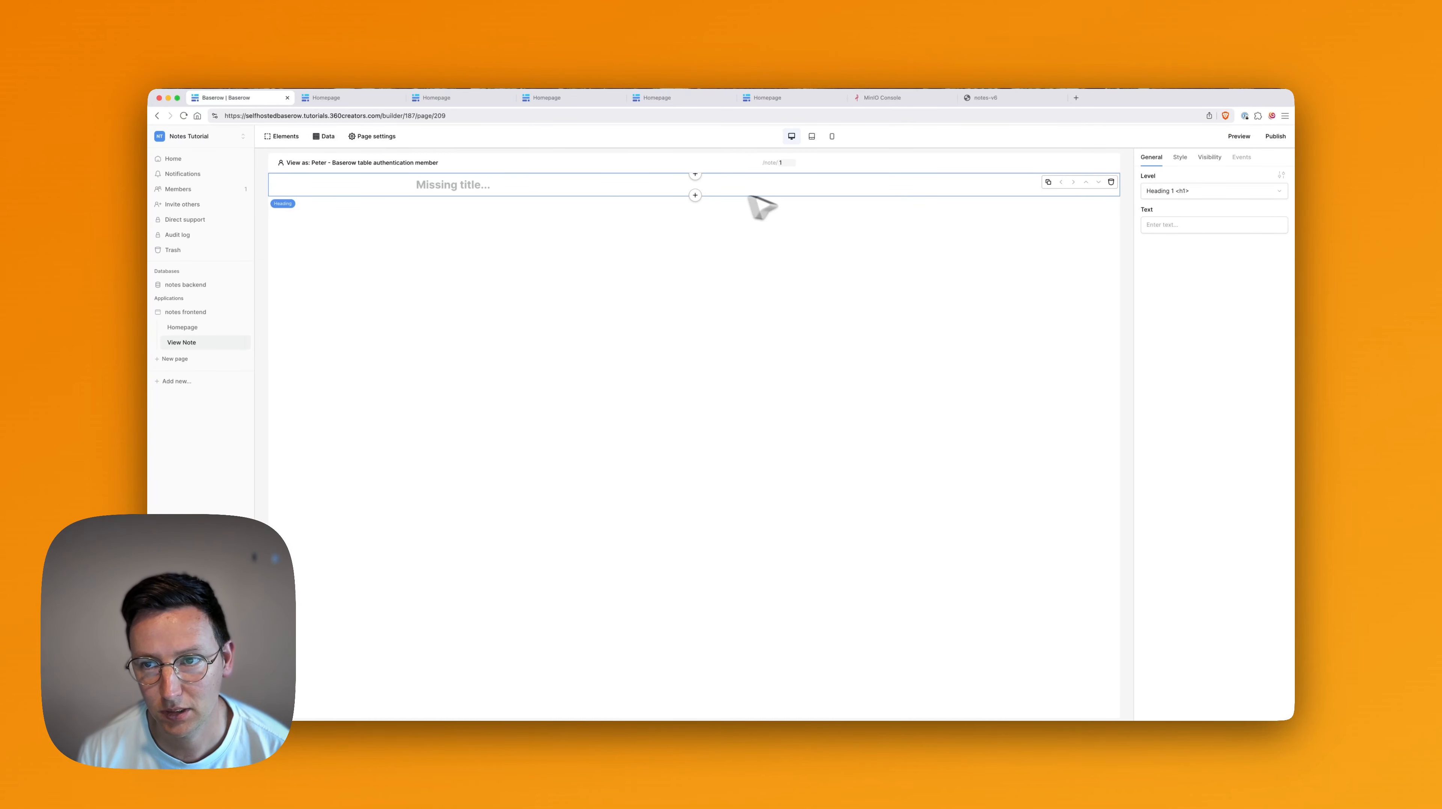
click(1163, 226)
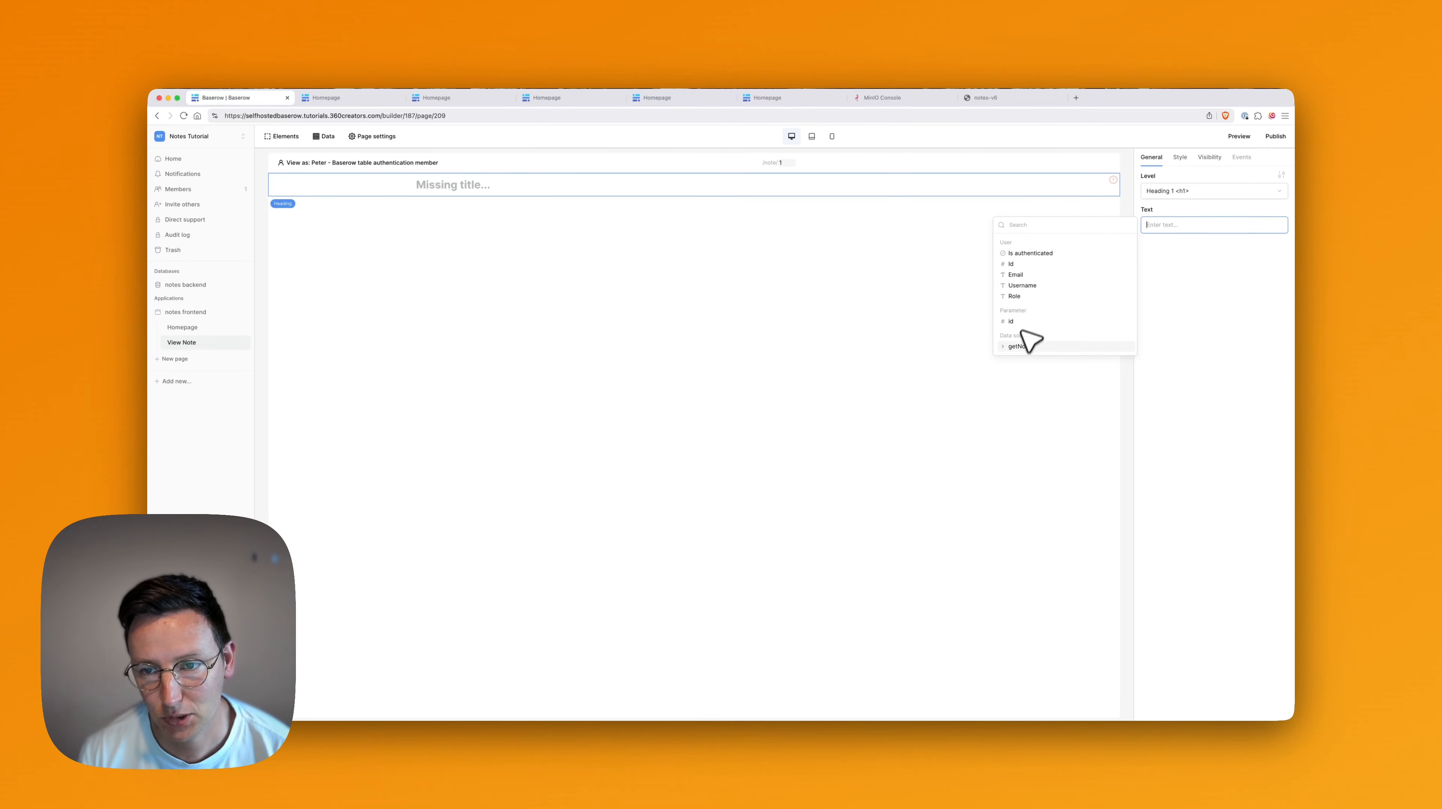
click(1008, 348)
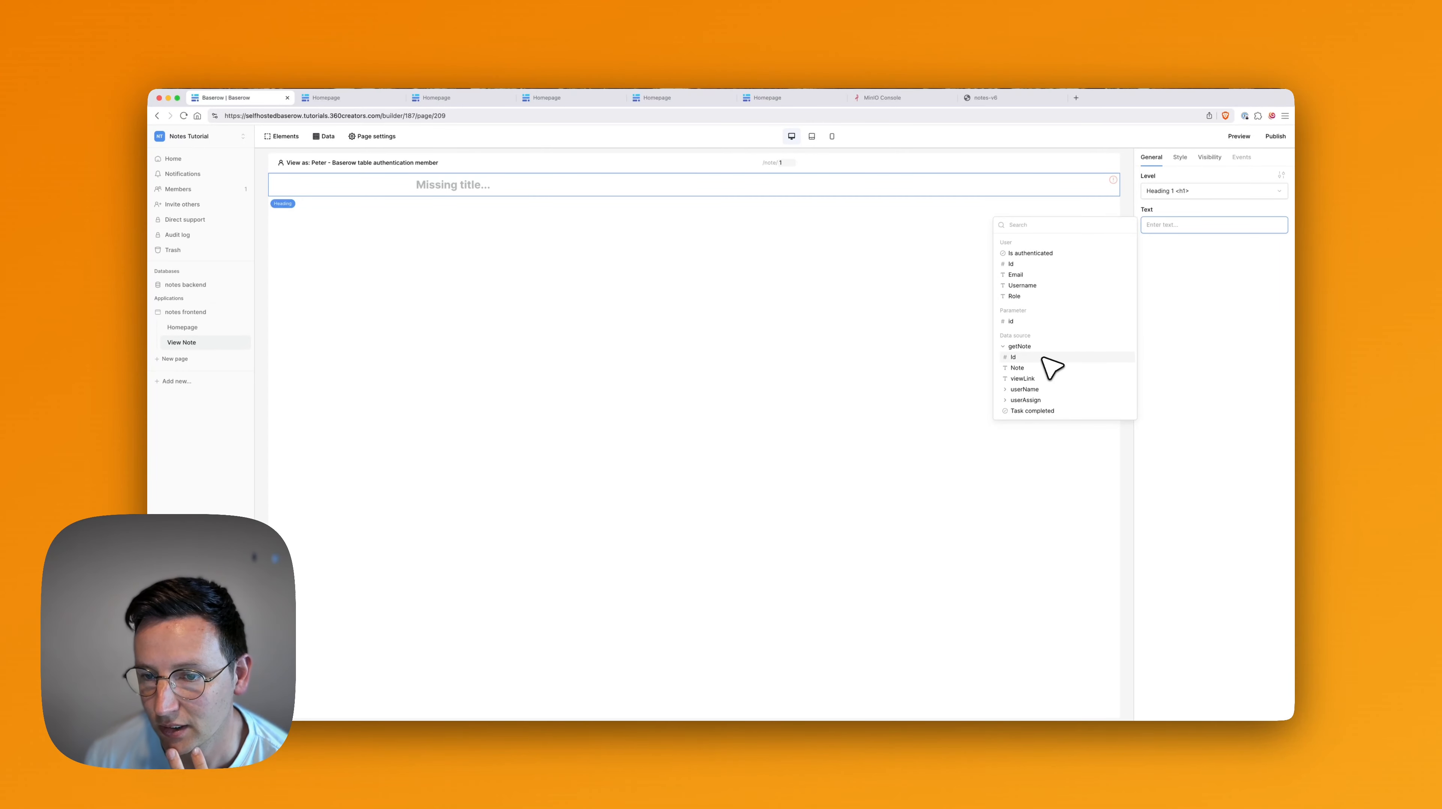
click(1017, 368)
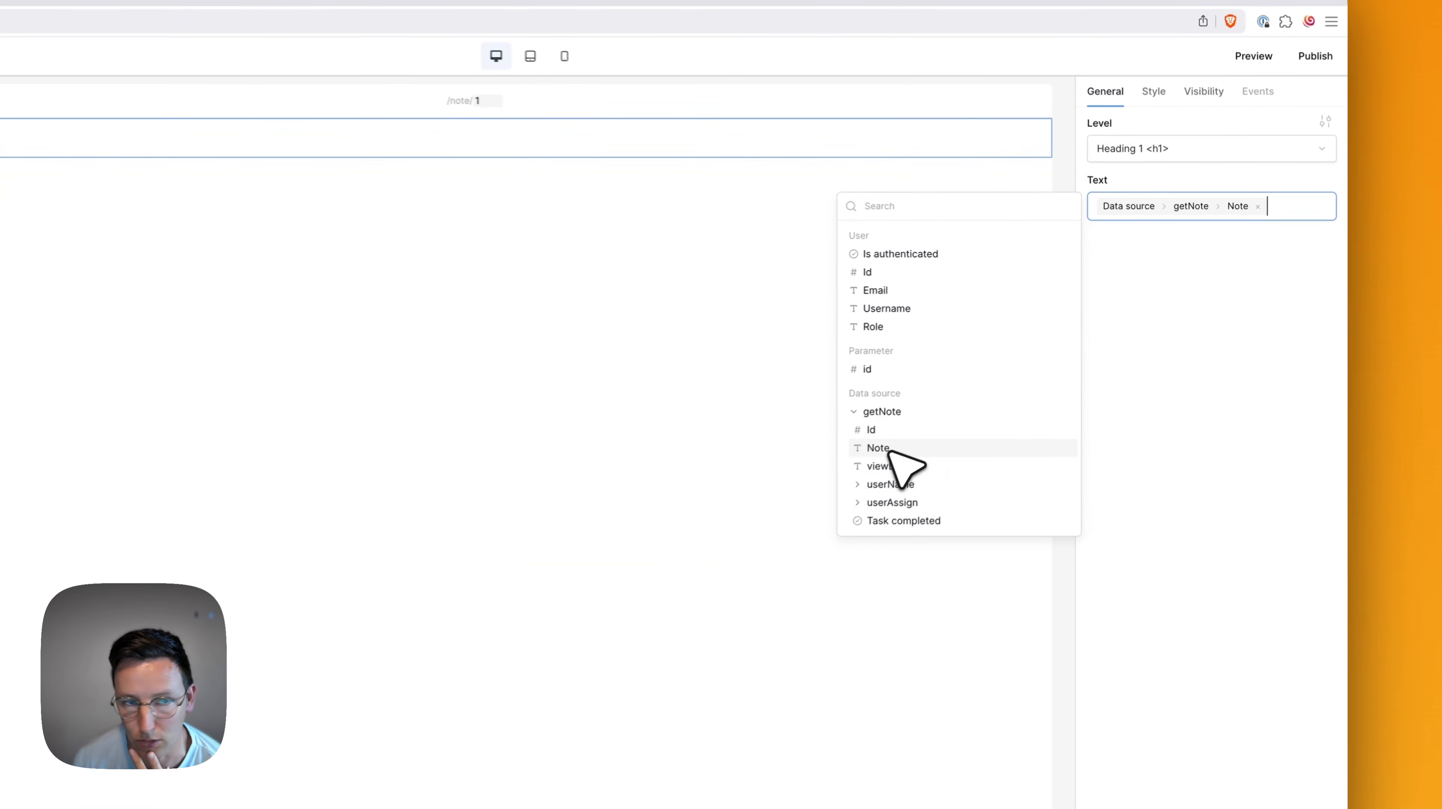
click(1229, 406)
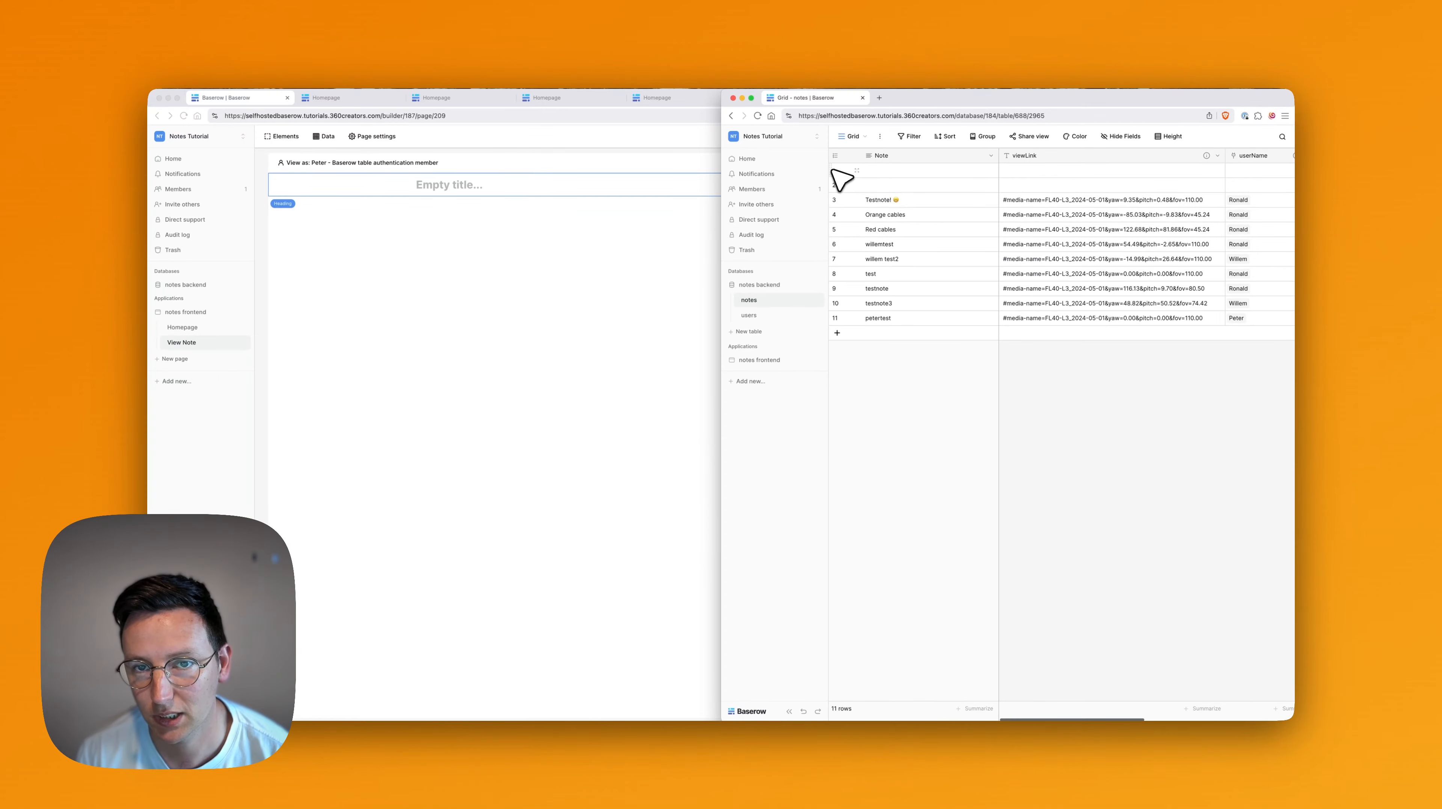
Change row 1's Note in the notes table to 'Creating a quick note'.
click(926, 172)
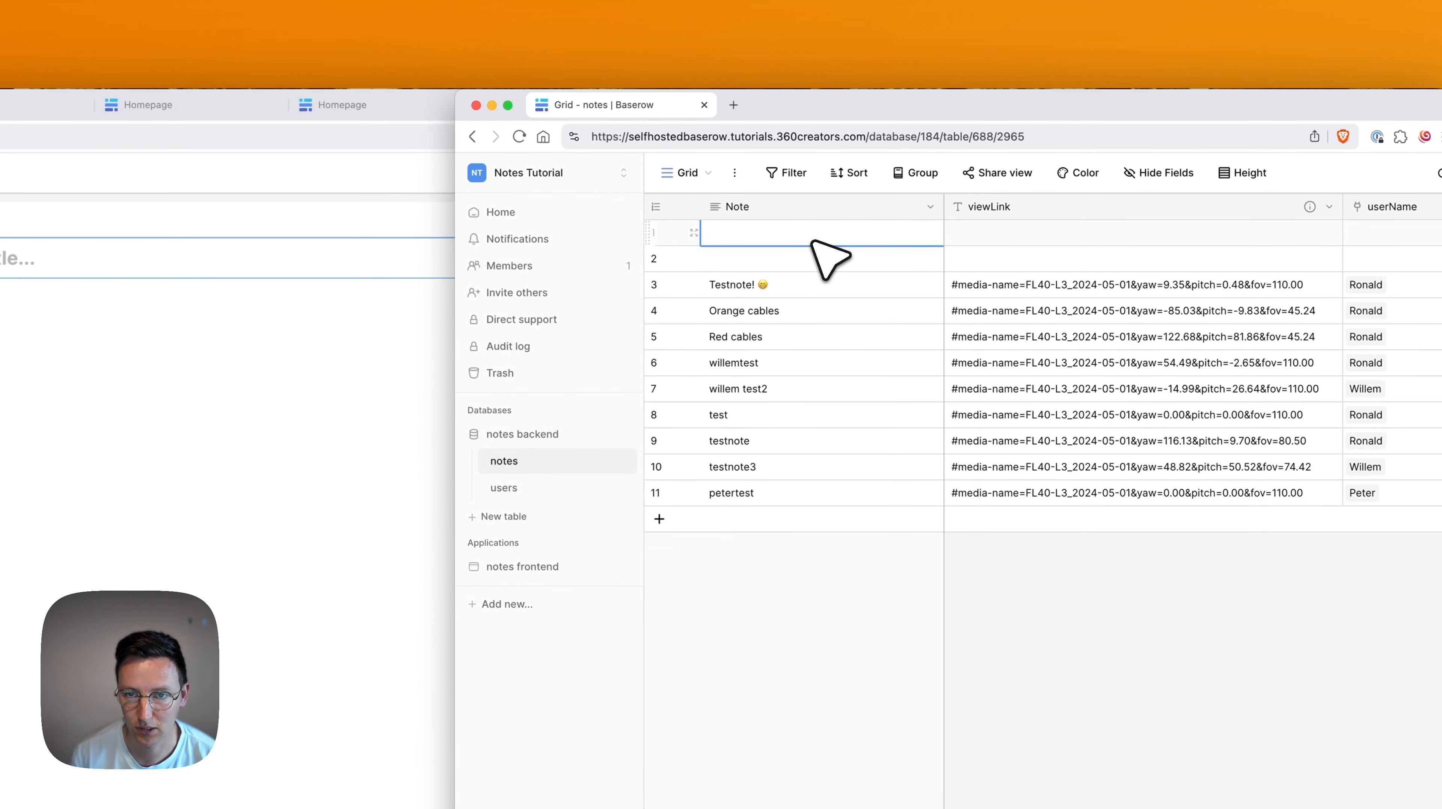
text(Cr)
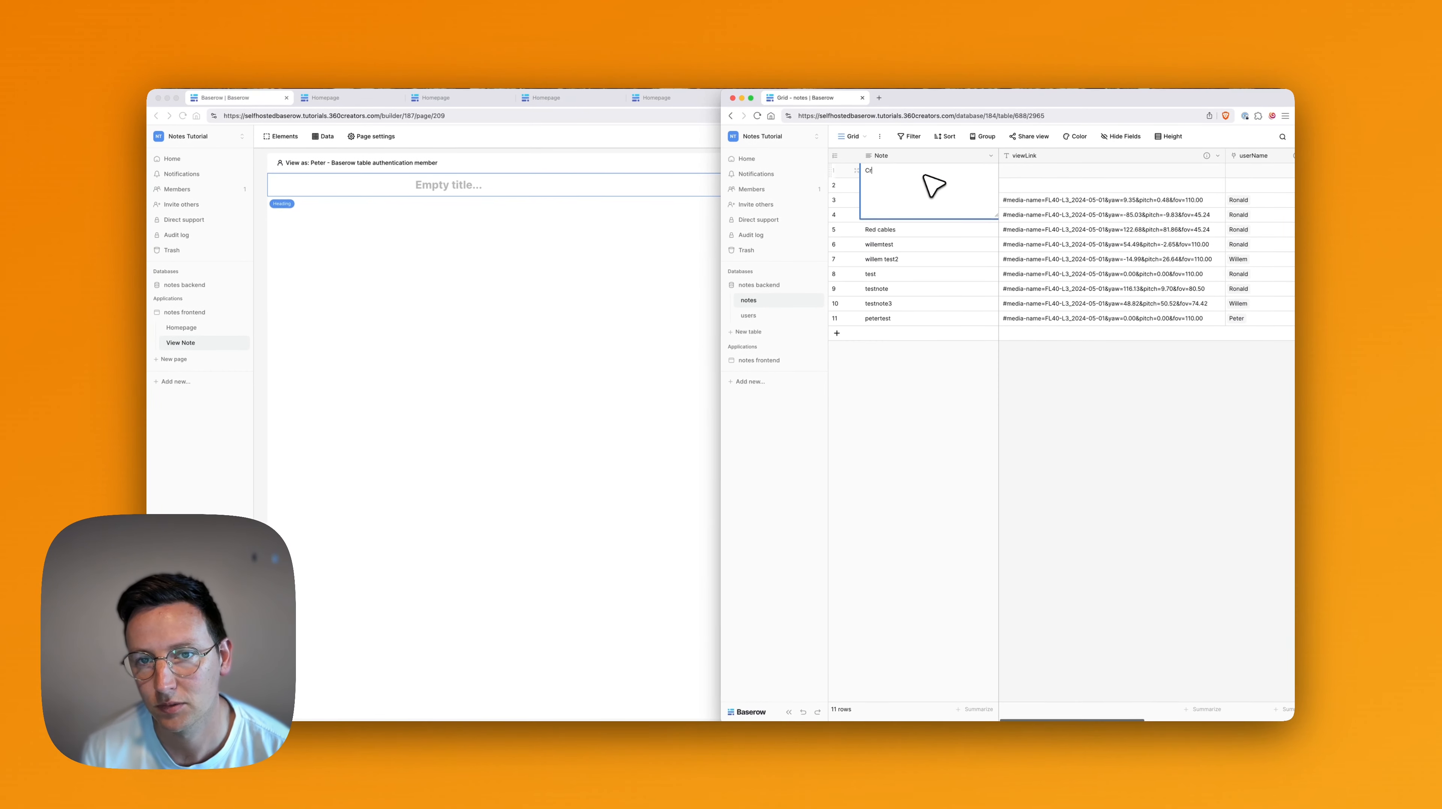
text(eating a quic)
key(BackSpace)
text(quick)
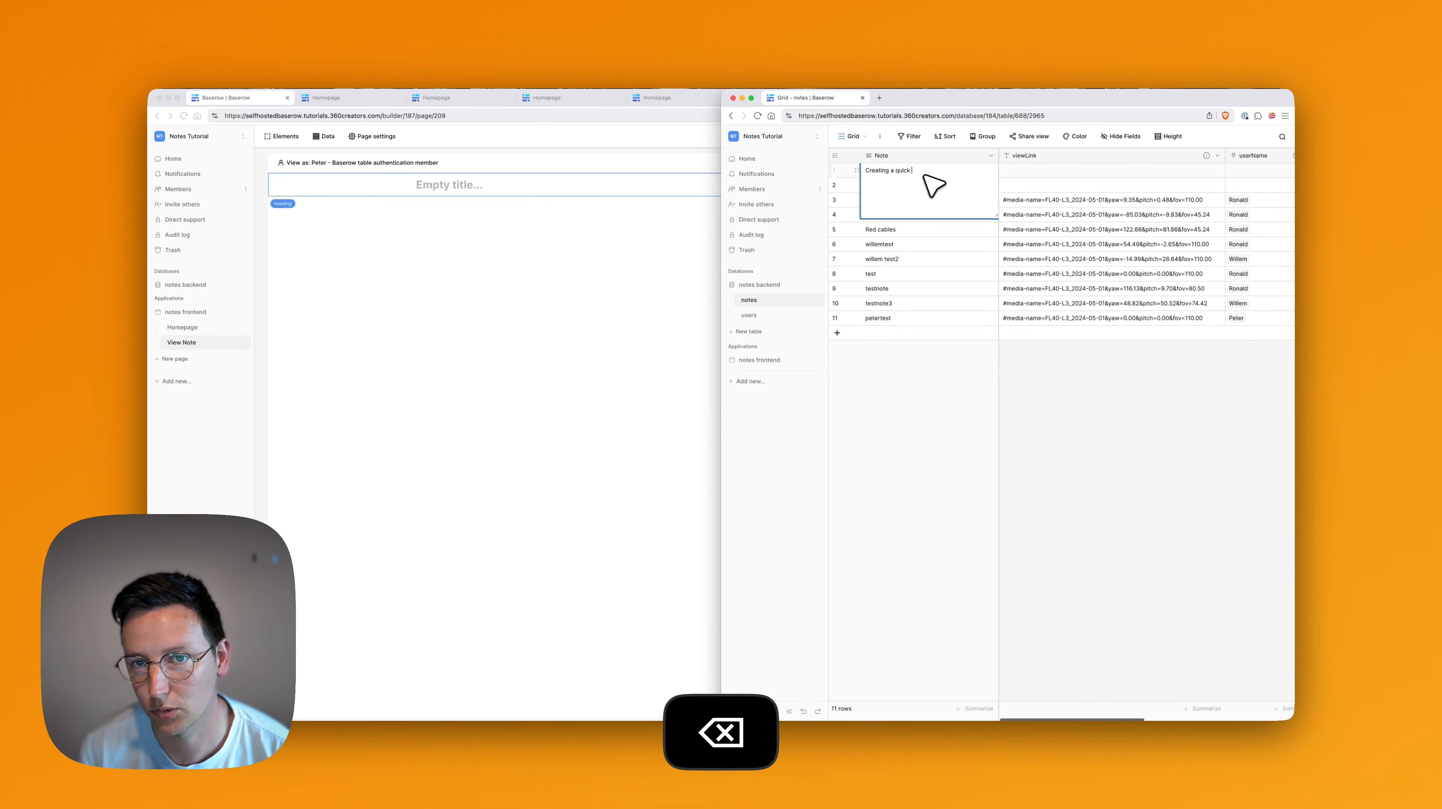
key(Tab)
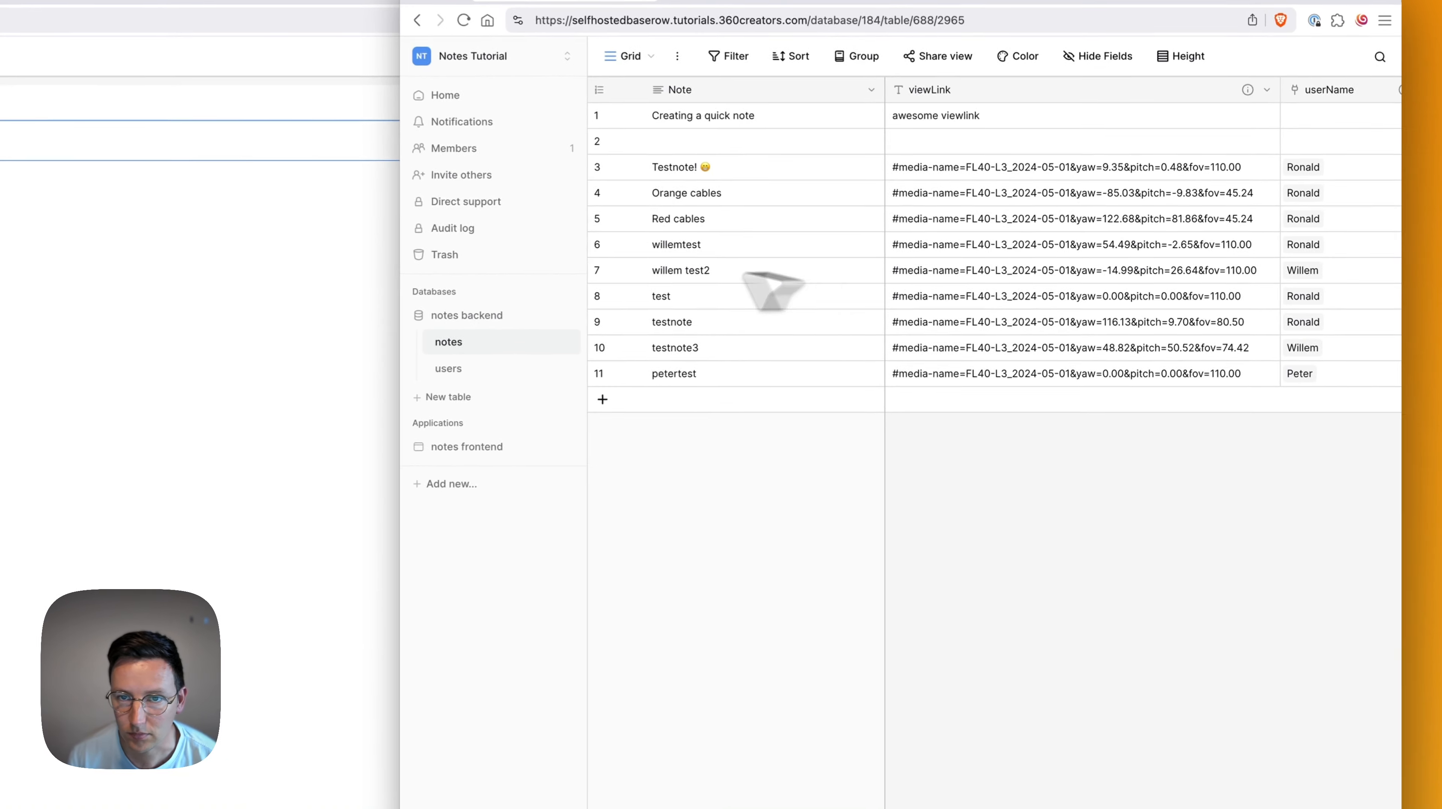
Reload View Note in the builder so the heading shows the updated note text.
click(624, 220)
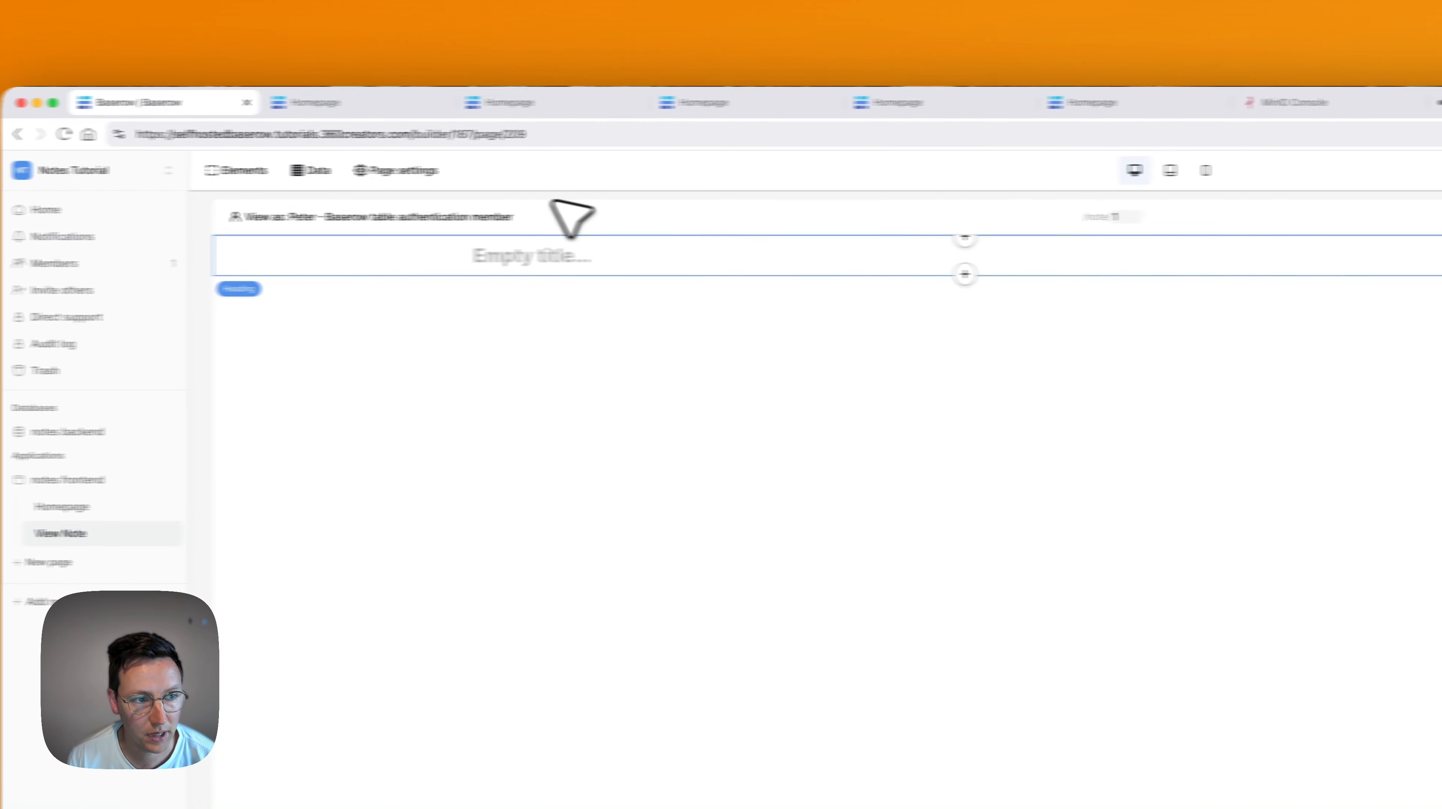
click(149, 505)
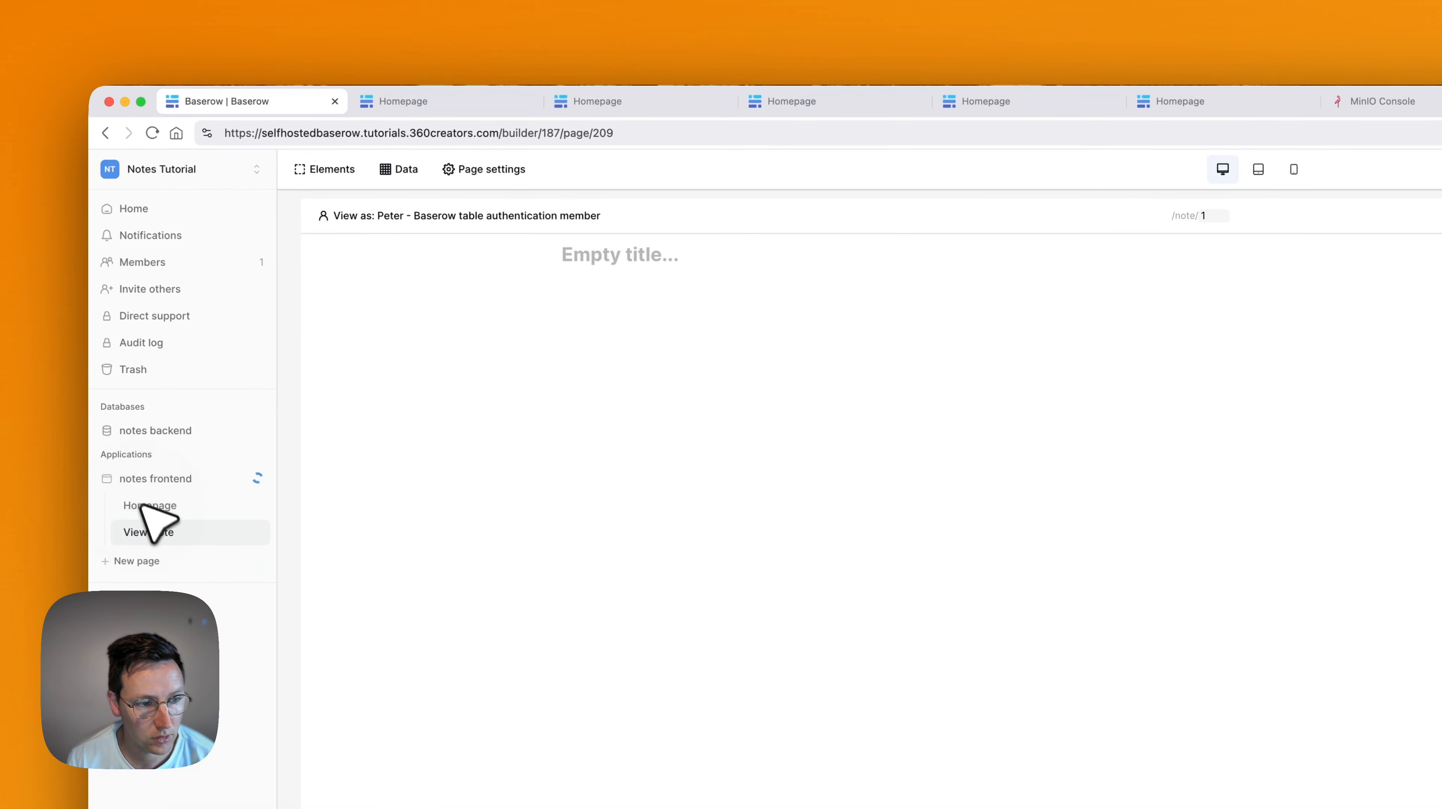
click(170, 533)
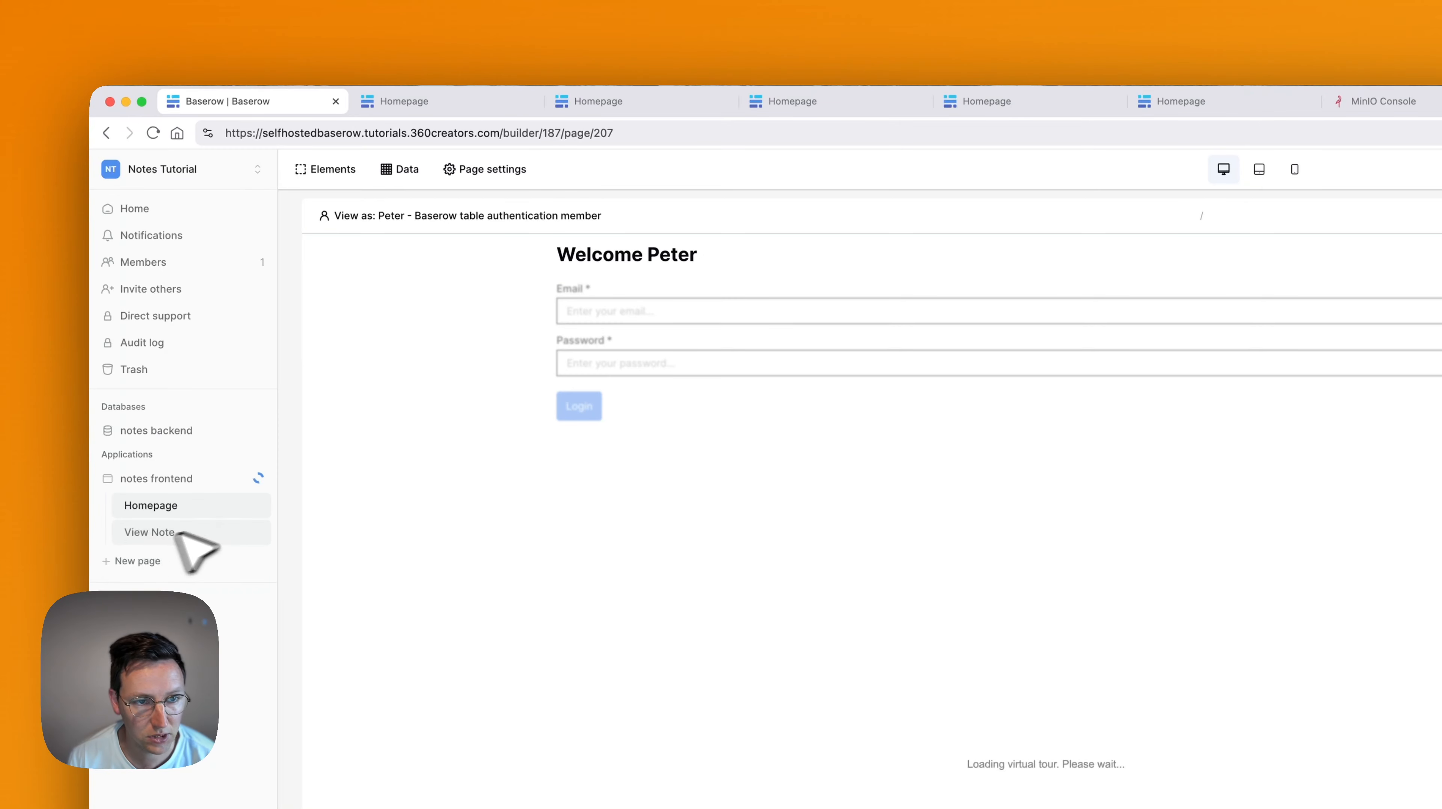
click(918, 266)
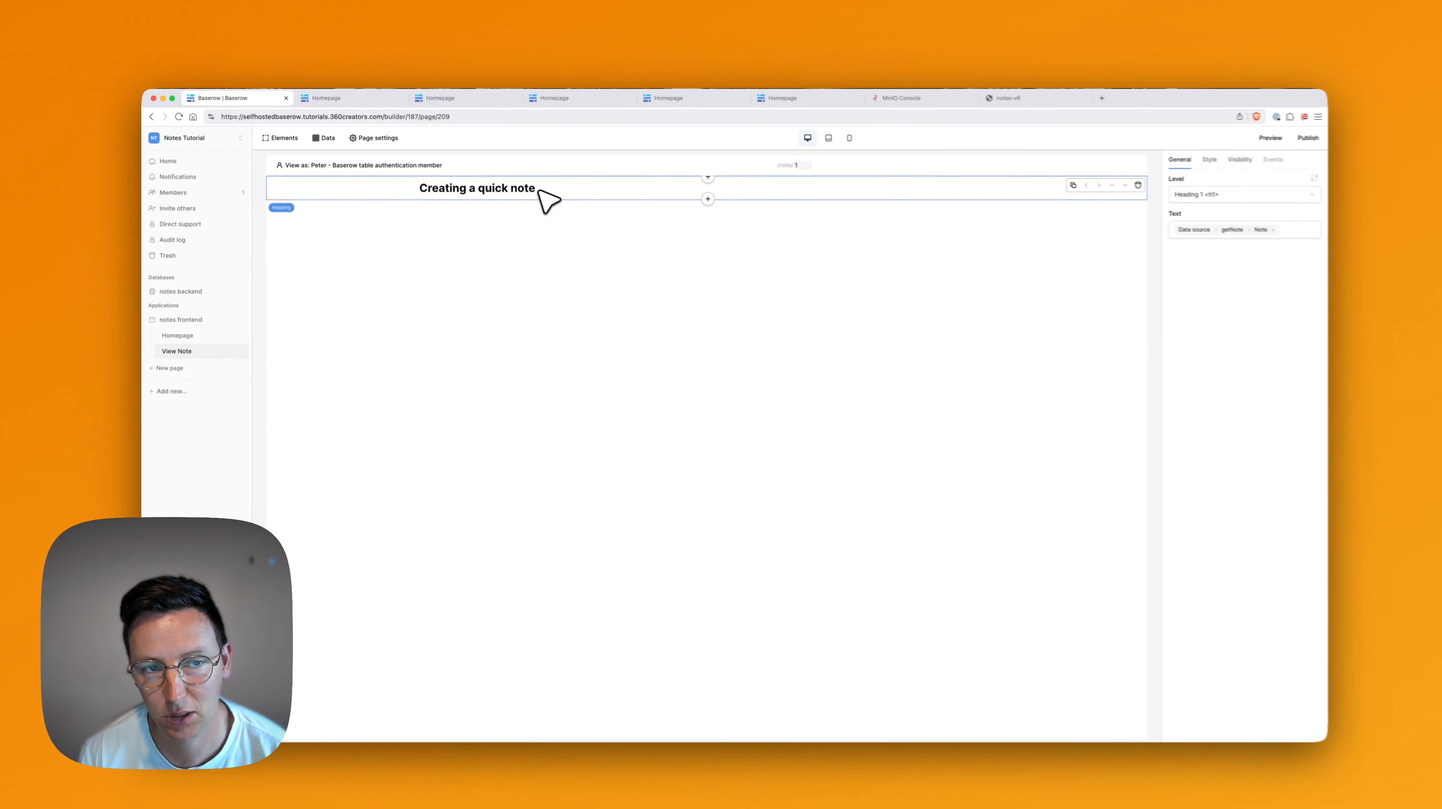
key(super+Tab)
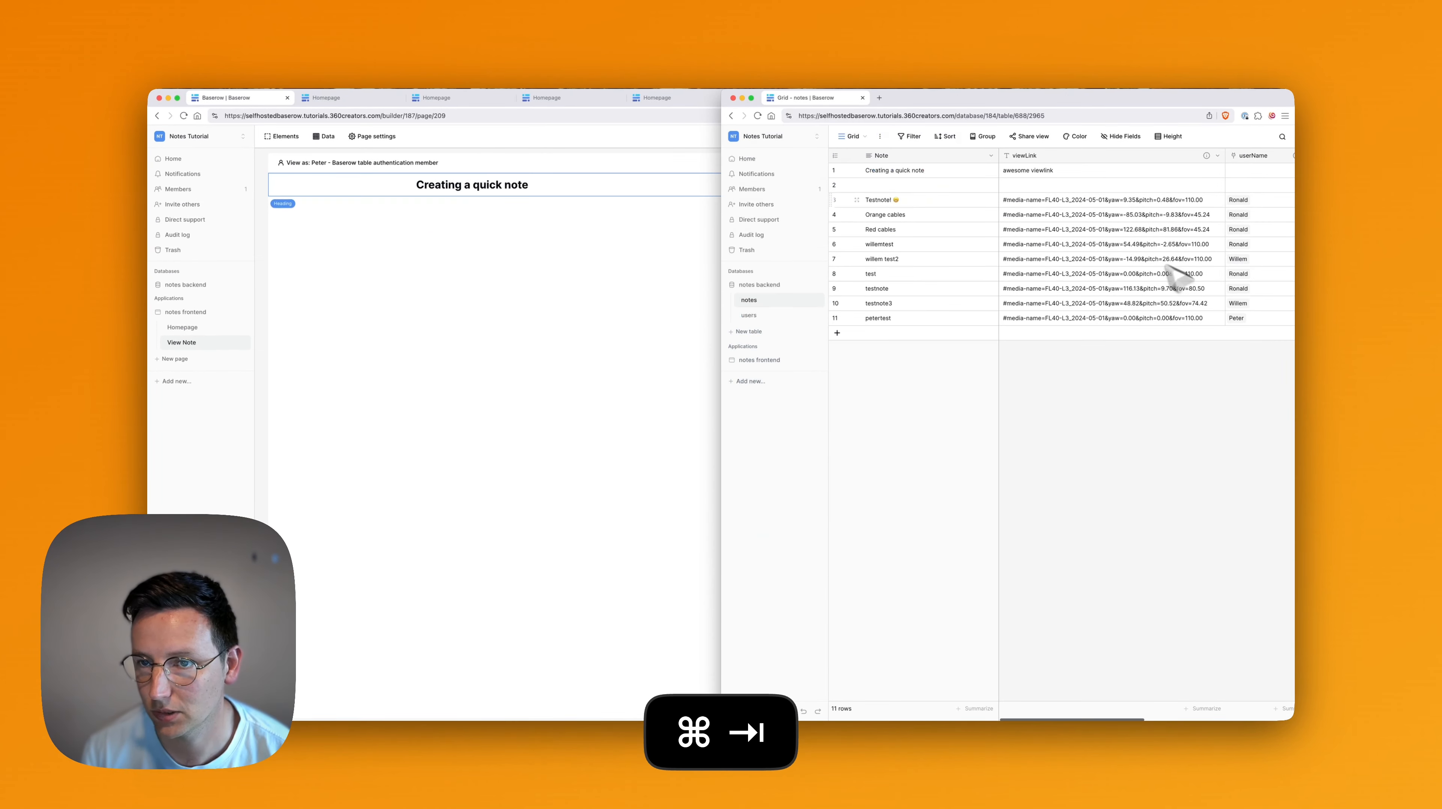
scroll(1100, 193, right, 5)
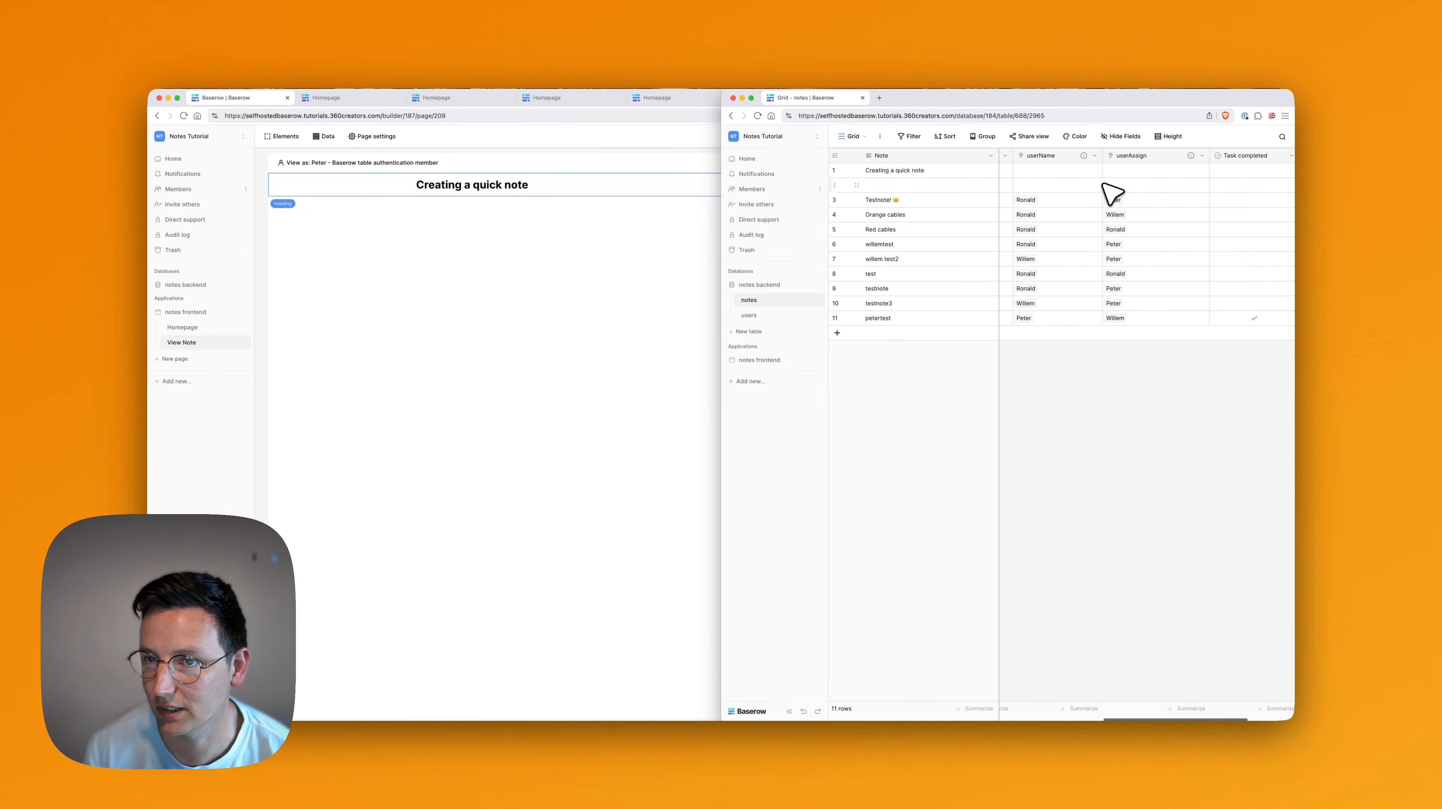
scroll(1194, 200, left, 4)
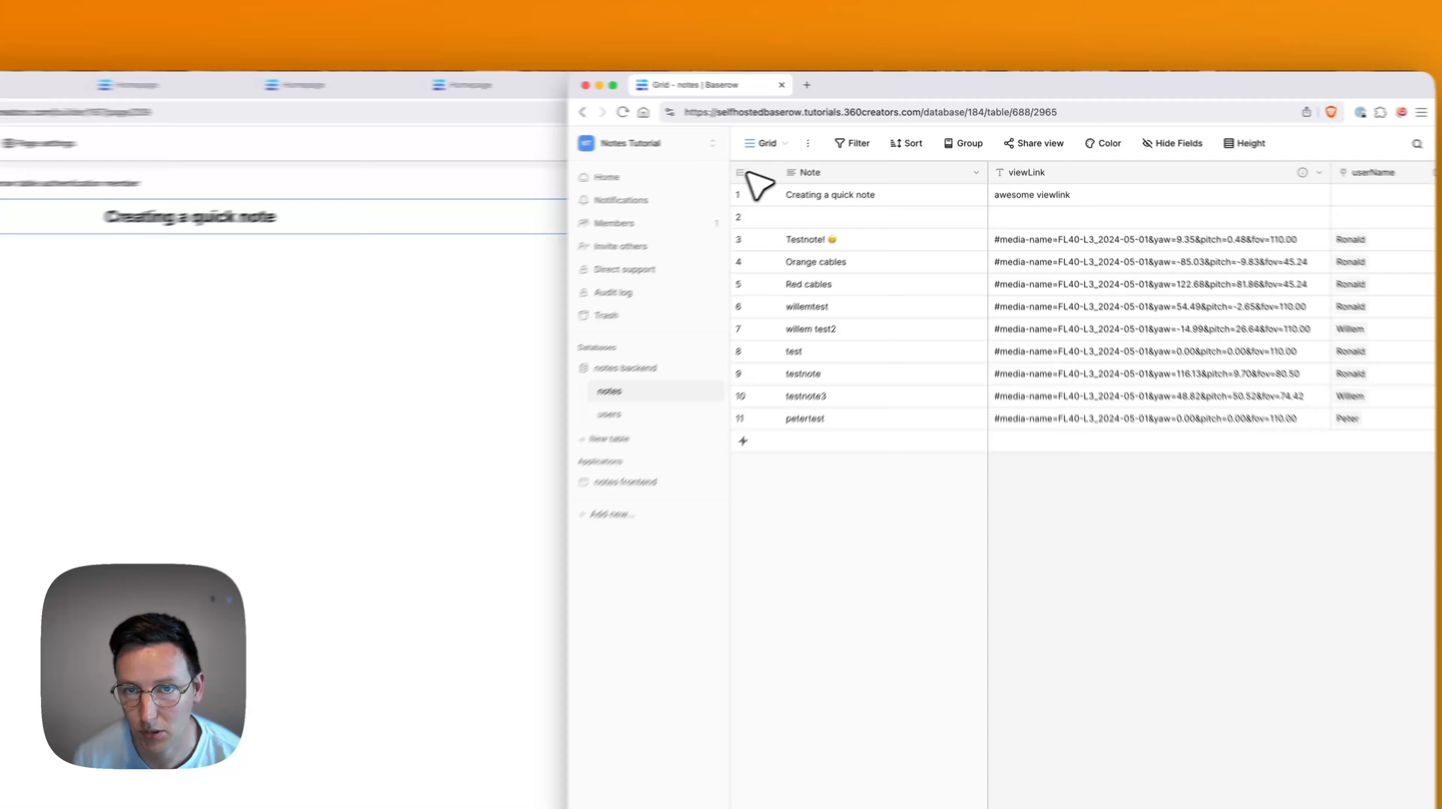
click(834, 156)
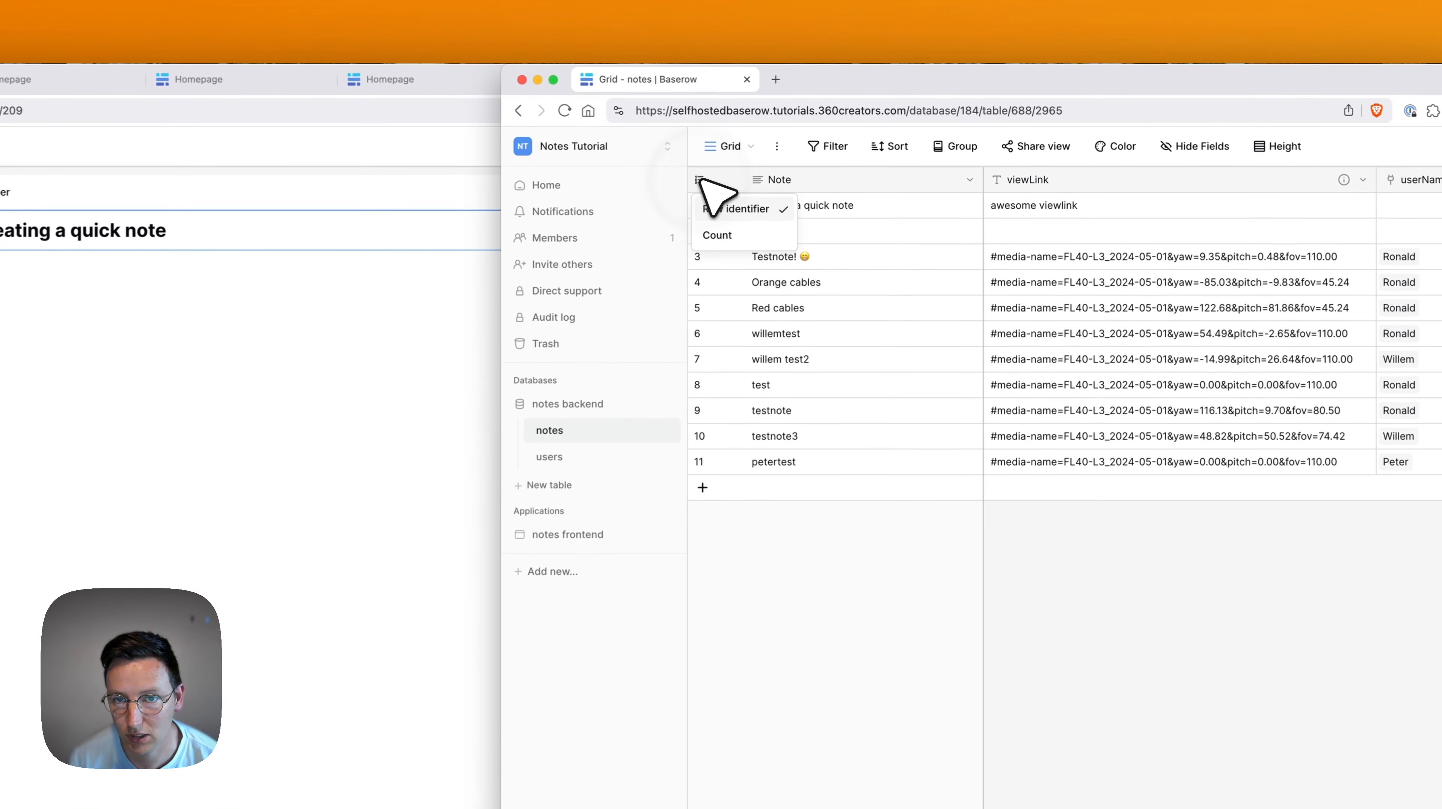
click(889, 630)
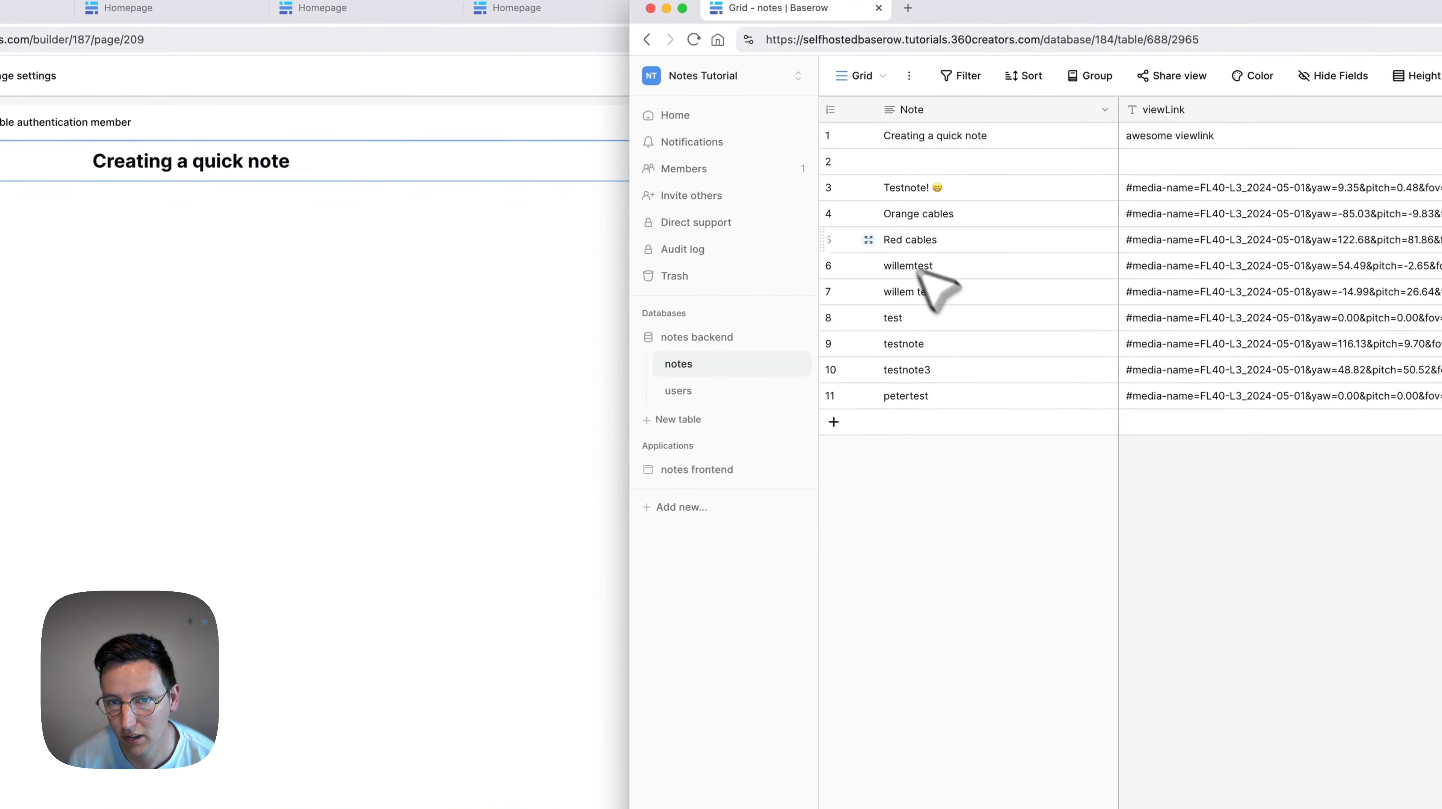
Preview note id 5 and confirm in the notes table that row 5 is 'Red cables'.
click(441, 383)
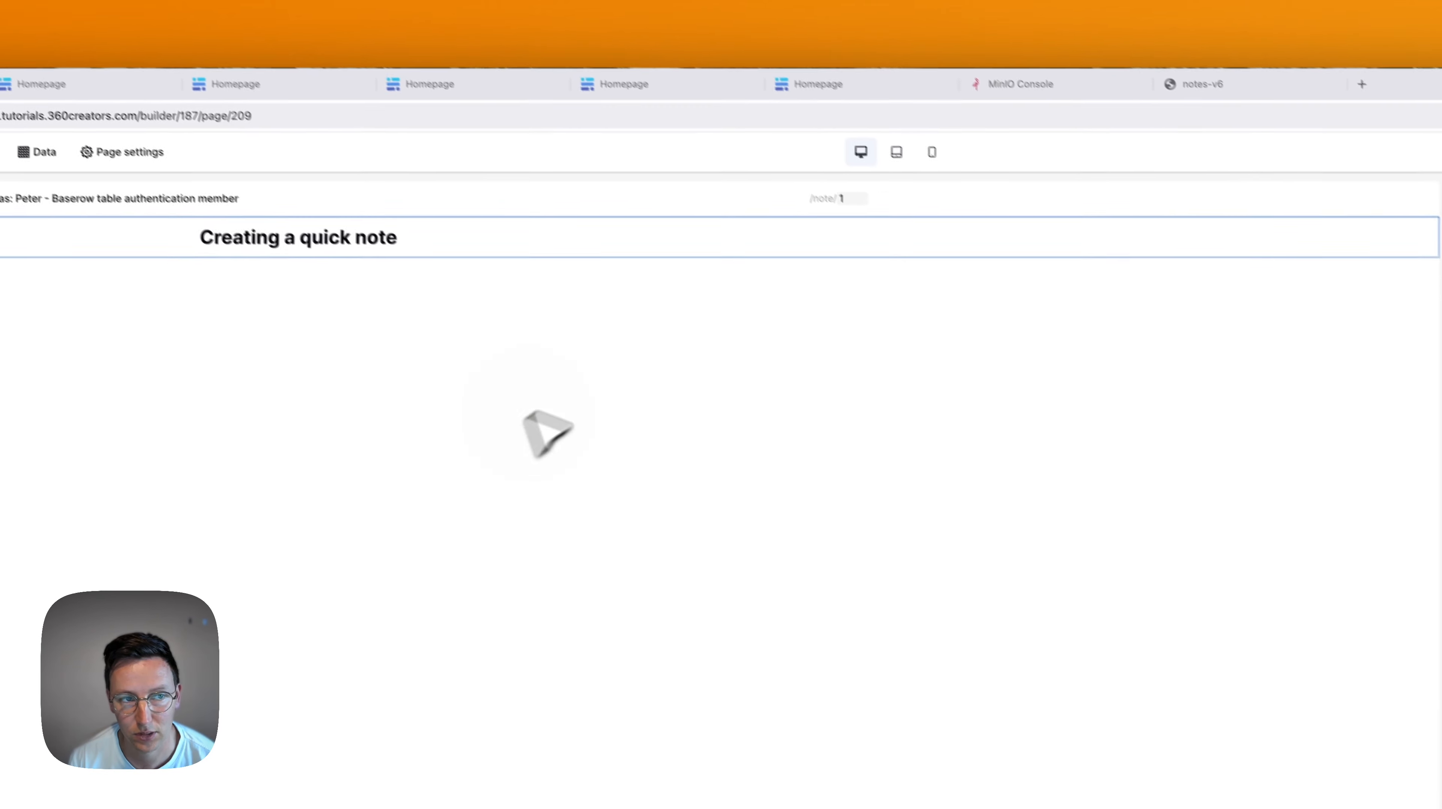
key(super+a)
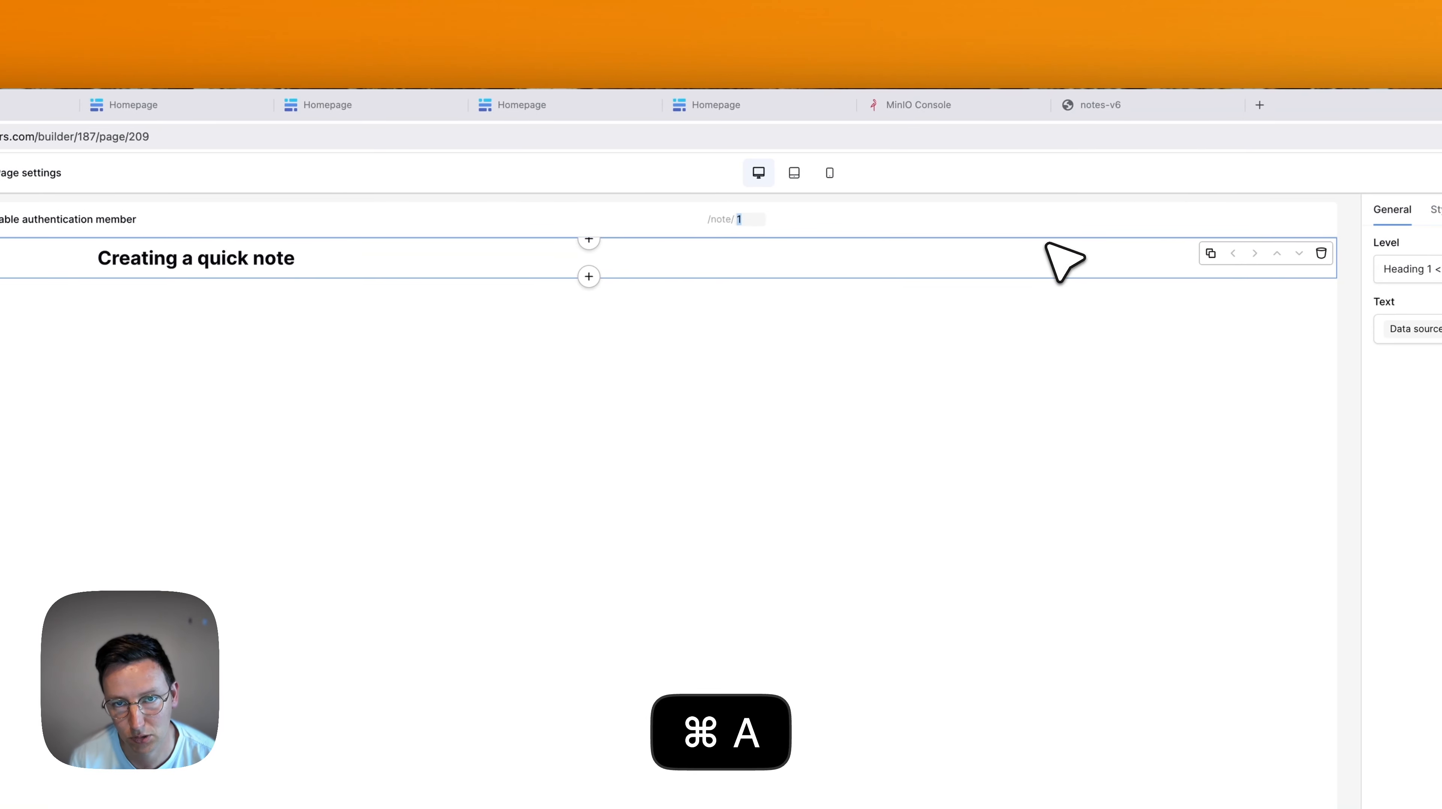
text(5)
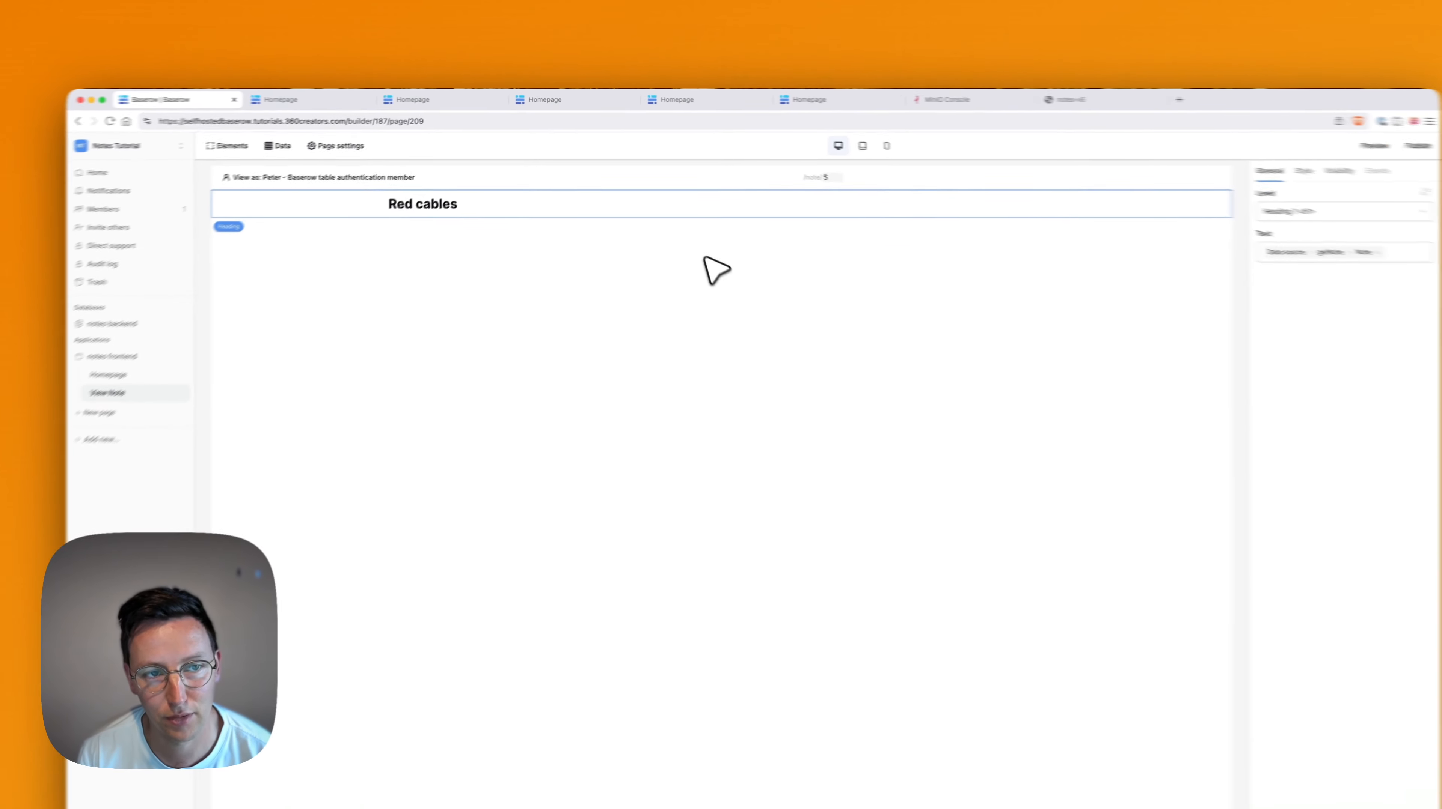
key(super+Tab)
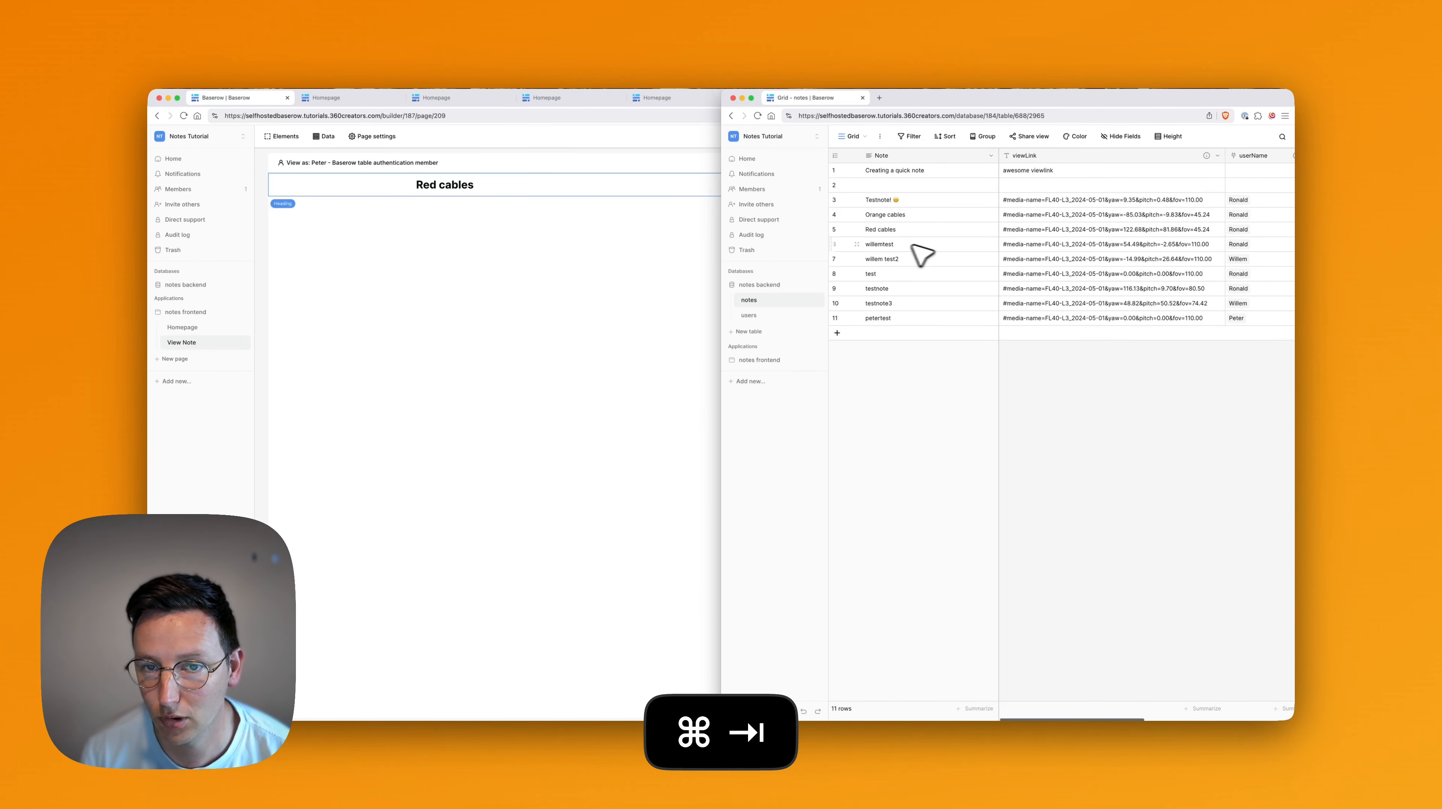
click(1108, 233)
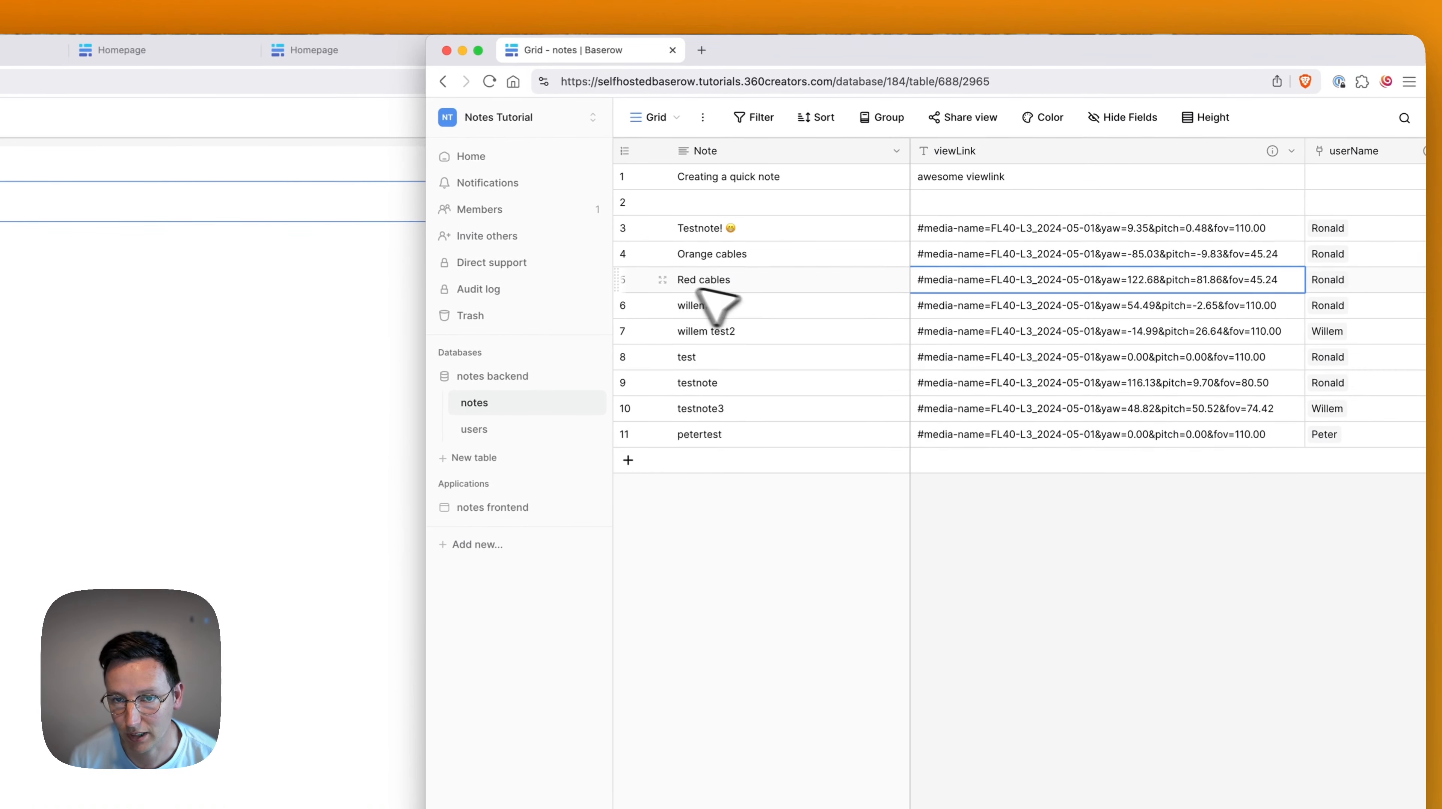
click(662, 280)
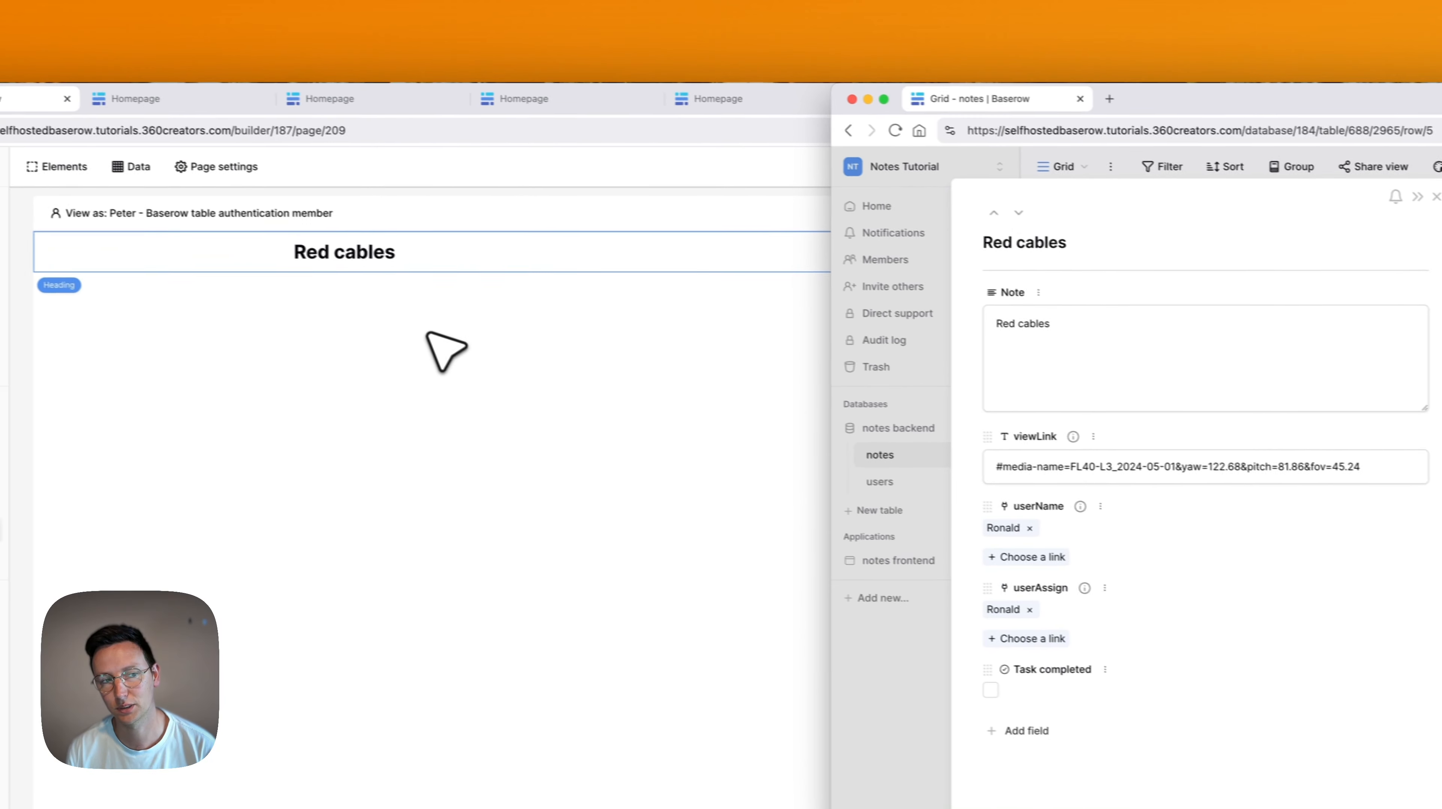
click(411, 295)
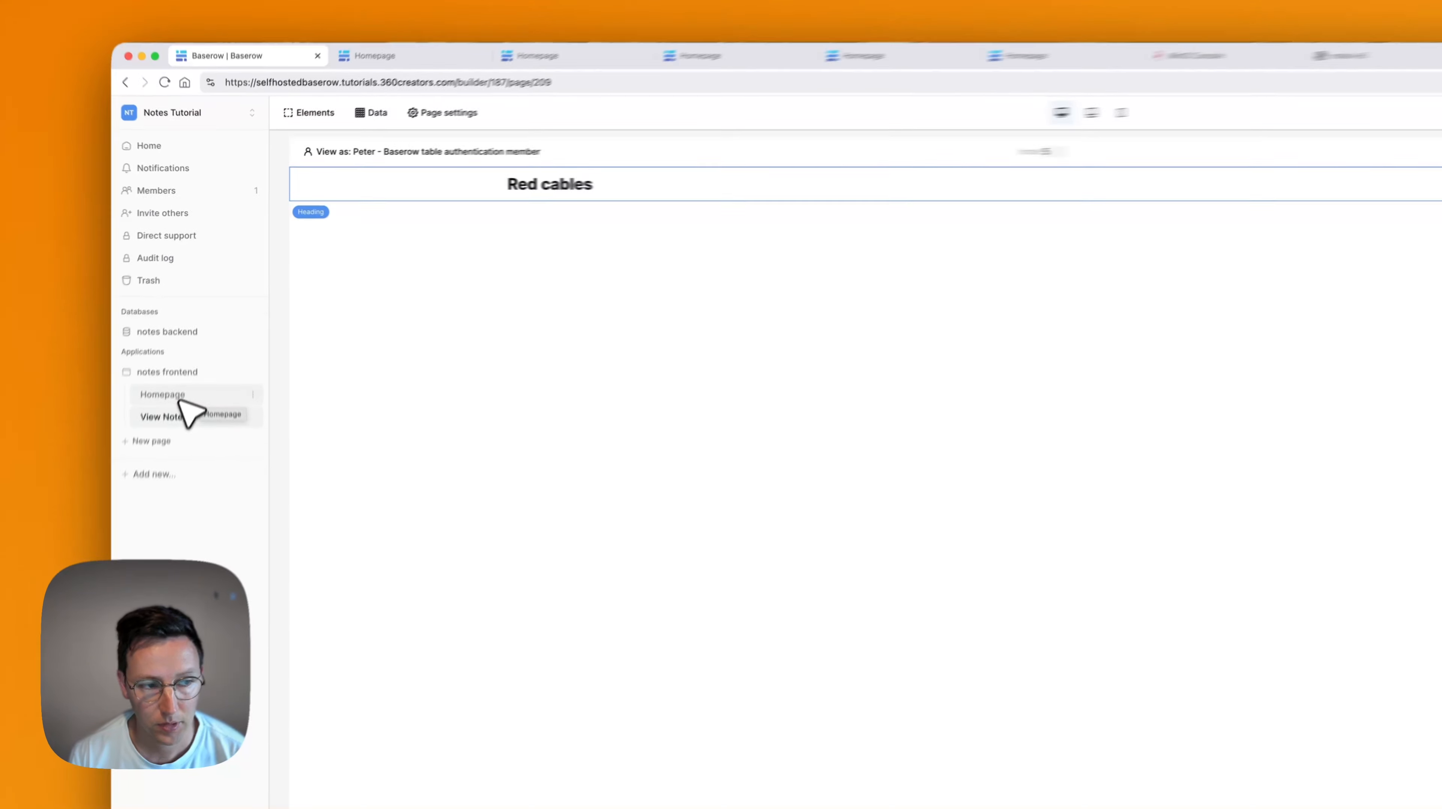
Copy the tour iframe's embed code from the Homepage, then return to View Note.
click(210, 329)
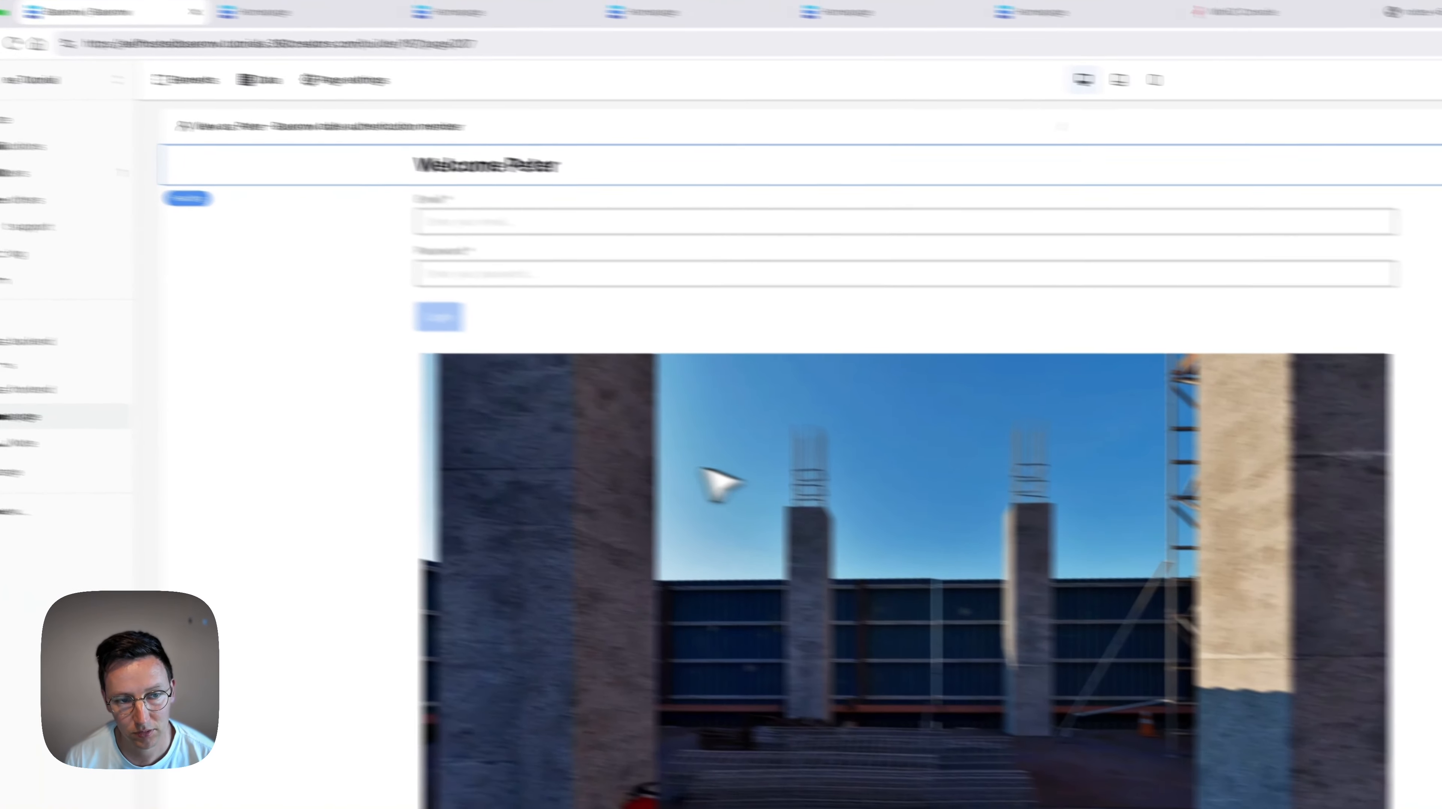
click(700, 469)
click(1239, 224)
key(super+a)
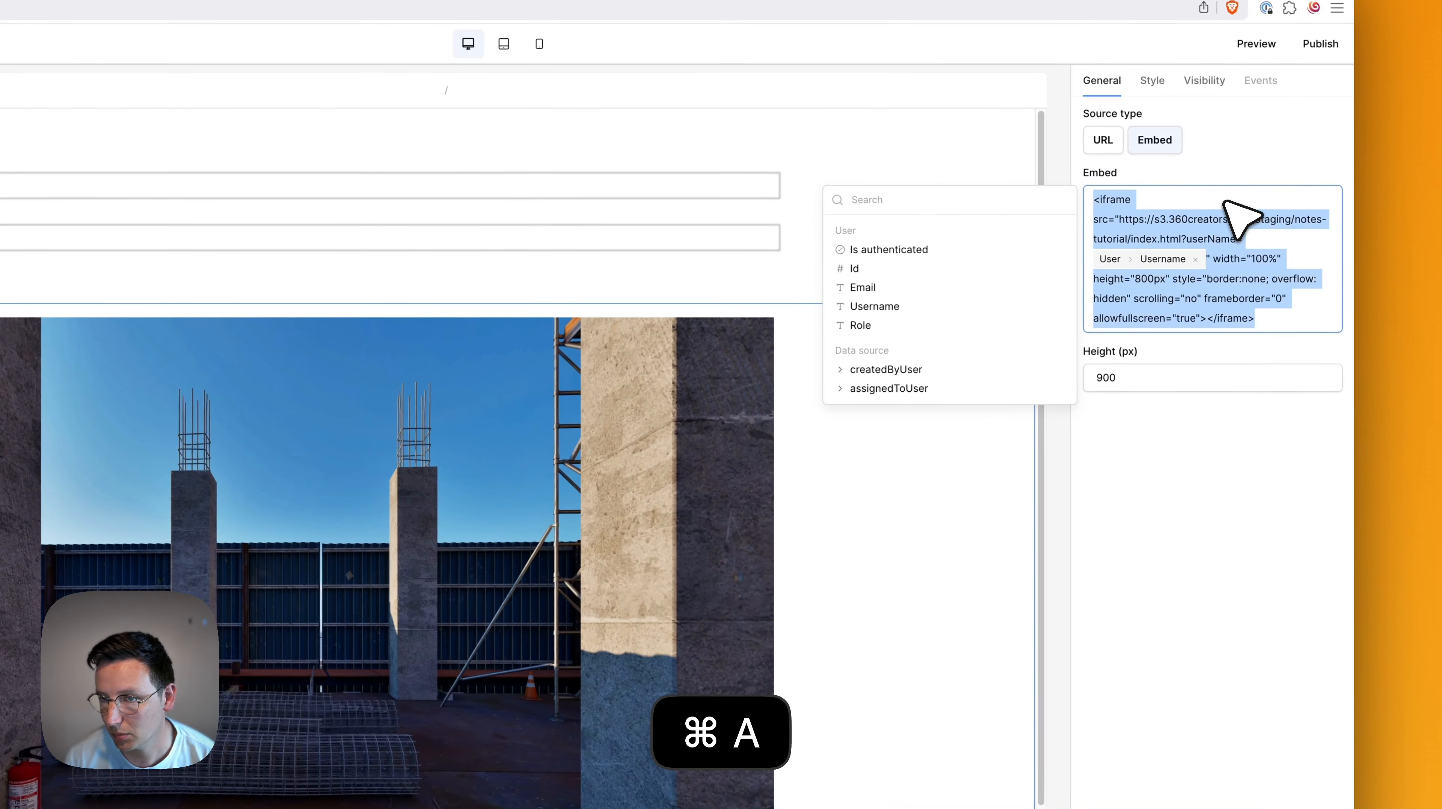
key(super+c)
click(1258, 589)
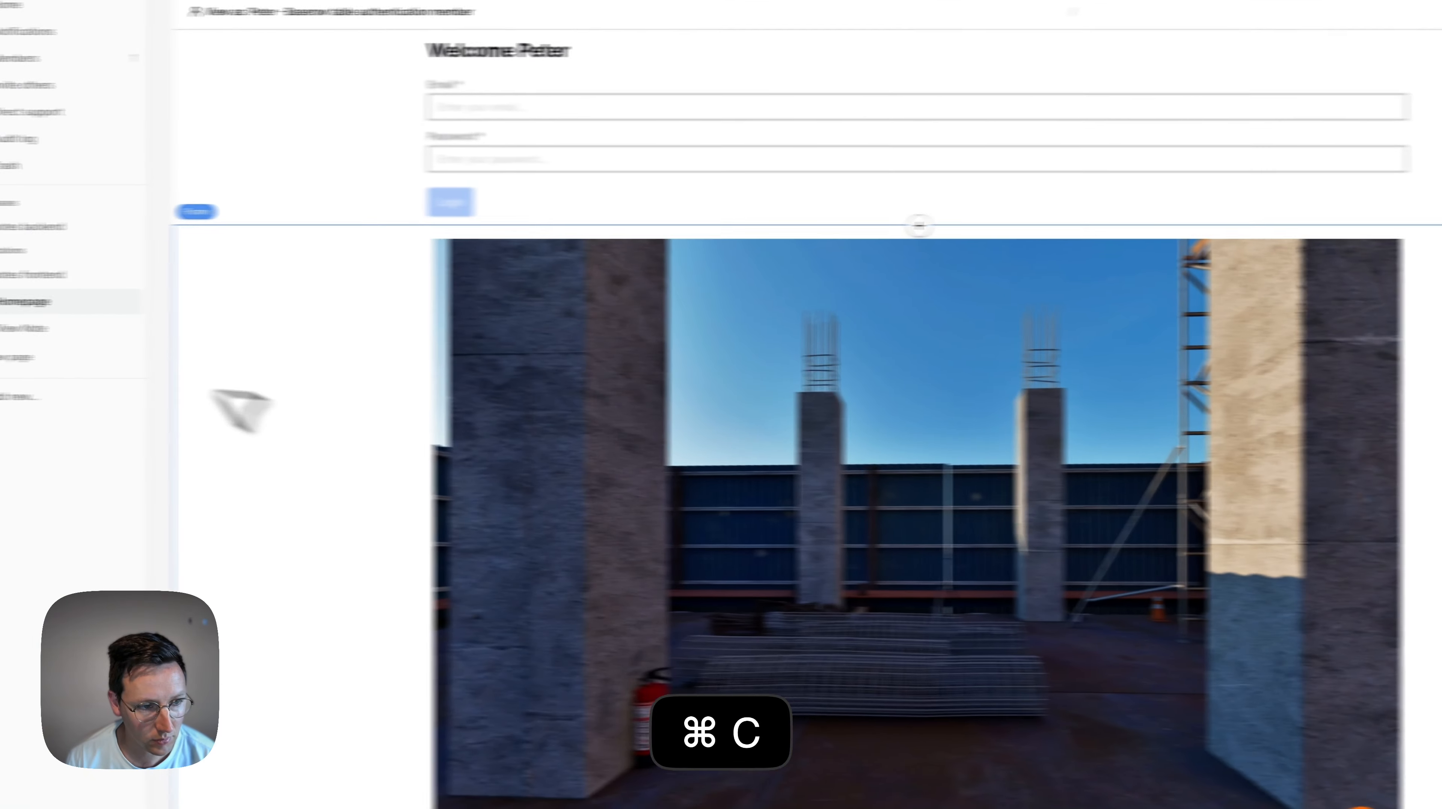
click(34, 328)
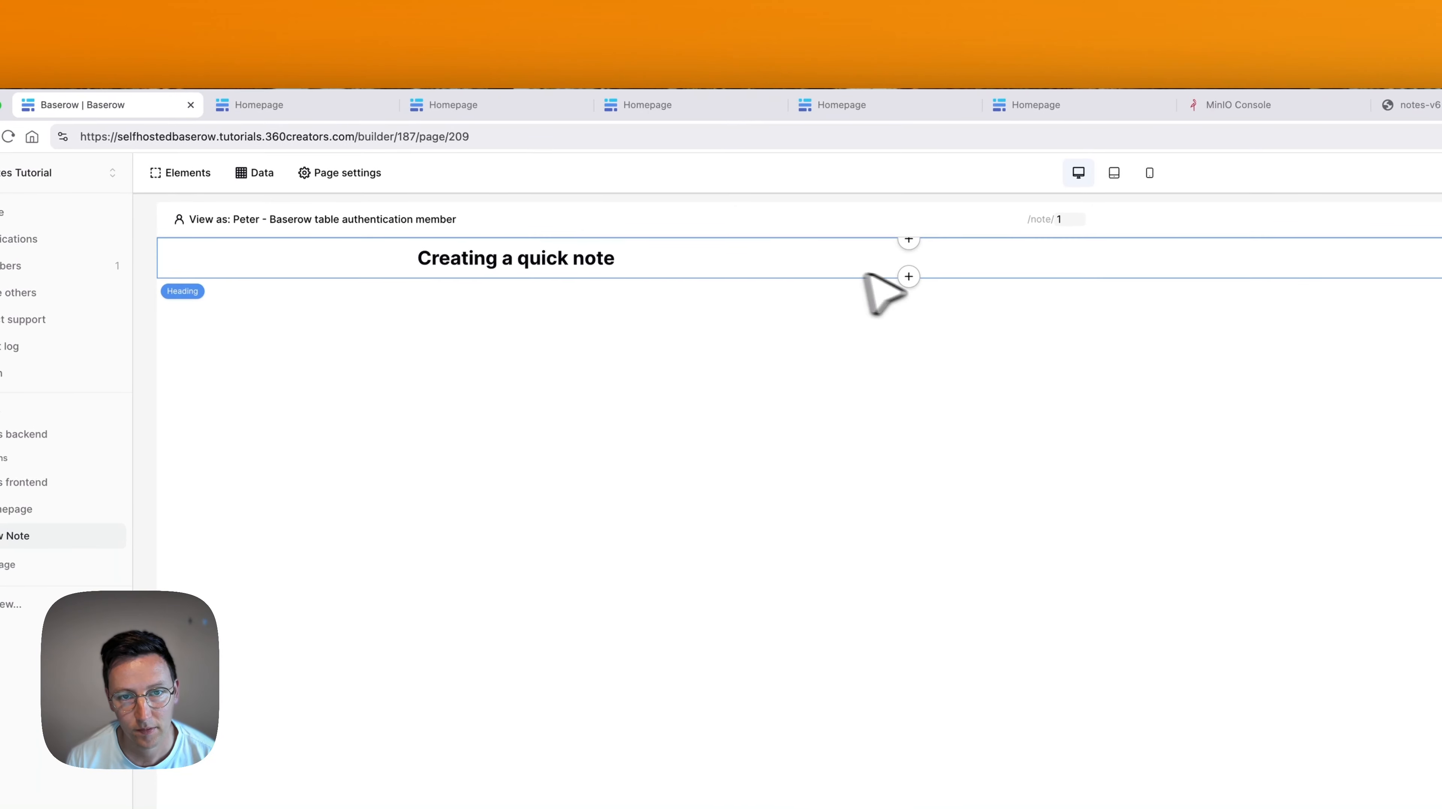
Add an IFrame below the heading with the pasted tour embed code and 900 px height.
click(909, 277)
text(ifra)
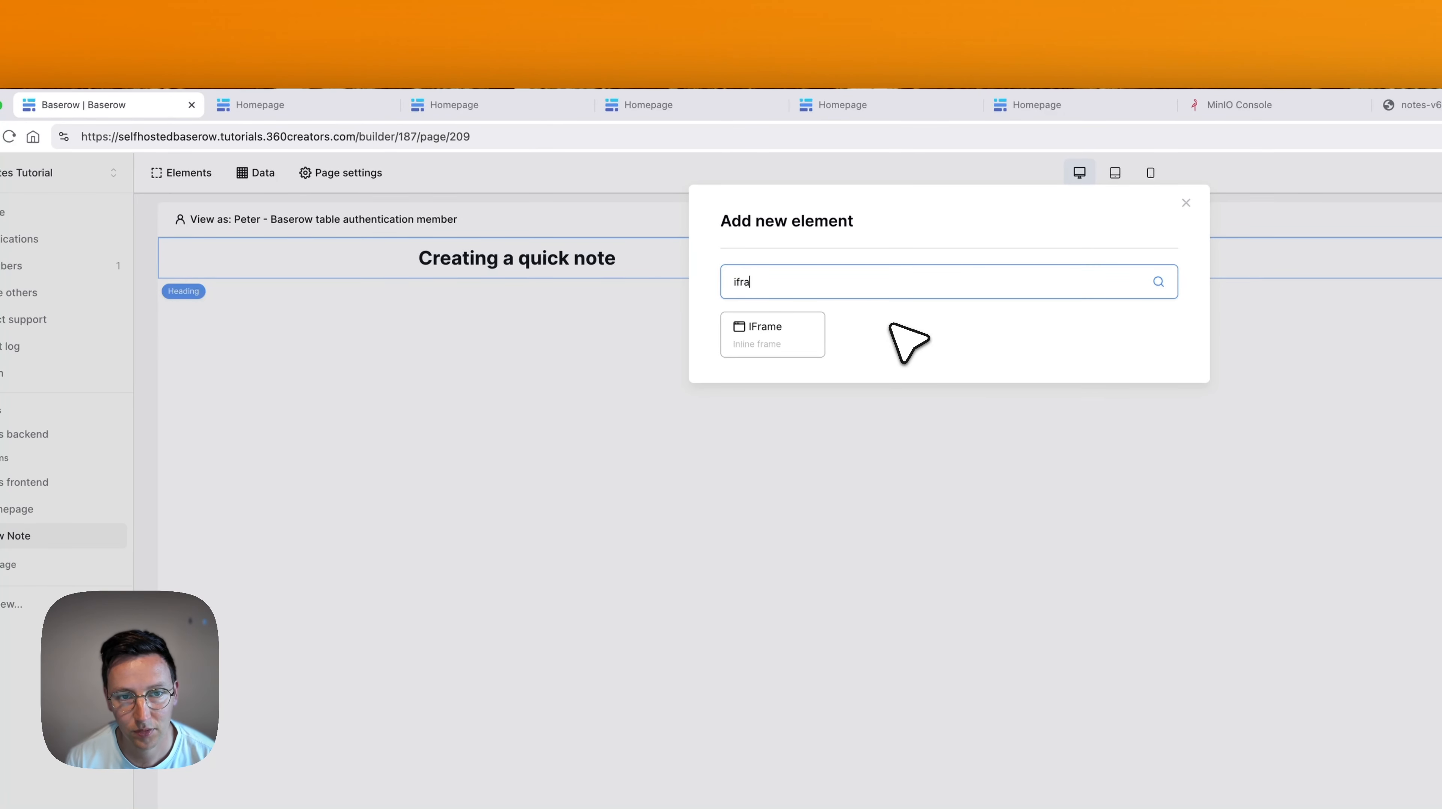
click(813, 339)
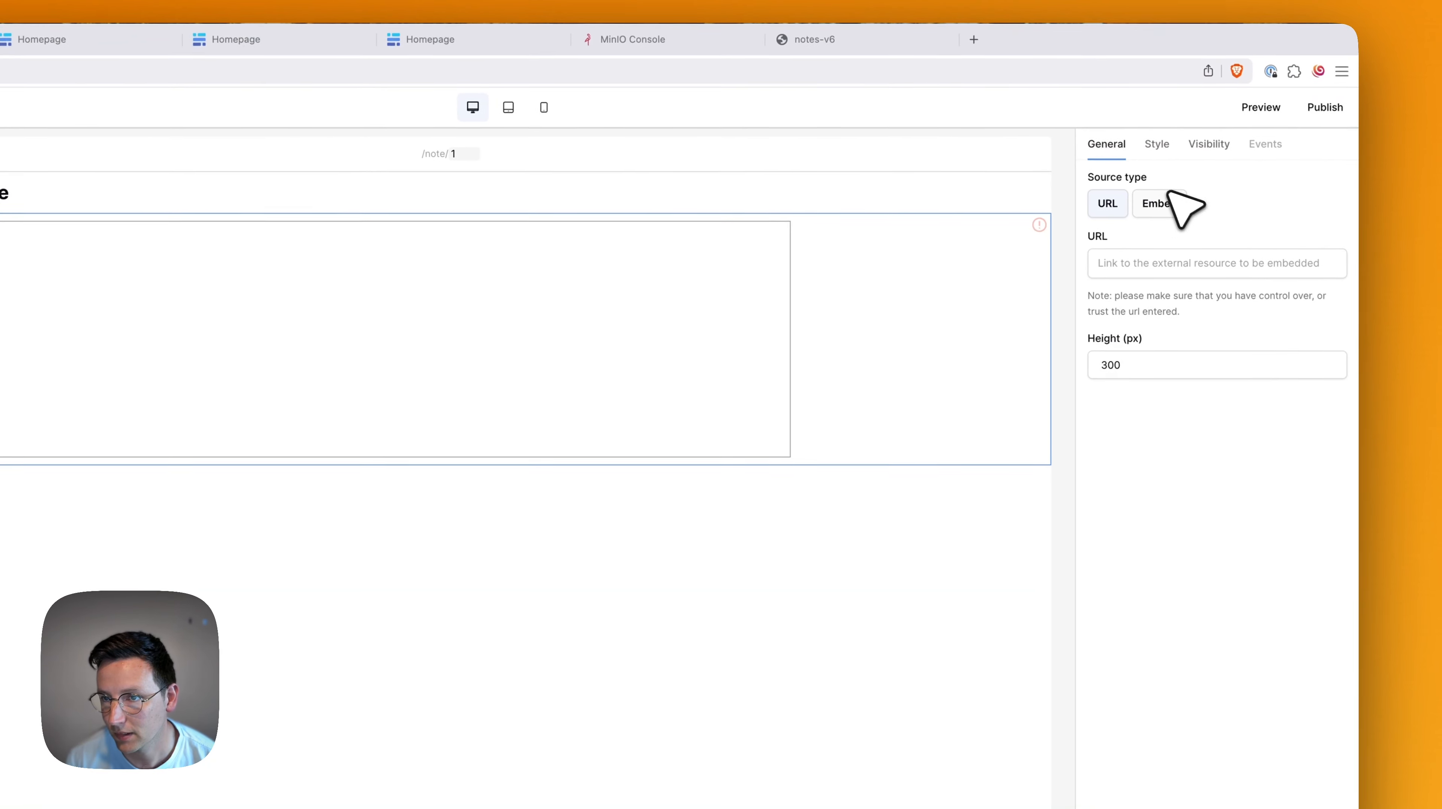
click(1168, 198)
click(1162, 262)
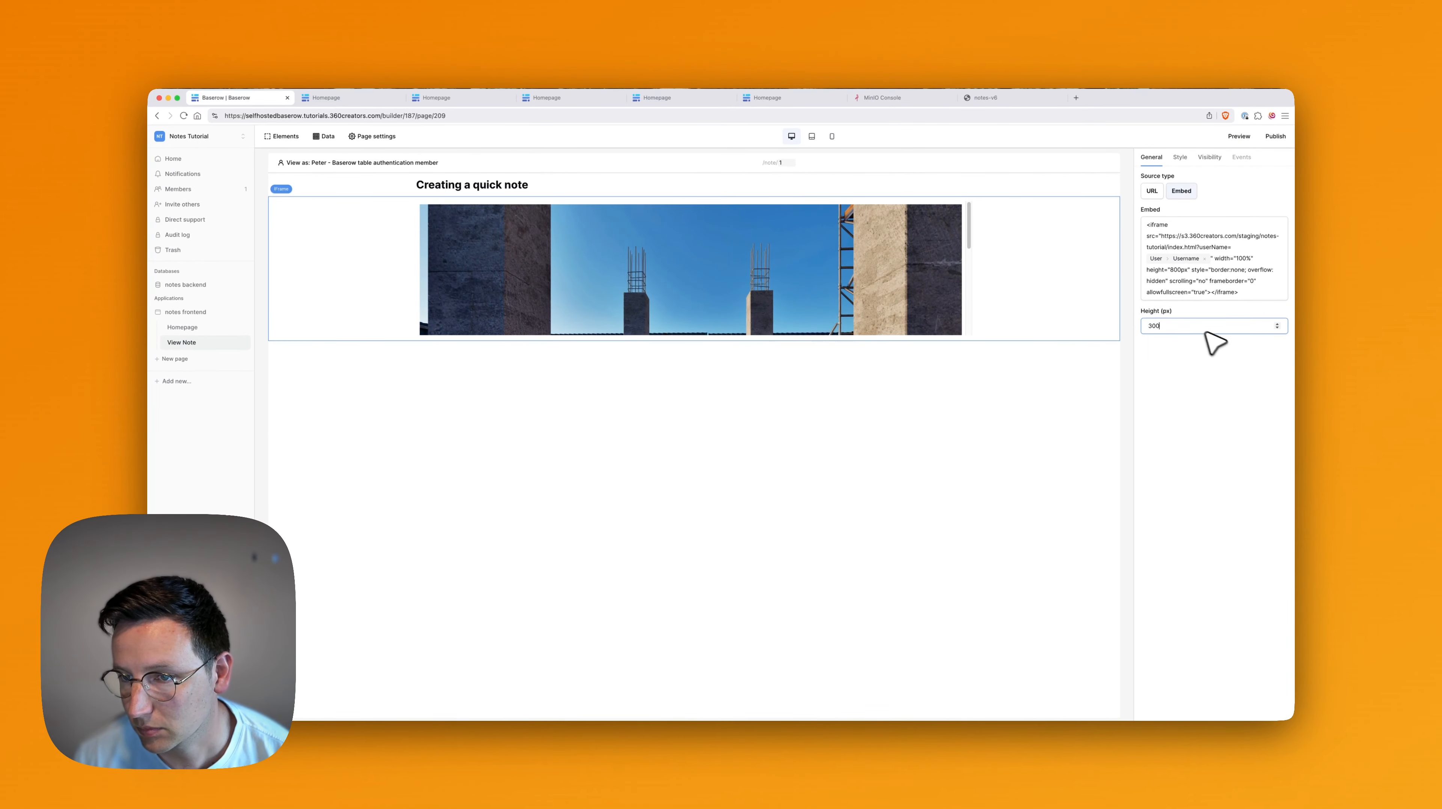
key(super+a)
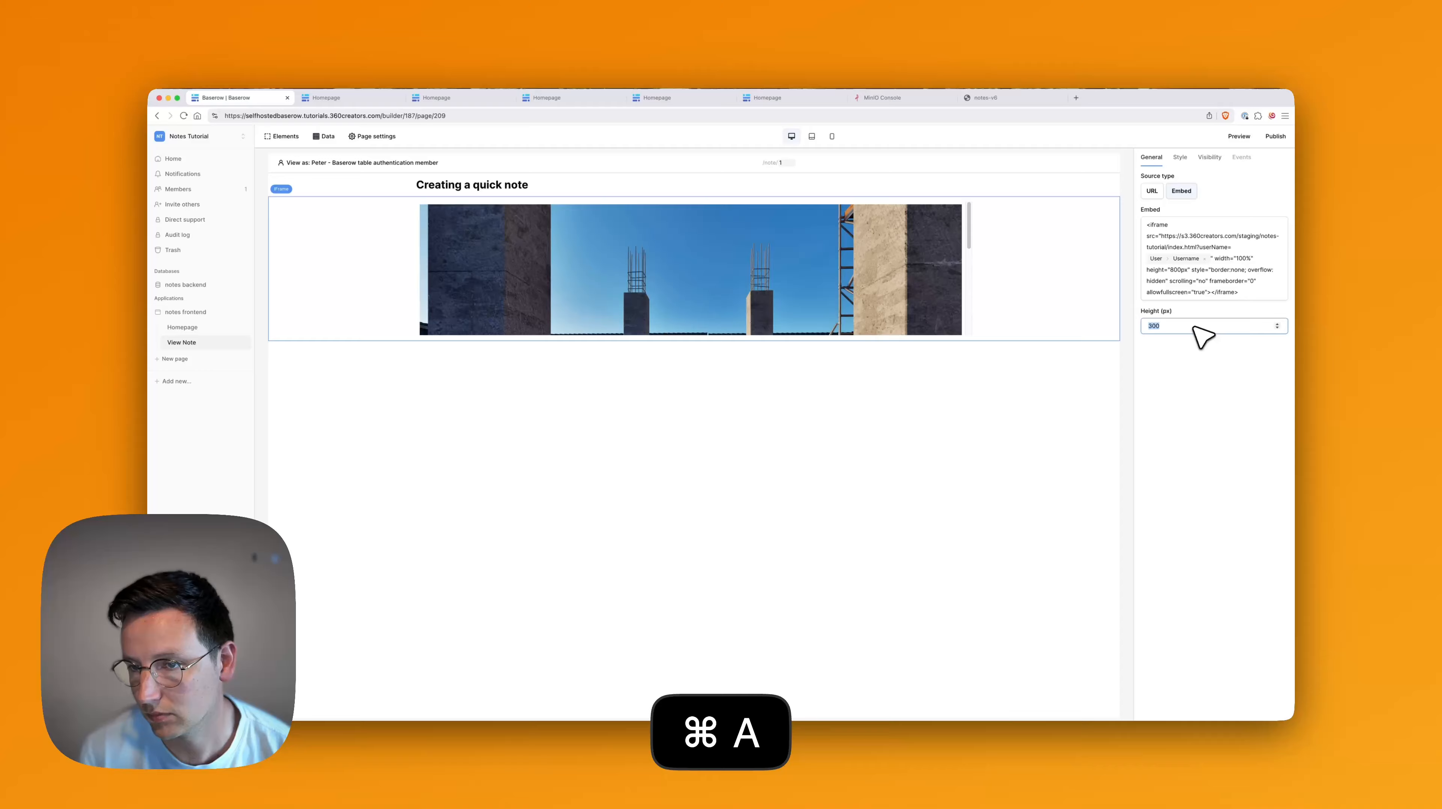
text(800)
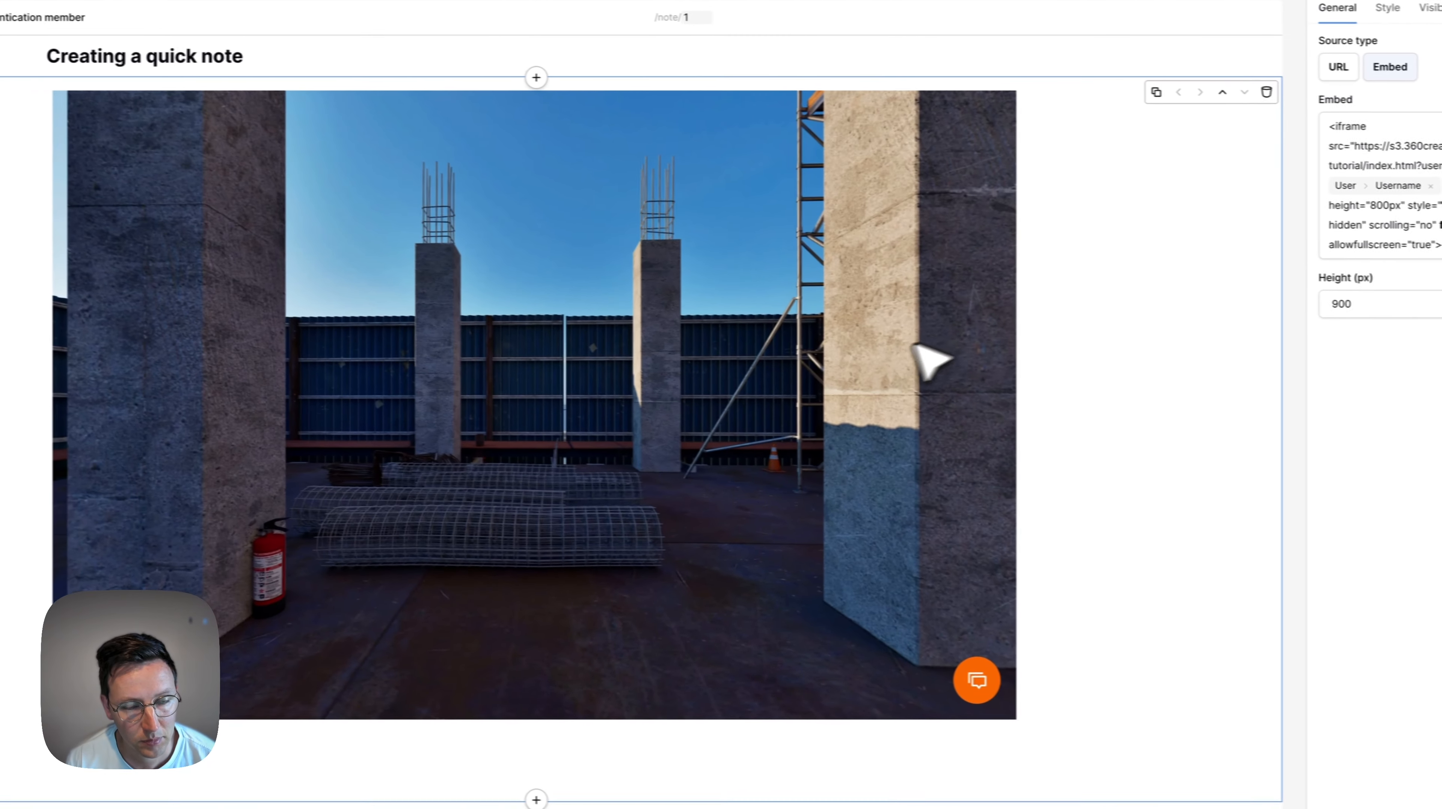
click(506, 383)
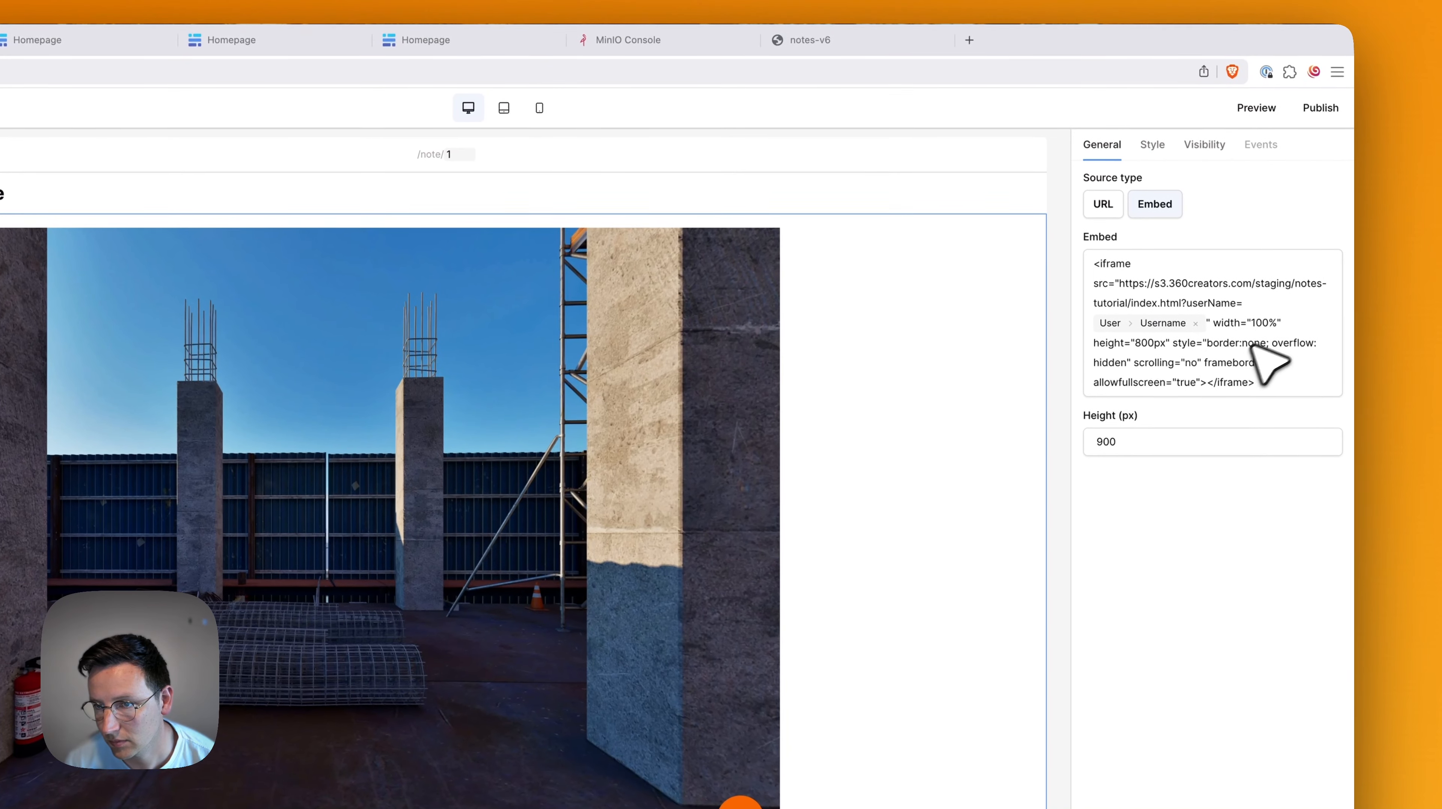
click(1209, 322)
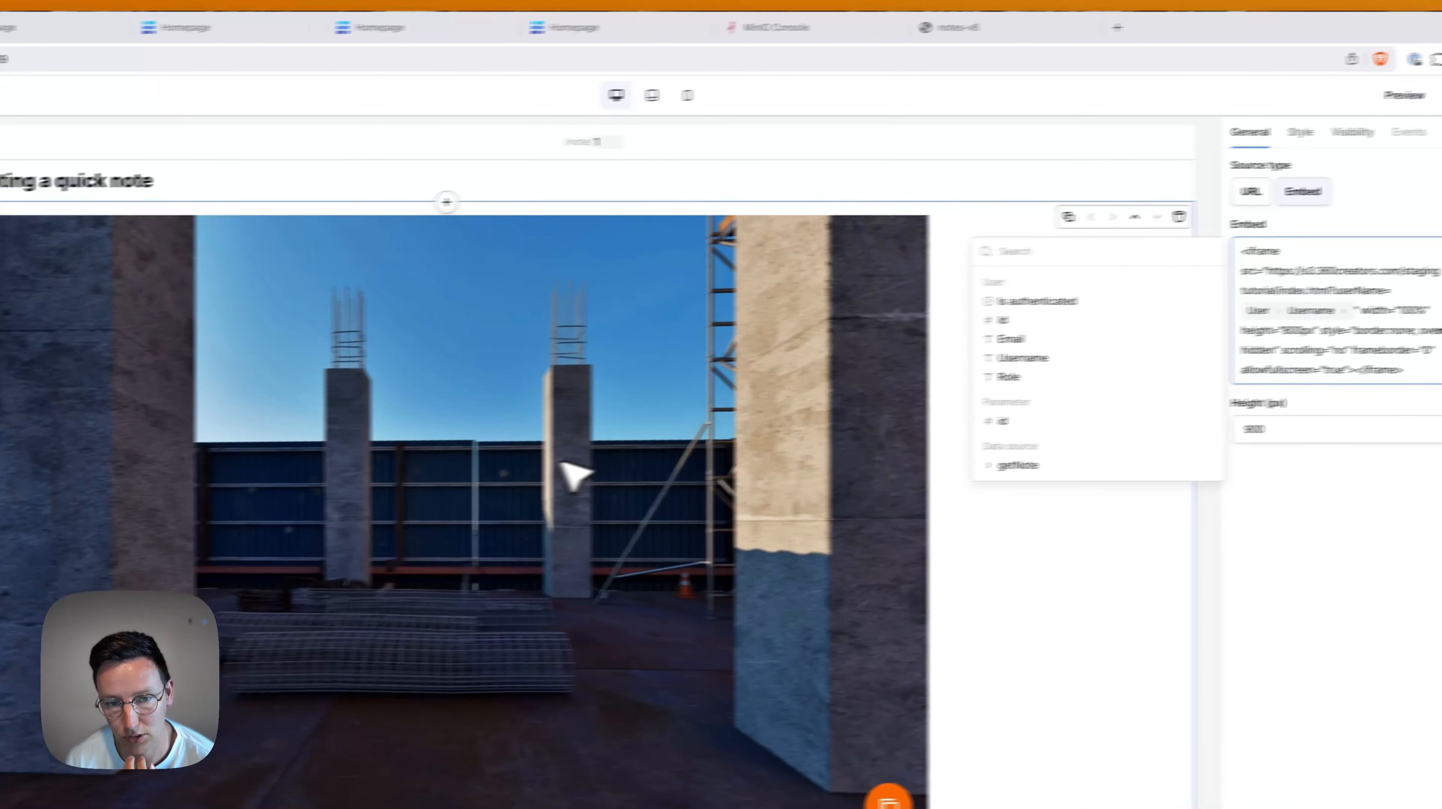
click(396, 505)
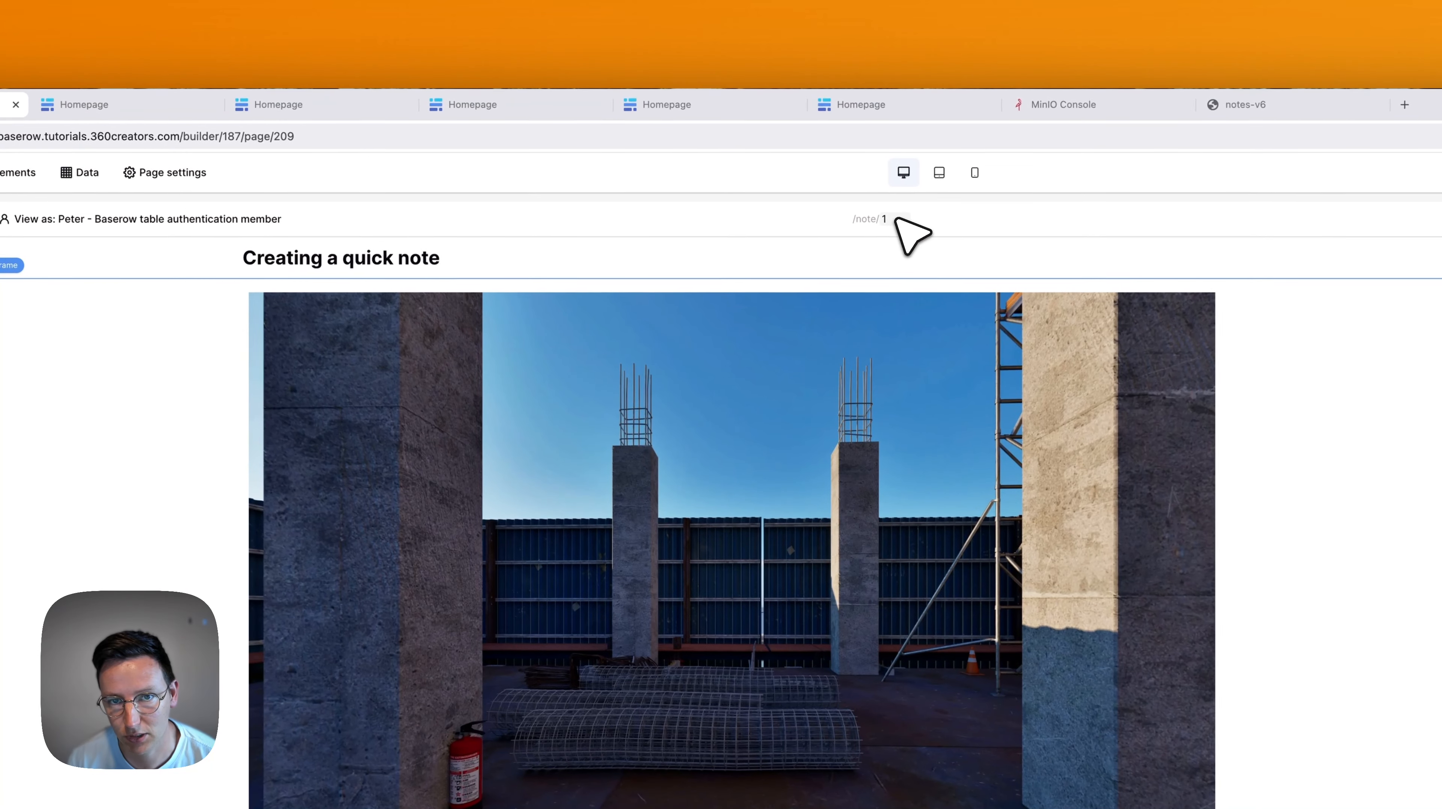
Preview note 5 and replace the embed URL's userName query with getNote's viewLink.
click(831, 191)
key(super+a)
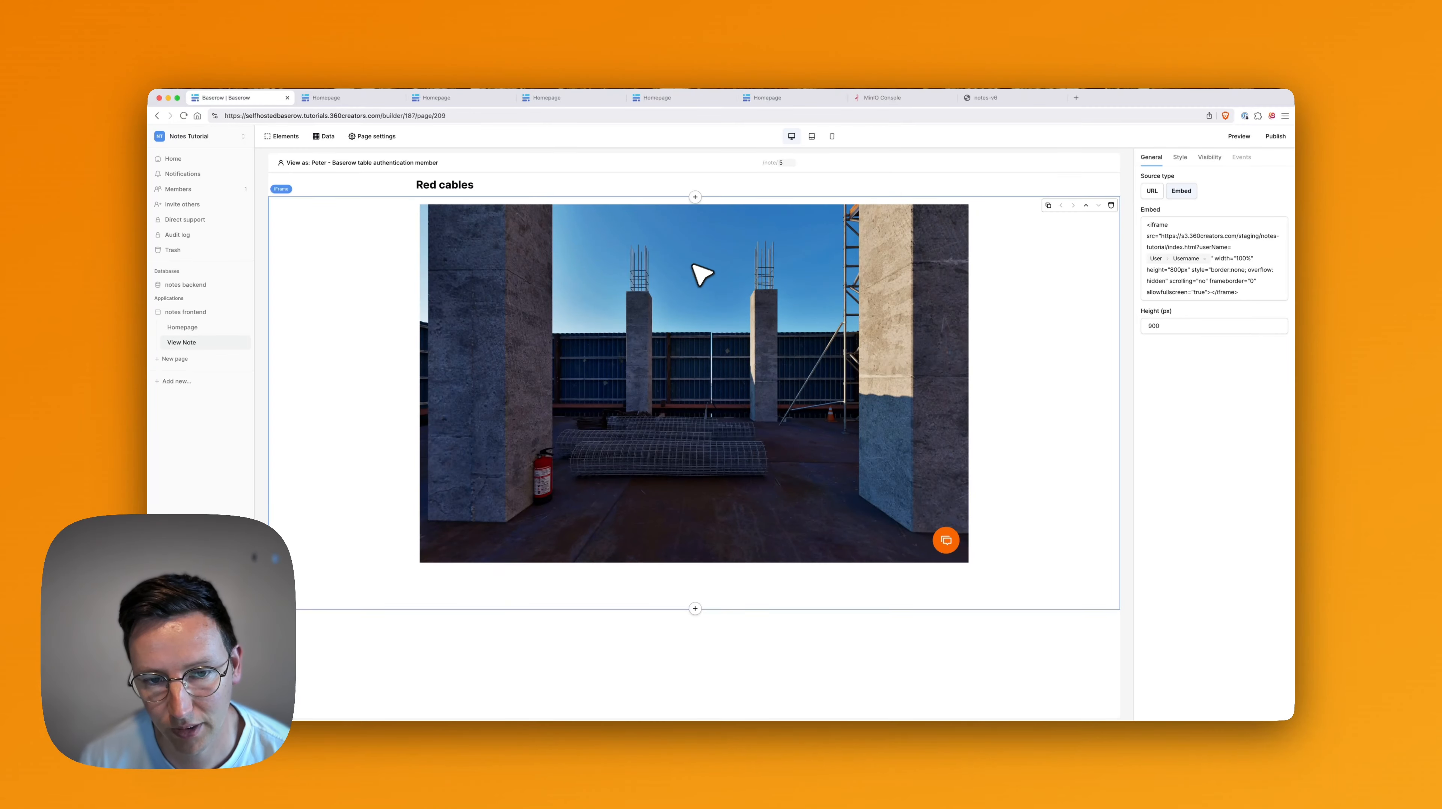
click(1213, 256)
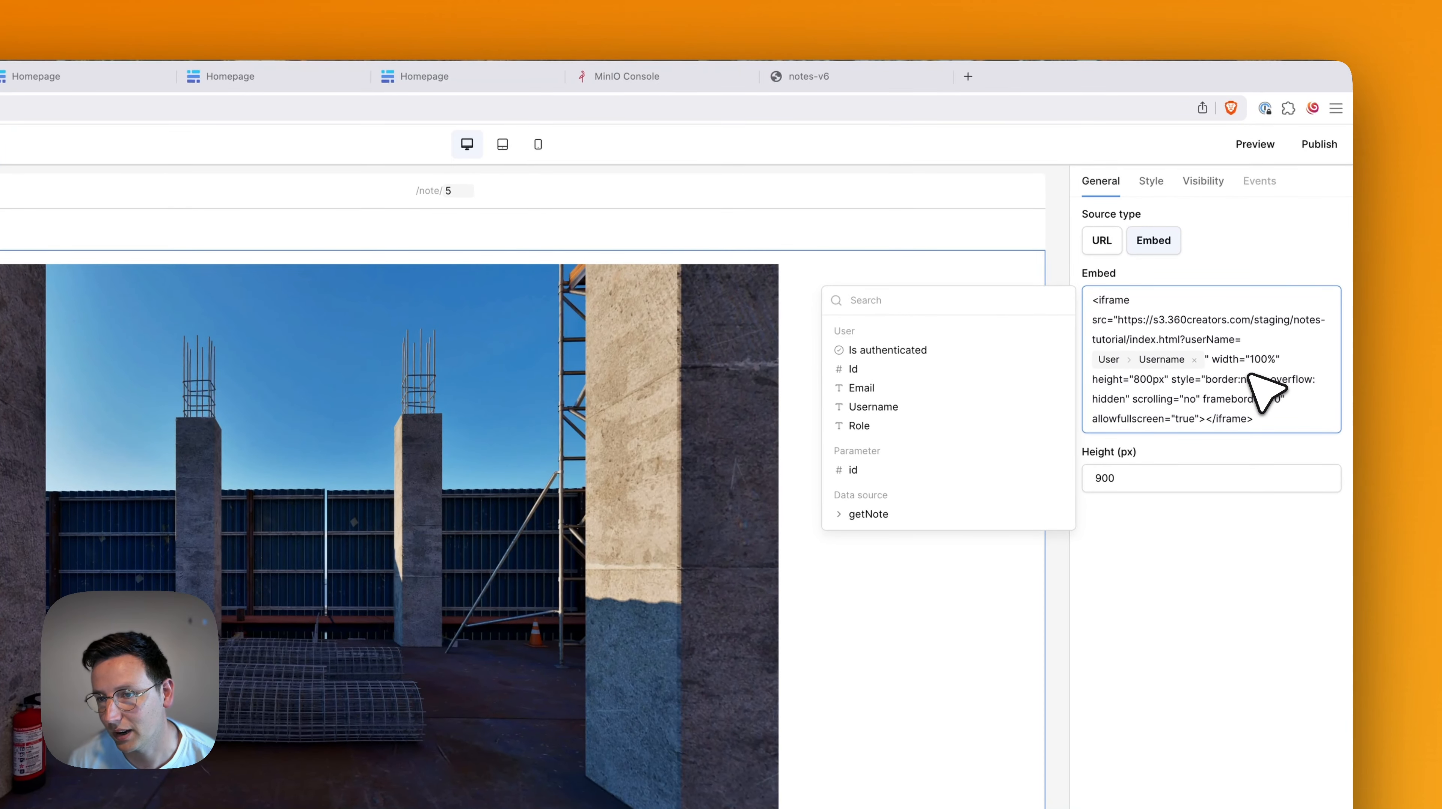
key(Left)
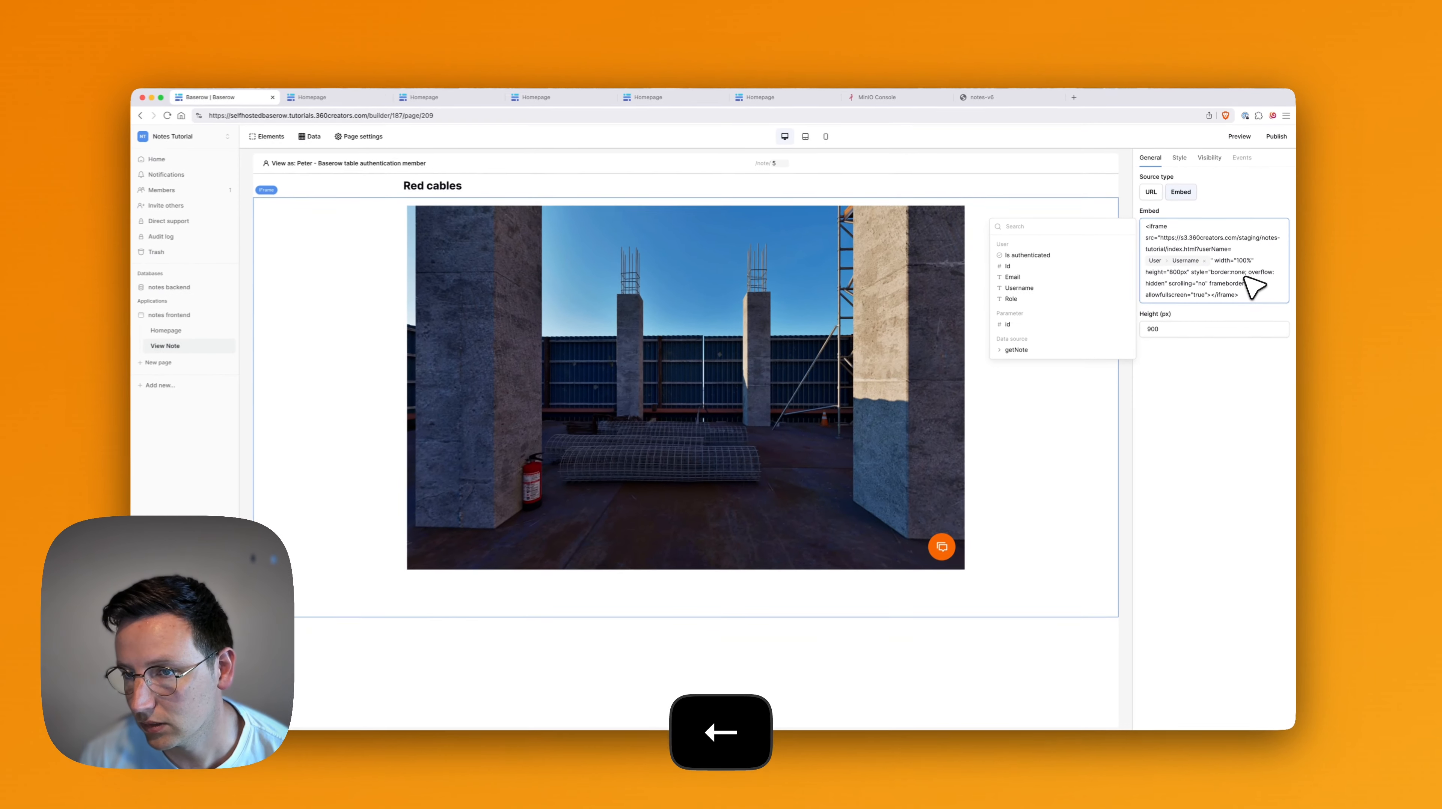
key(BackSpace)
key(shift+alt+Left)
key(BackSpace)
key(BackSpace)
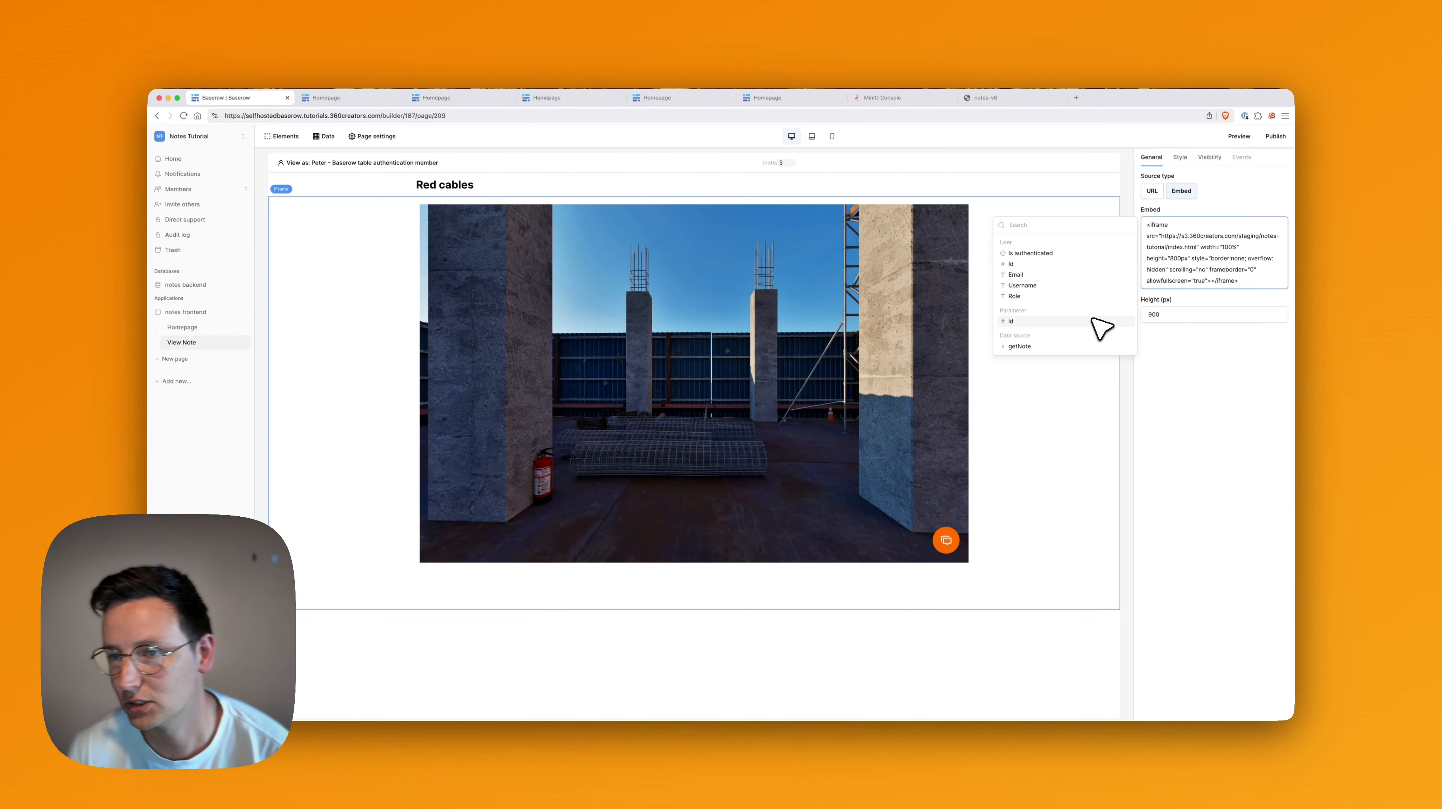
click(1023, 347)
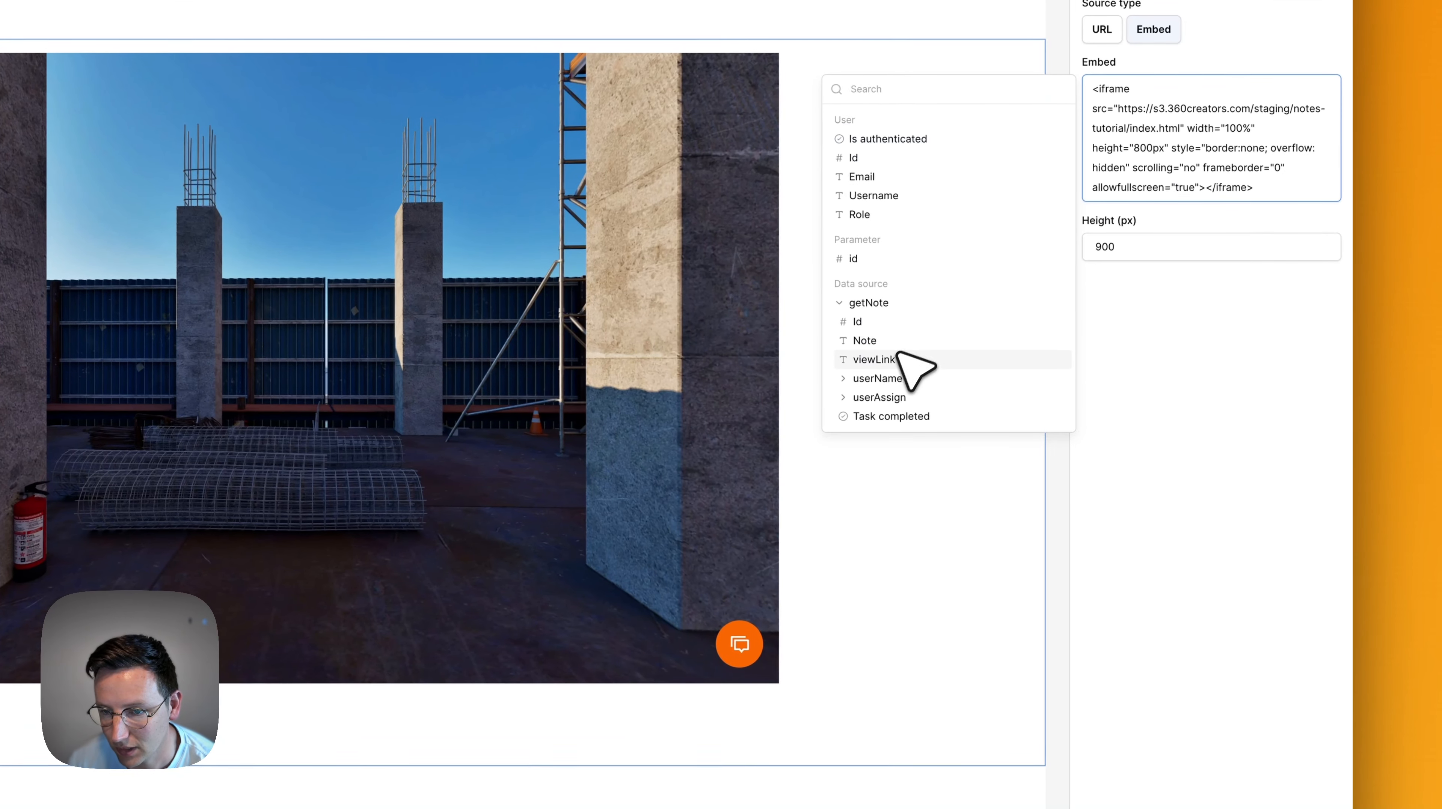
click(918, 363)
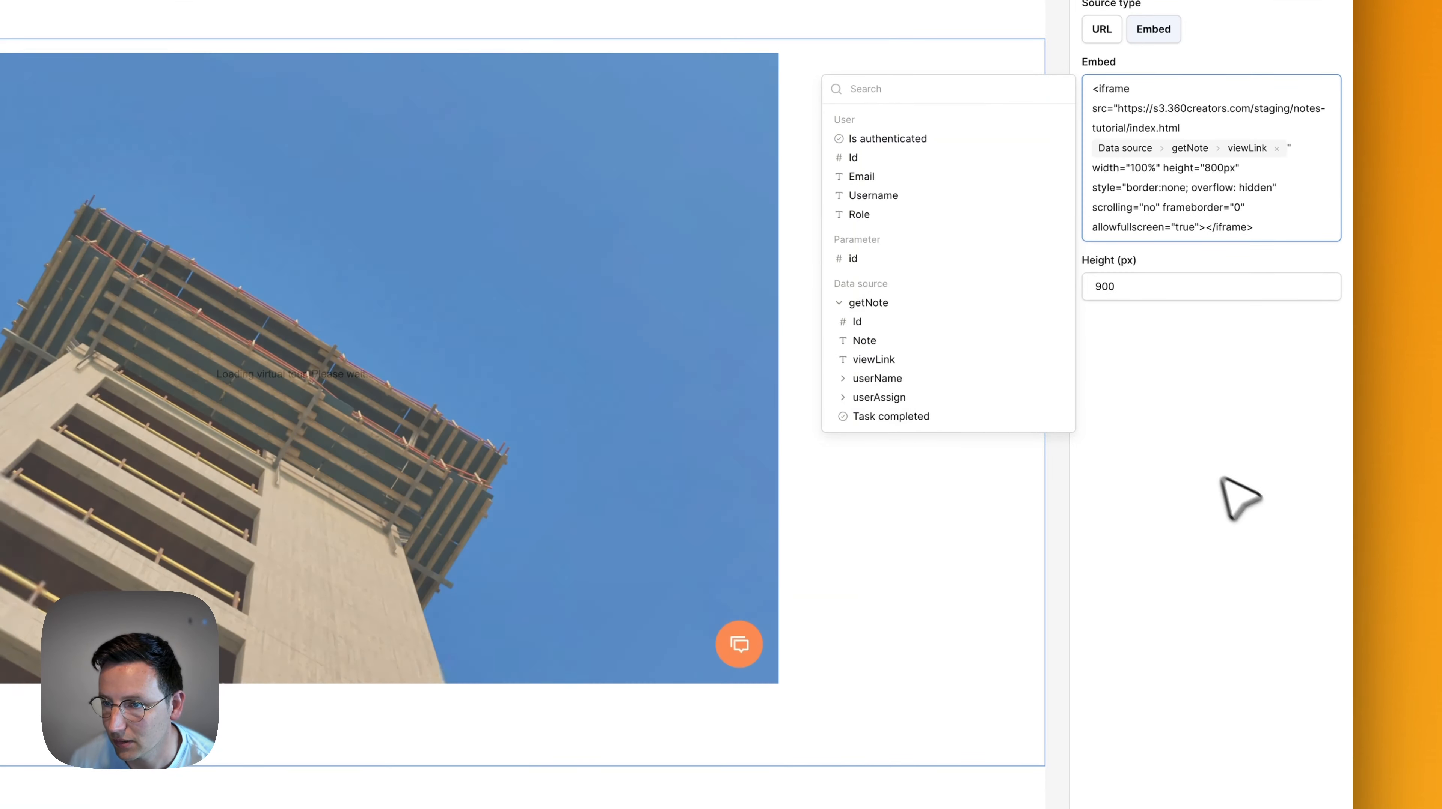
click(1243, 502)
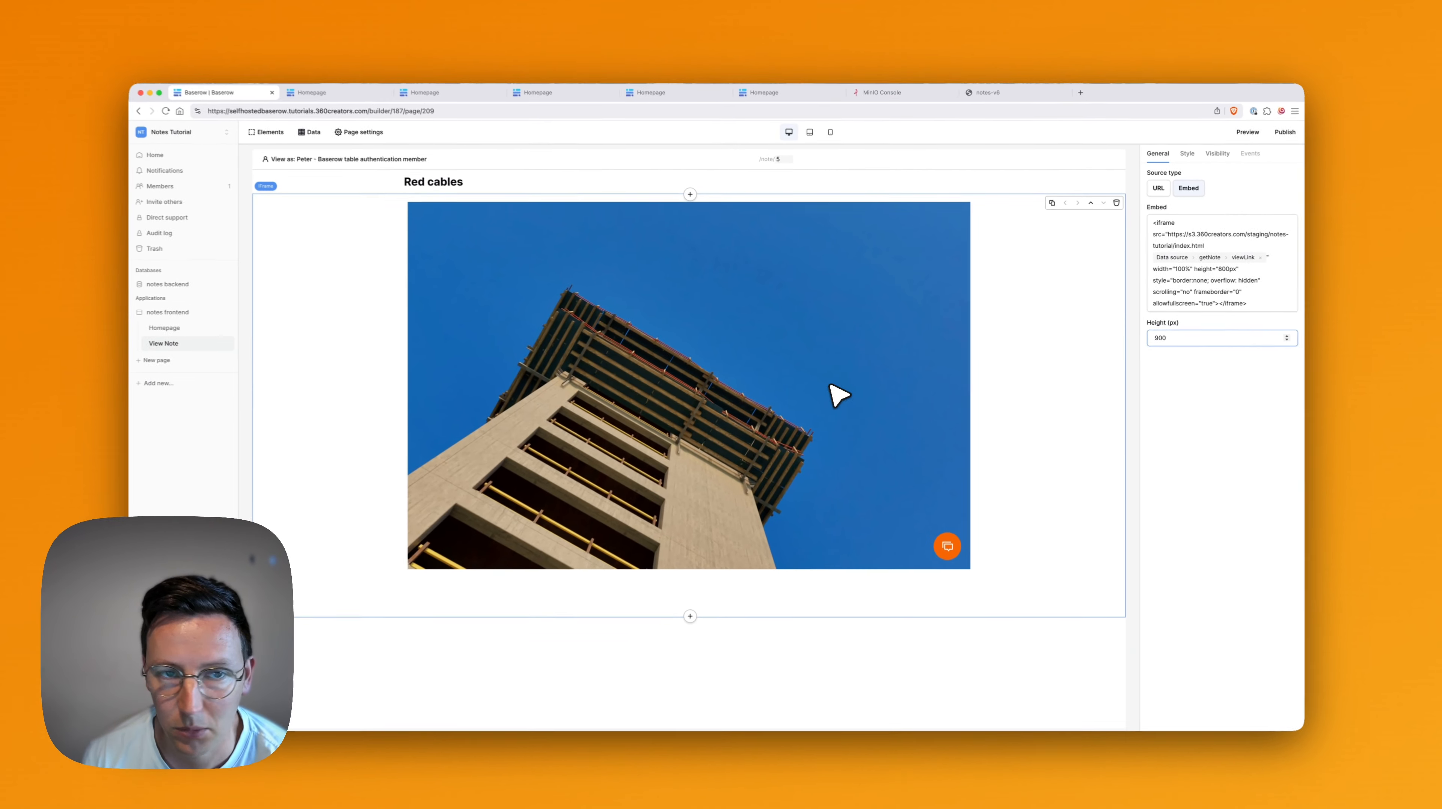
click(930, 312)
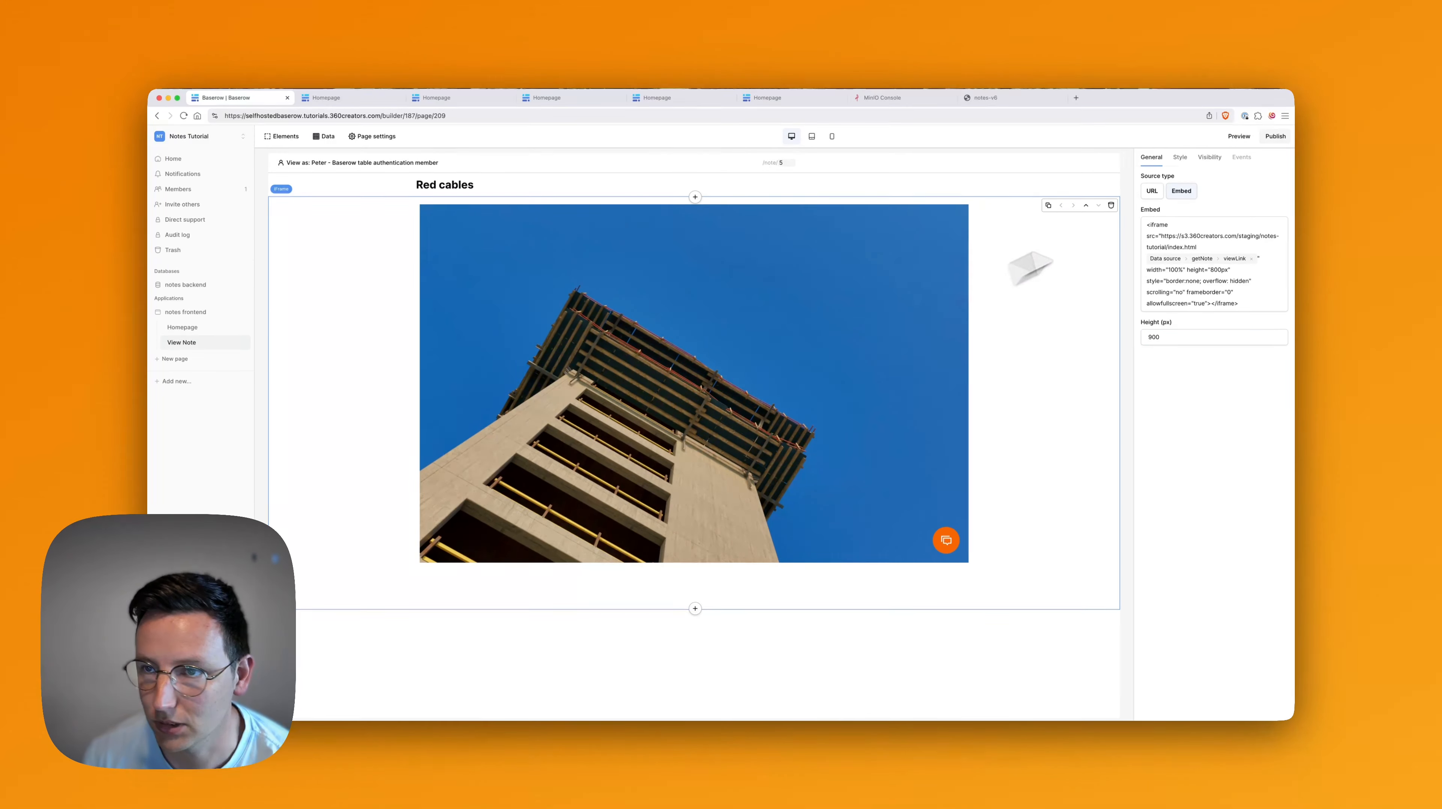
Preview note 5 in a new tab, then back in the builder open the element chooser below the iframe.
click(1239, 136)
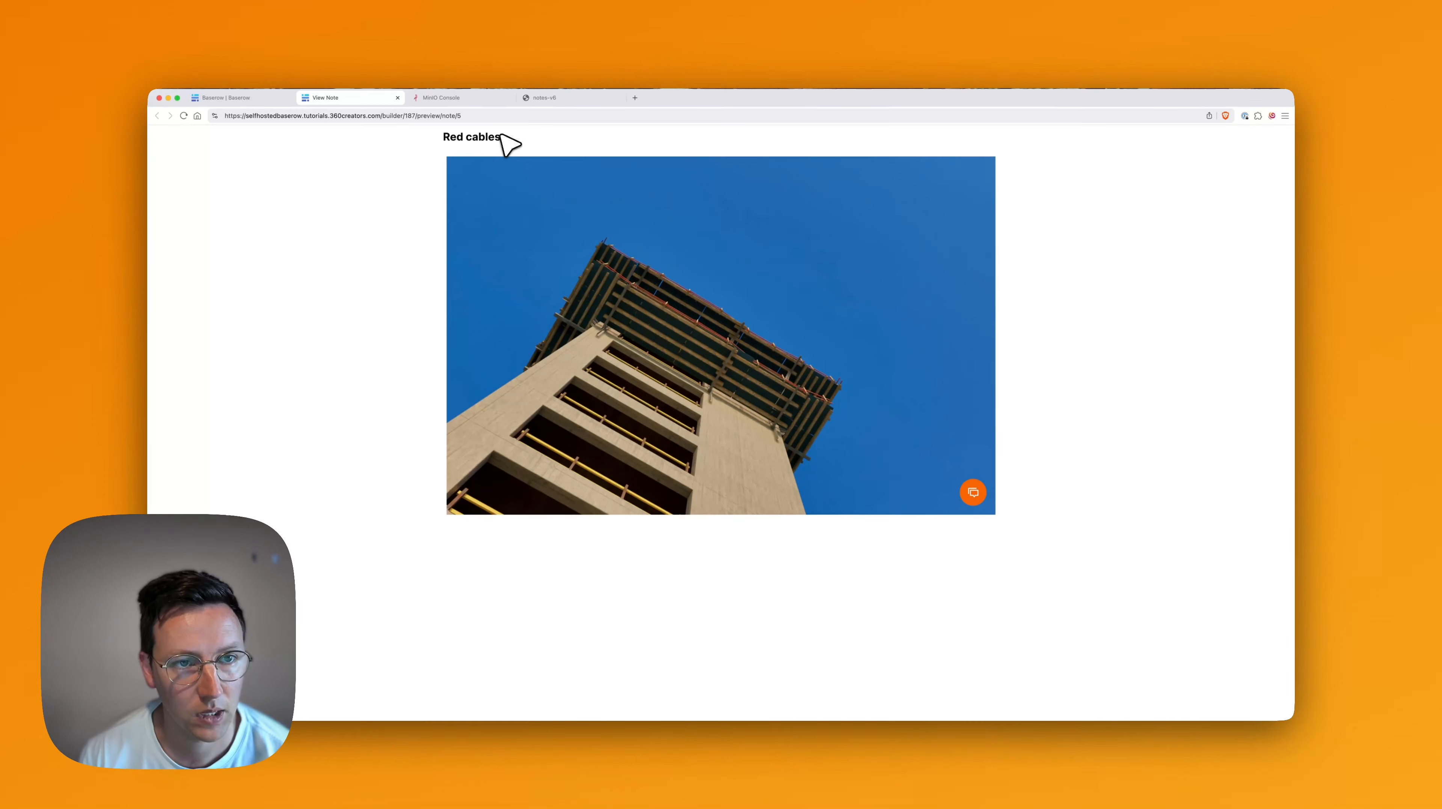
key(super+r)
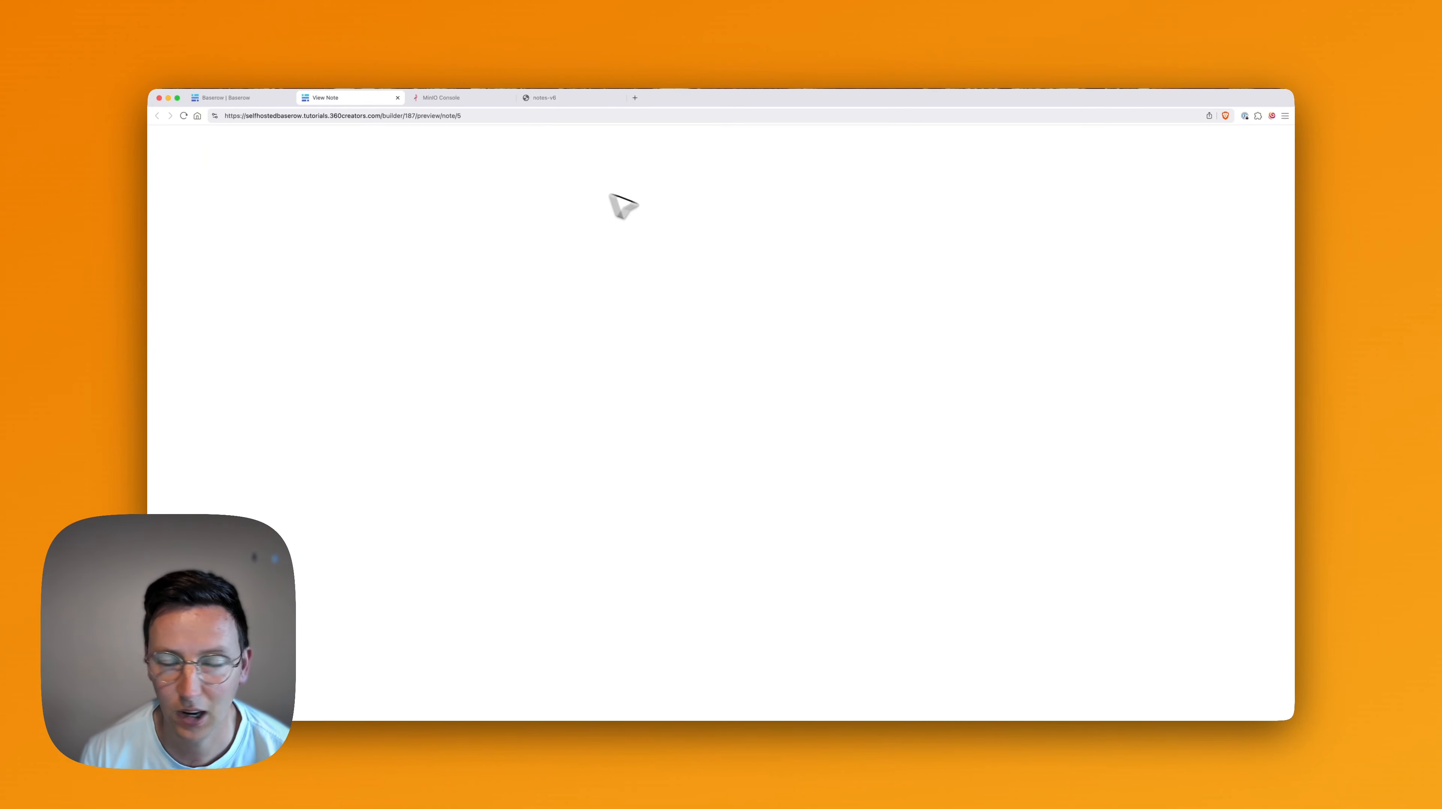
key(super+1)
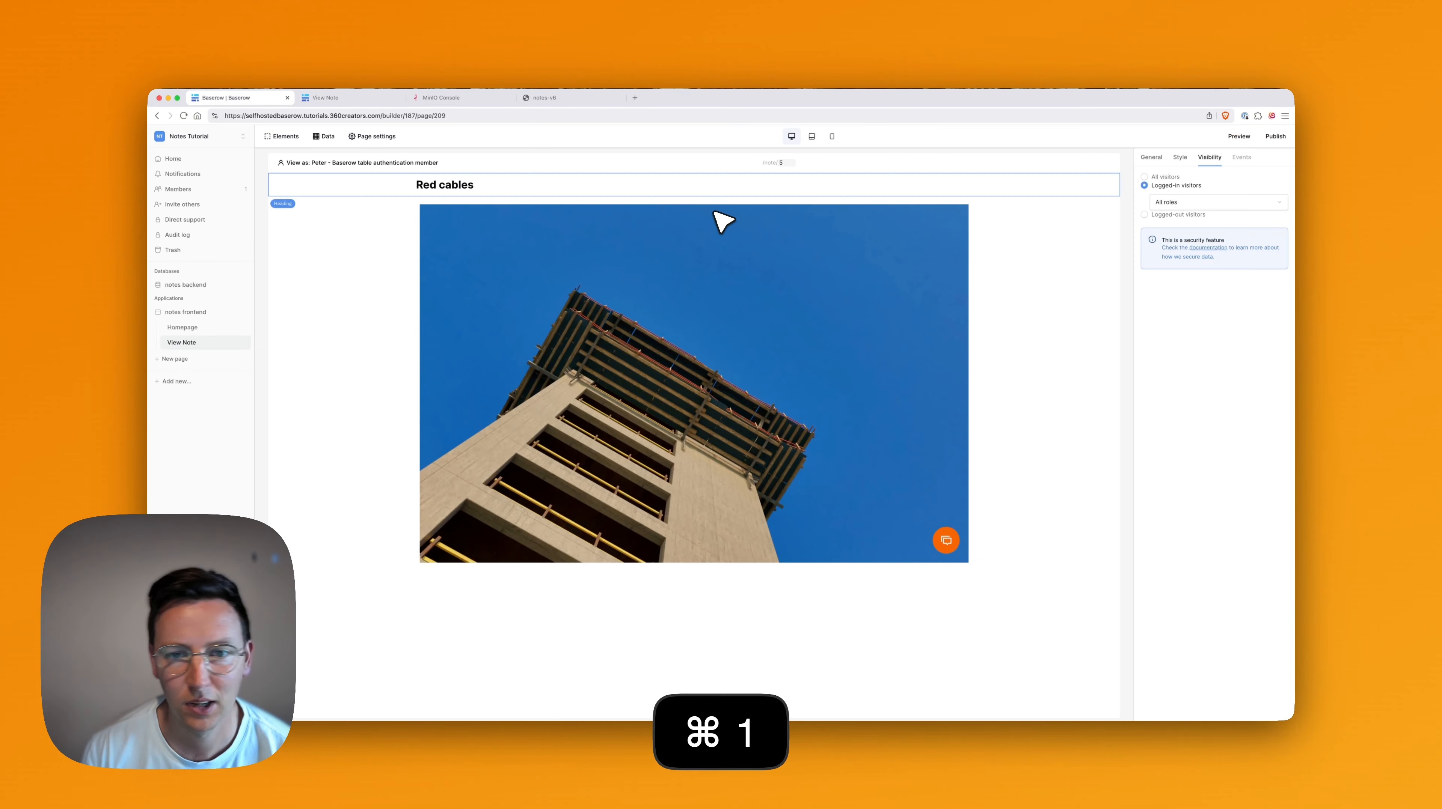
click(811, 588)
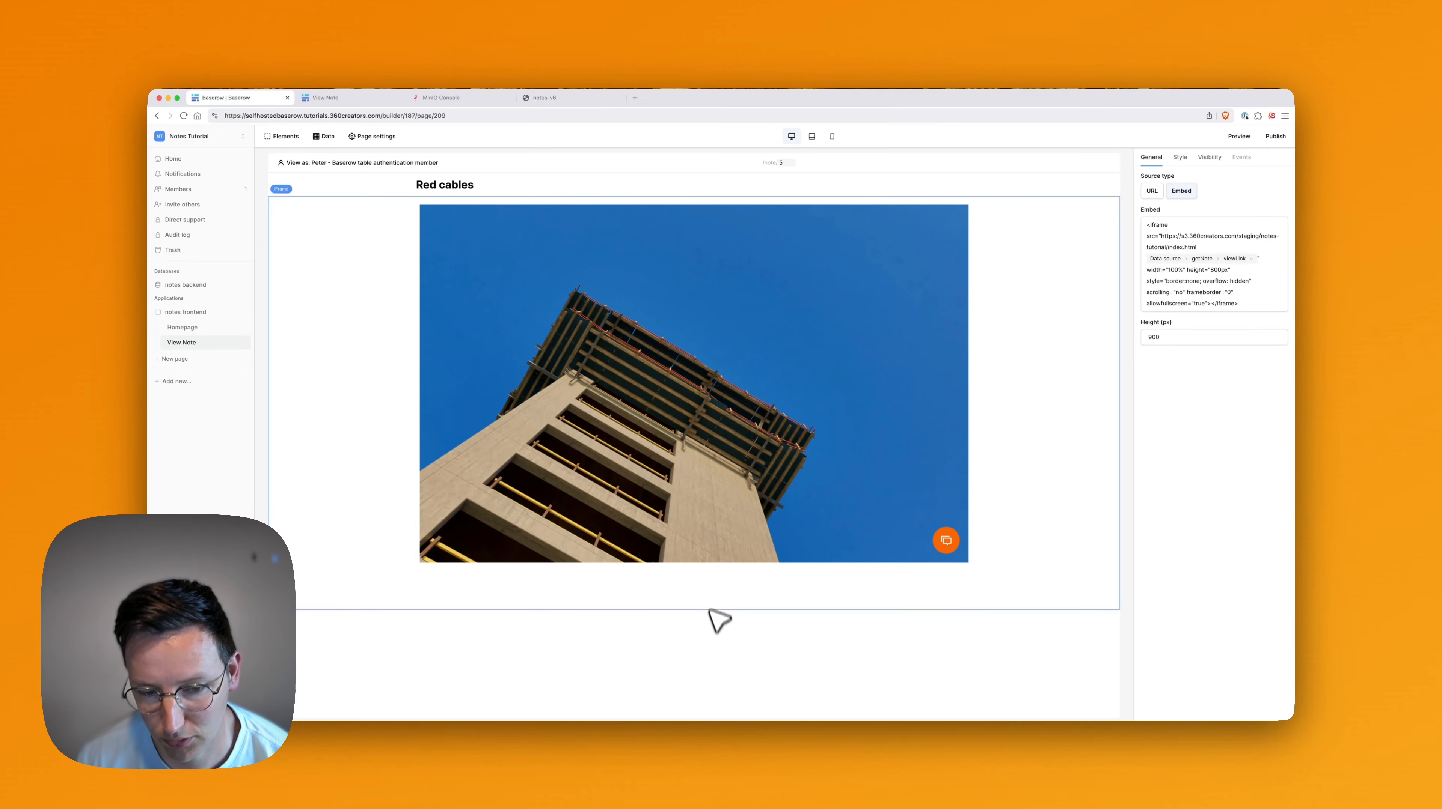
click(695, 608)
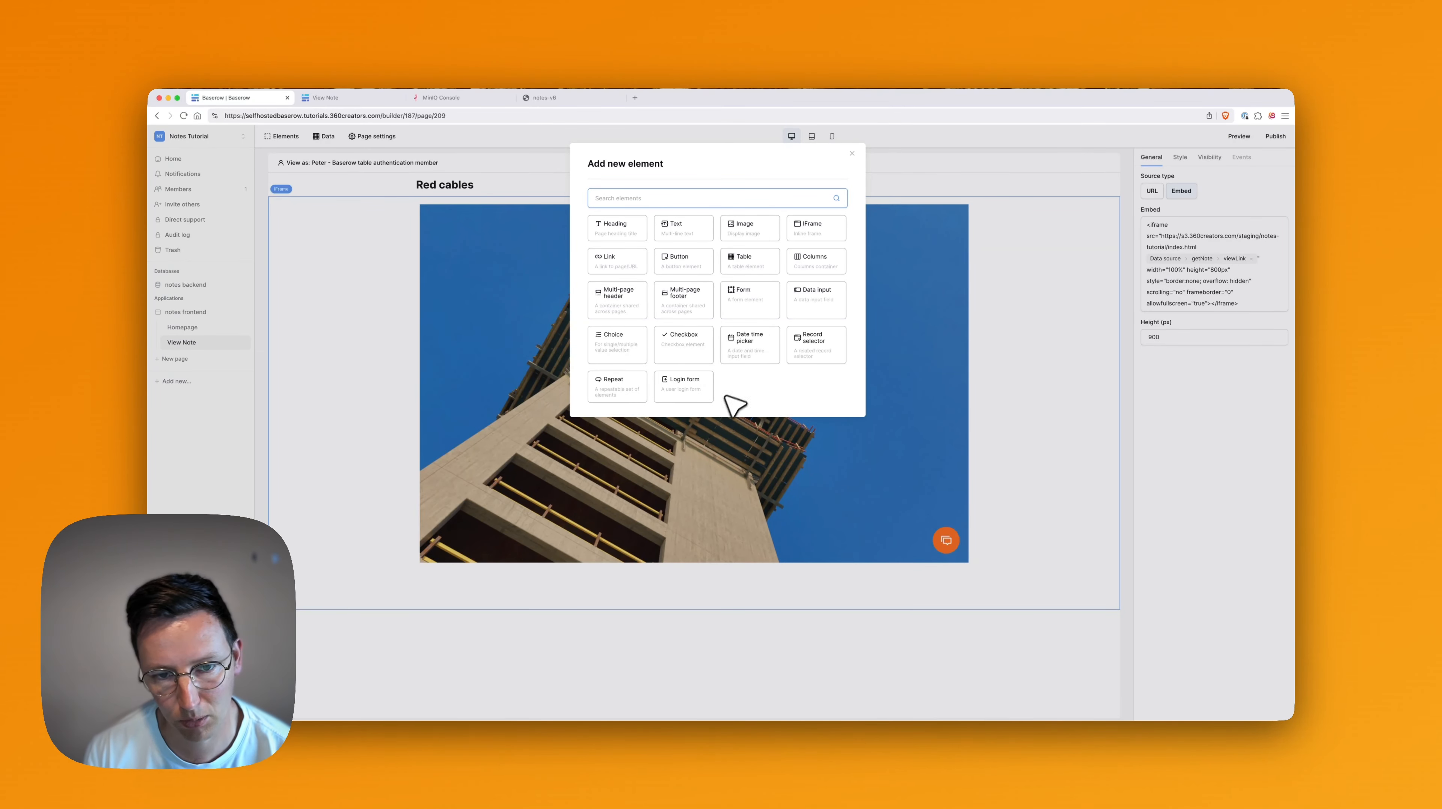
Add a Login form below the iframe, visible to logged-out visitors, using Baserow table authentication.
click(684, 385)
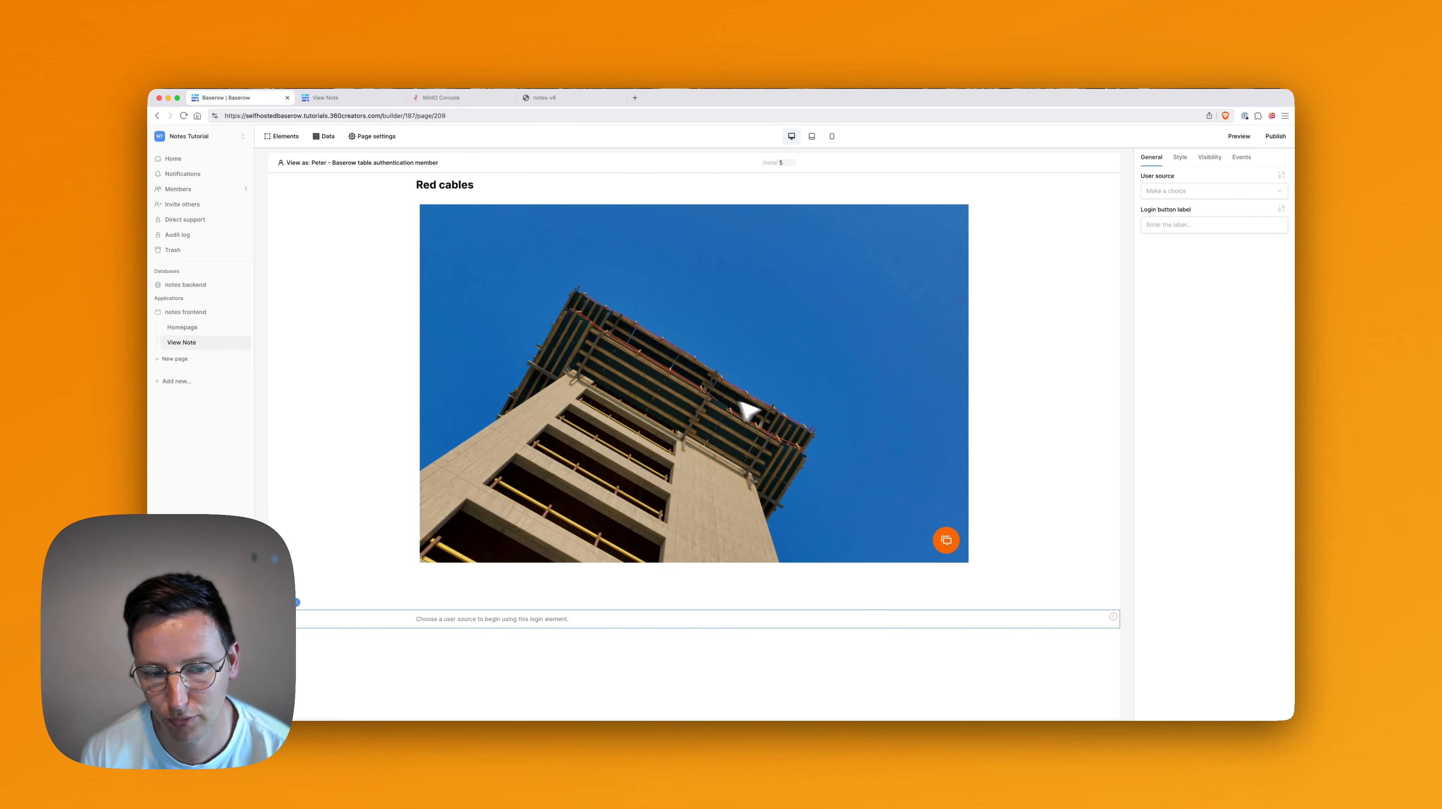
click(1209, 158)
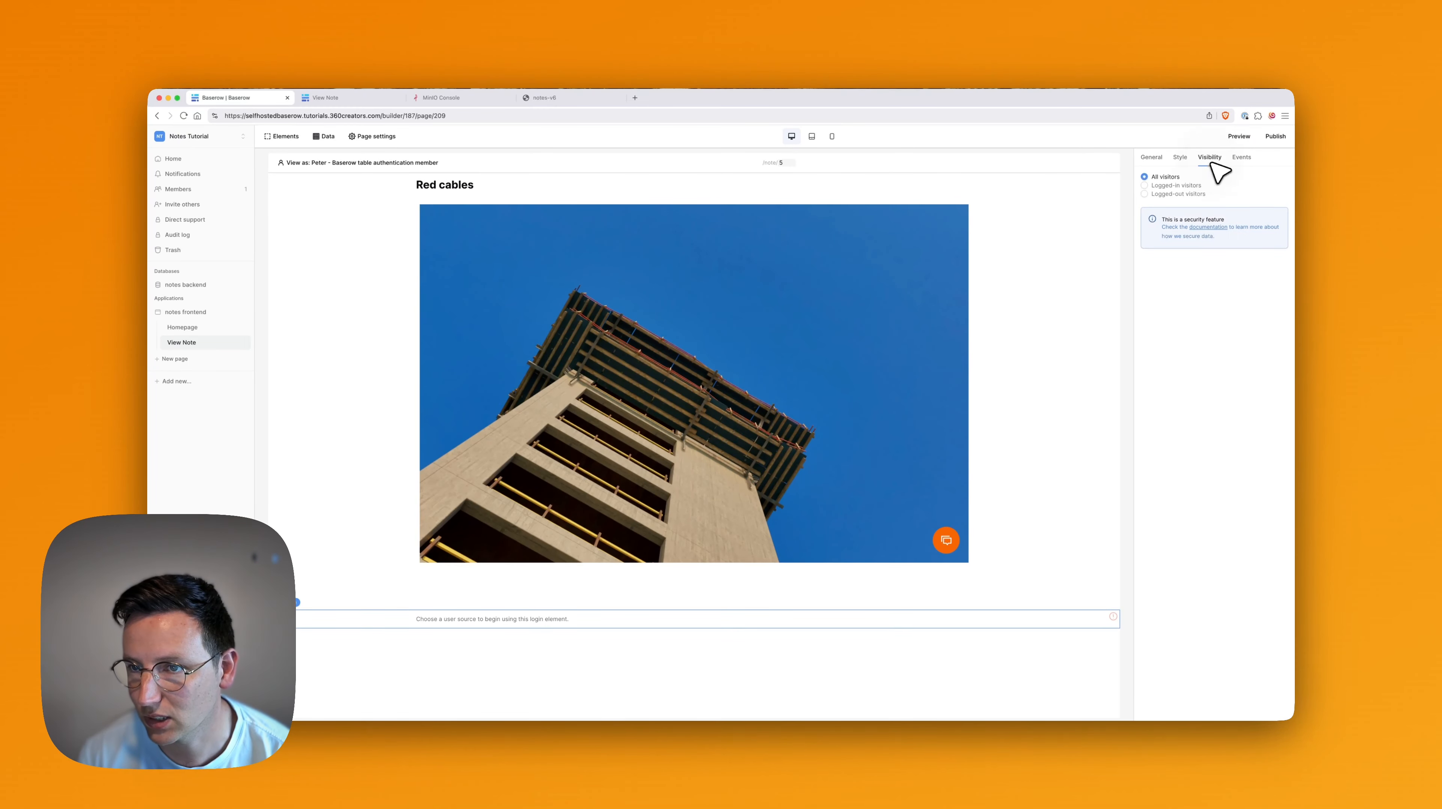
click(1178, 194)
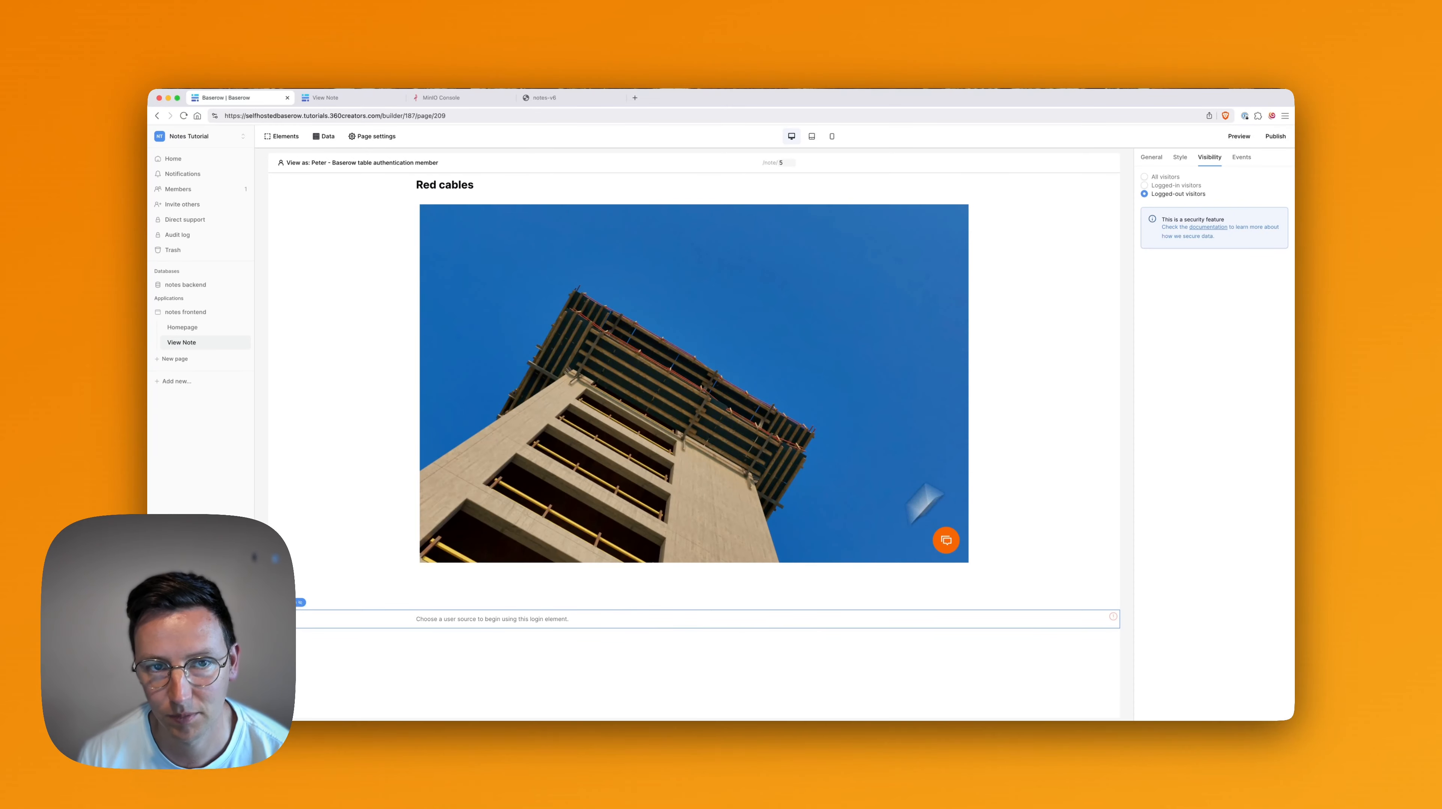
click(1162, 157)
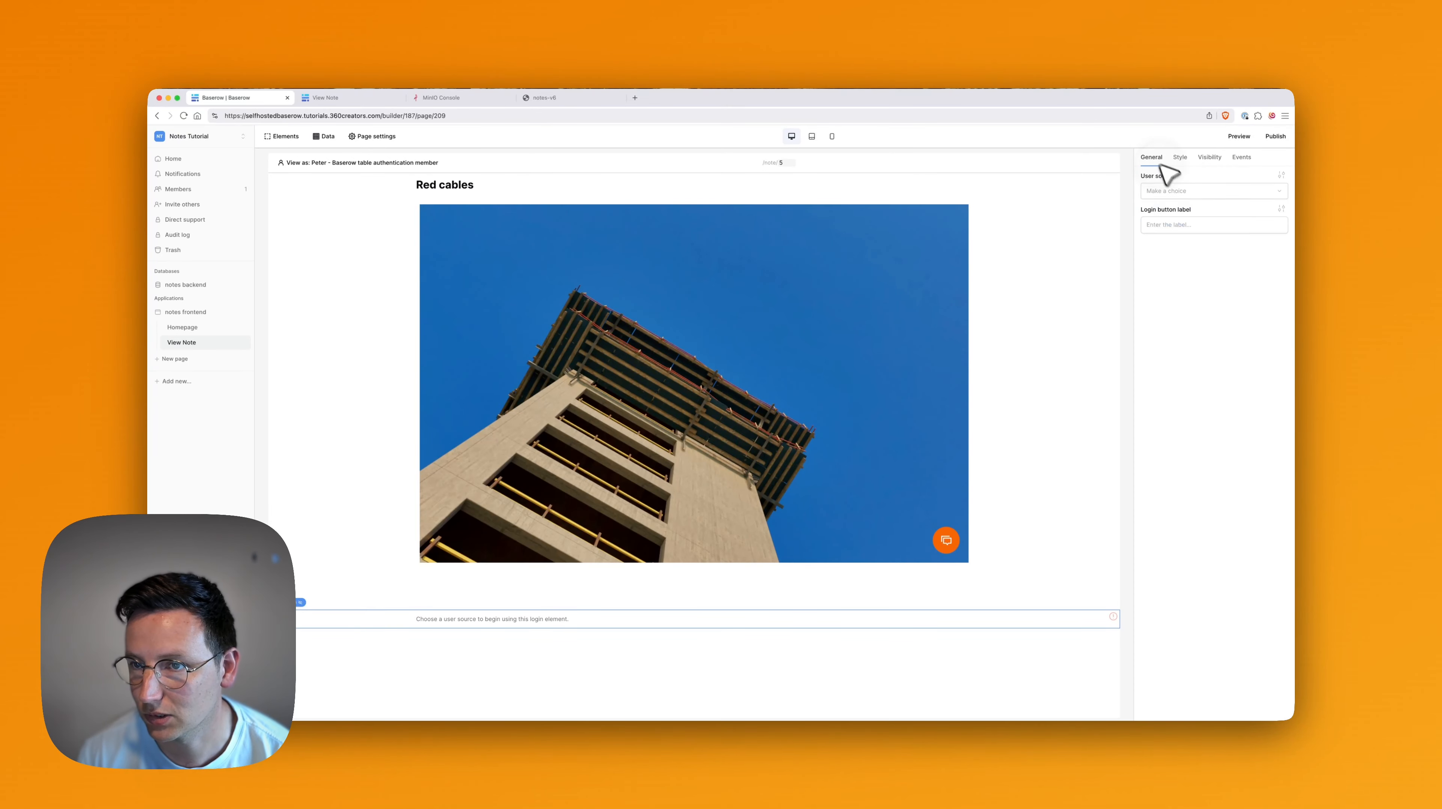
click(1172, 193)
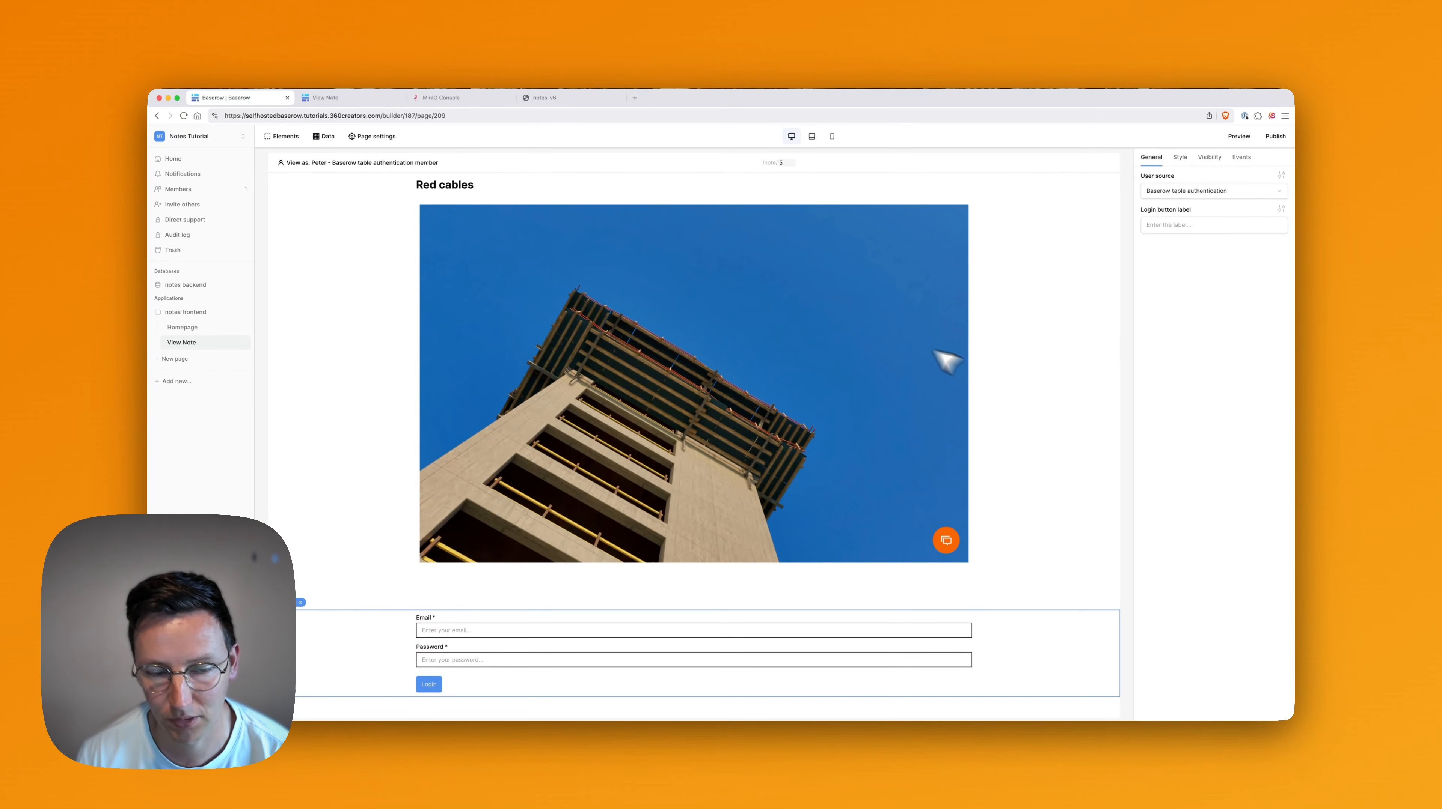
Open the note page preview and log in with the account e-mail and password.
click(1236, 136)
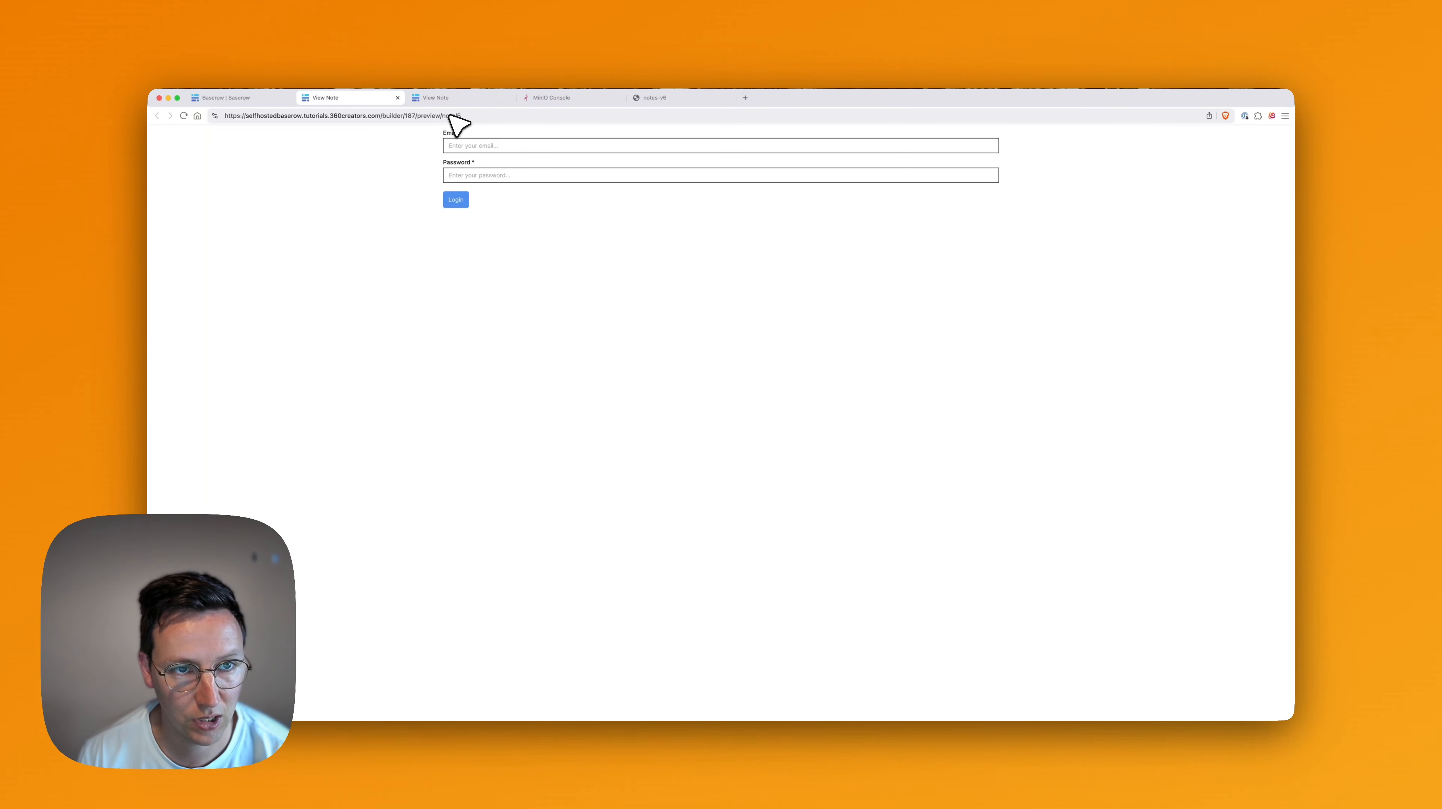
click(473, 147)
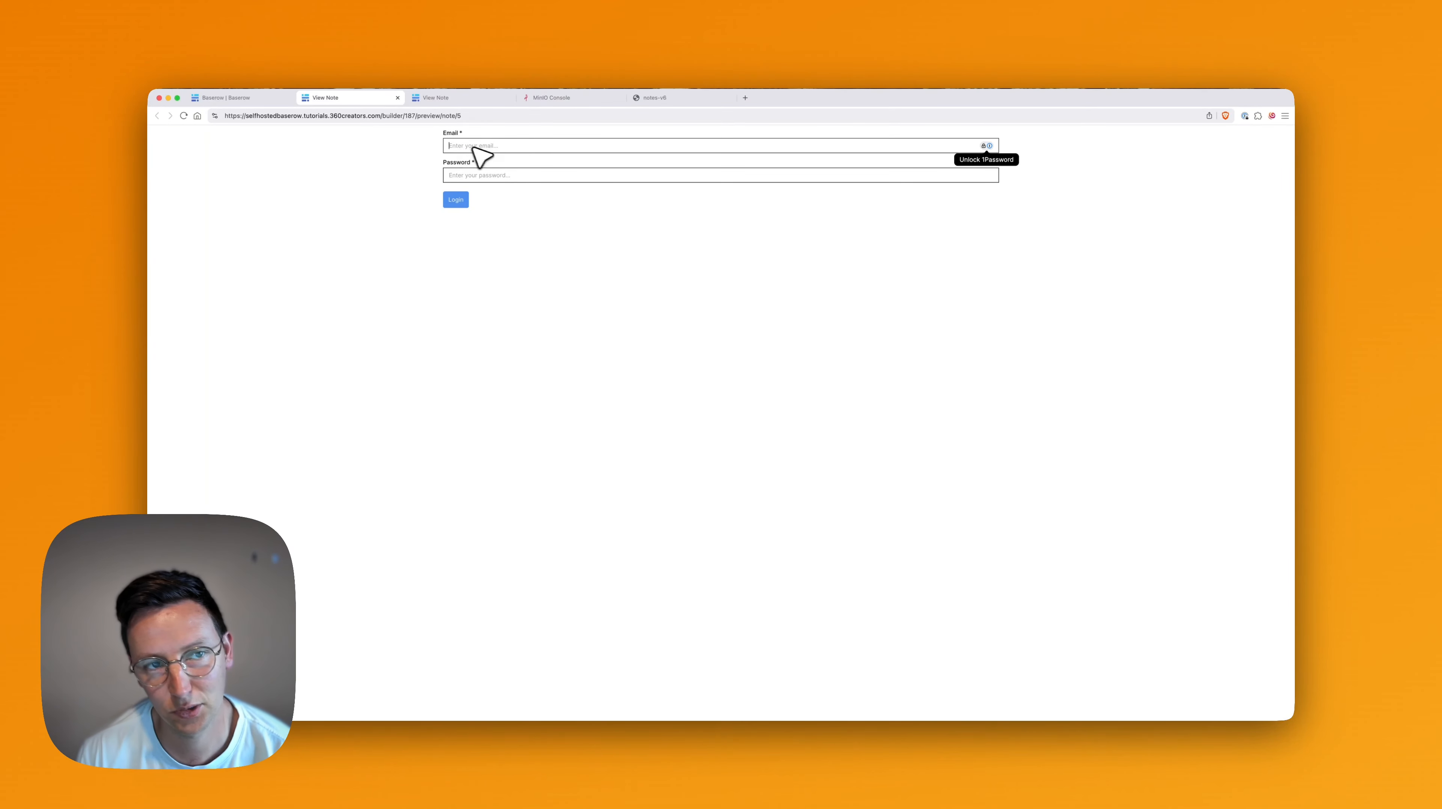
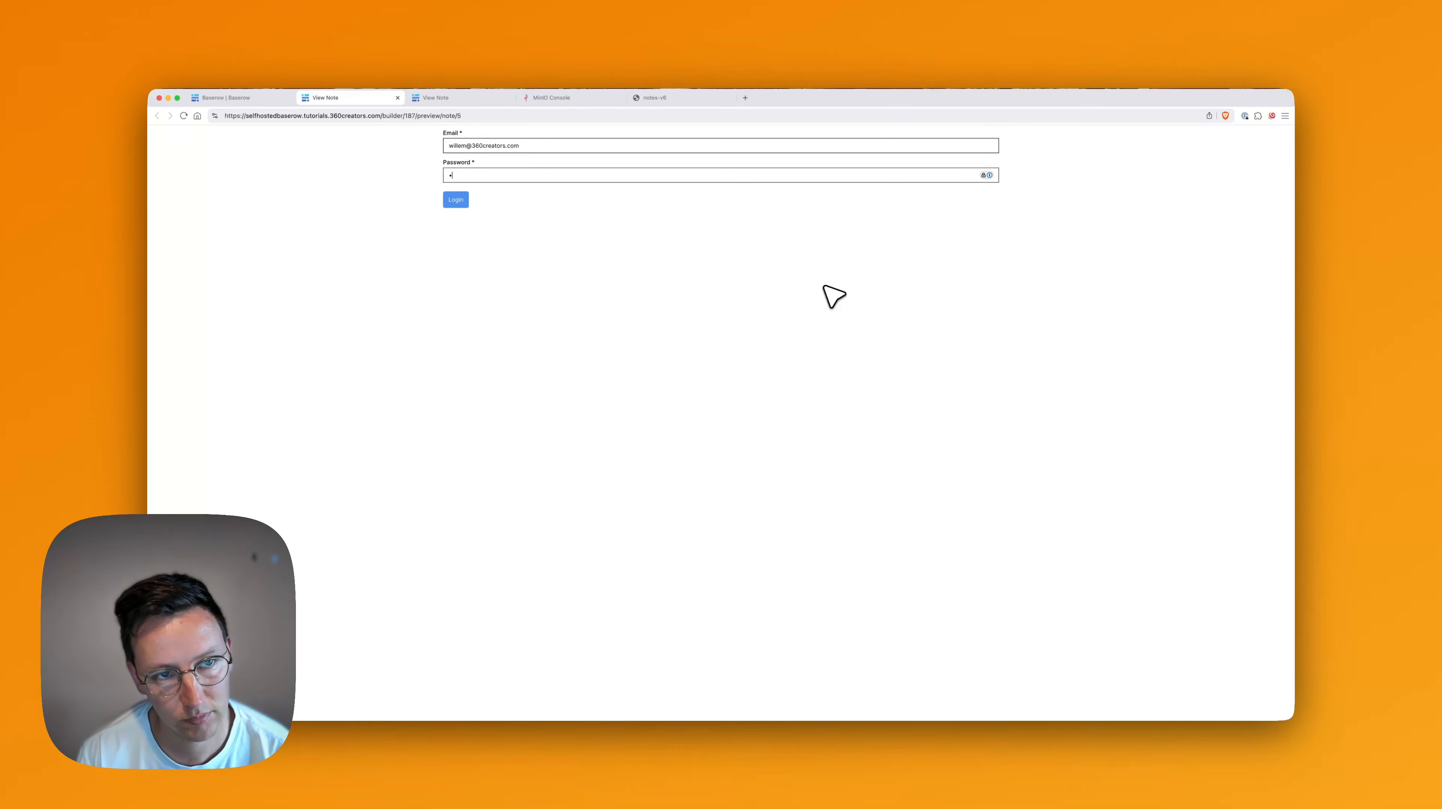
key(Return)
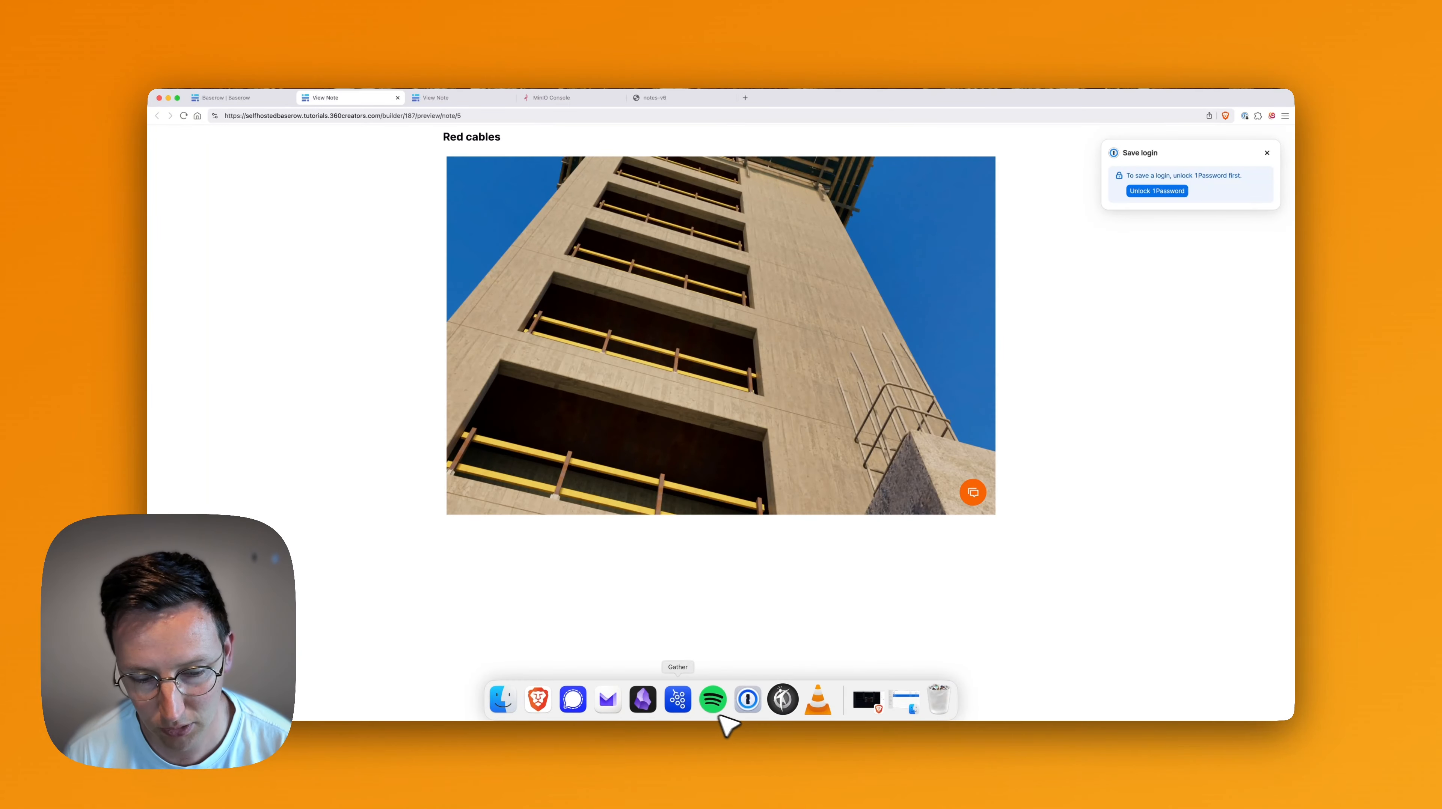
In 3DVista, dismiss the tour-created message and copy the viewNote tag from the foreground group.
click(774, 704)
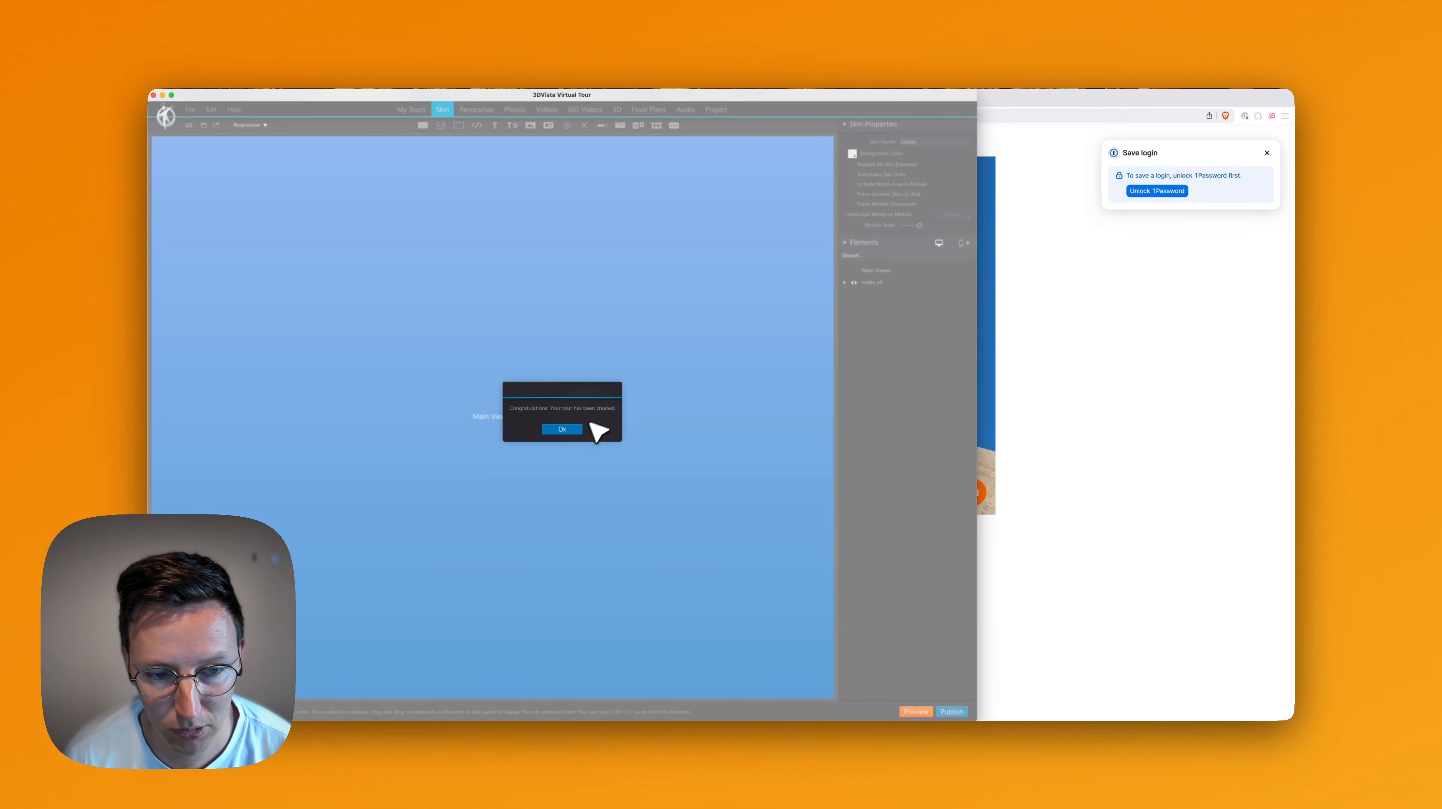
click(581, 428)
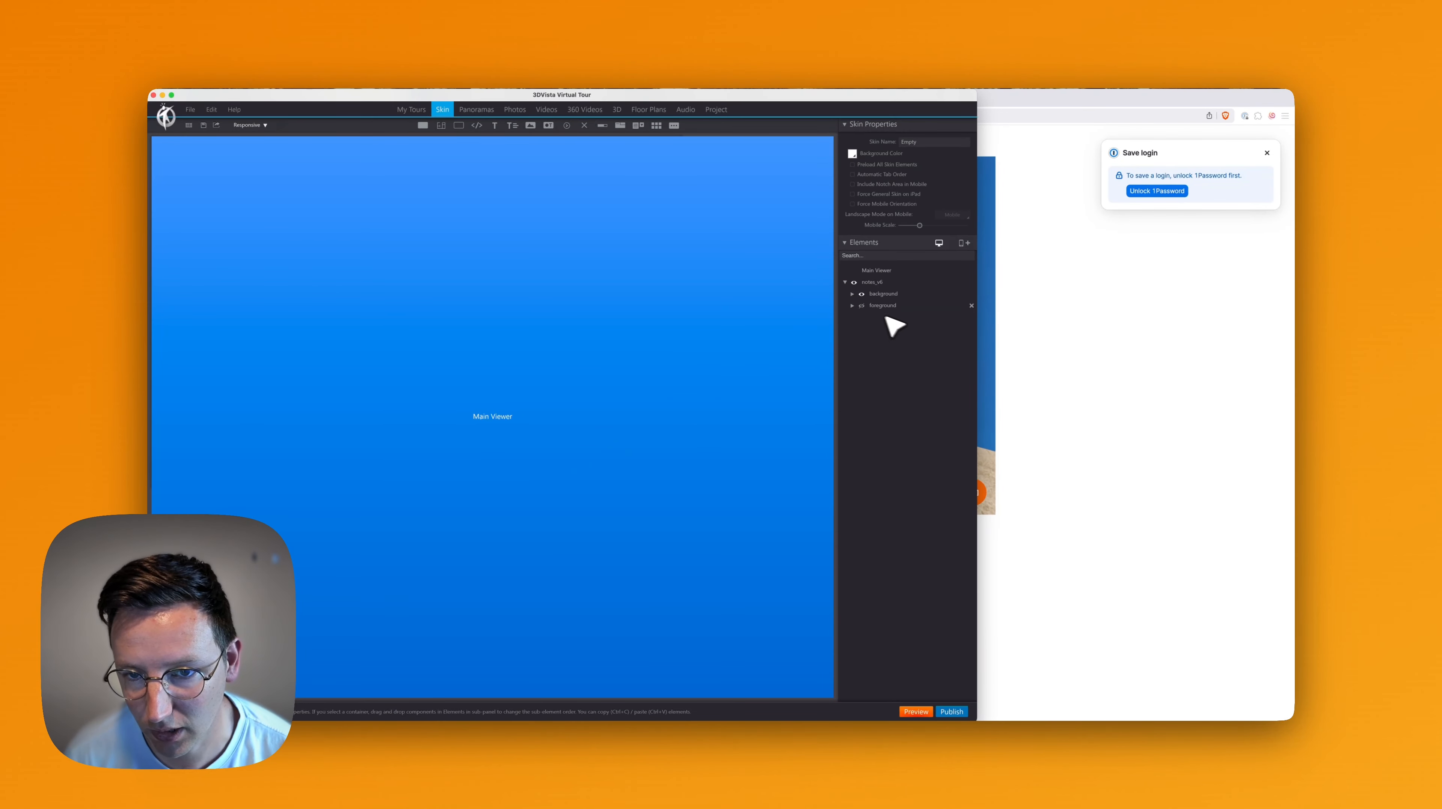
click(853, 306)
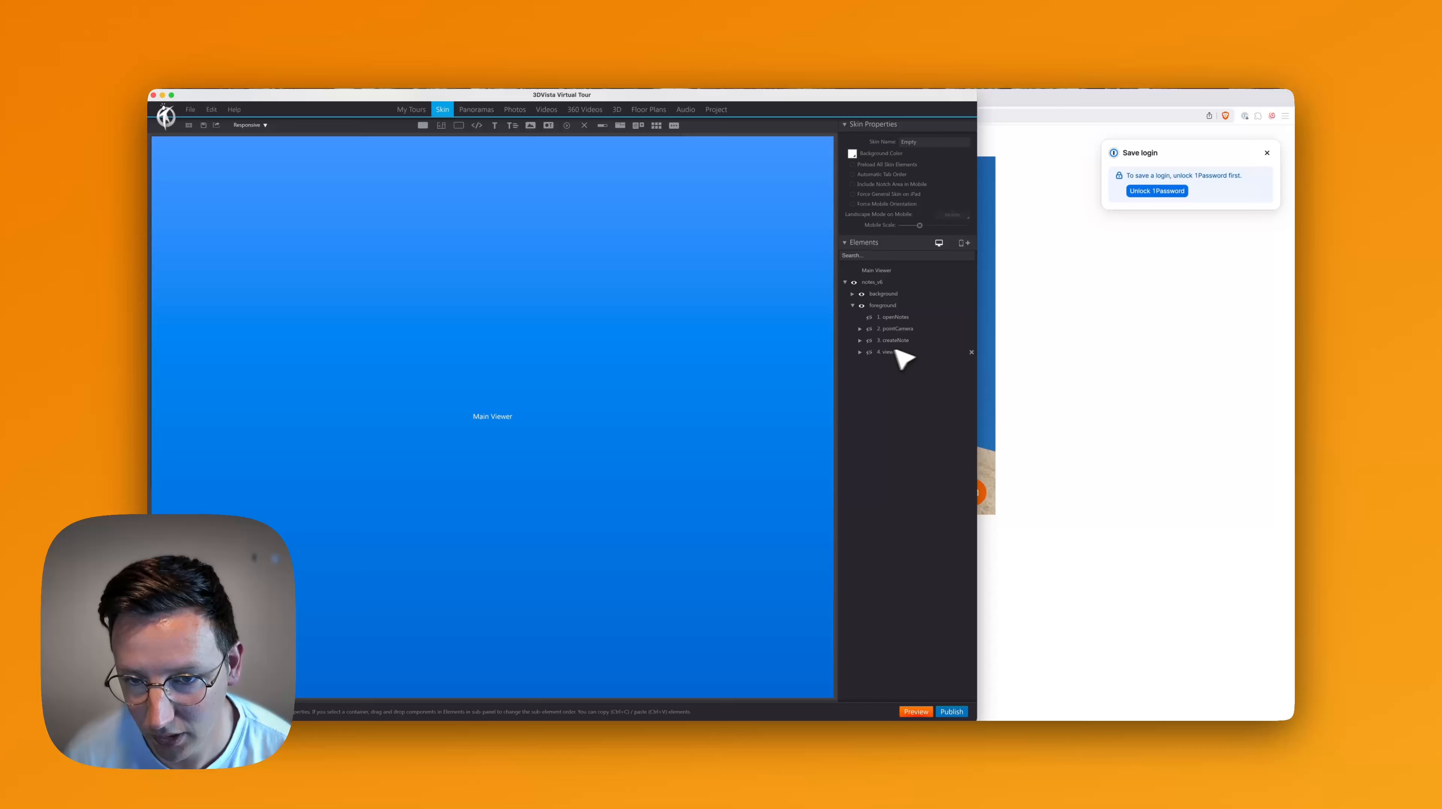
click(868, 352)
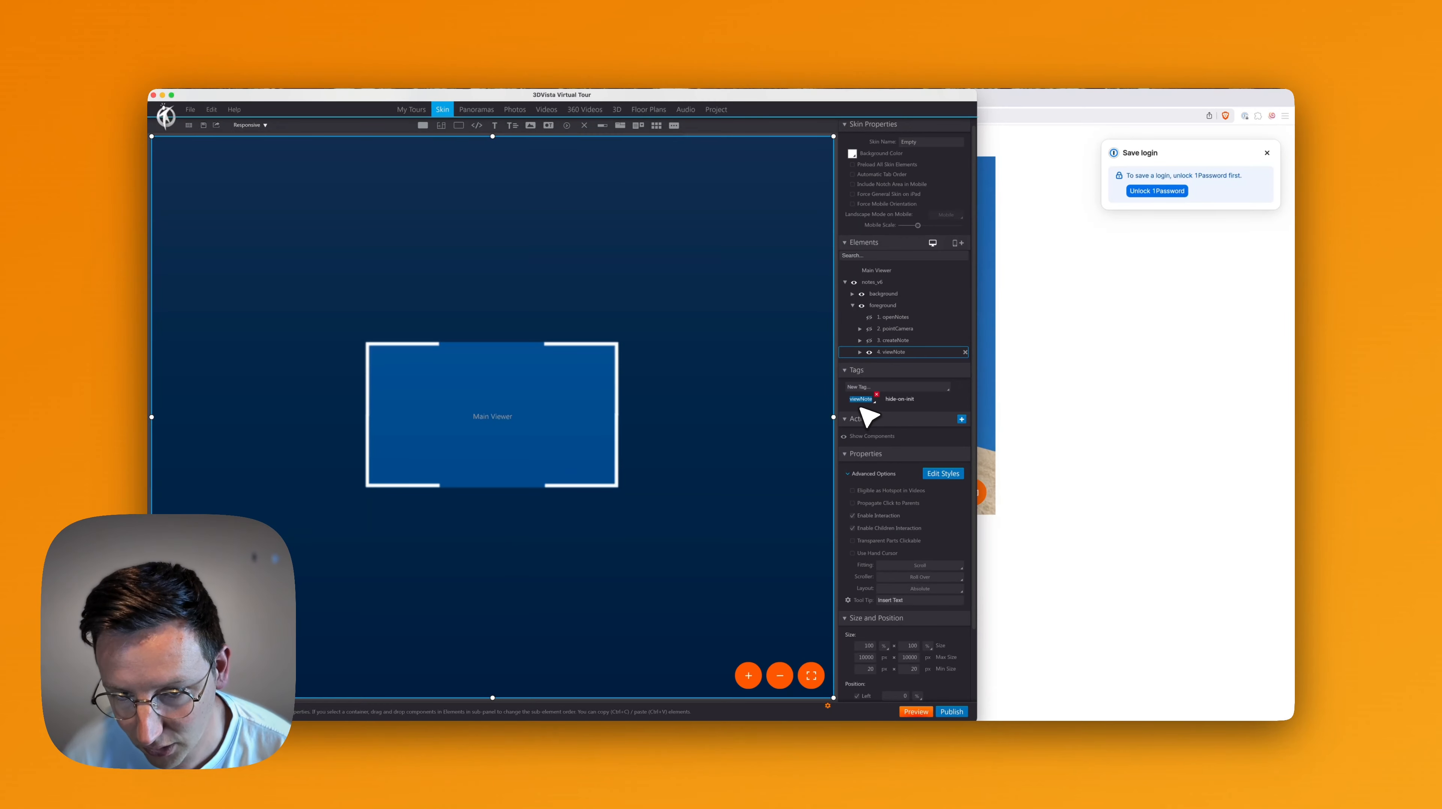
key(super+c)
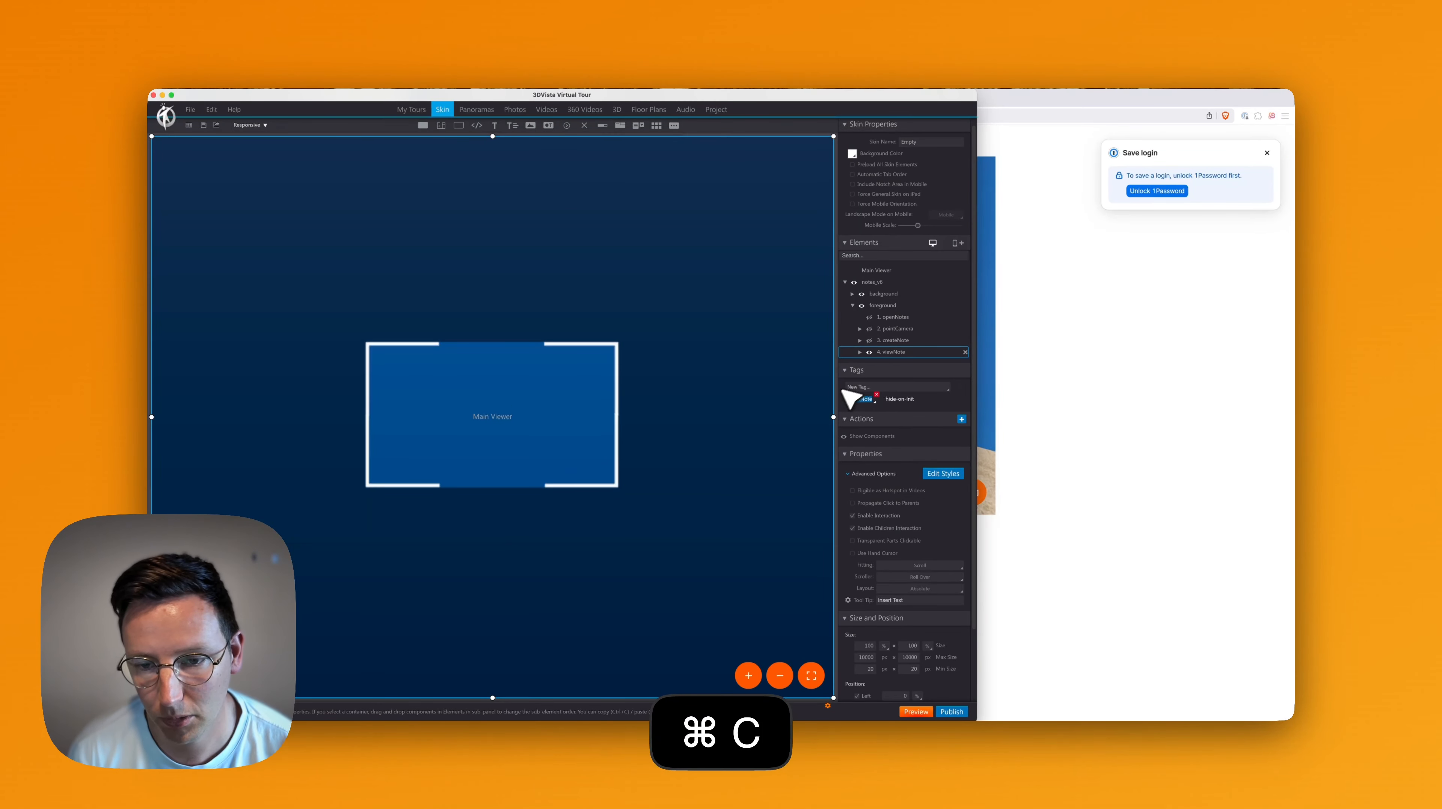
Review the foreground and notes_v6 tags, then minimize 3DVista and return to the Baserow builder.
click(896, 308)
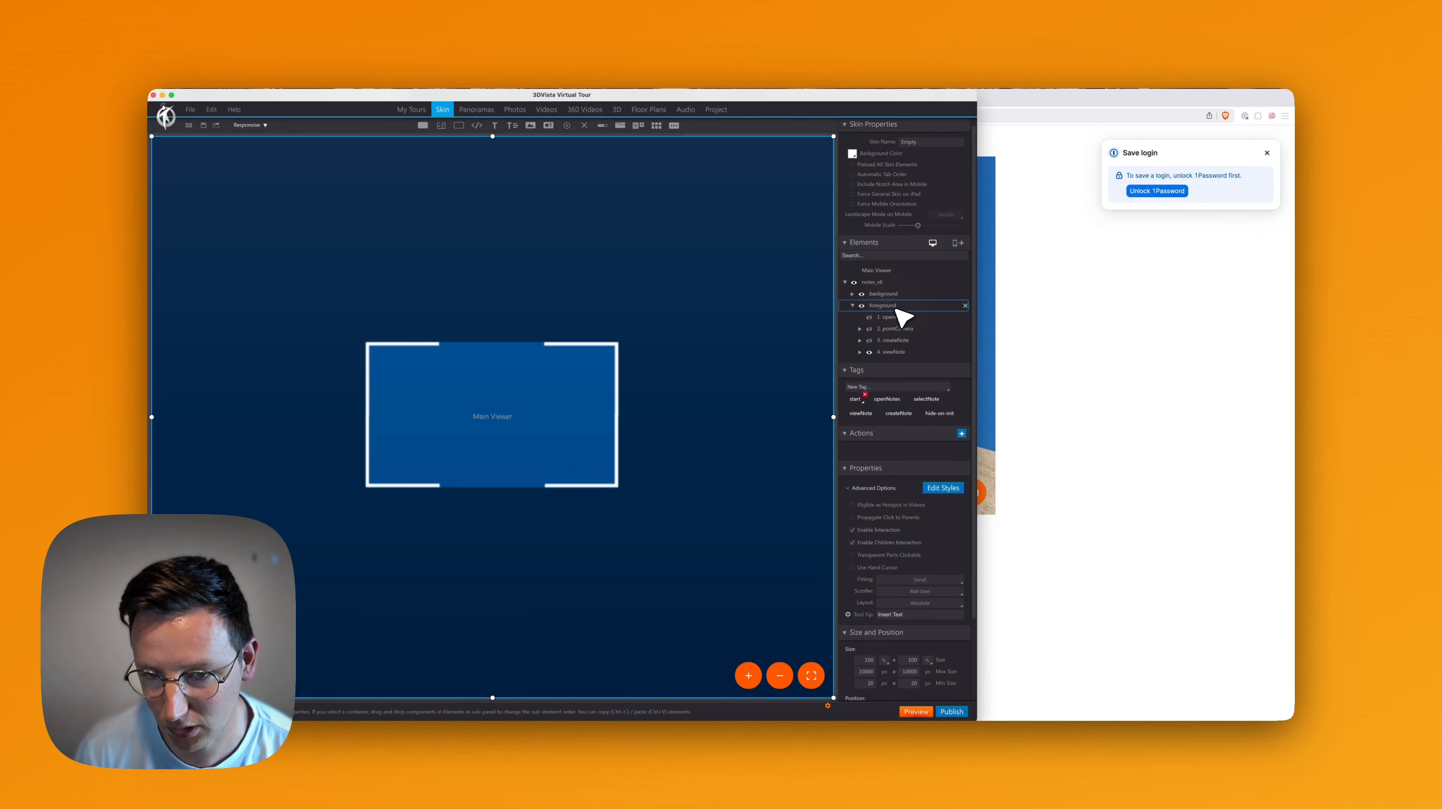
click(874, 283)
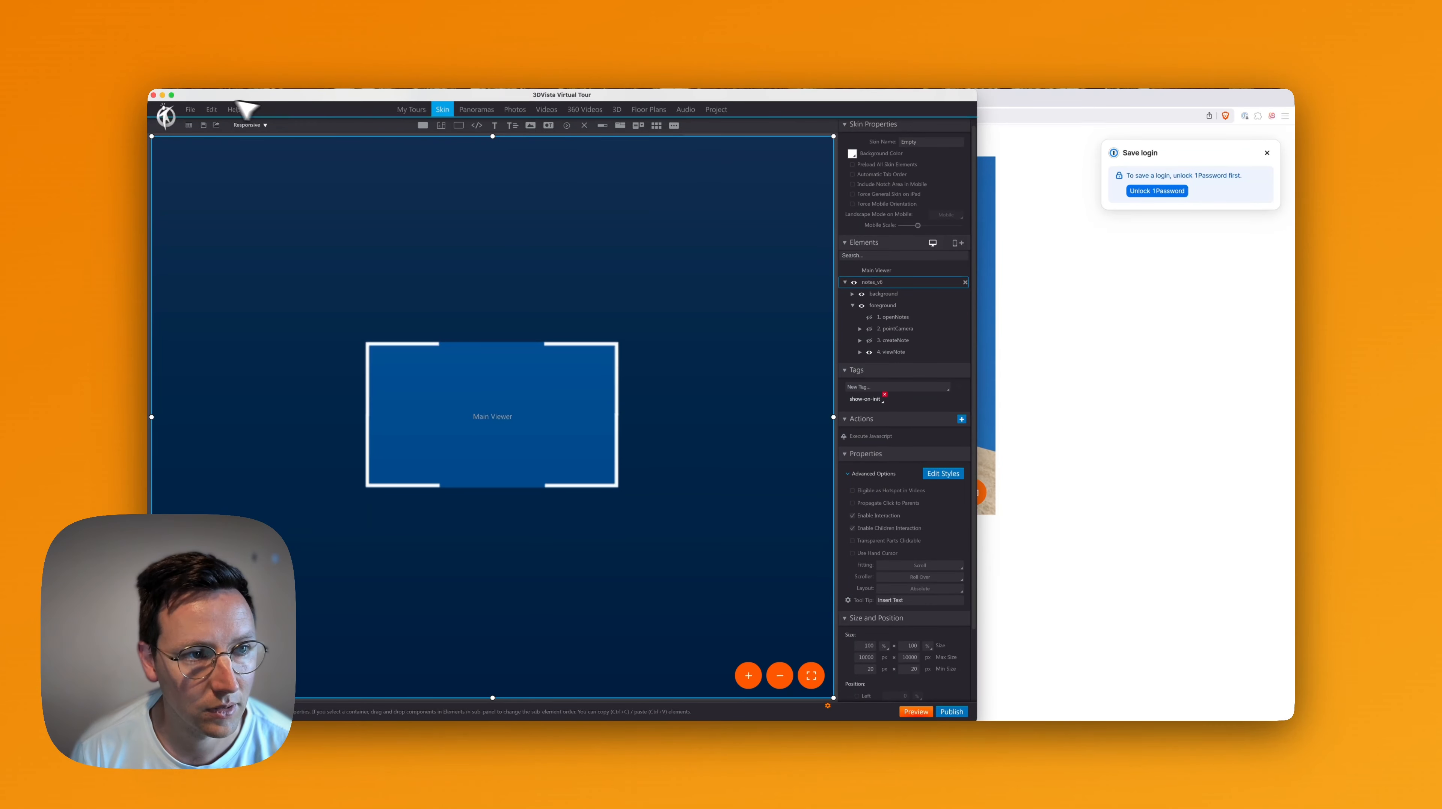
click(163, 95)
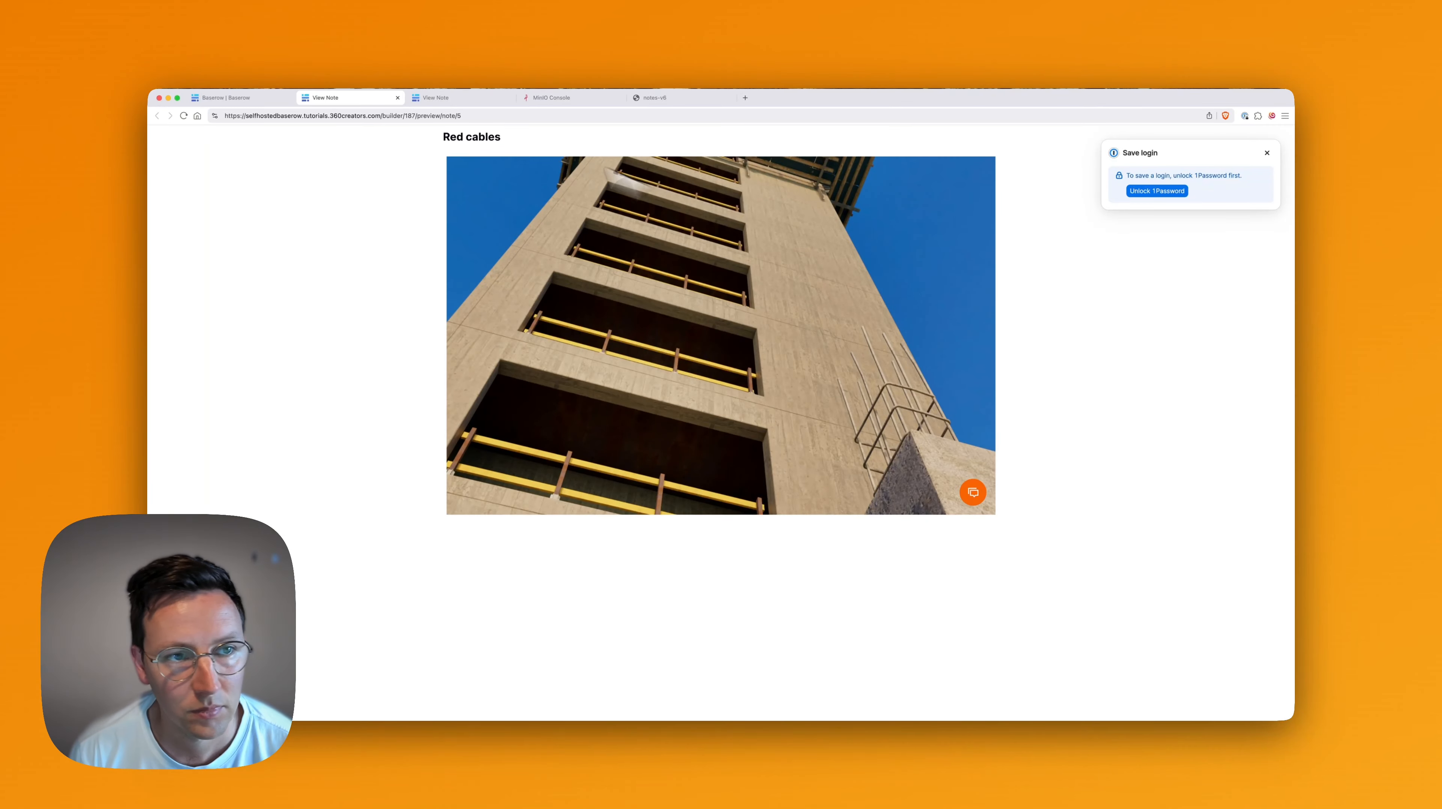
click(227, 97)
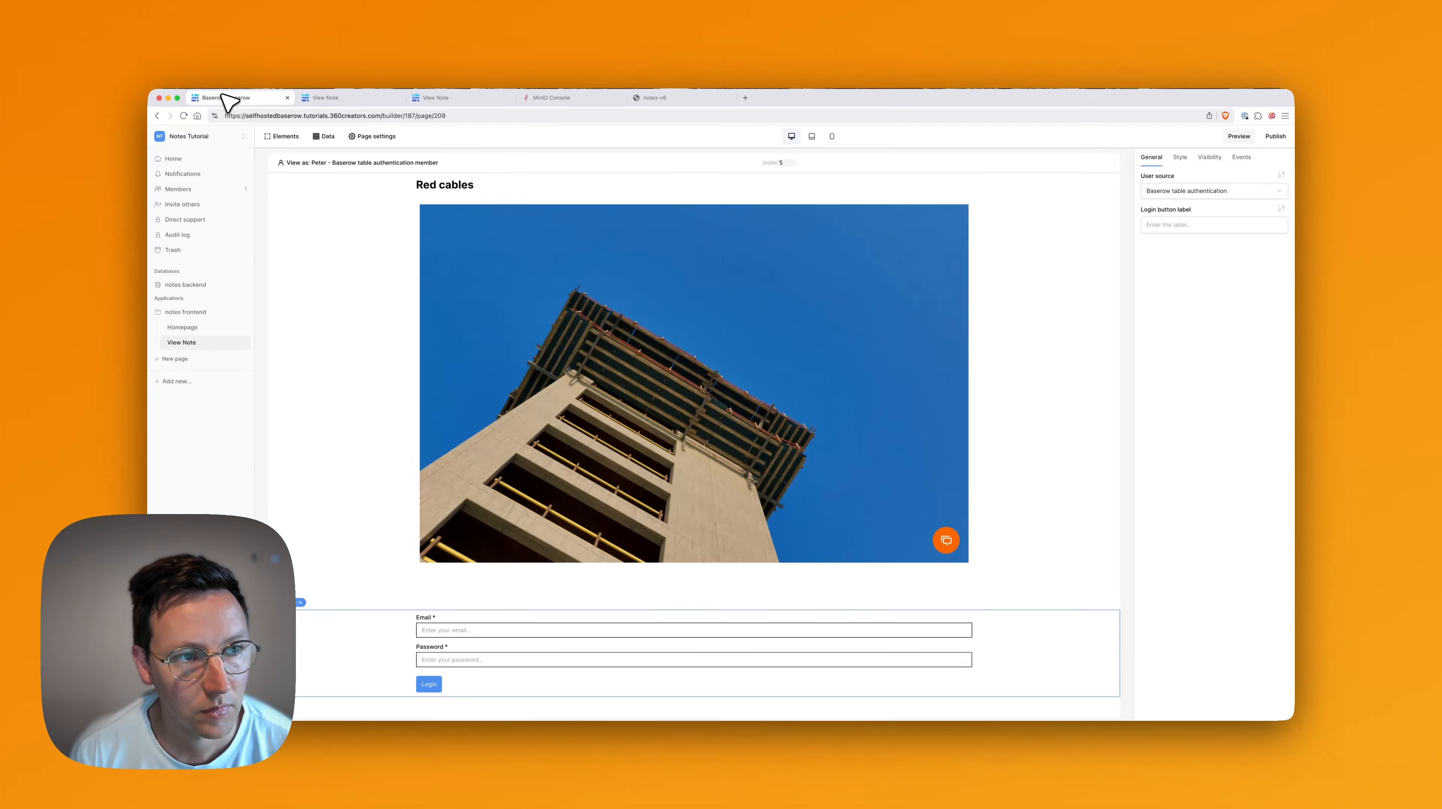
Append &sct=viewNote to the iframe's embed URL after getNote's viewLink.
click(807, 375)
click(1262, 259)
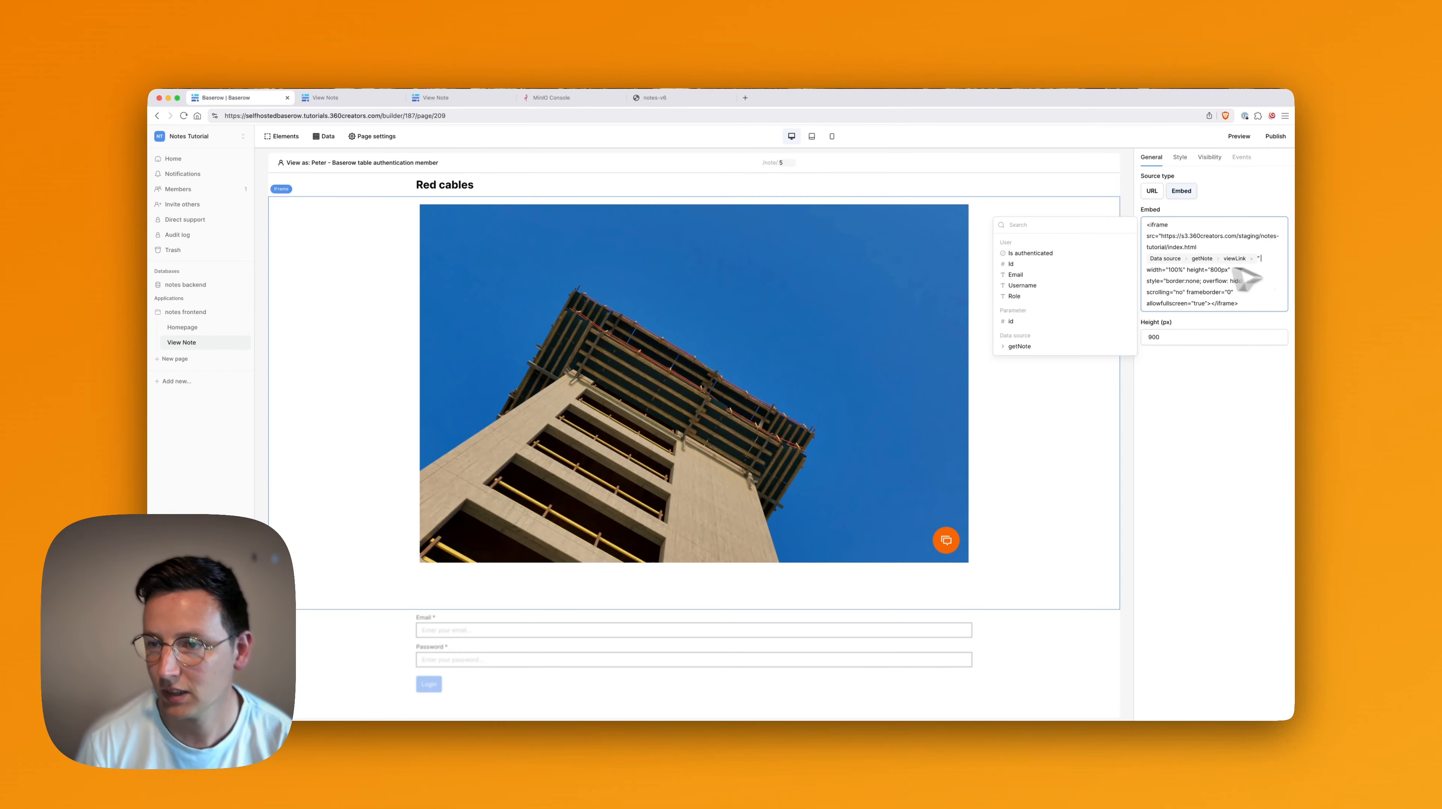
key(Left)
key(Left)
key(Left)
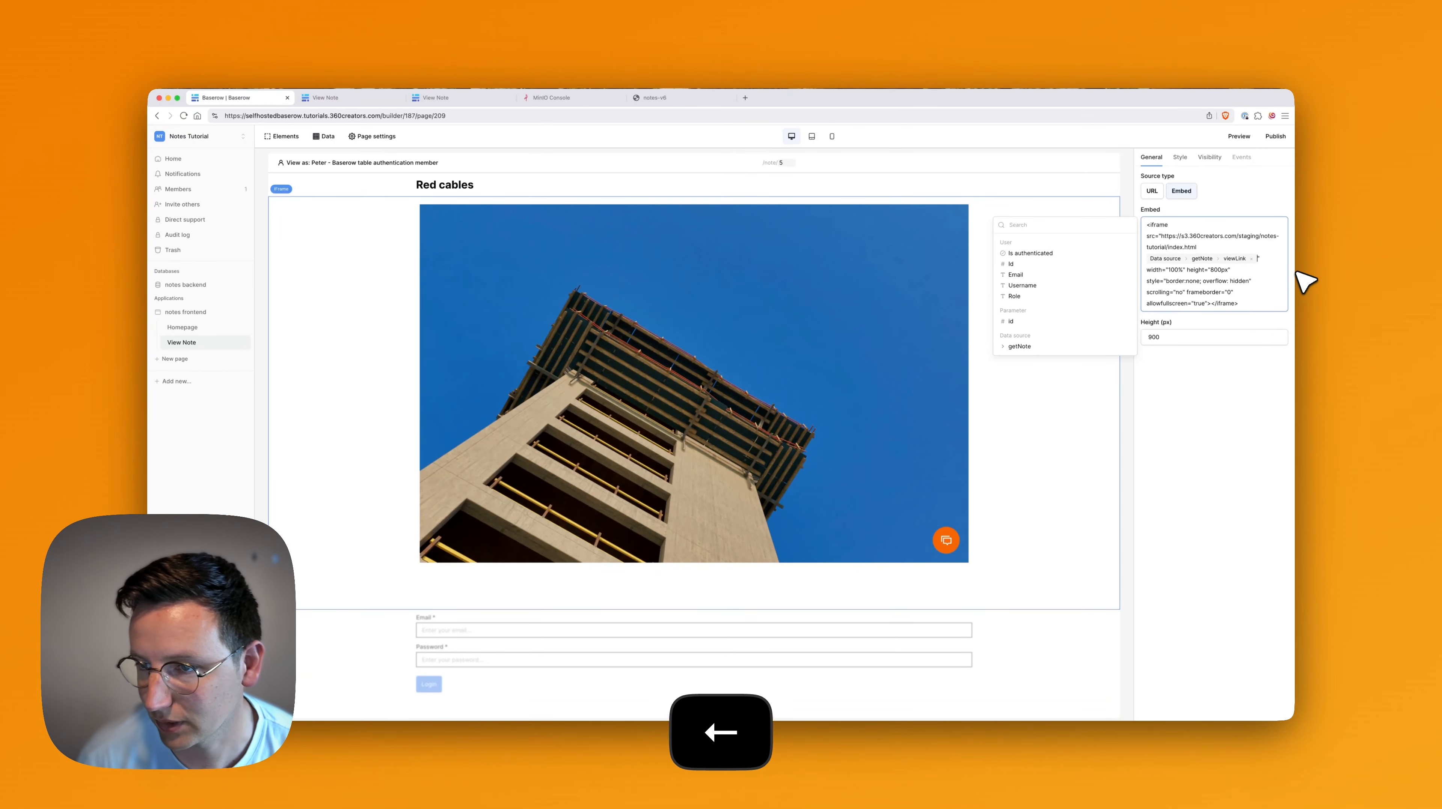
text(&)
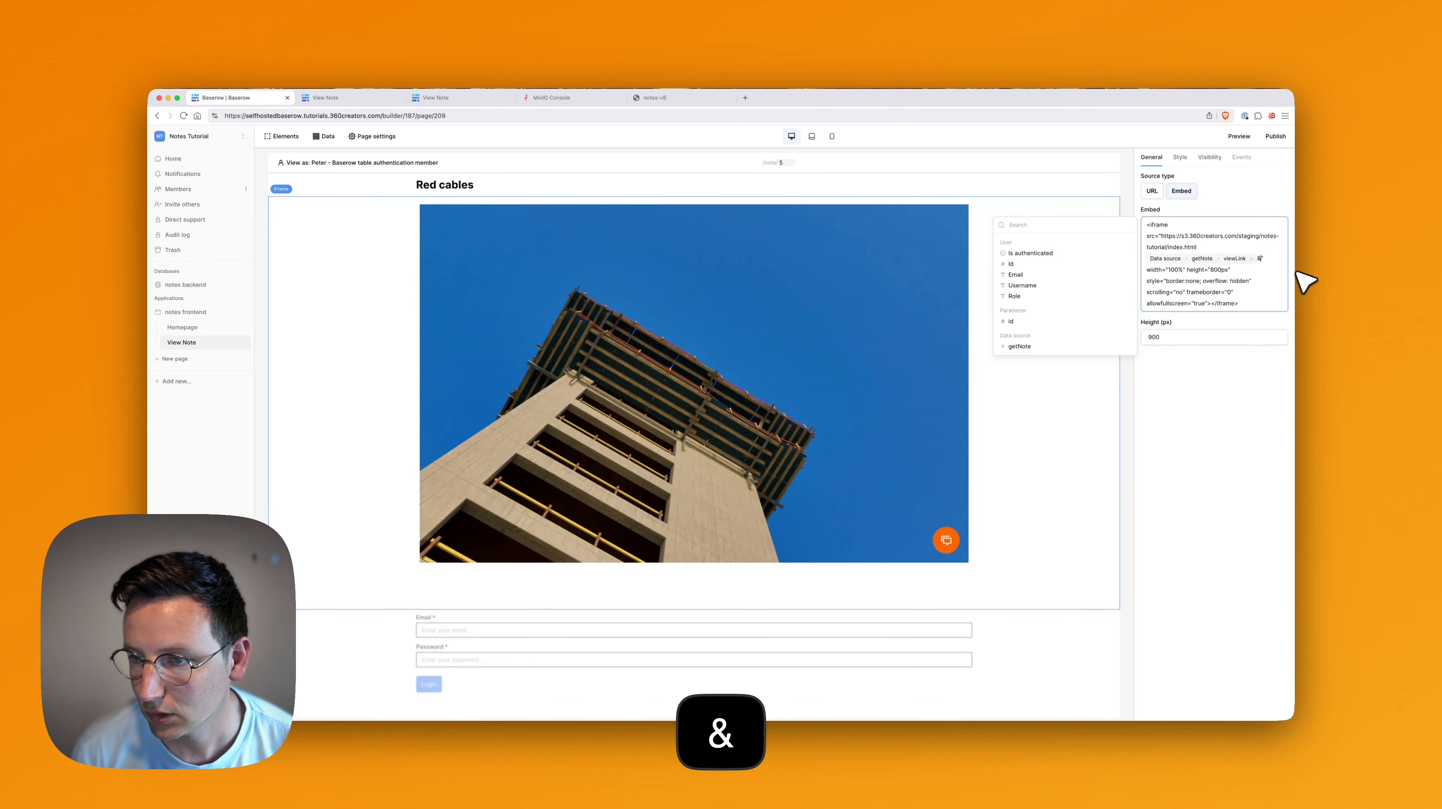
text(sc)
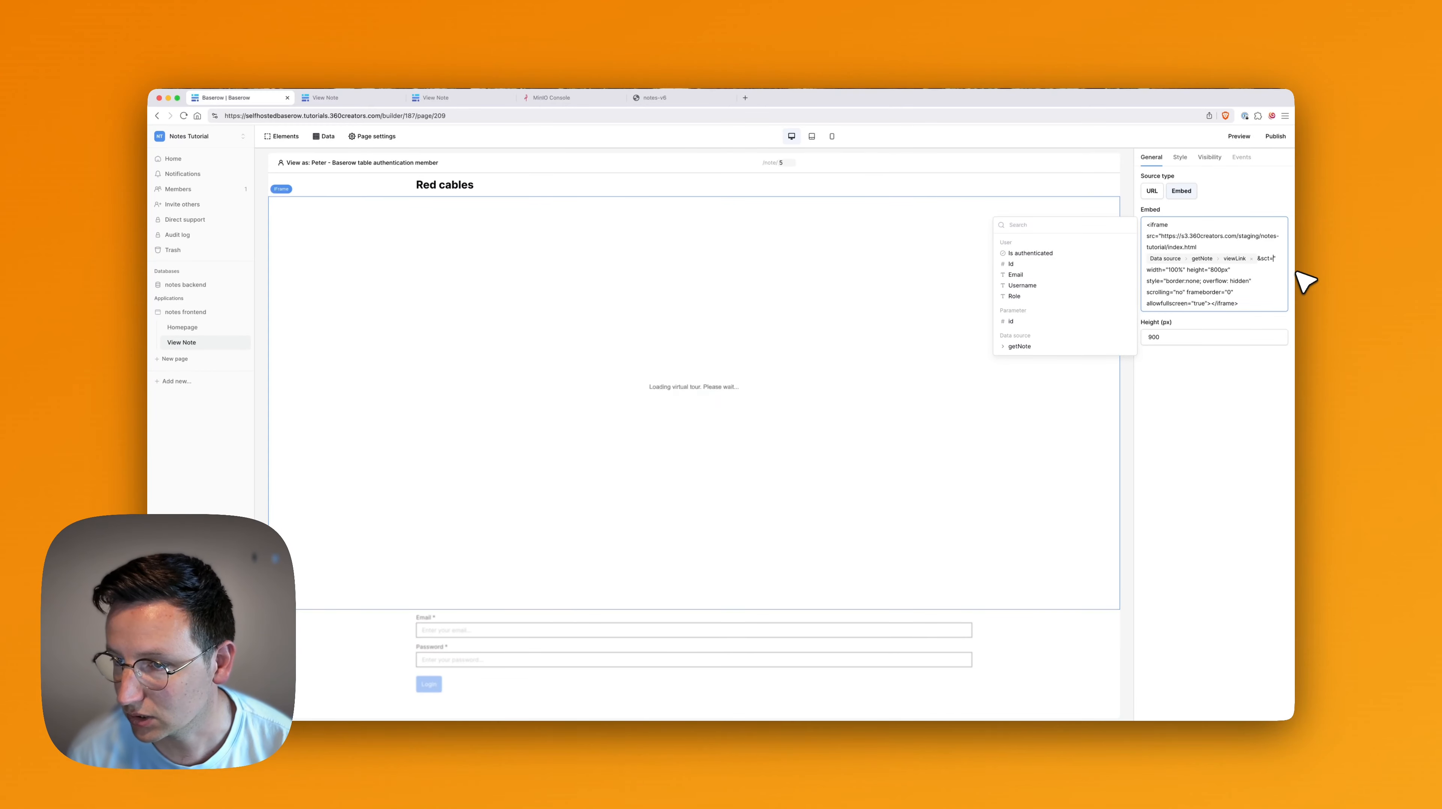
text(t=)
key(super+v)
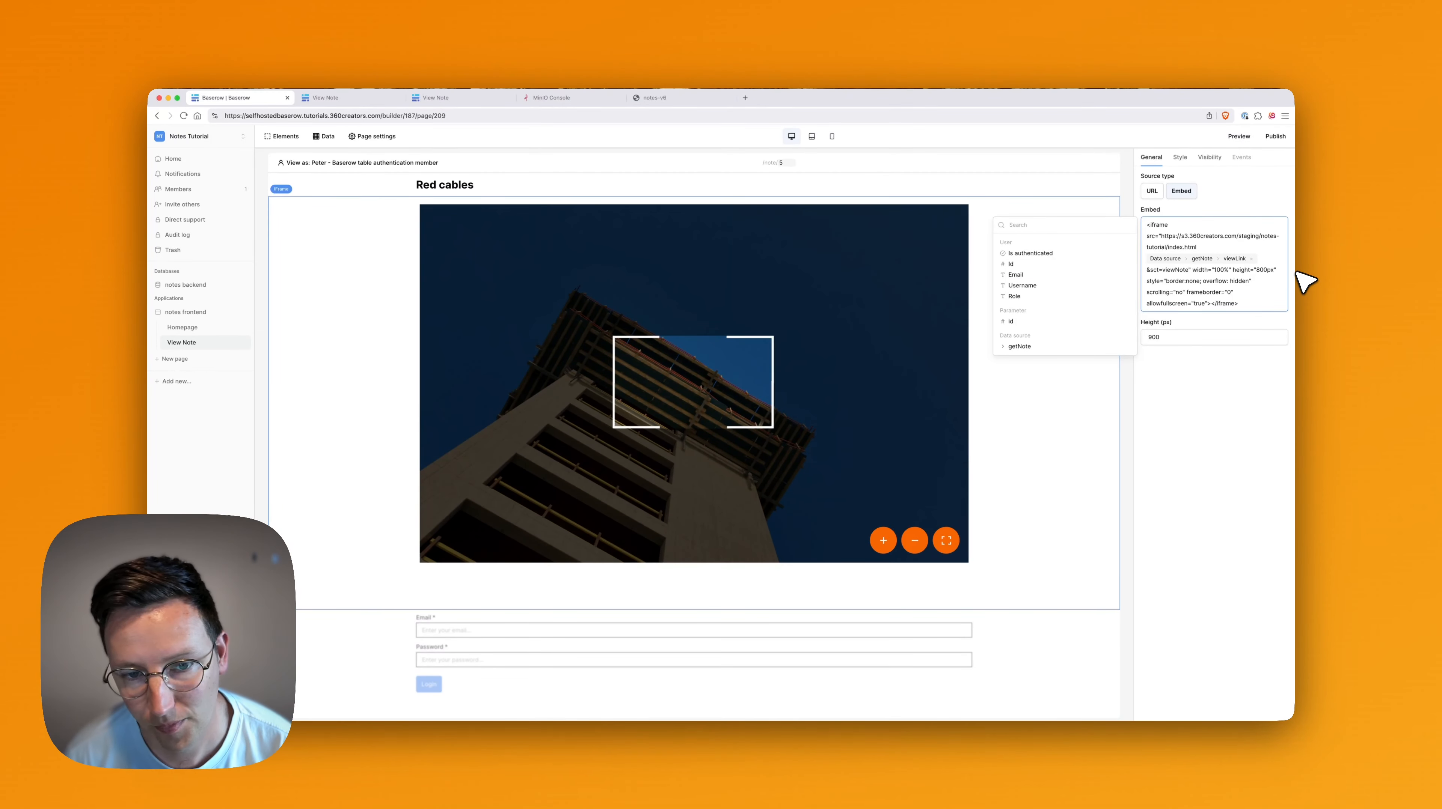
key(Tab)
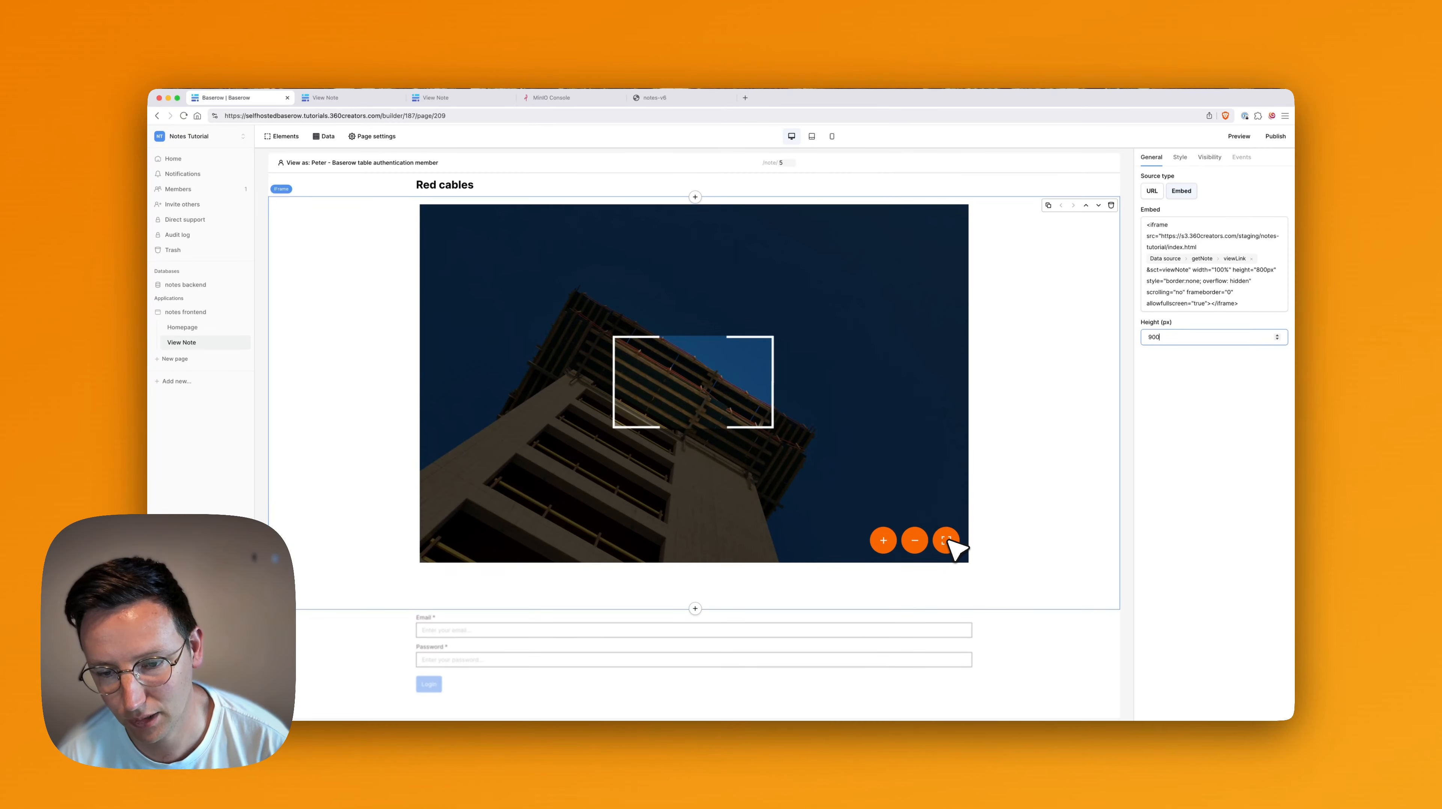
Preview note 5 in a new tab, log in with the account e-mail, then return to the builder.
click(1240, 137)
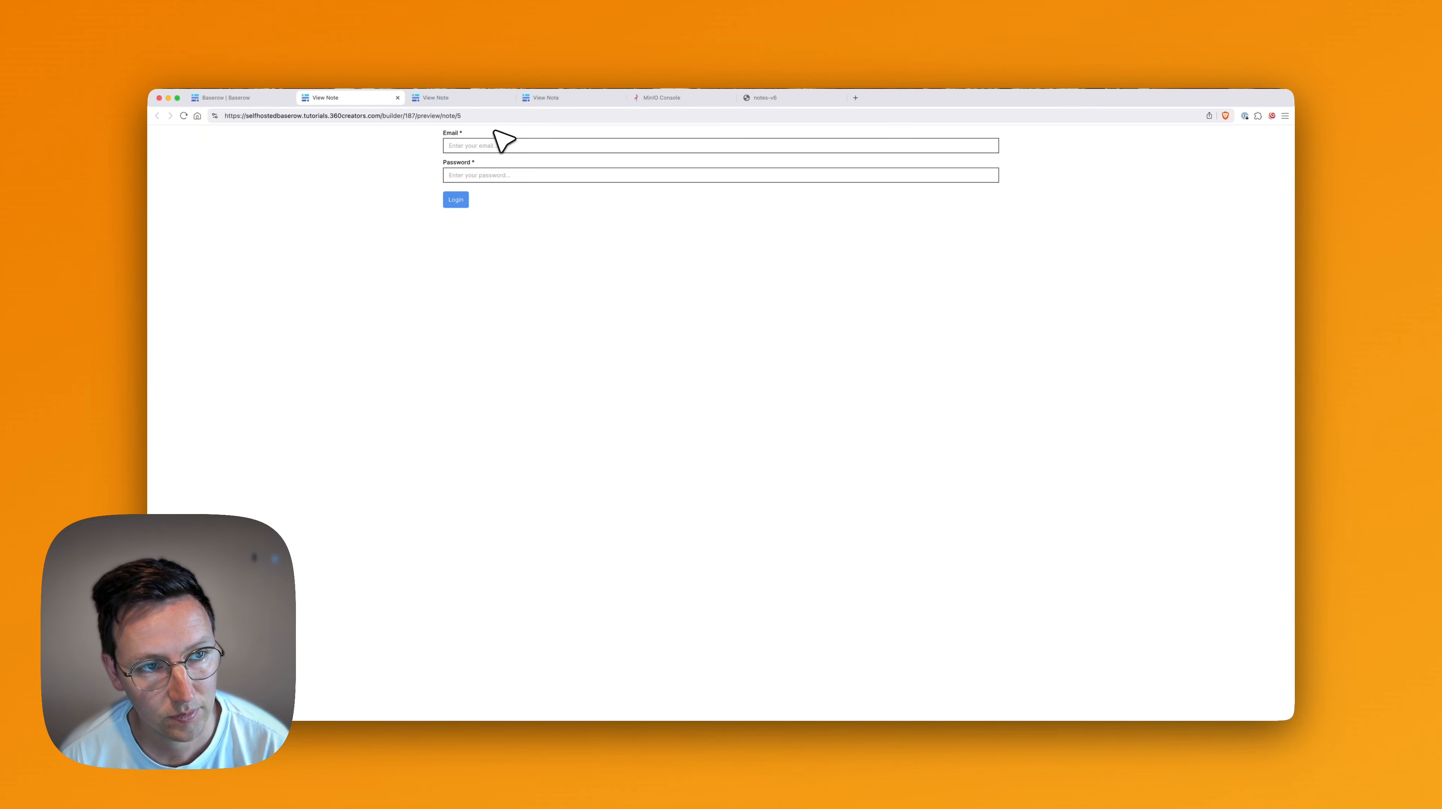
click(522, 147)
key(Return)
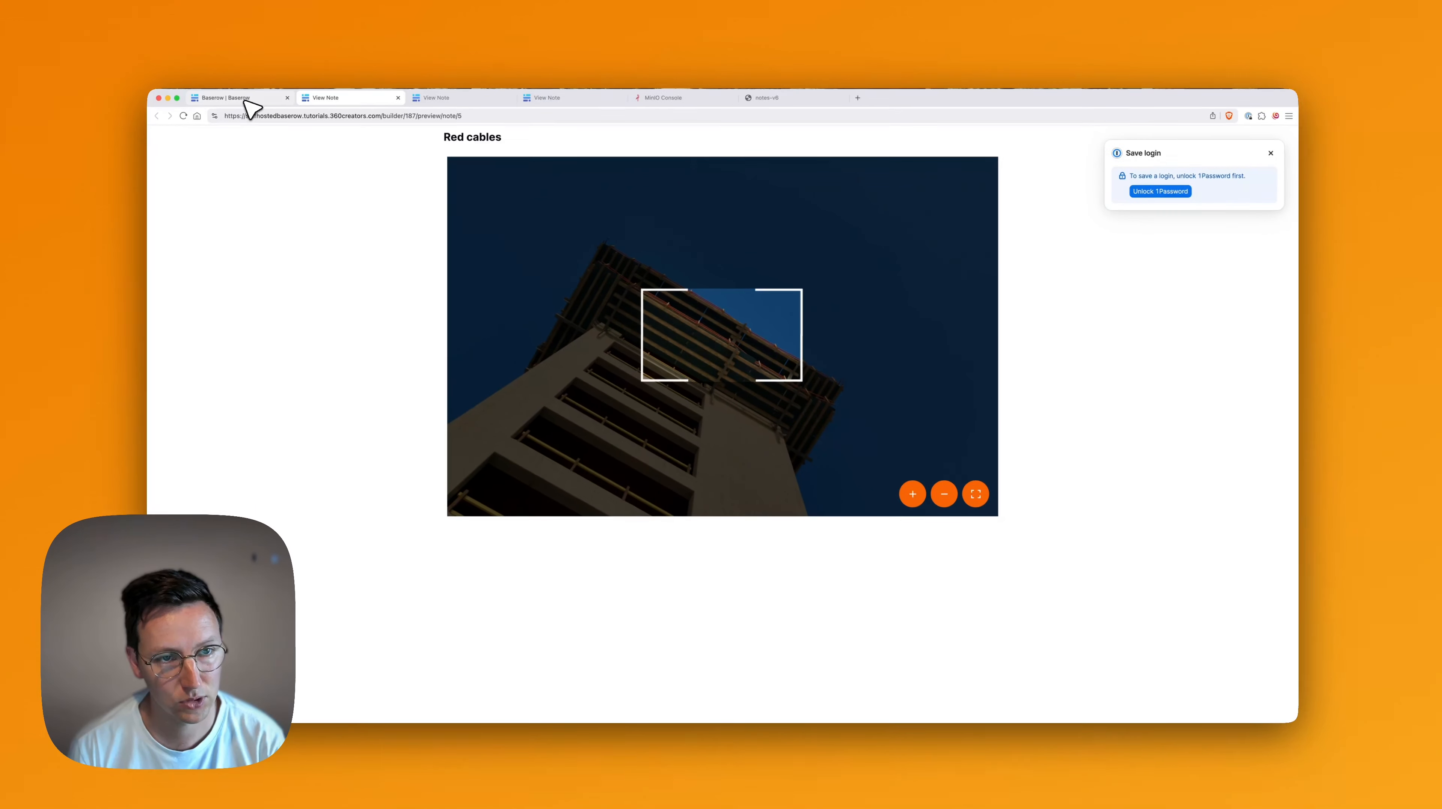
click(206, 105)
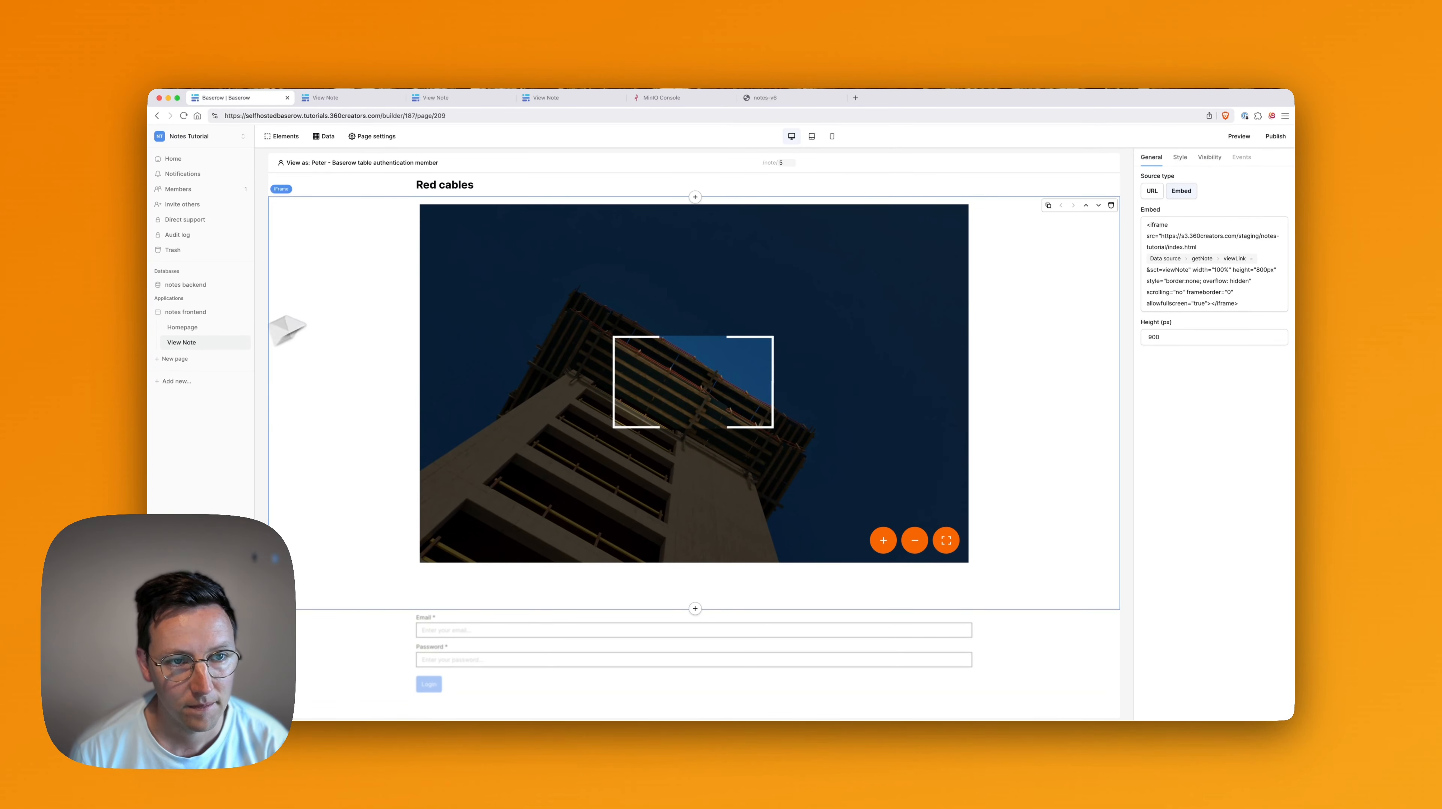
Add a Button above the Red cables heading labelled 'Back to home'.
click(461, 191)
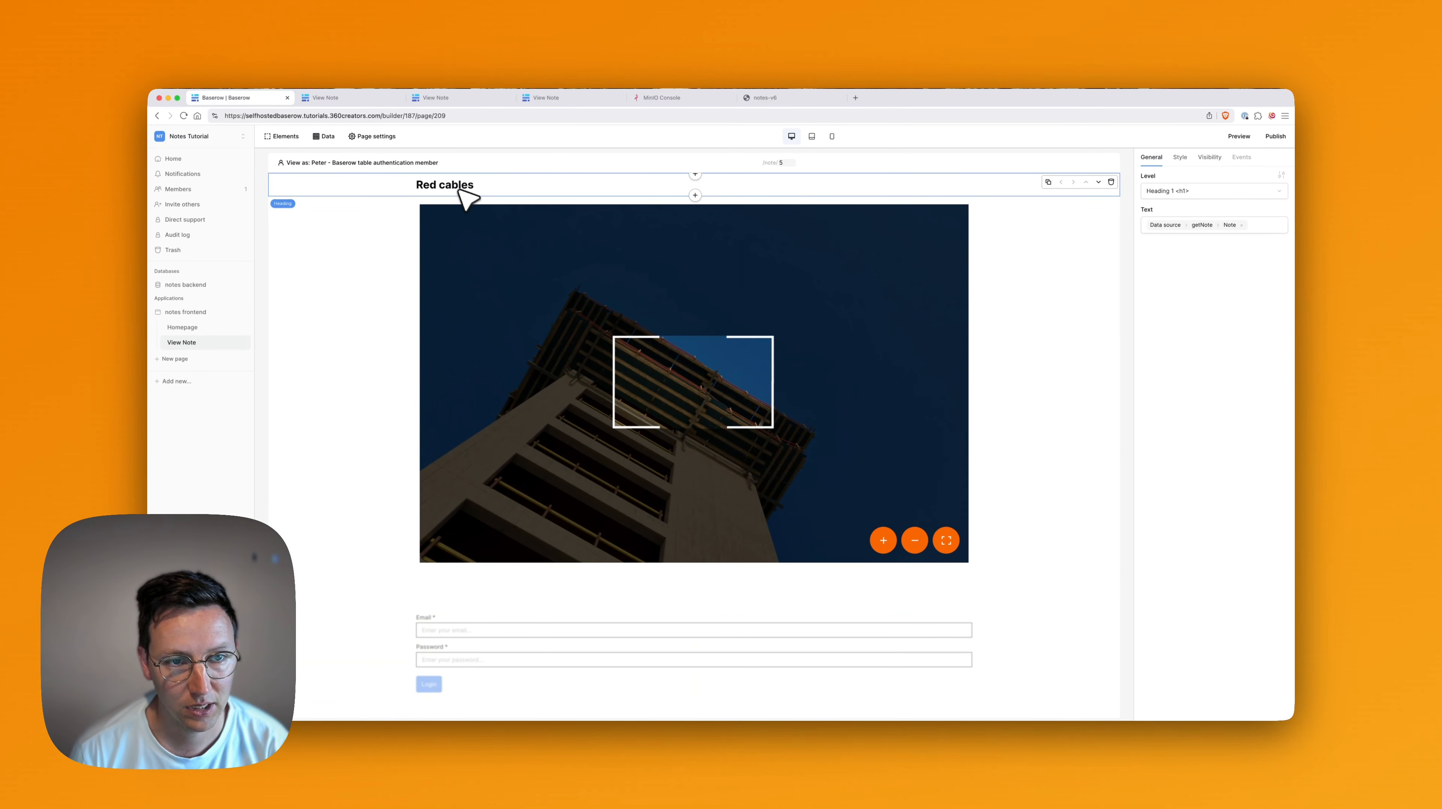
click(696, 174)
key(super+a)
key(BackSpace)
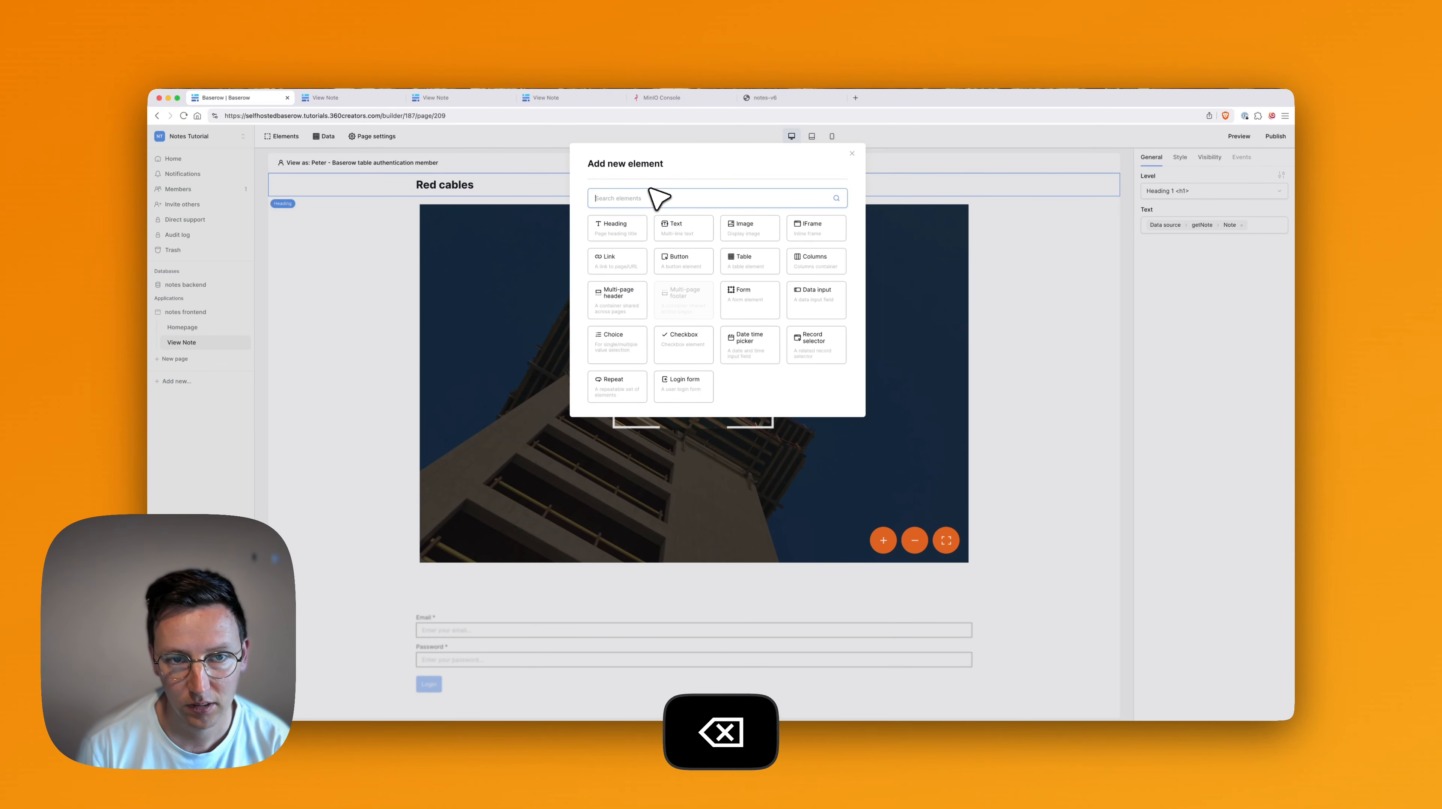
text(test)
key(BackSpace)
key(BackSpace)
key(BackSpace)
key(BackSpace)
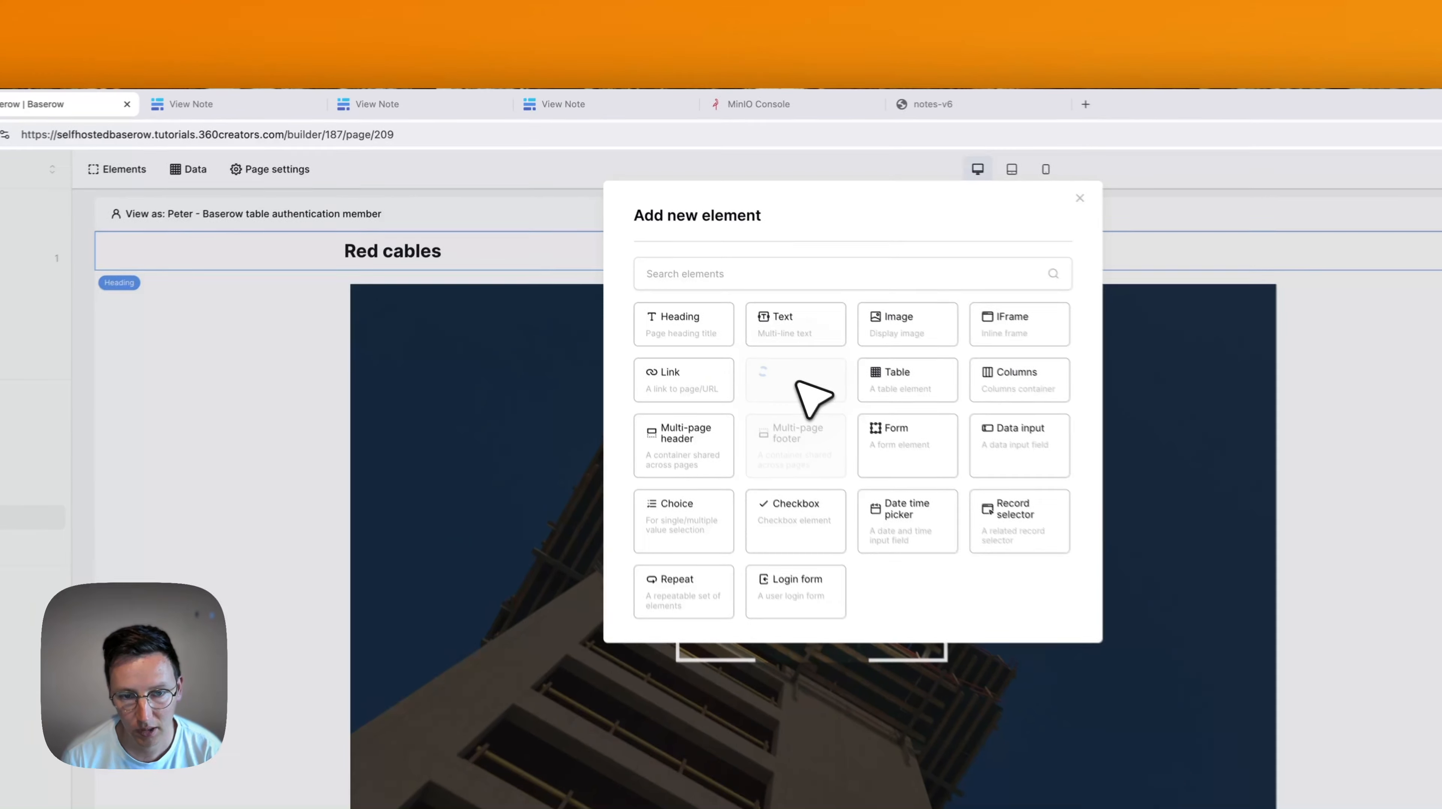
click(693, 264)
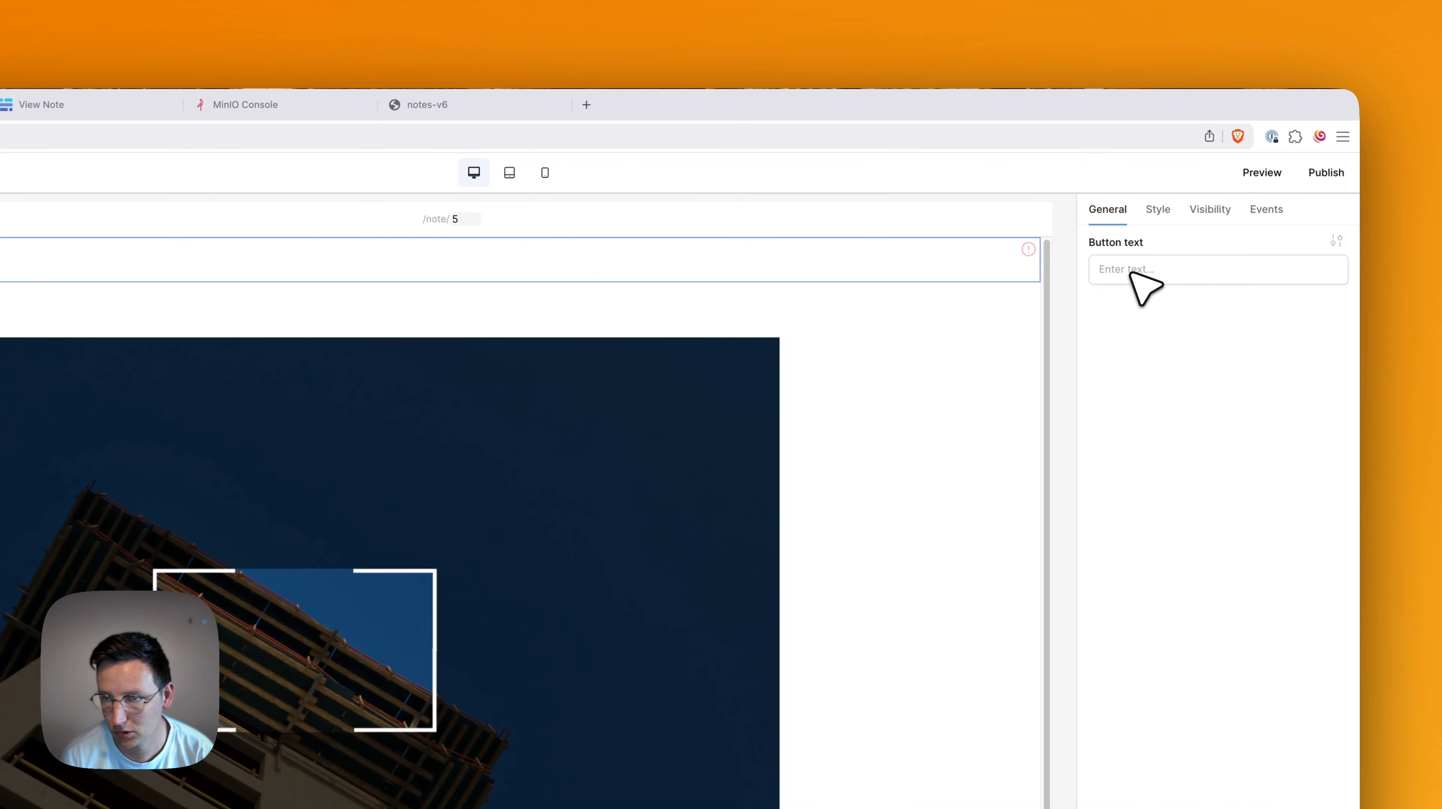
click(1125, 271)
text(ba)
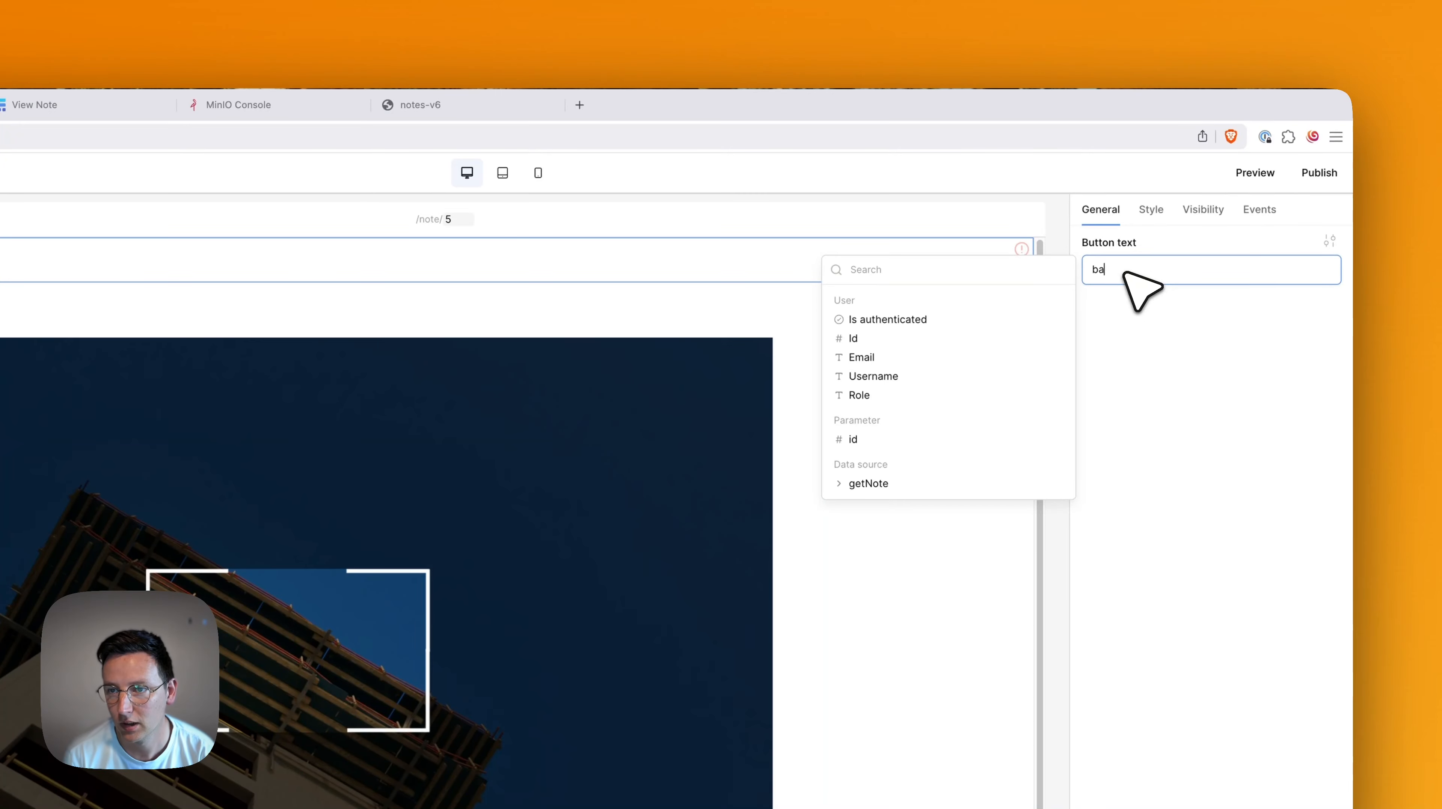
key(BackSpace)
key(BackSpace)
text(Back to)
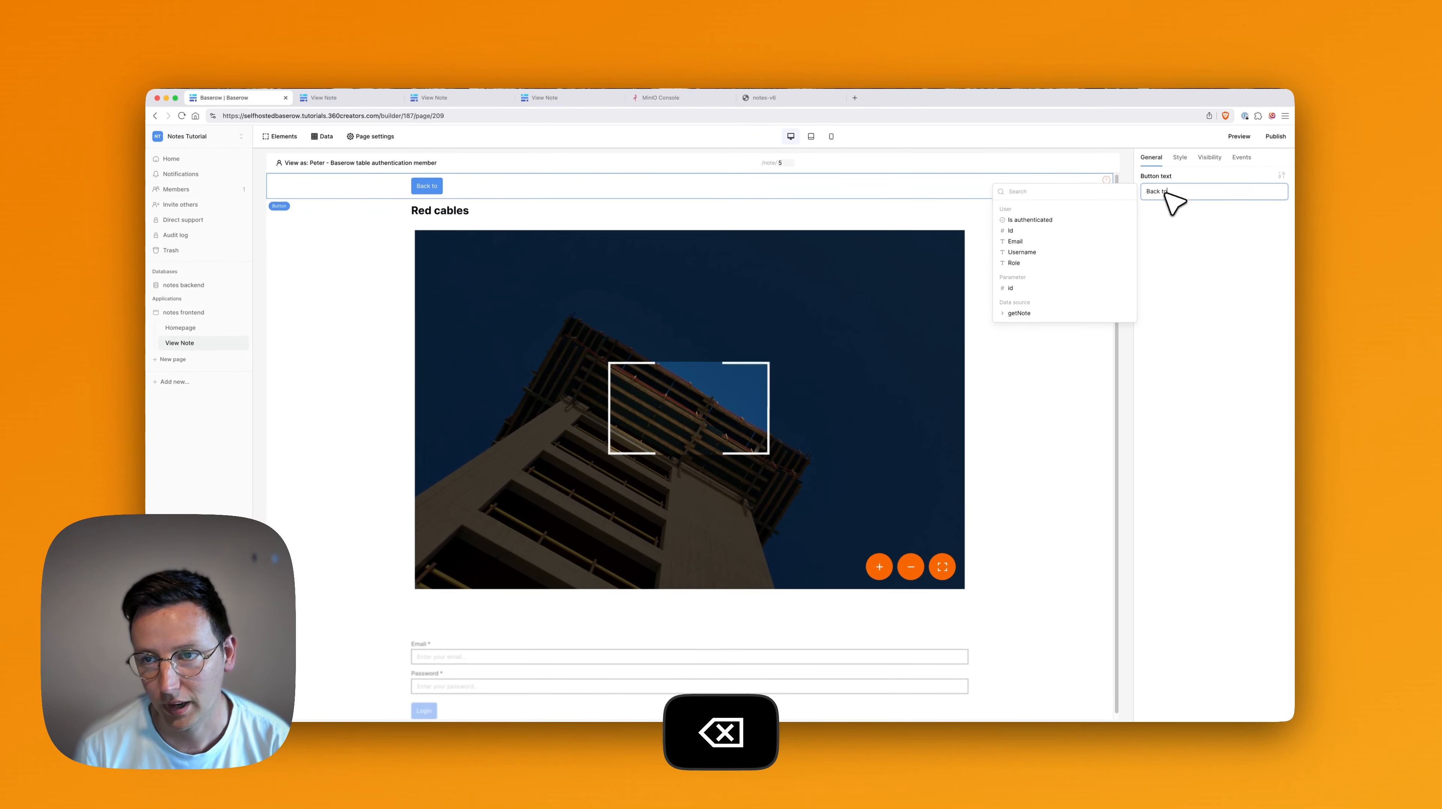
text( home)
click(1227, 336)
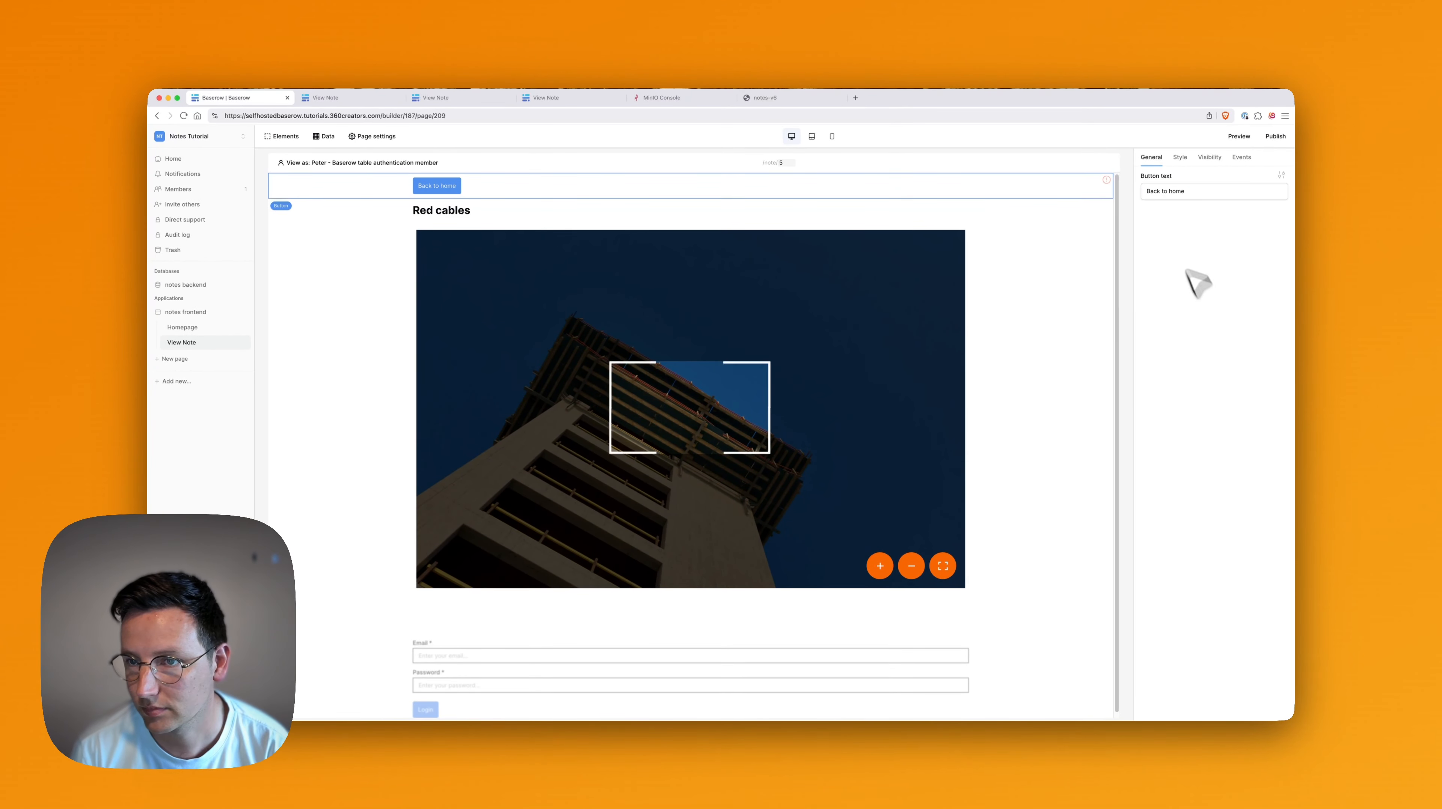
Give the button a click event that opens the Homepage.
click(1209, 159)
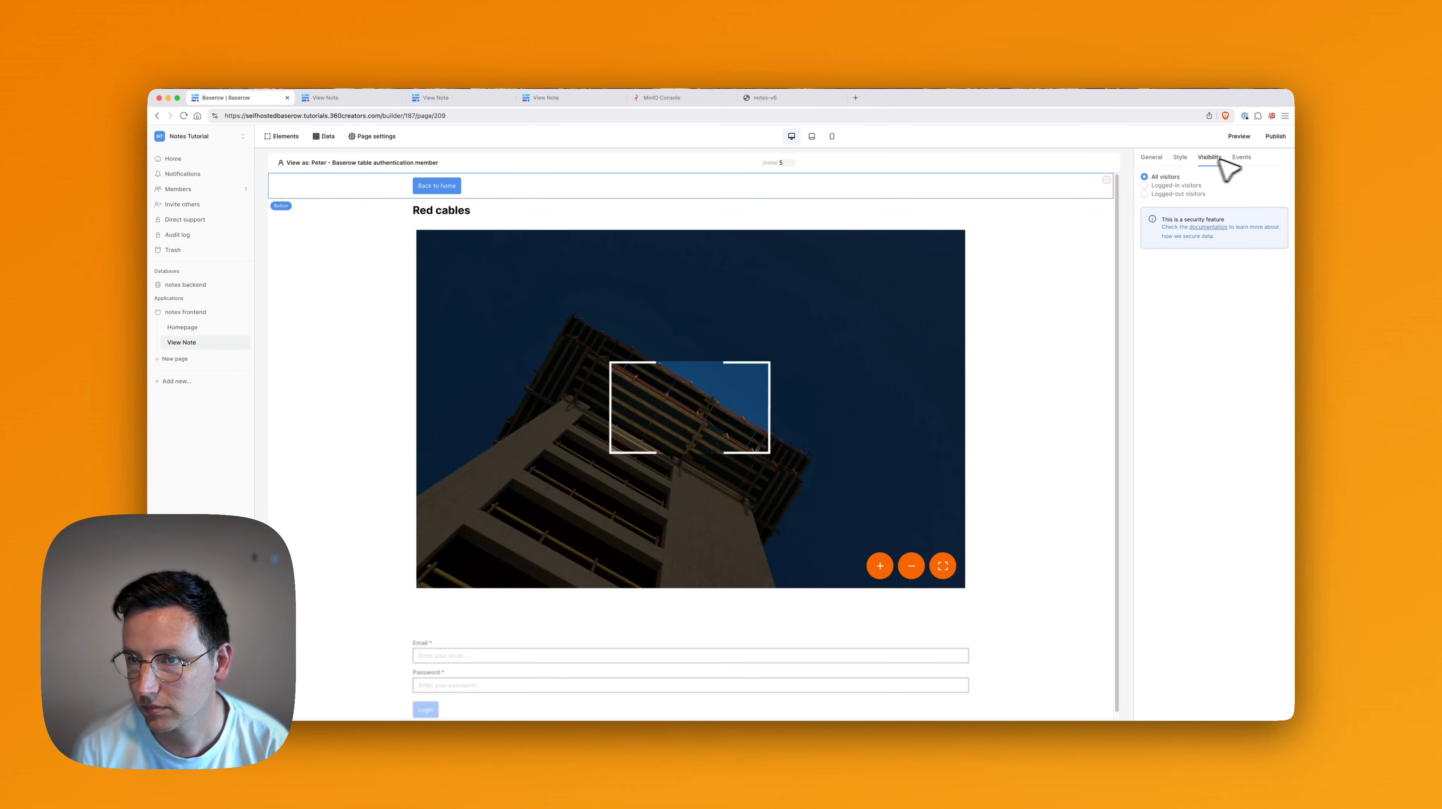
click(1240, 158)
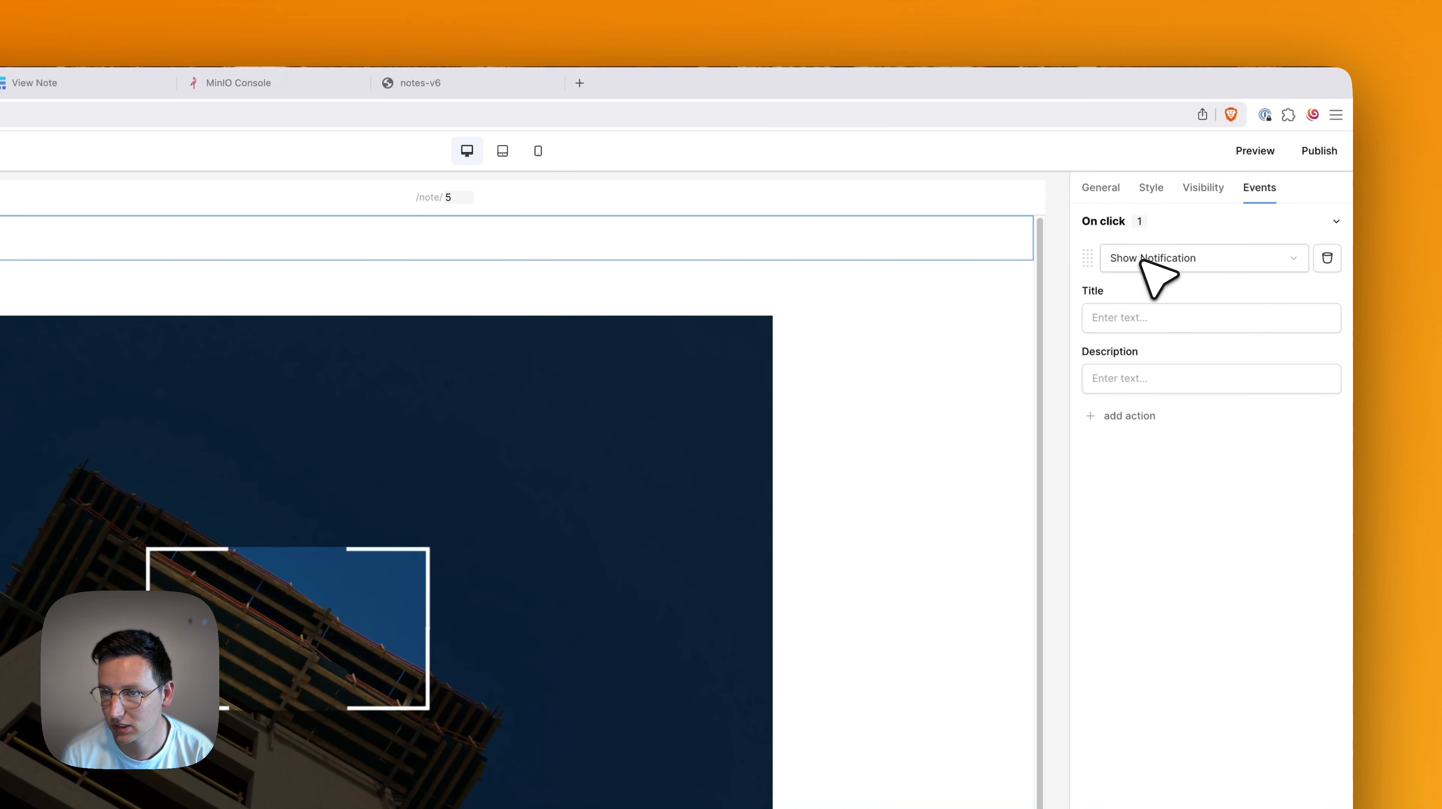
click(1144, 258)
click(1150, 287)
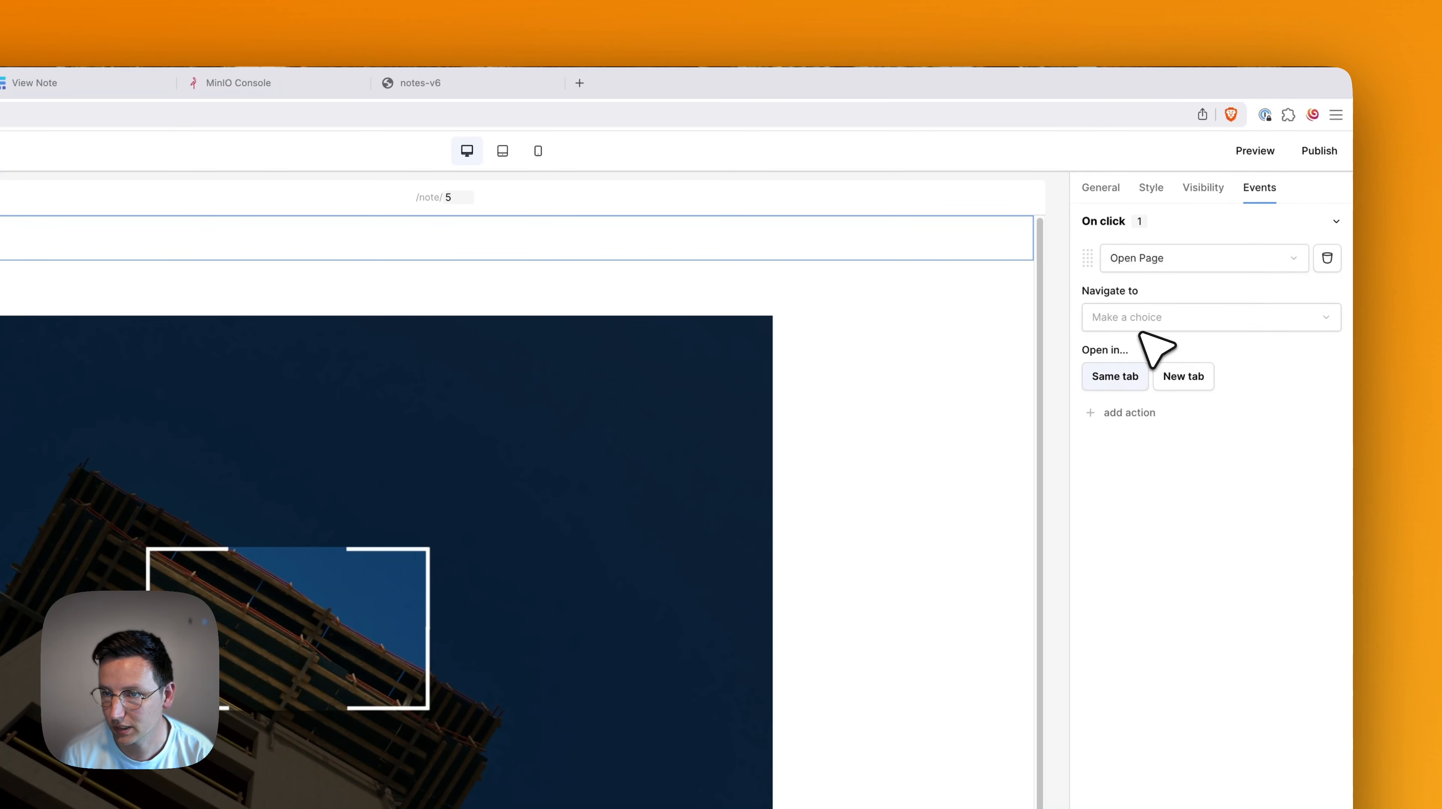
click(1145, 320)
click(1144, 329)
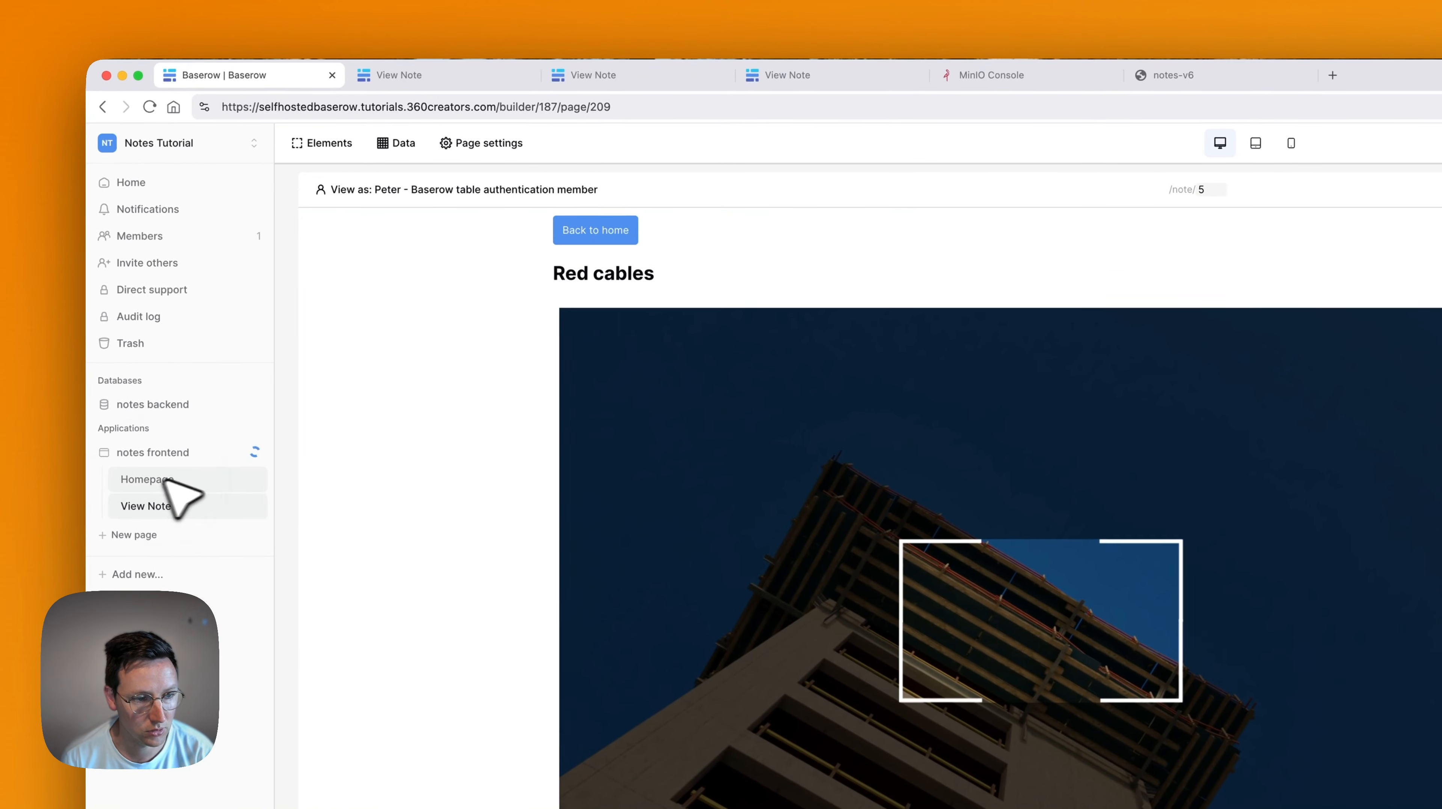
On the Homepage, add a column named Open Note to the Notes assigned to Peter table.
click(141, 506)
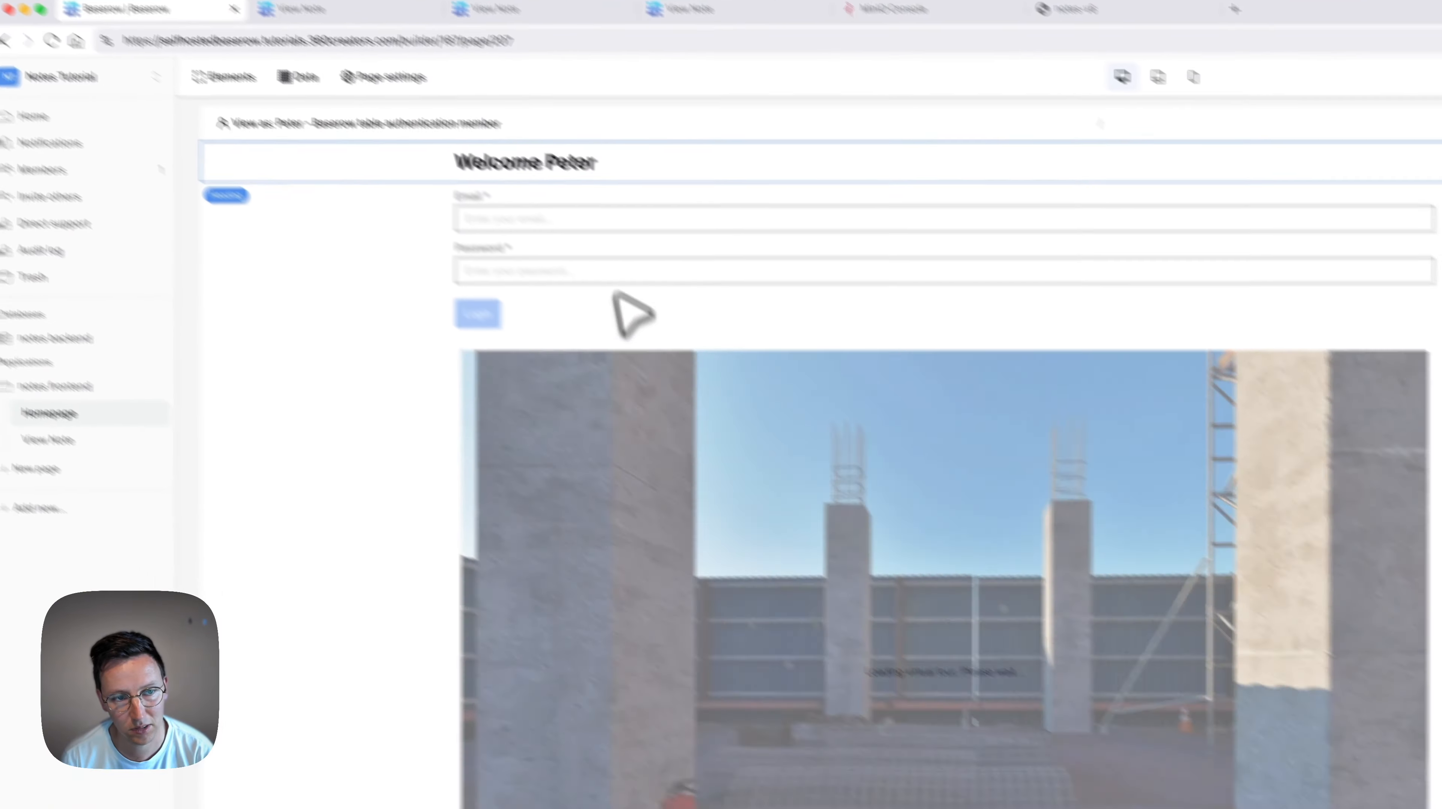
scroll(850, 652, down, 5)
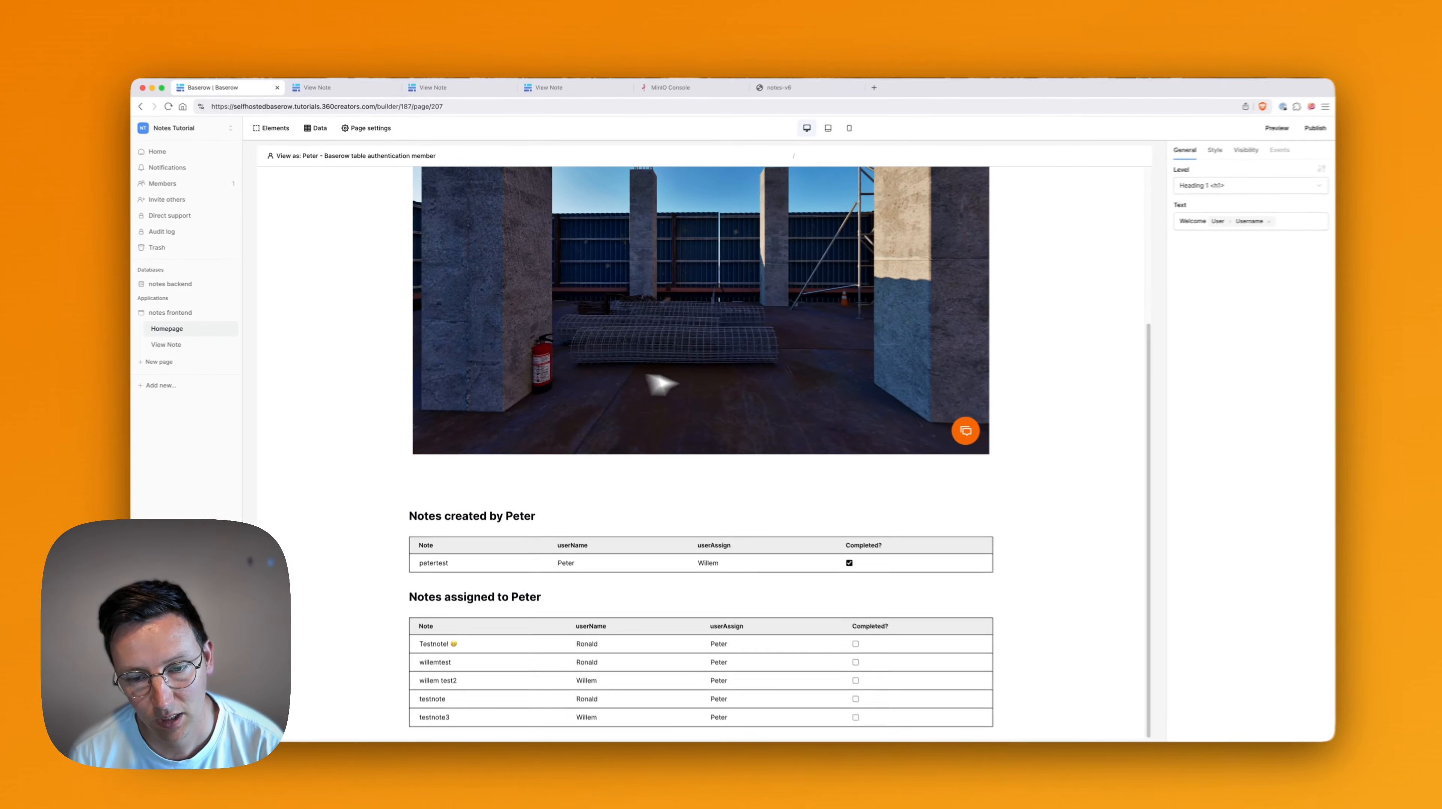
scroll(737, 397, up, 5)
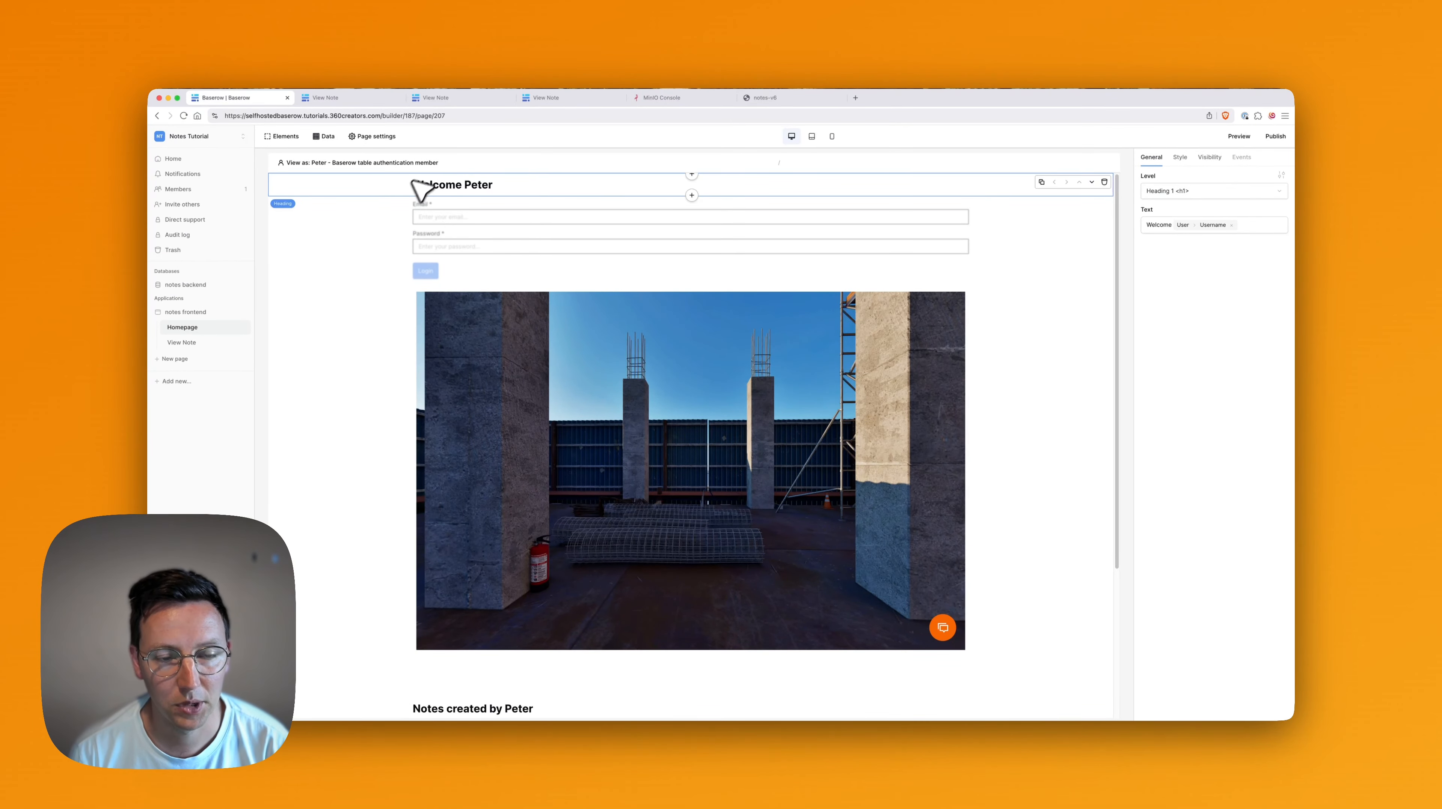
scroll(479, 362, down, 4)
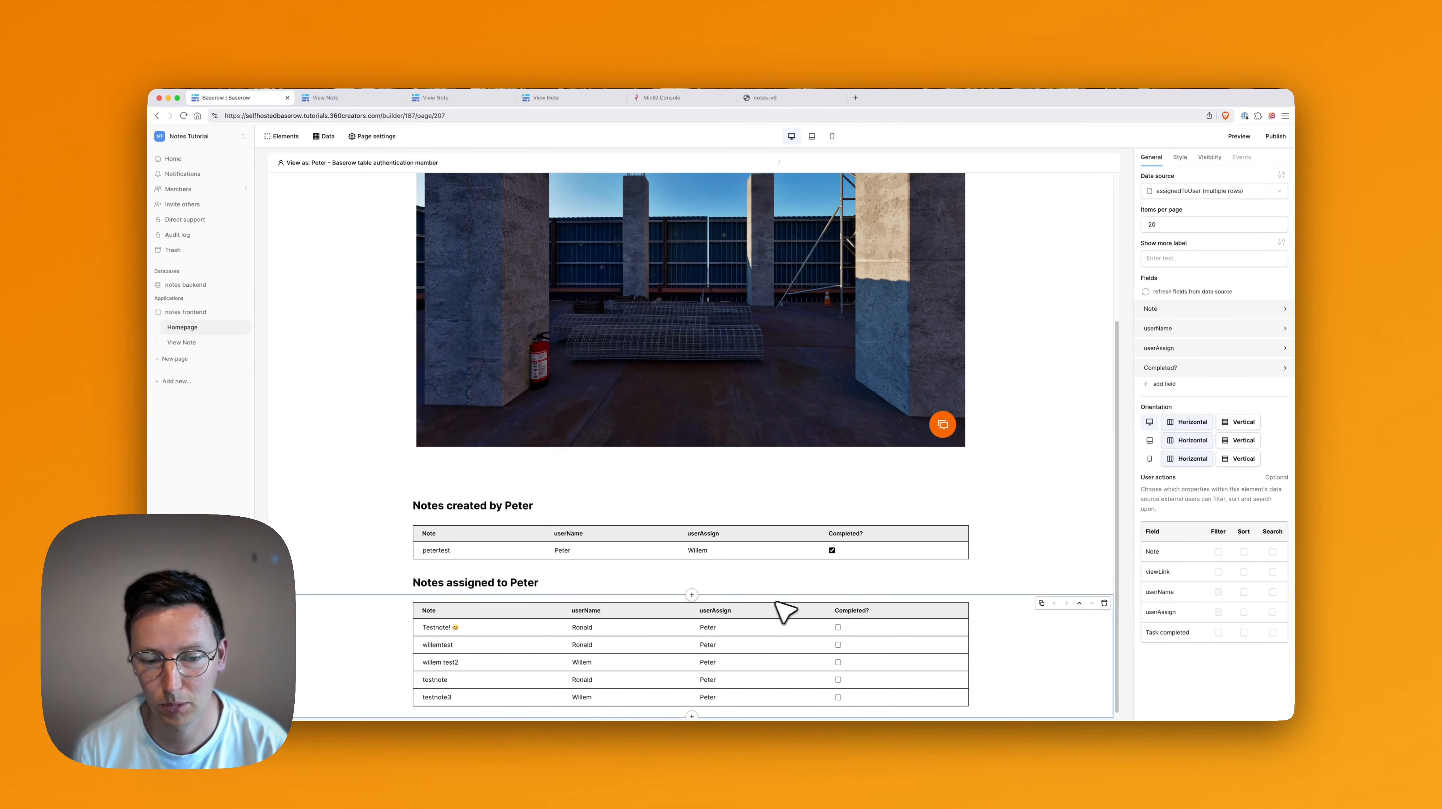
scroll(763, 610, down, 1)
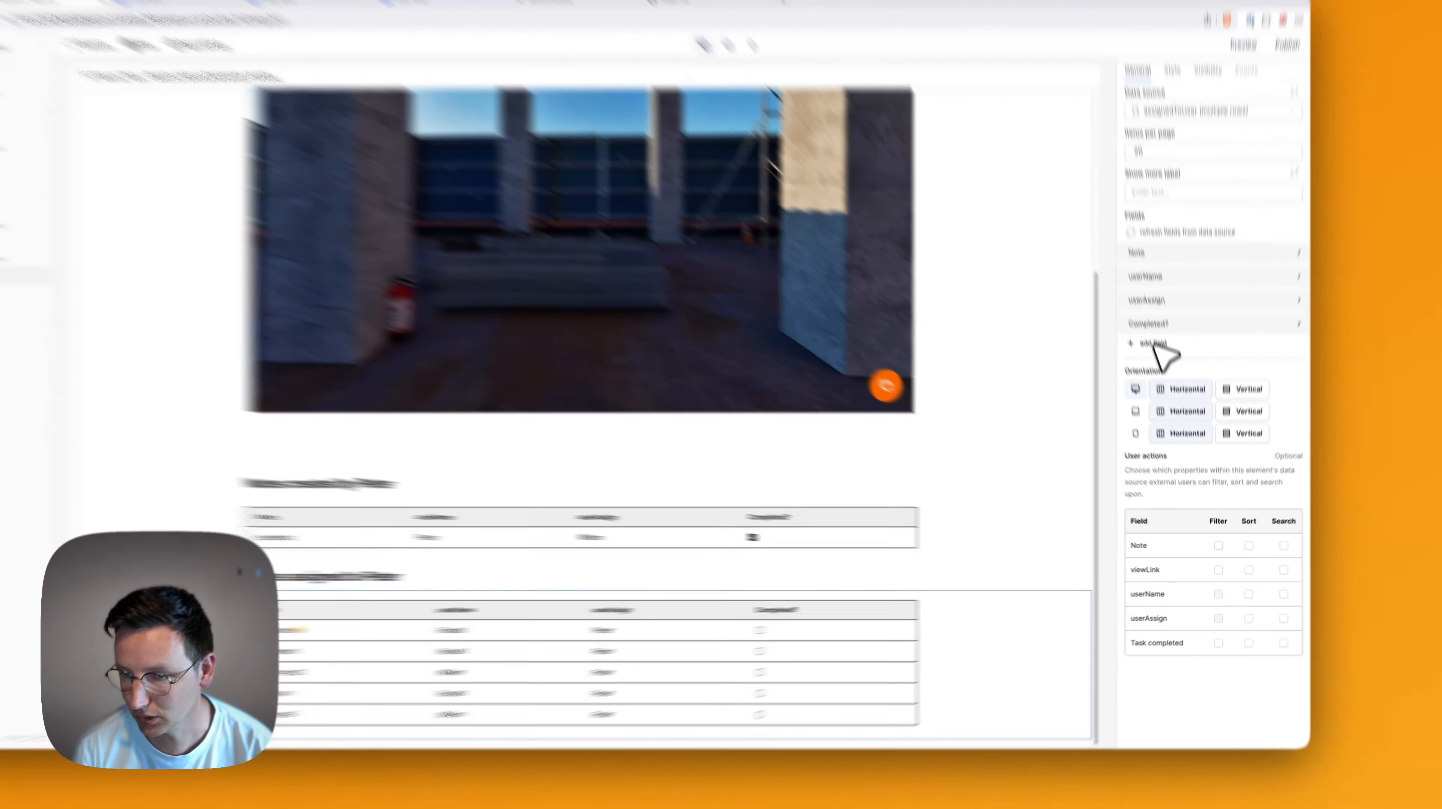
click(1163, 383)
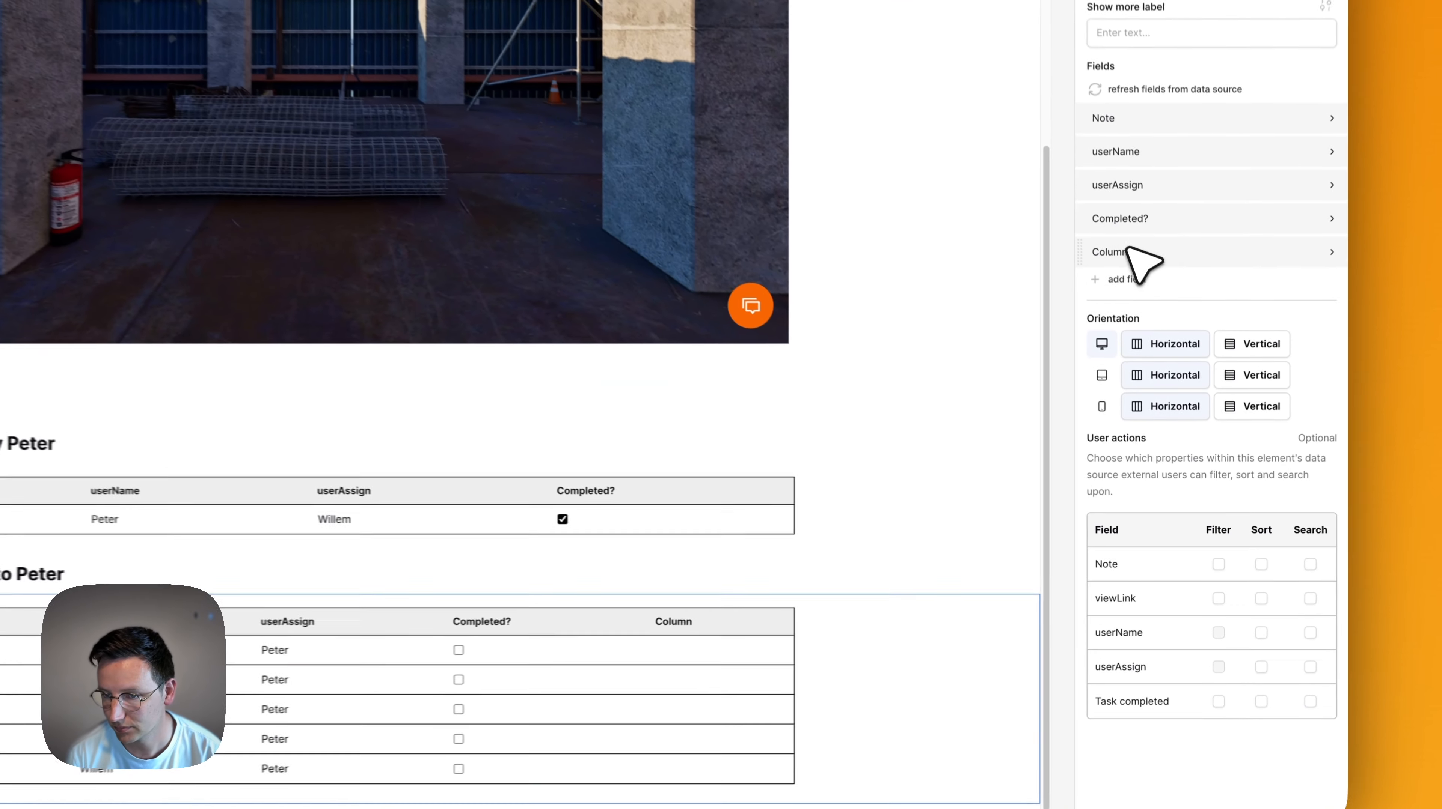
click(1139, 248)
click(1226, 285)
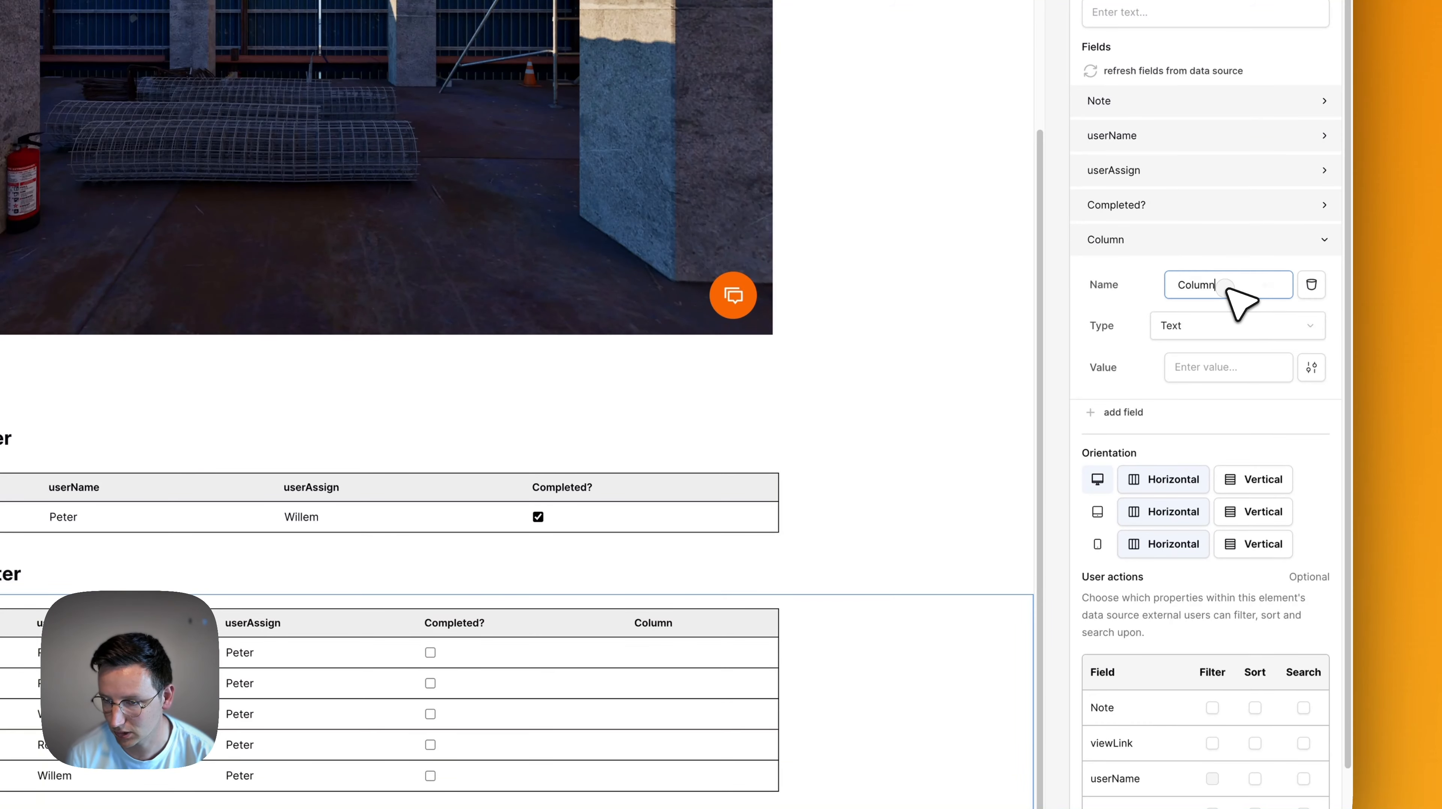
key(super+a)
text(Open Note)
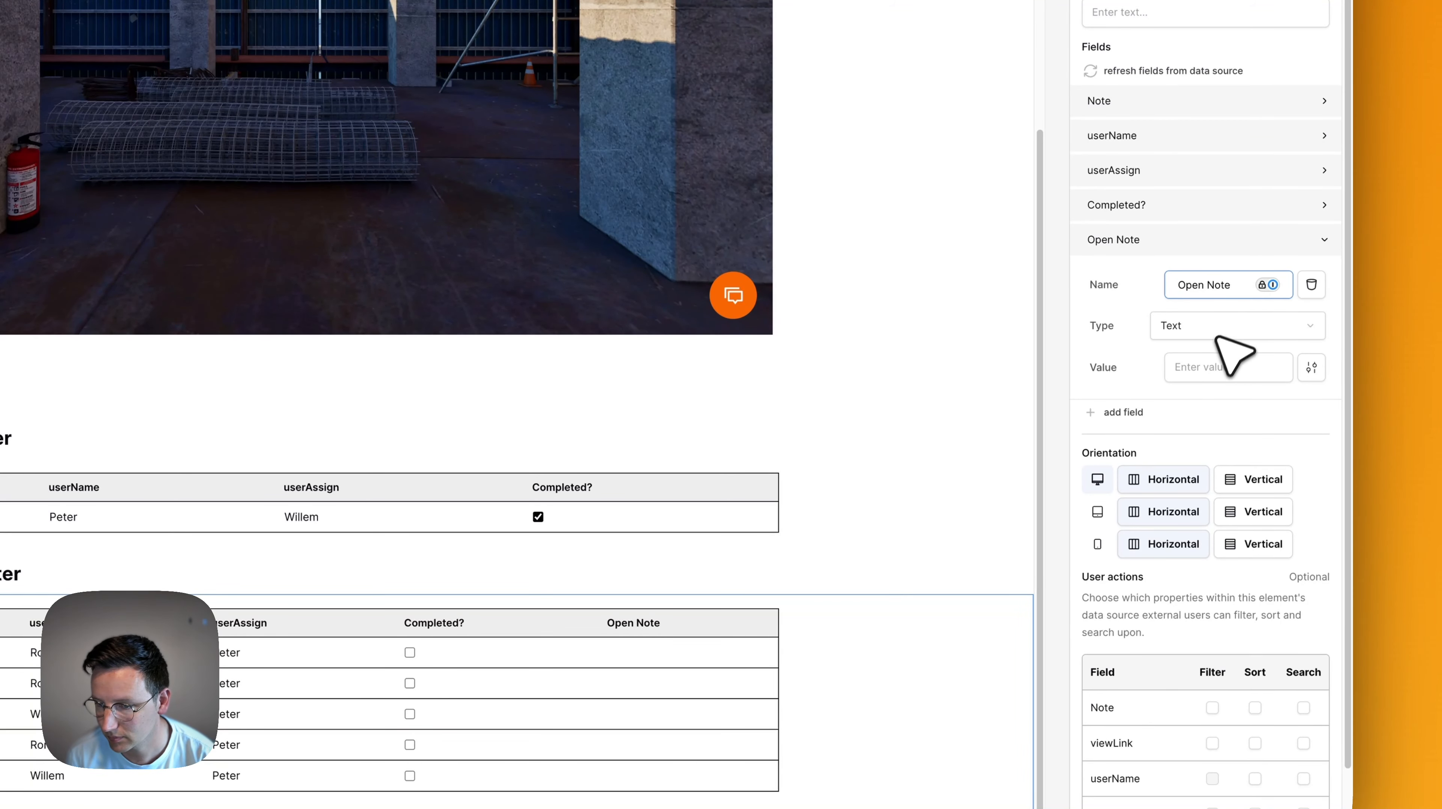
Make the Open Note column a Link that navigates to the View Note page.
click(1200, 368)
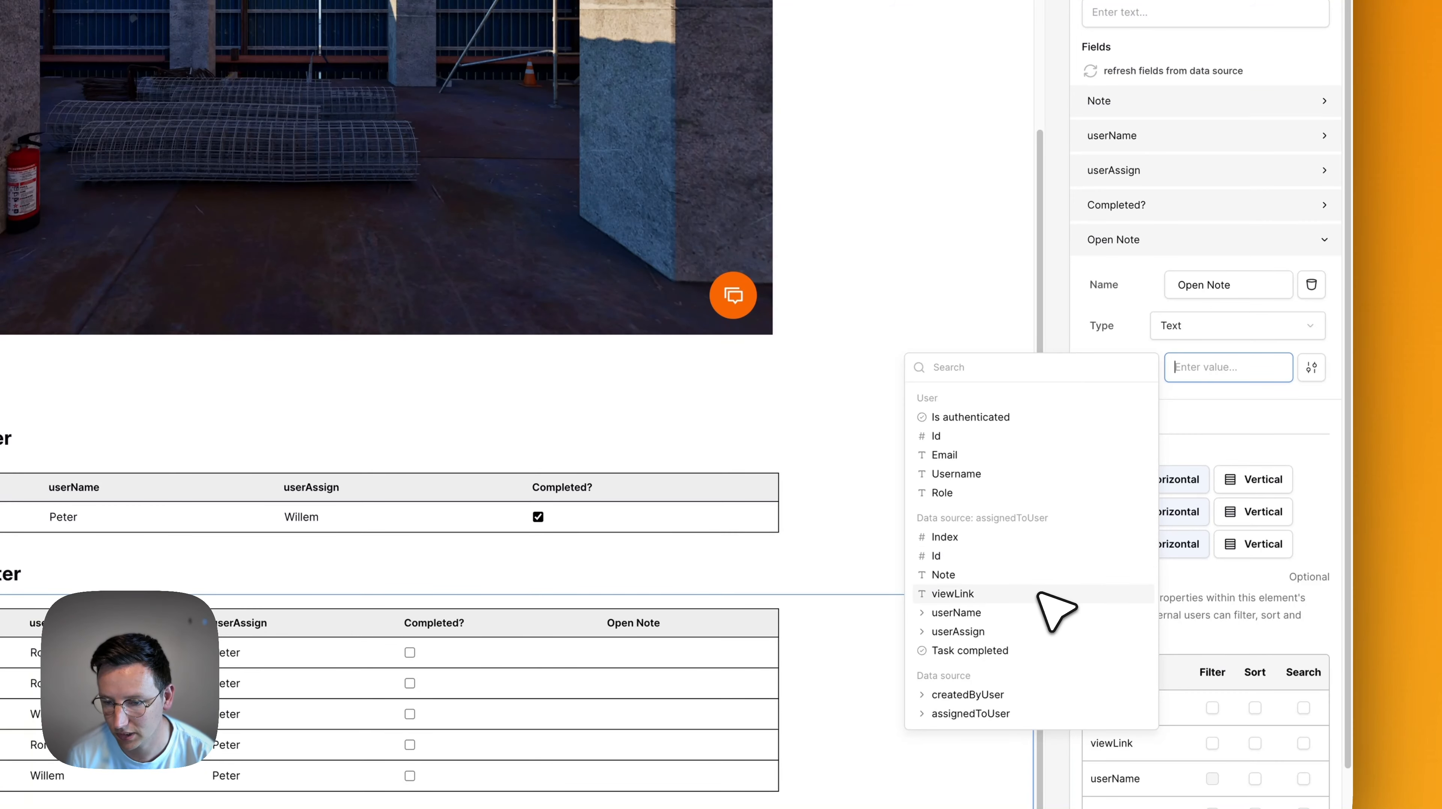
click(1193, 346)
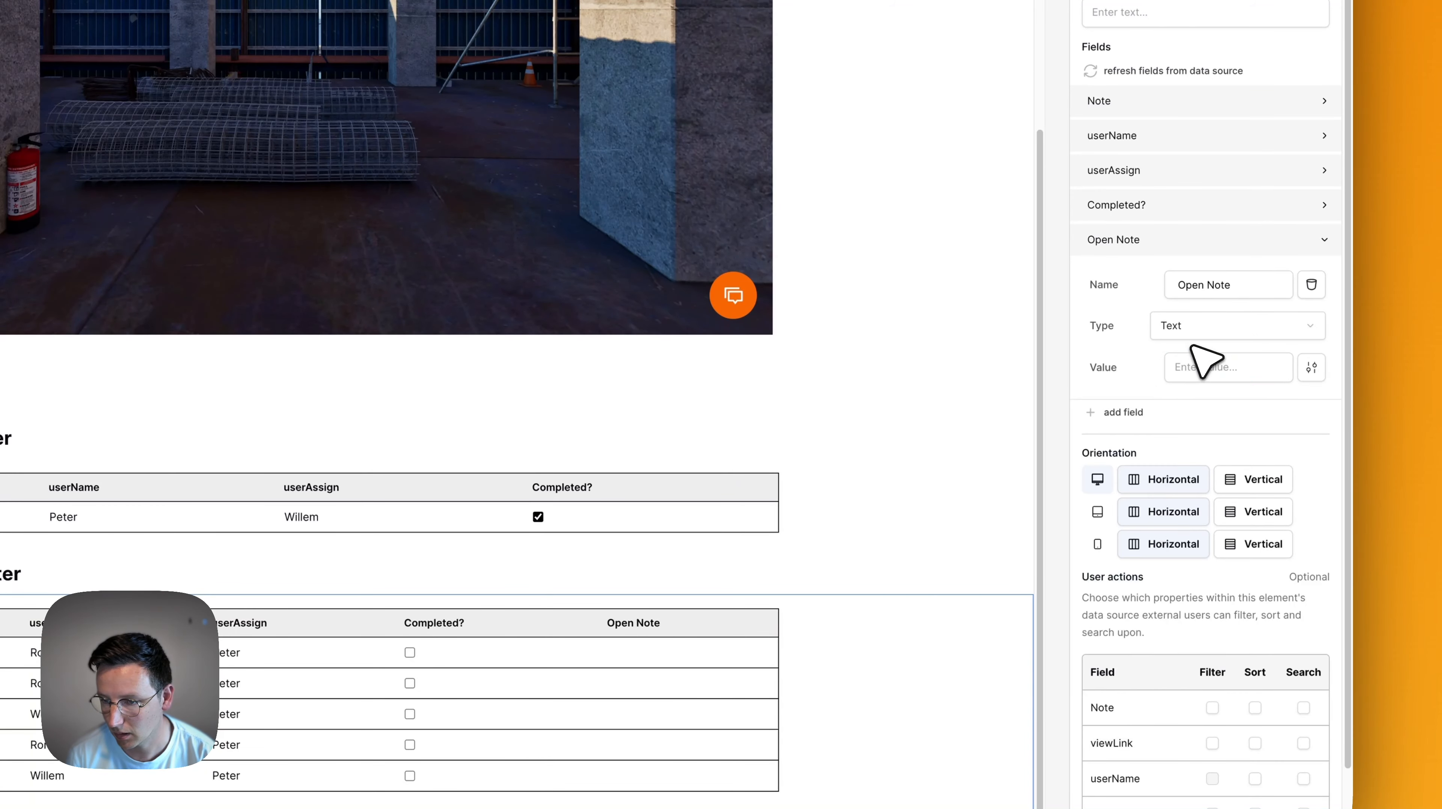
click(1189, 337)
scroll(1218, 391, down, 1)
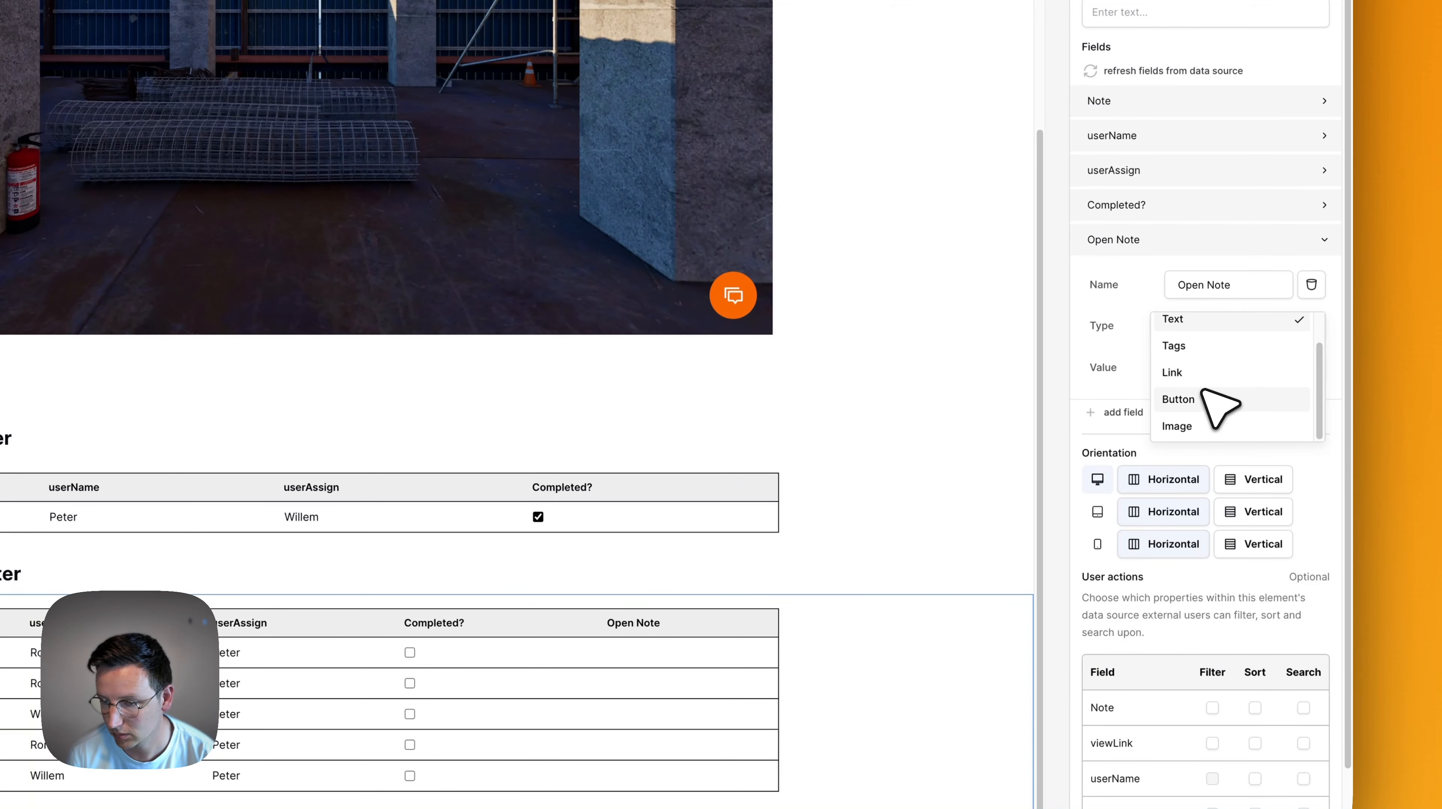
click(1193, 380)
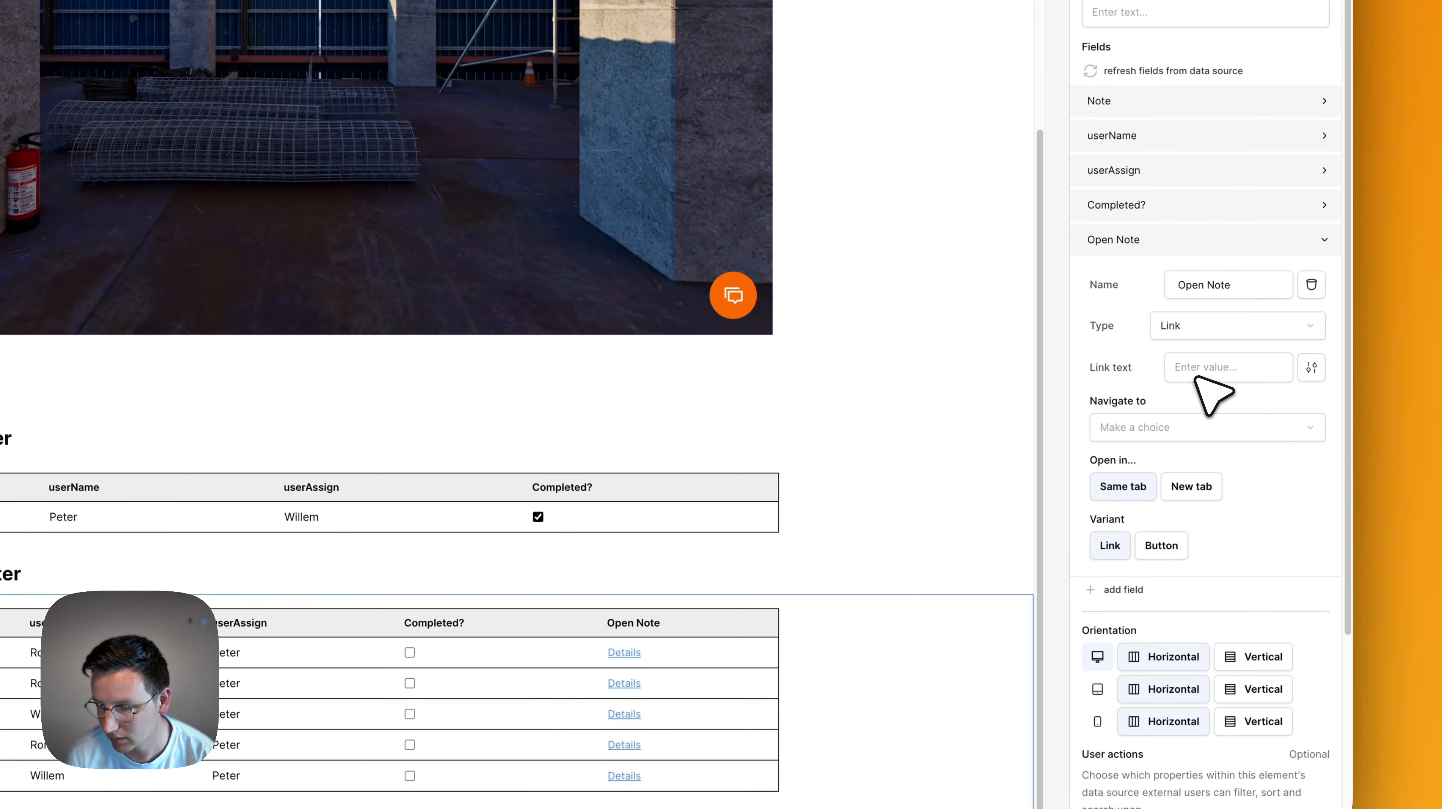
click(1186, 427)
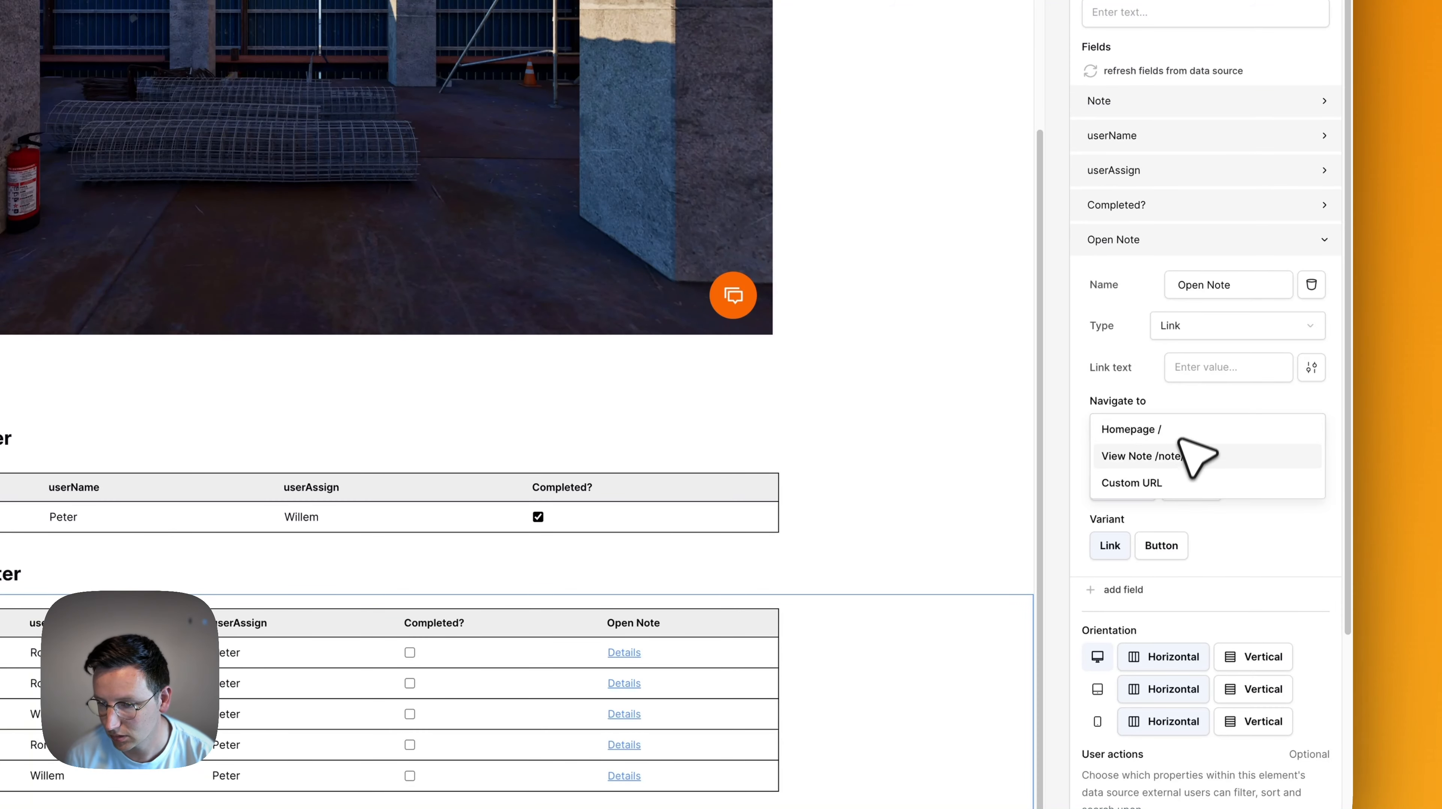
click(1137, 459)
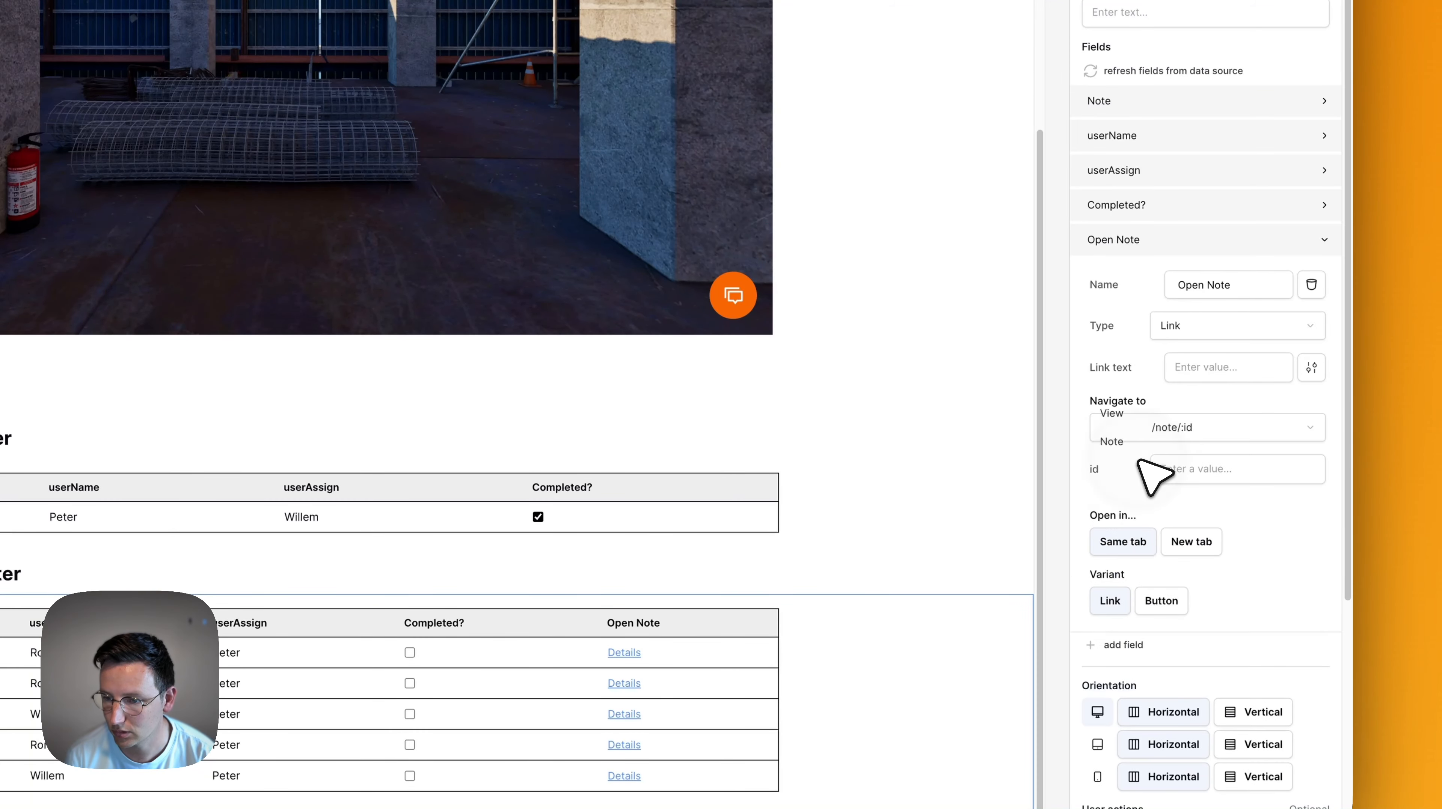
Set the link's id to the row's Data source Id and its text to 'Open note', then preview.
click(1213, 474)
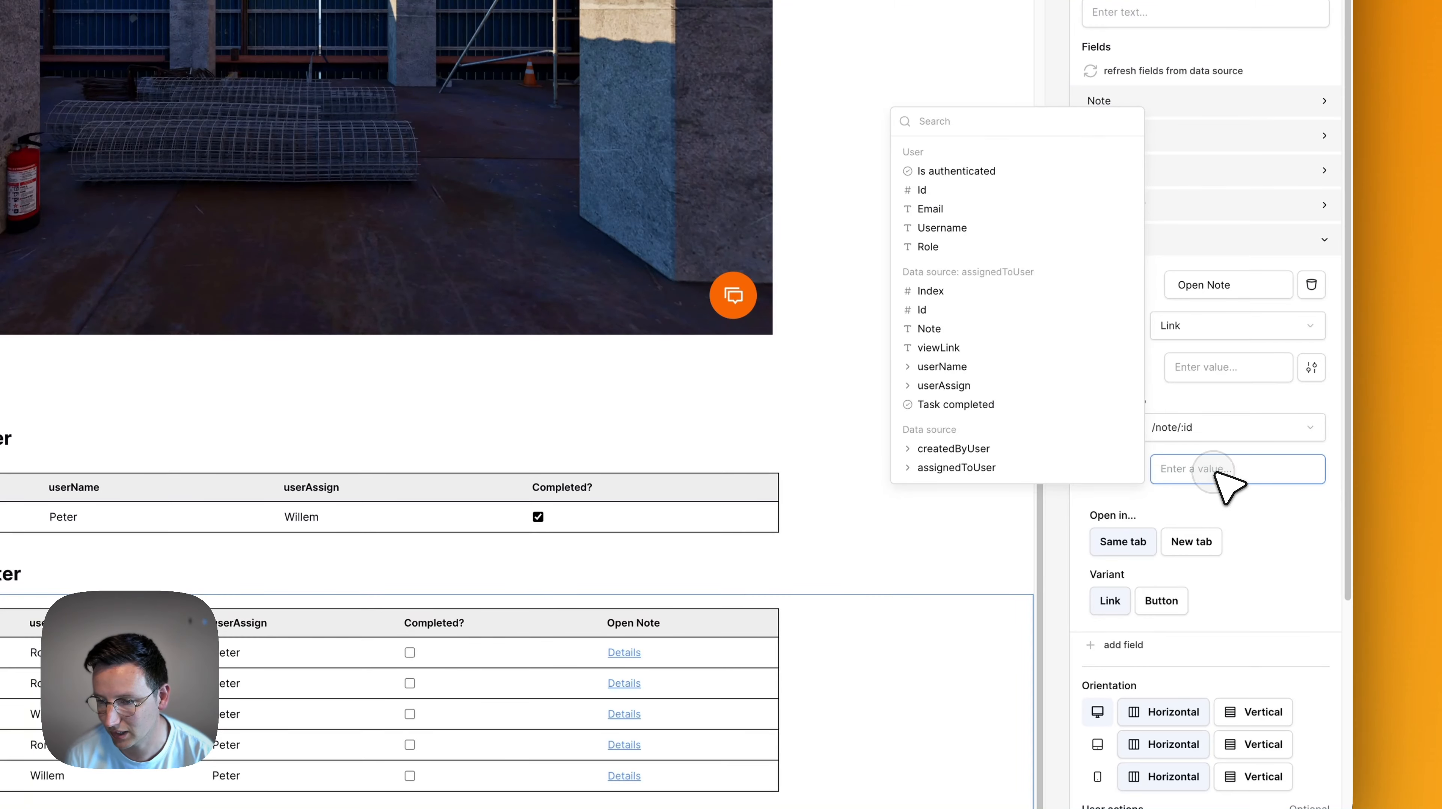
key(Escape)
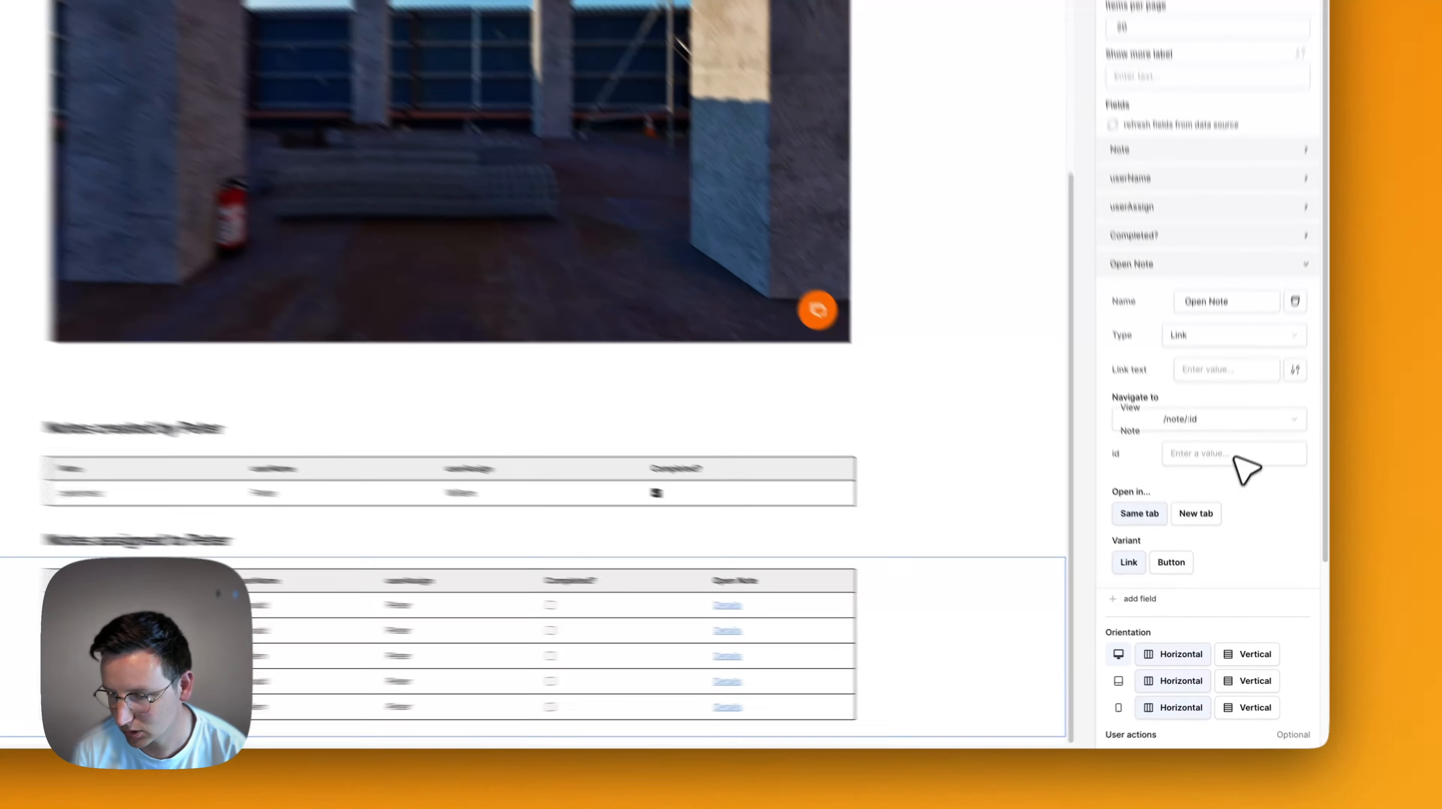
click(1236, 458)
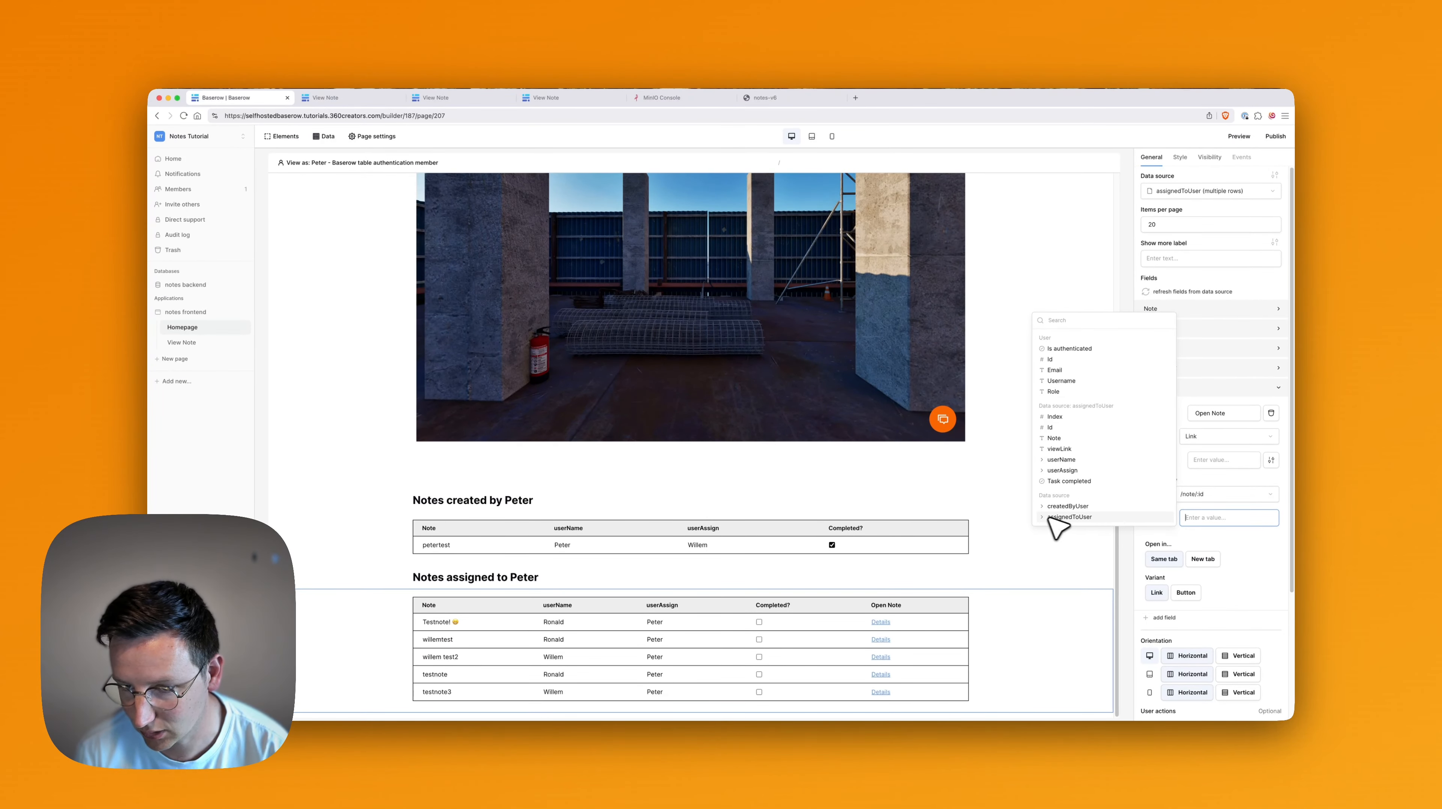
click(1049, 517)
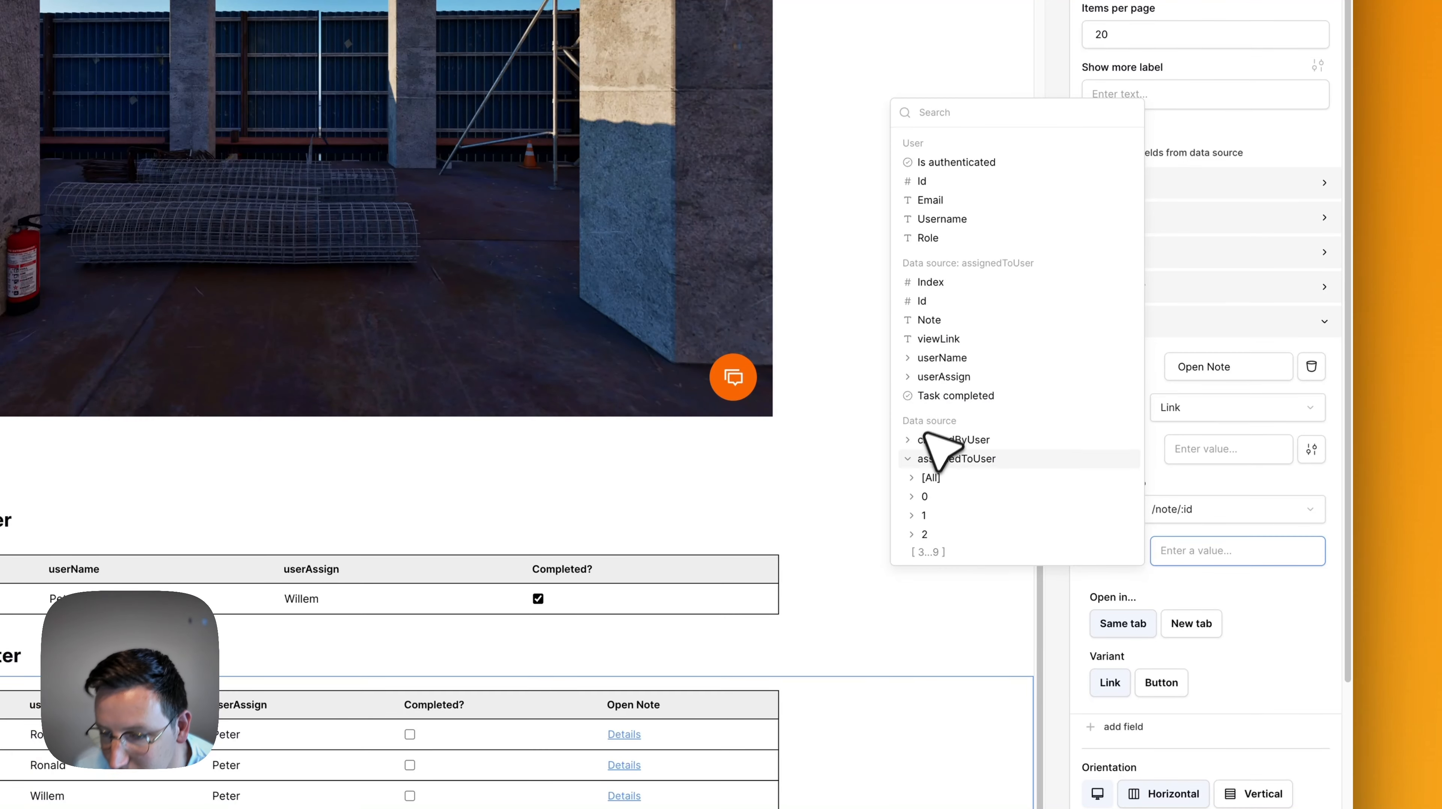
click(910, 459)
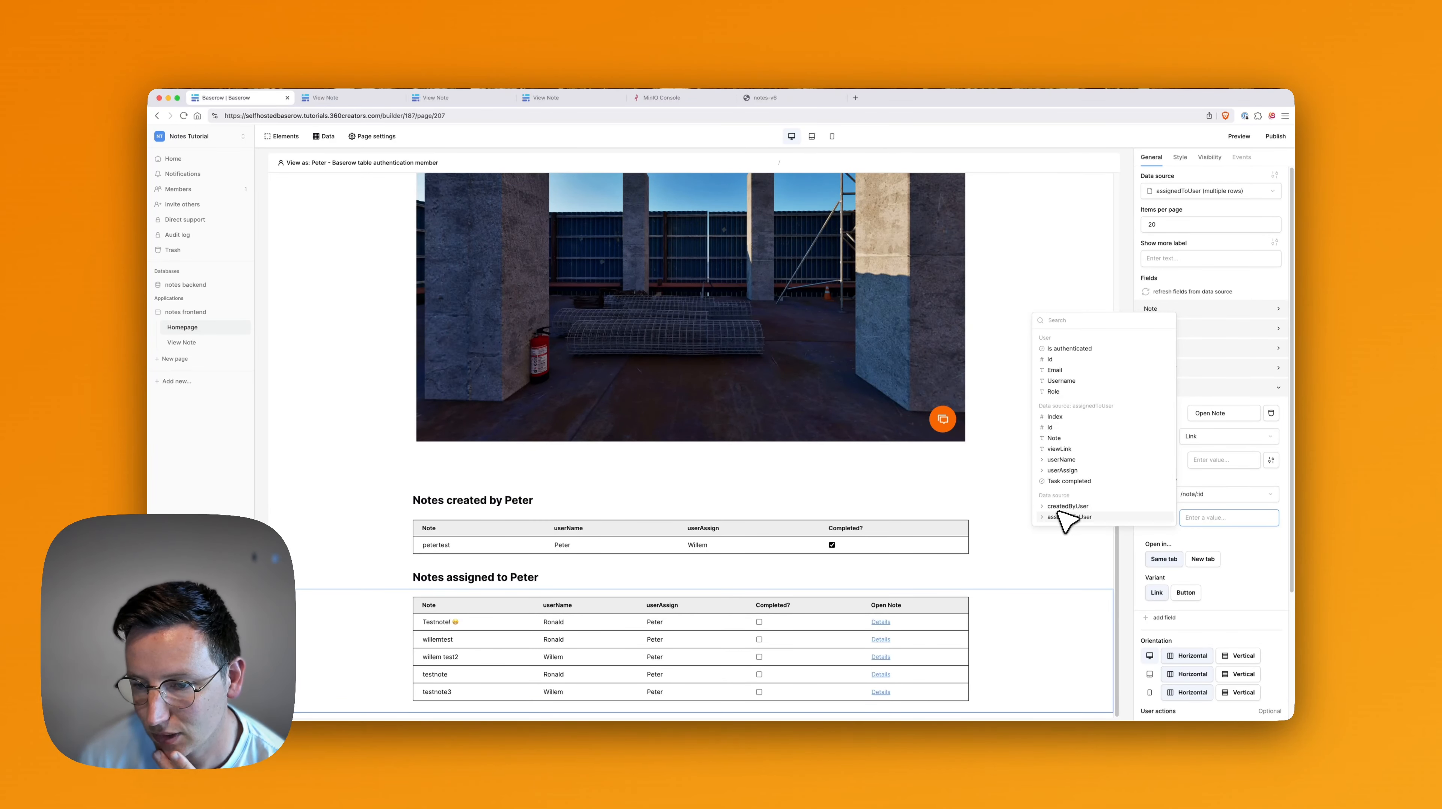
scroll(1099, 544, down, 2)
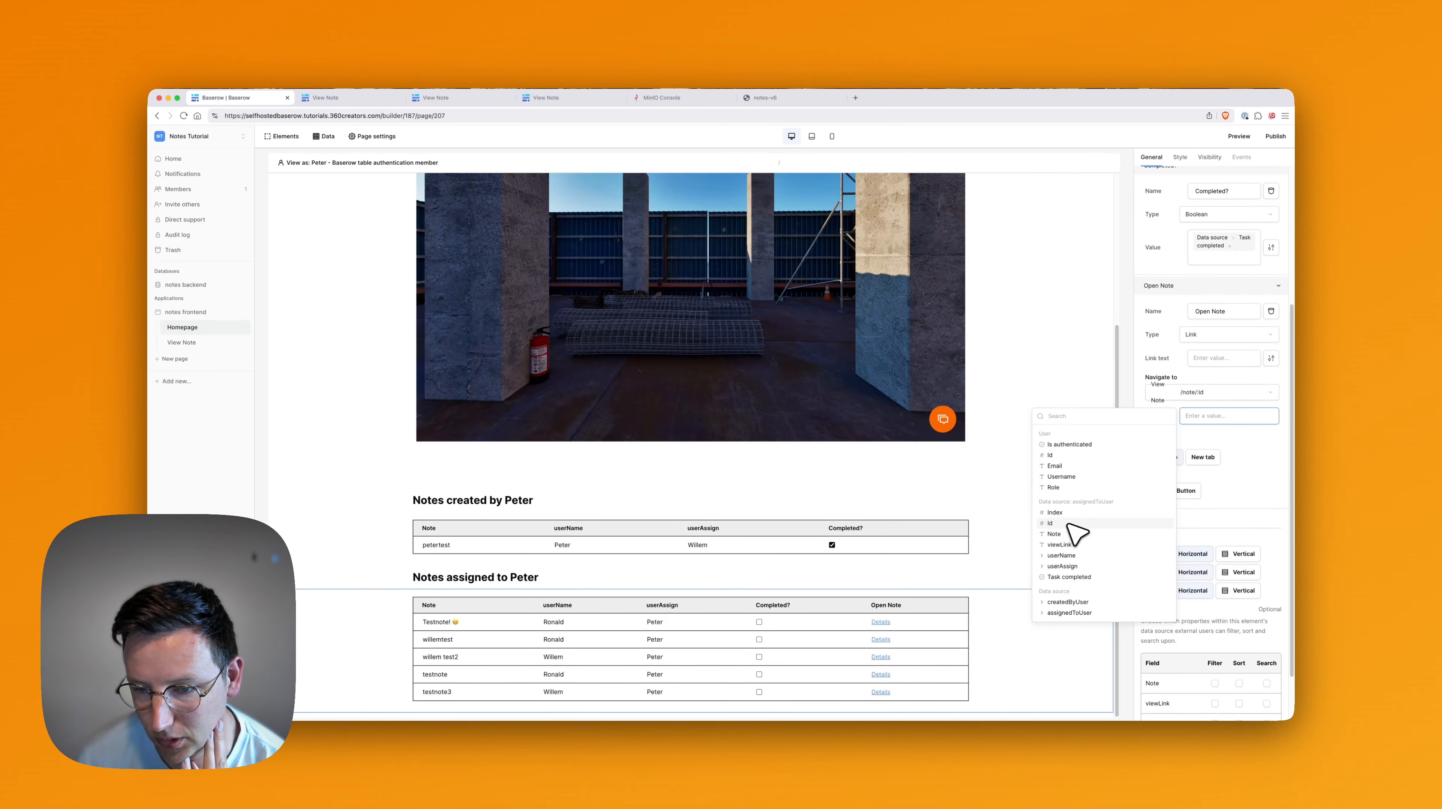
click(1261, 443)
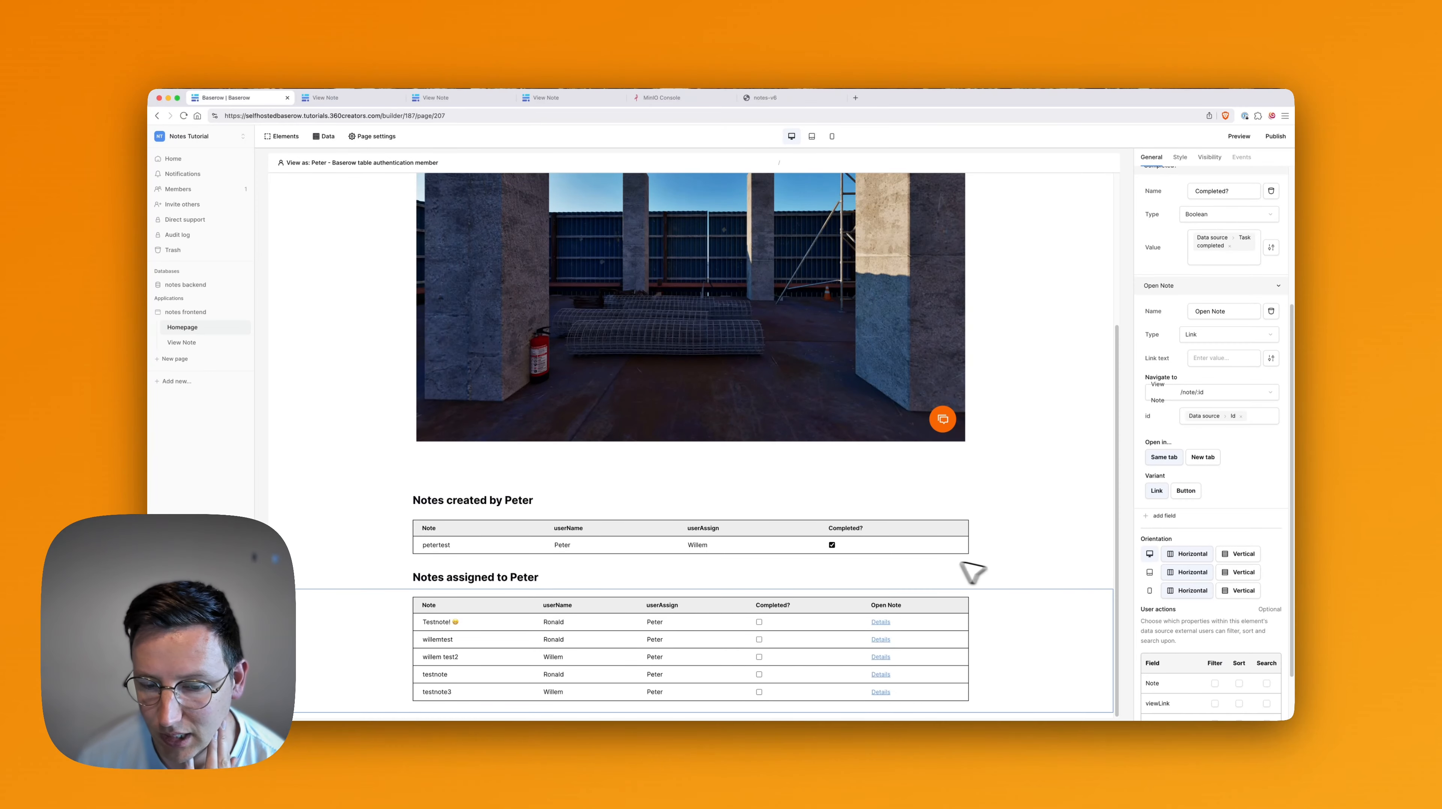
click(1218, 358)
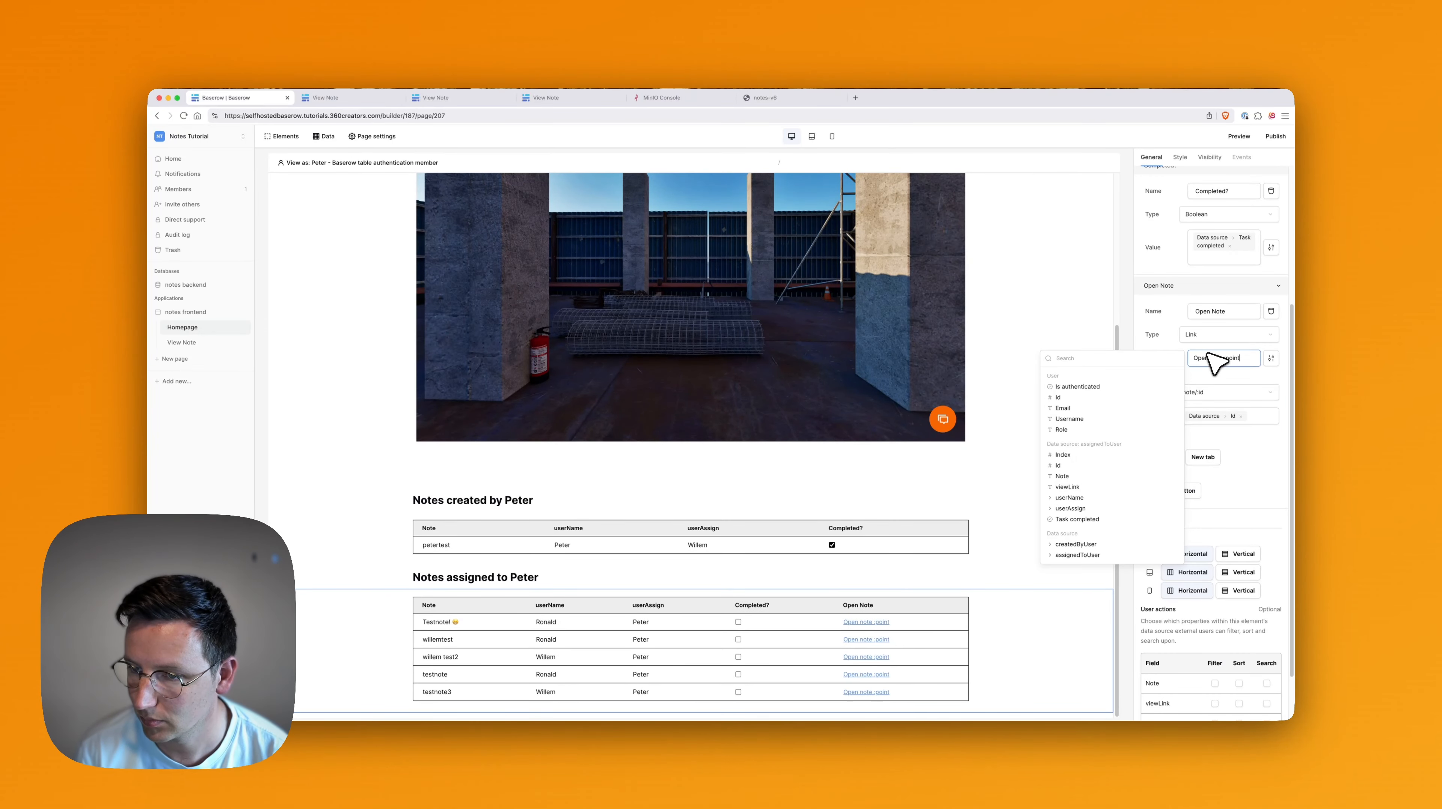
key(BackSpace)
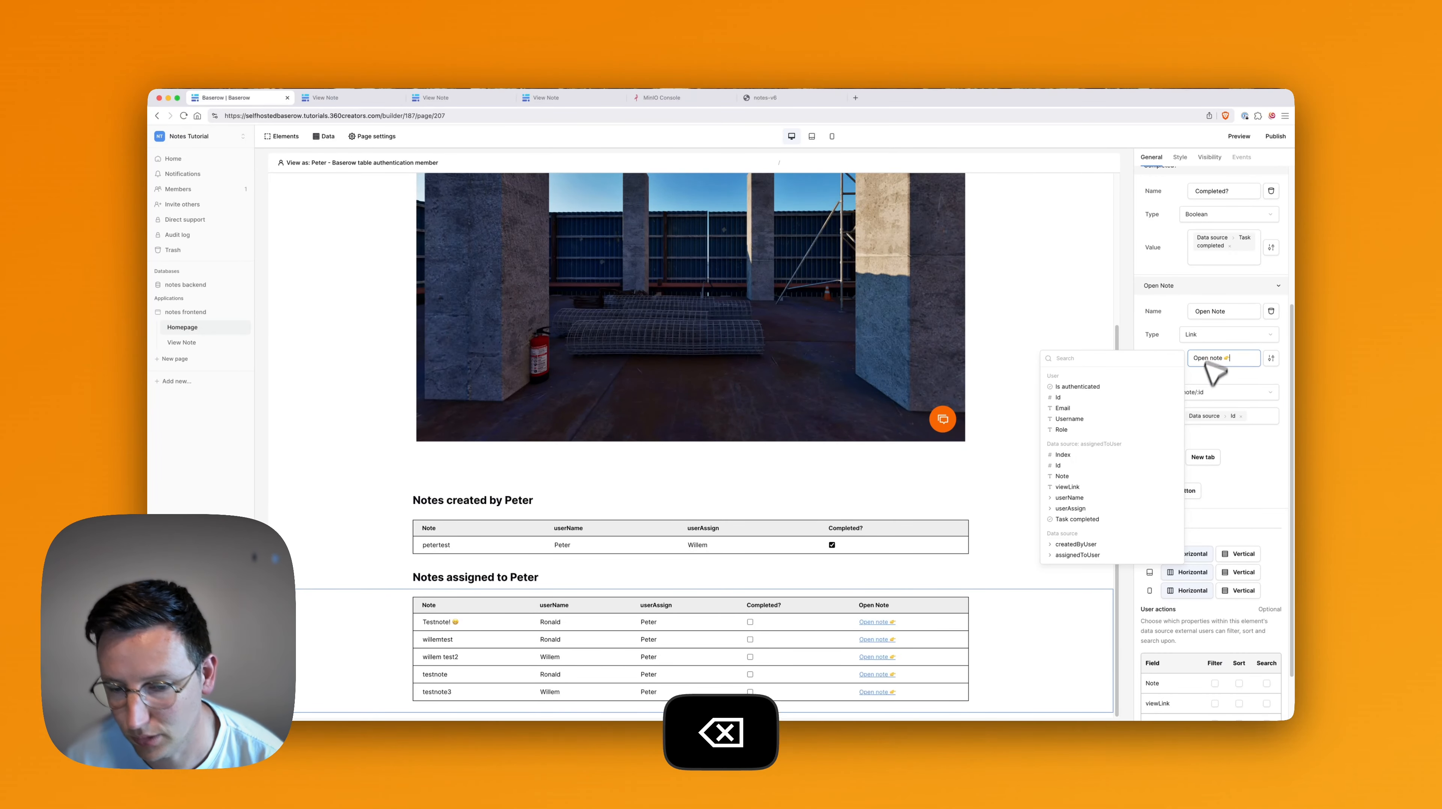
click(1241, 136)
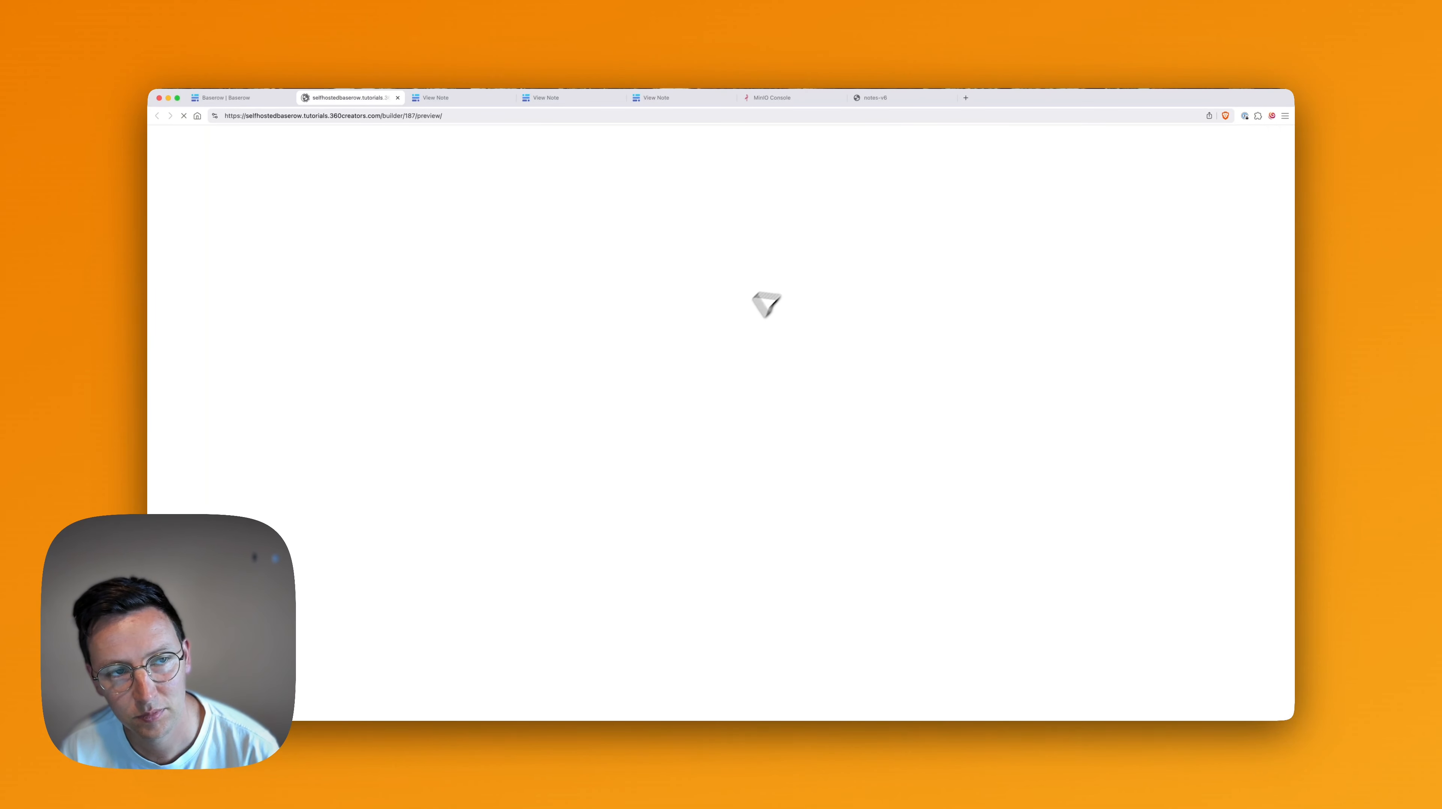
Log in to the app preview with the account e-mail and password.
click(485, 164)
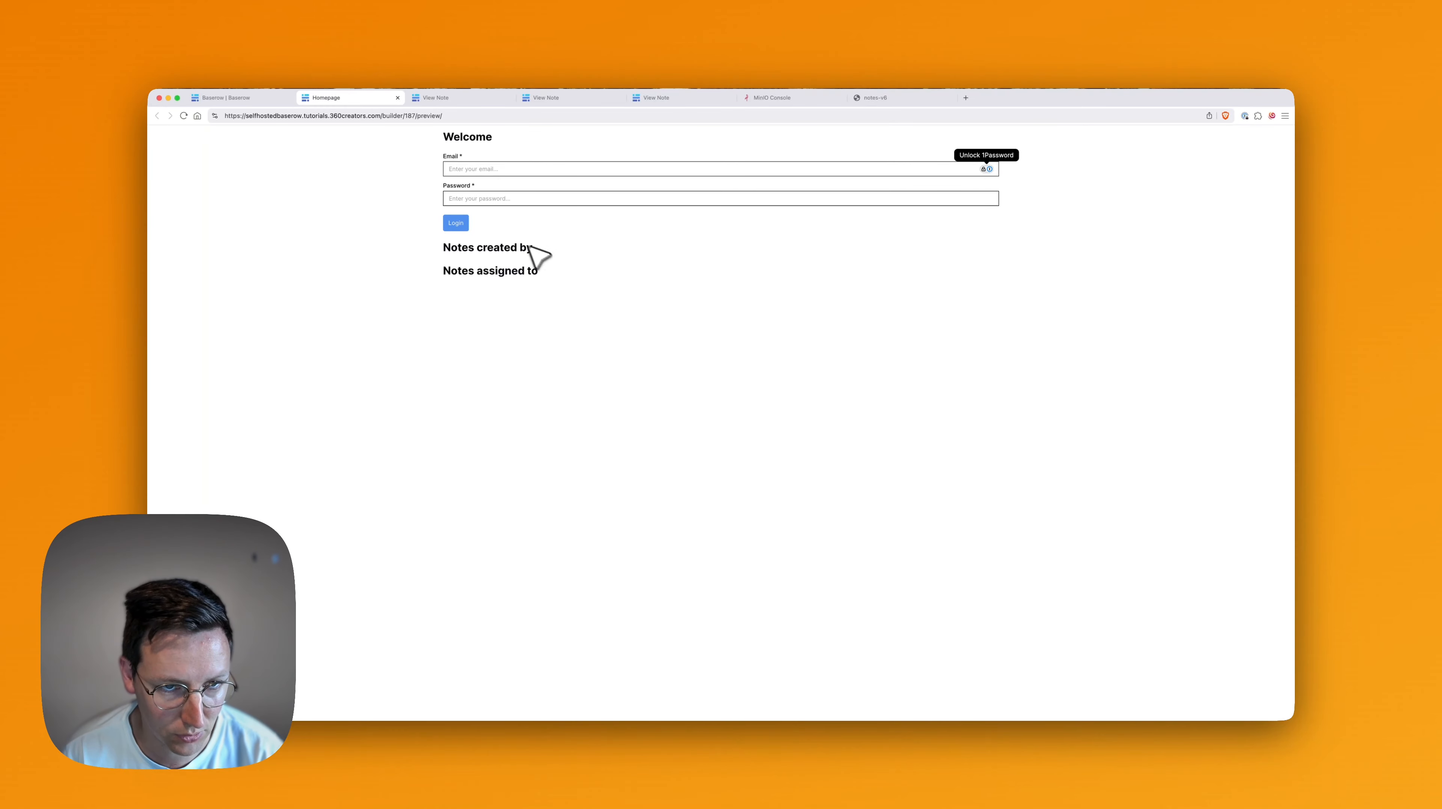
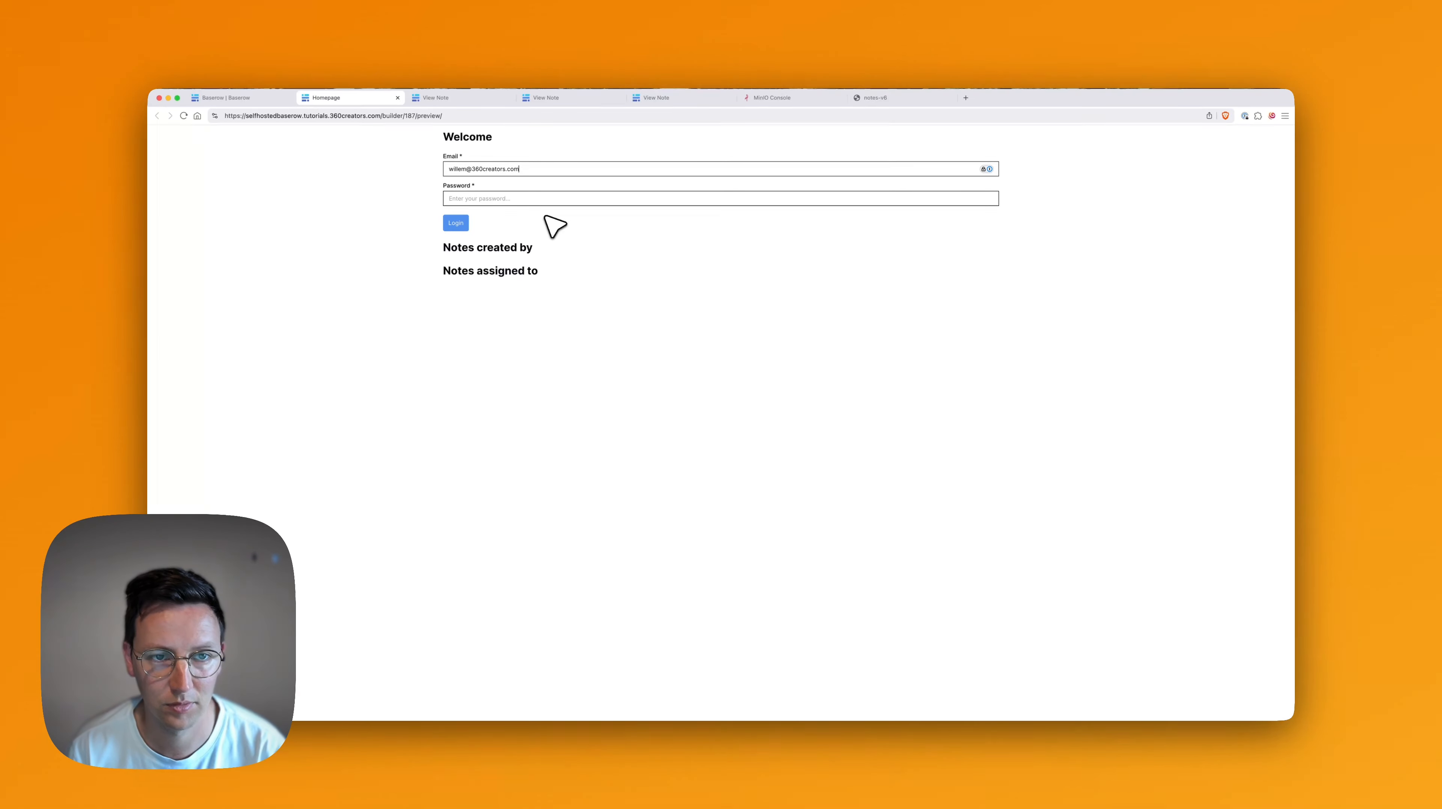
key(Tab)
text(•)
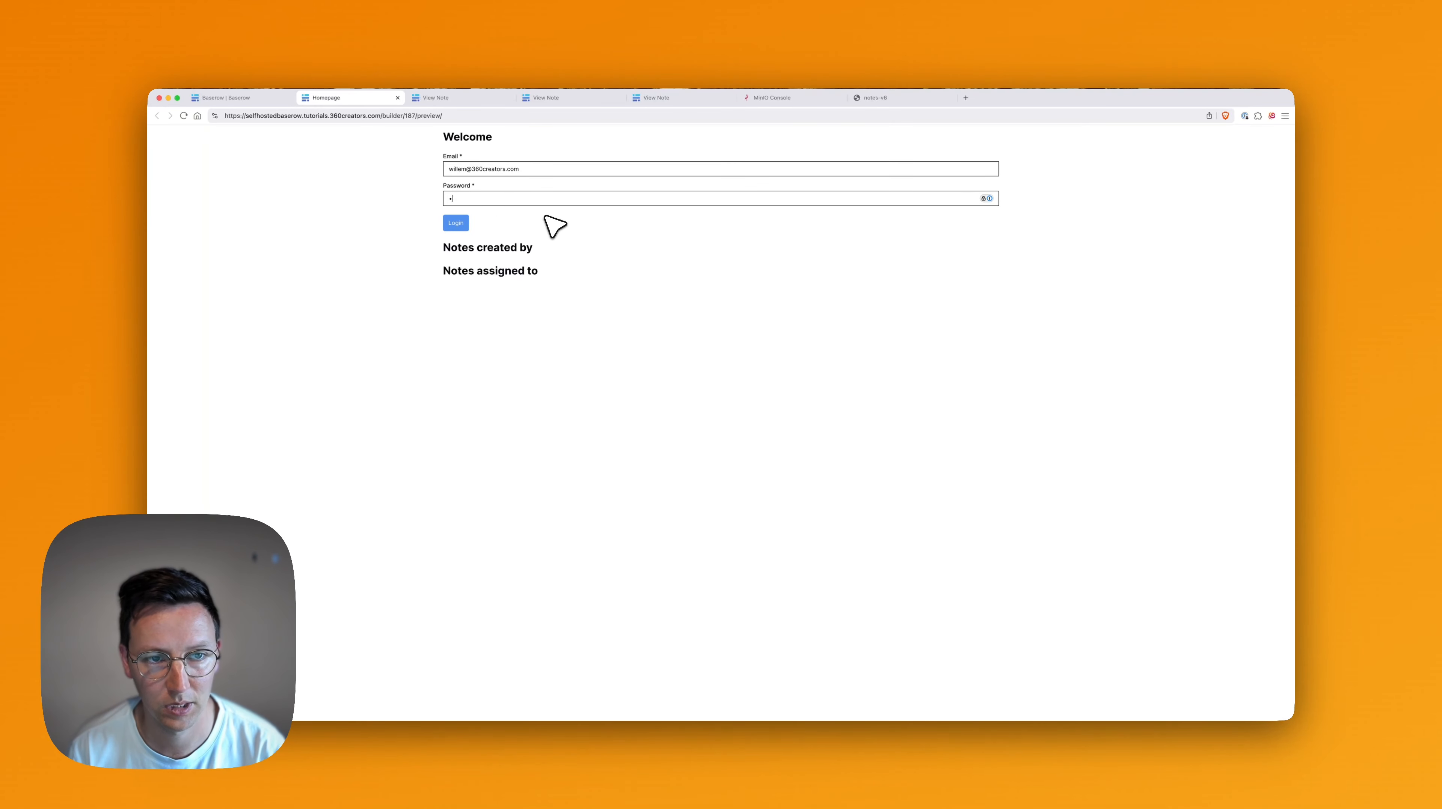
key(Return)
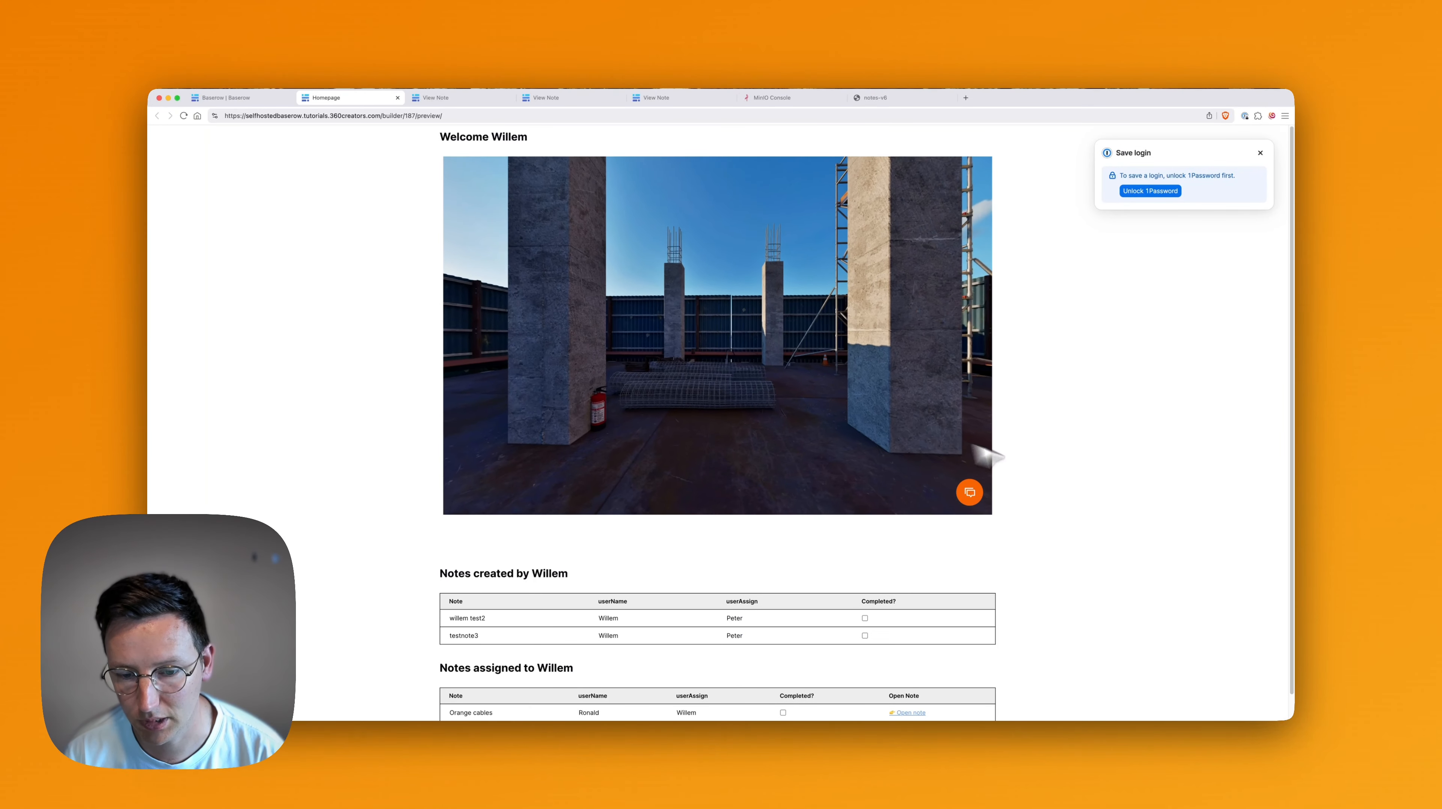
Open the Orange cables note via its Open note link and toggle the tour's fullscreen view.
scroll(1031, 465, down, 1)
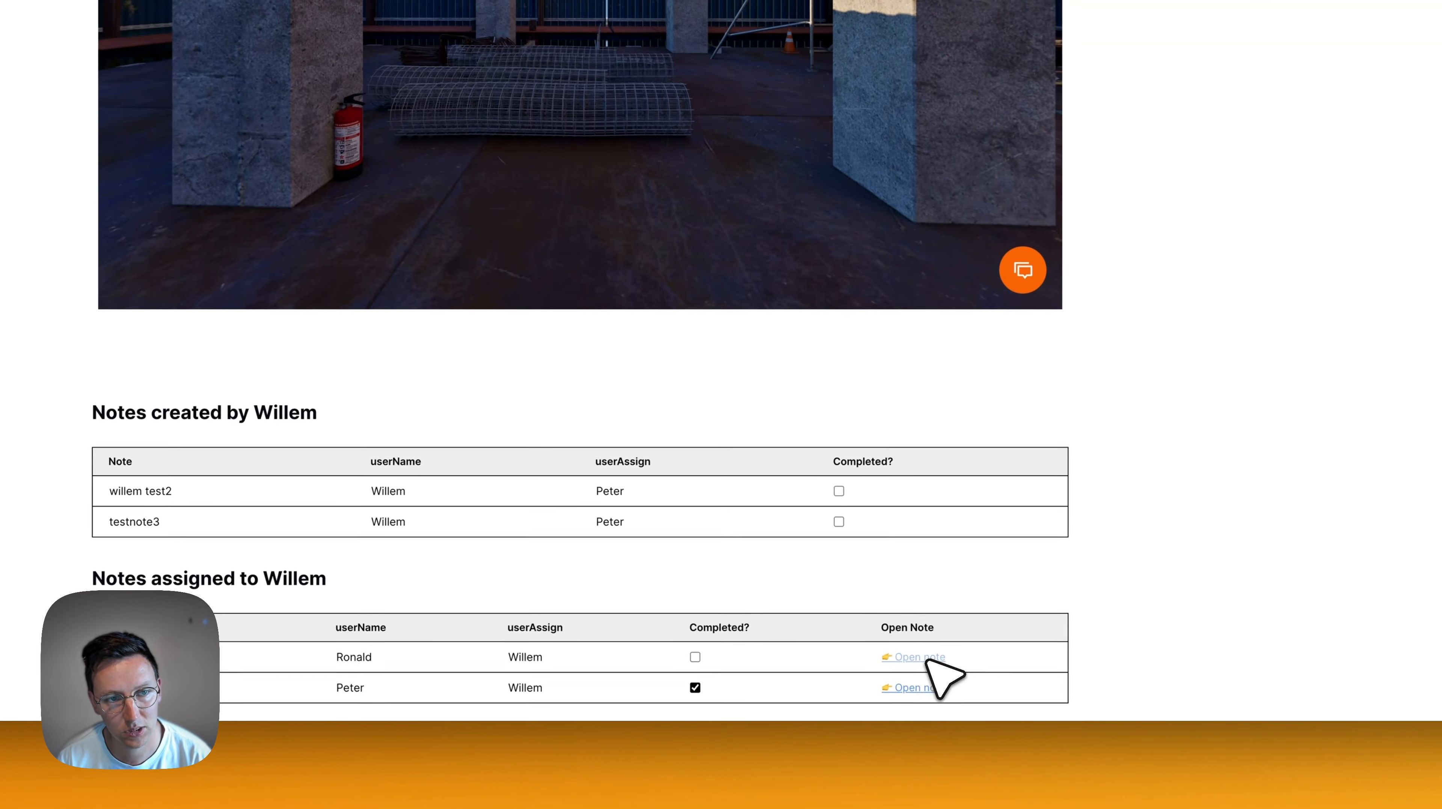
click(928, 661)
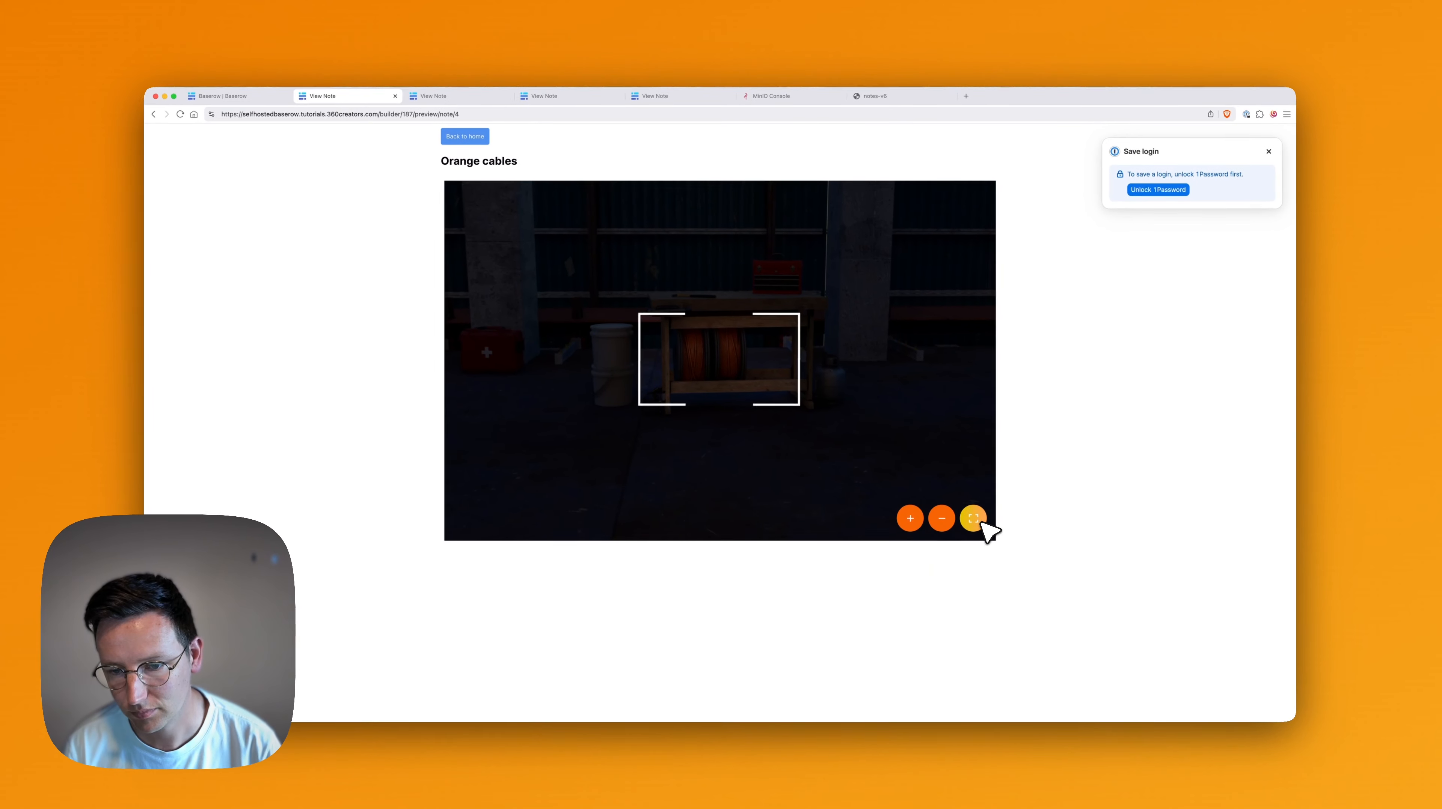
click(973, 518)
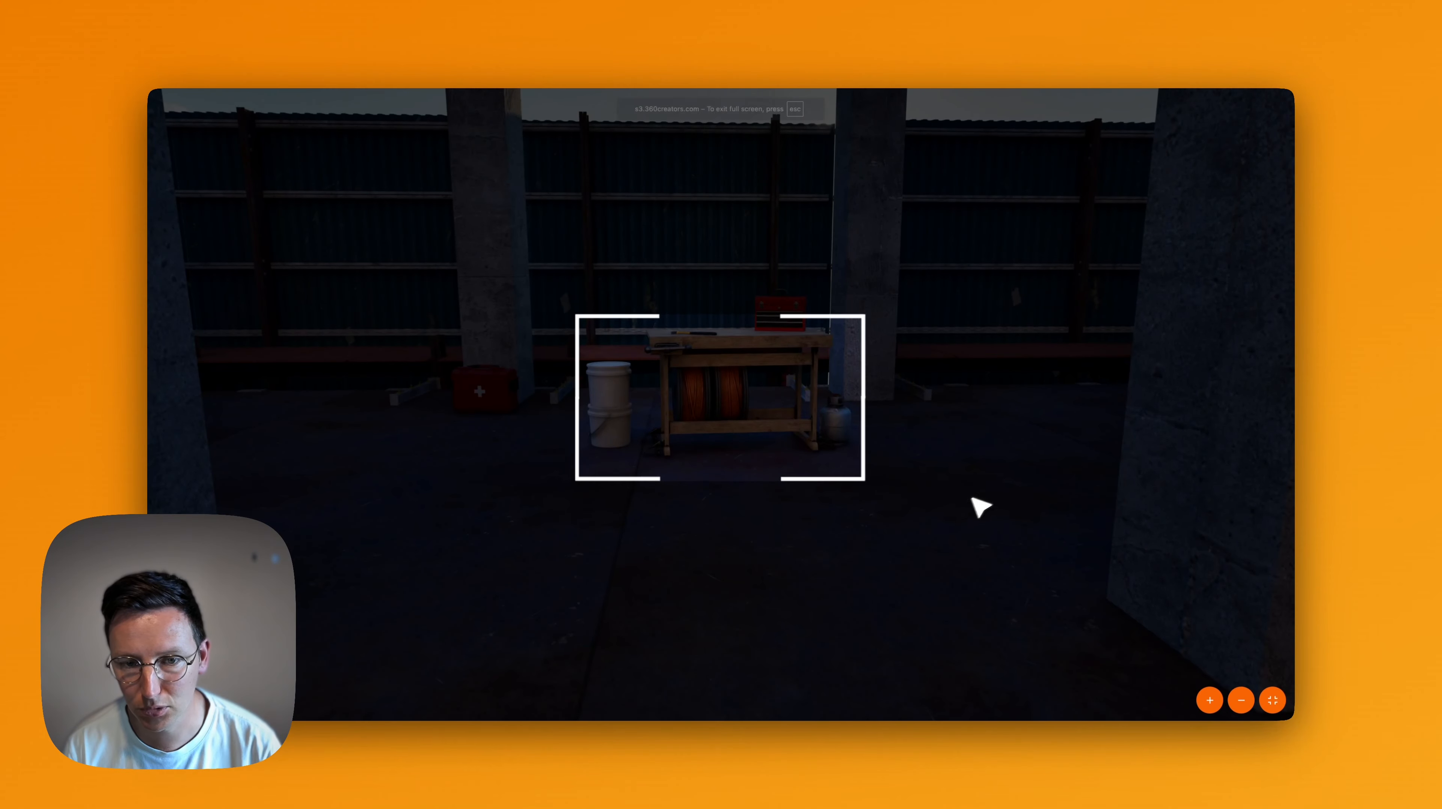
key(Escape)
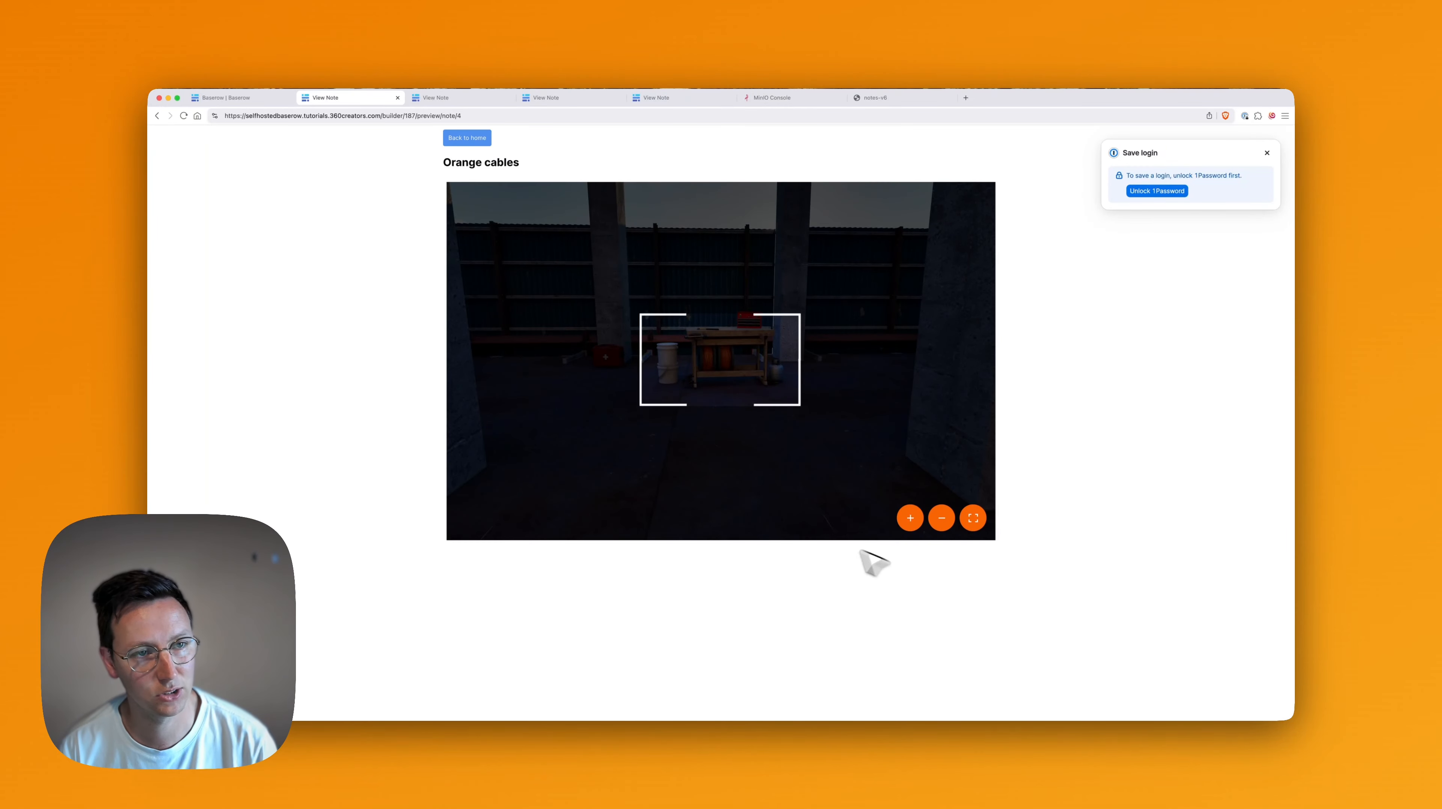
Back in the editor, add a Button element below the tour iframe on the View Note page.
click(258, 99)
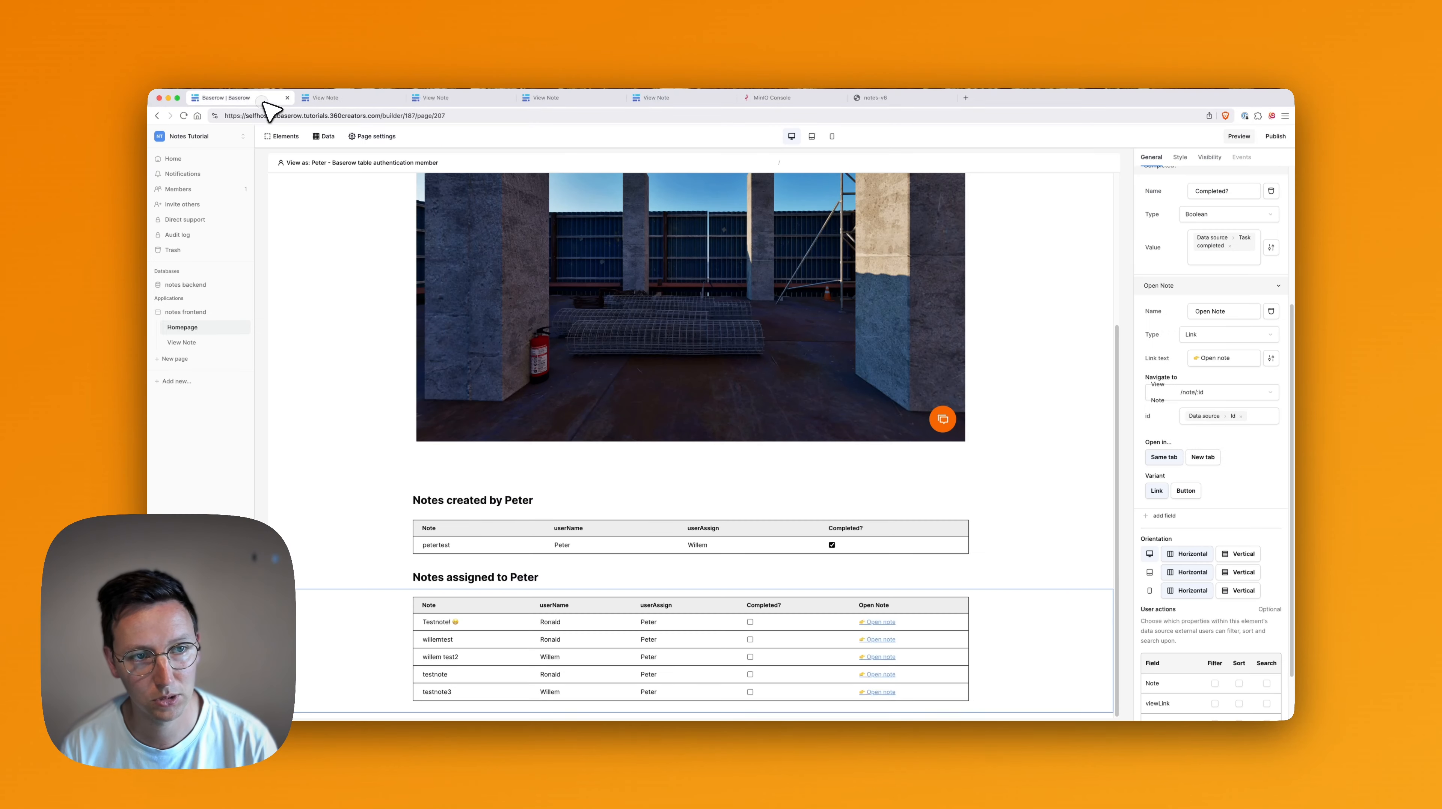
click(205, 344)
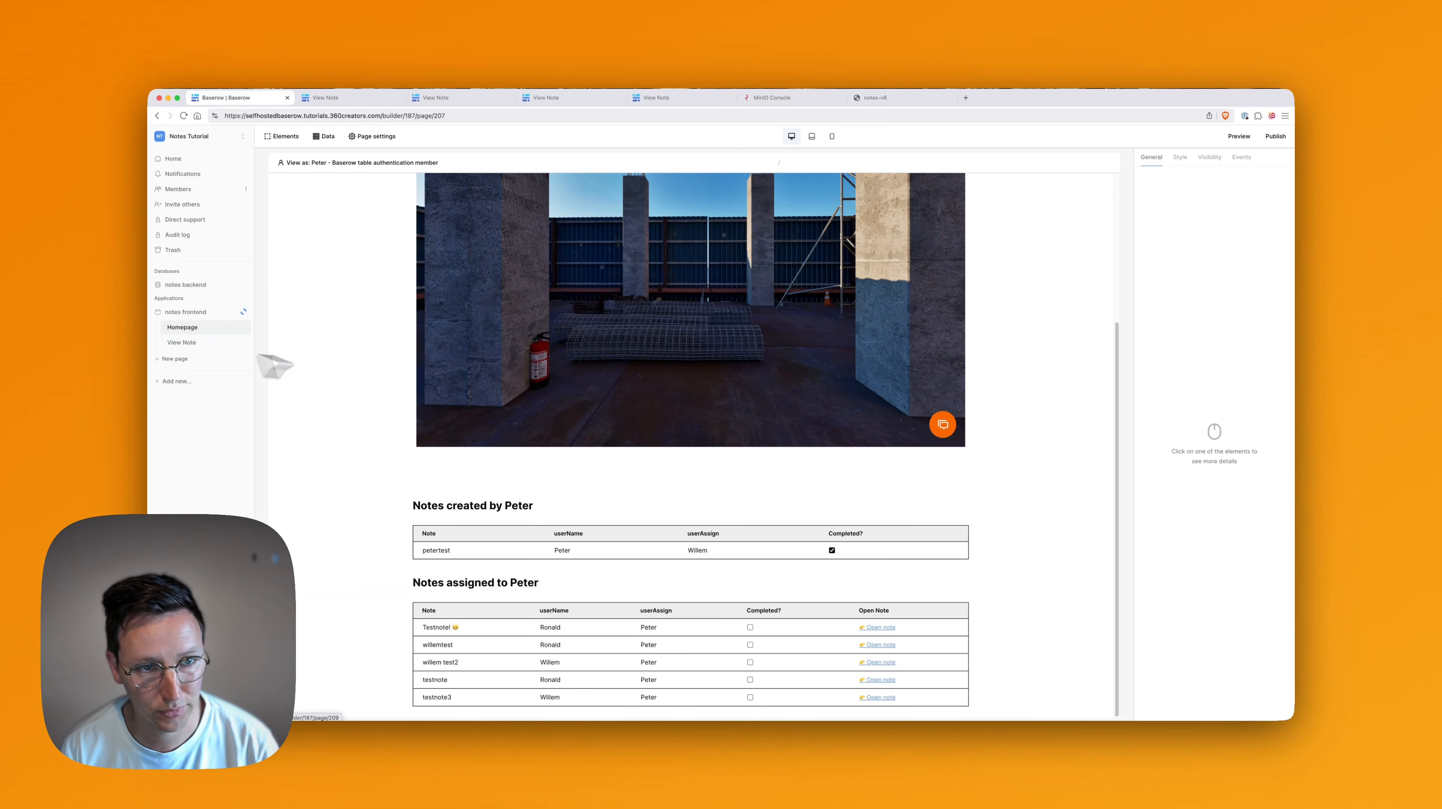
key(BackSpace)
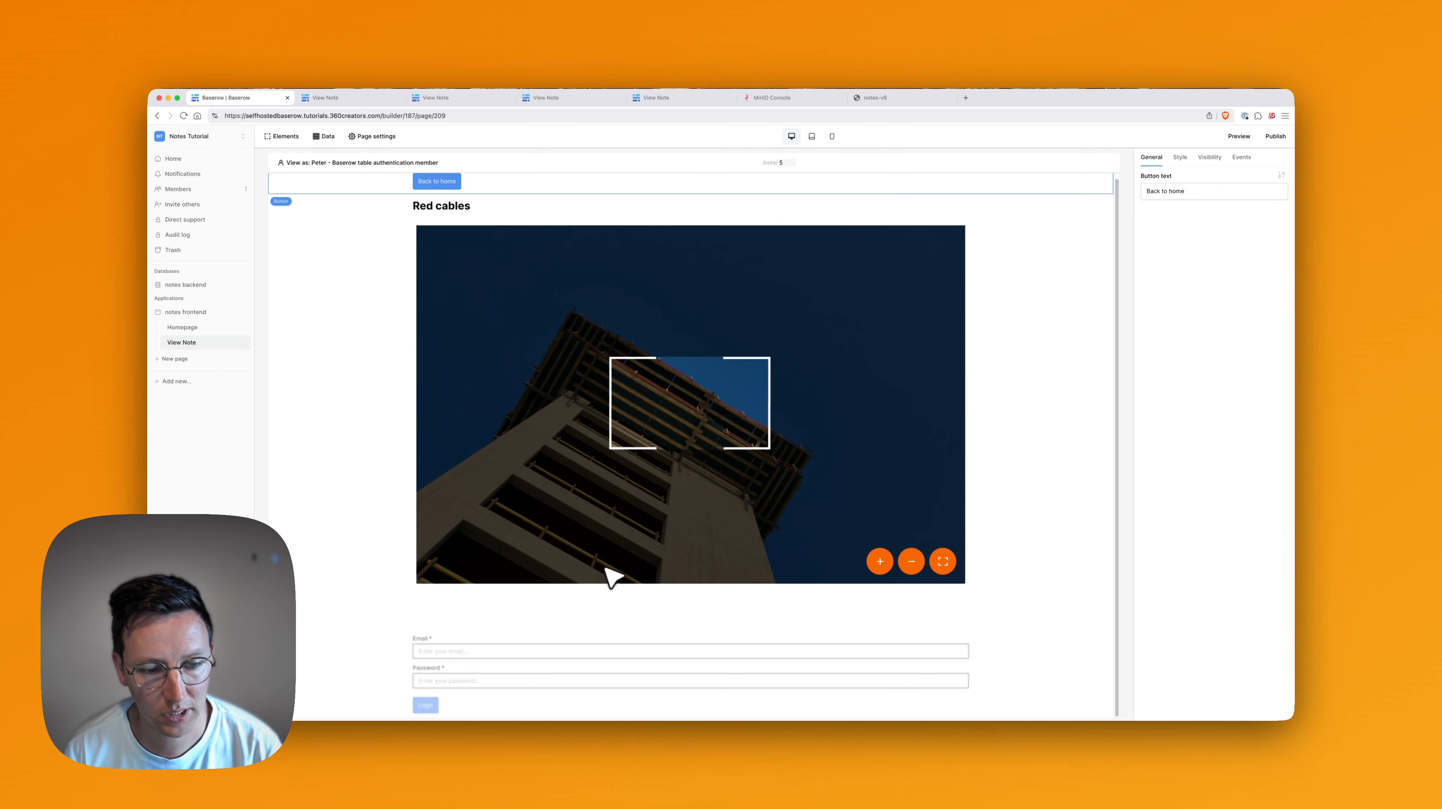
click(613, 577)
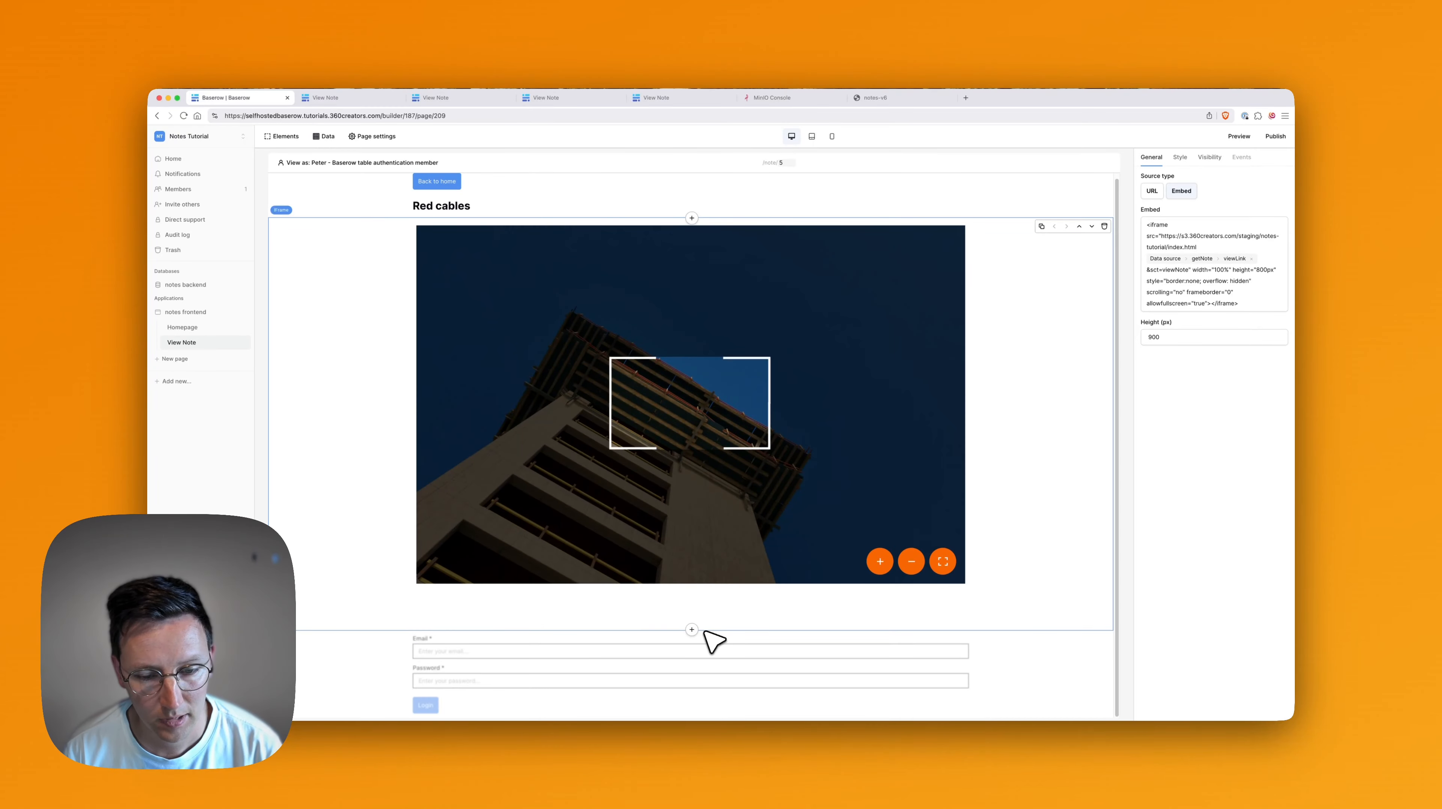
click(692, 630)
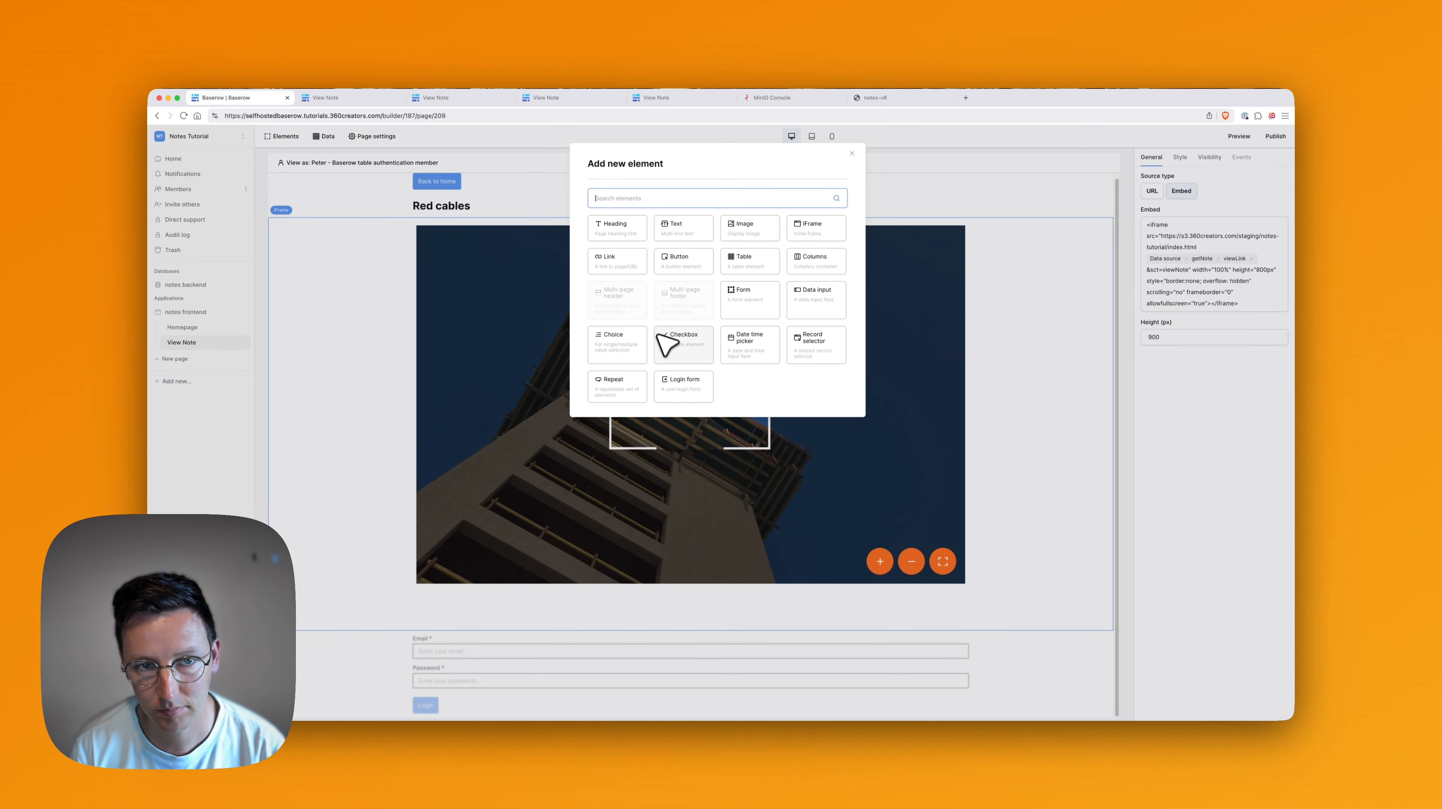
text(button)
click(619, 226)
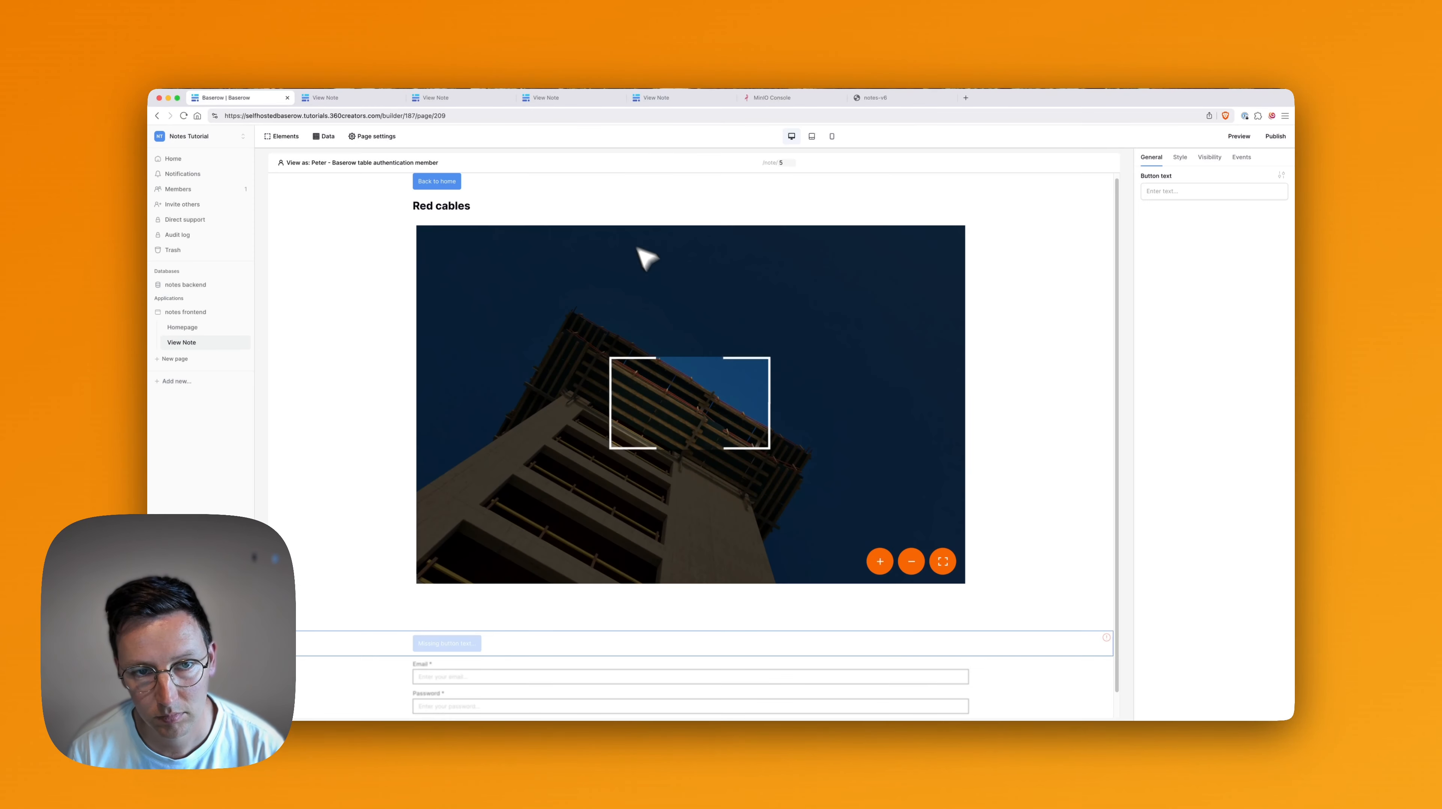
Label the new button '✅ Mark as Done'.
click(1190, 193)
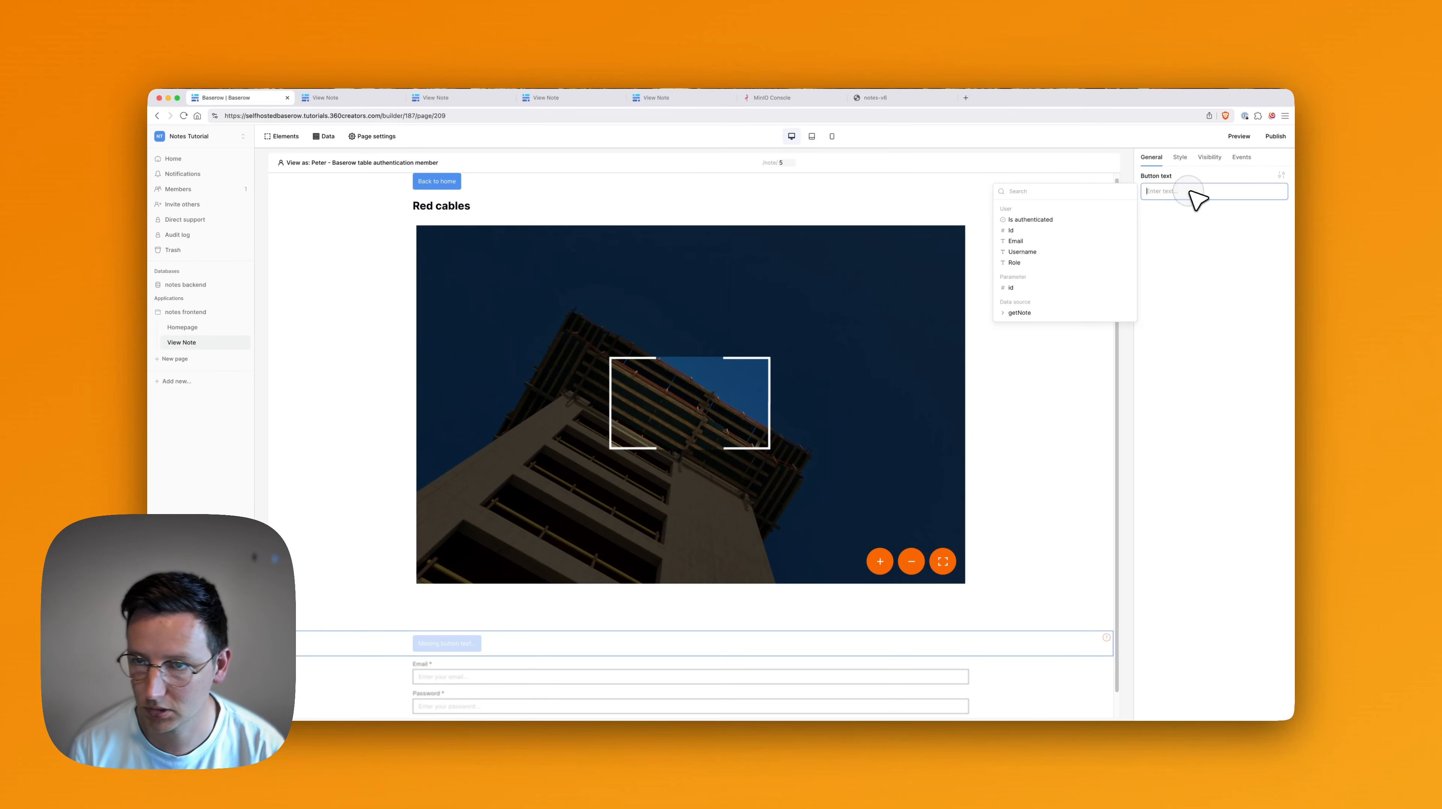
text(:check)
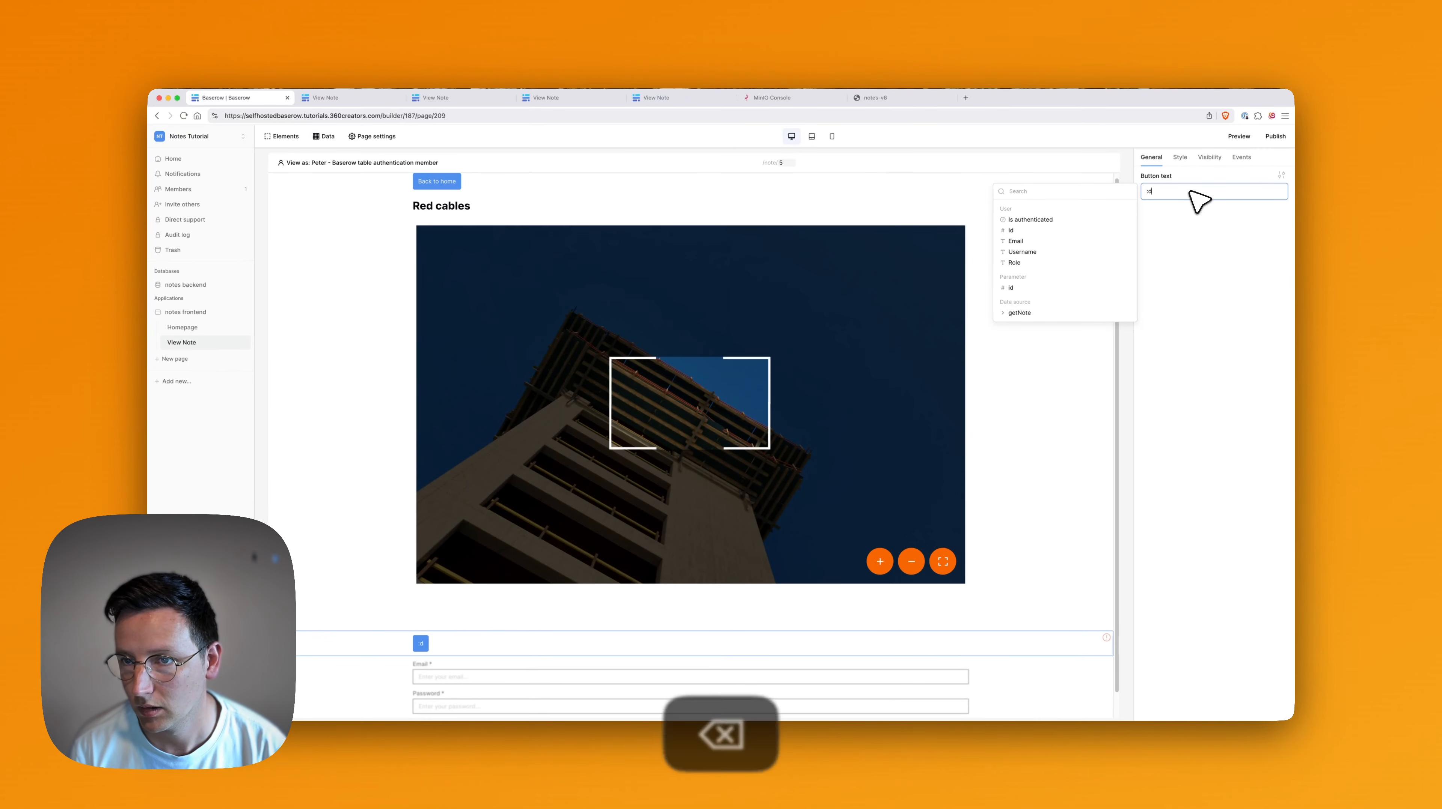
key(BackSpace)
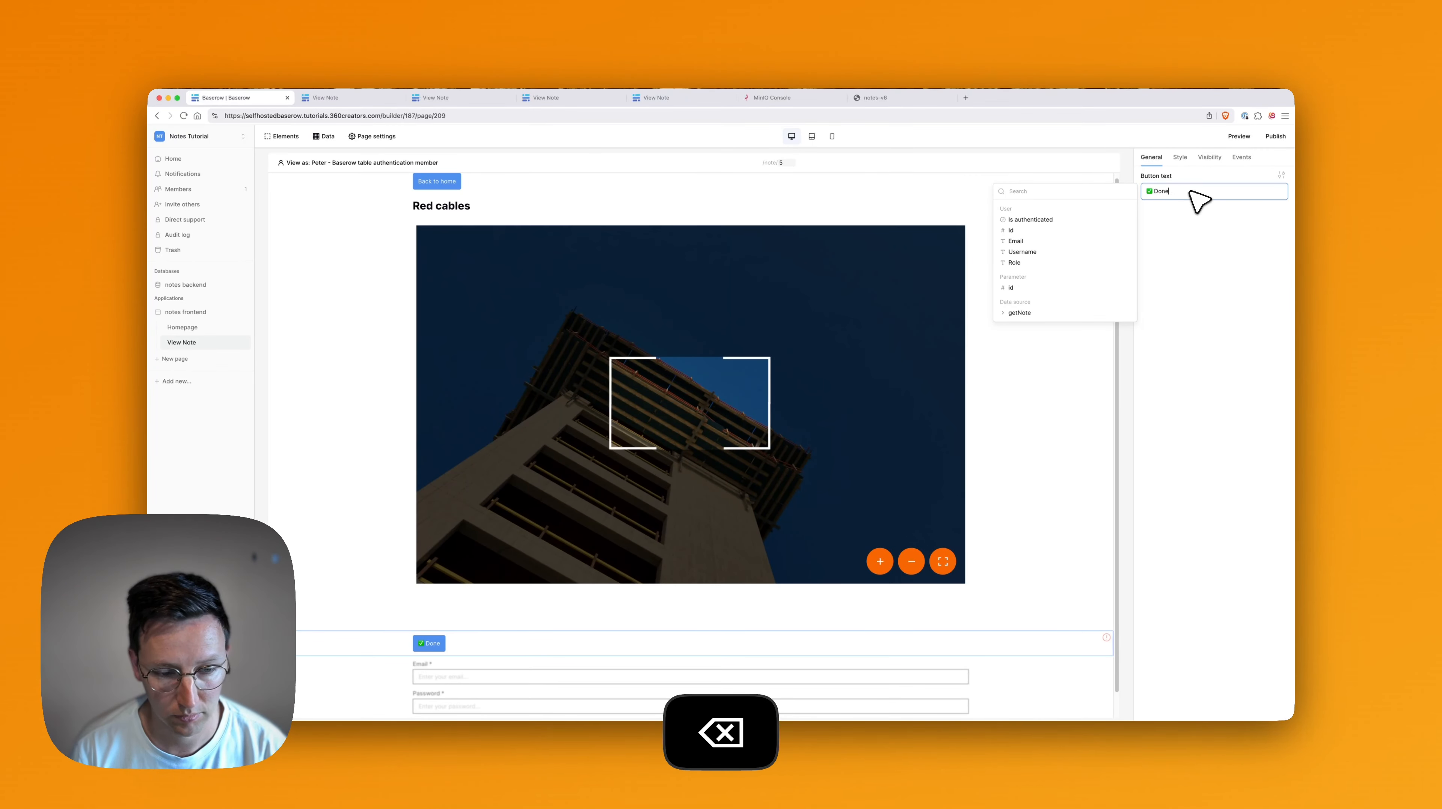
key(alt+Left)
text(Mark)
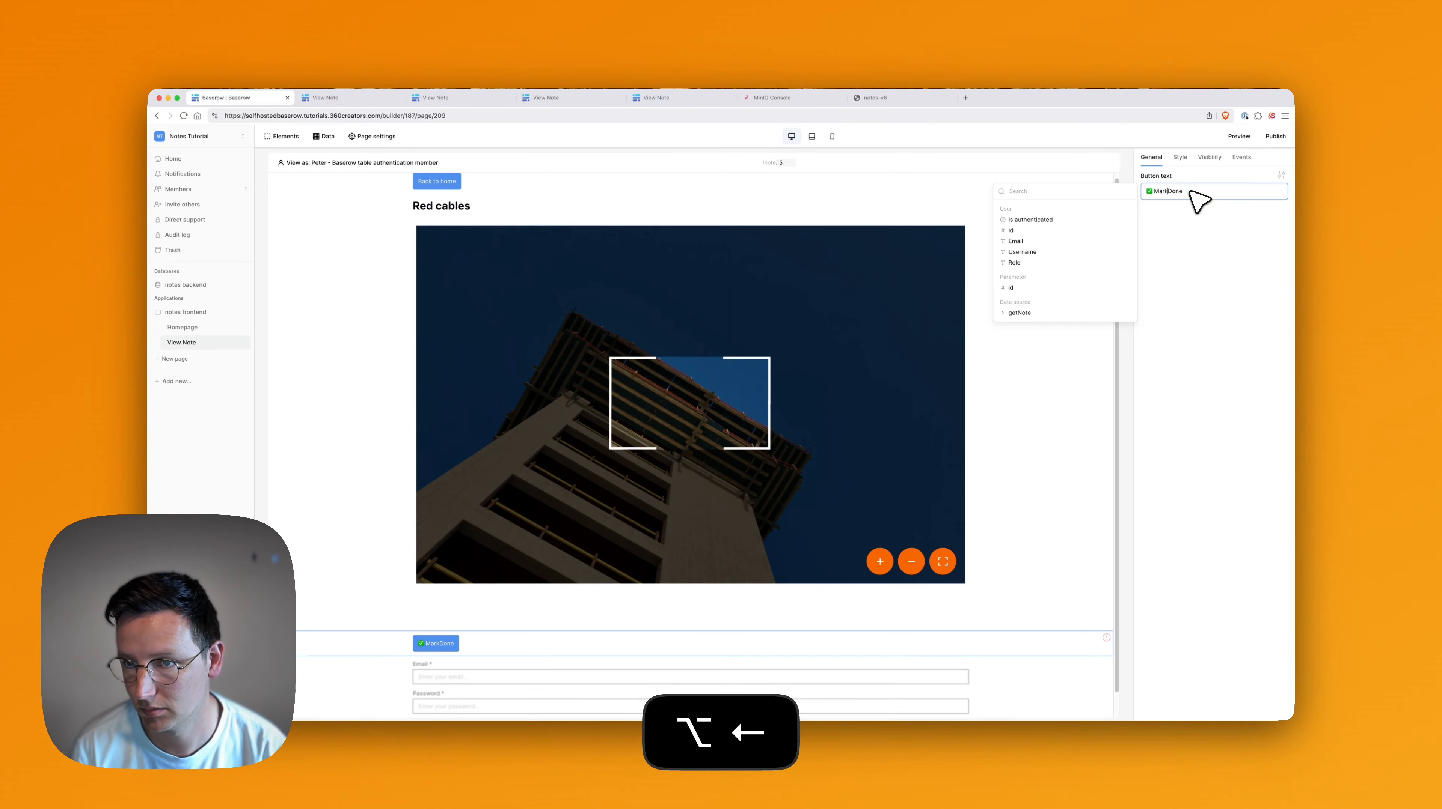
text( as)
click(1211, 368)
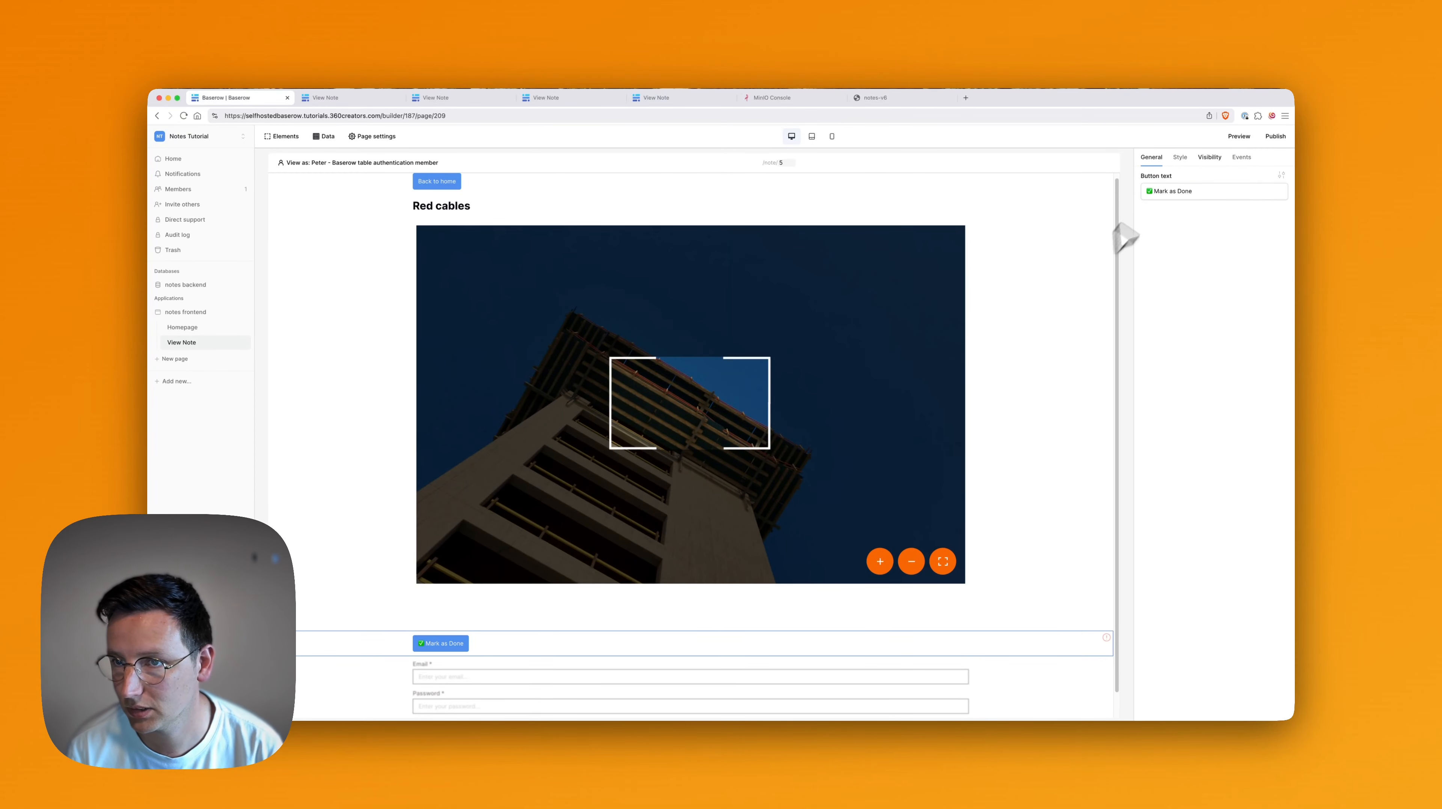
Show the Mark as Done button only to logged-in visitors and add an Update Row click action.
click(1197, 161)
click(1185, 185)
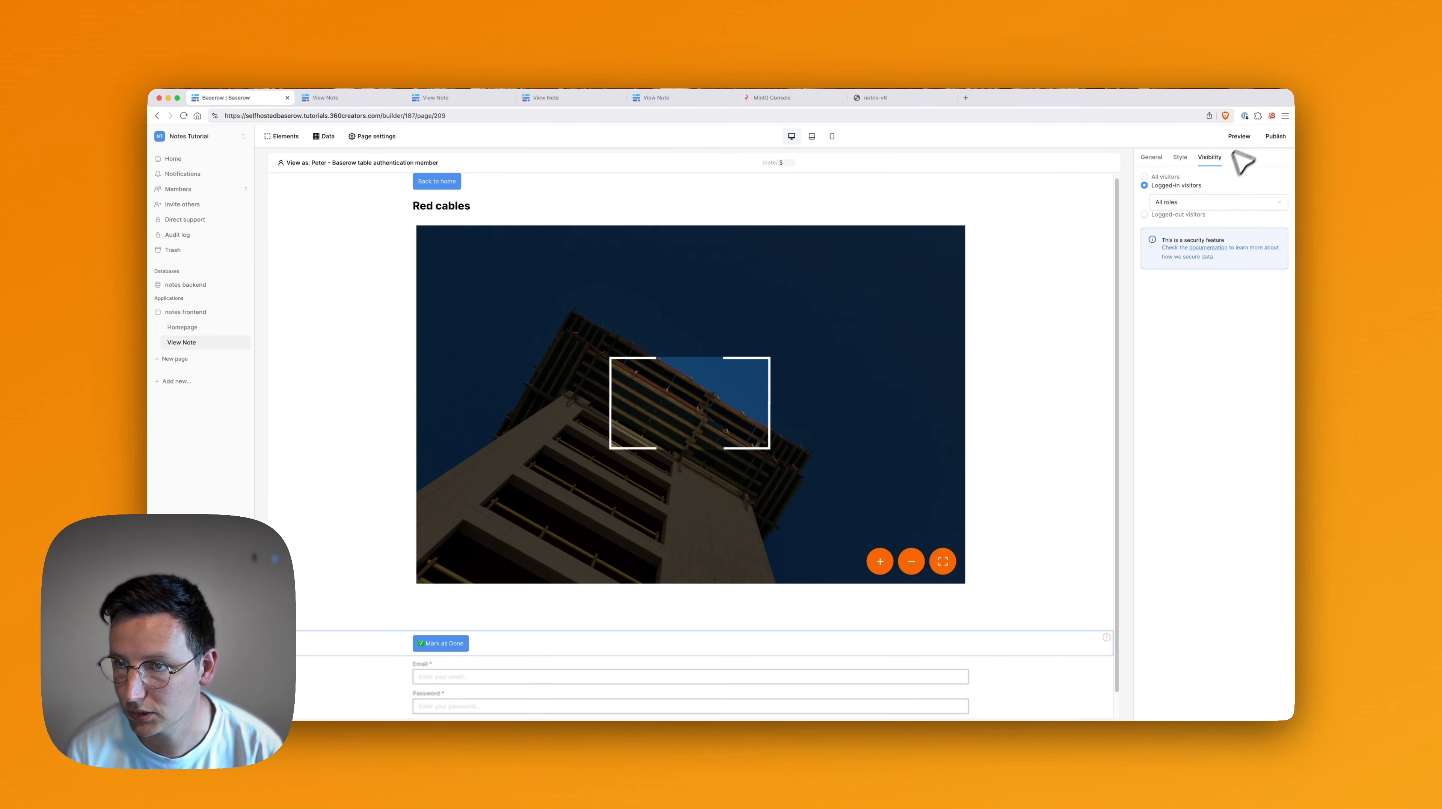
click(1243, 157)
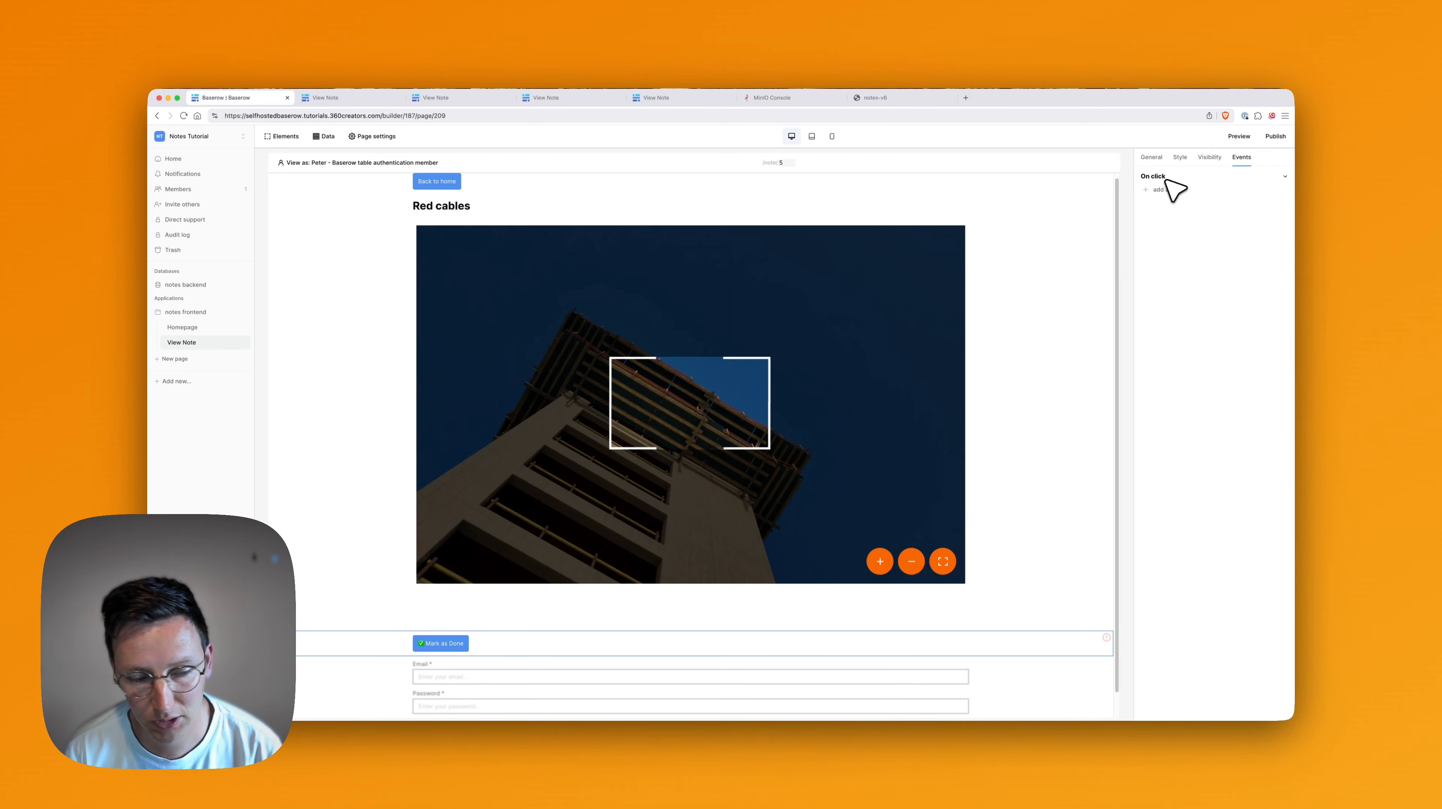
click(1167, 191)
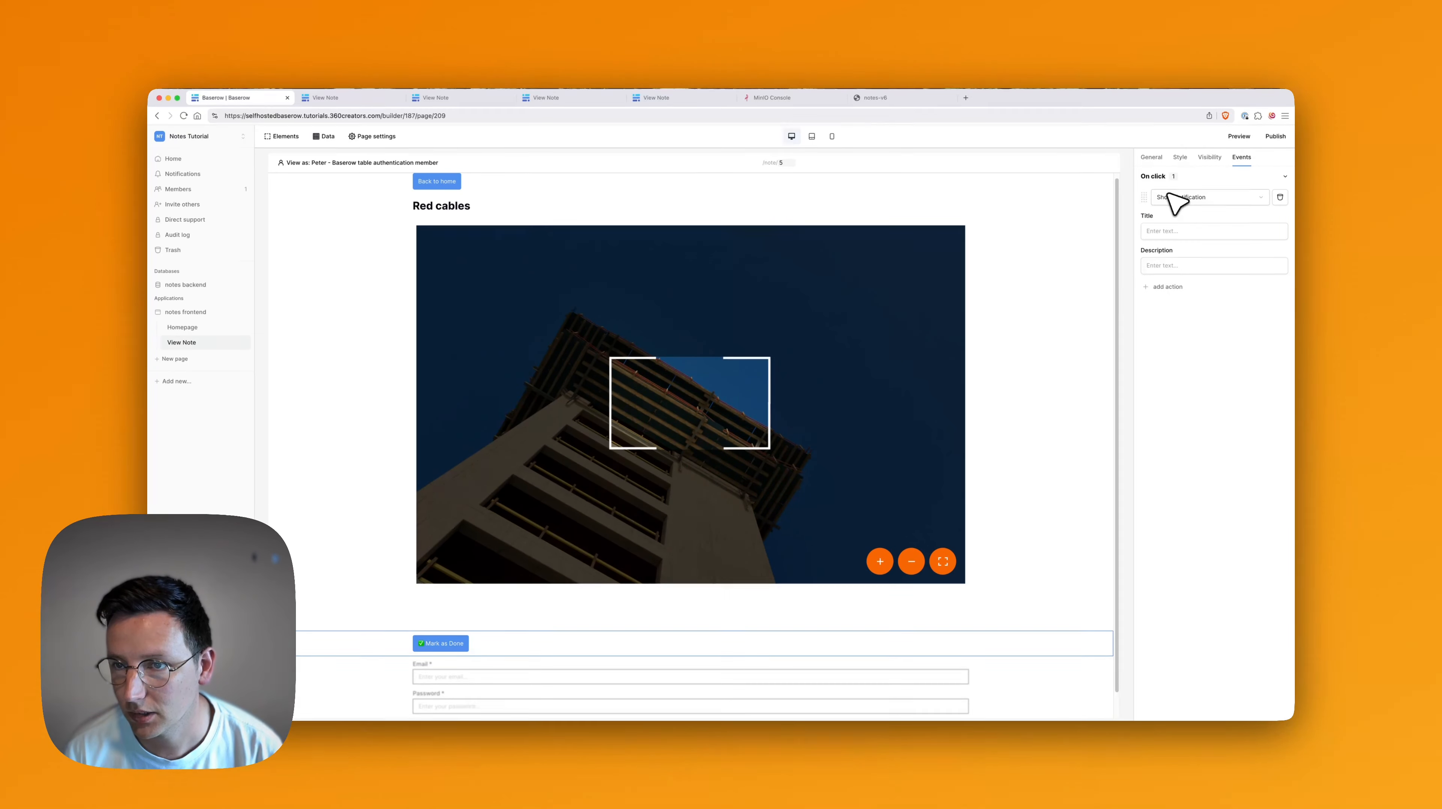
click(1198, 202)
scroll(1196, 226, down, 2)
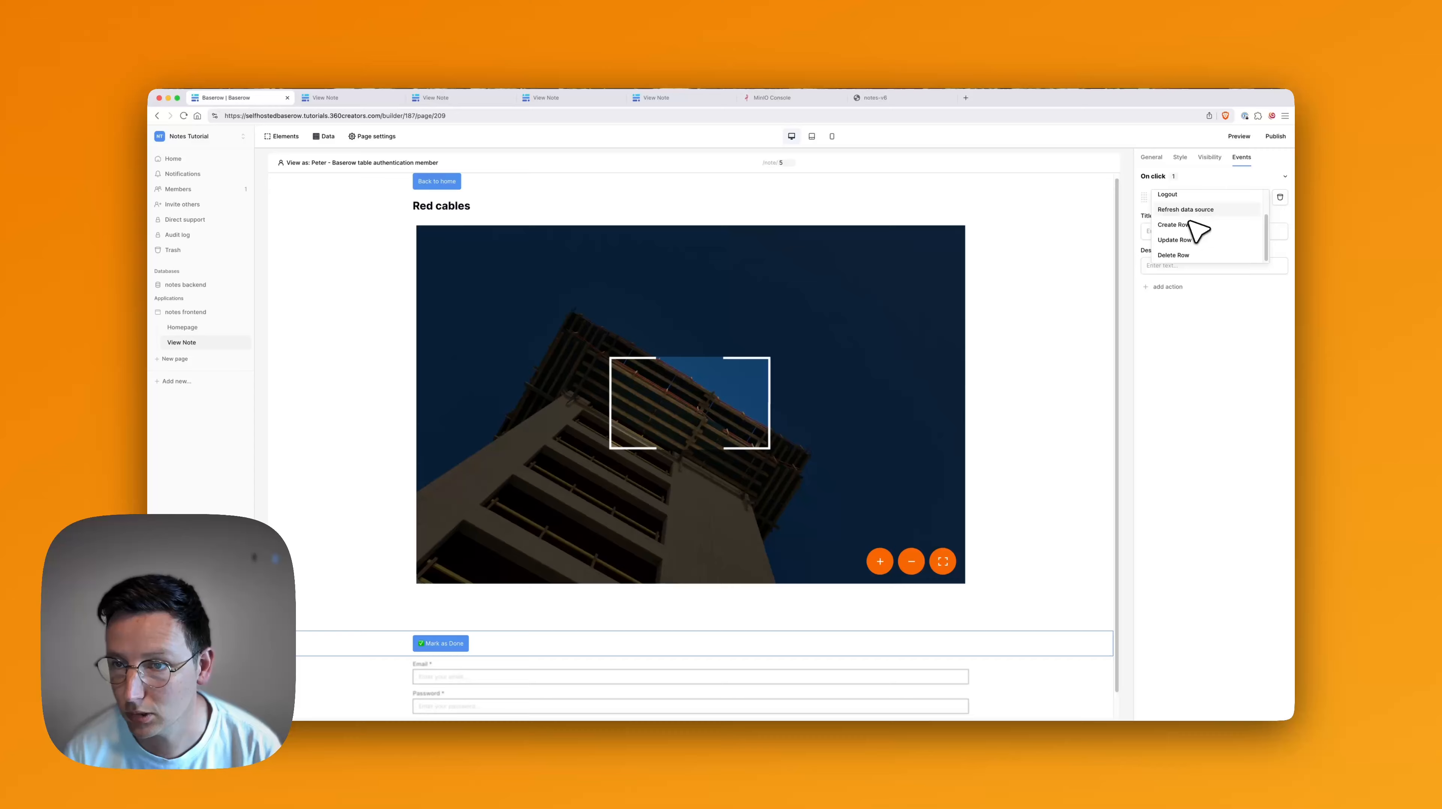
click(1192, 241)
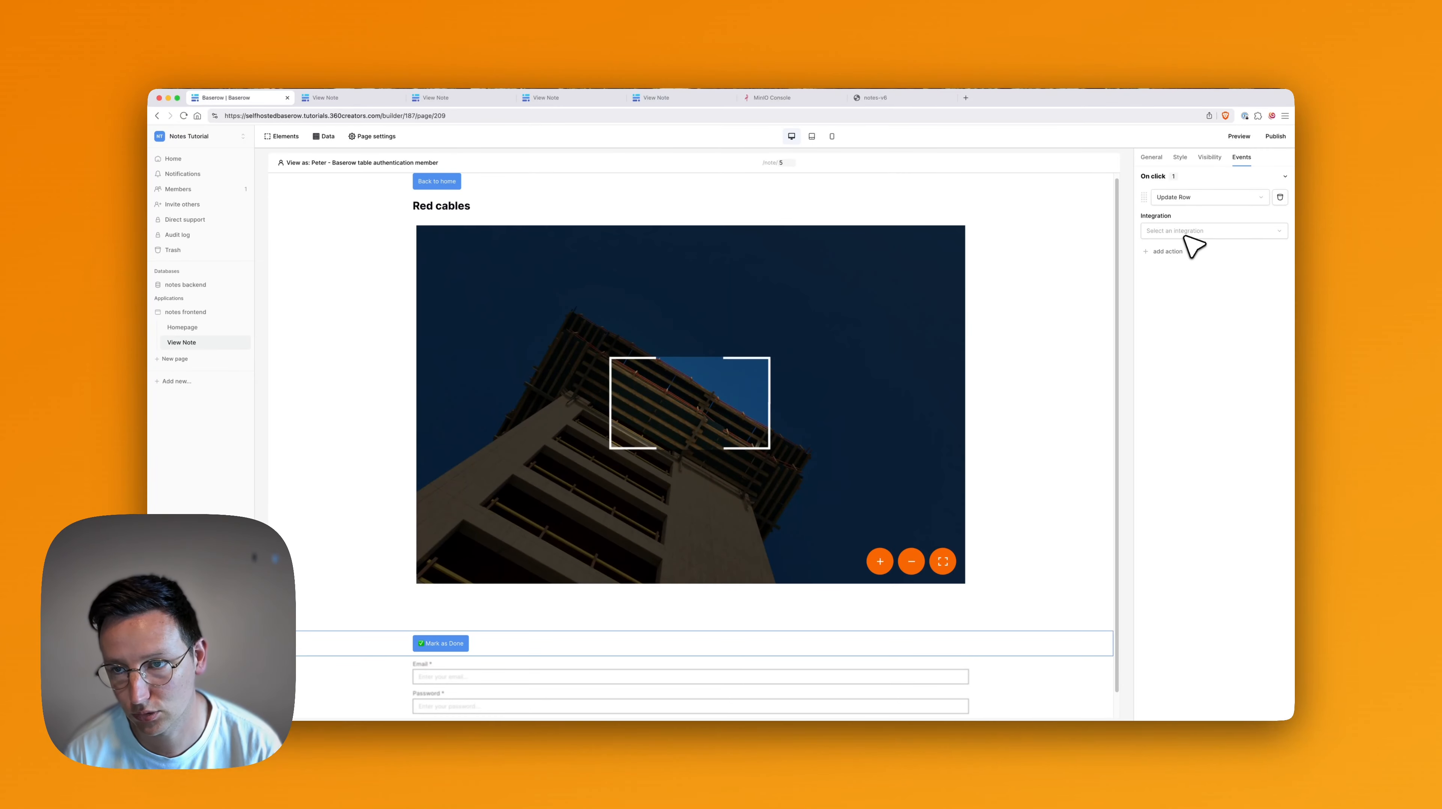
Point Update Row at Local Baserow's notes table, Row ID from the id parameter, Task completed true.
click(1170, 232)
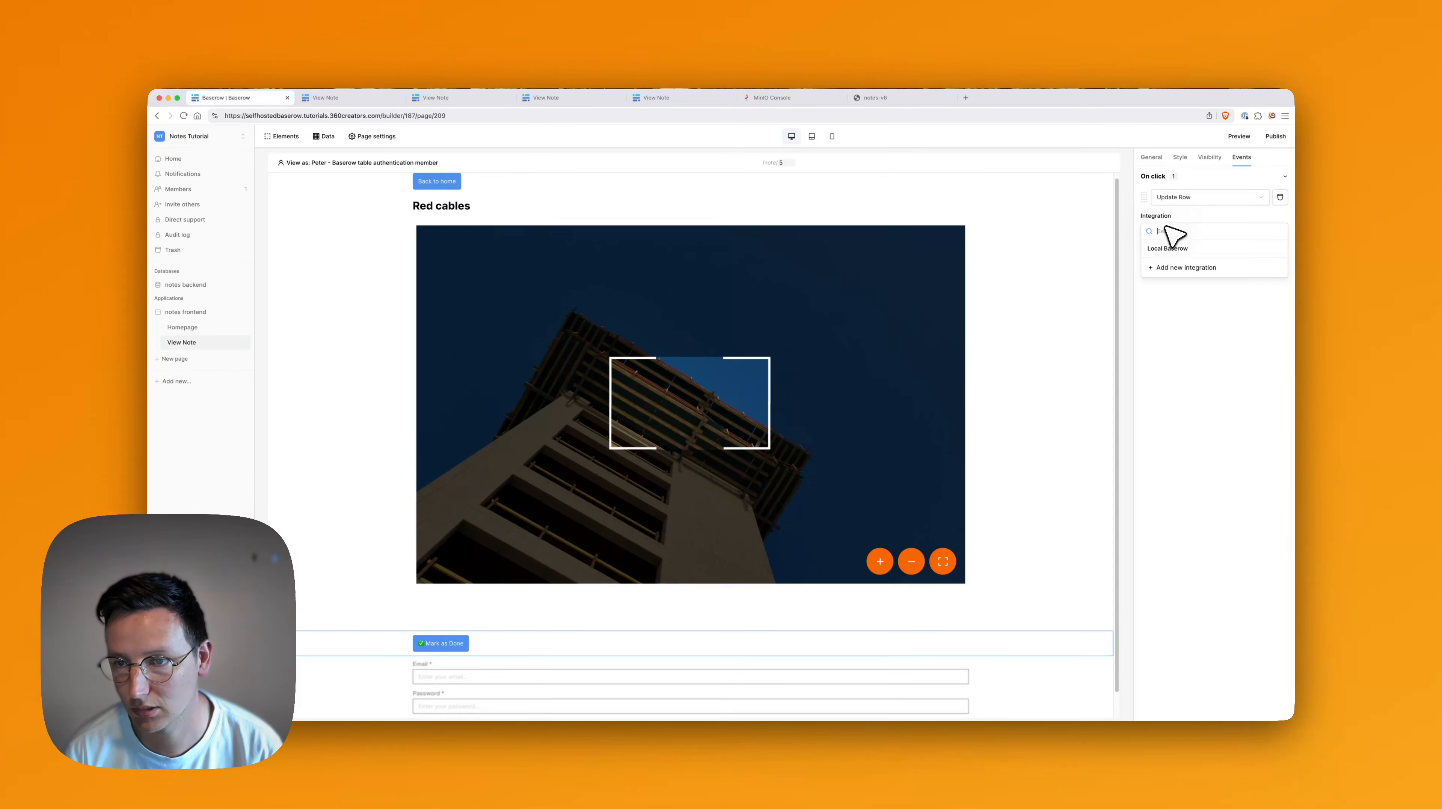
click(1181, 256)
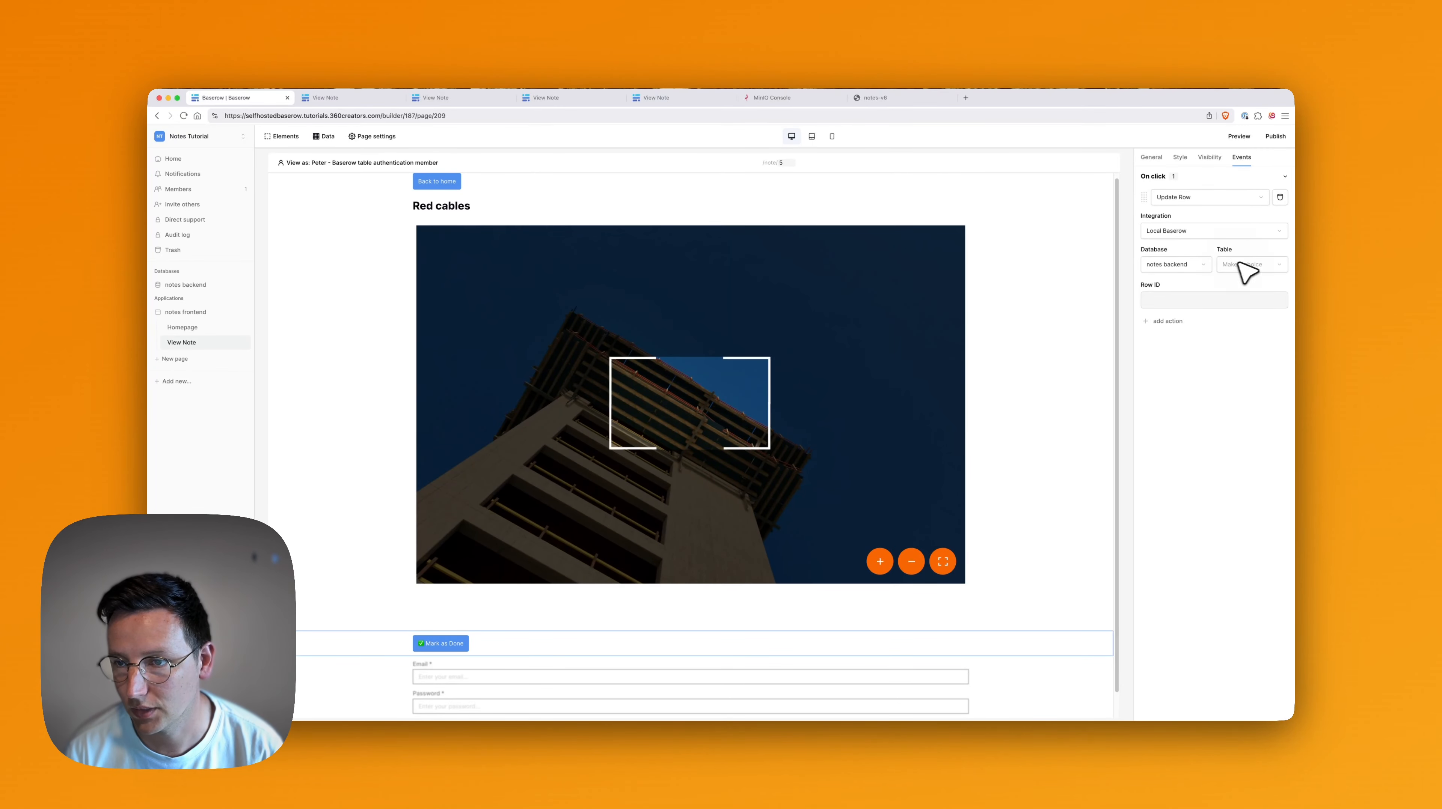
click(1239, 266)
click(1235, 265)
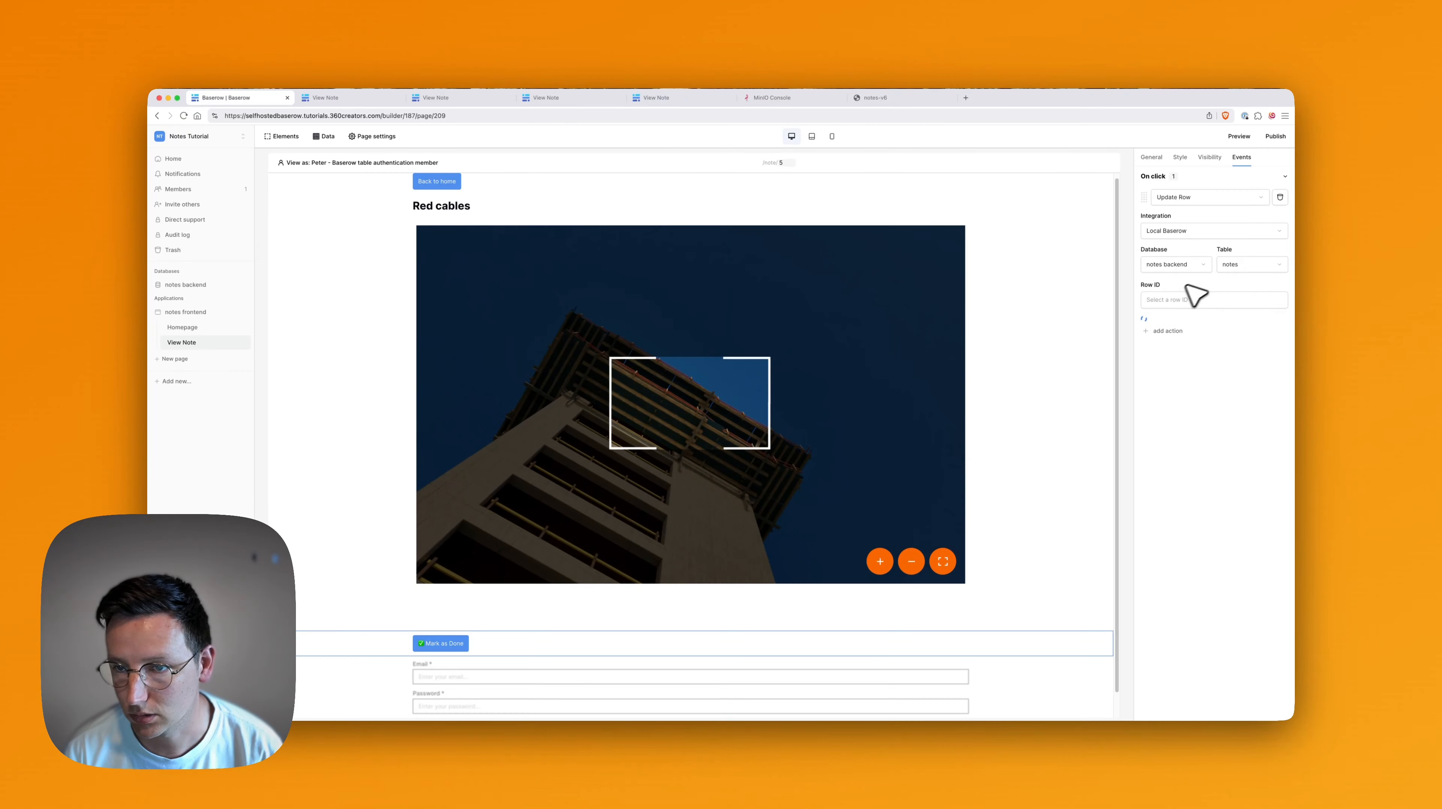
click(1175, 303)
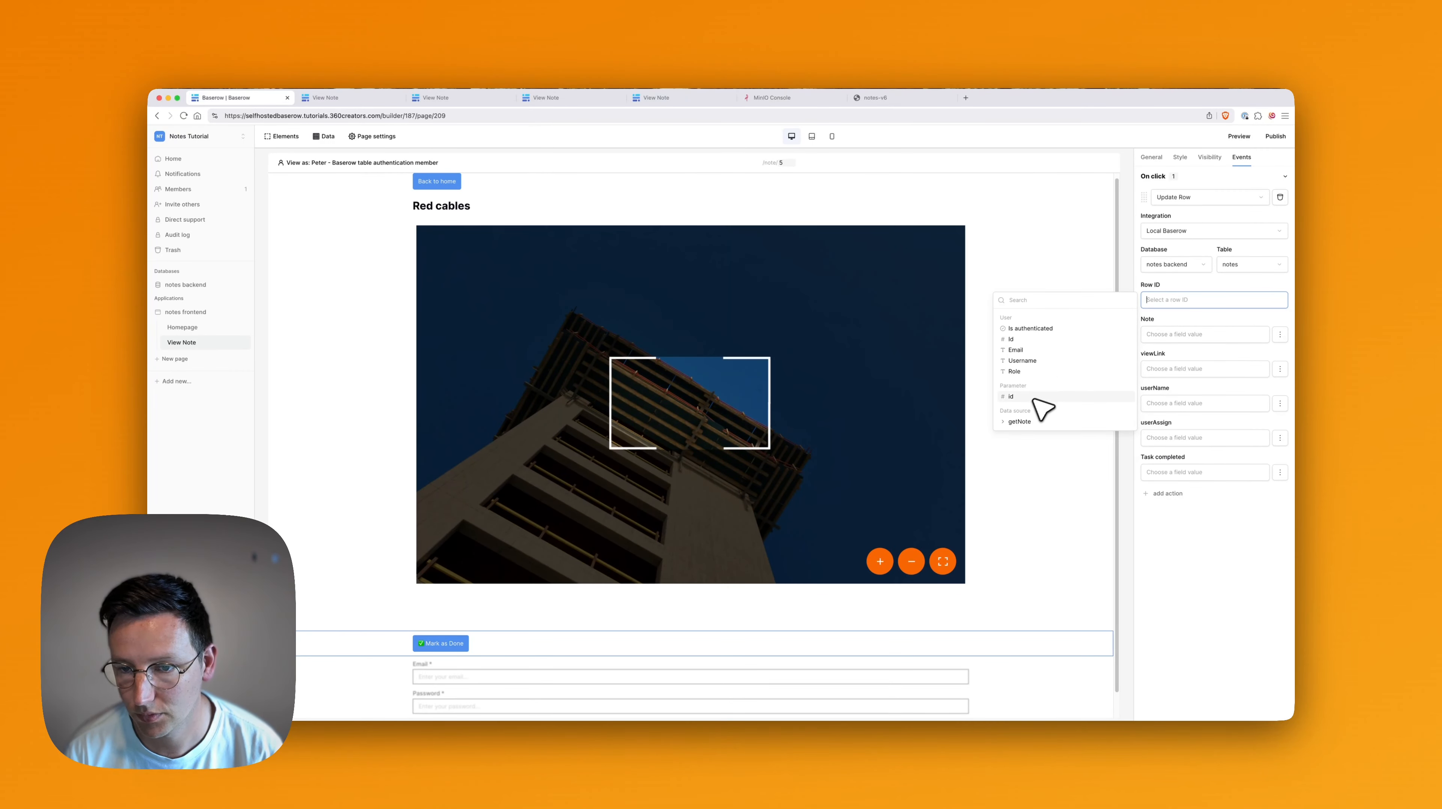
click(1029, 398)
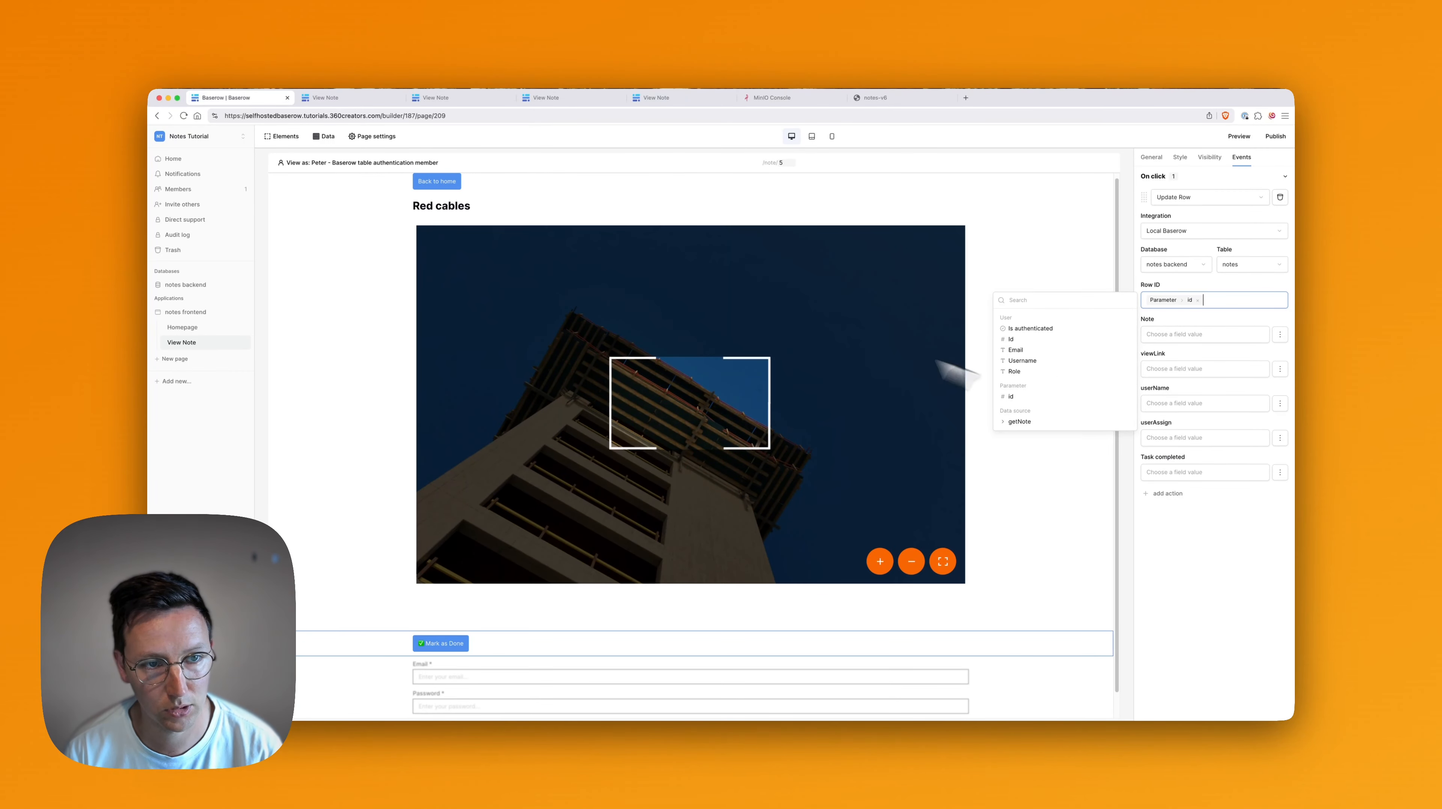
click(1027, 397)
key(BackSpace)
click(1223, 564)
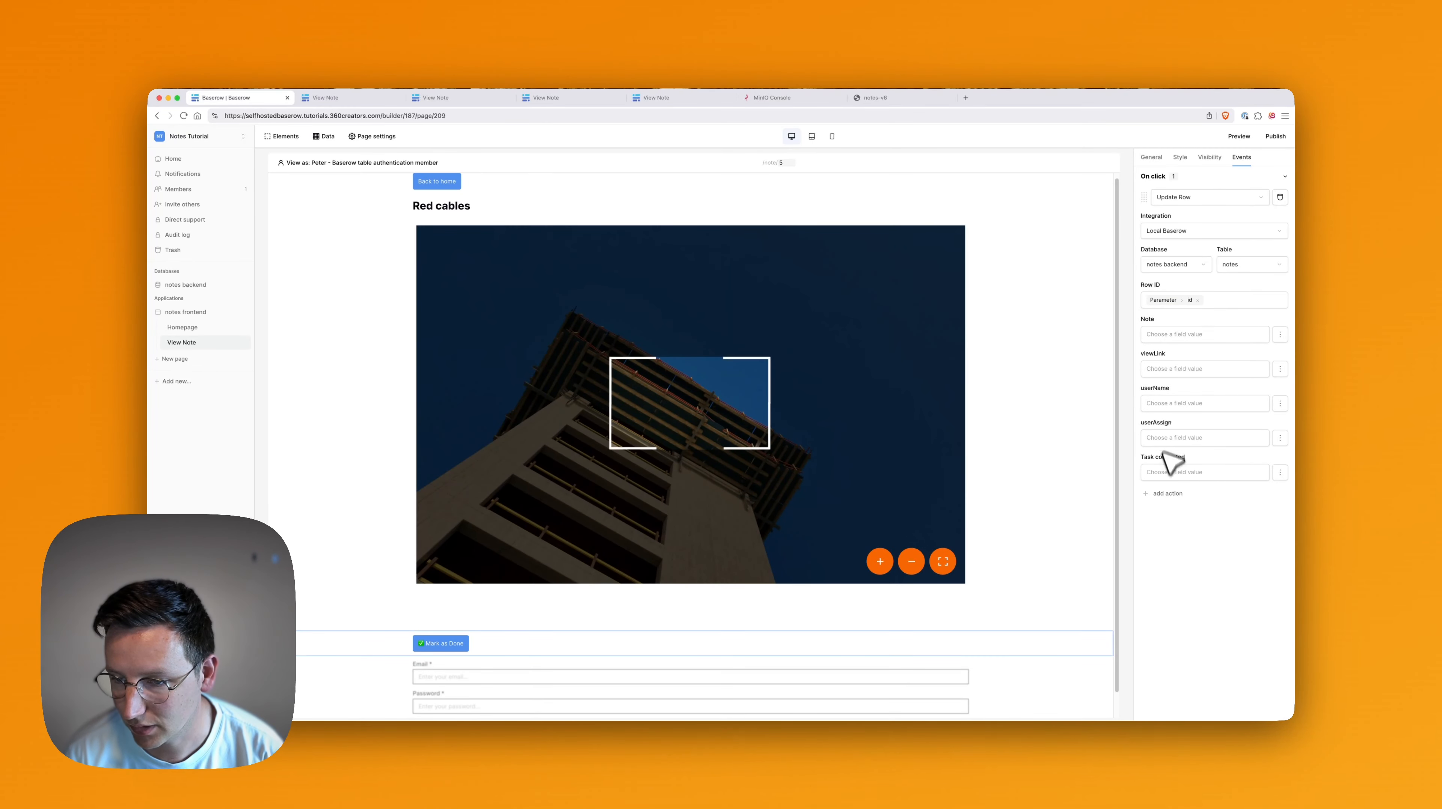
click(1183, 478)
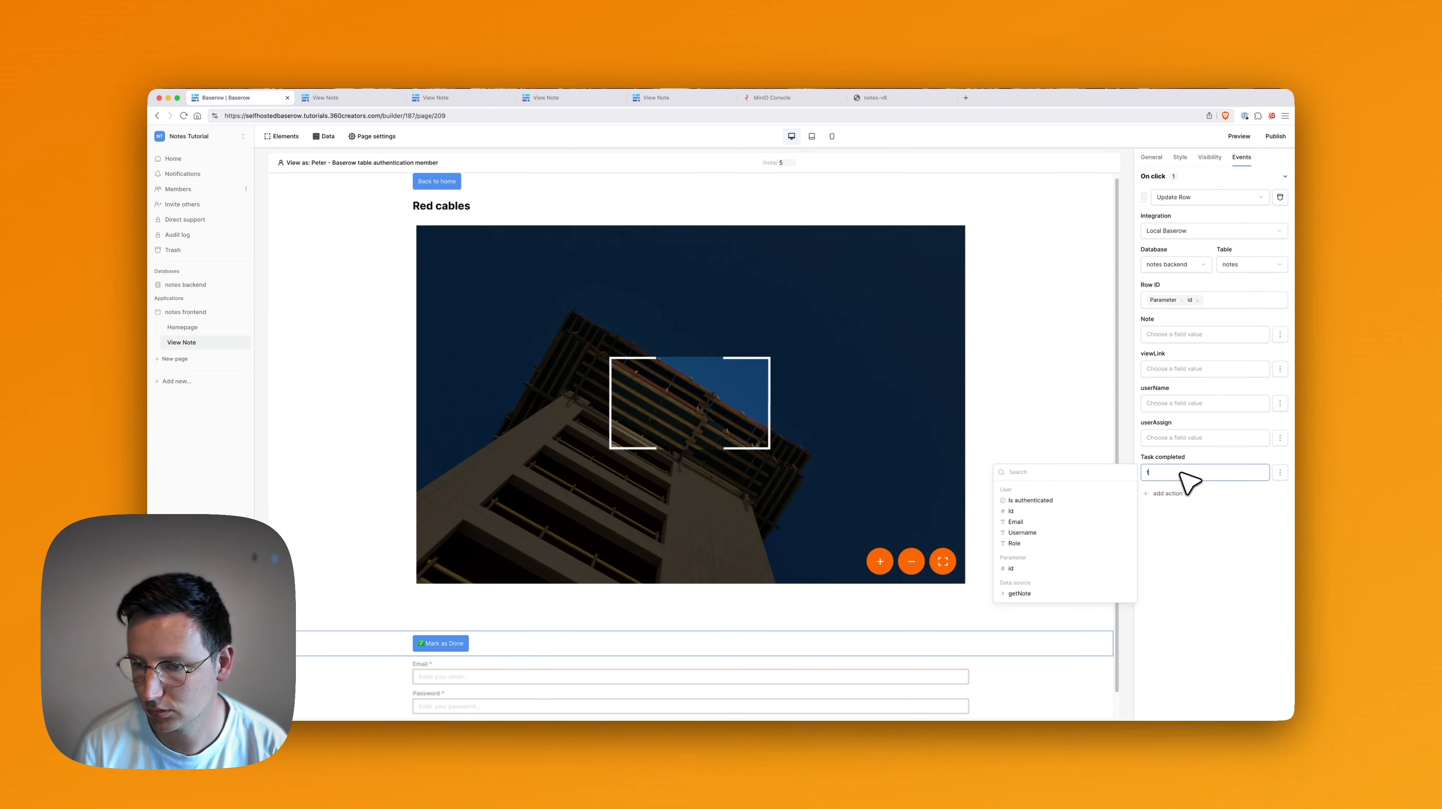
click(1226, 566)
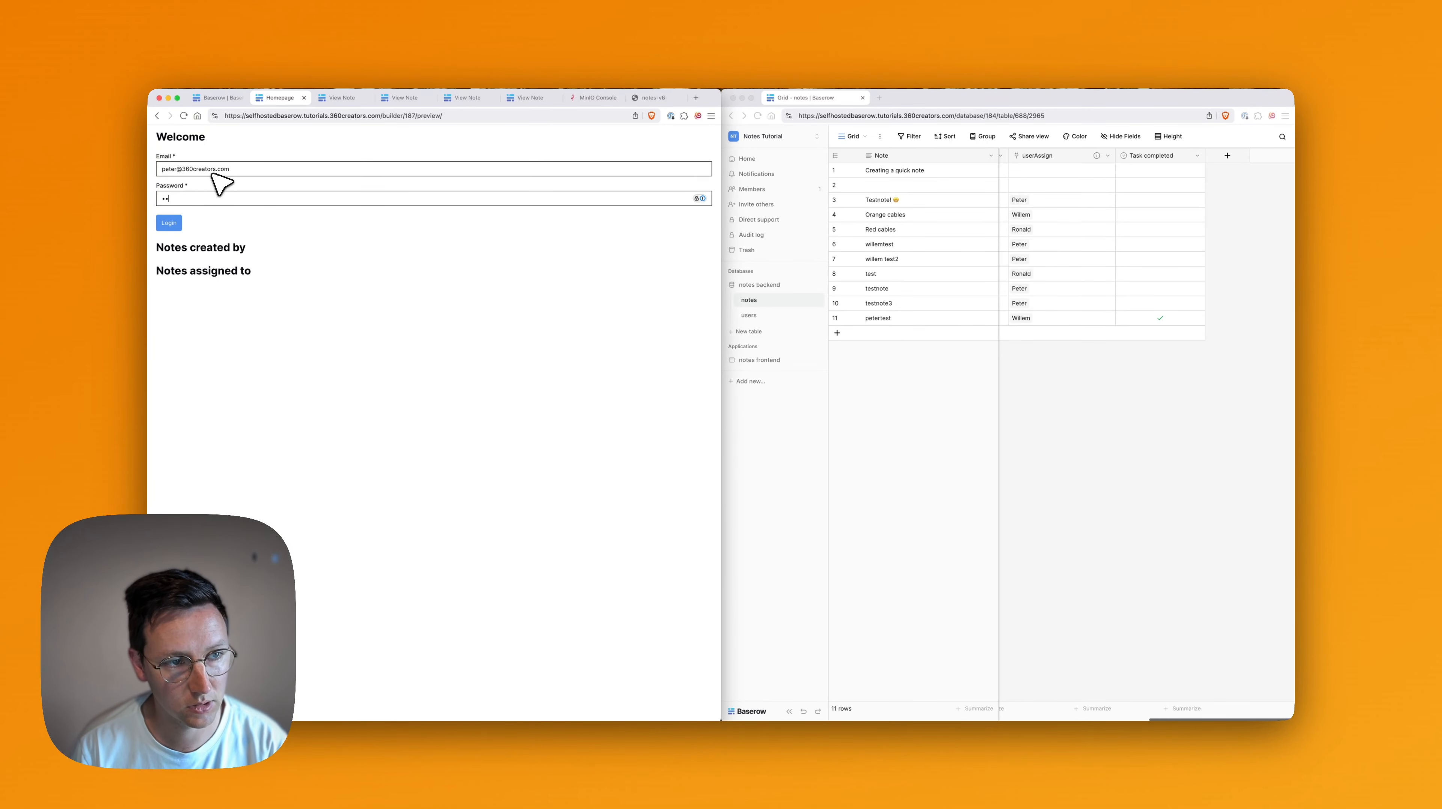
Log in on the preview homepage and tick Task completed for row 7 in the notes grid.
key(Return)
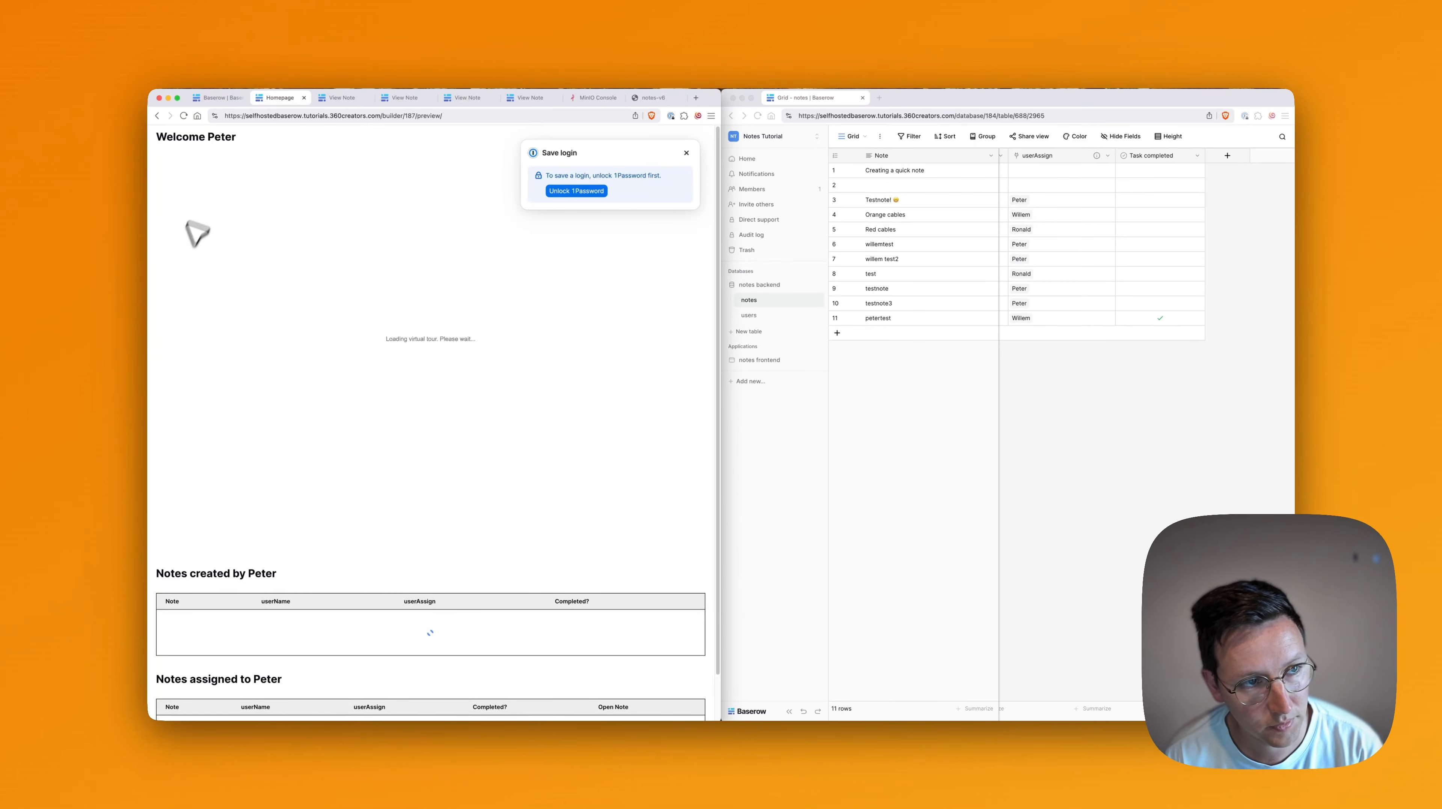
scroll(513, 567, down, 2)
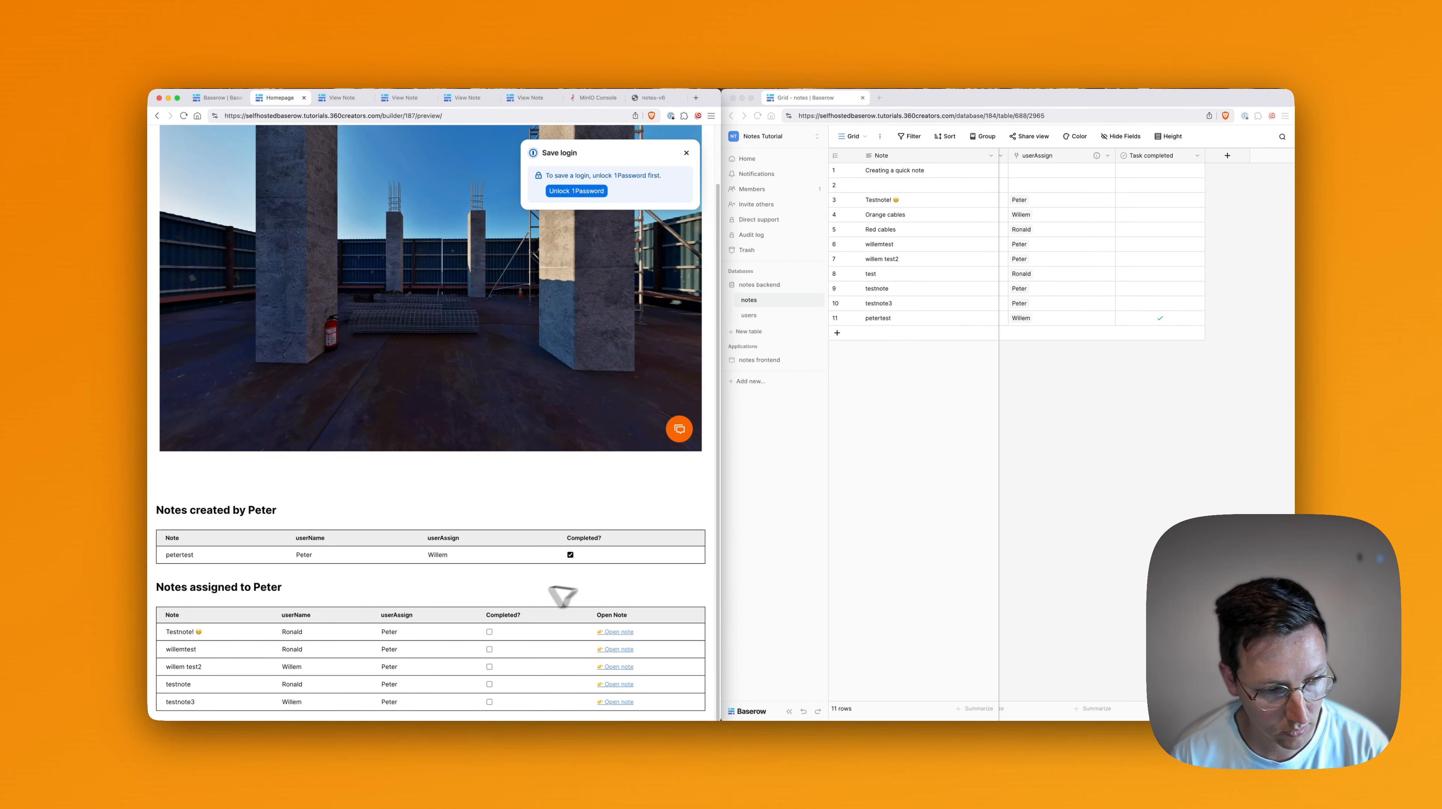
scroll(544, 612, up, 2)
scroll(576, 615, down, 2)
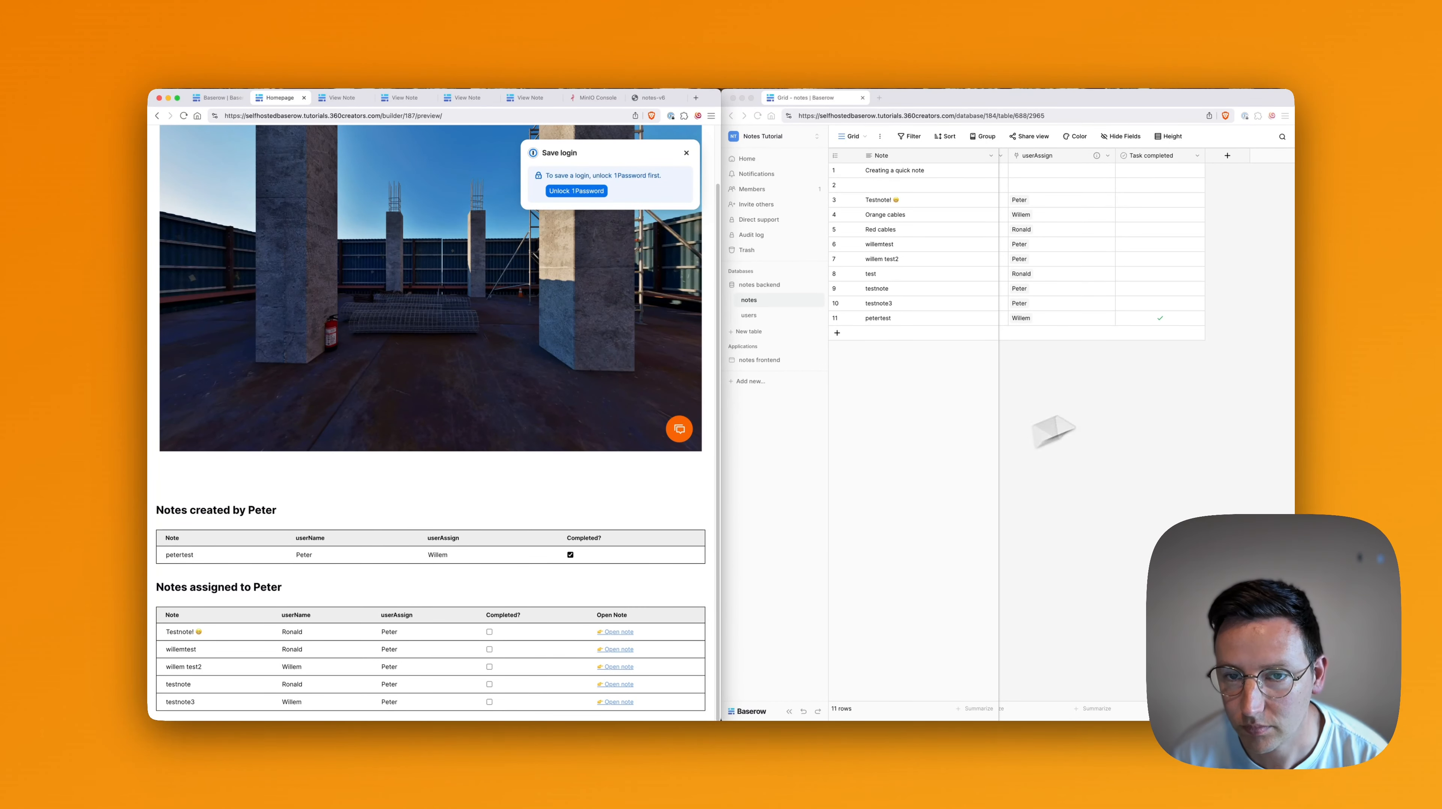
click(1201, 369)
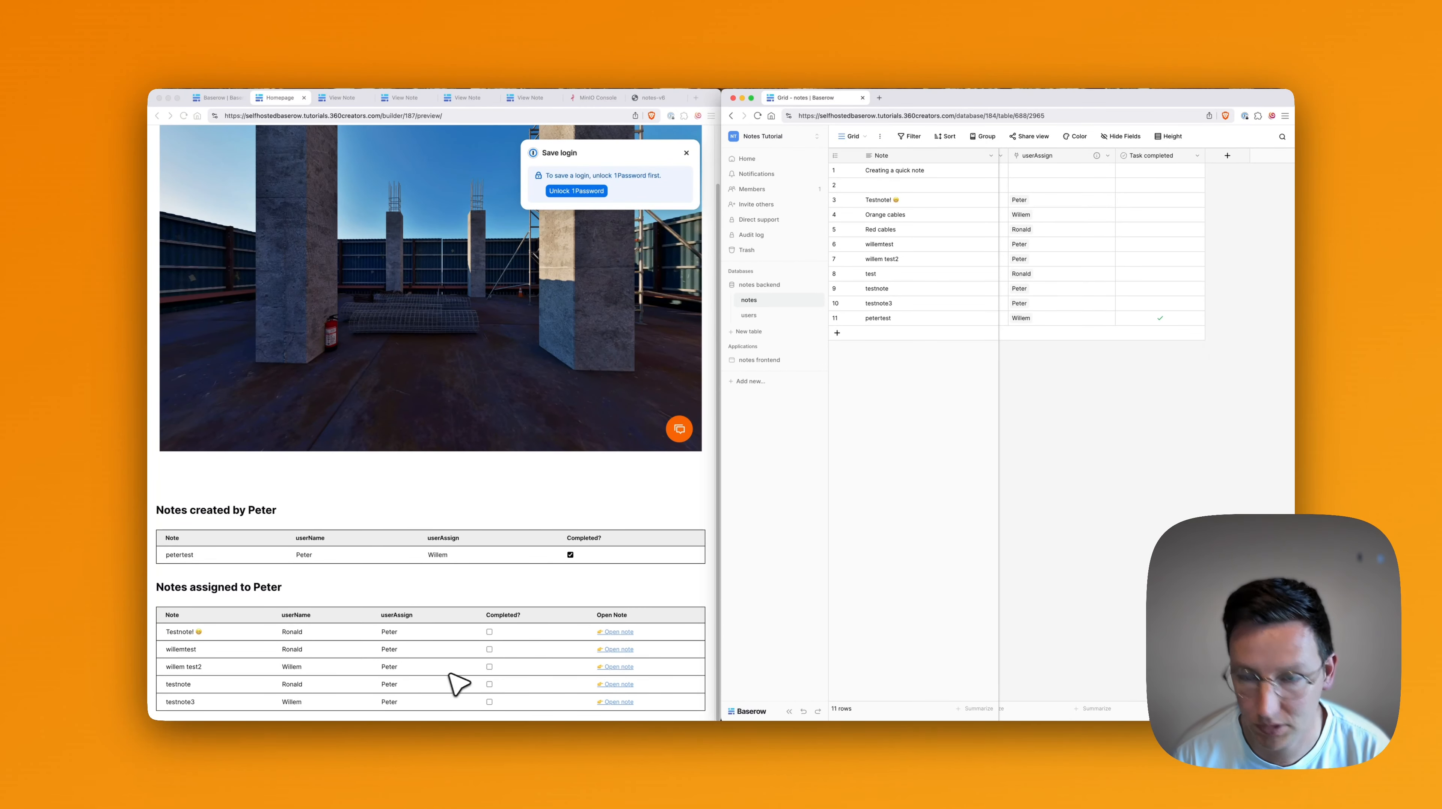
click(909, 258)
click(1155, 260)
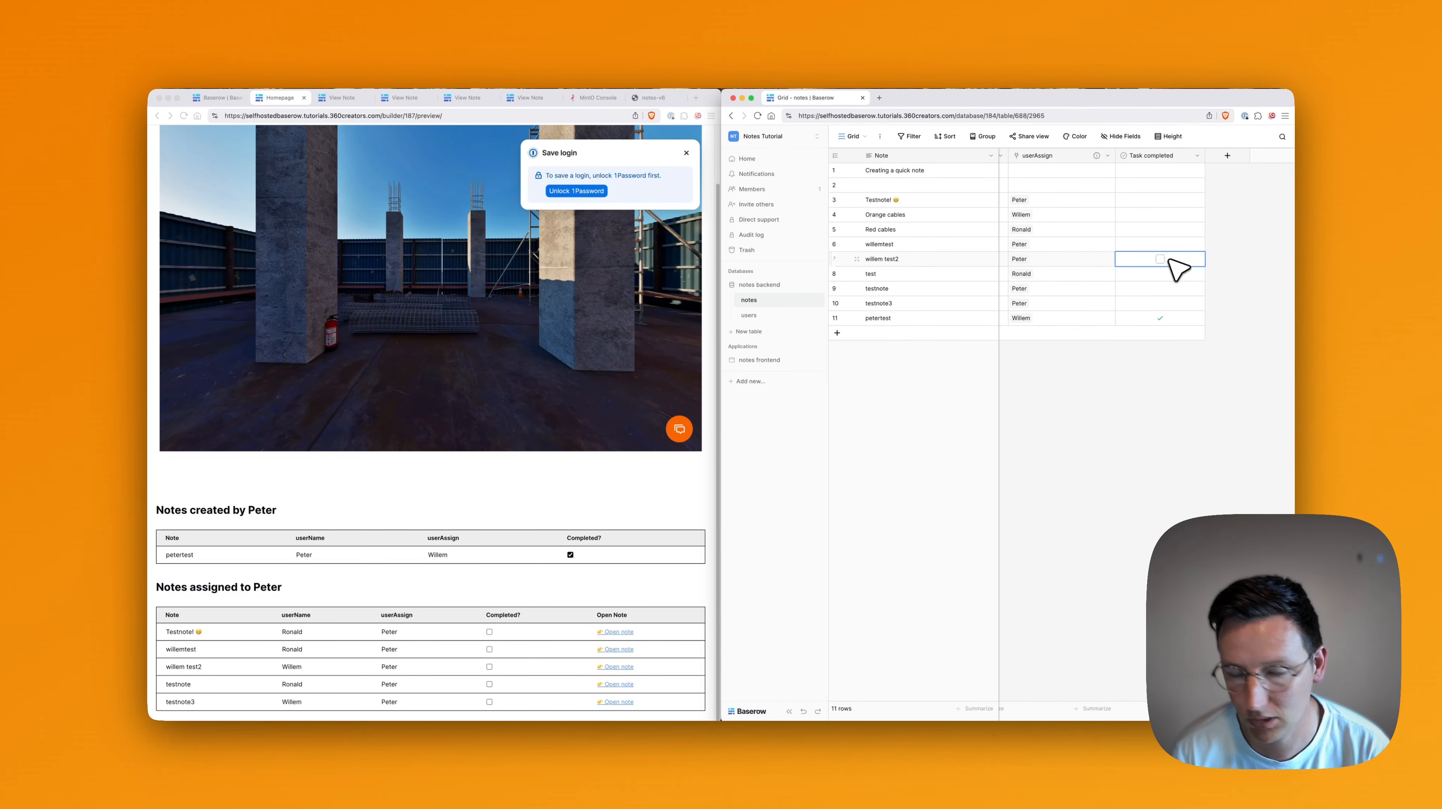
Open row 7's note page in the preview and dismiss the save-login popup.
click(642, 572)
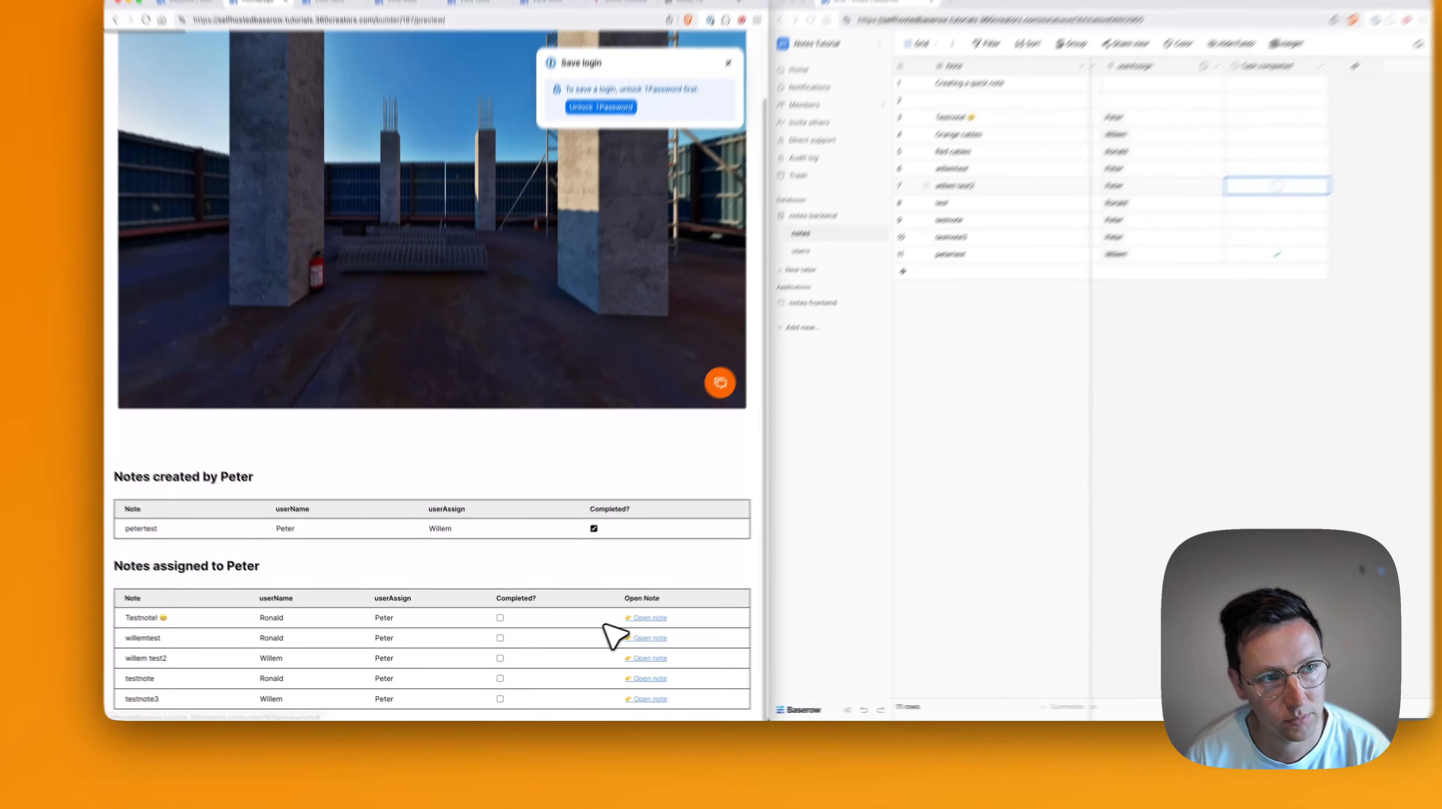
click(765, 626)
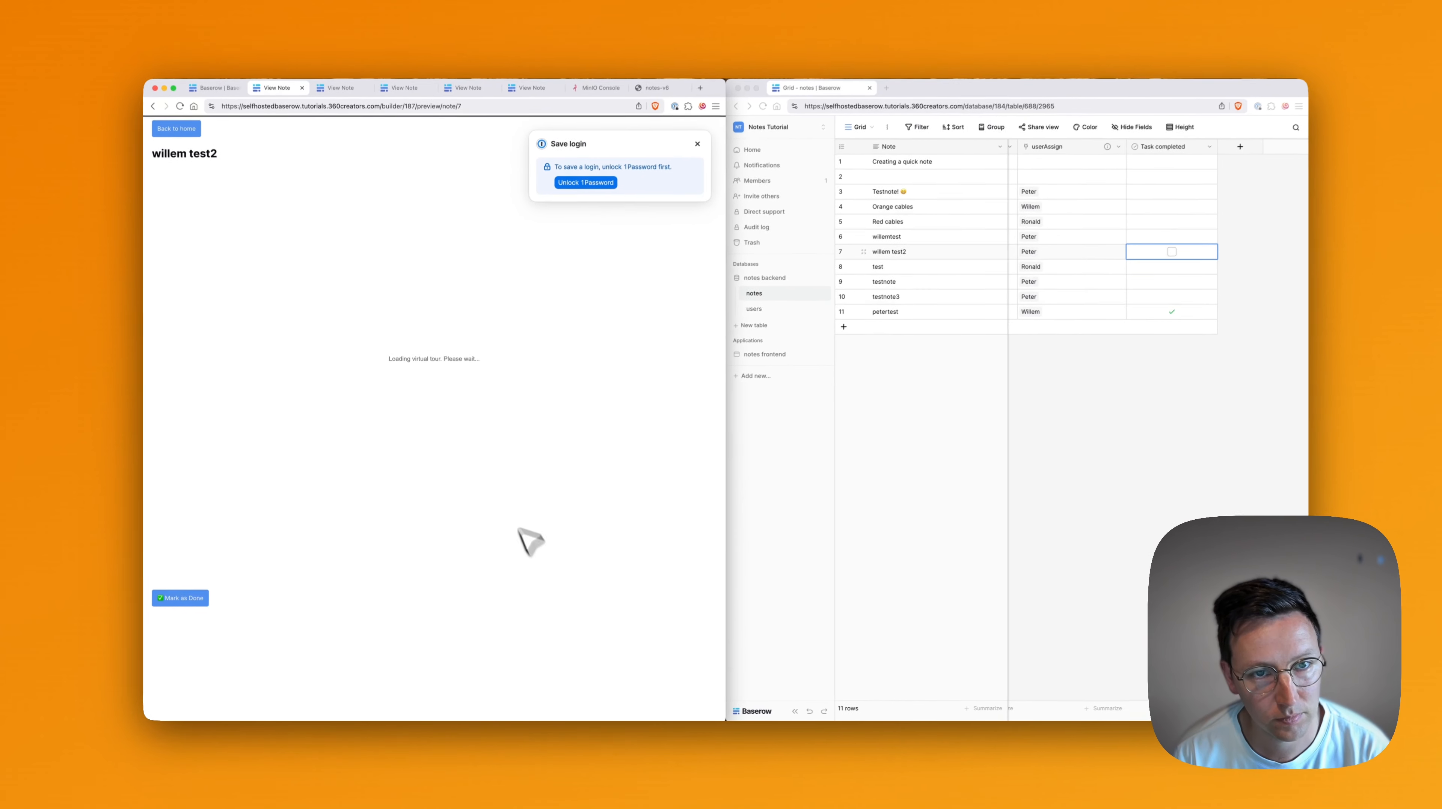
click(693, 152)
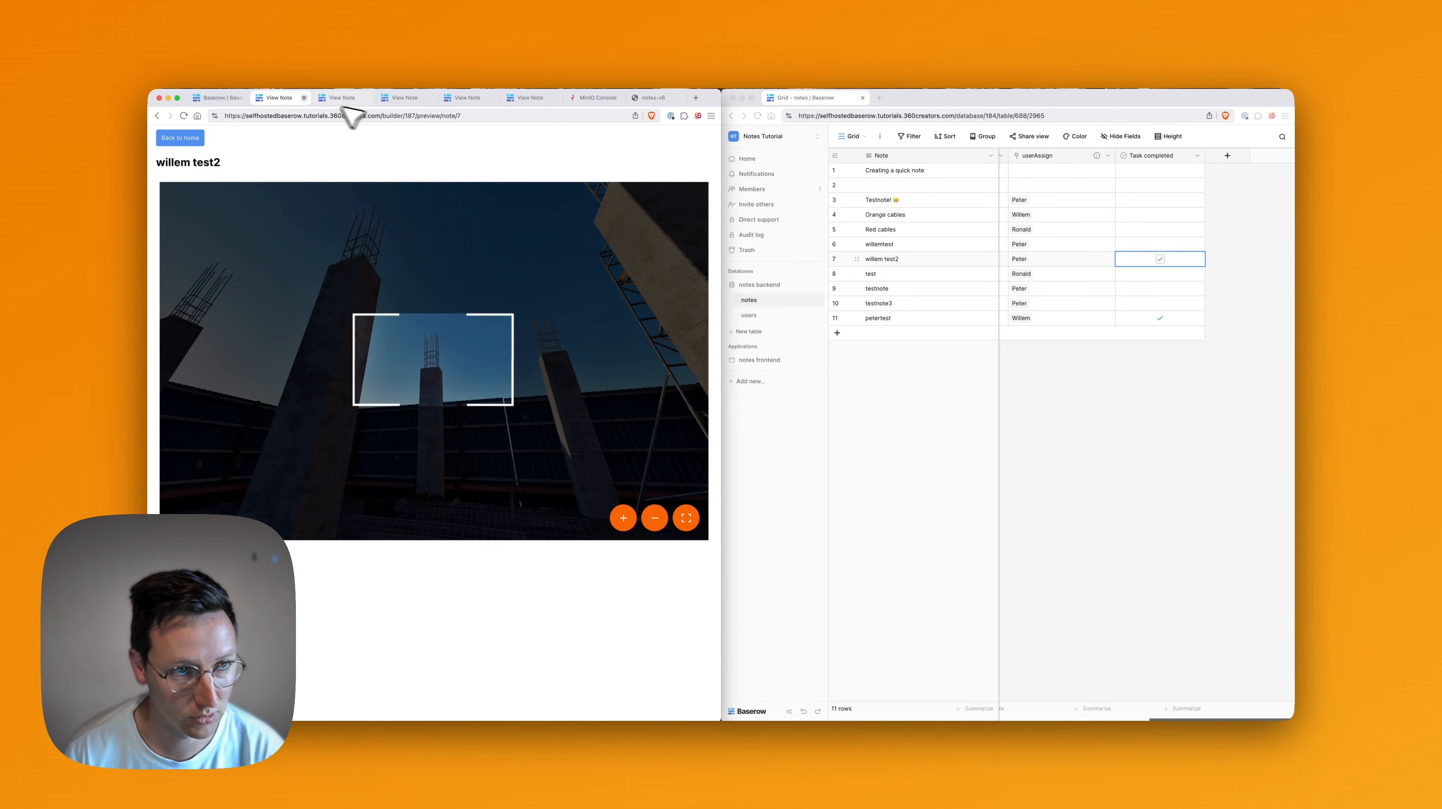
Add a Show Notification action titled with getNote's Note plus 'is marked as ✅ Done'.
click(234, 97)
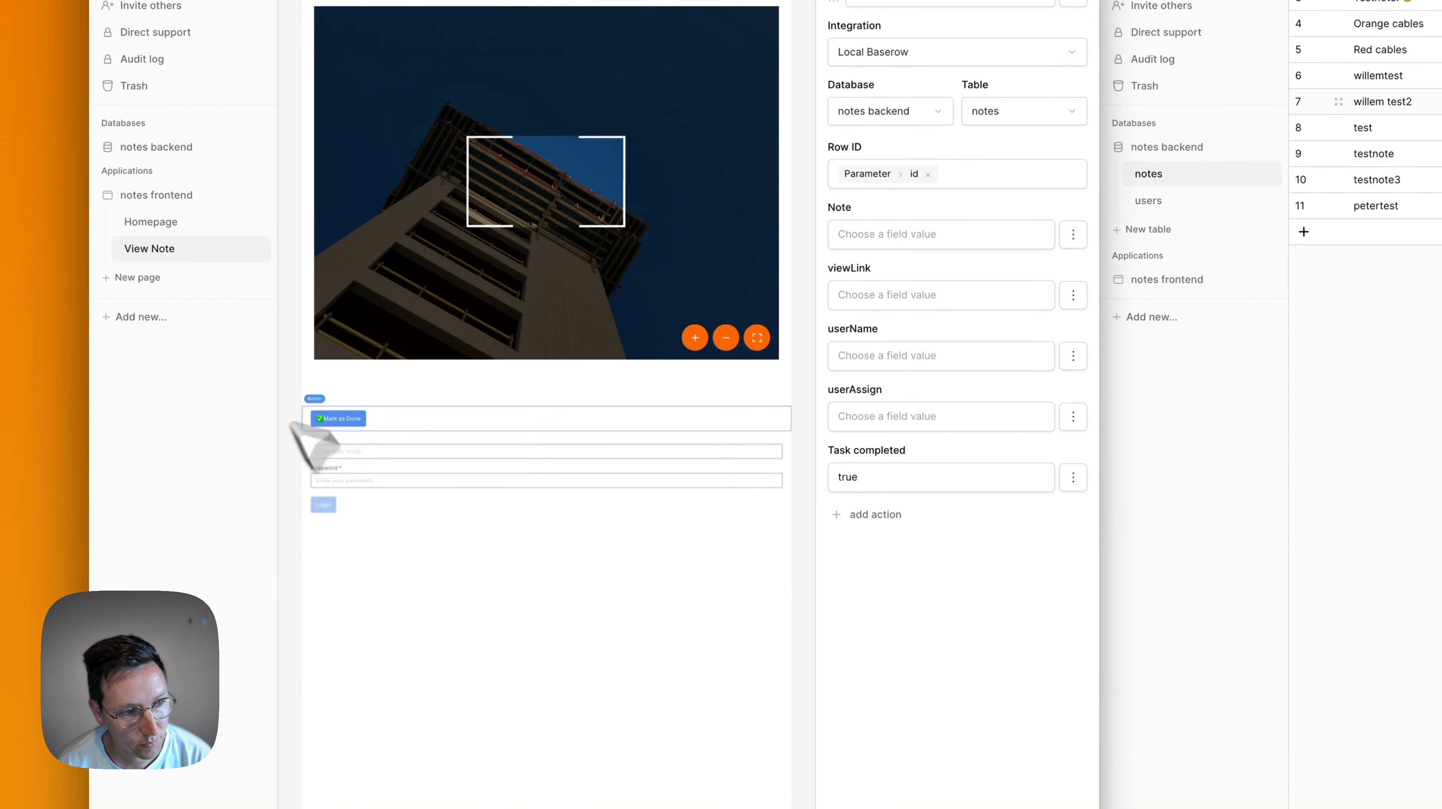
click(367, 420)
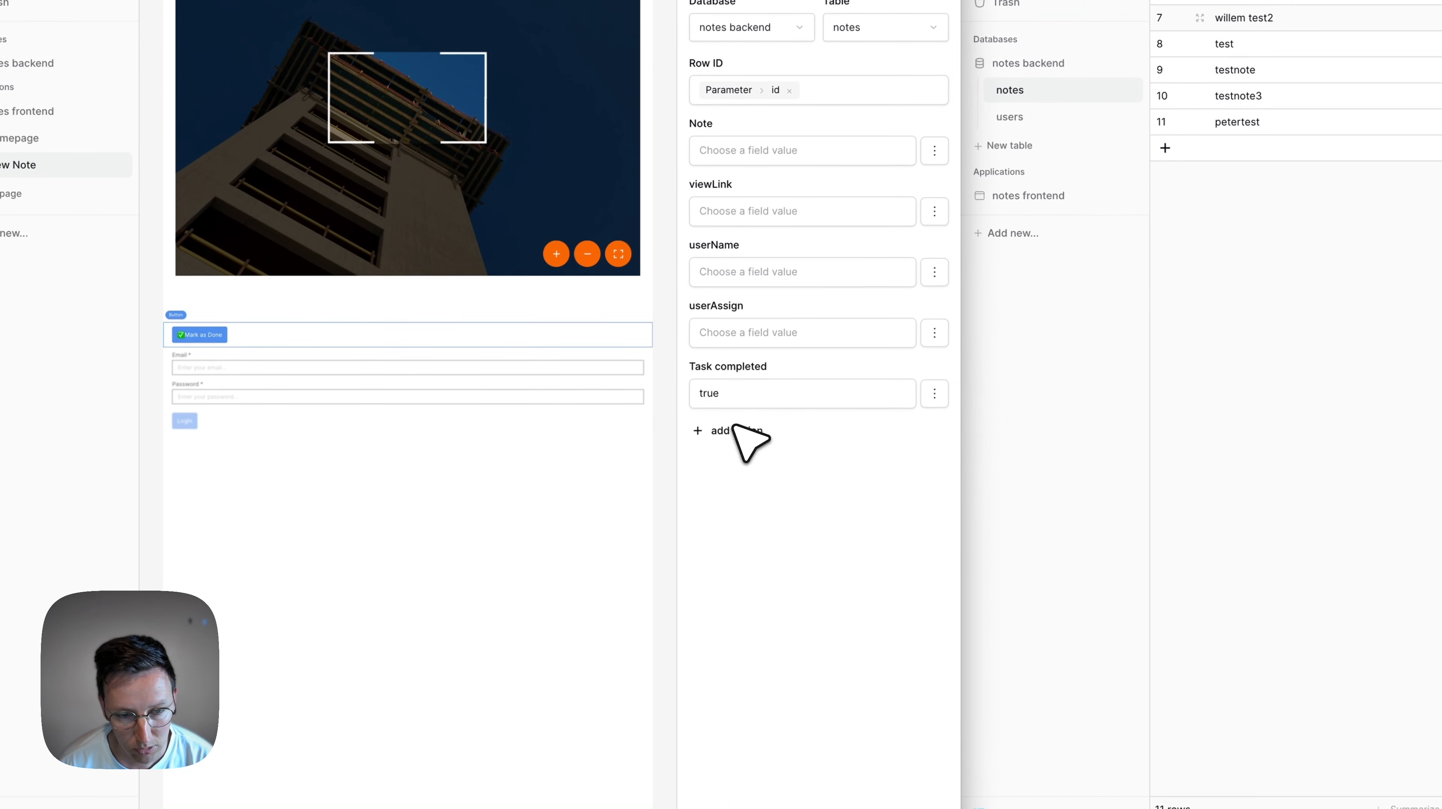
click(677, 791)
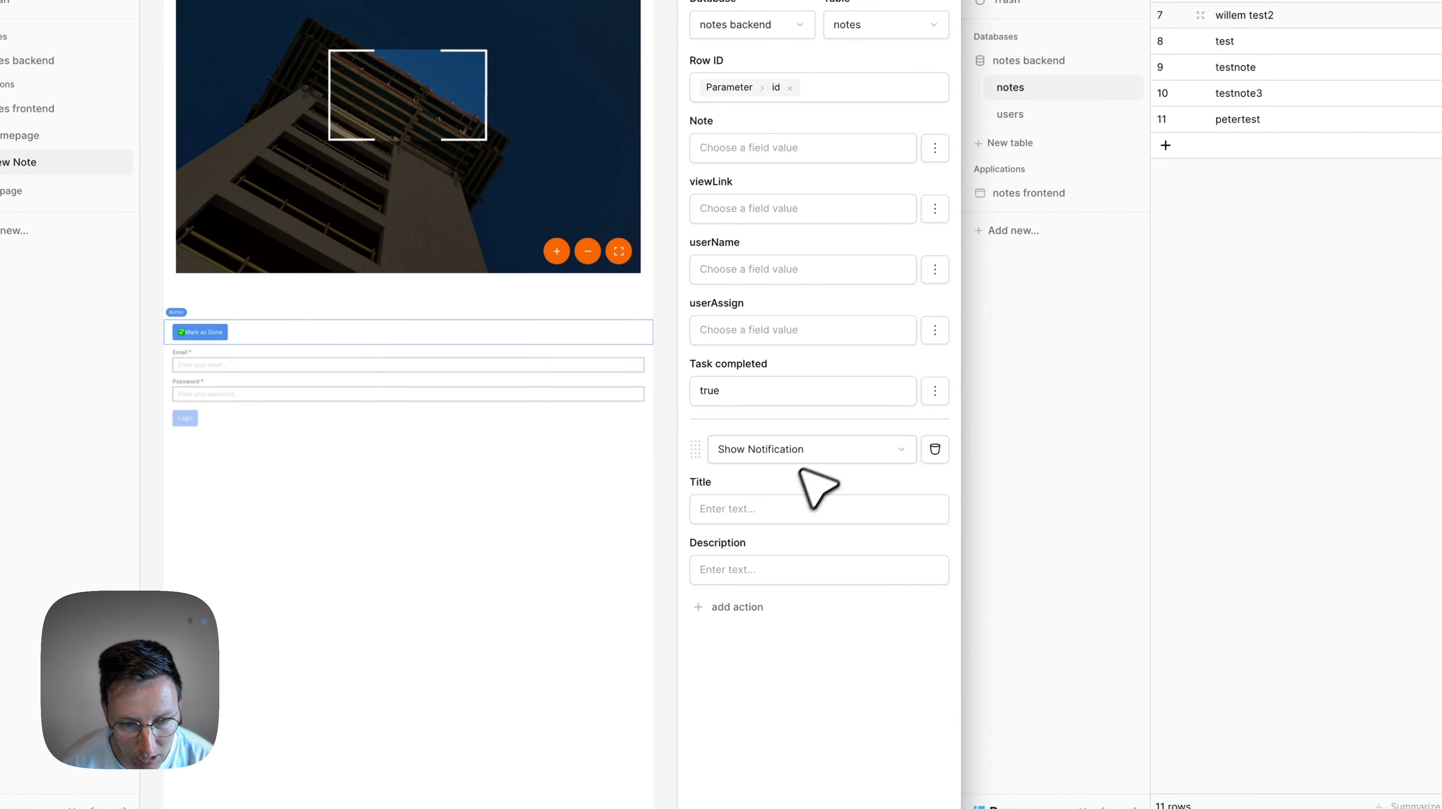
click(762, 506)
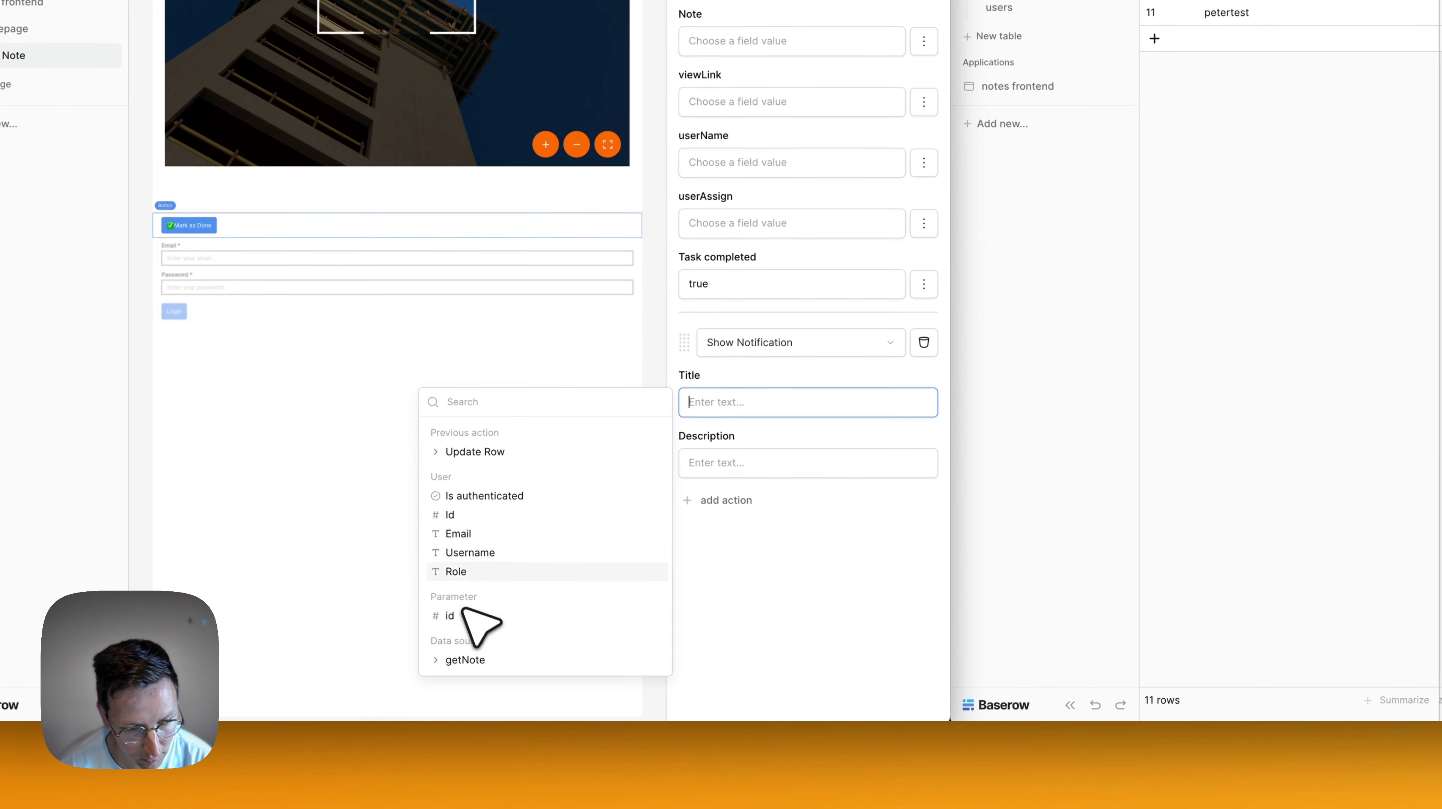
click(472, 659)
scroll(482, 674, down, 1)
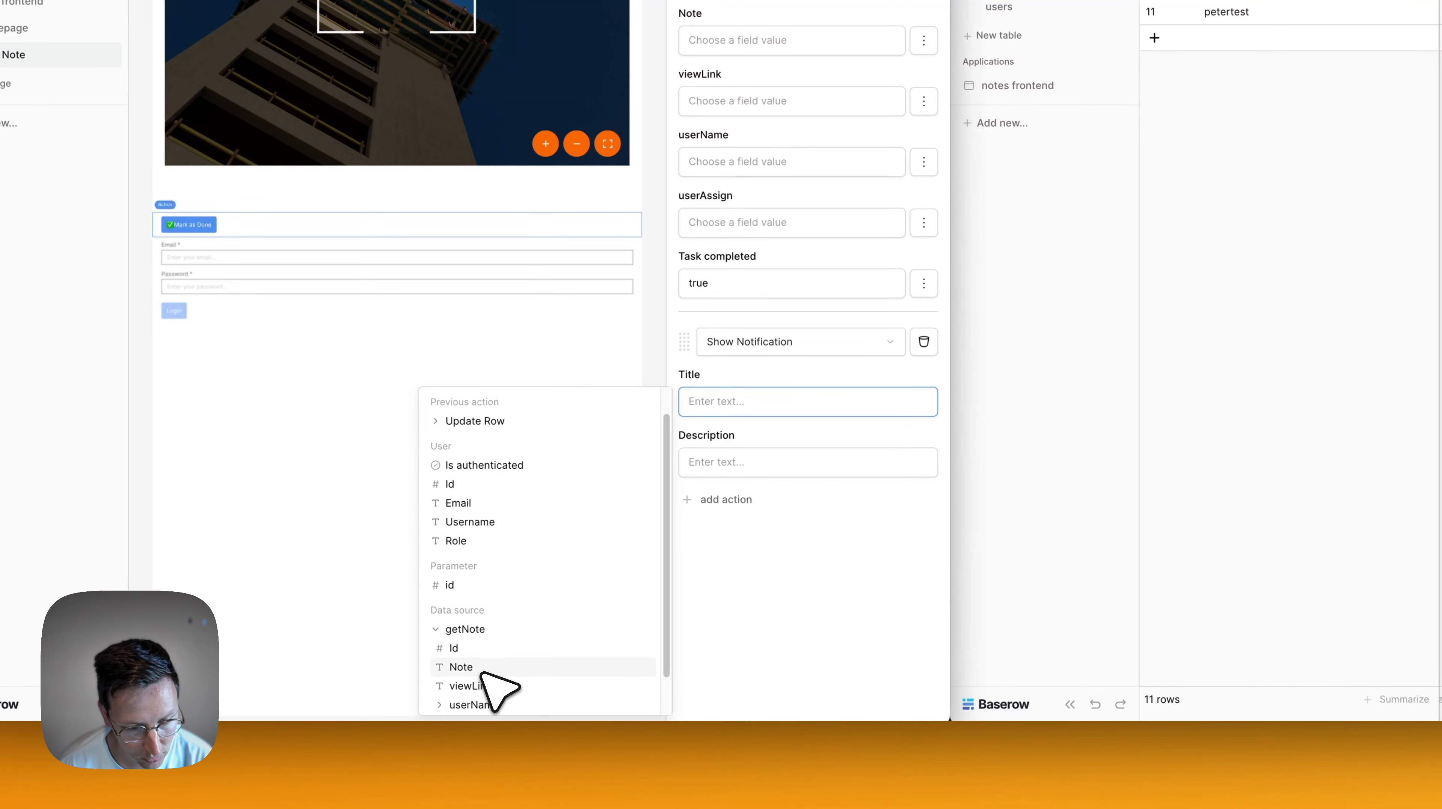
click(483, 673)
text(is)
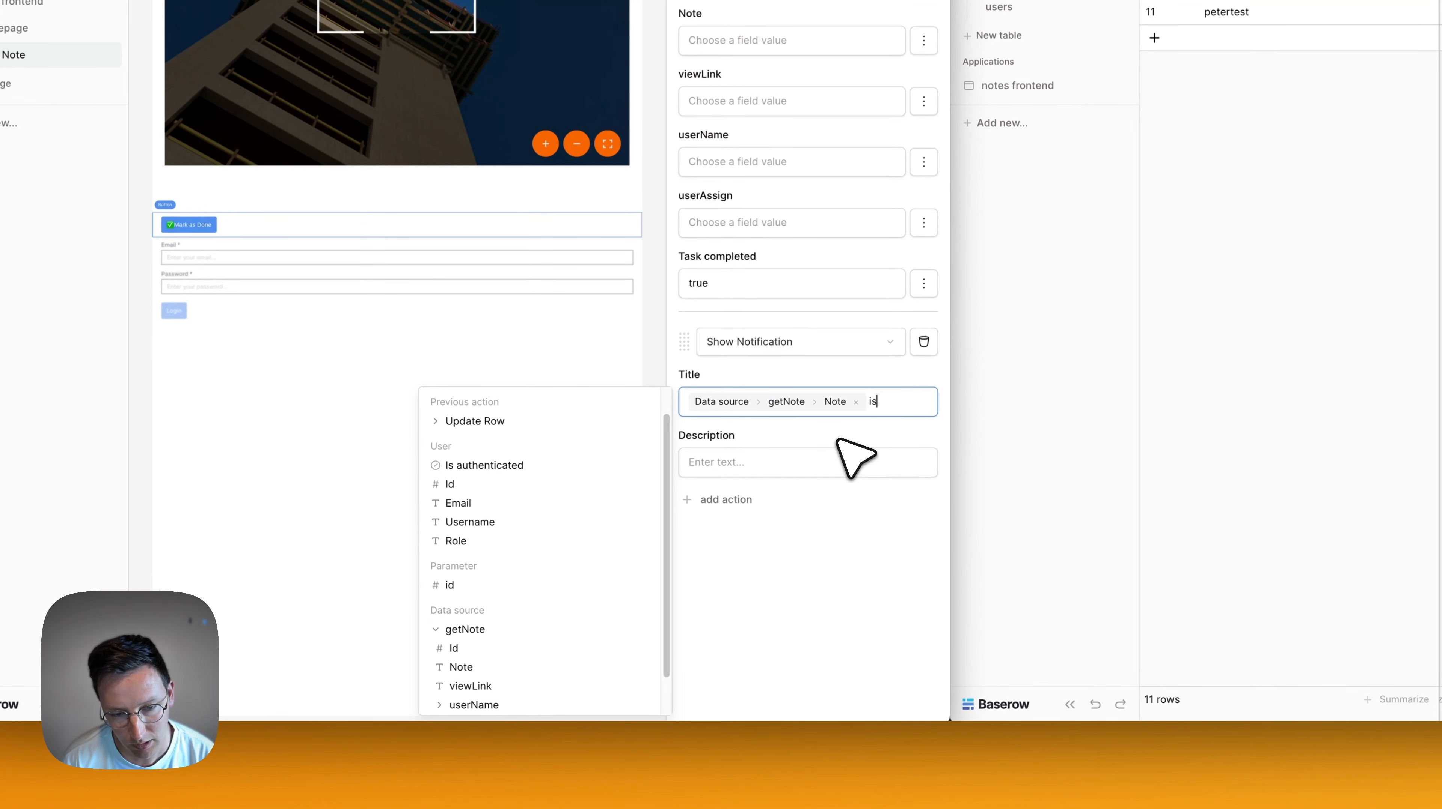
key(BackSpace)
text(marked as :)
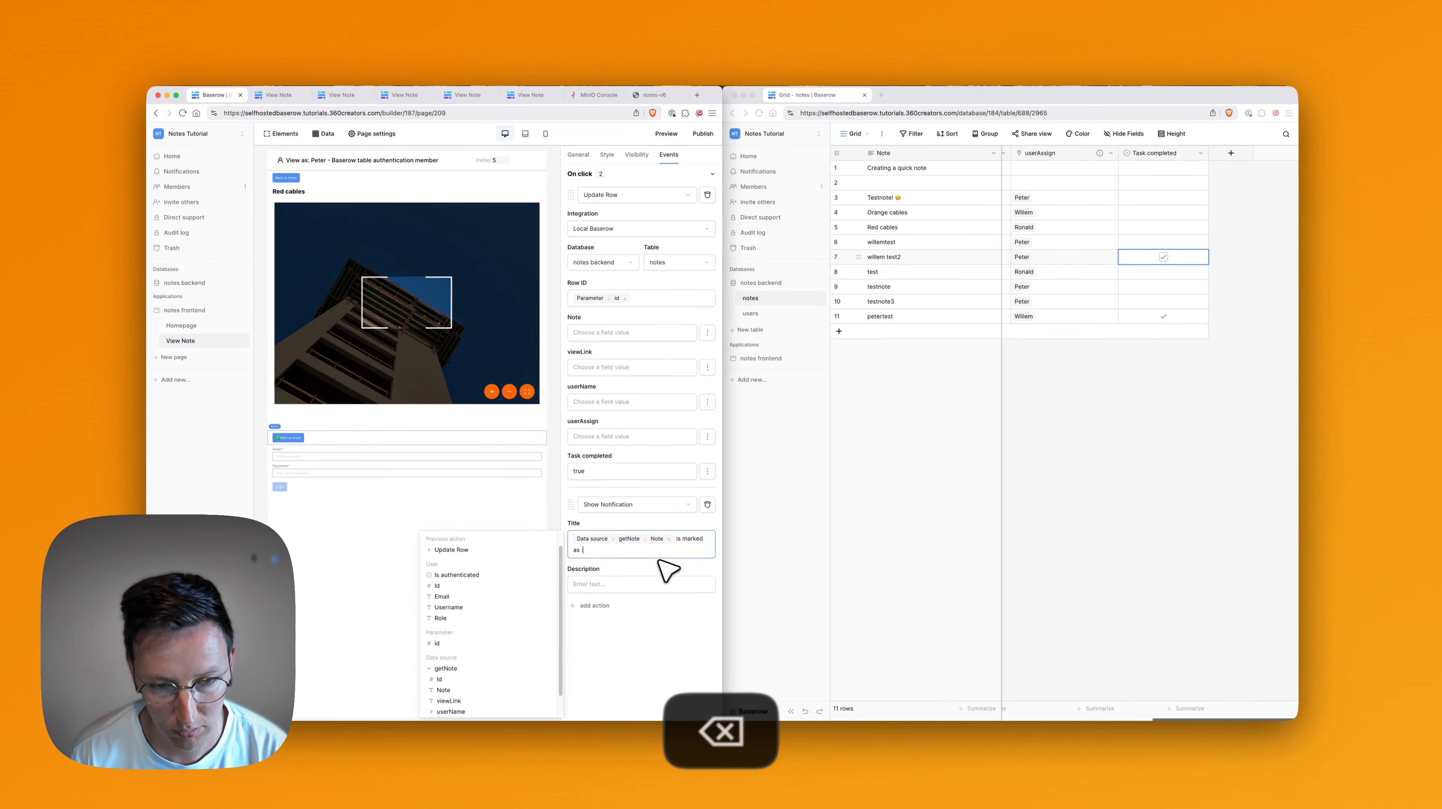
text(✅)
key(BackSpace)
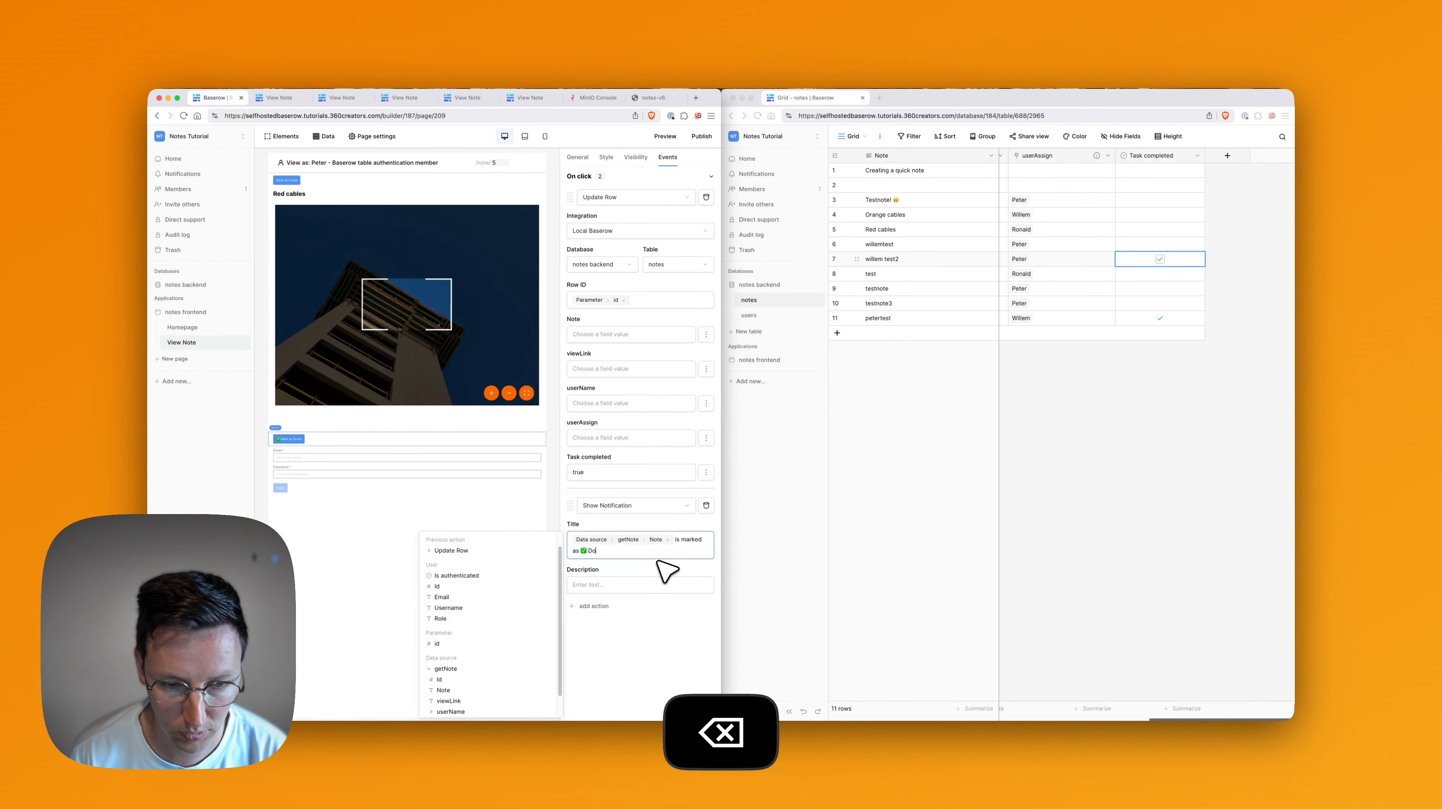
text(ne)
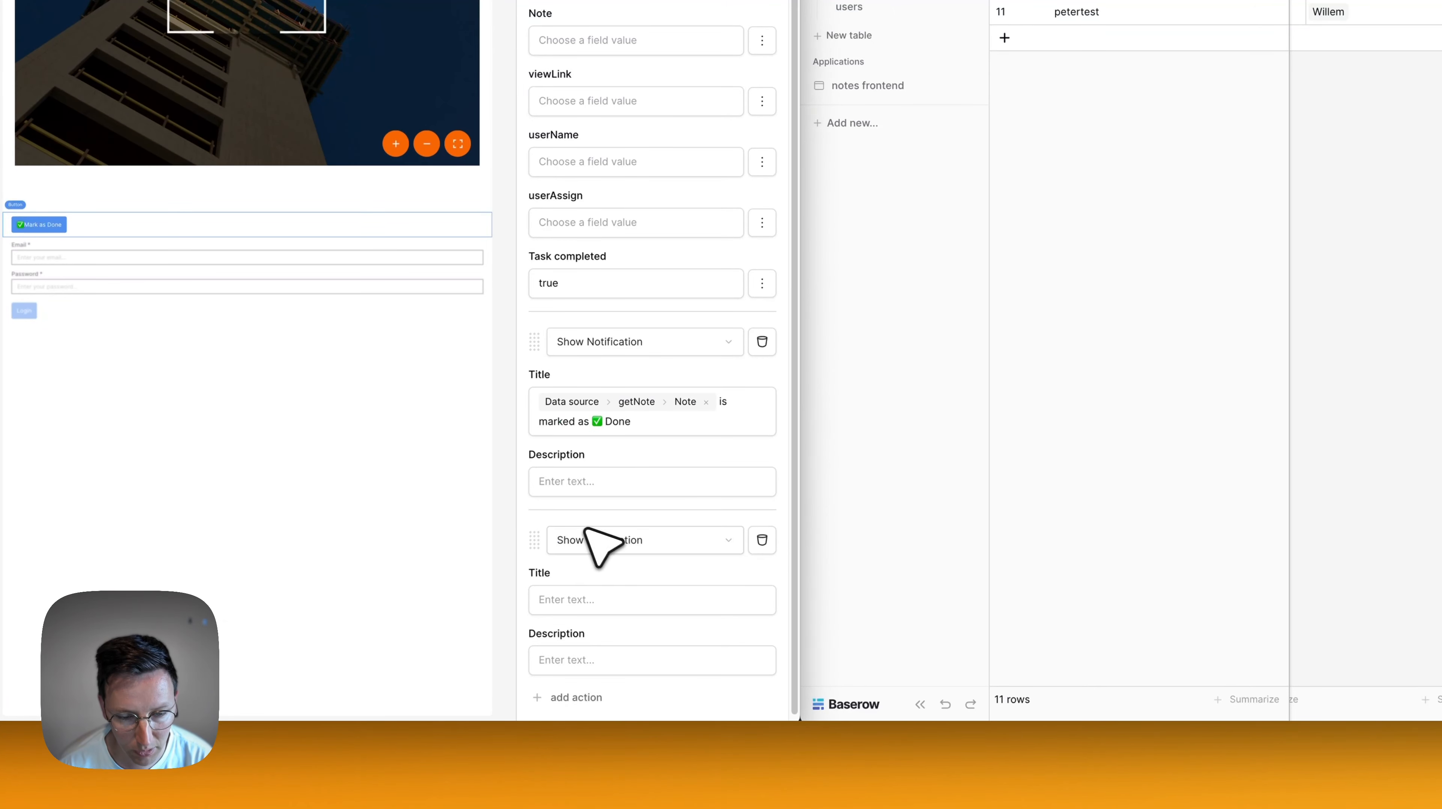
Add an Open Page action that sends the user to the Homepage after the notification.
click(603, 530)
scroll(628, 601, down, 2)
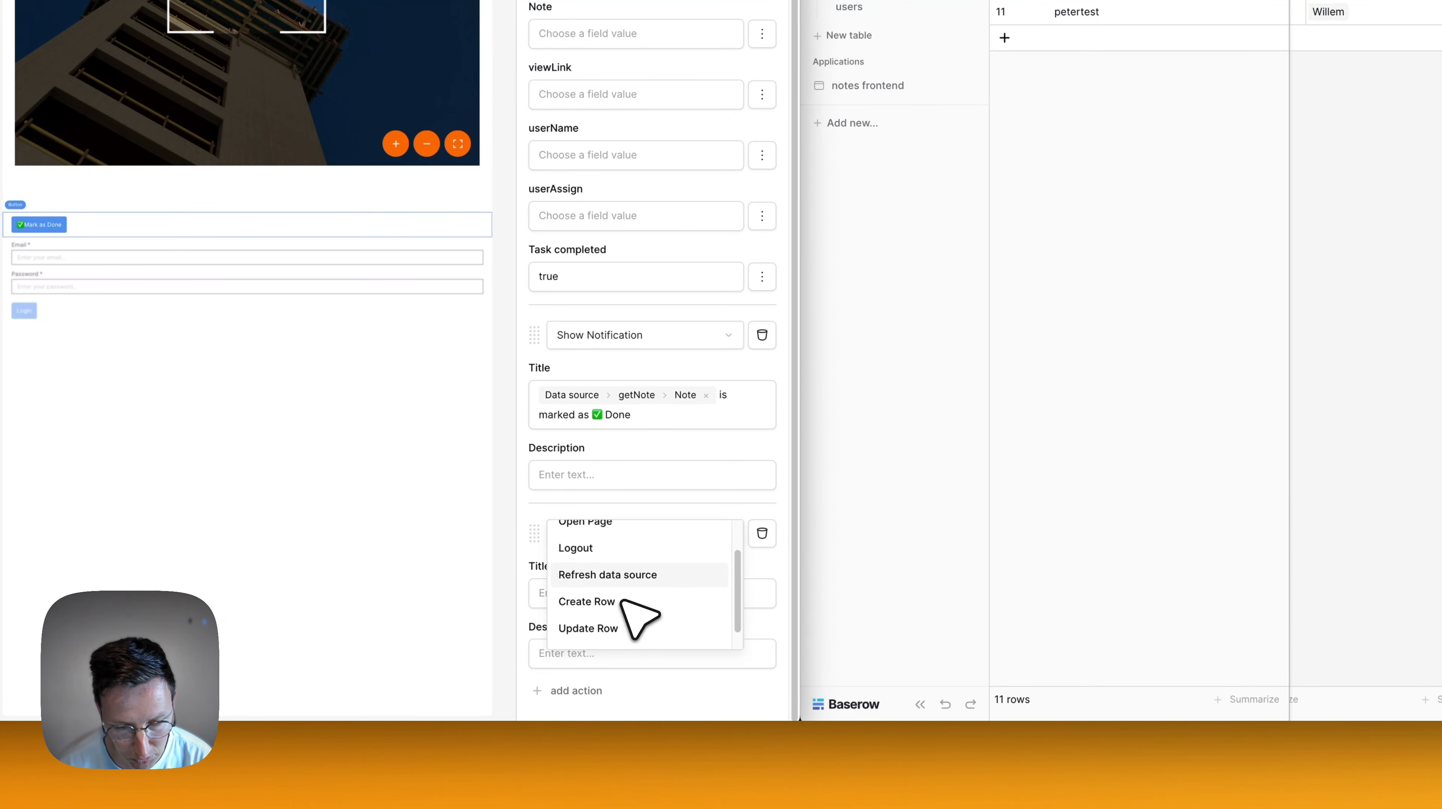
scroll(612, 584, up, 2)
click(597, 562)
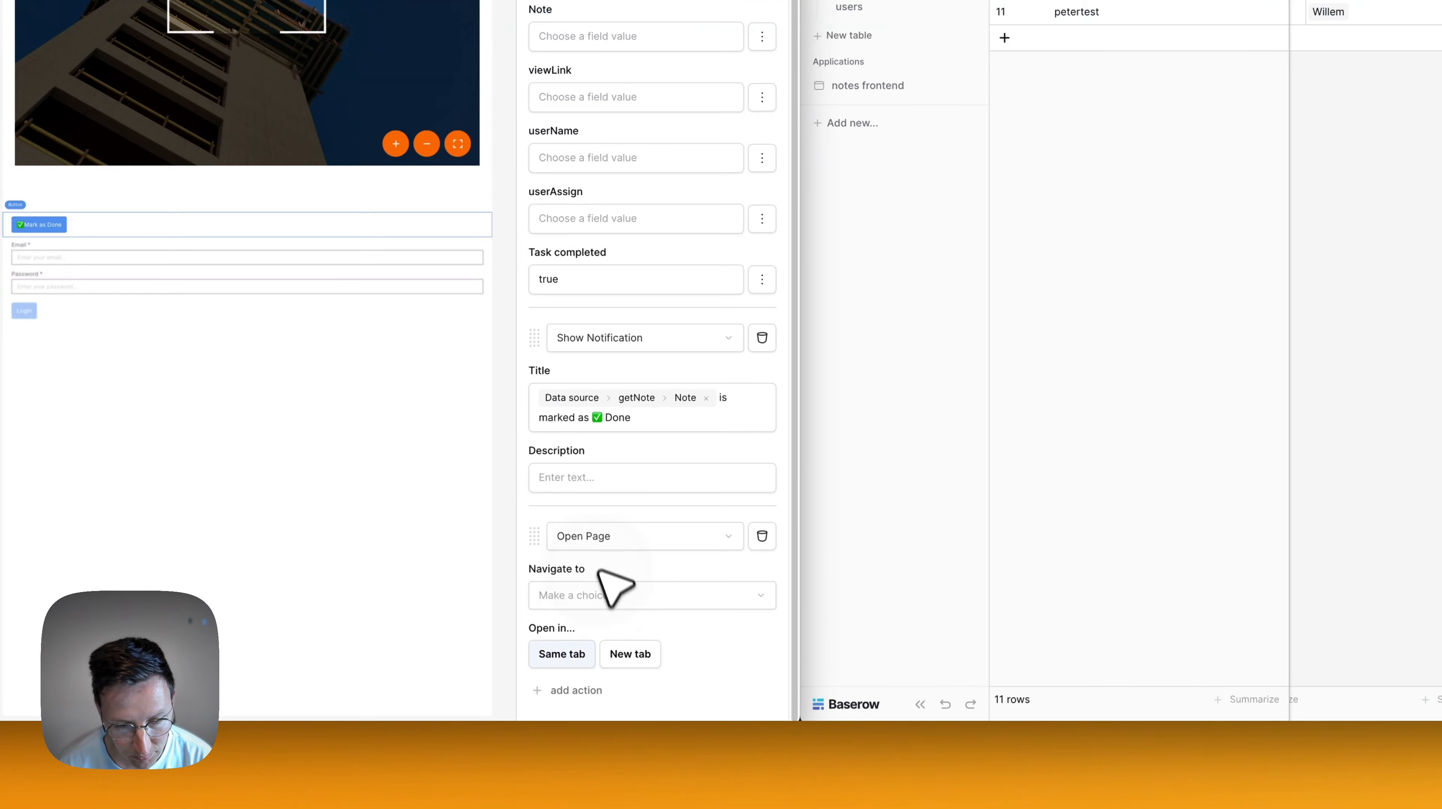
click(604, 589)
click(599, 596)
click(595, 604)
click(595, 598)
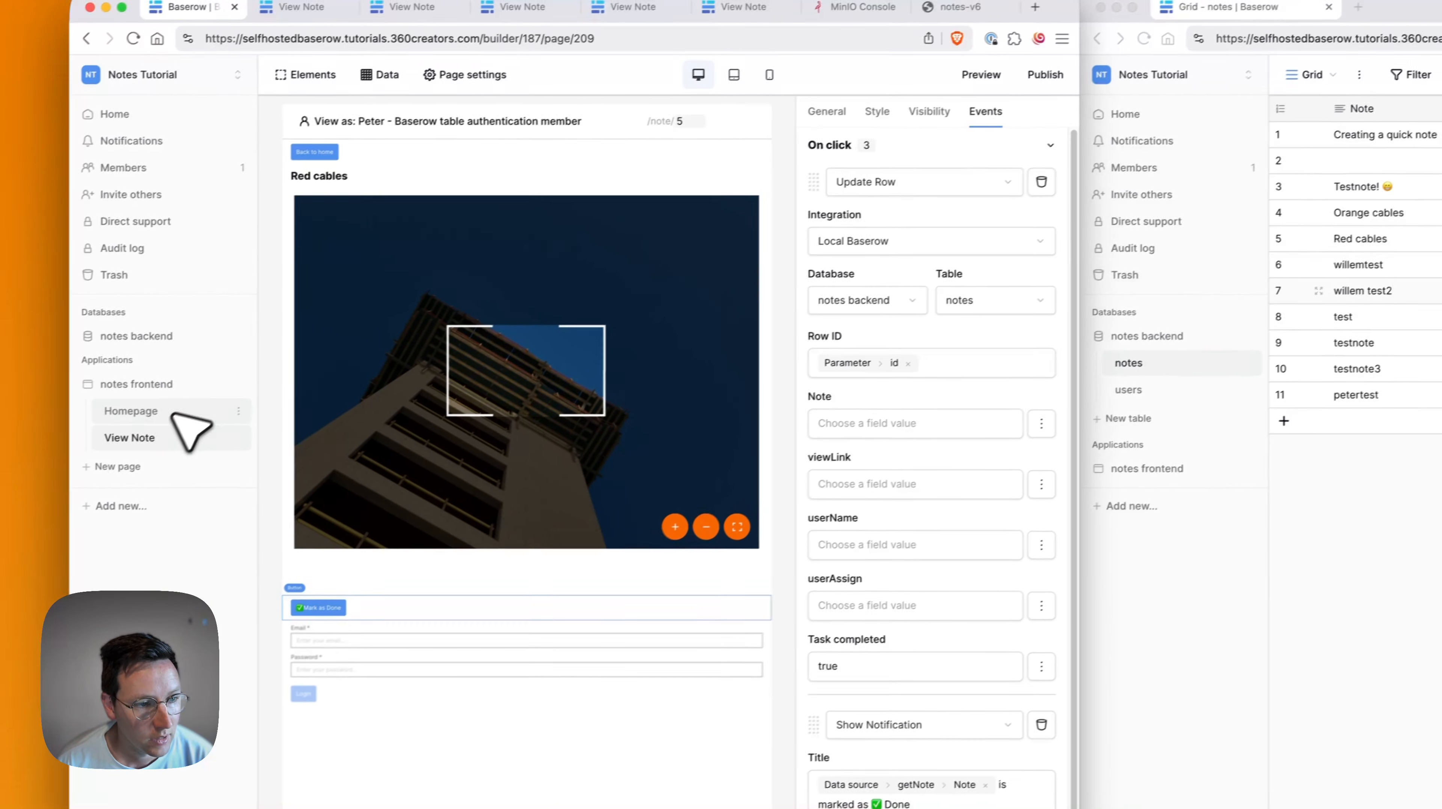
Make the created-notes and assigned-notes headings on Homepage visible only to logged-in visitors, then preview.
click(130, 406)
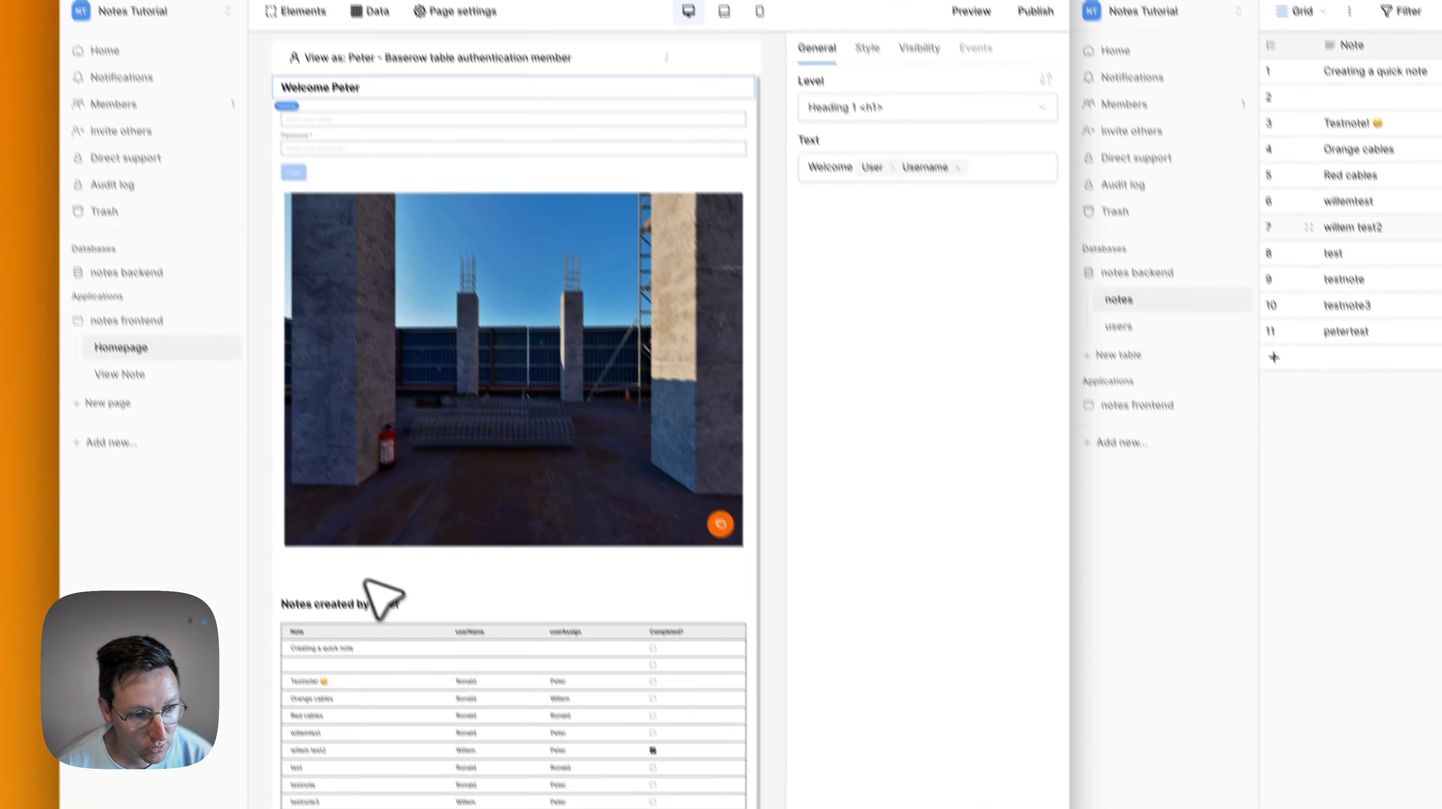
click(404, 660)
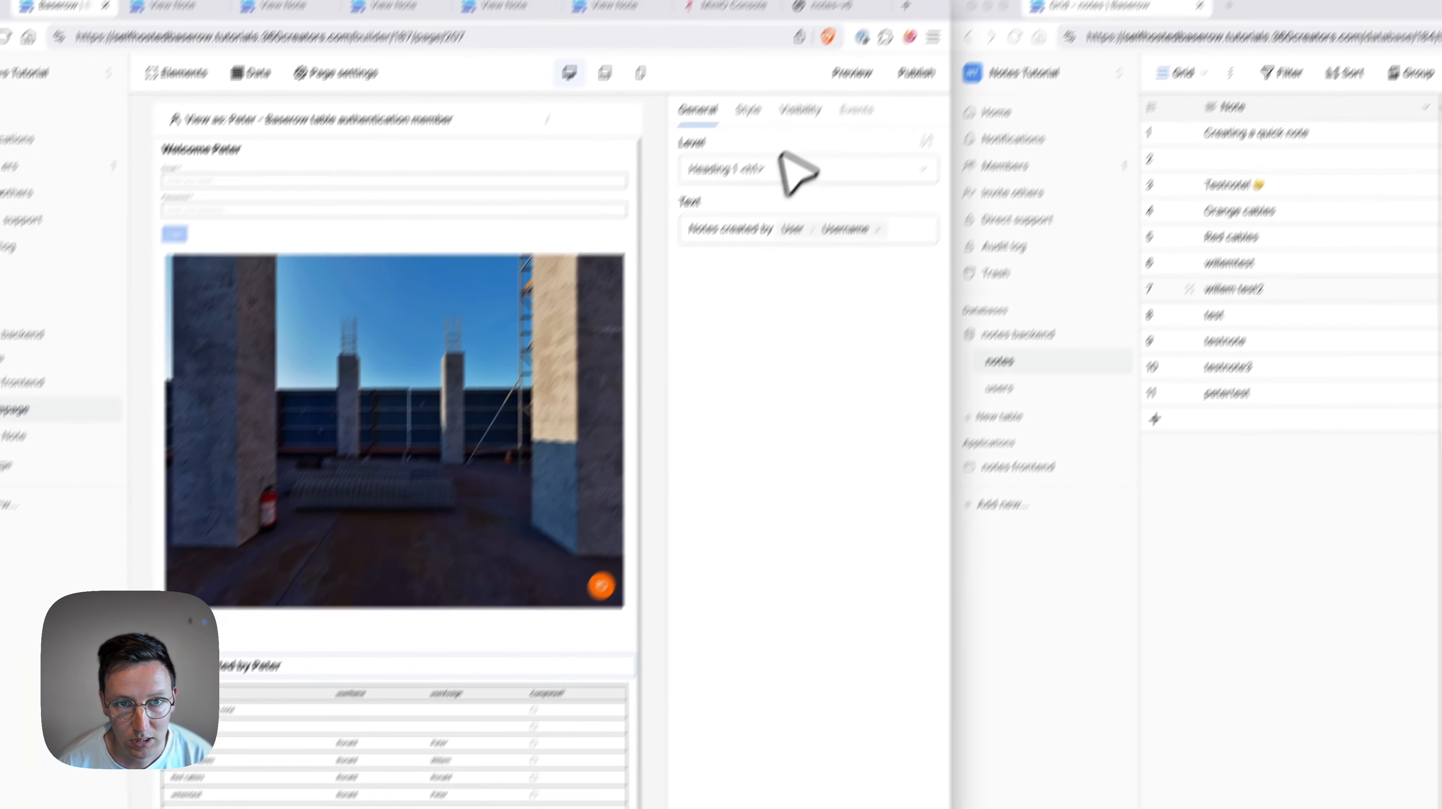
click(894, 4)
click(816, 47)
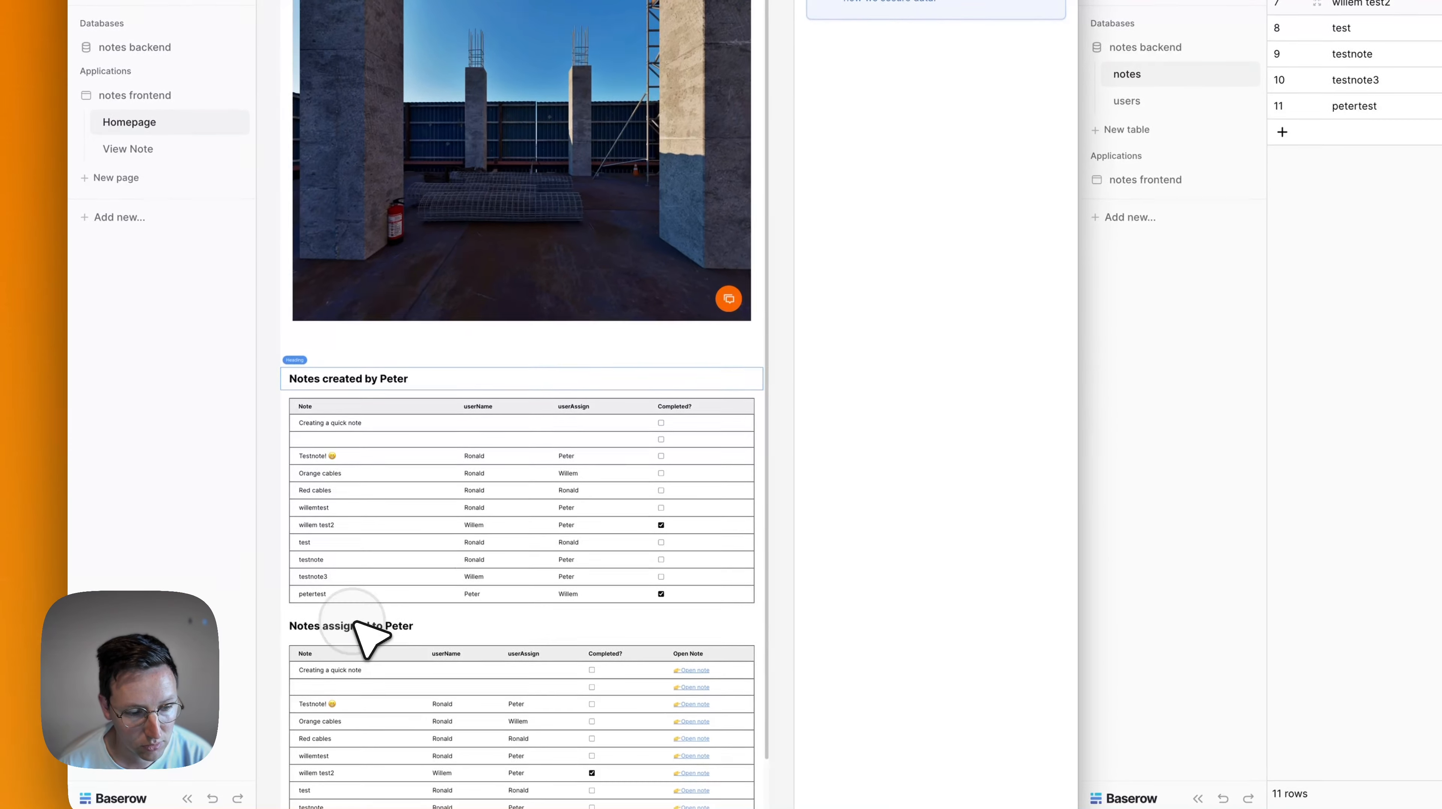
click(184, 808)
click(705, 142)
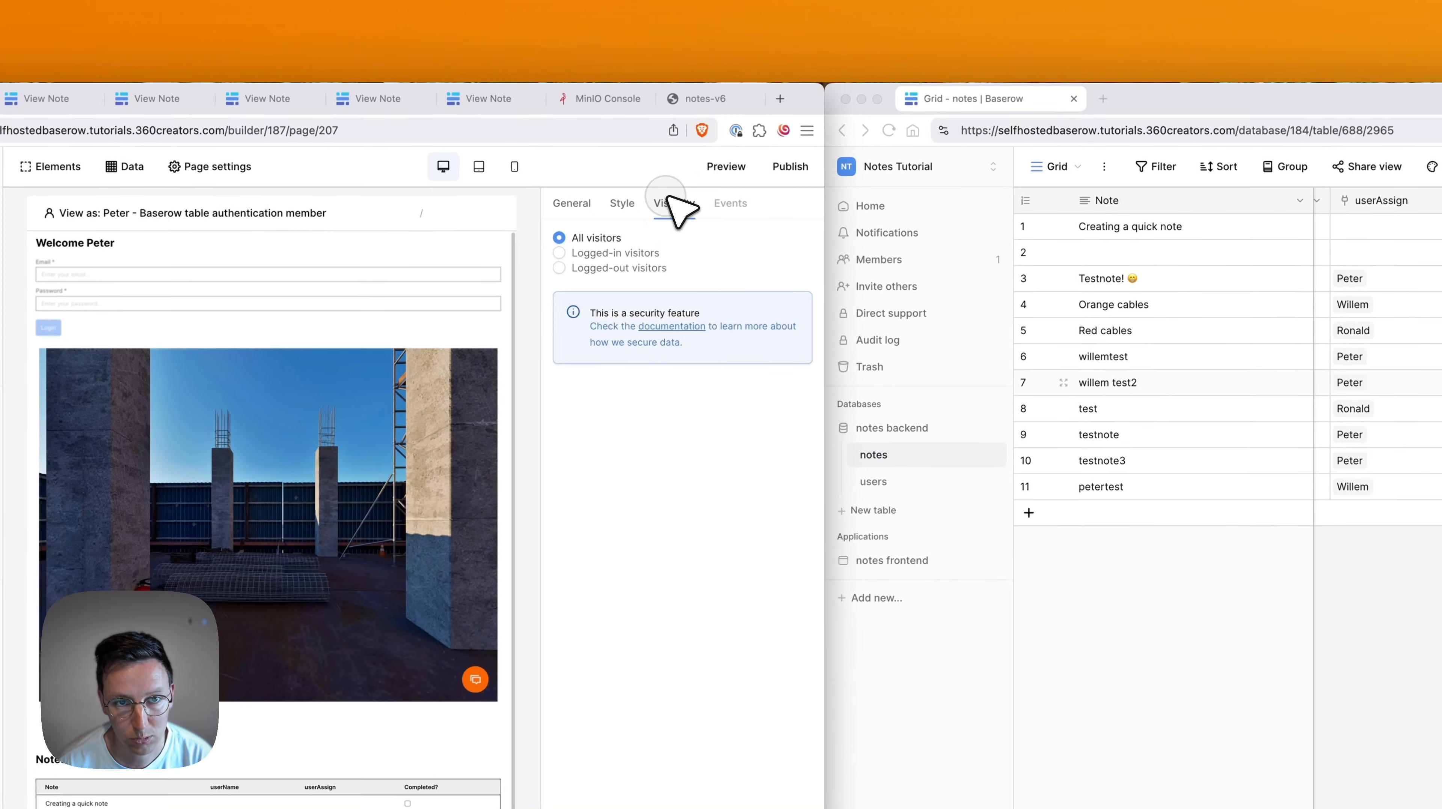
click(664, 192)
click(754, 107)
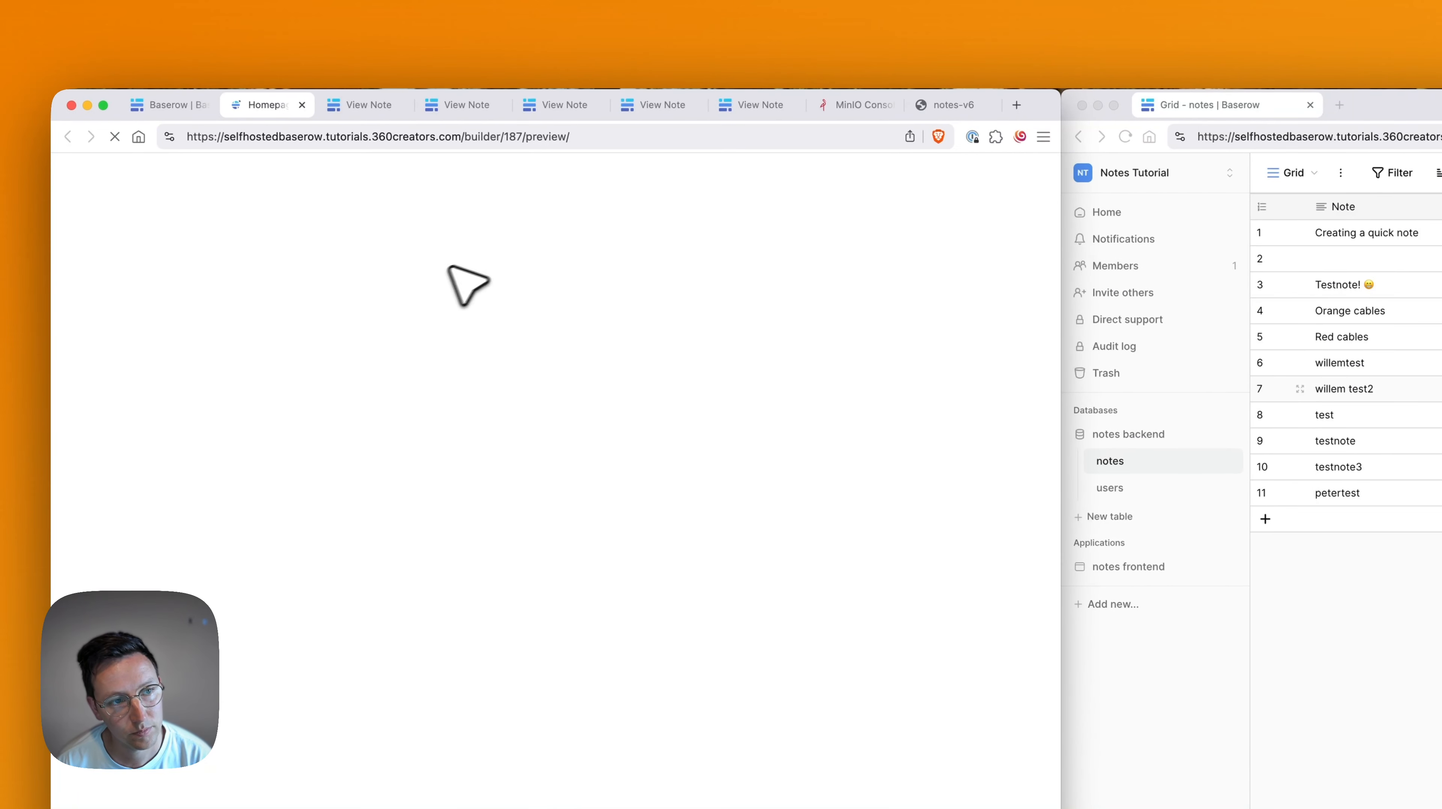
Log in to the preview with the test user's email address.
click(409, 239)
text(wi)
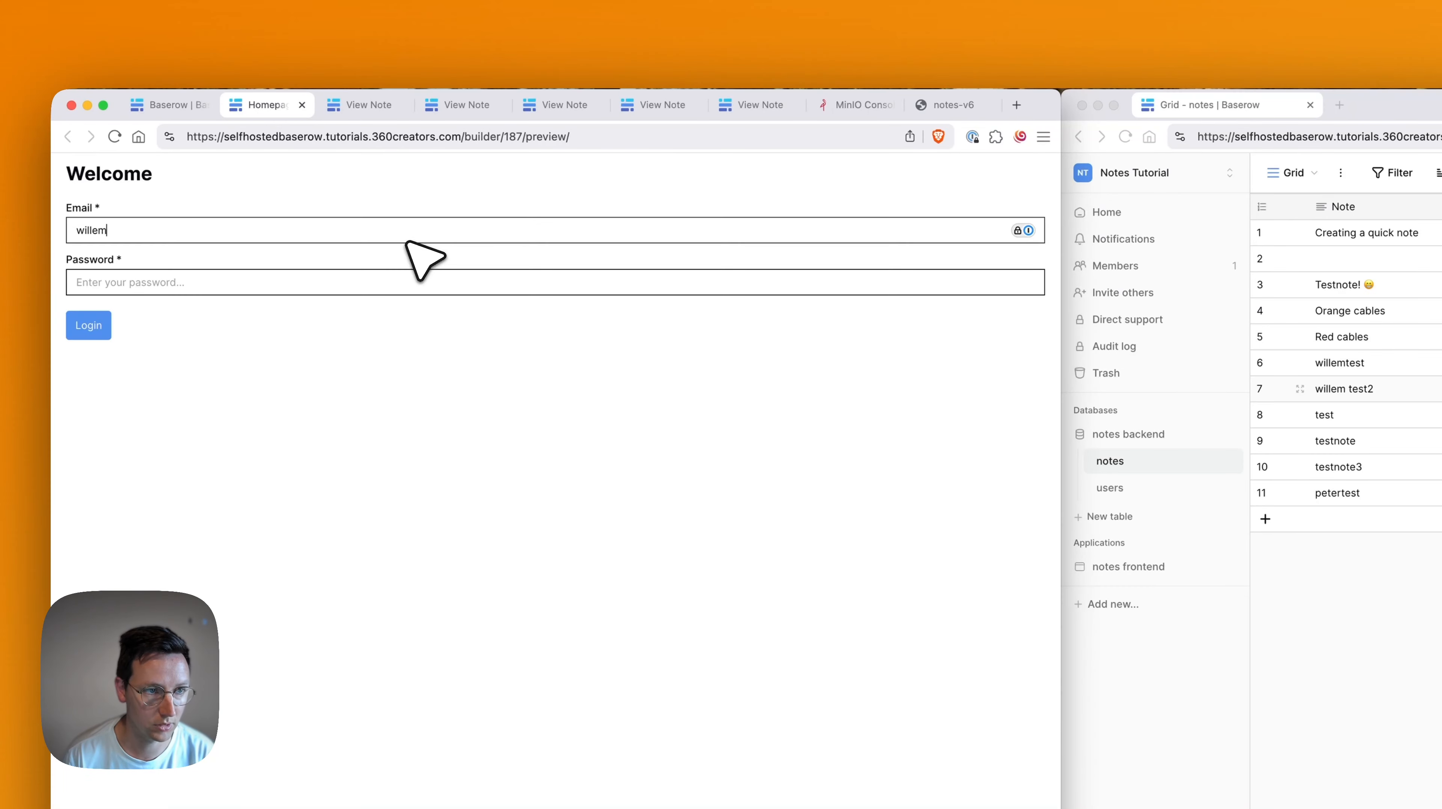
text(llem)
key(super+a)
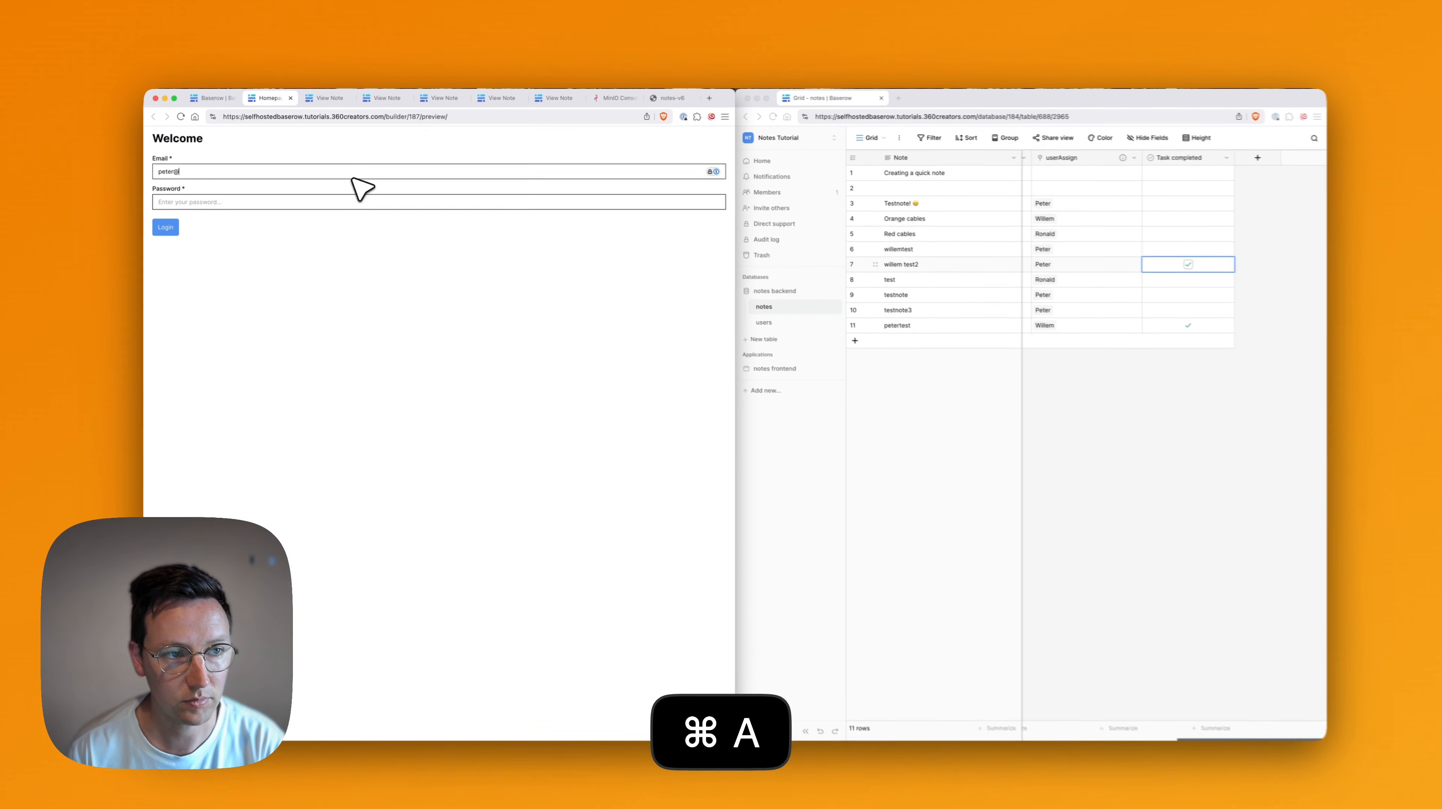
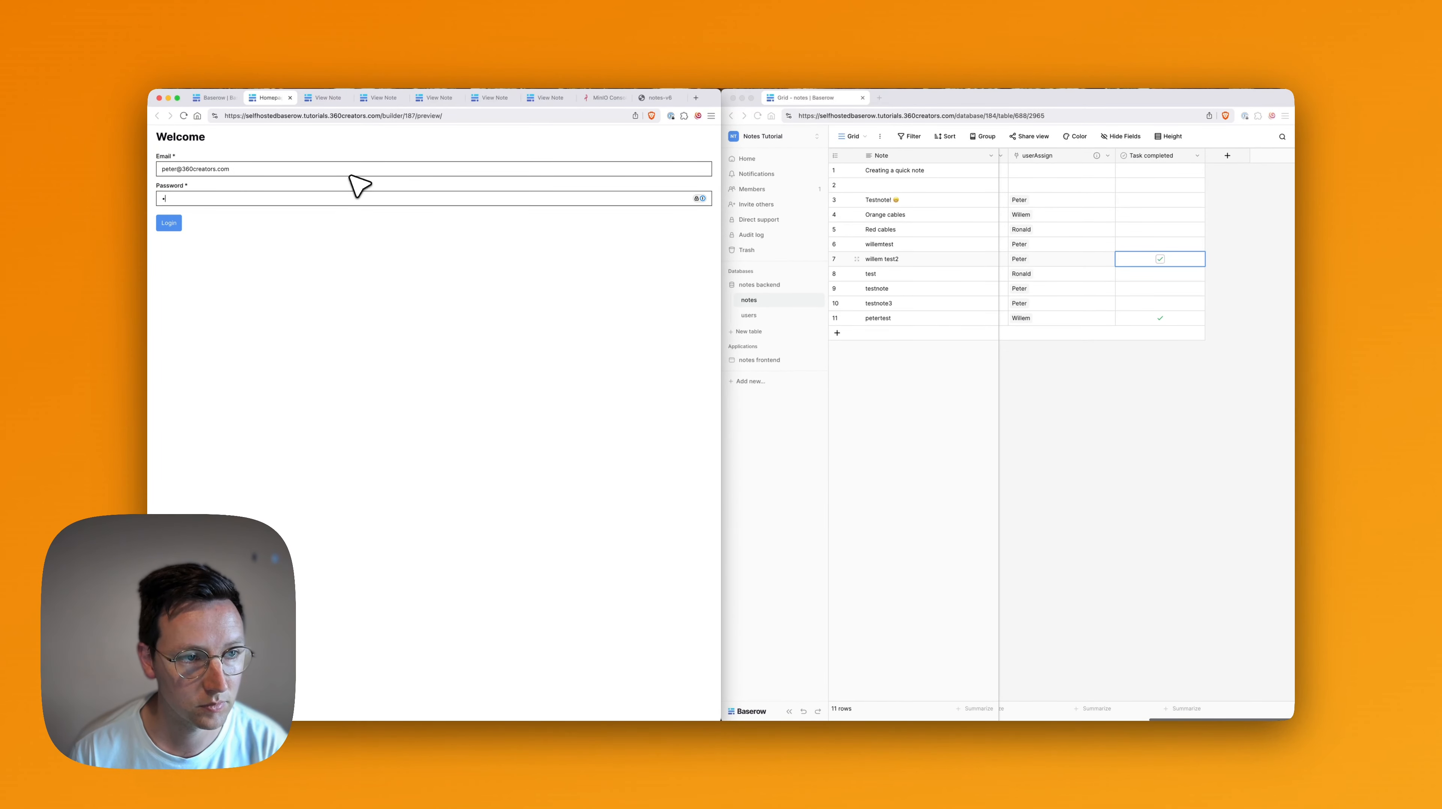
key(Return)
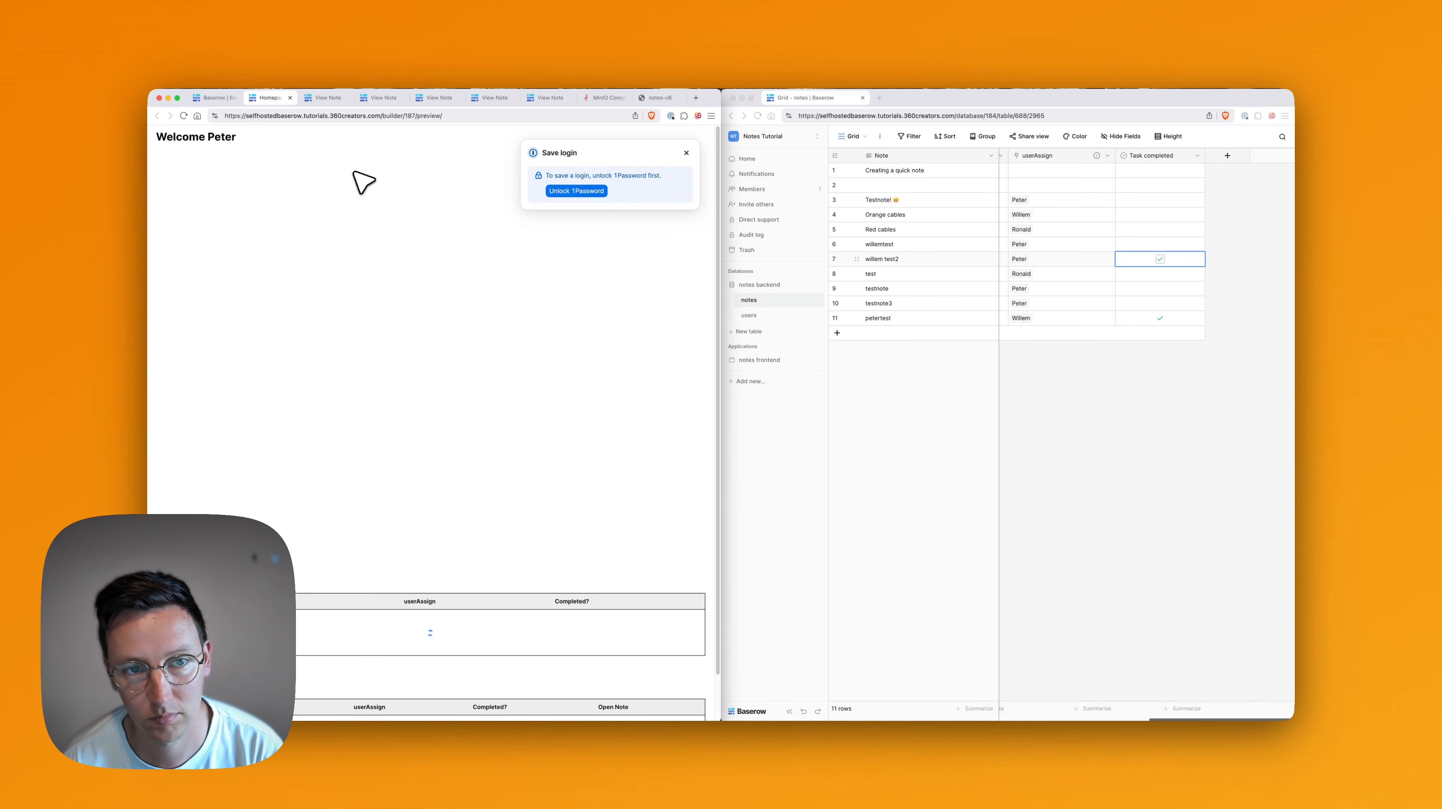
Open the Testnote! note page, dismiss the save-login popup, and mark it as done.
scroll(489, 580, down, 2)
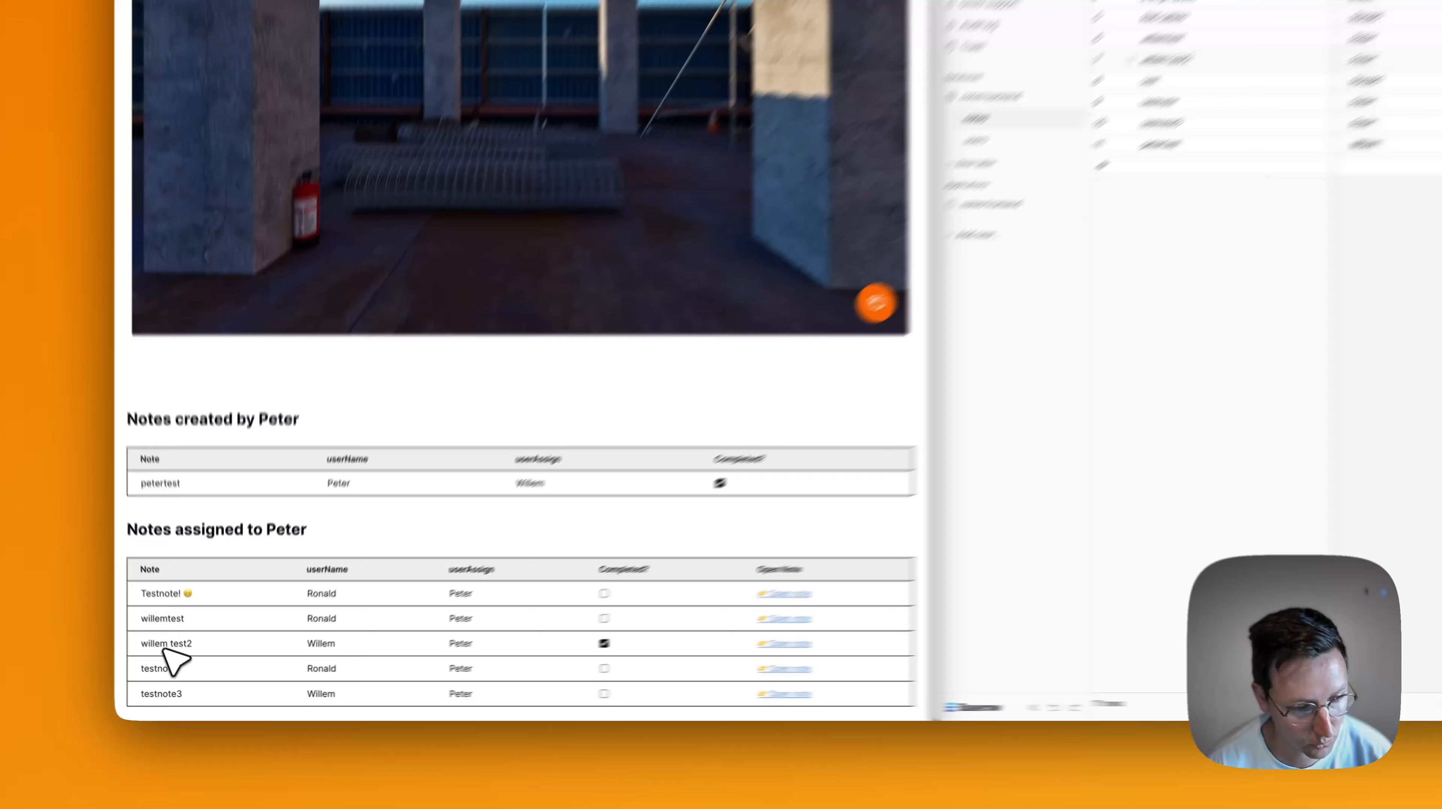
double_click(176, 667)
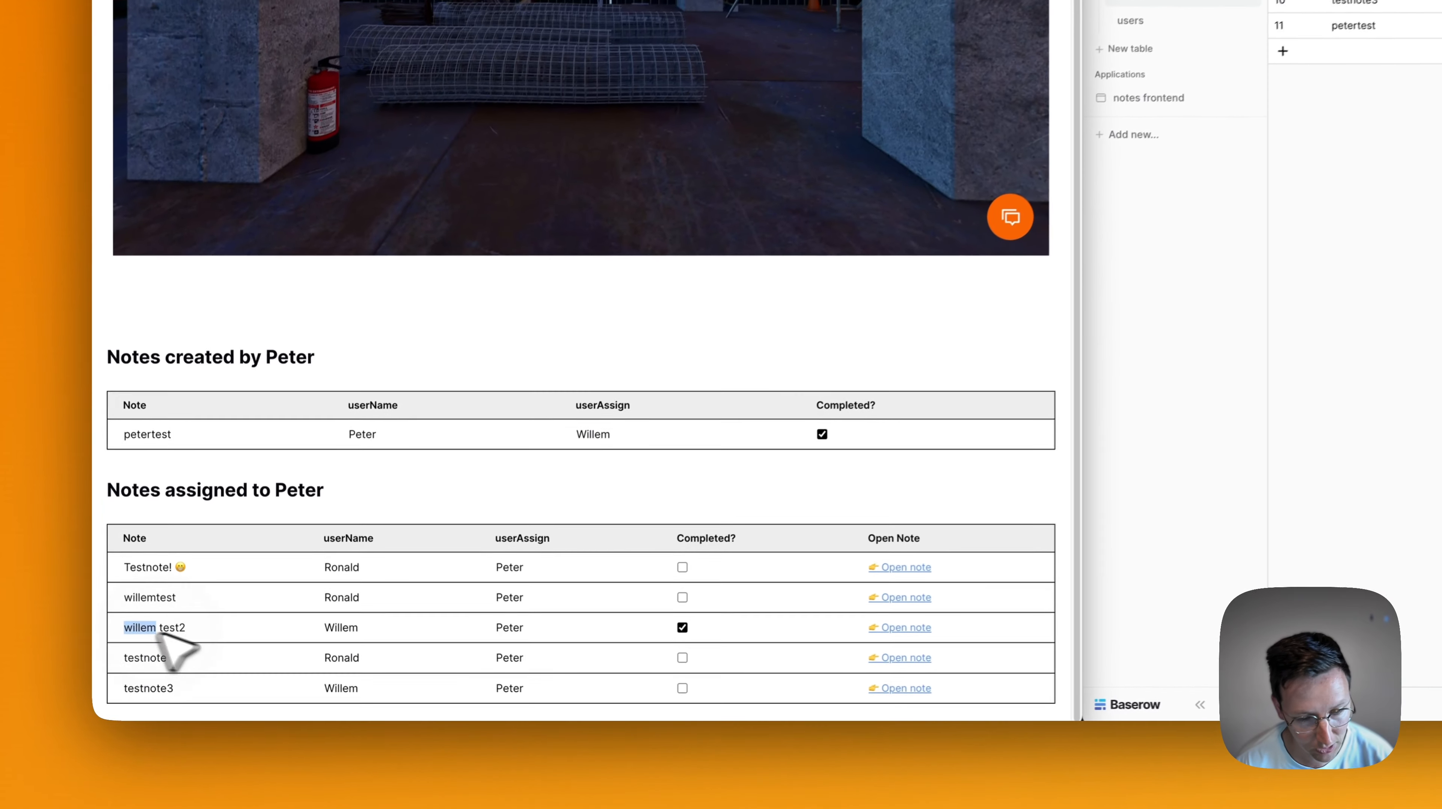
click(685, 625)
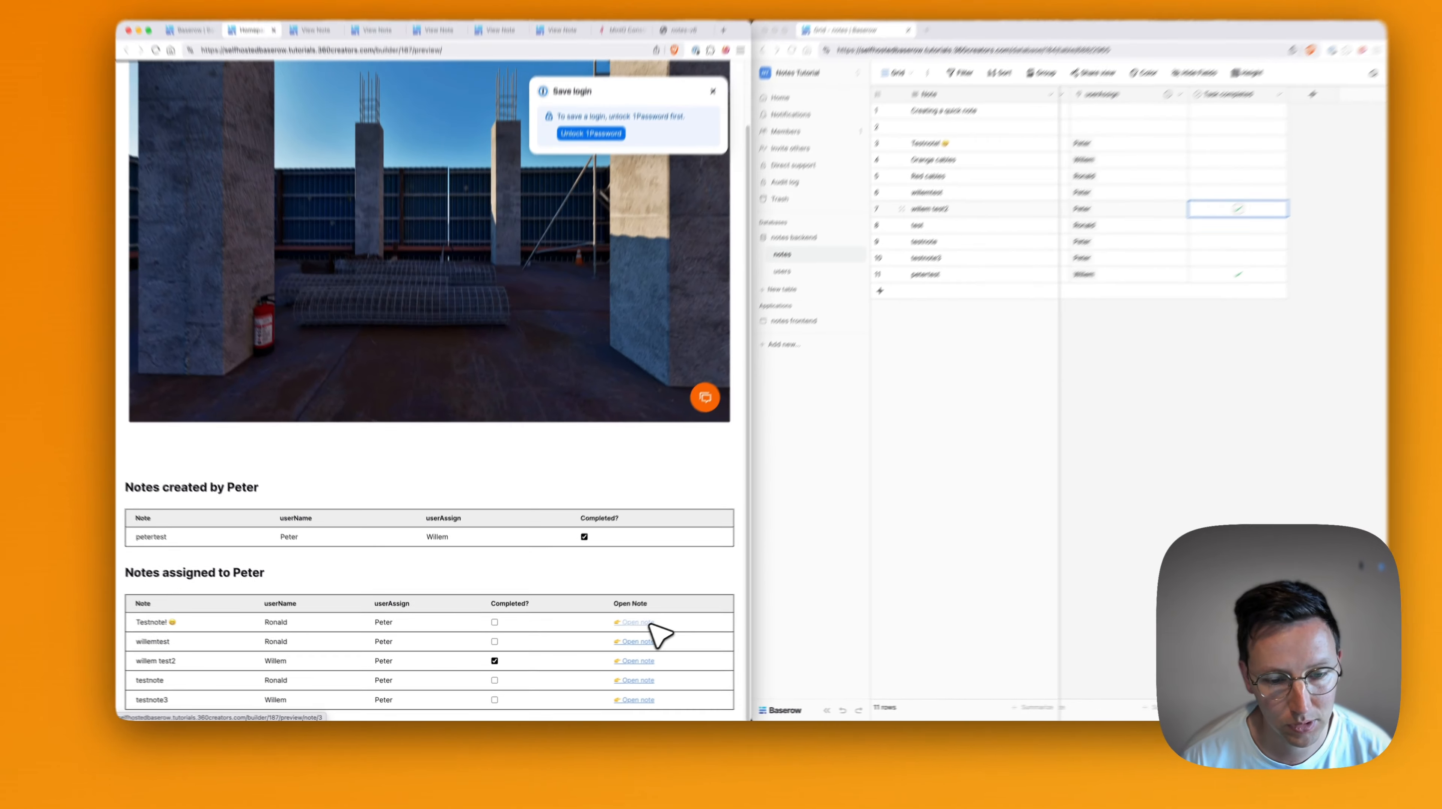
click(754, 566)
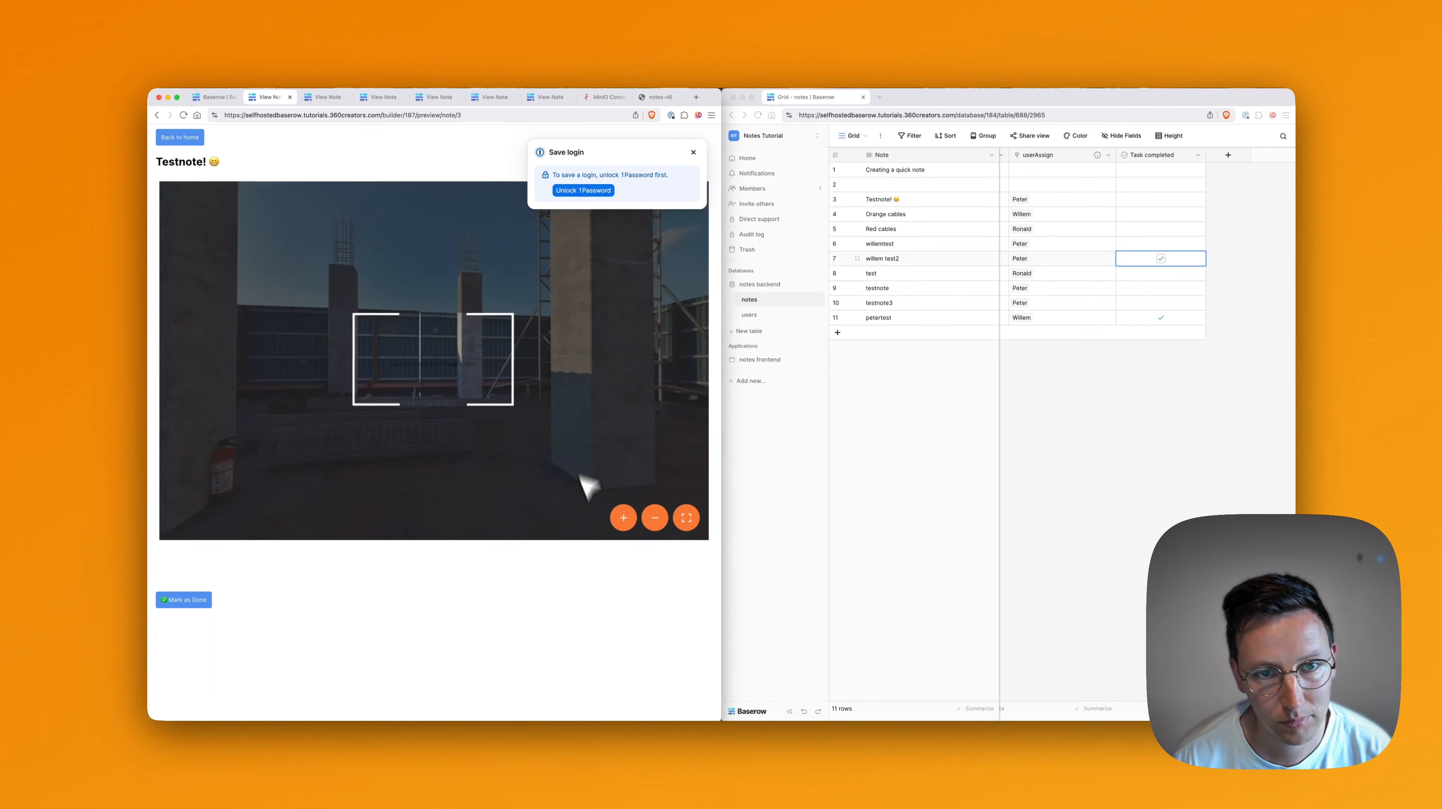
click(693, 153)
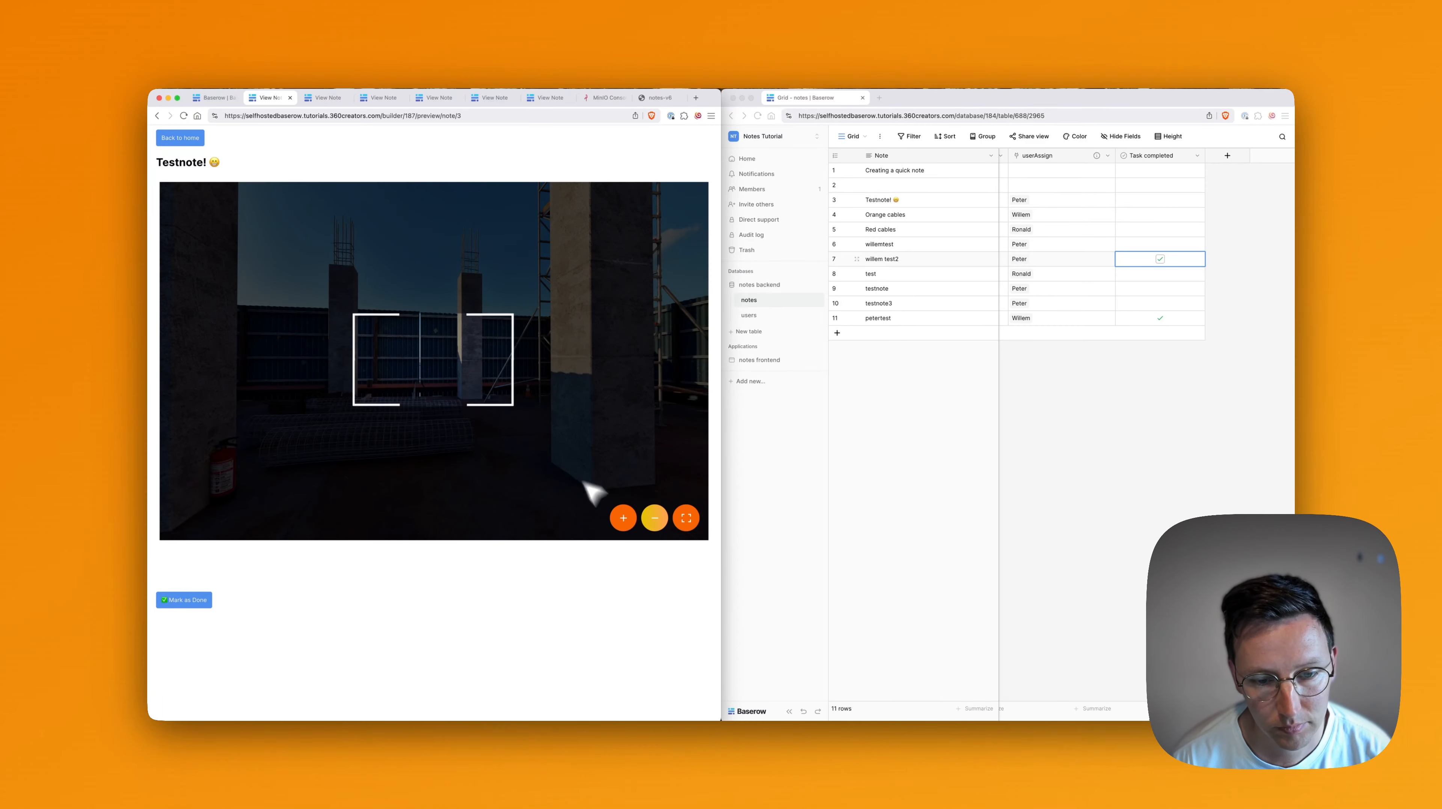
click(191, 600)
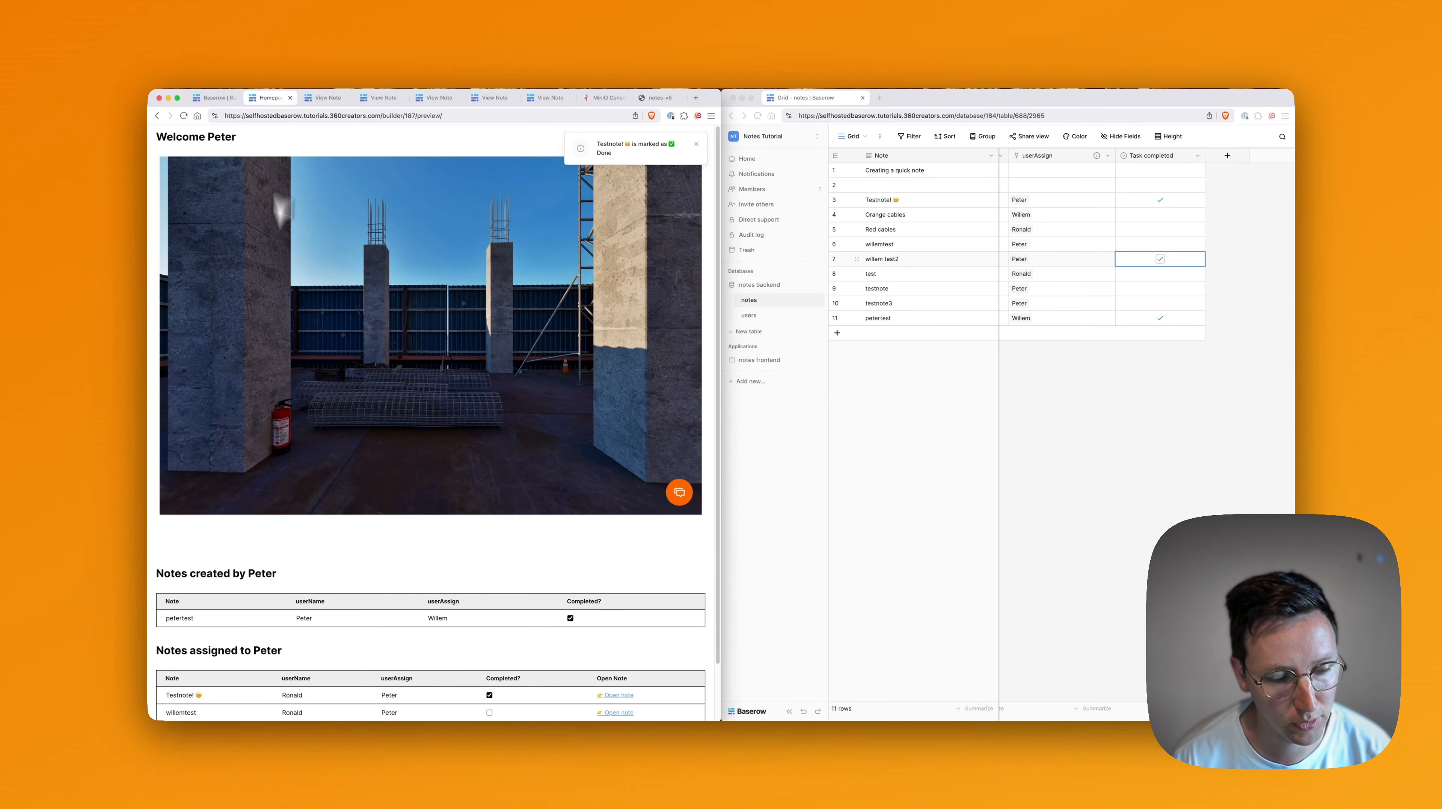
scroll(349, 559, down, 2)
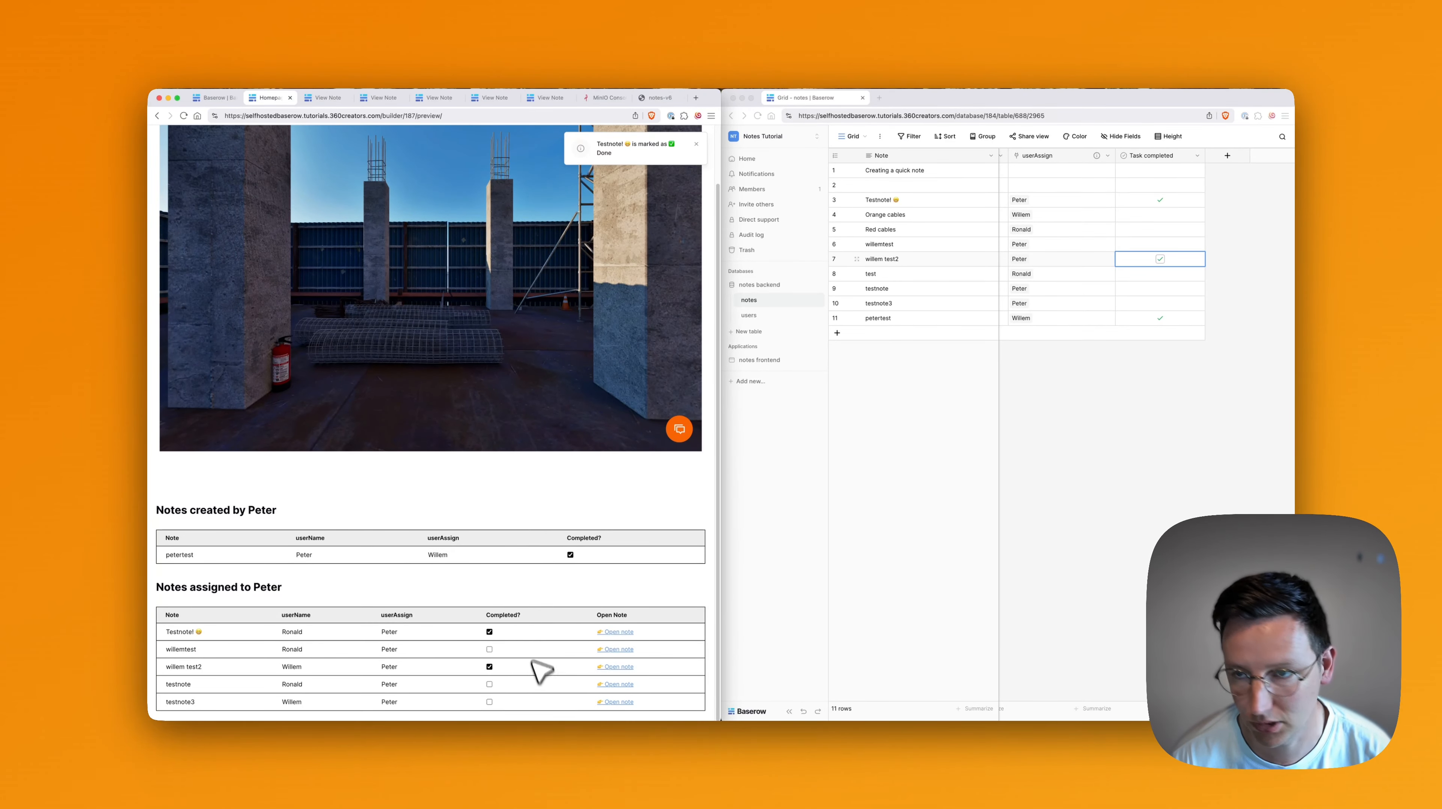